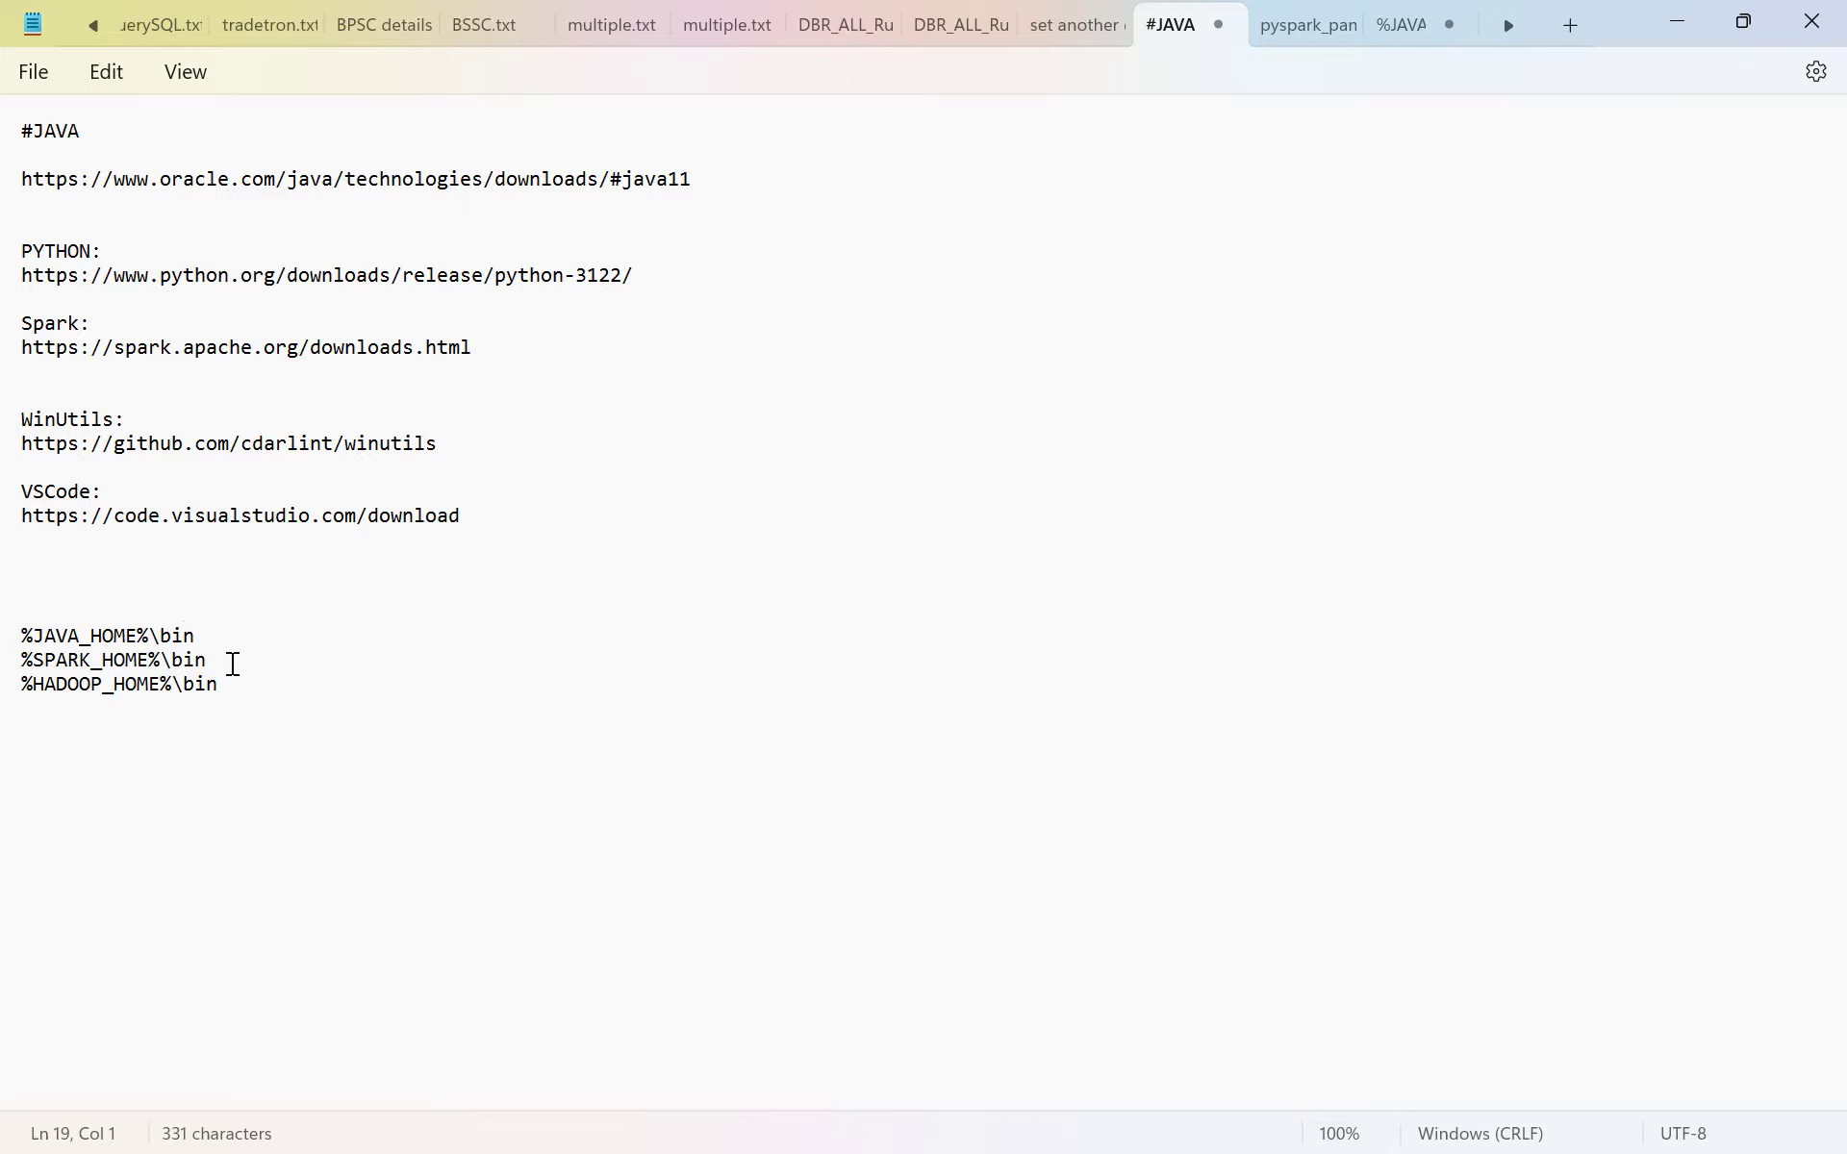
Highlight the JAVA_HOME, SPARK_HOME and HADOOP_HOME path entries and the Oracle Java link in the notes.
left_click_drag(241, 683, 8, 611)
left_click(152, 736)
triple_click(711, 179)
Switch to Microsoft Edge and bring up the already open Oracle Java downloads page.
mouse_move(495, 1105)
left_click(577, 1118)
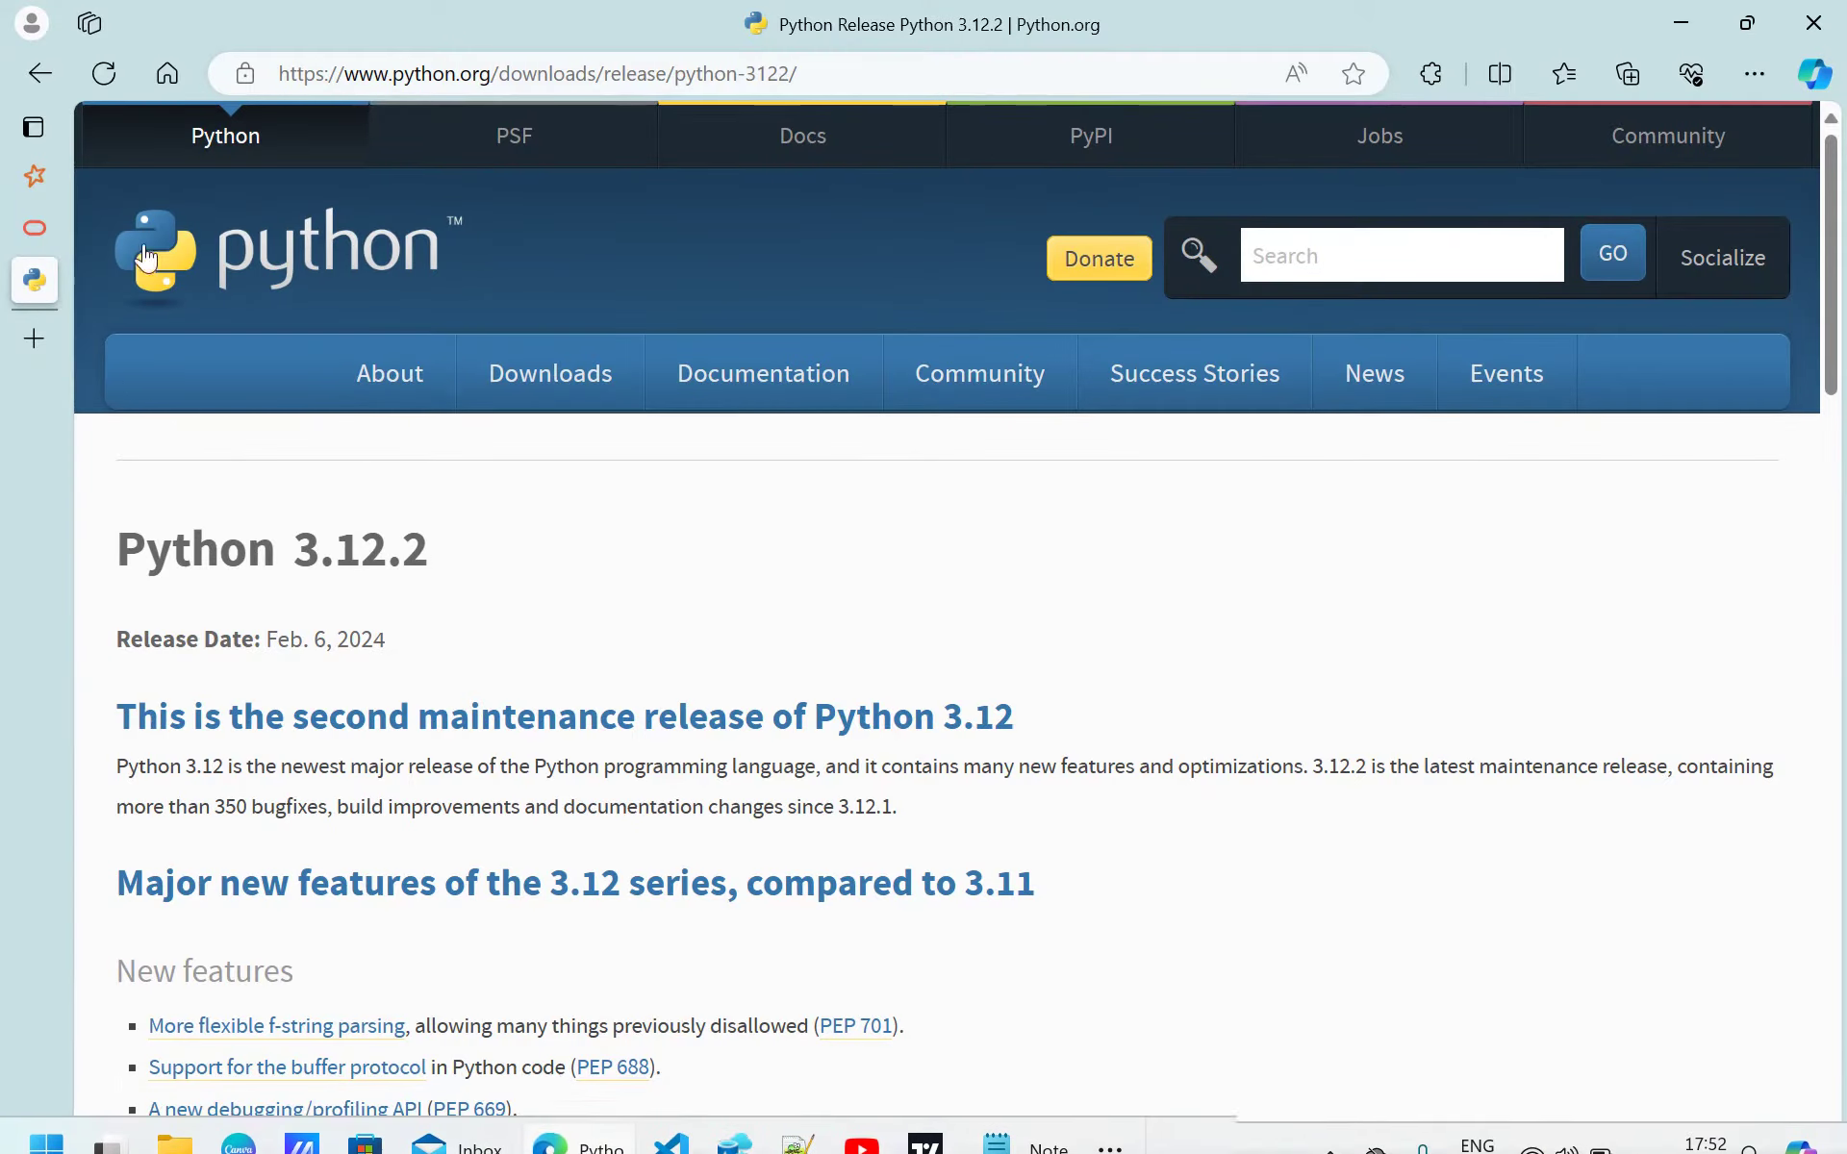
mouse_move(45, 212)
left_click(94, 248)
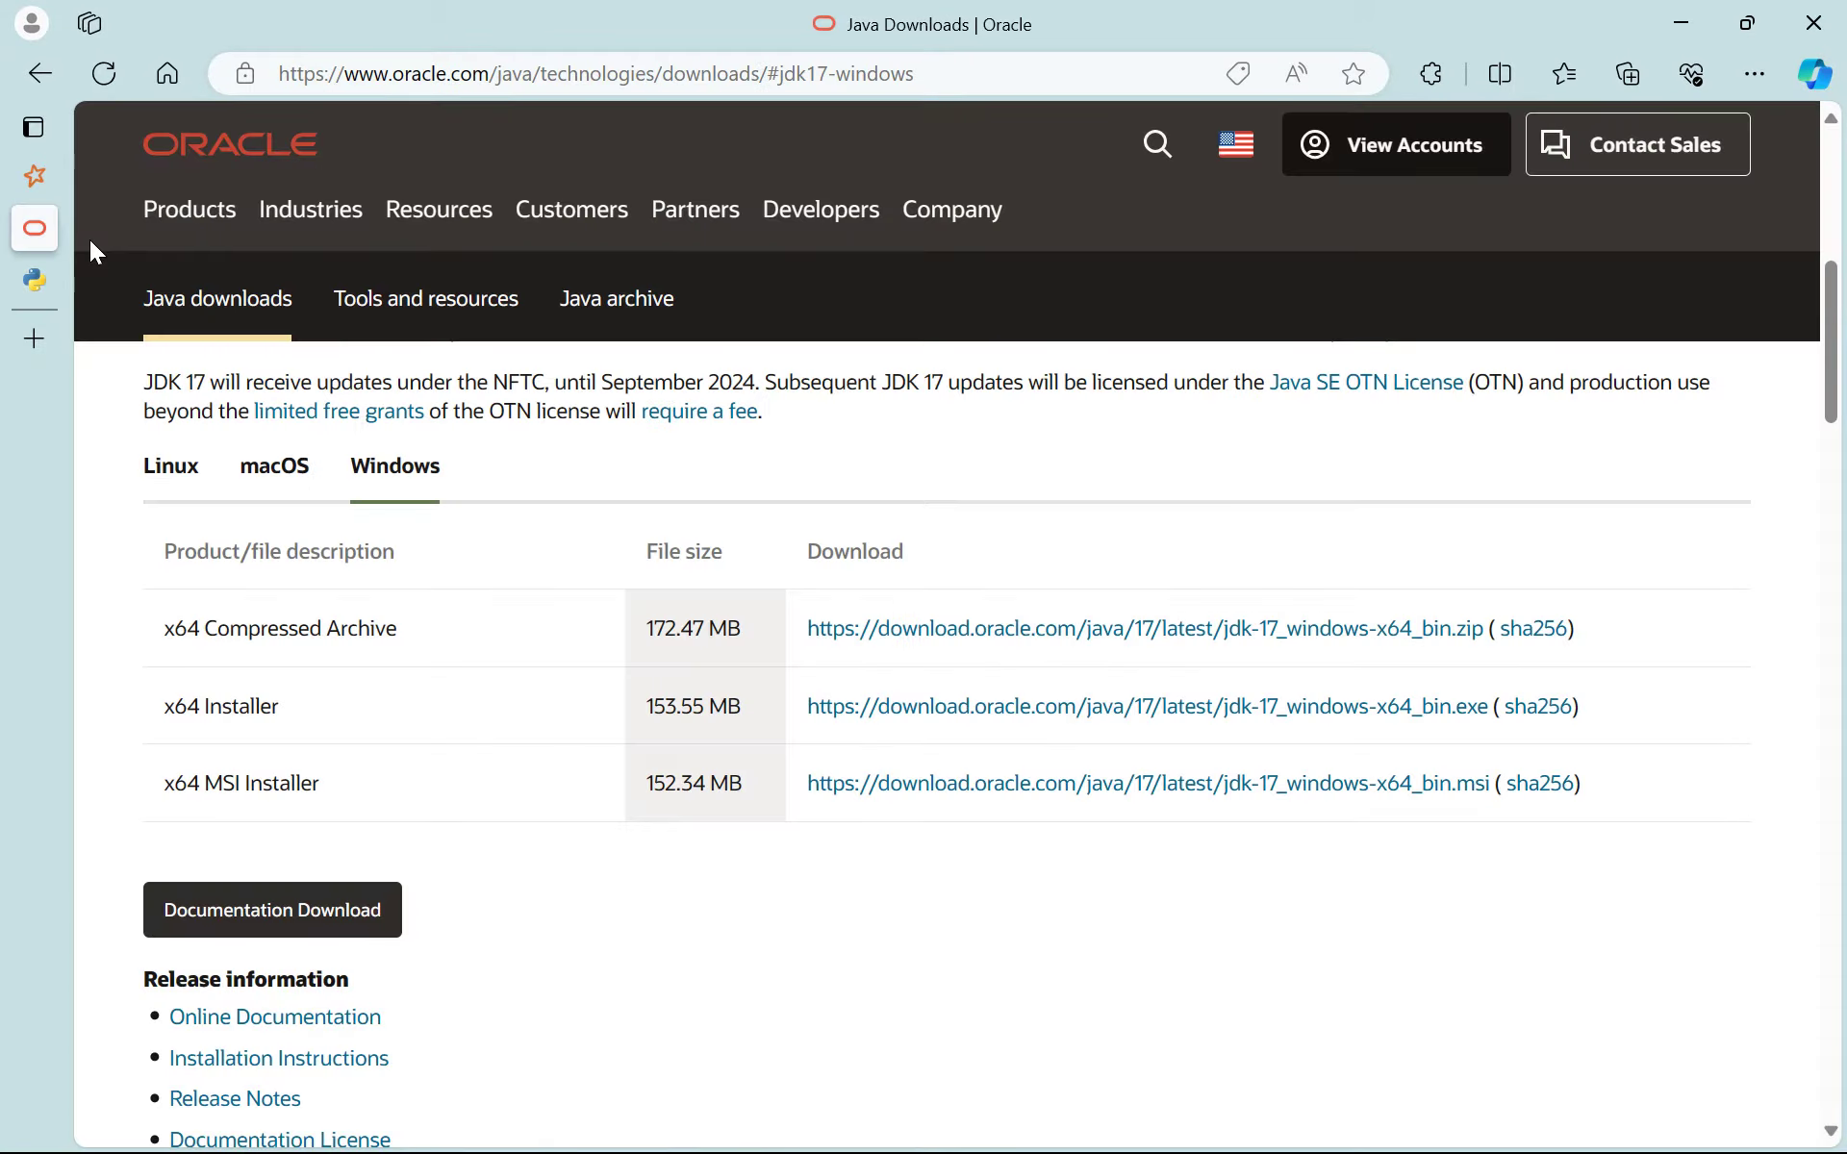
Show the Windows downloads for Java 11 in the Java SE subscribers section of the Oracle page.
scroll(507, 709, "up", 8)
scroll(507, 709, "down", 3)
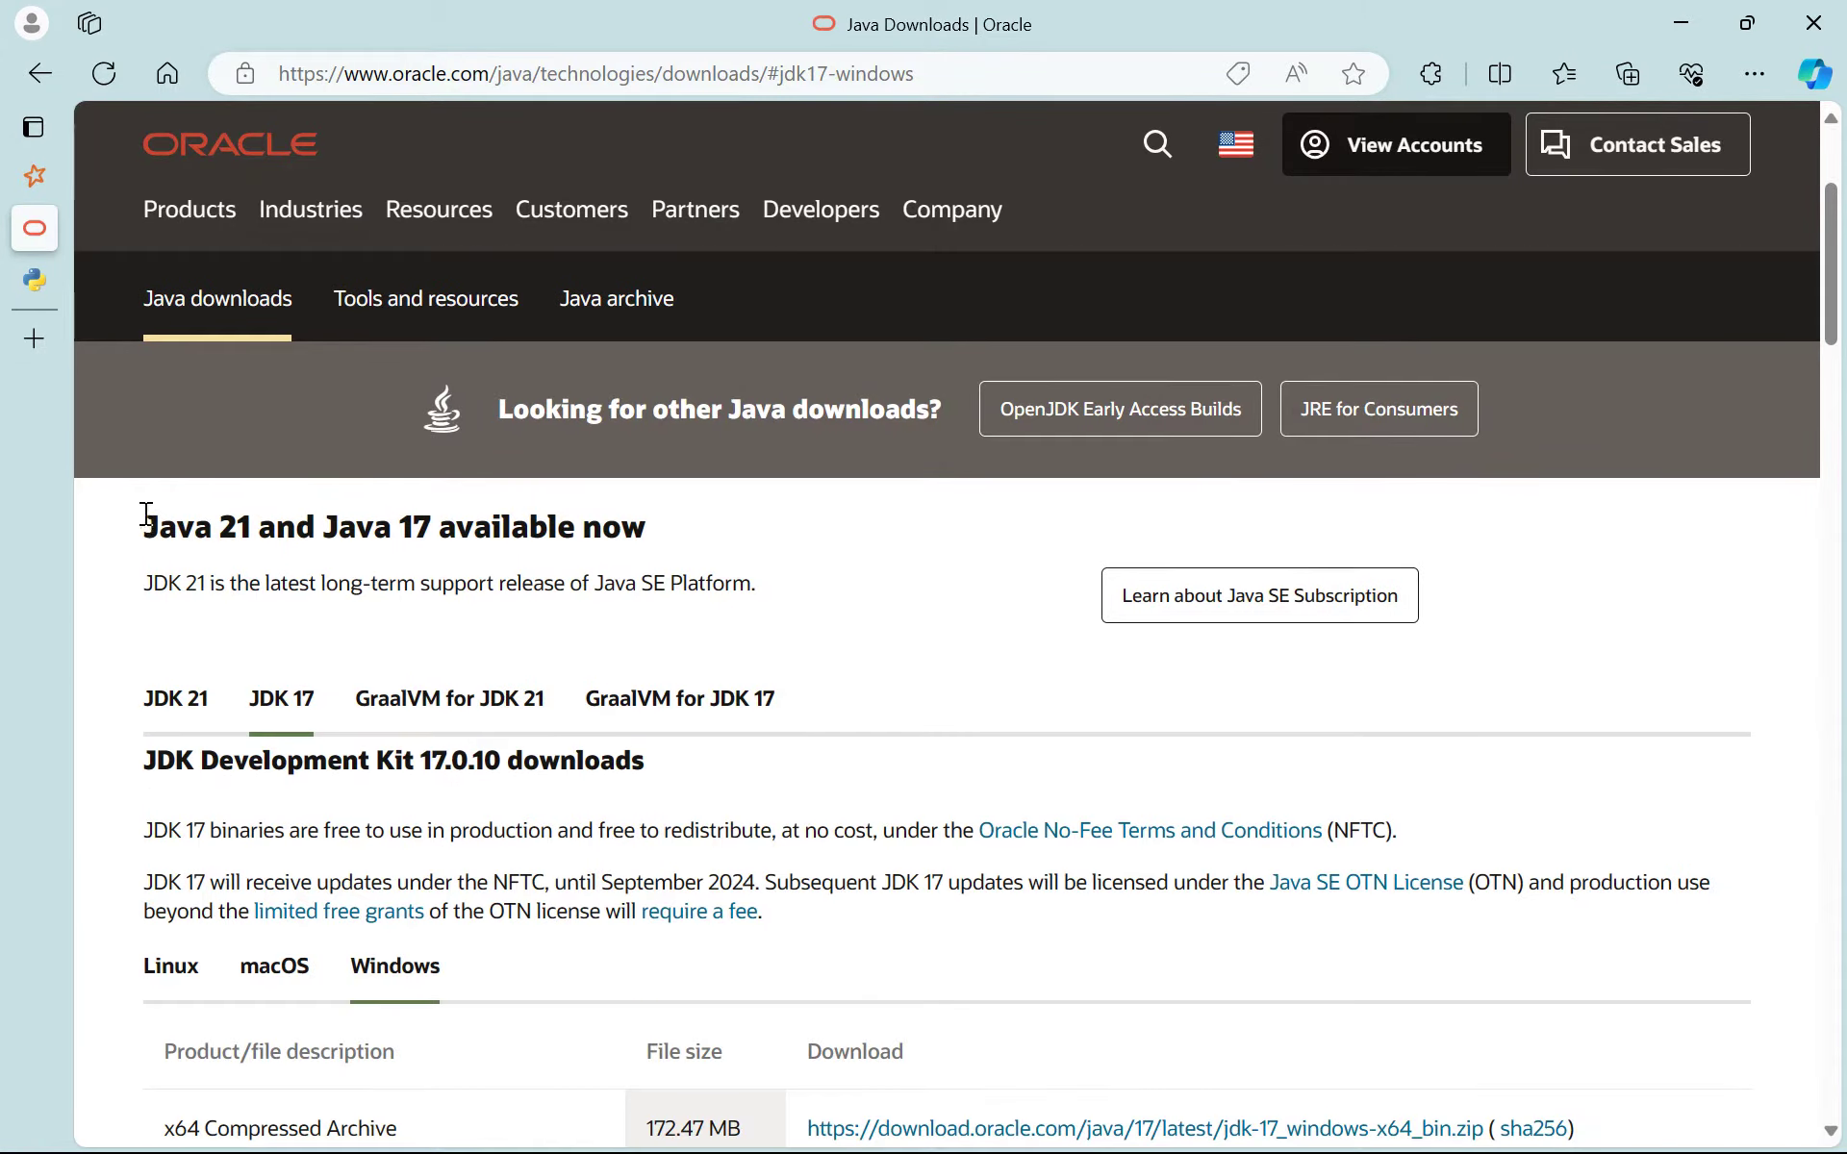
scroll(427, 707, "down", 20)
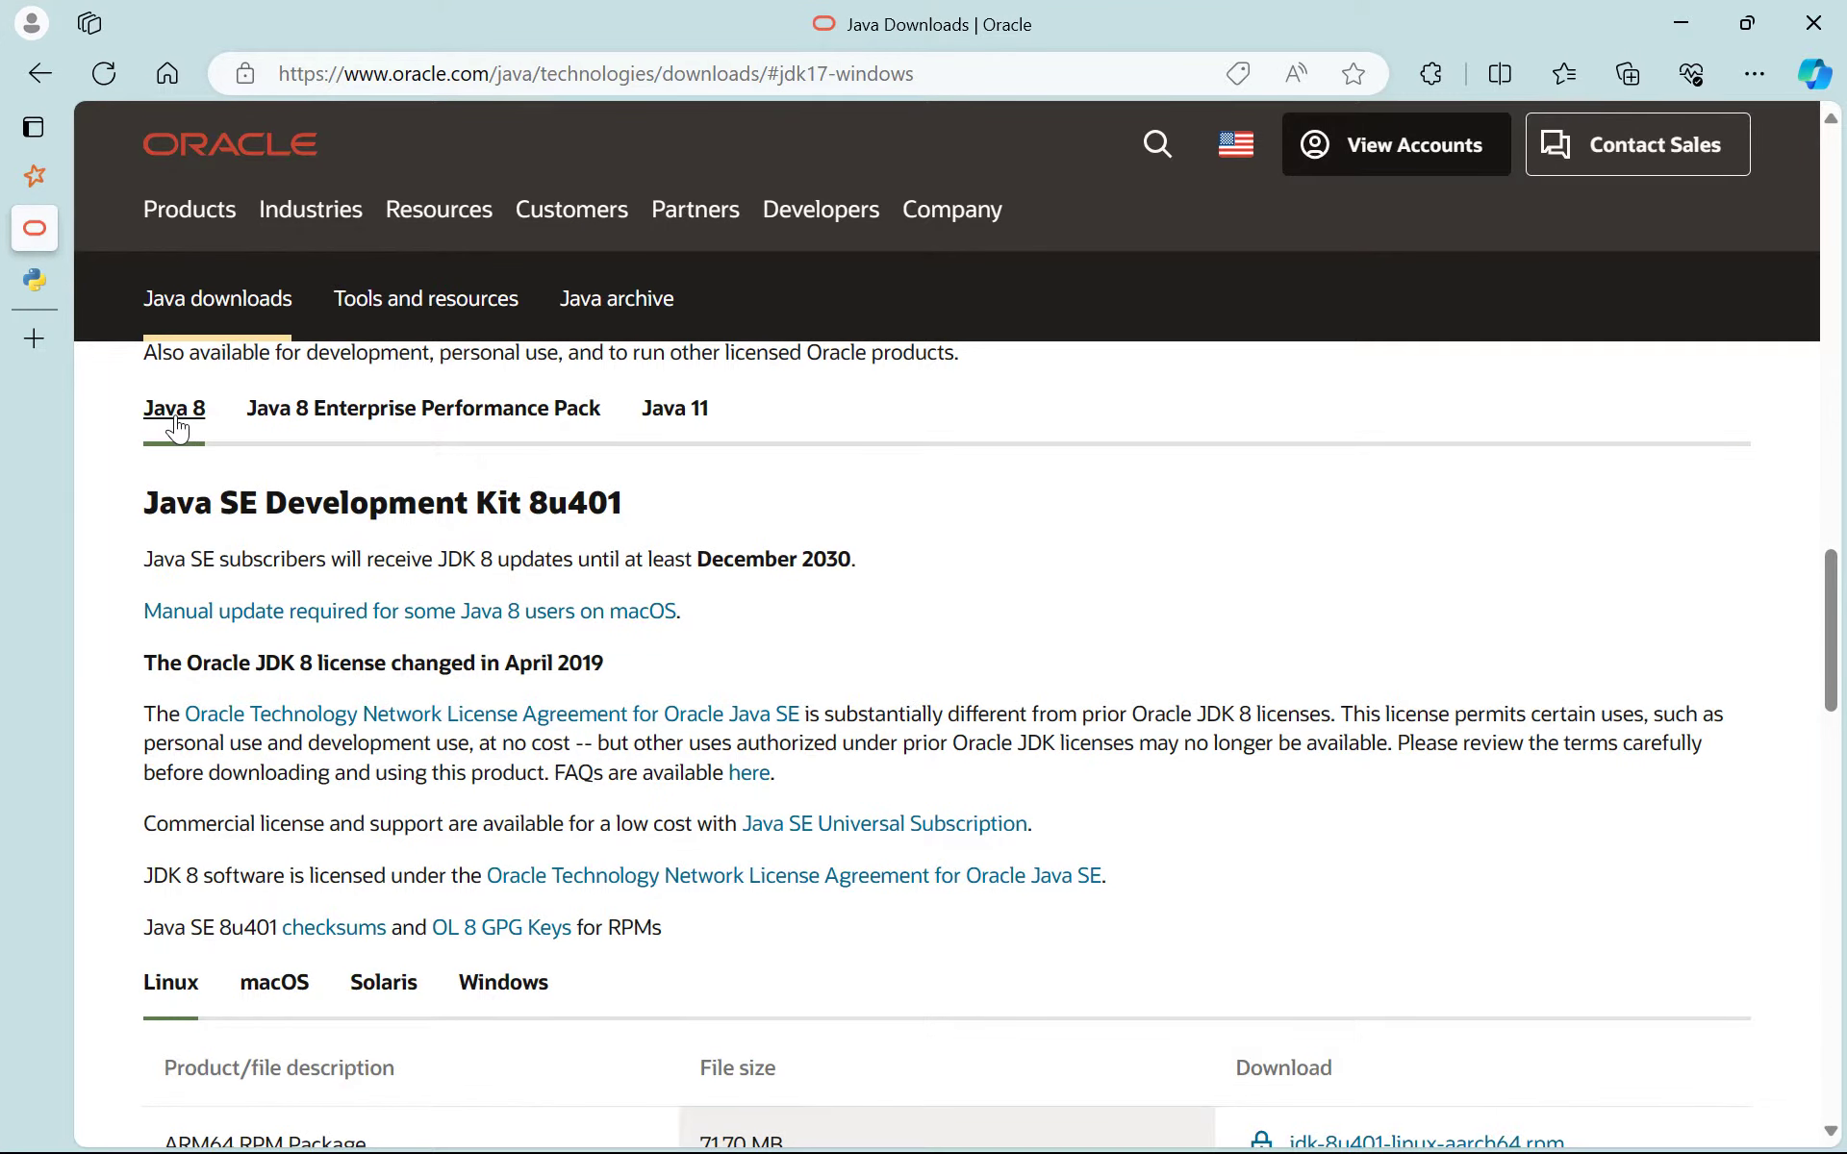
scroll(735, 472, "up", 20)
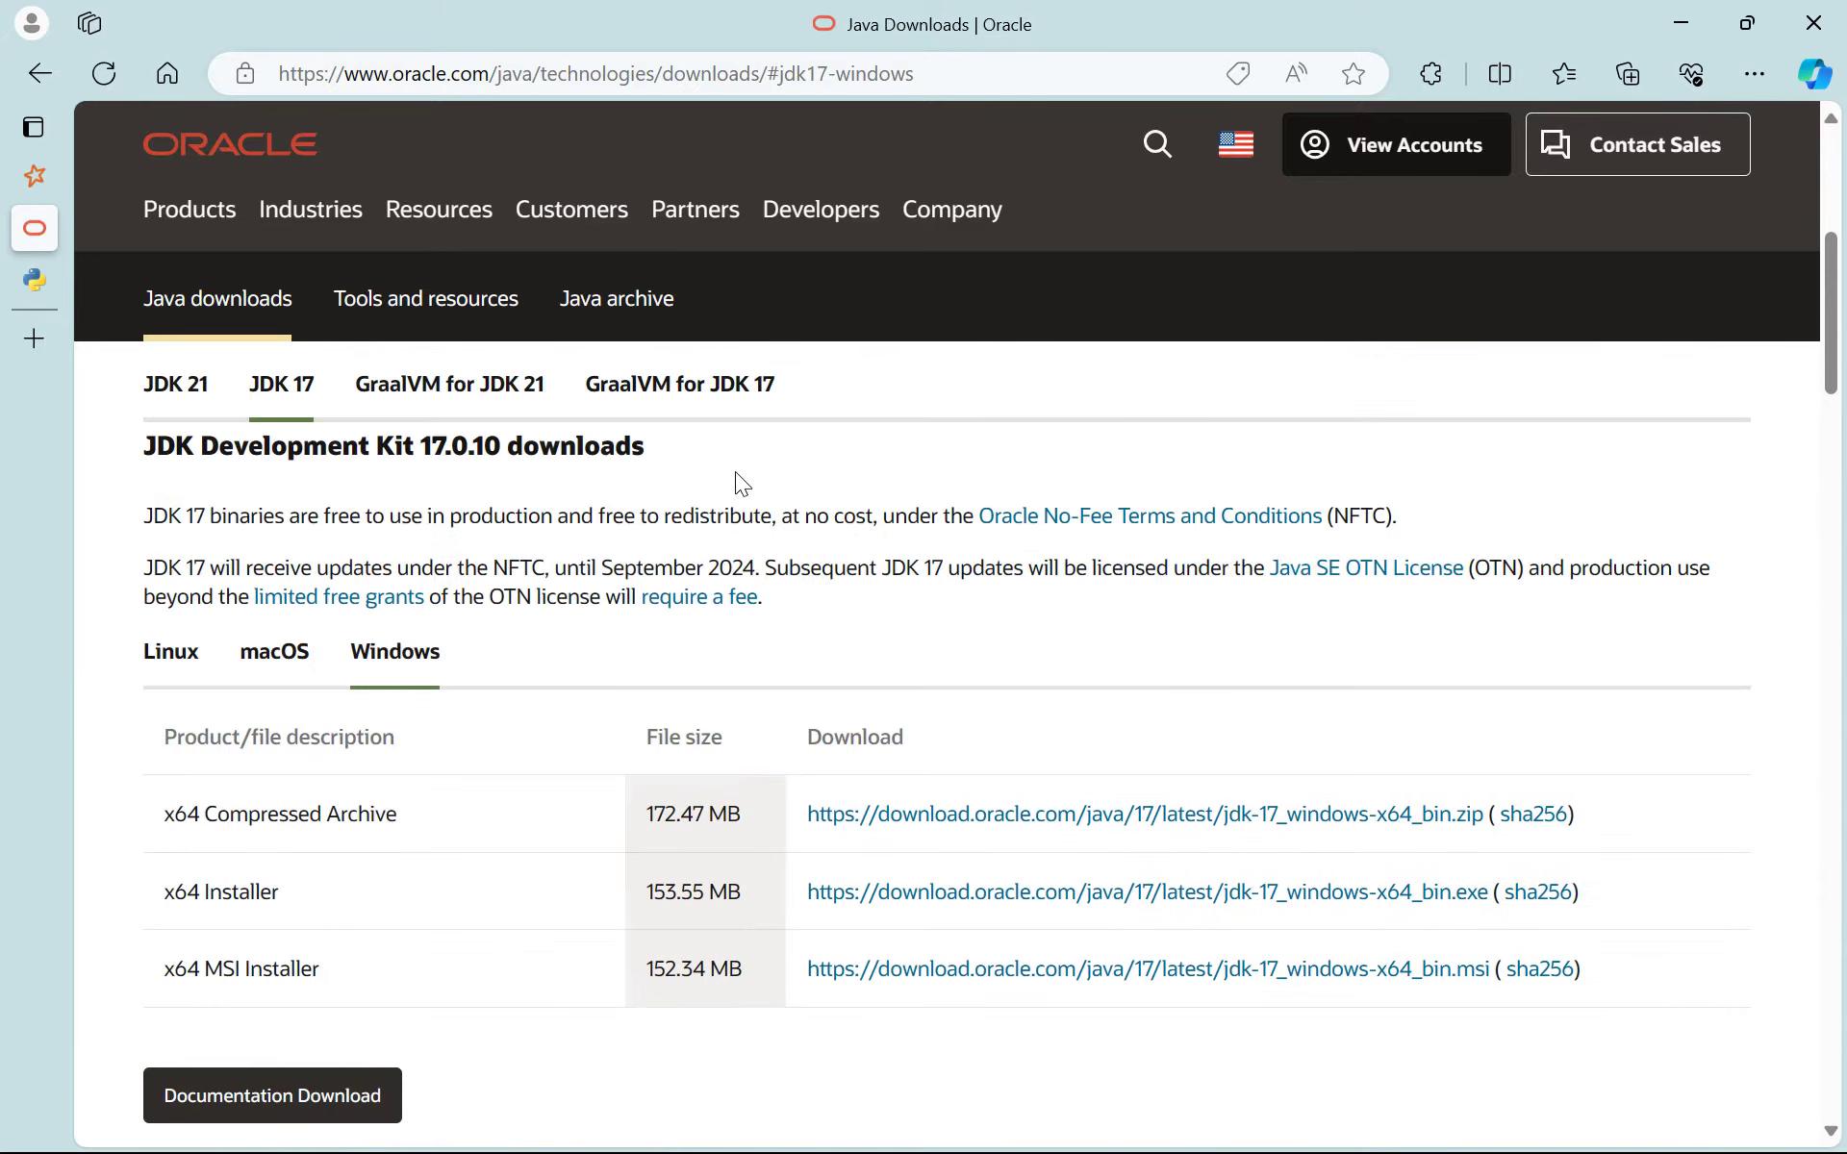
scroll(424, 720, "down", 3)
scroll(424, 719, "down", 10)
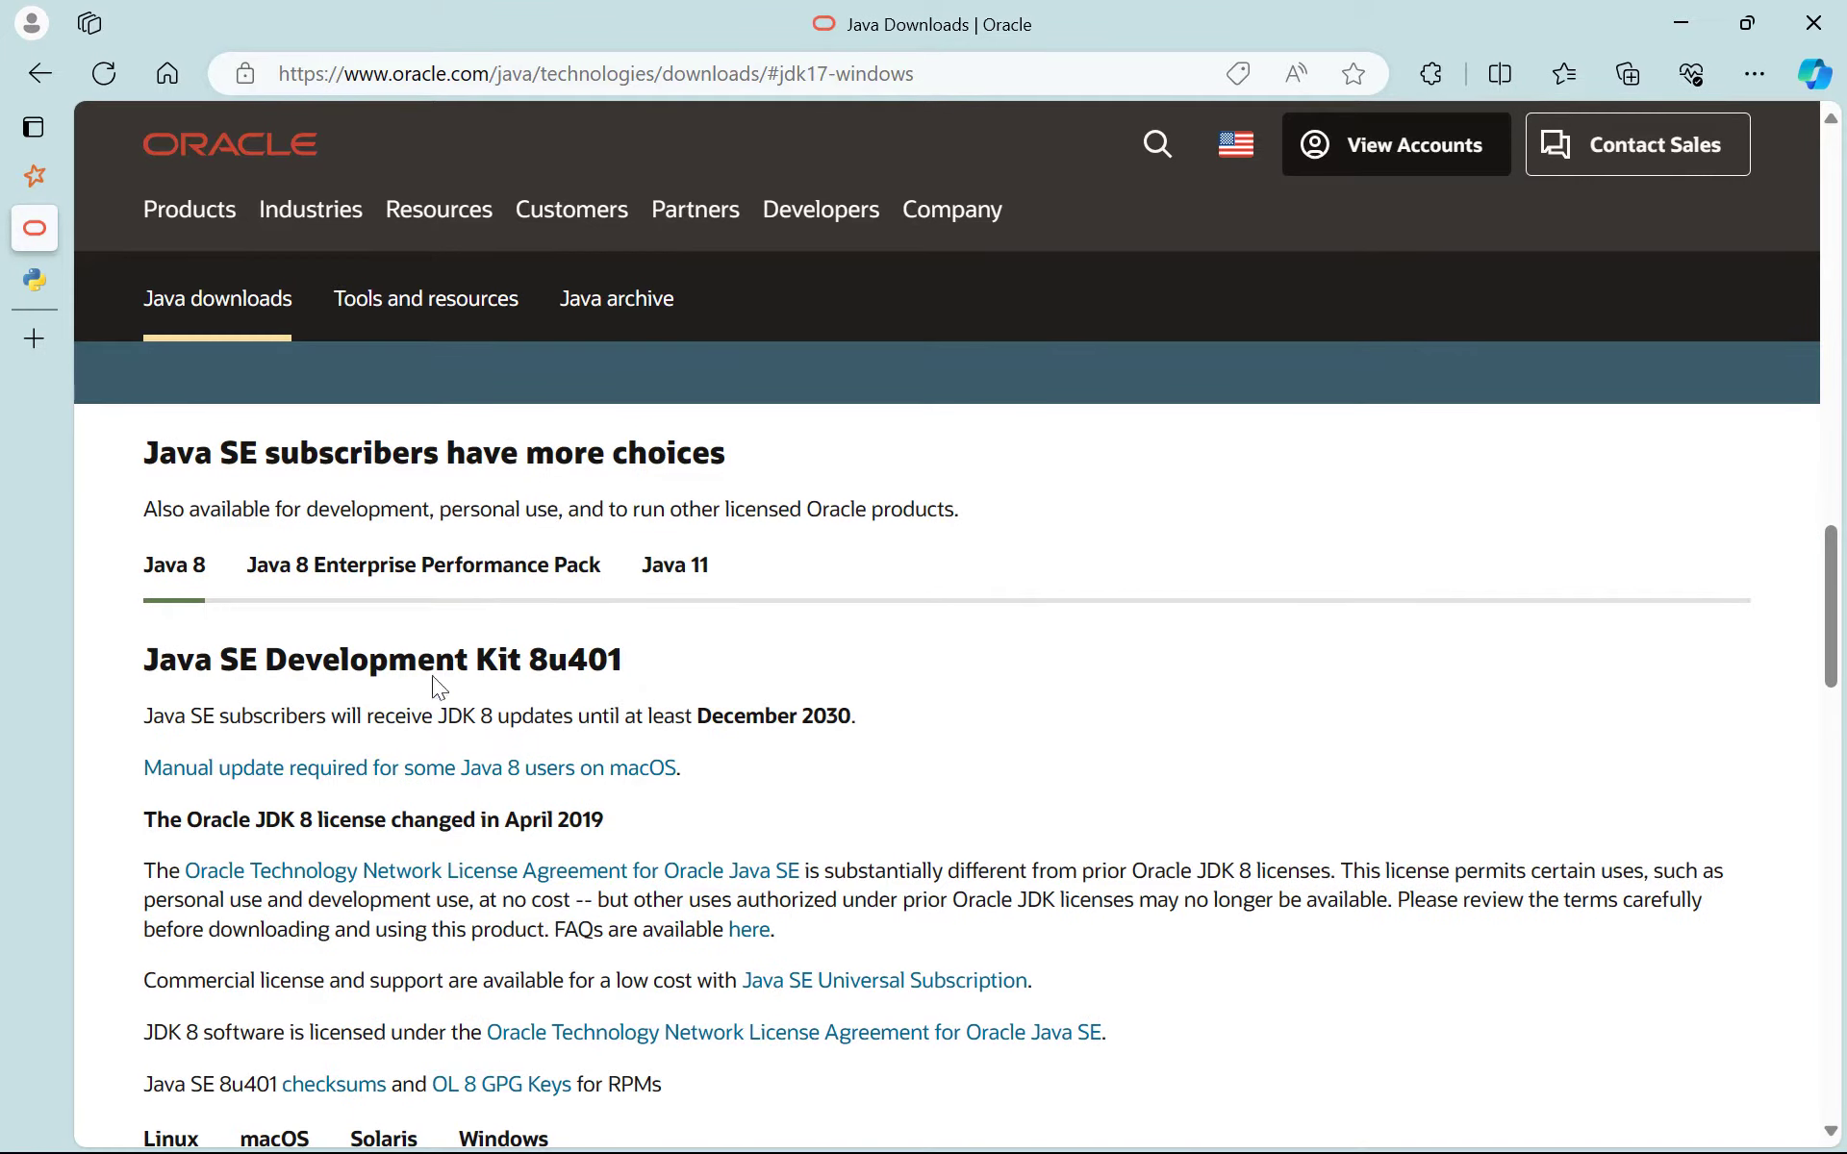
left_click(678, 584)
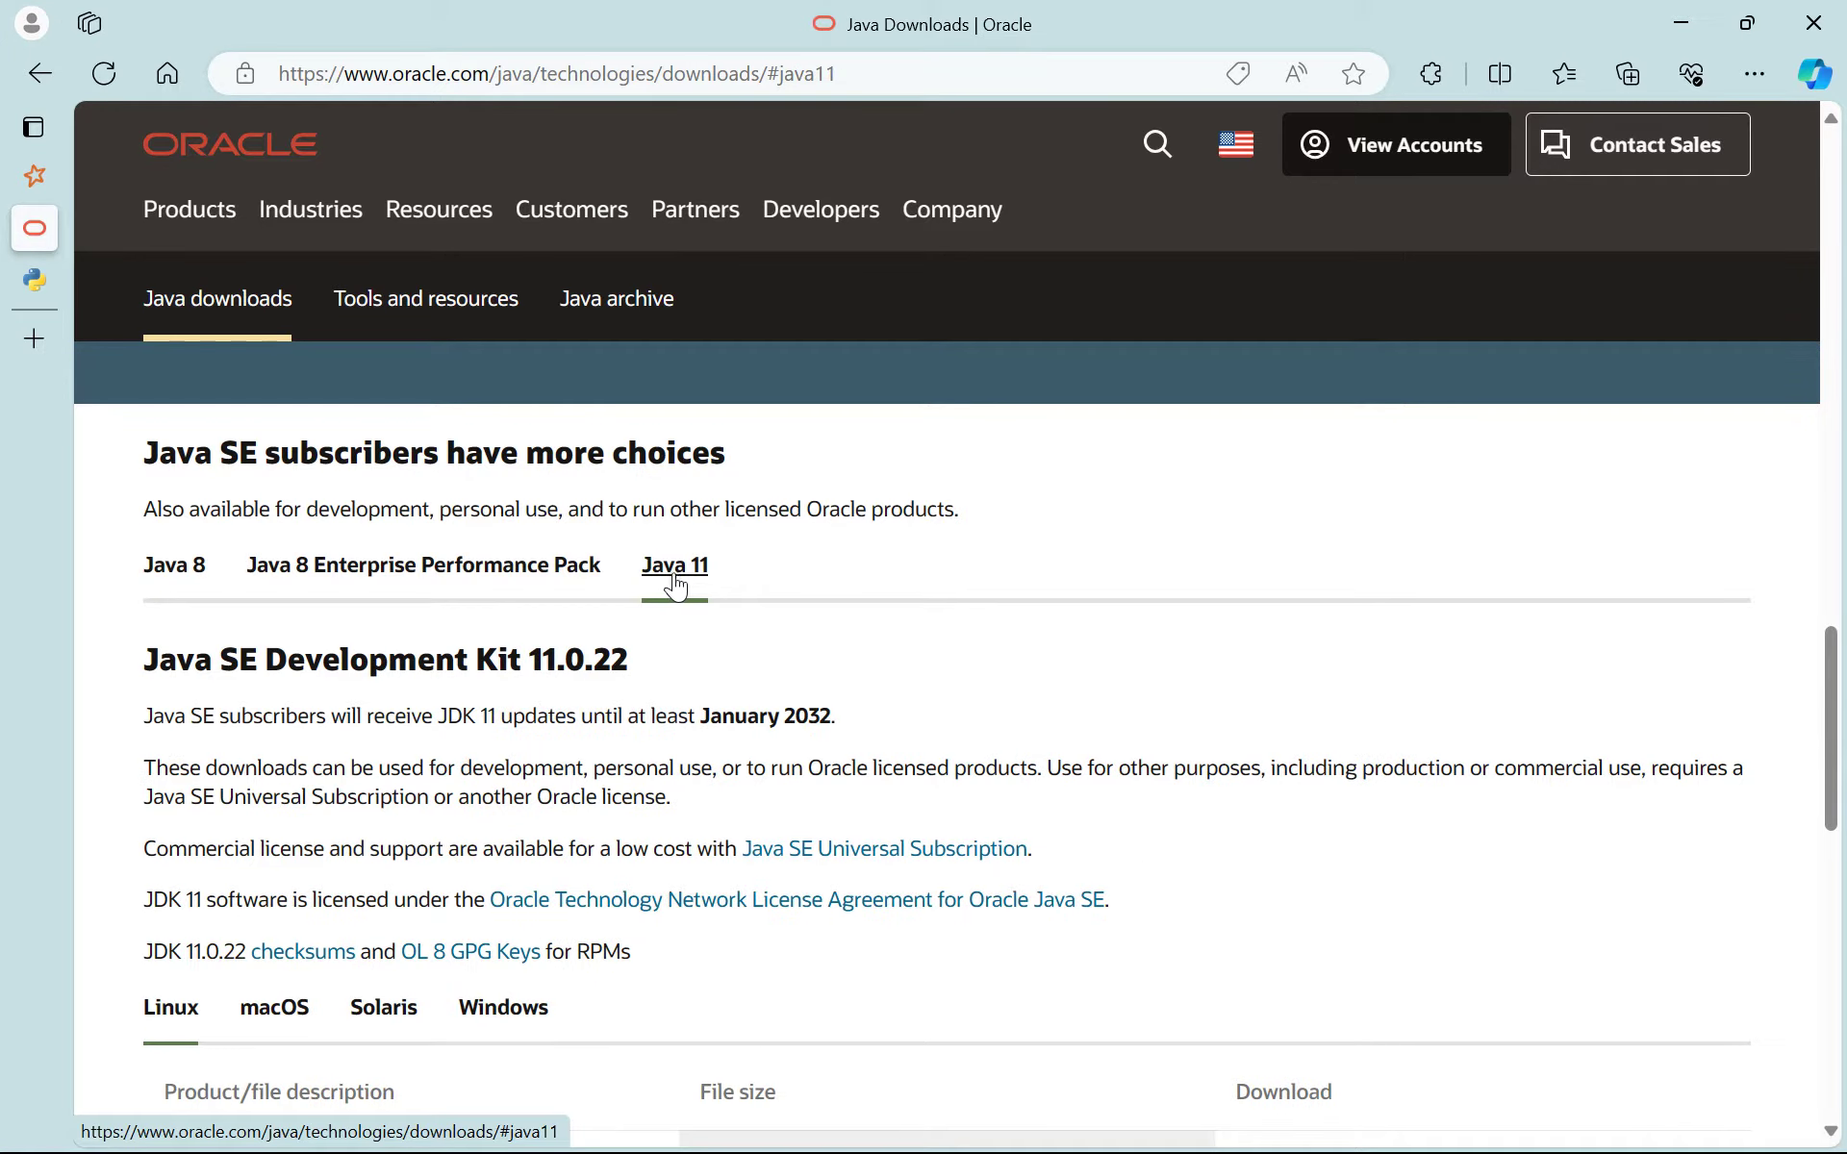
scroll(677, 584, "down", 3)
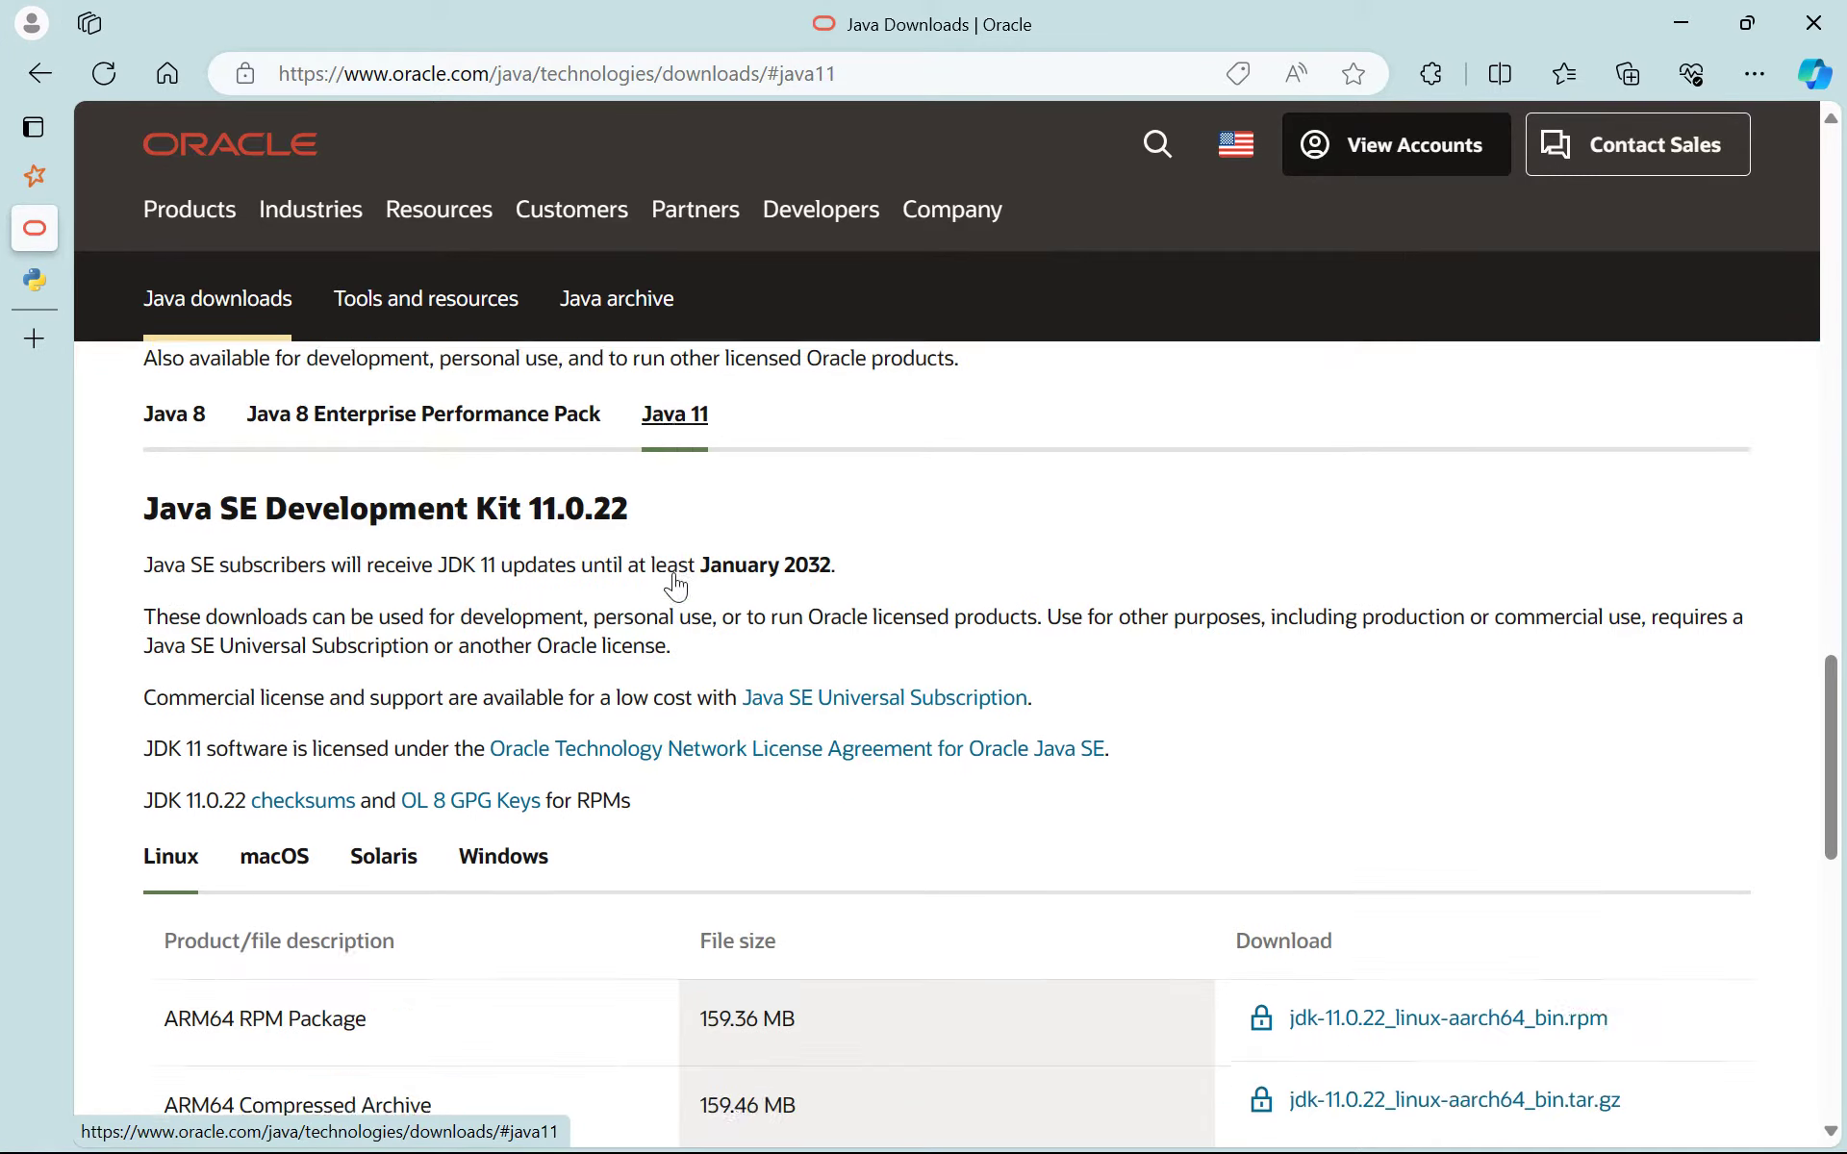
left_click(503, 693)
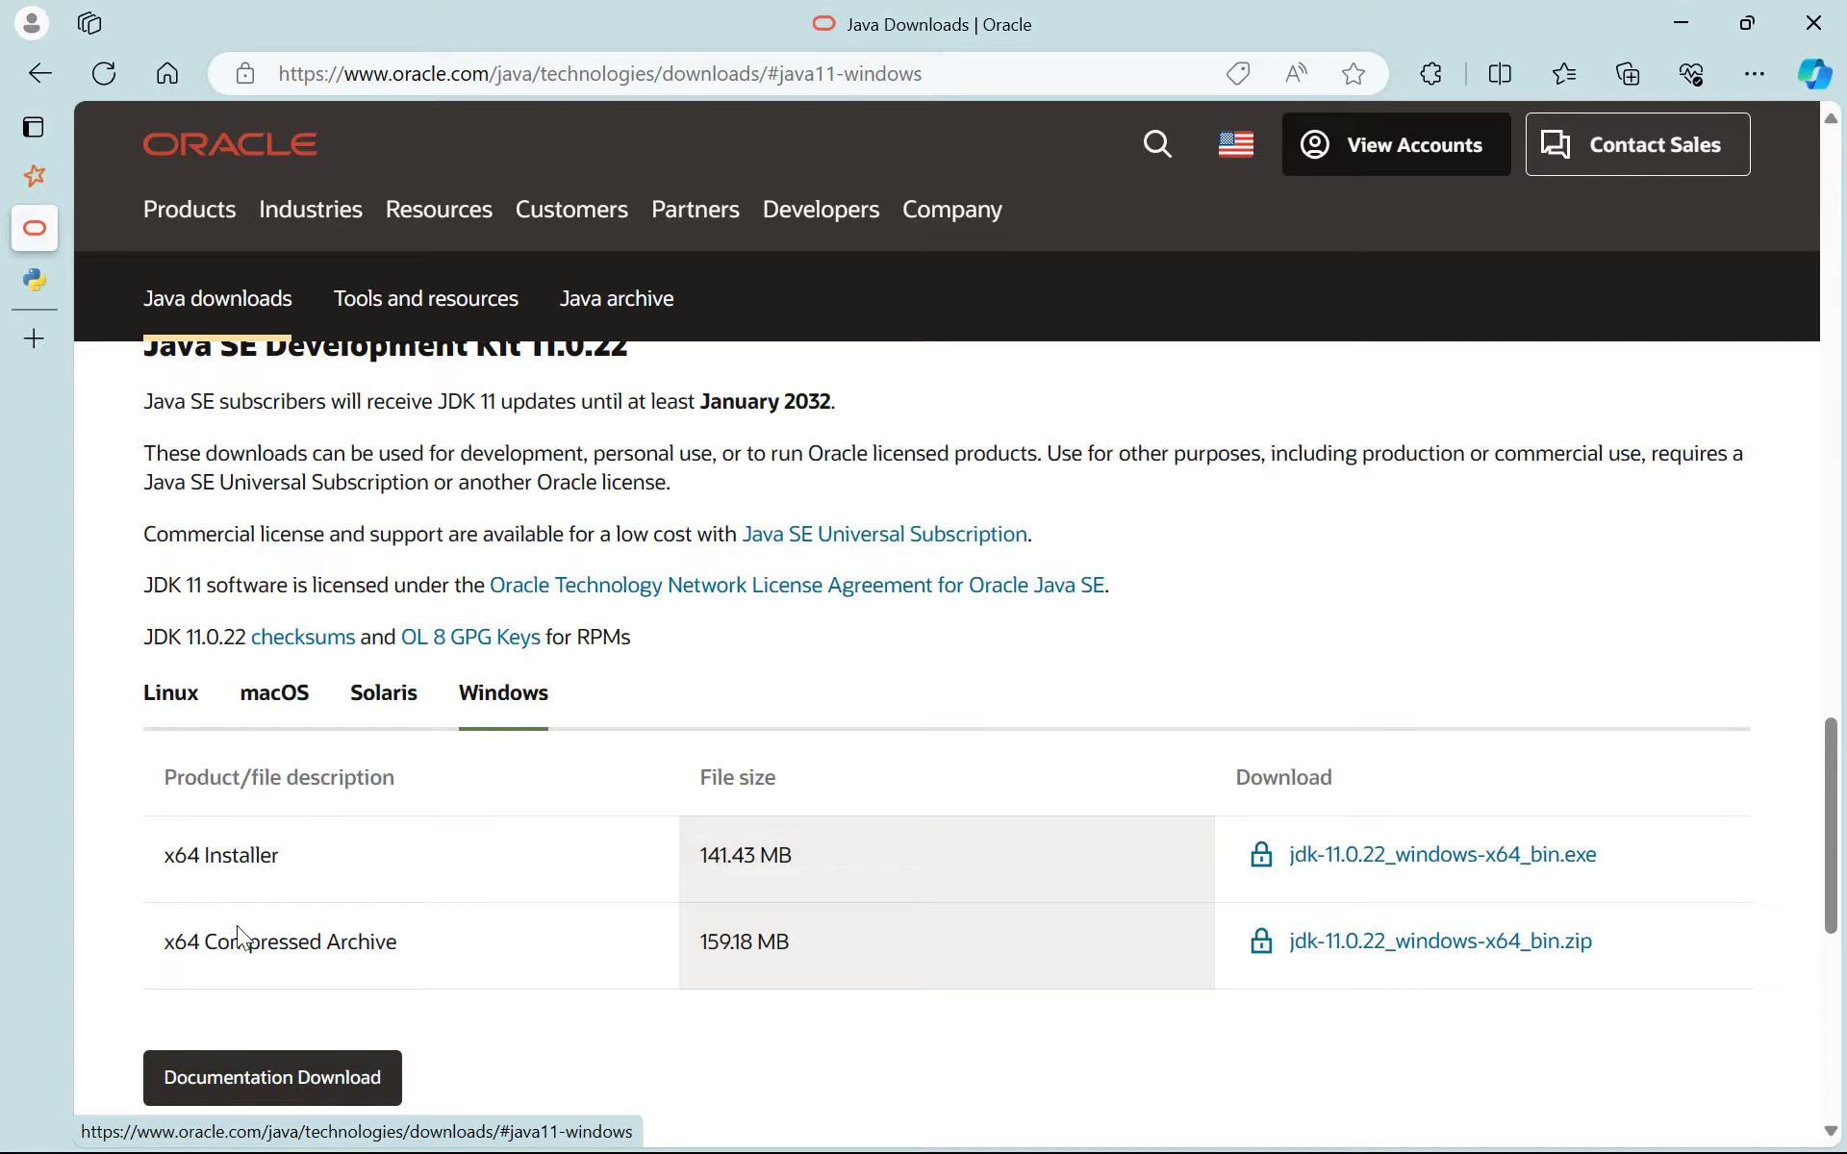
Accept the Oracle license agreement and start downloading jdk-11.0.22_windows-x64_bin.zip, then cancel the download and close the license dialog.
left_click(1356, 948)
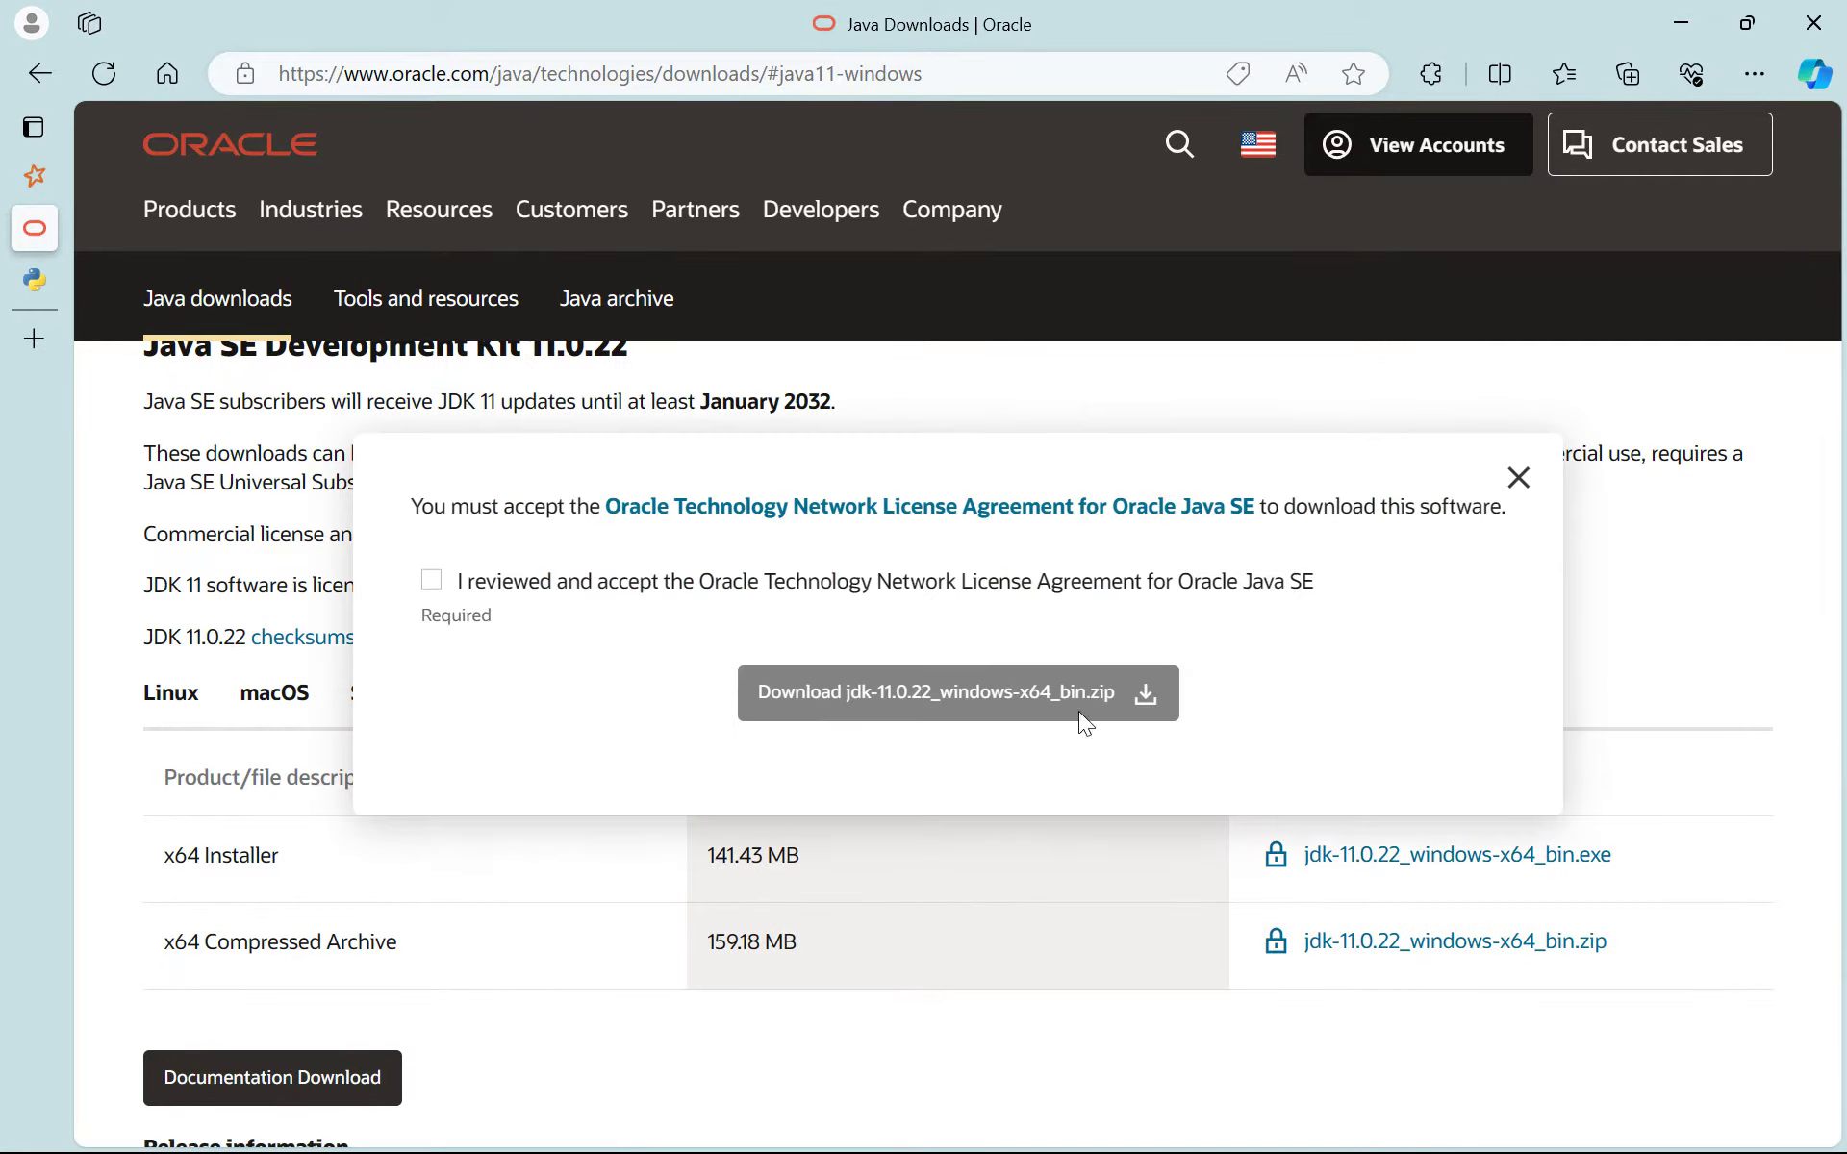
left_click(439, 582)
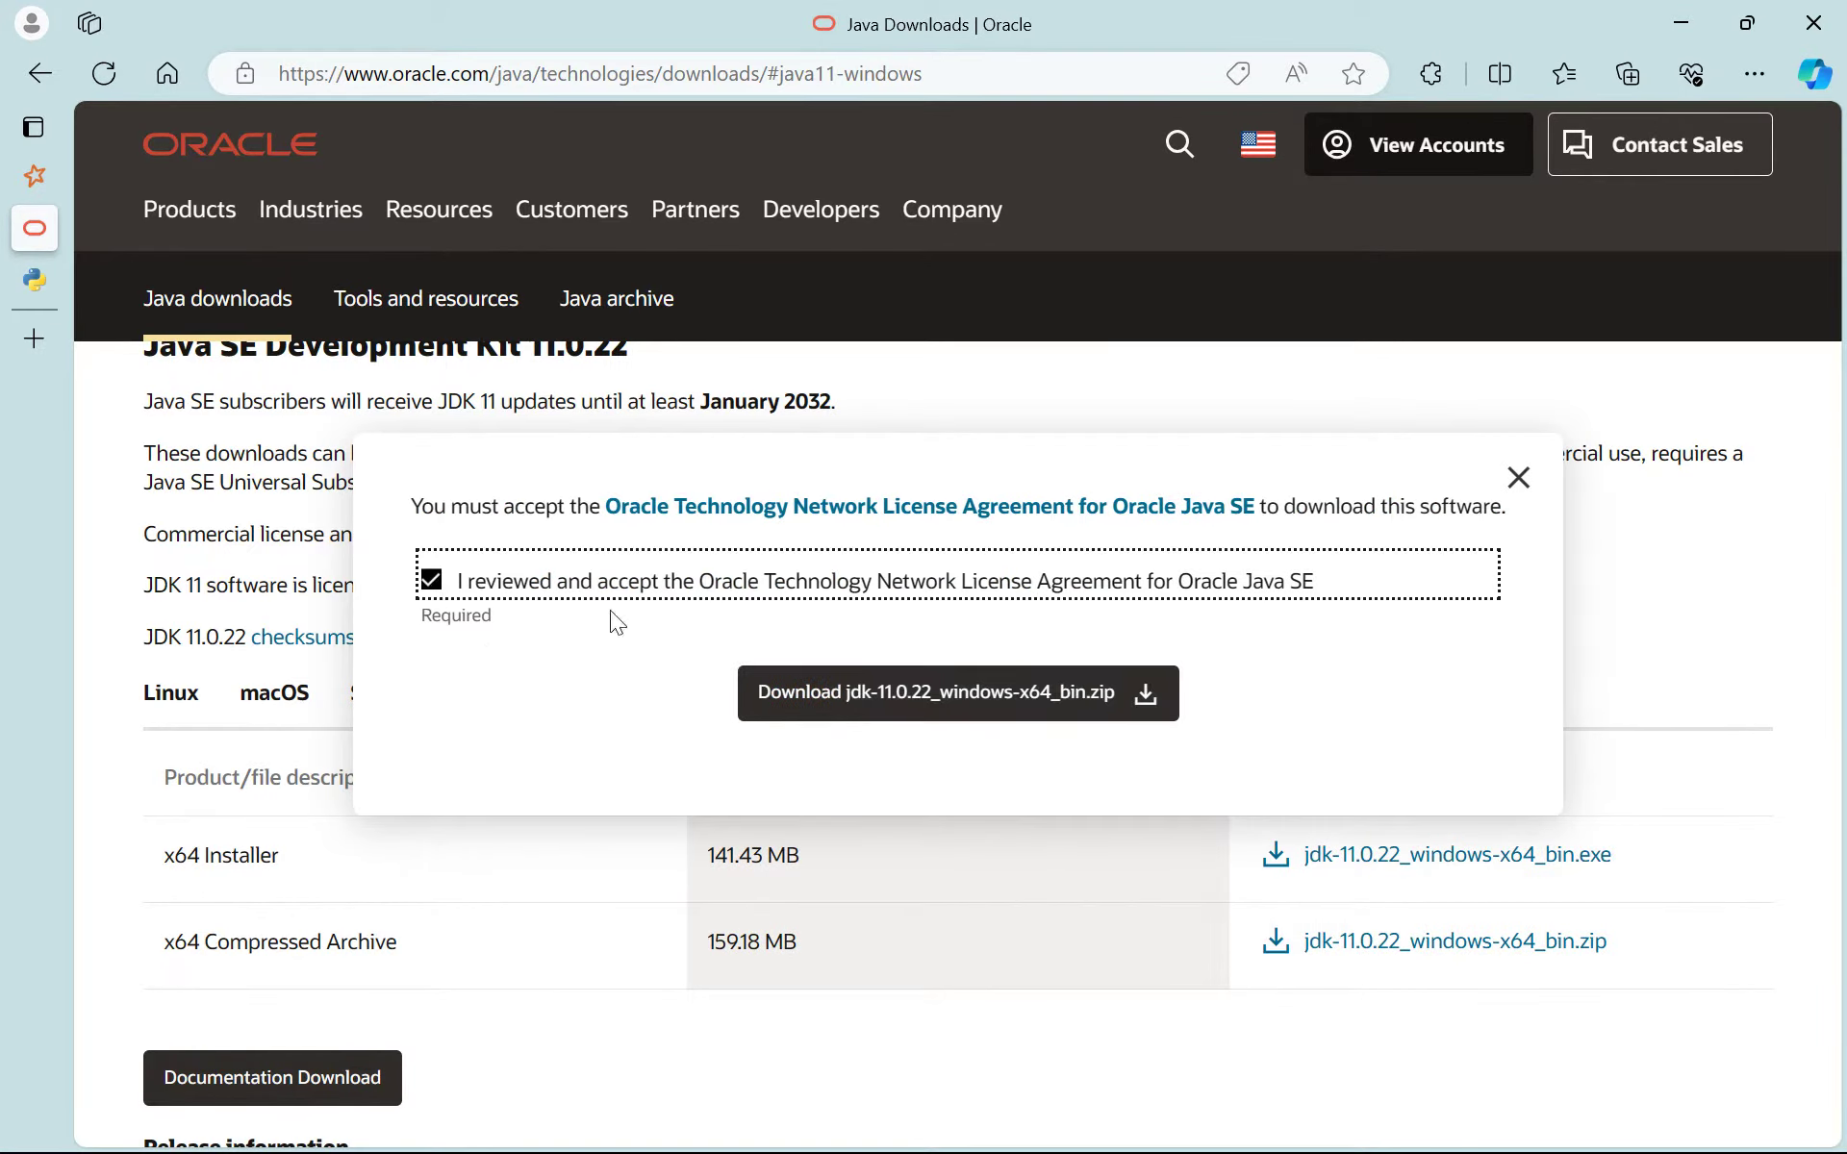
left_click(863, 712)
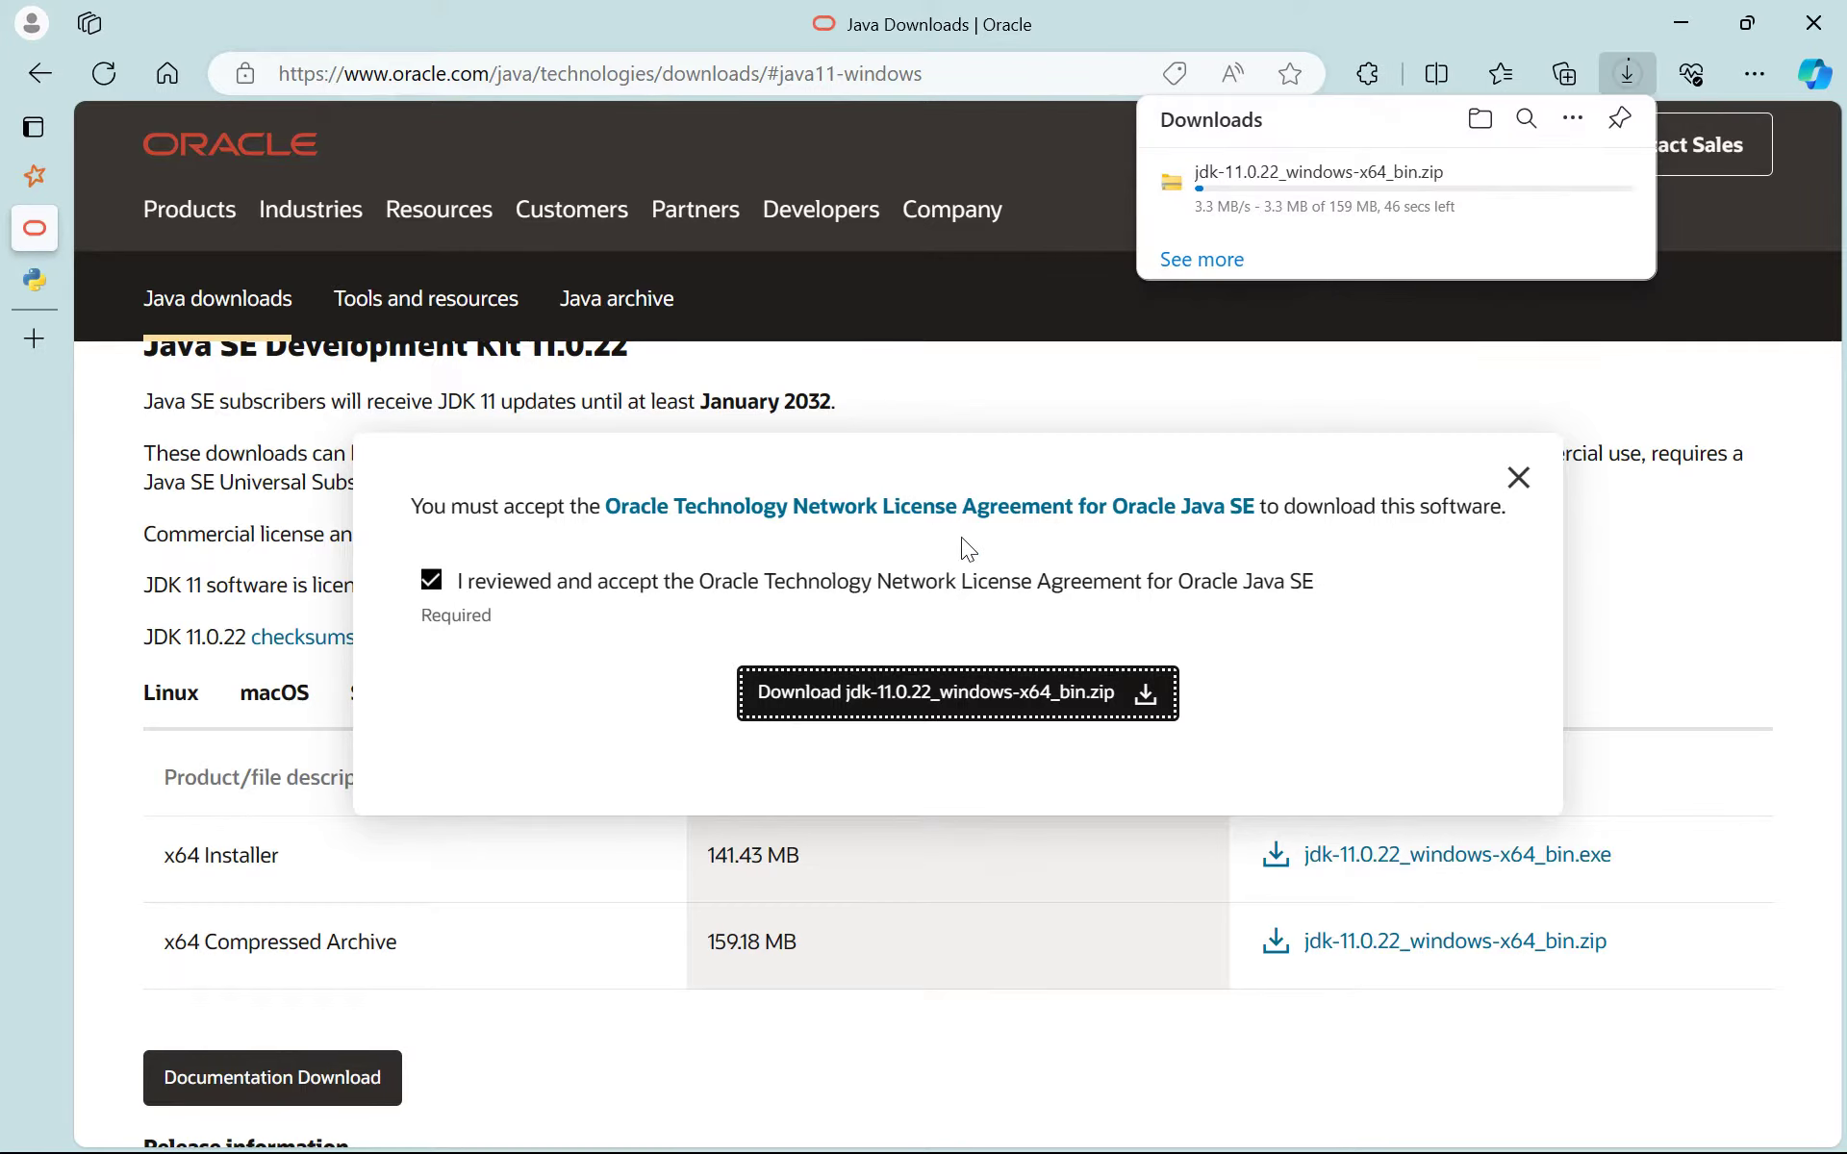
left_click(1607, 197)
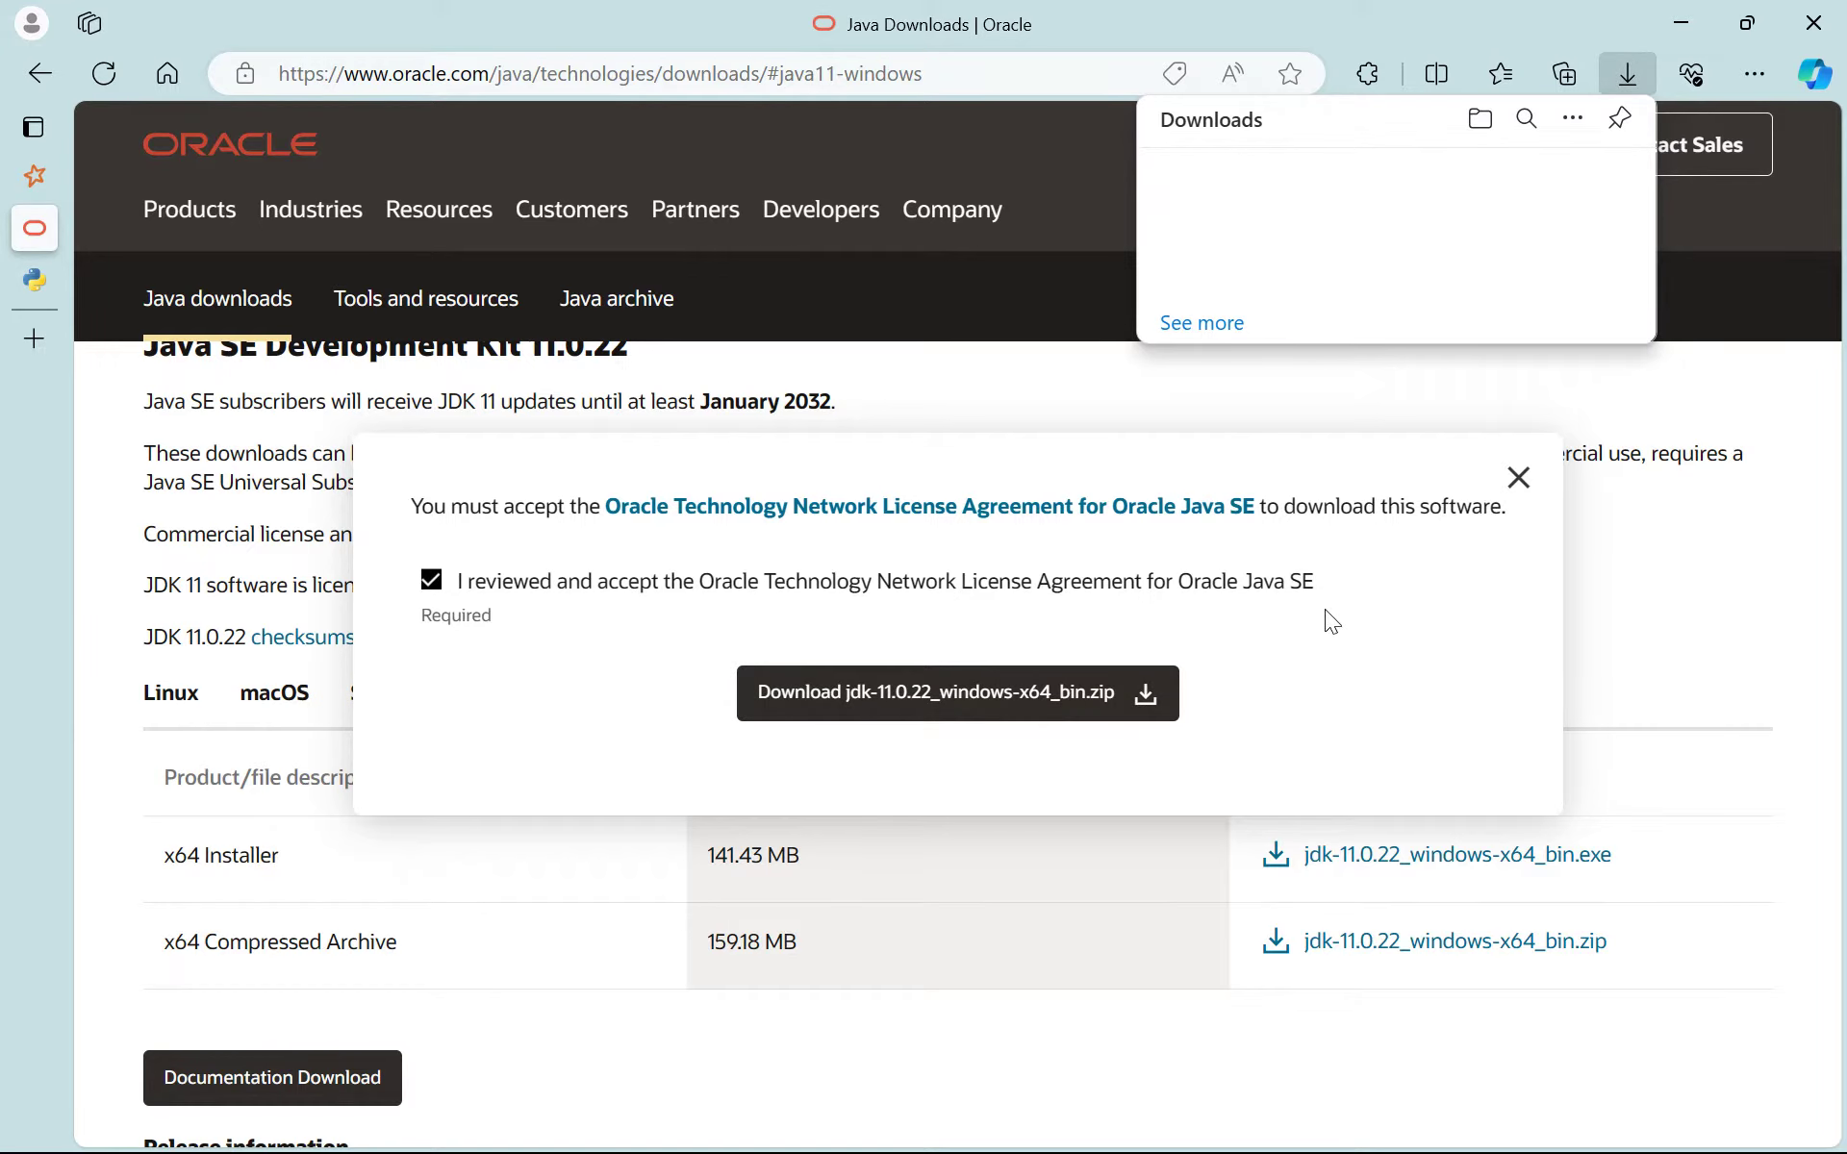
left_click(1520, 481)
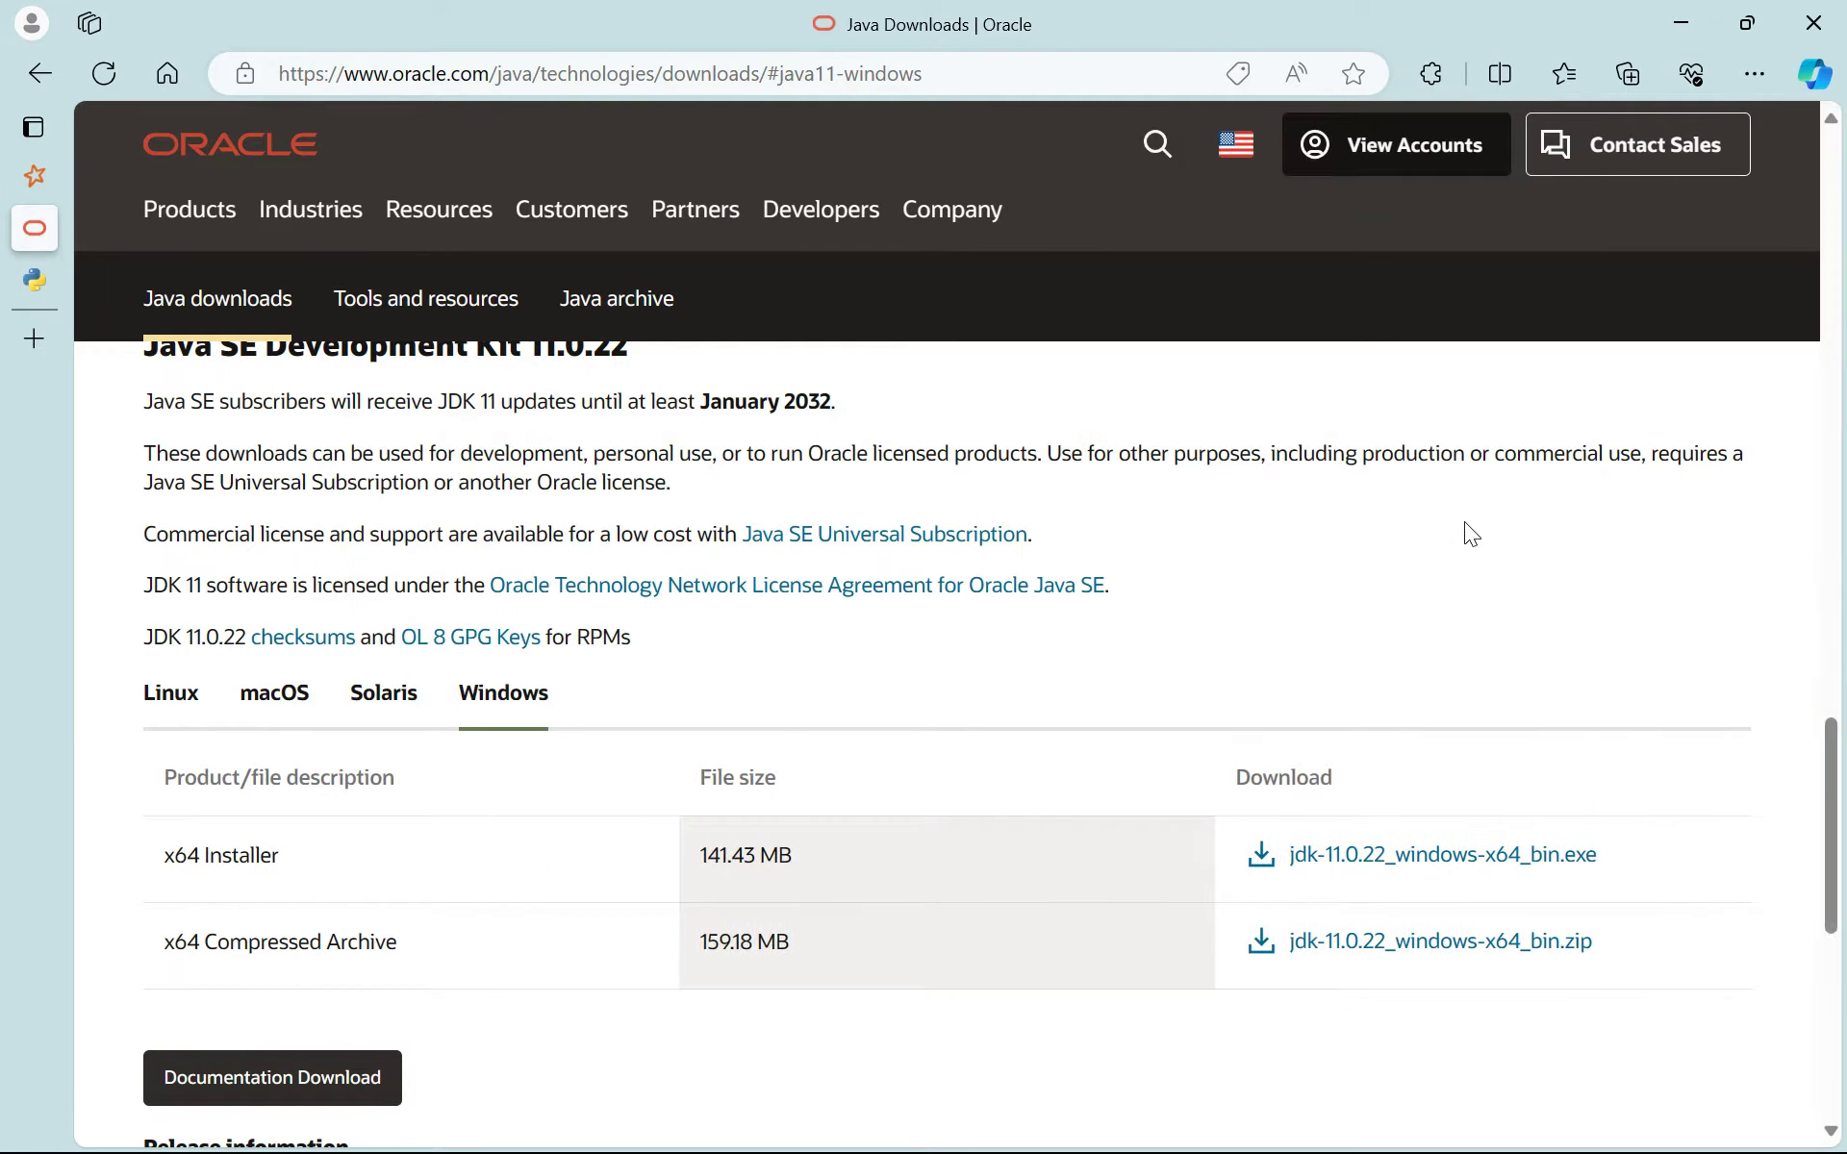
View the Python 3.12.2 release page and compare it with the Python link in the Notepad notes.
left_click(43, 285)
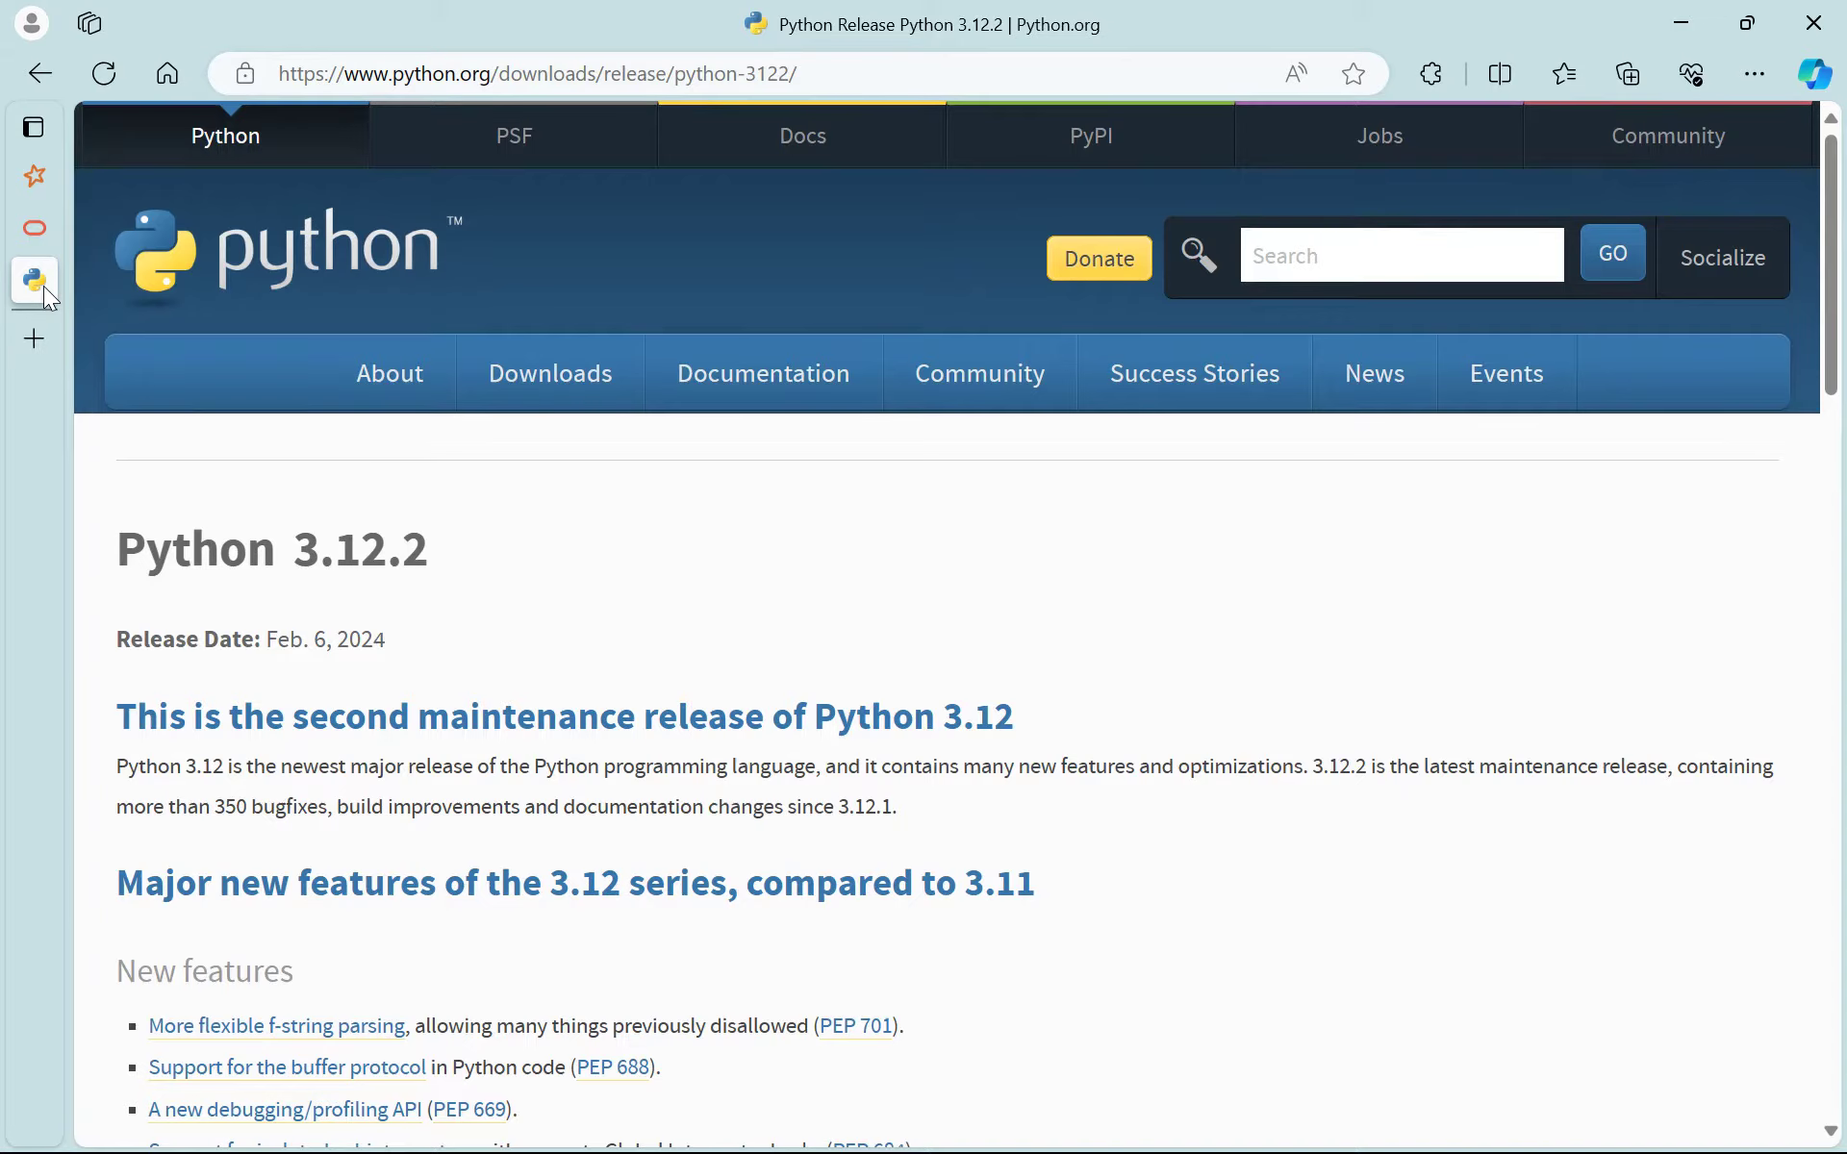
left_click(1046, 1126)
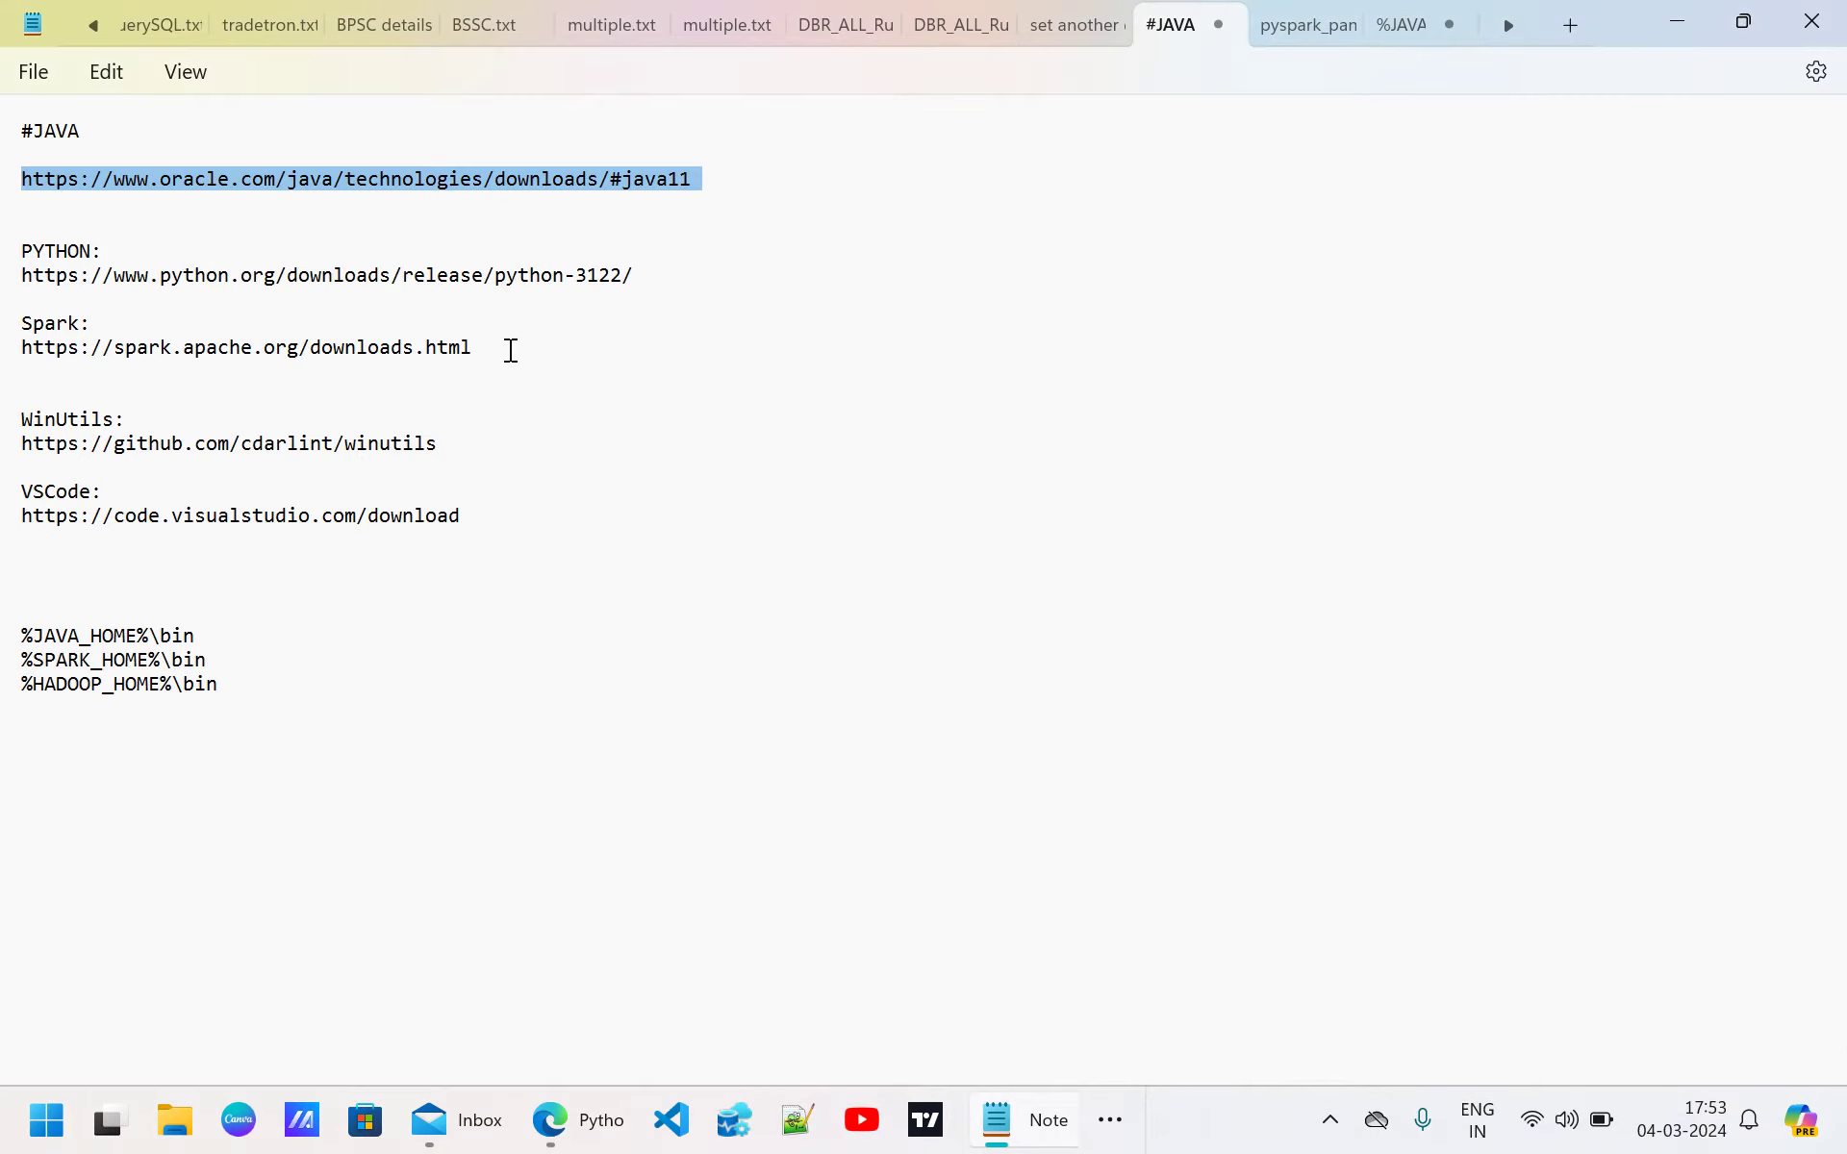
left_click(583, 1118)
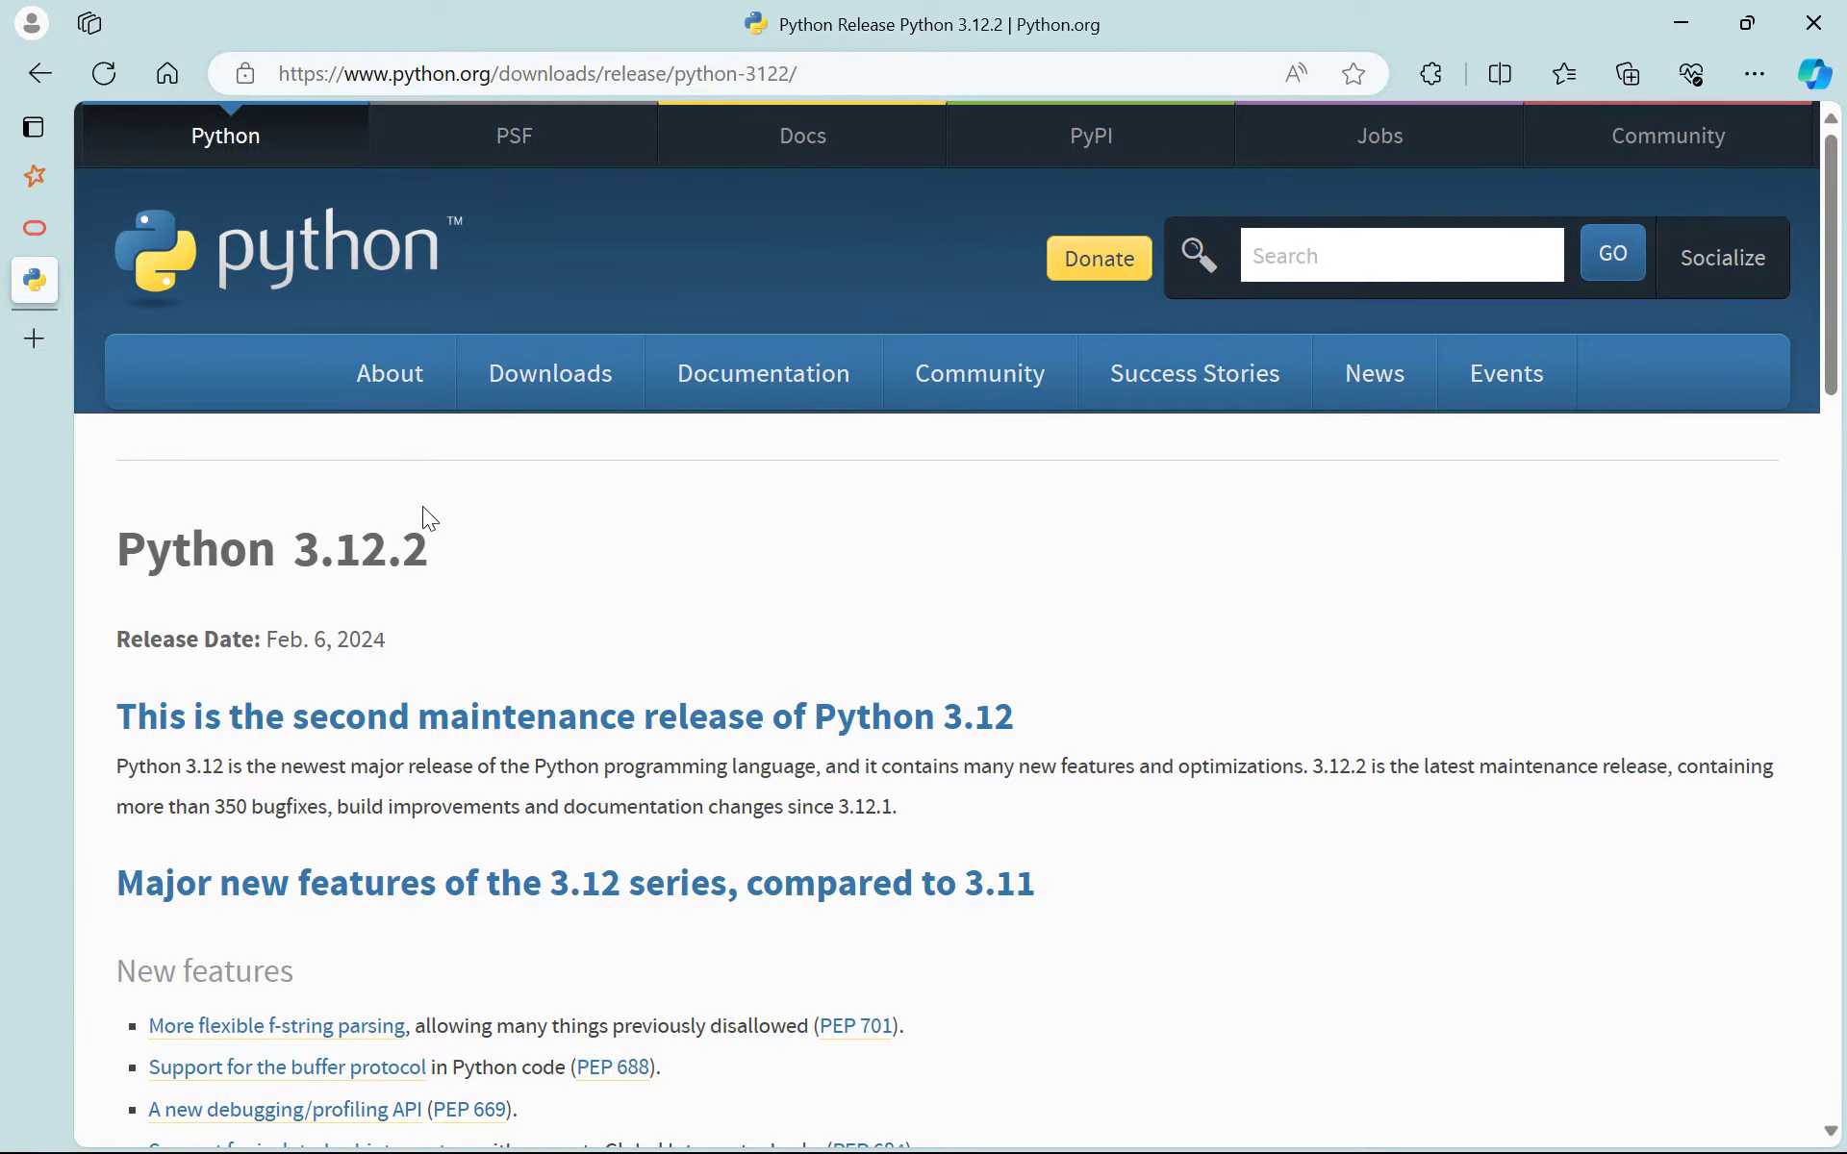
mouse_move(541, 391)
mouse_move(1138, 1126)
left_click(1044, 1121)
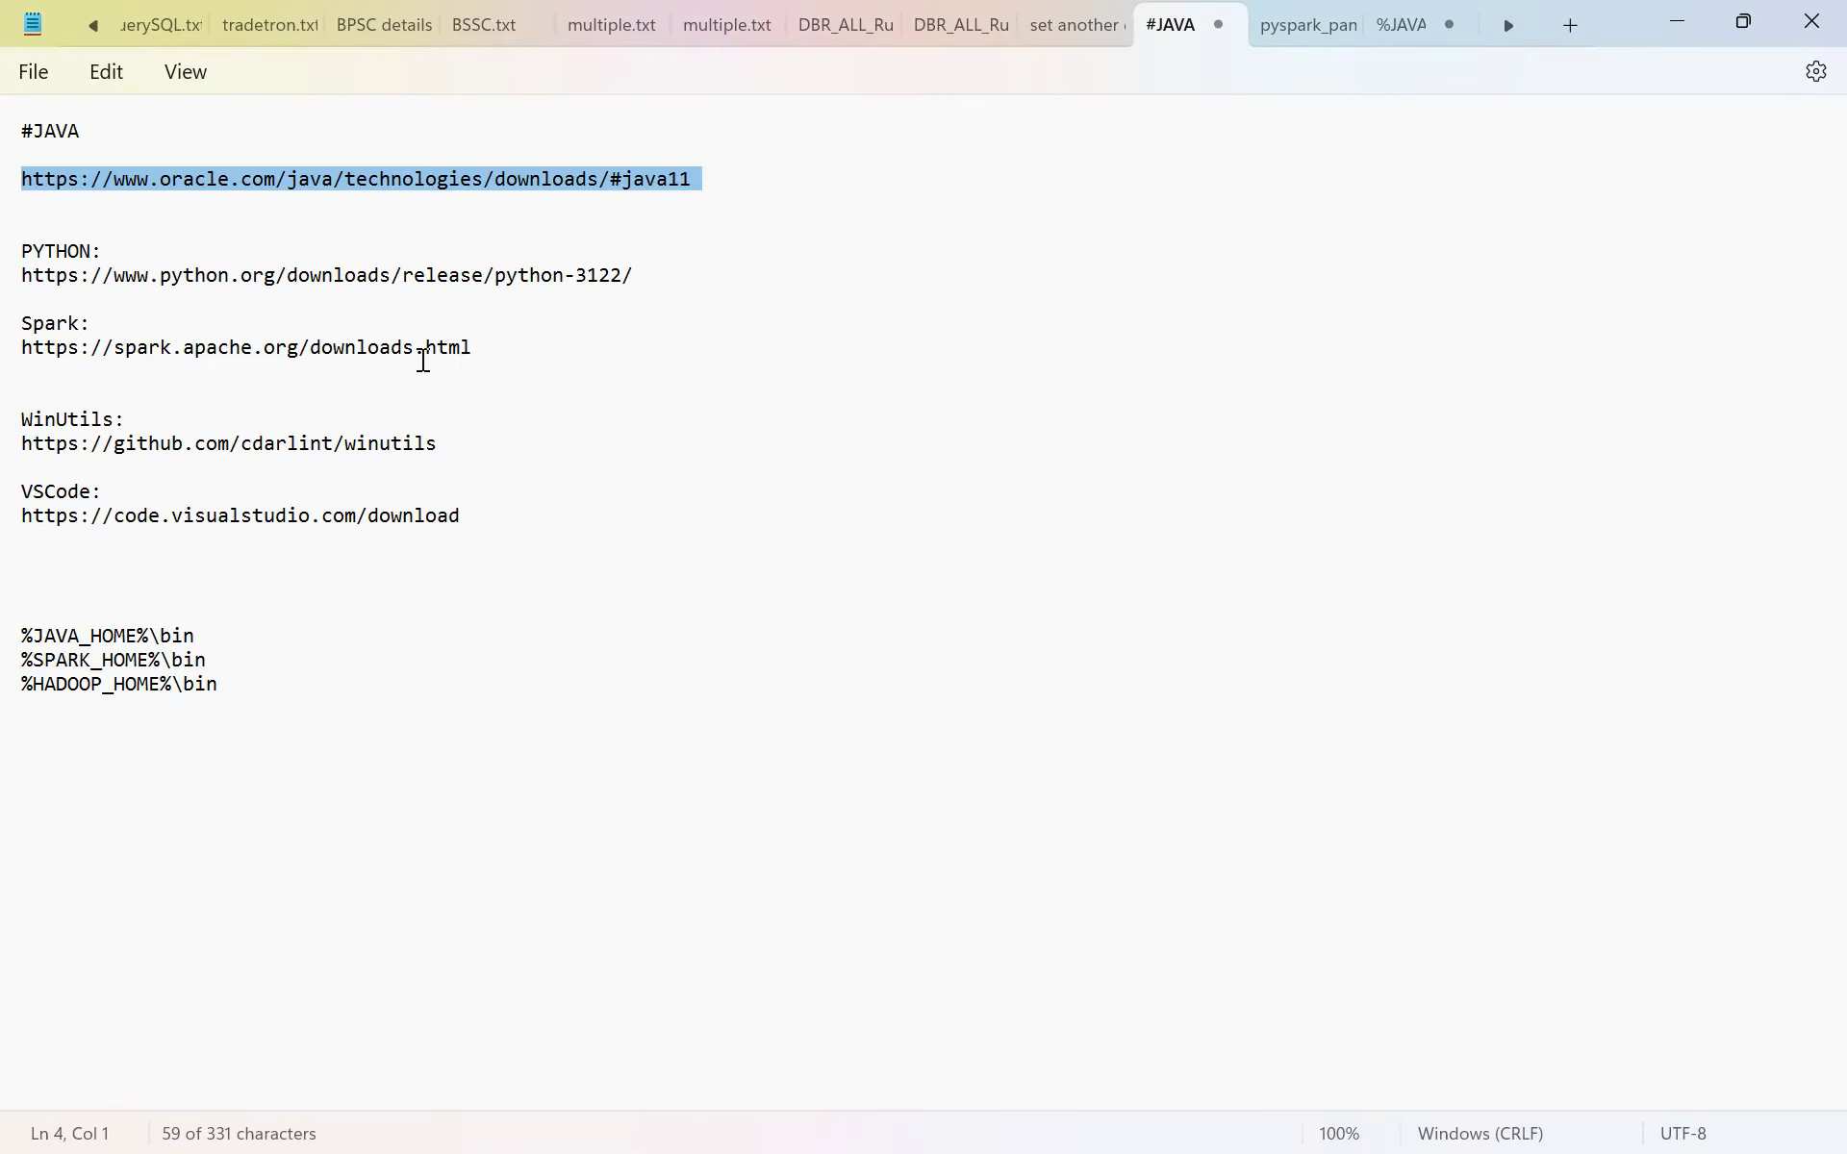
left_click(504, 350)
triple_click(504, 350)
key("ctrl+c")
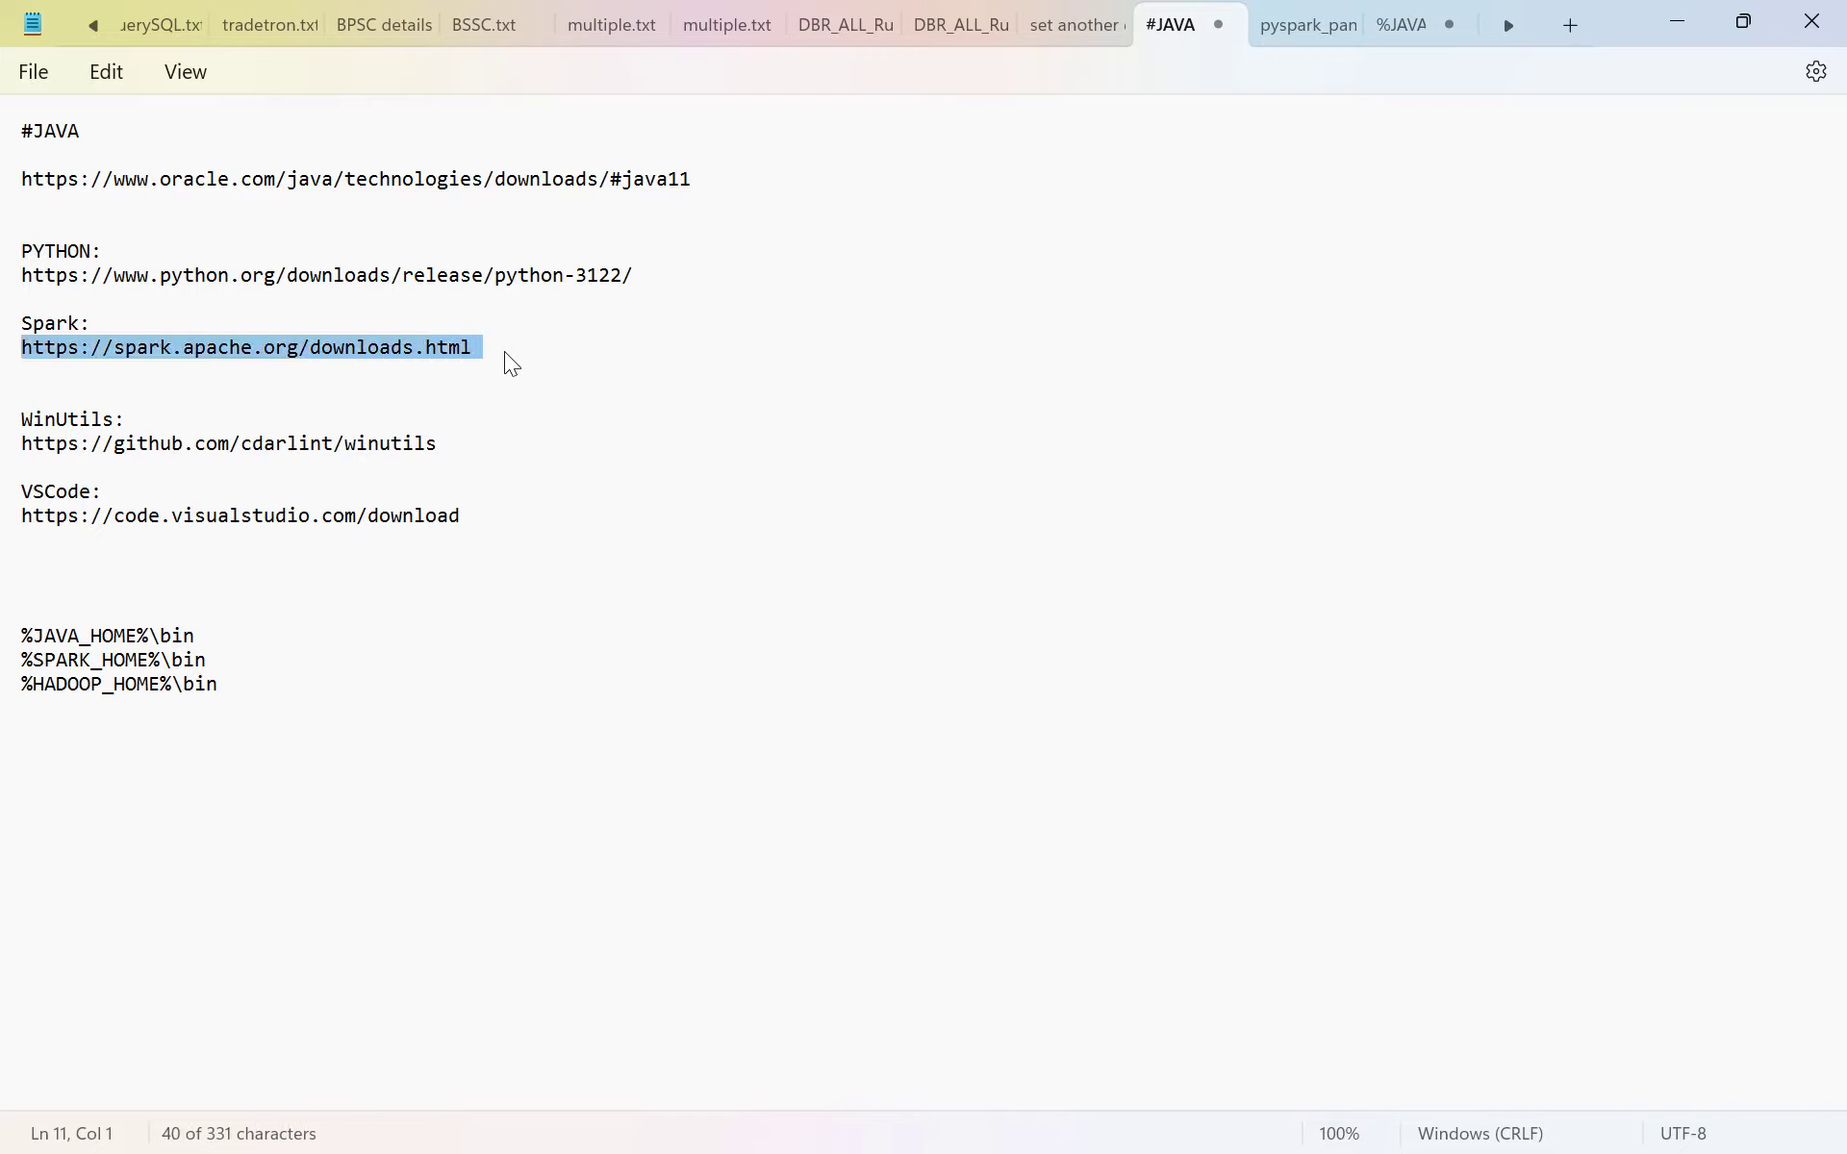
left_click(610, 1132)
left_click(28, 354)
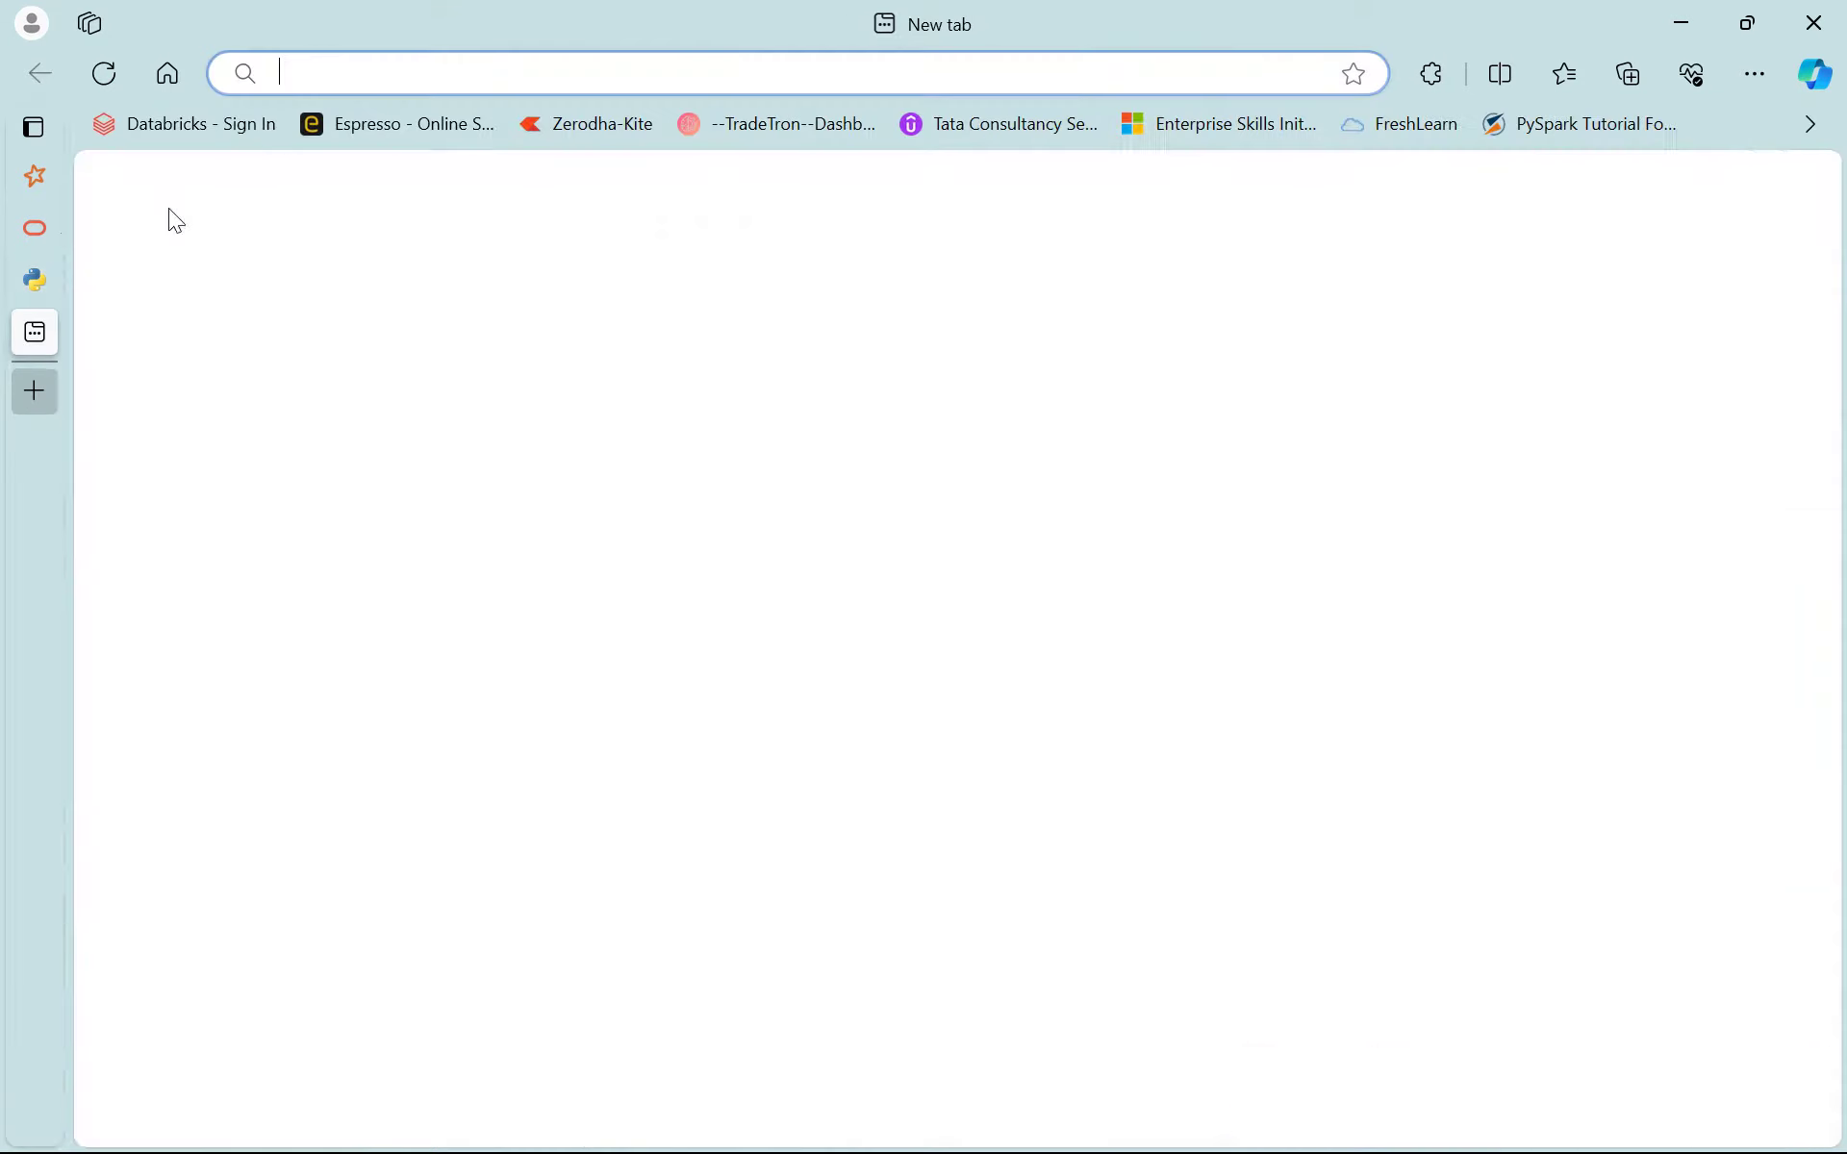
key("ctrl+v")
key("Return")
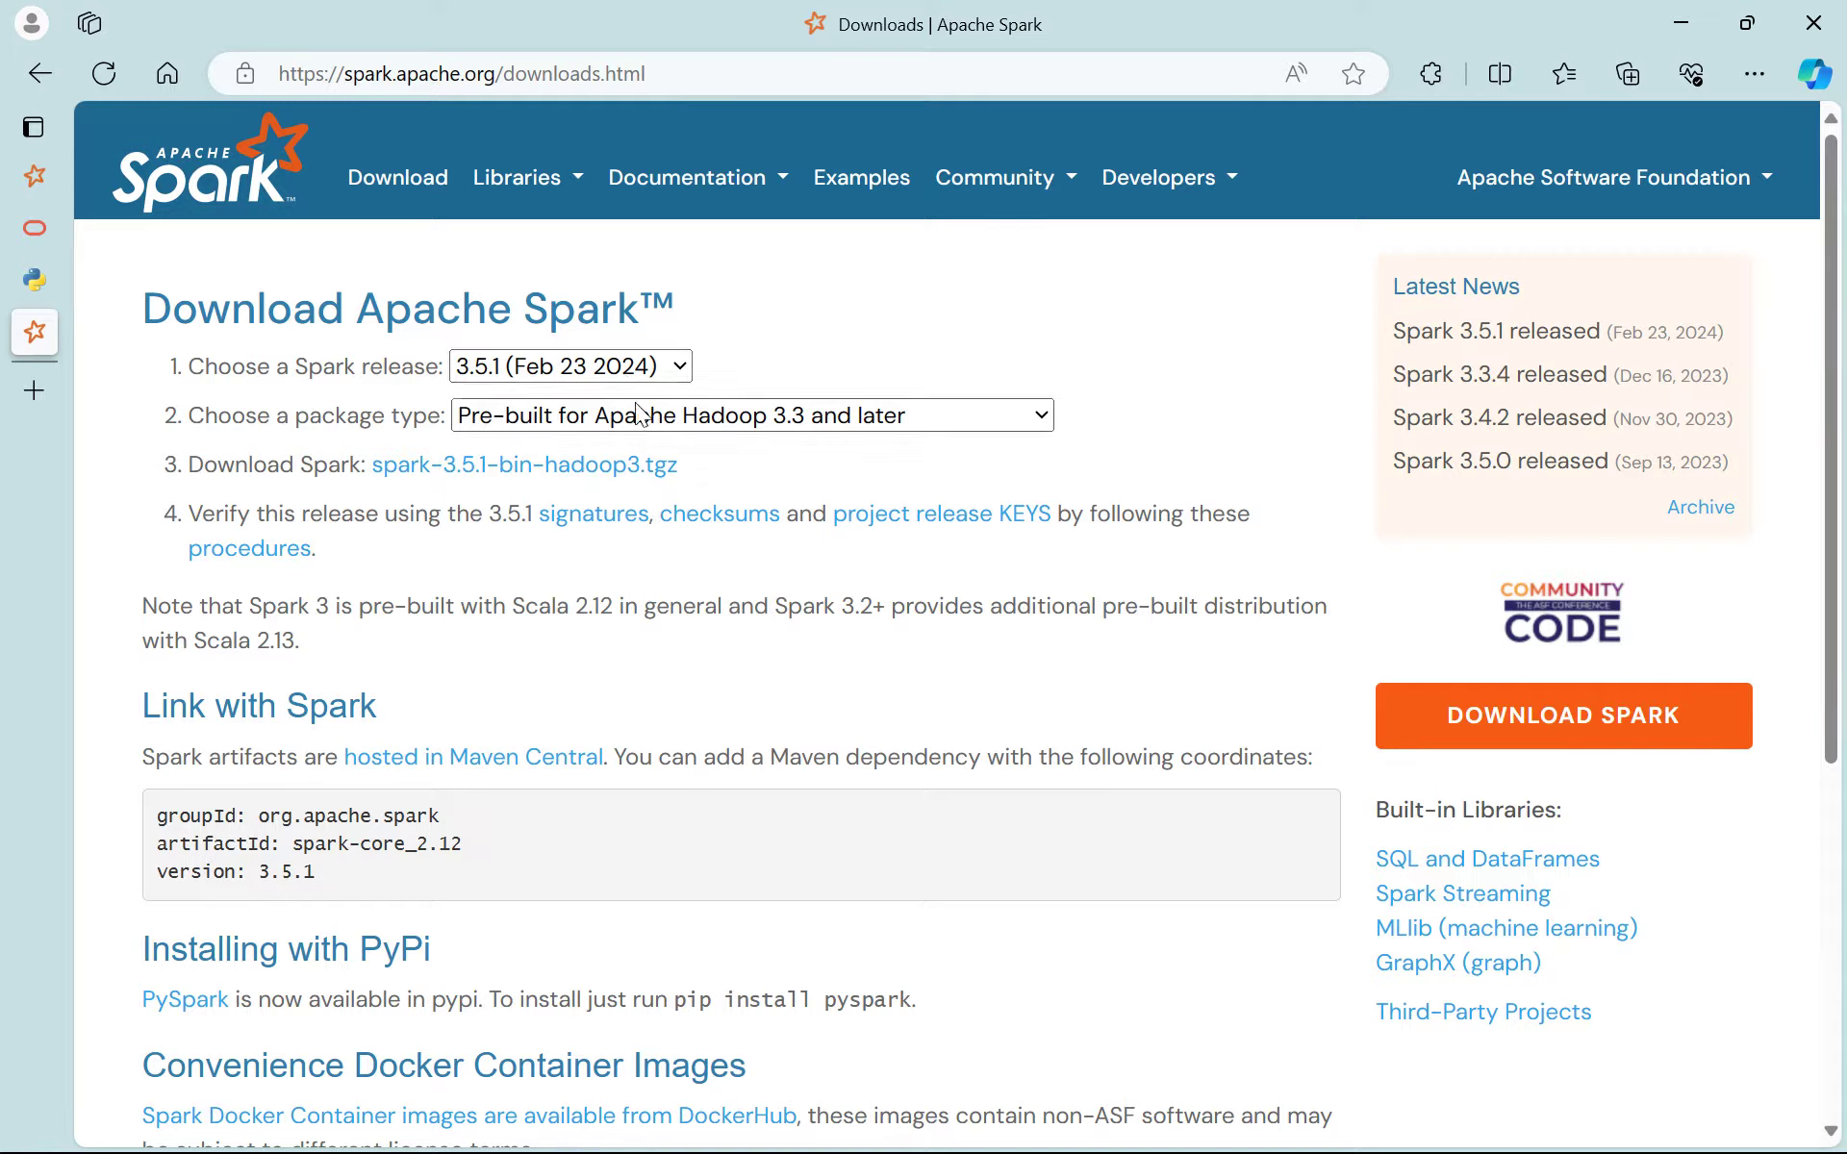
Choose Spark release 3.4.2 (Nov 30 2023) on the Apache Spark download page.
left_click(639, 367)
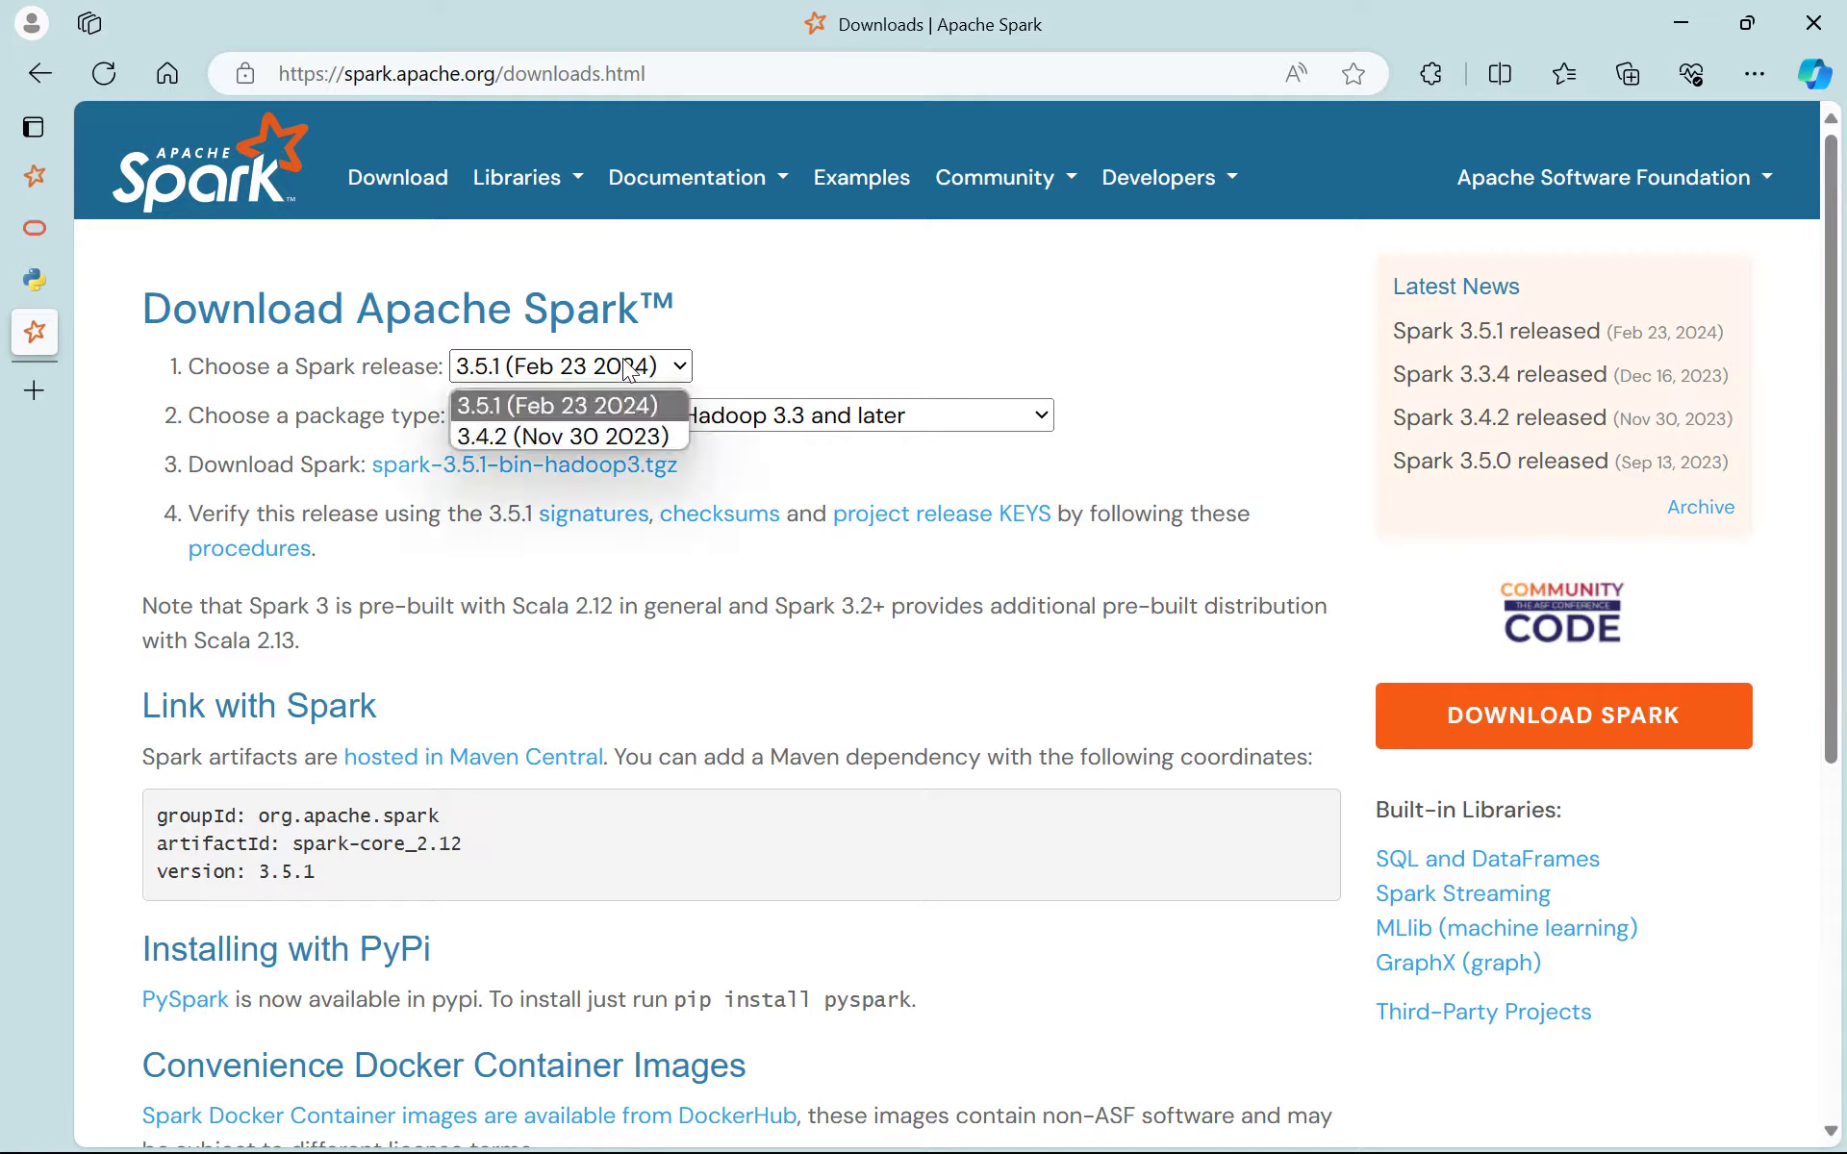
left_click(852, 315)
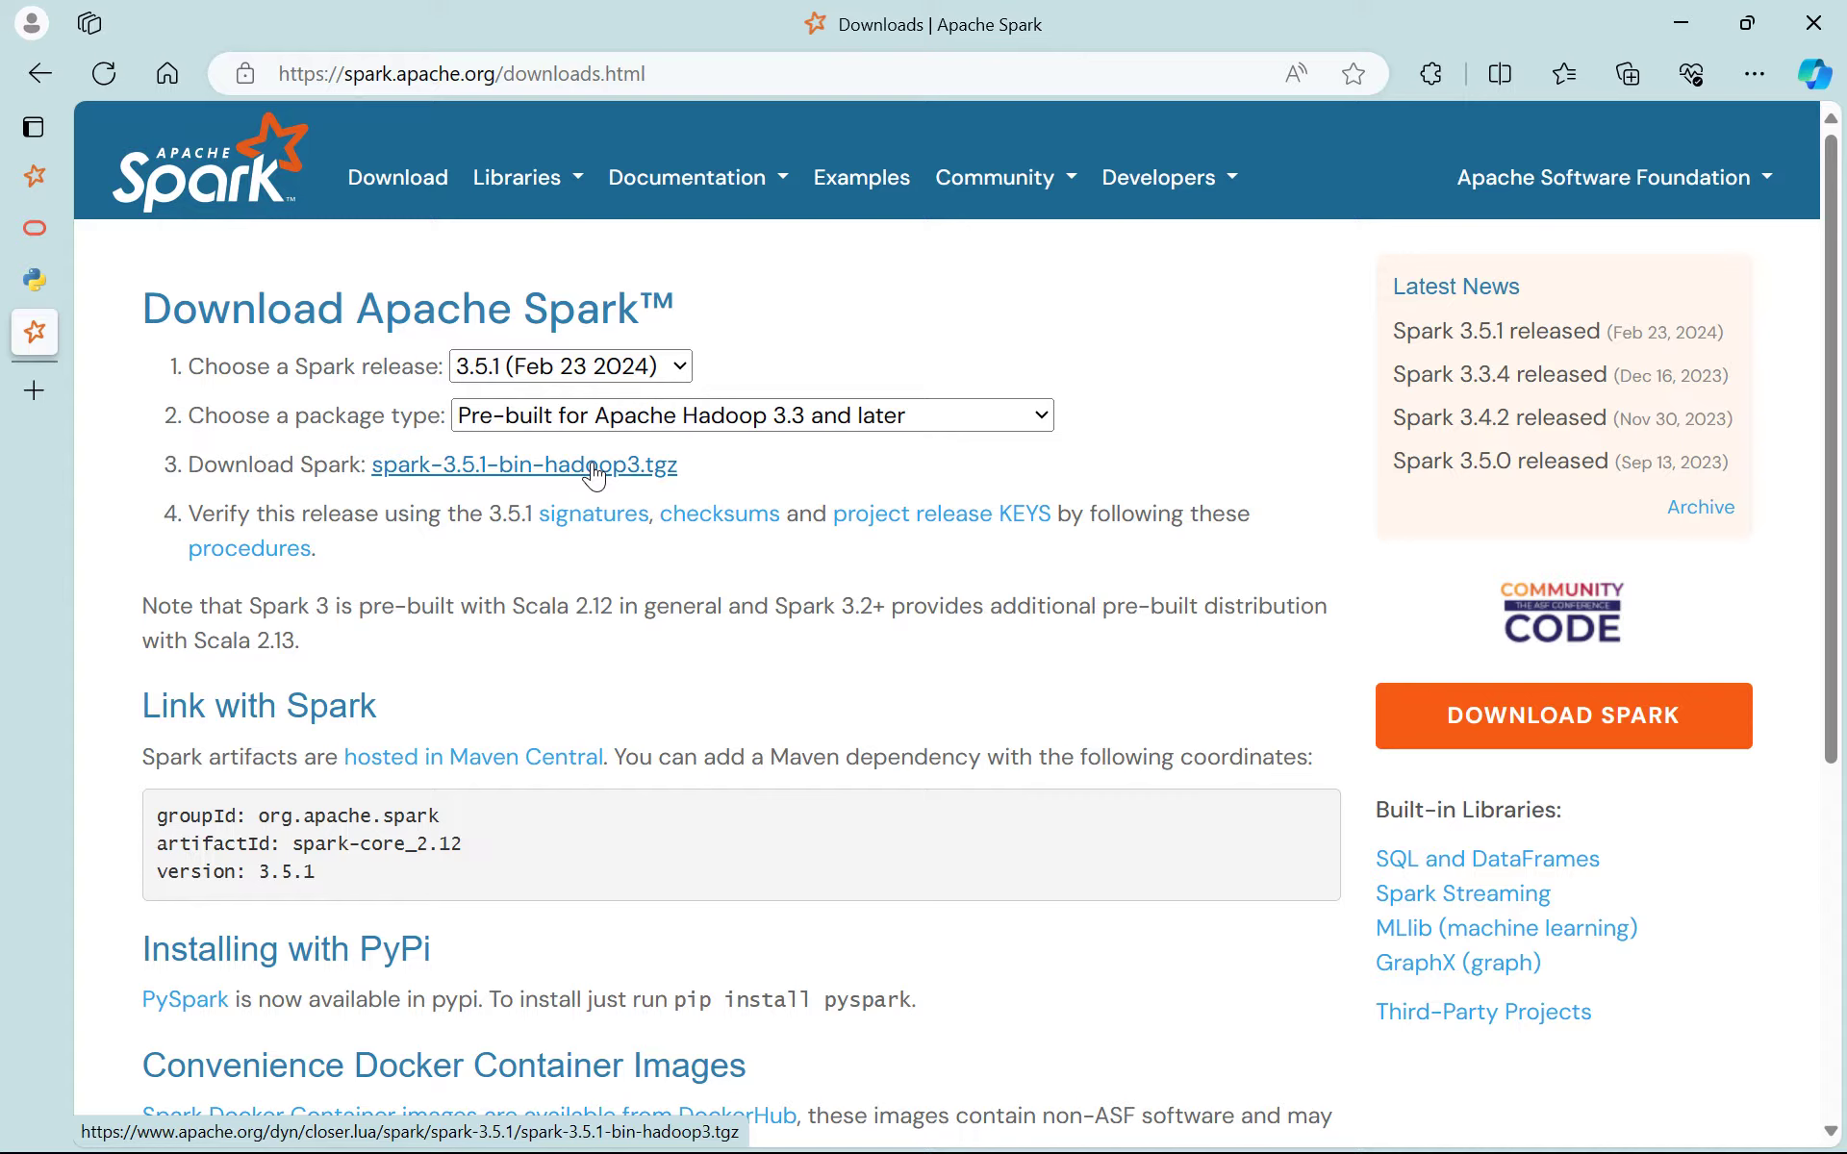
left_click(606, 372)
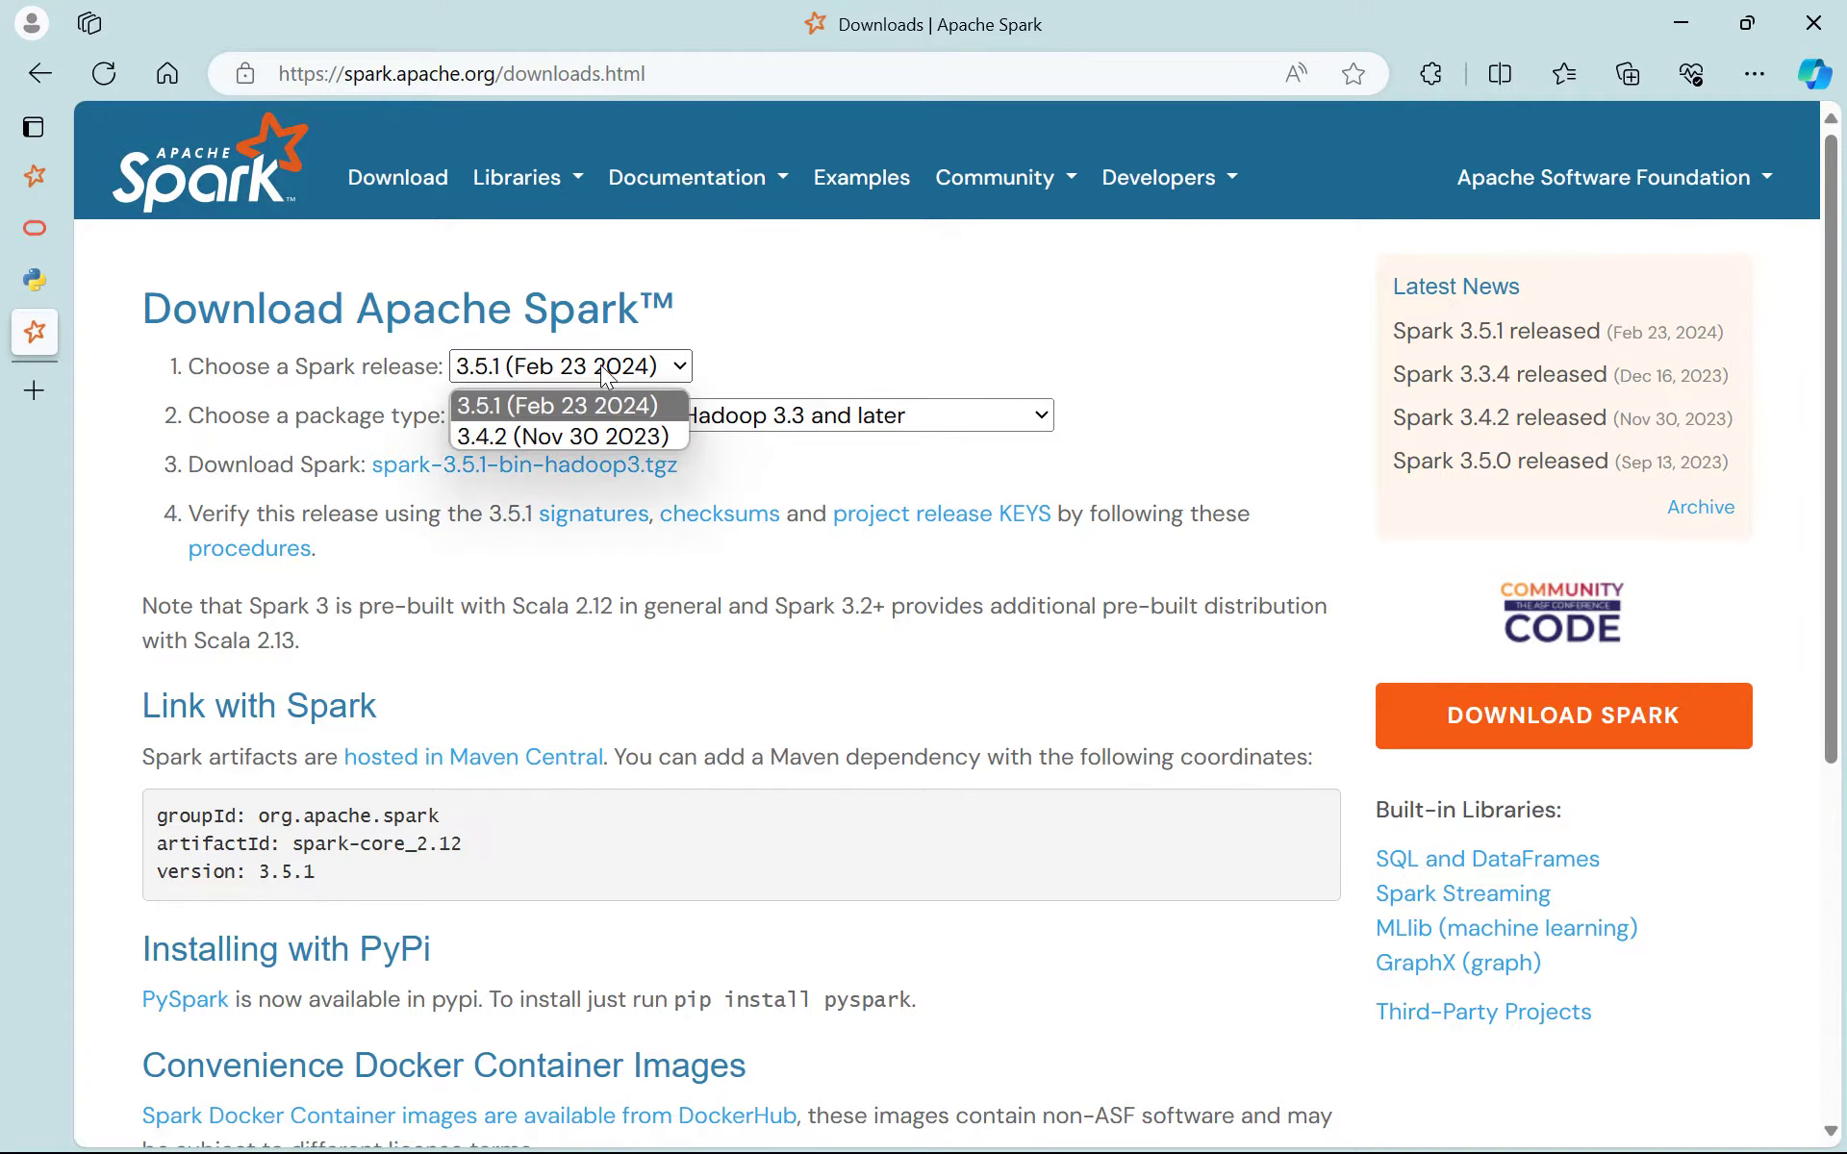
left_click(541, 438)
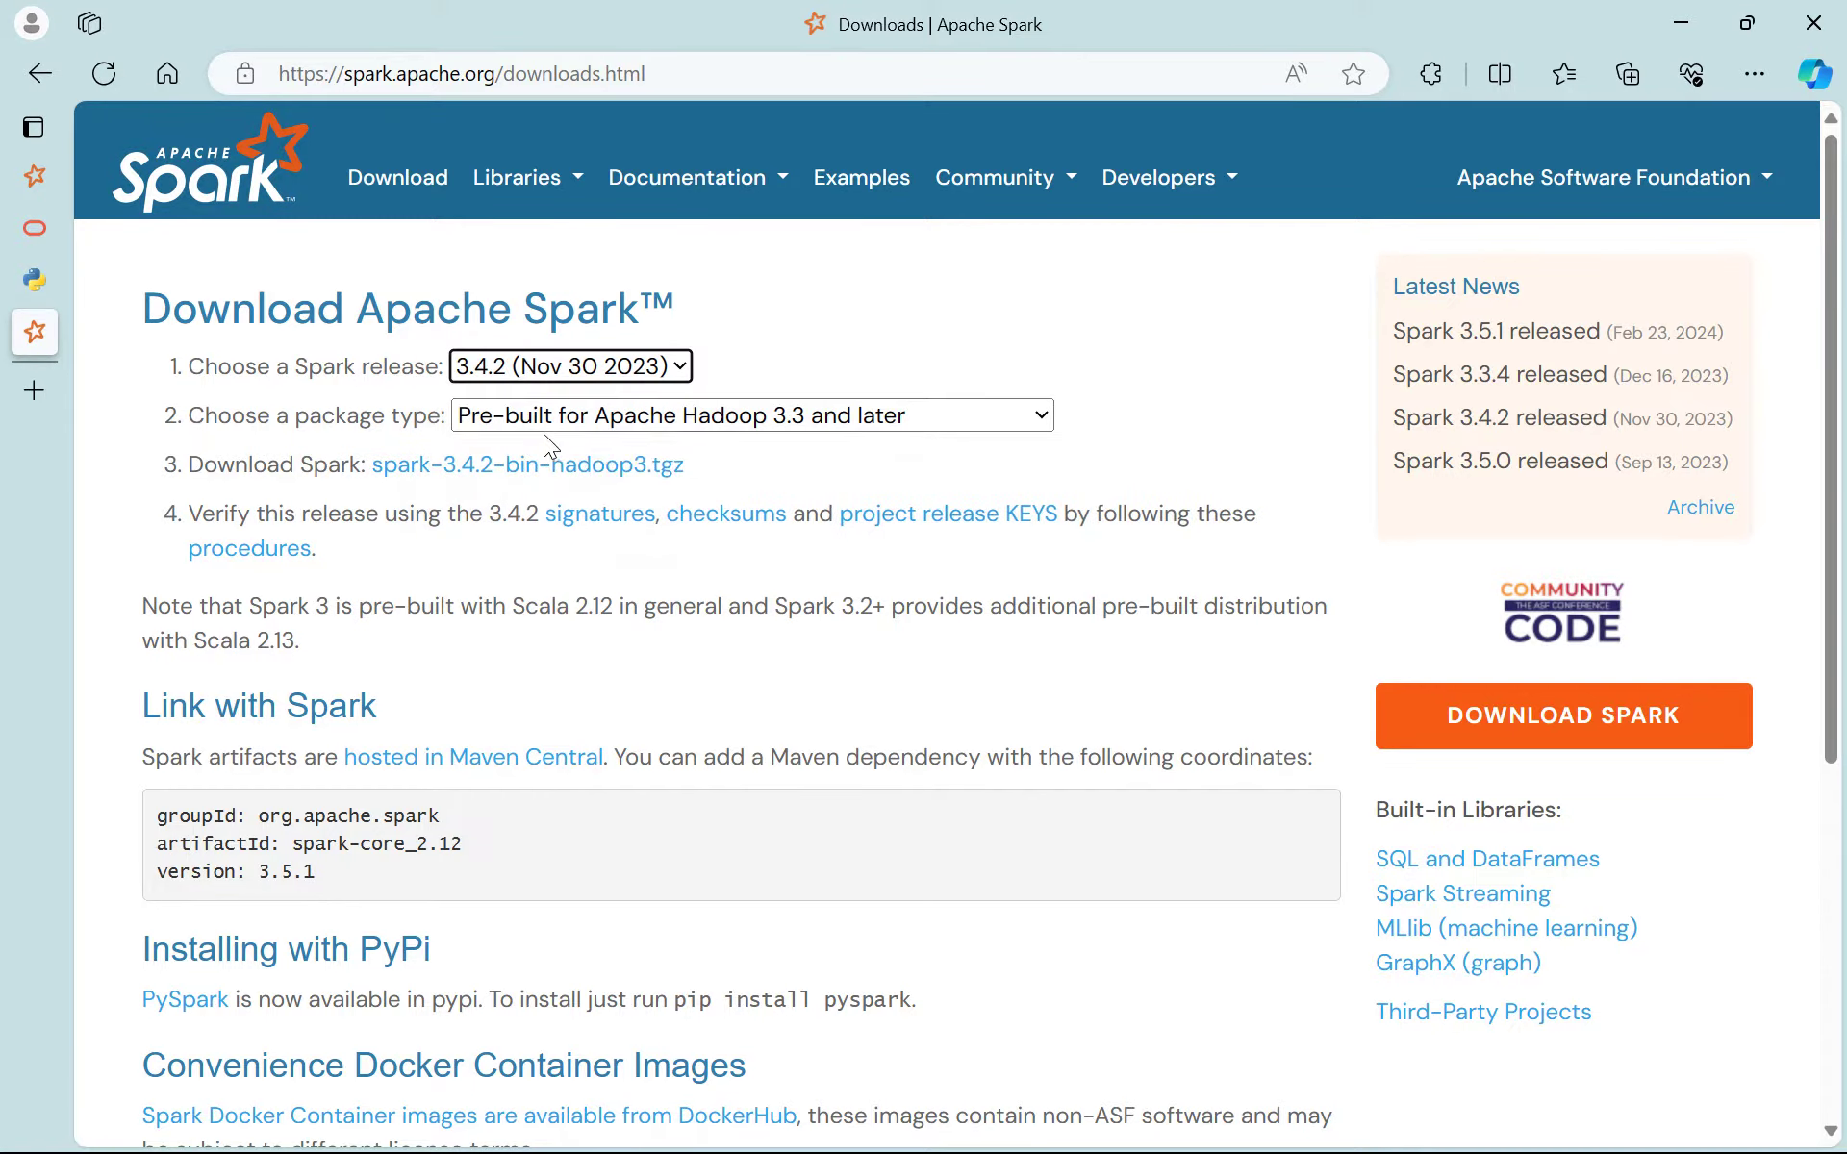
Start downloading spark-3.4.2-bin-hadoop3.tgz from the suggested Apache mirror, then cancel the download.
left_click(591, 466)
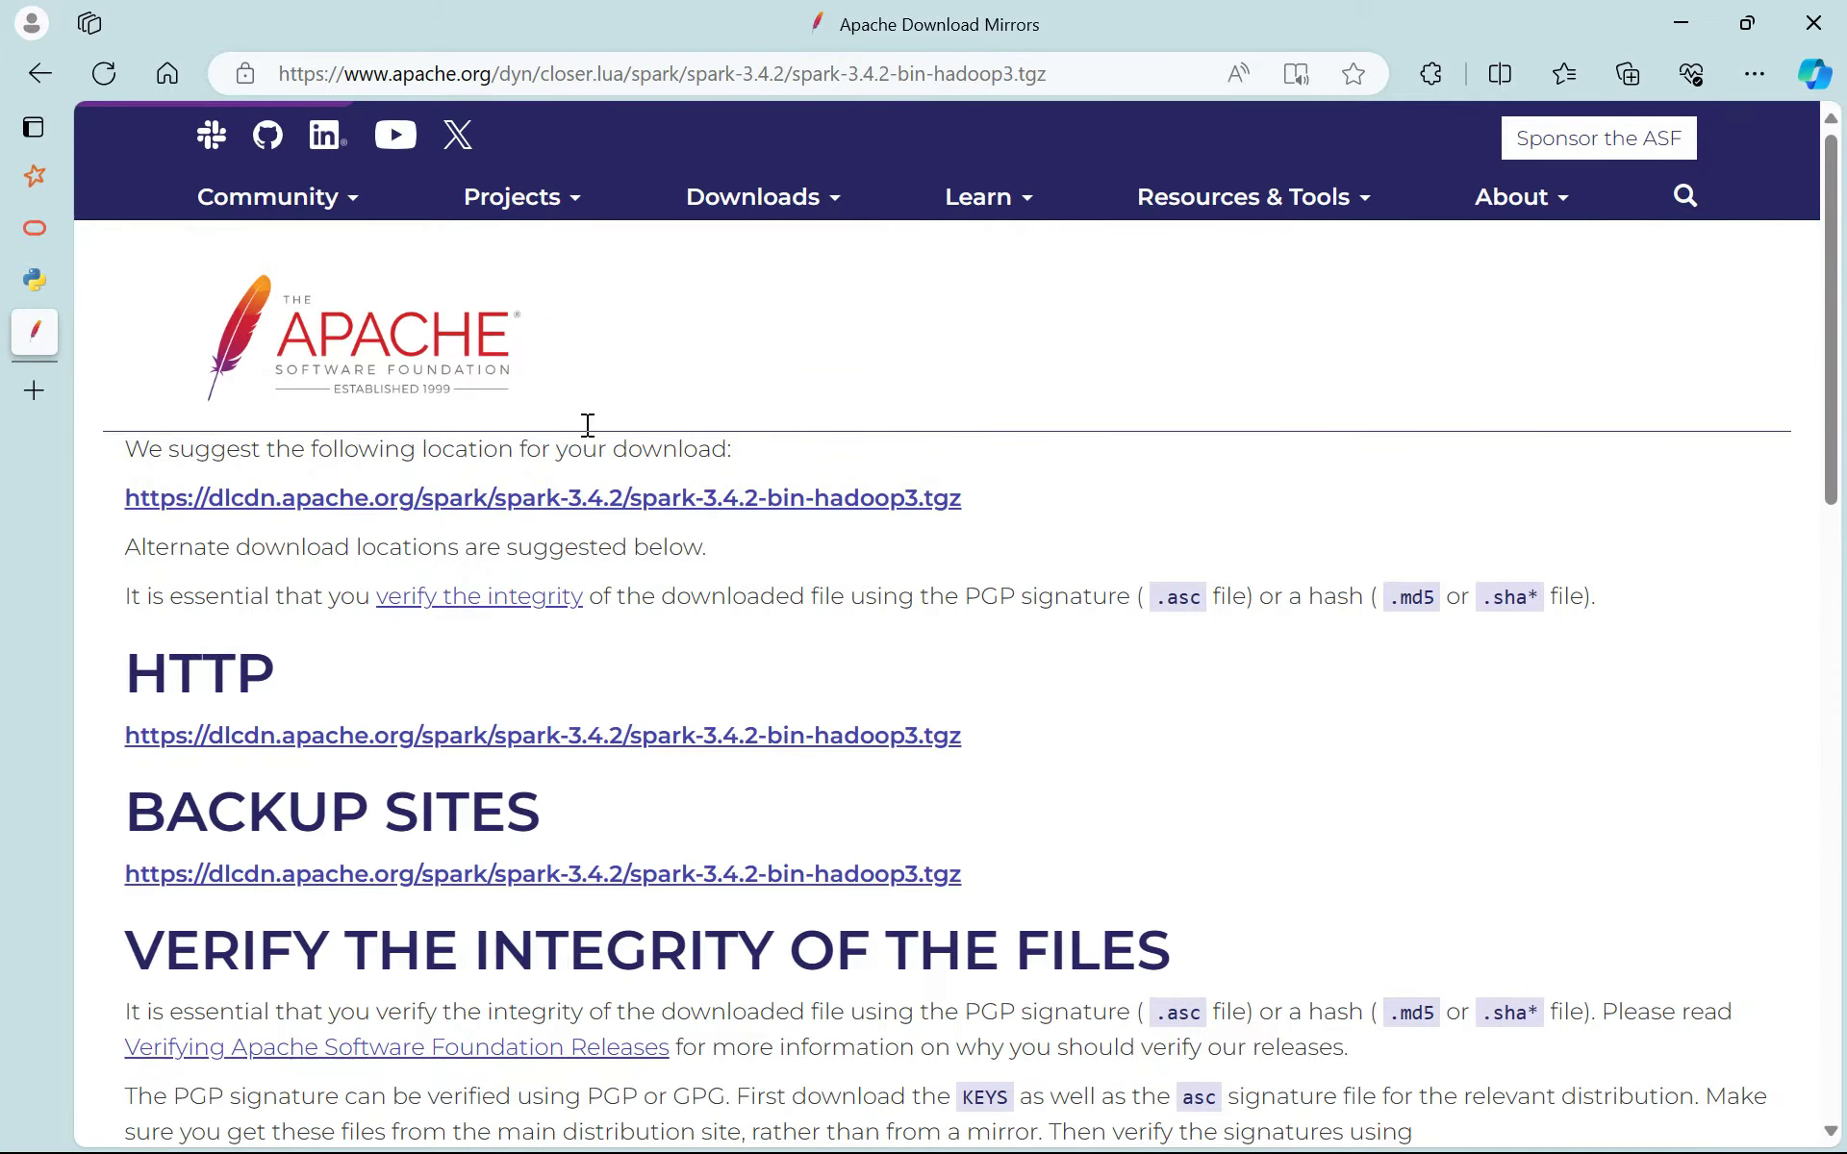
left_click(653, 510)
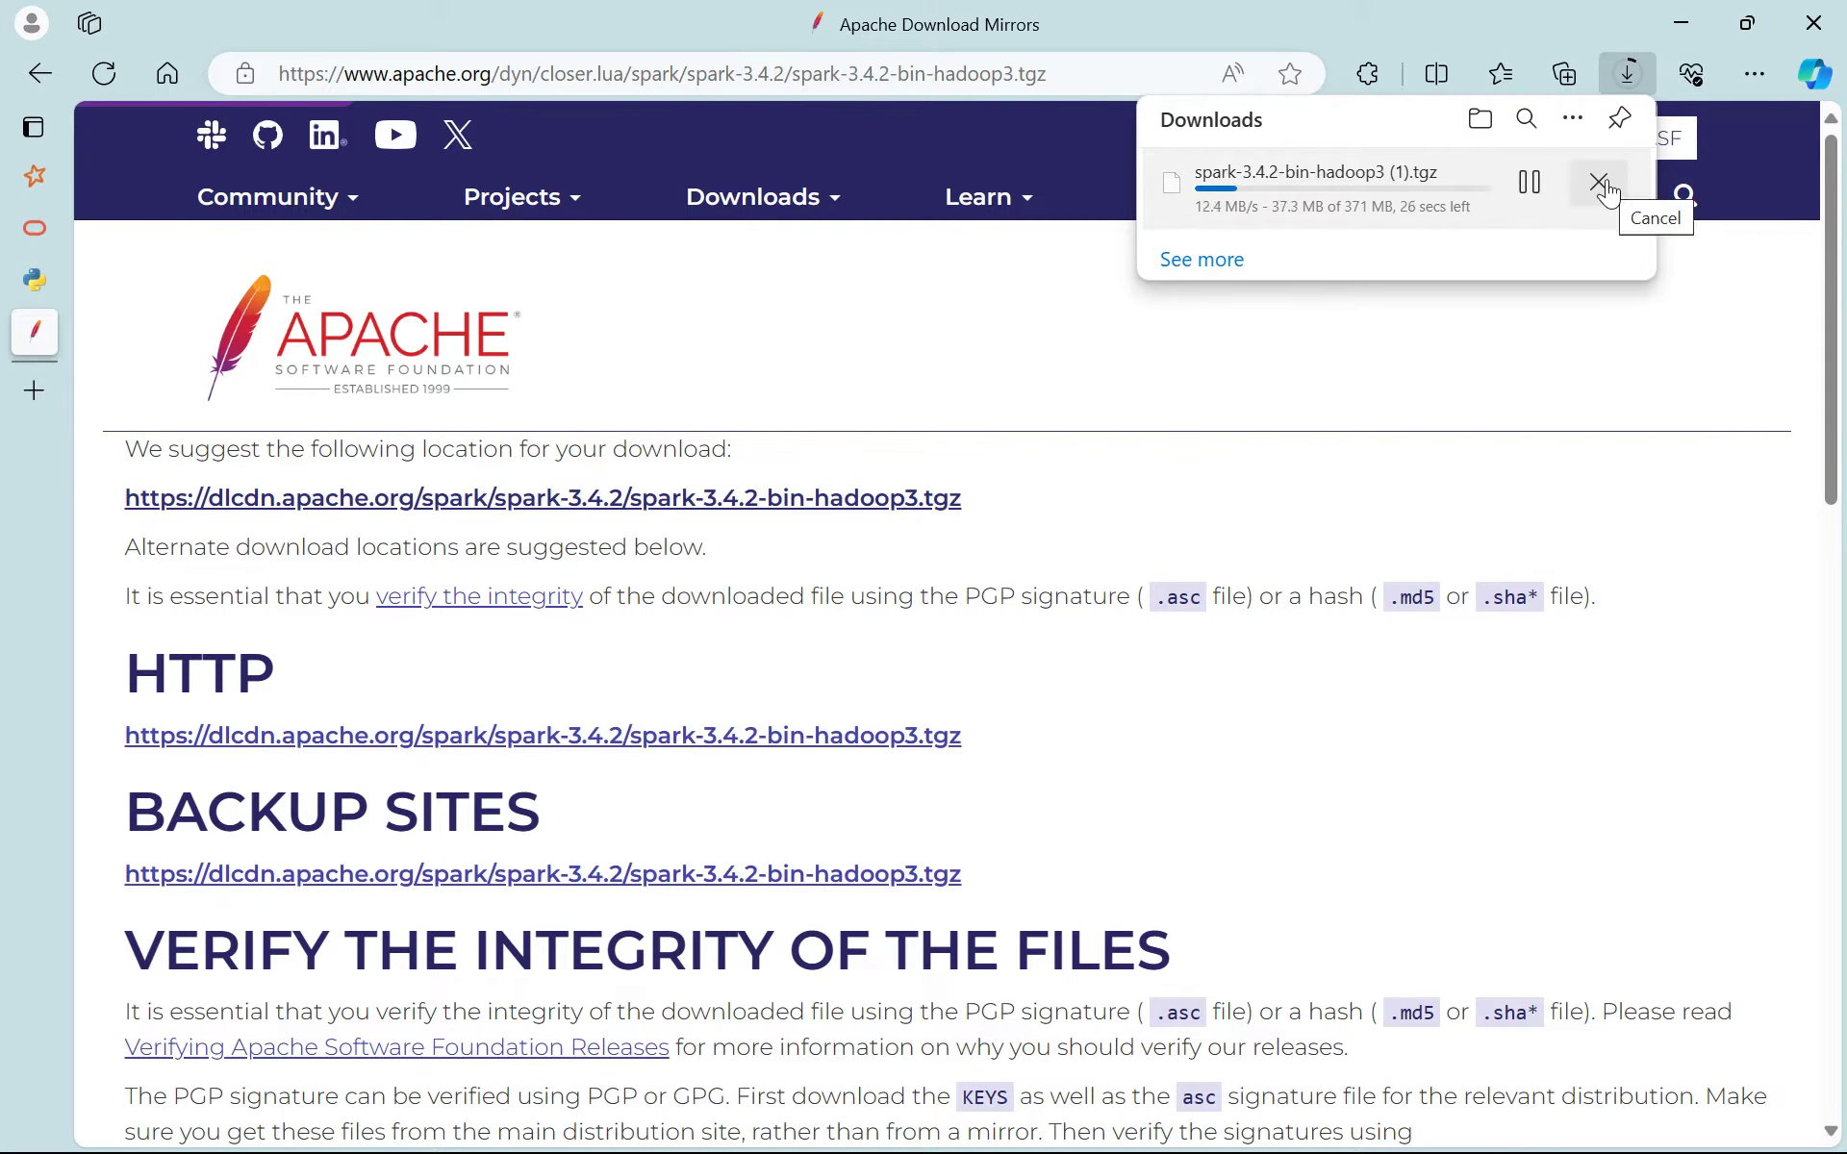
left_click(1599, 182)
Switch to File Explorer and open the Downloads folder.
mouse_move(175, 1075)
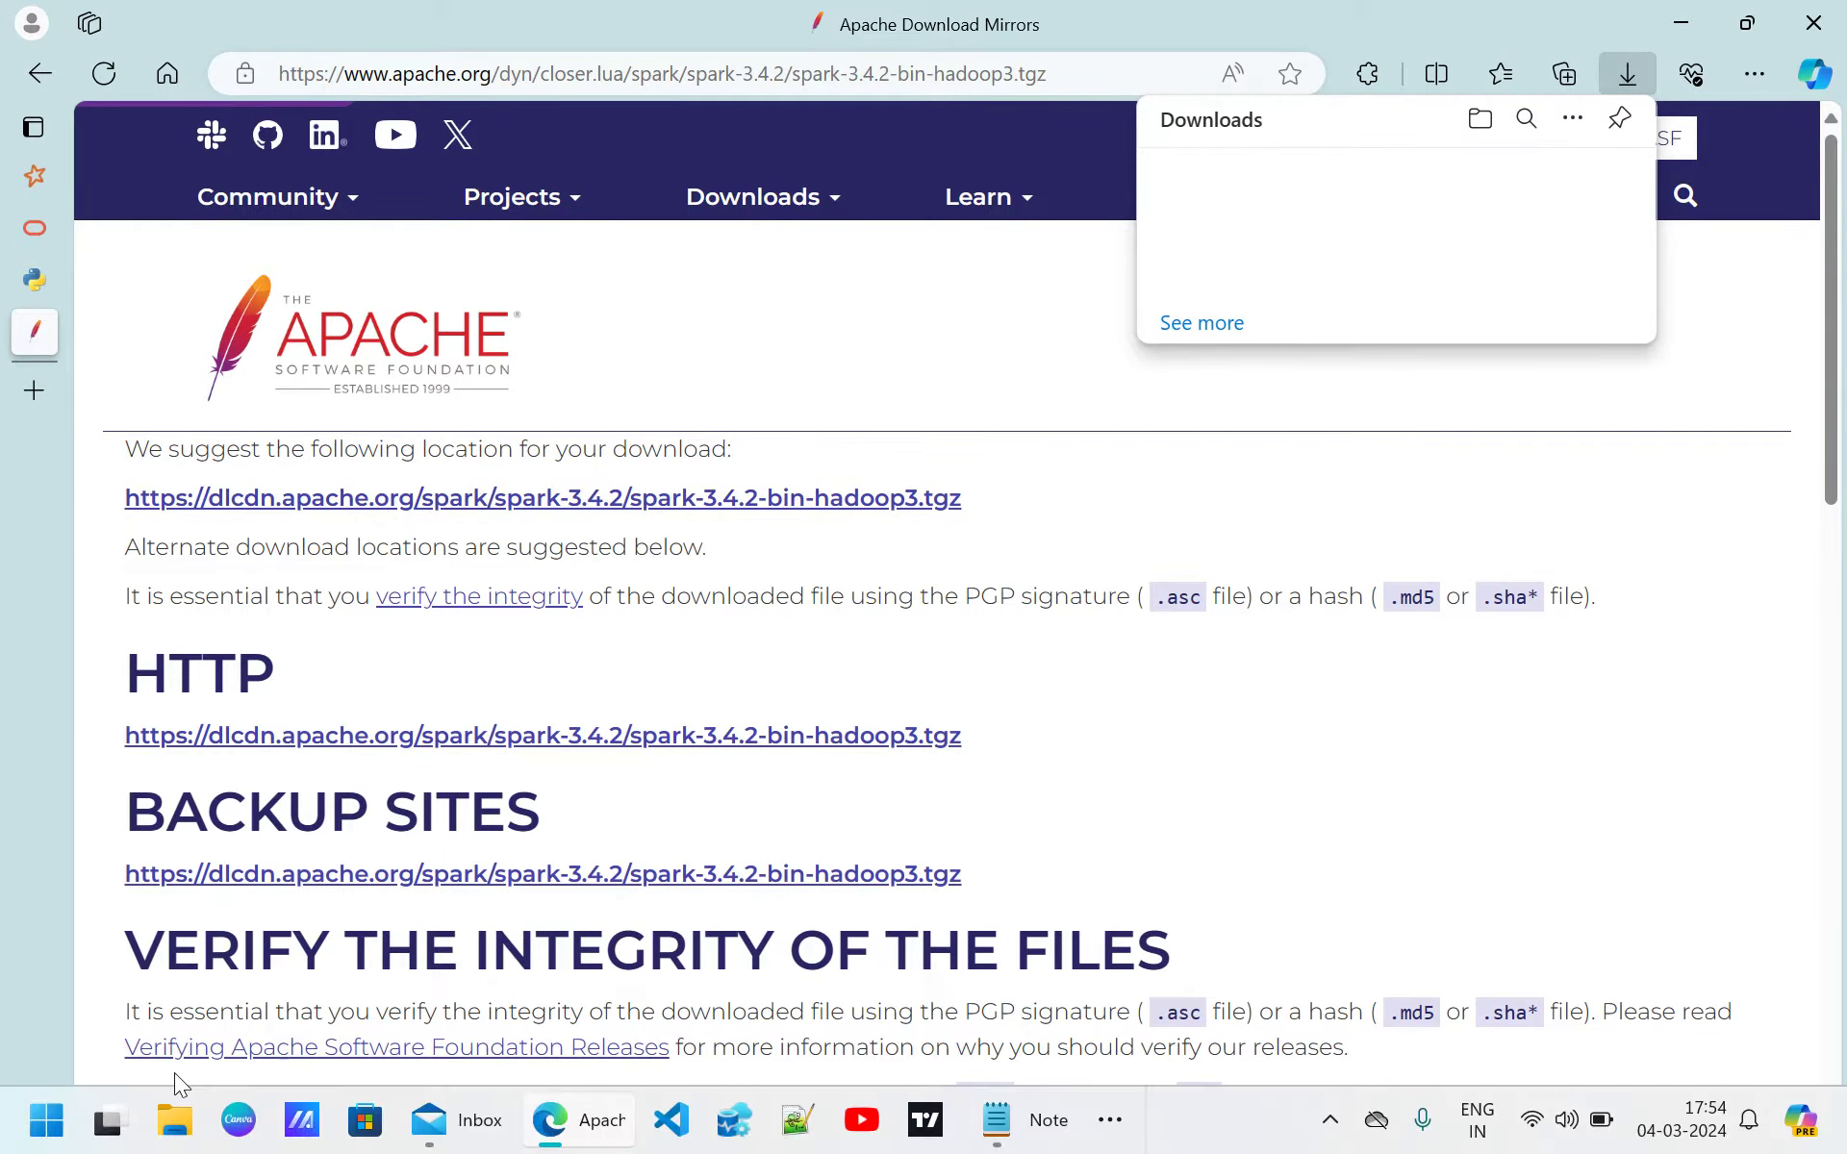
left_click(177, 1119)
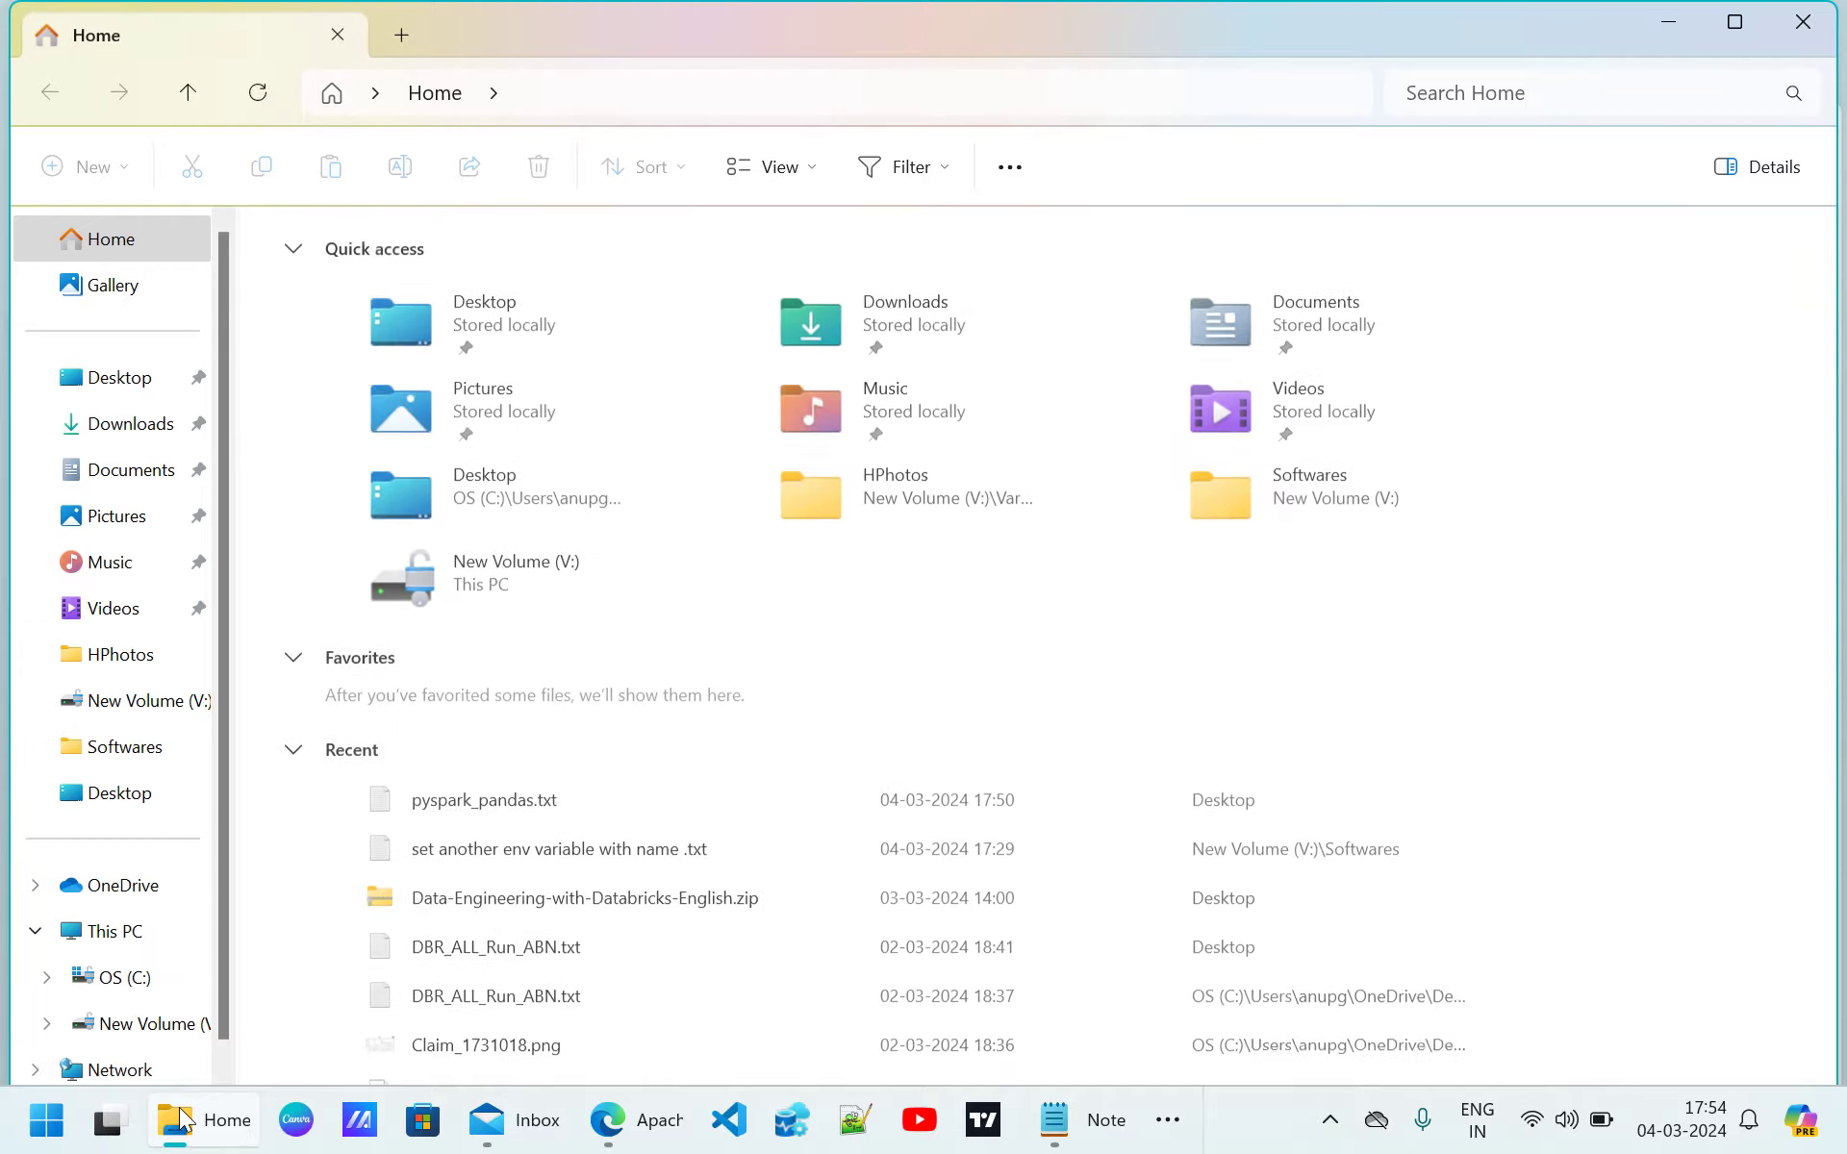
left_click(111, 439)
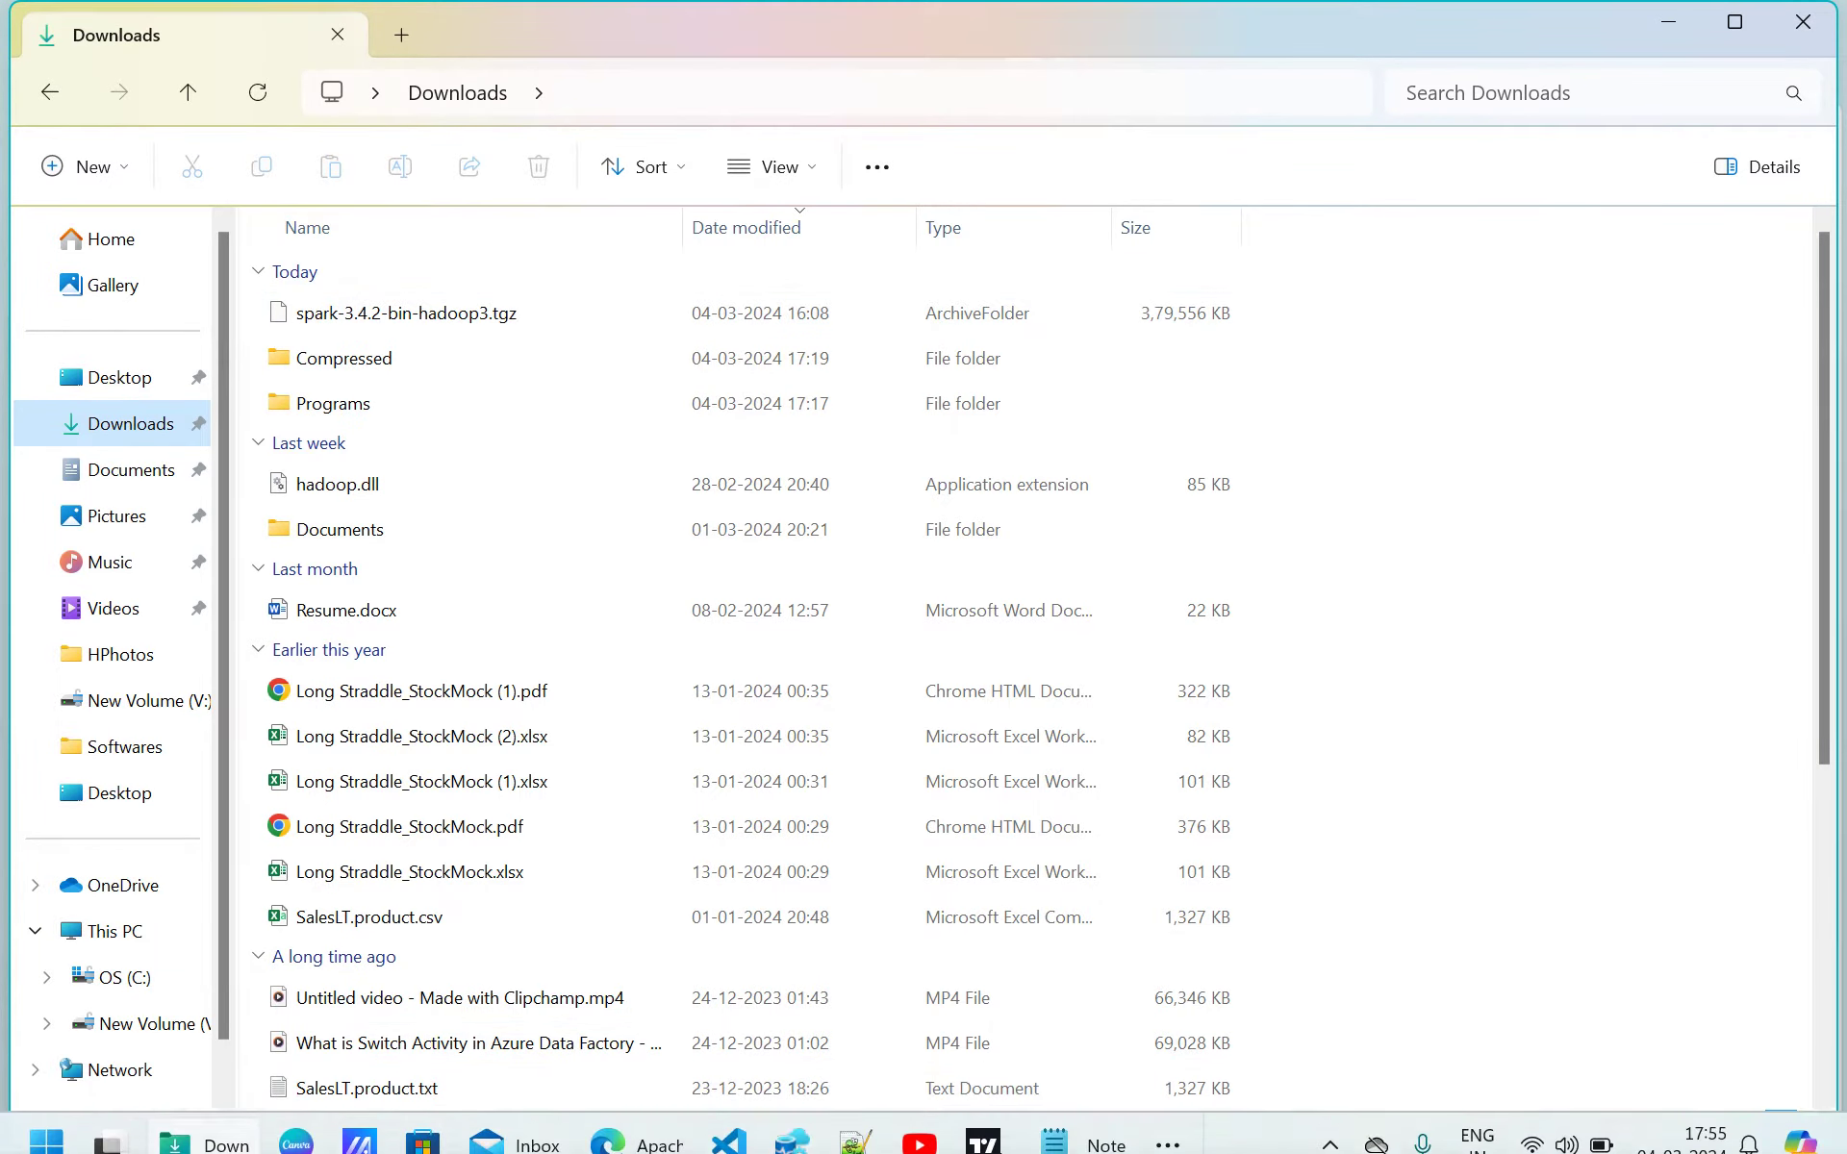
Switch to Notepad and highlight the WinUtils GitHub link in the notes.
left_click(1058, 1126)
left_click(545, 505)
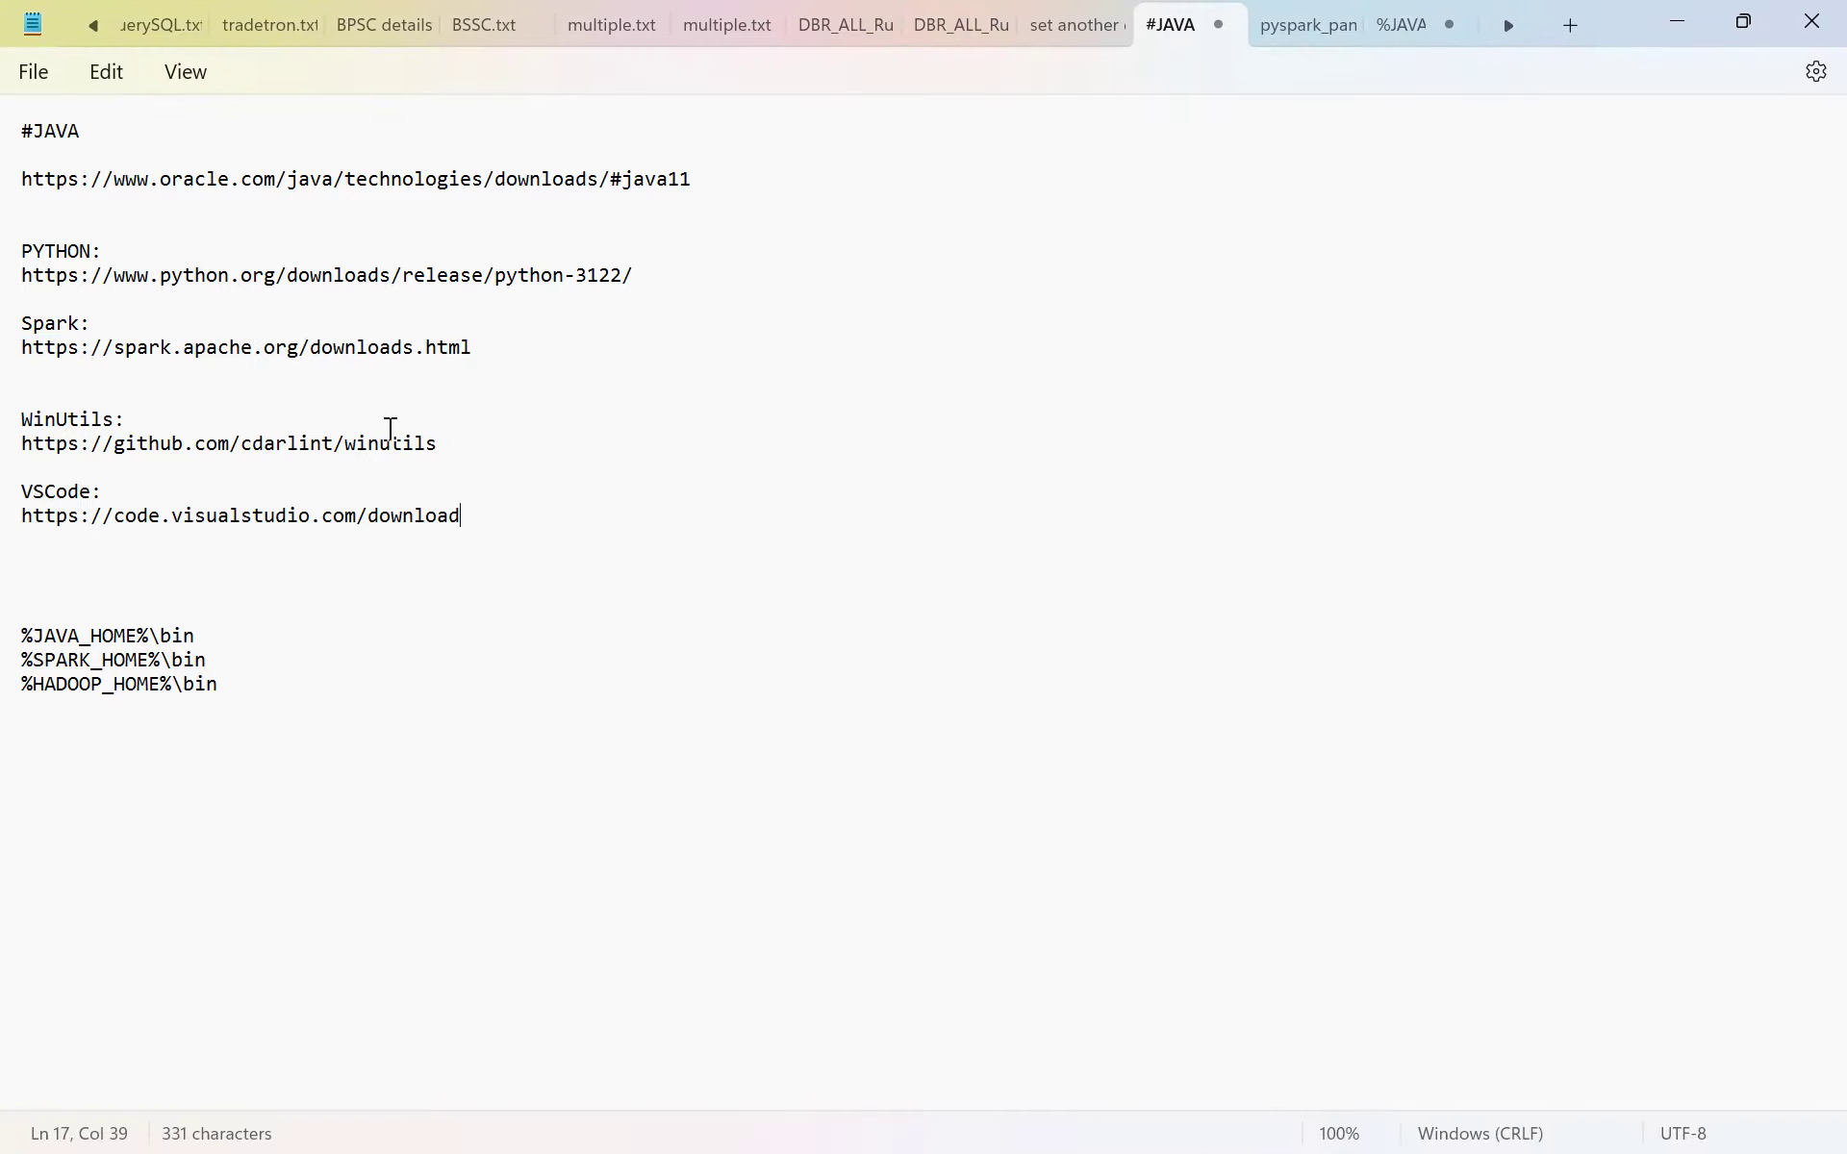
left_click_drag(450, 450, 11, 451)
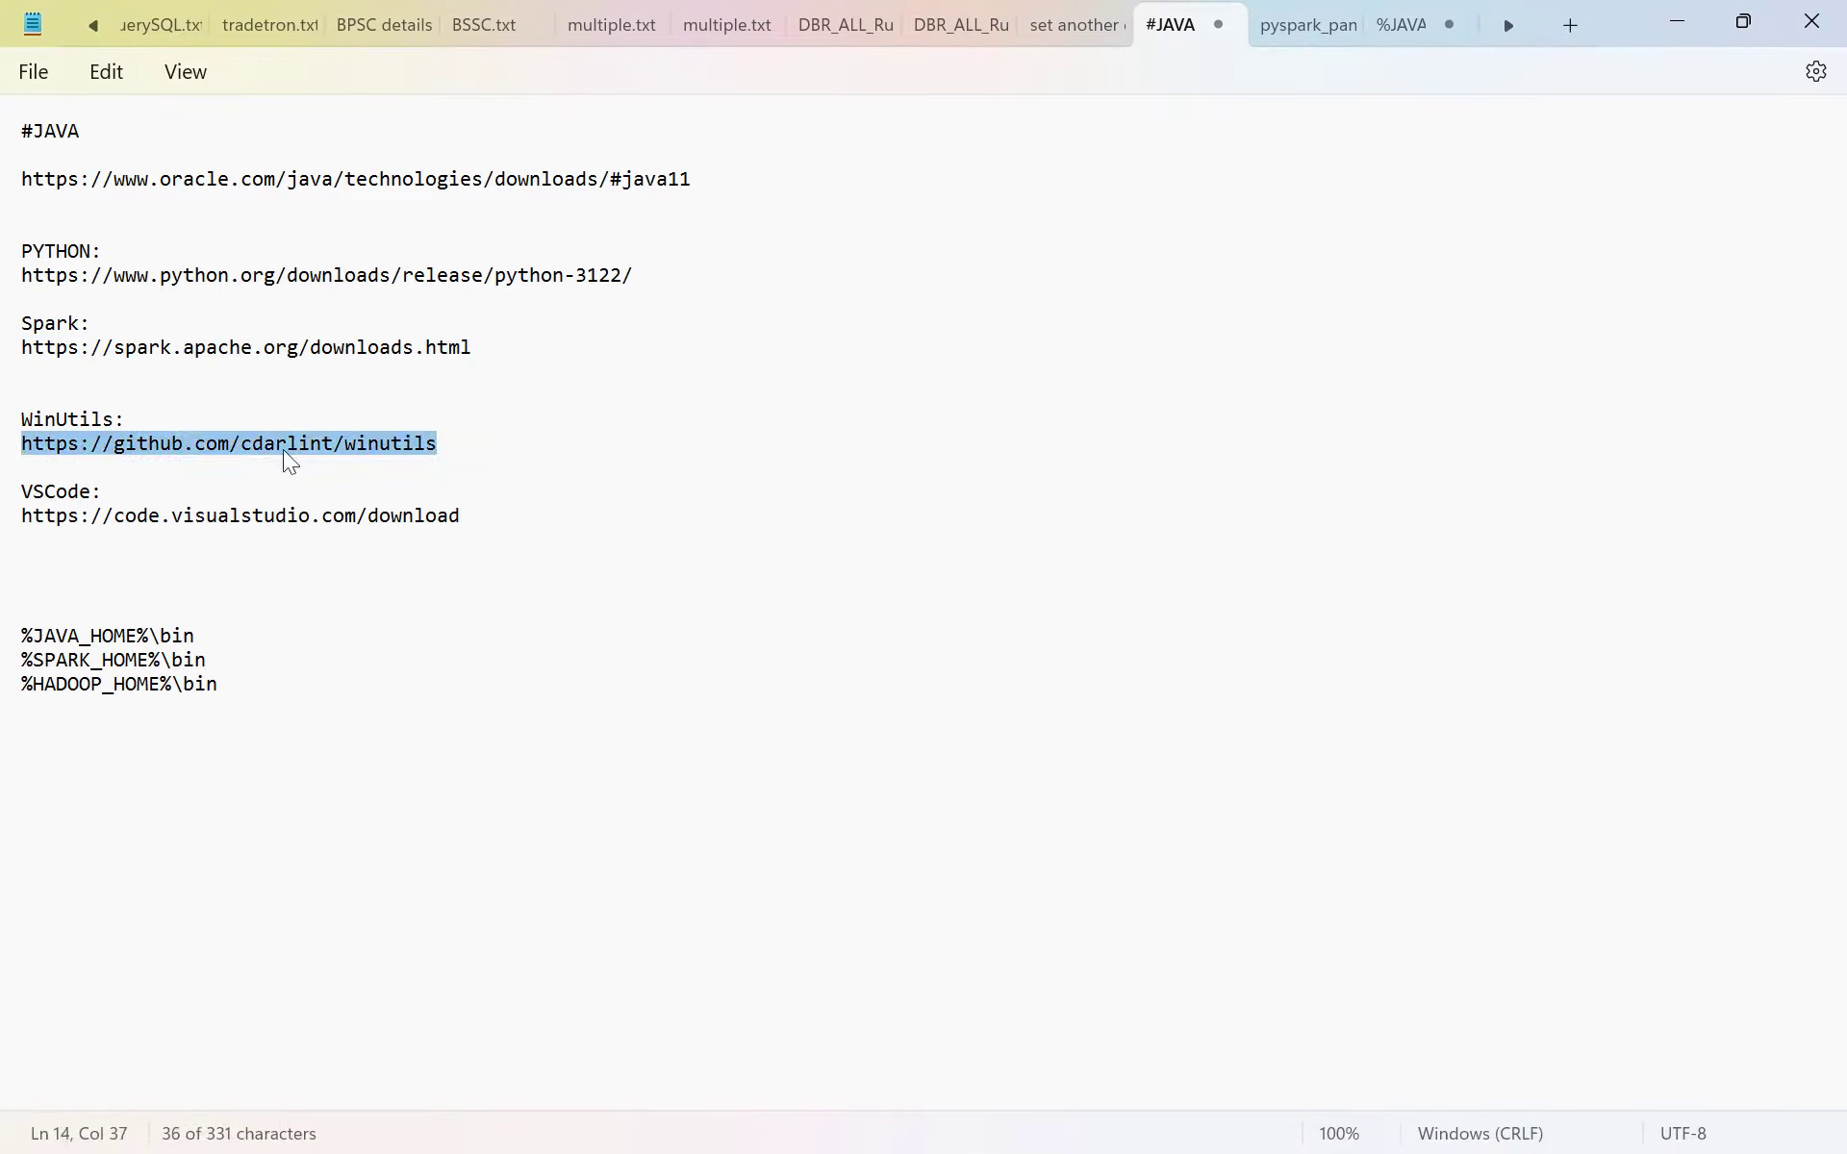
left_click(573, 479)
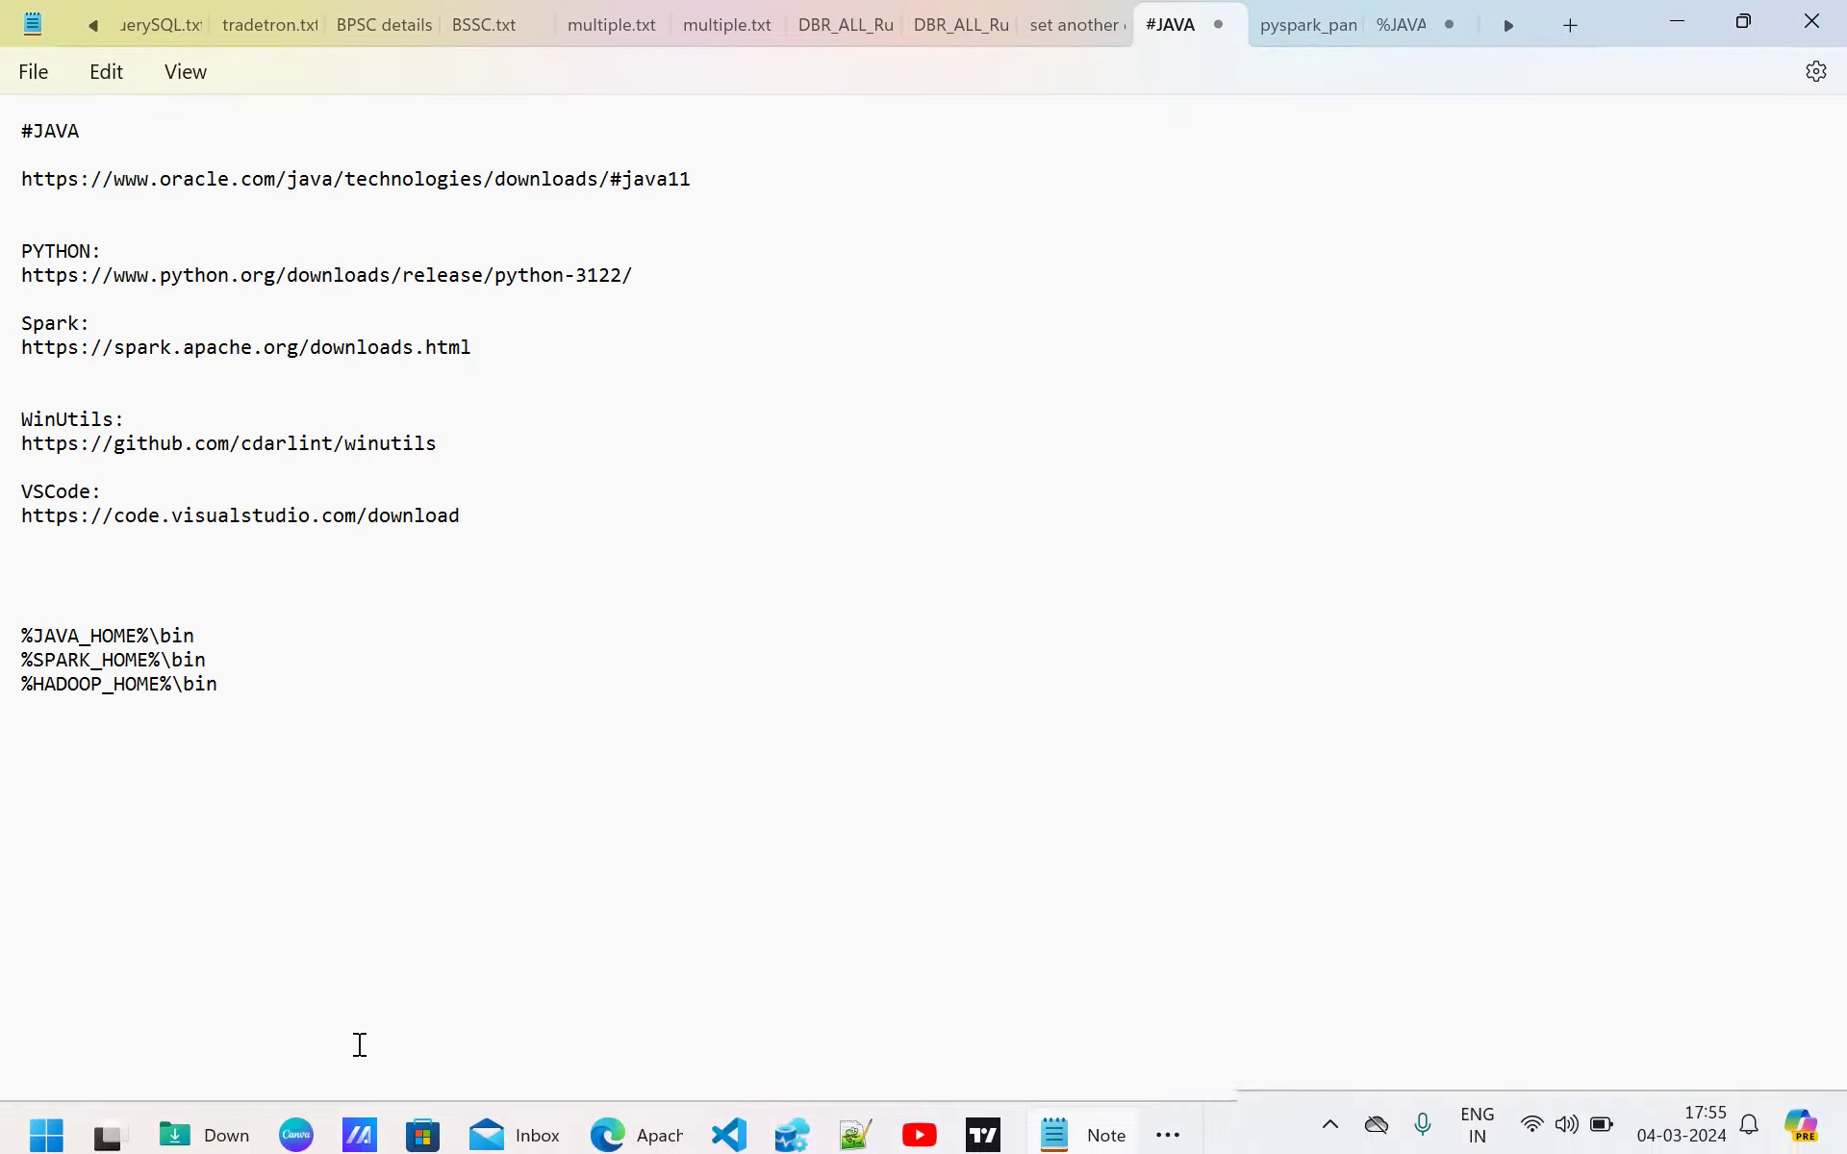
Switch to File Explorer, copy spark-3.4.2-bin-hadoop3.tgz from the Downloads folder and open the C drive.
left_click(214, 1133)
left_click(377, 318)
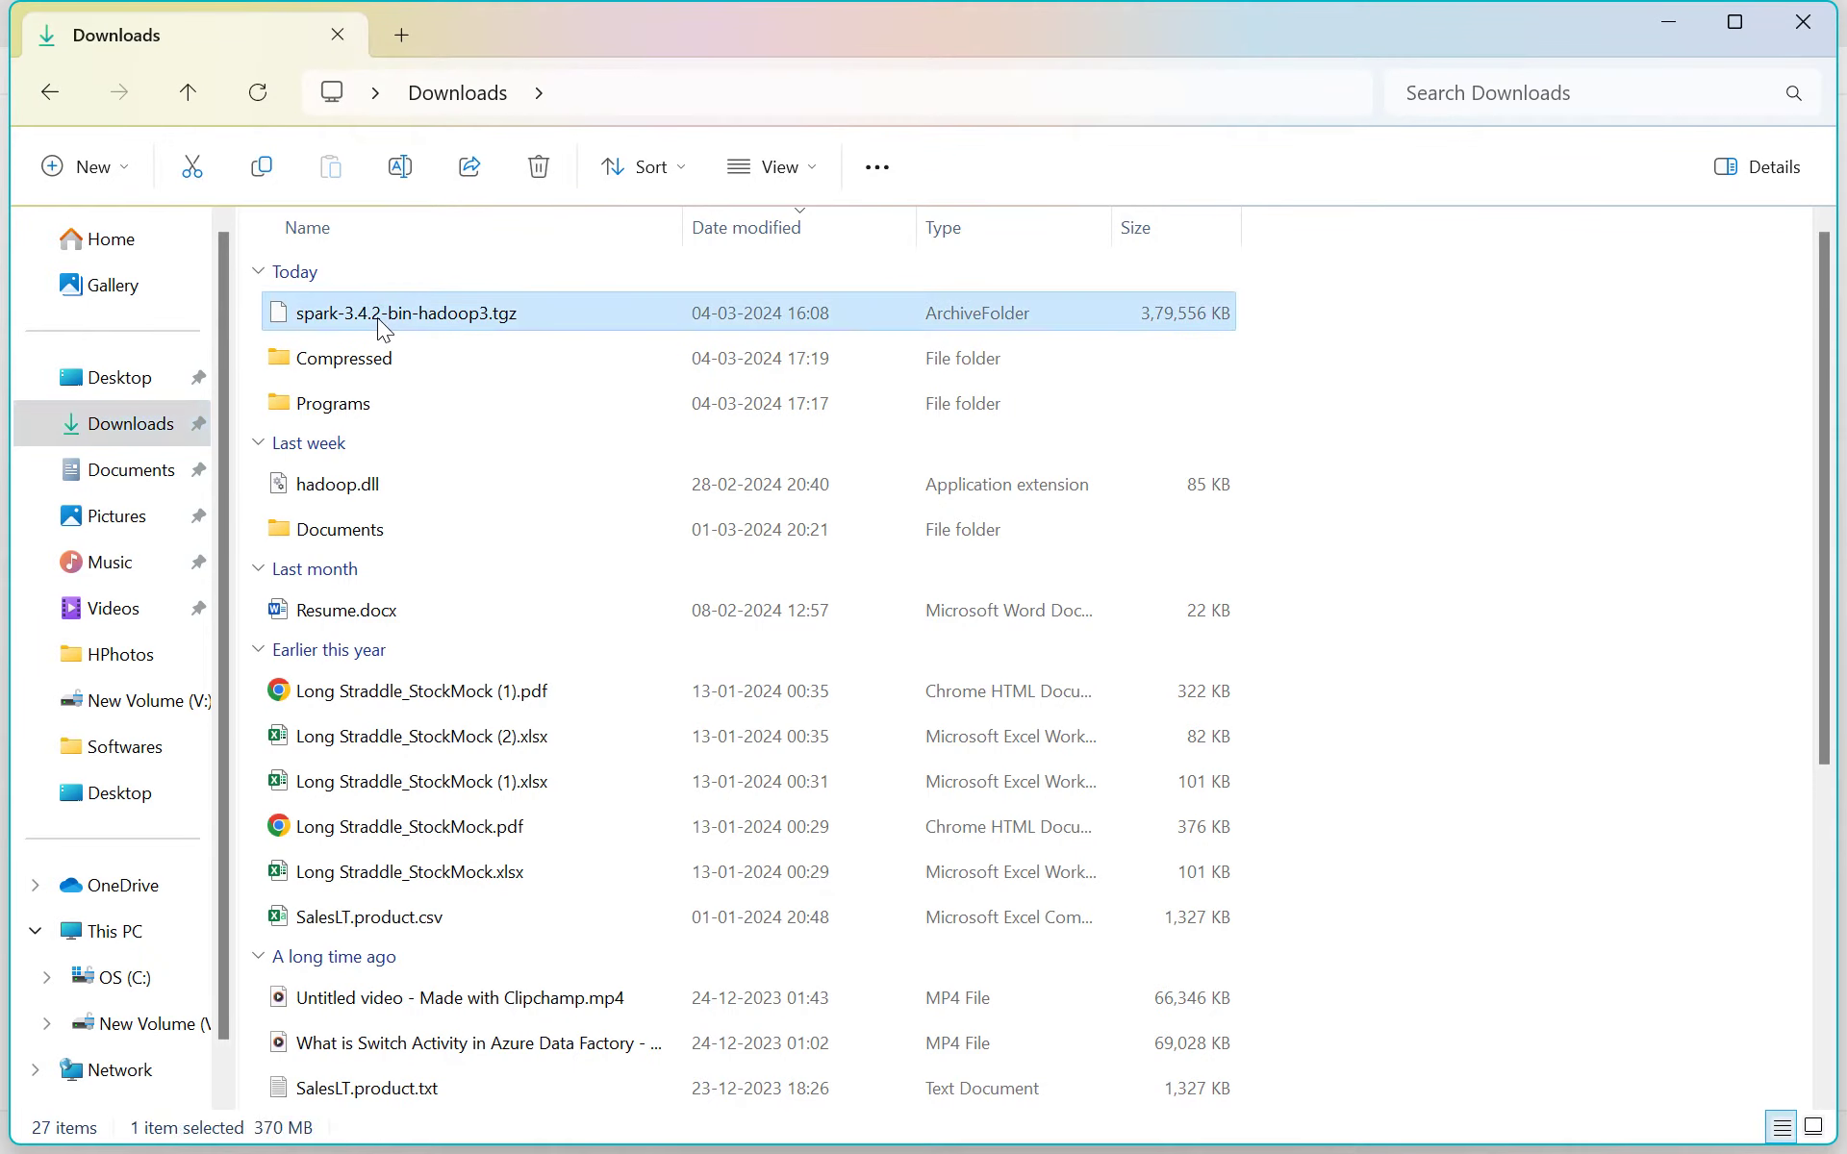
right_click(377, 318)
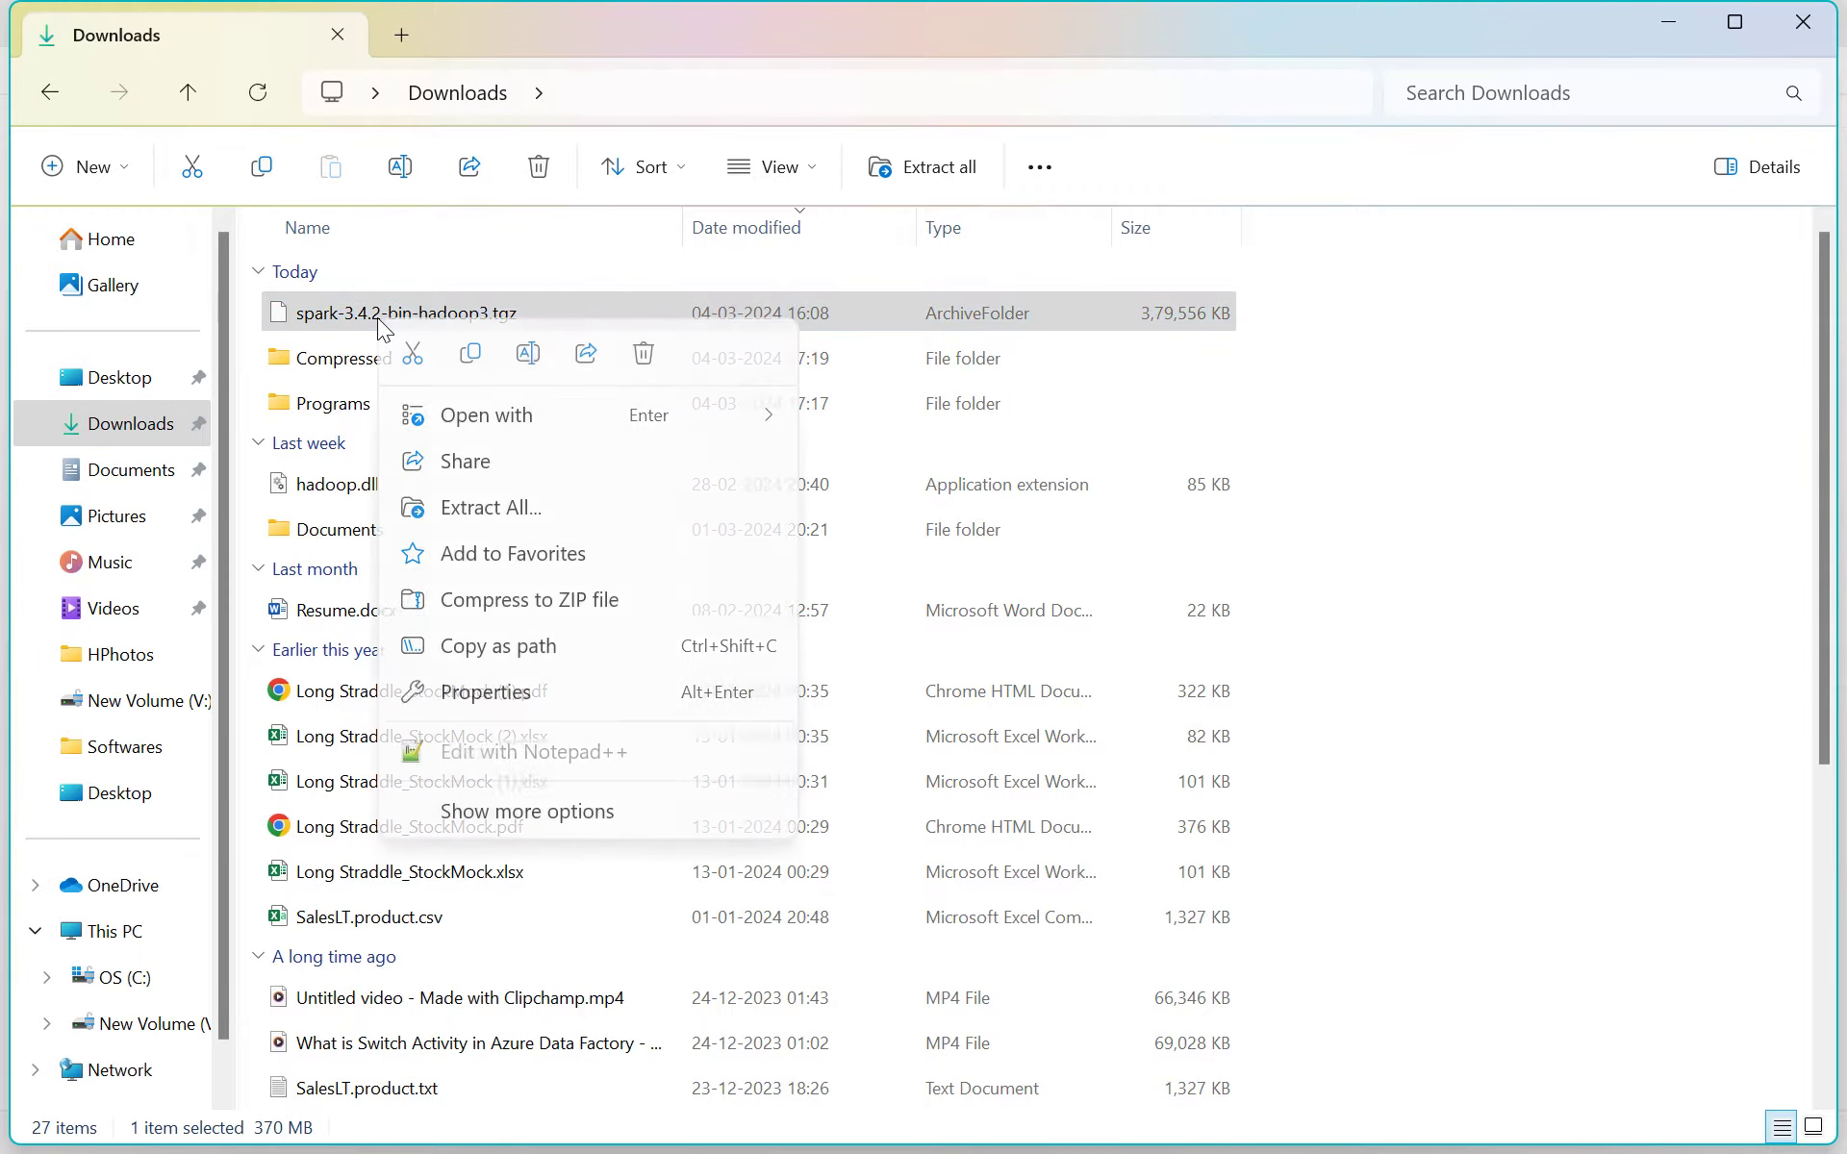
left_click(478, 354)
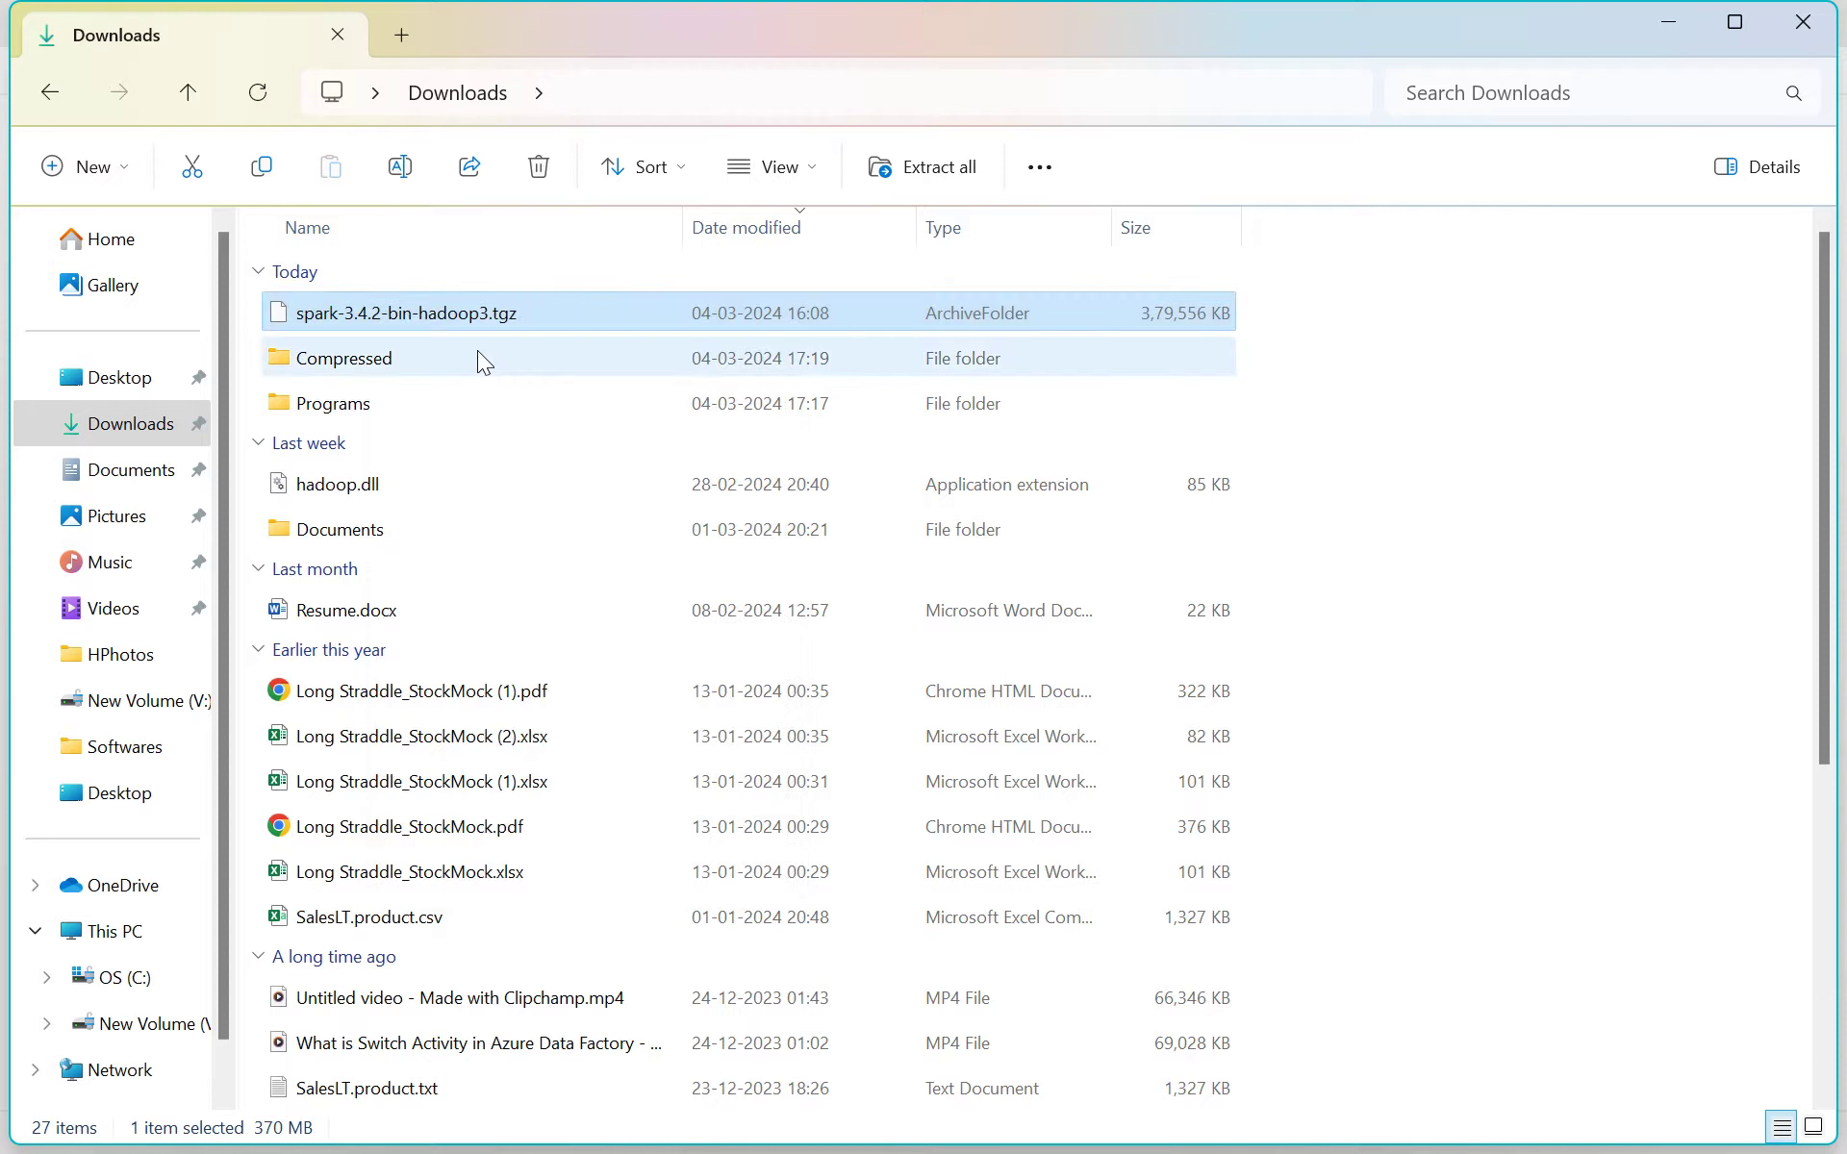
left_click(120, 978)
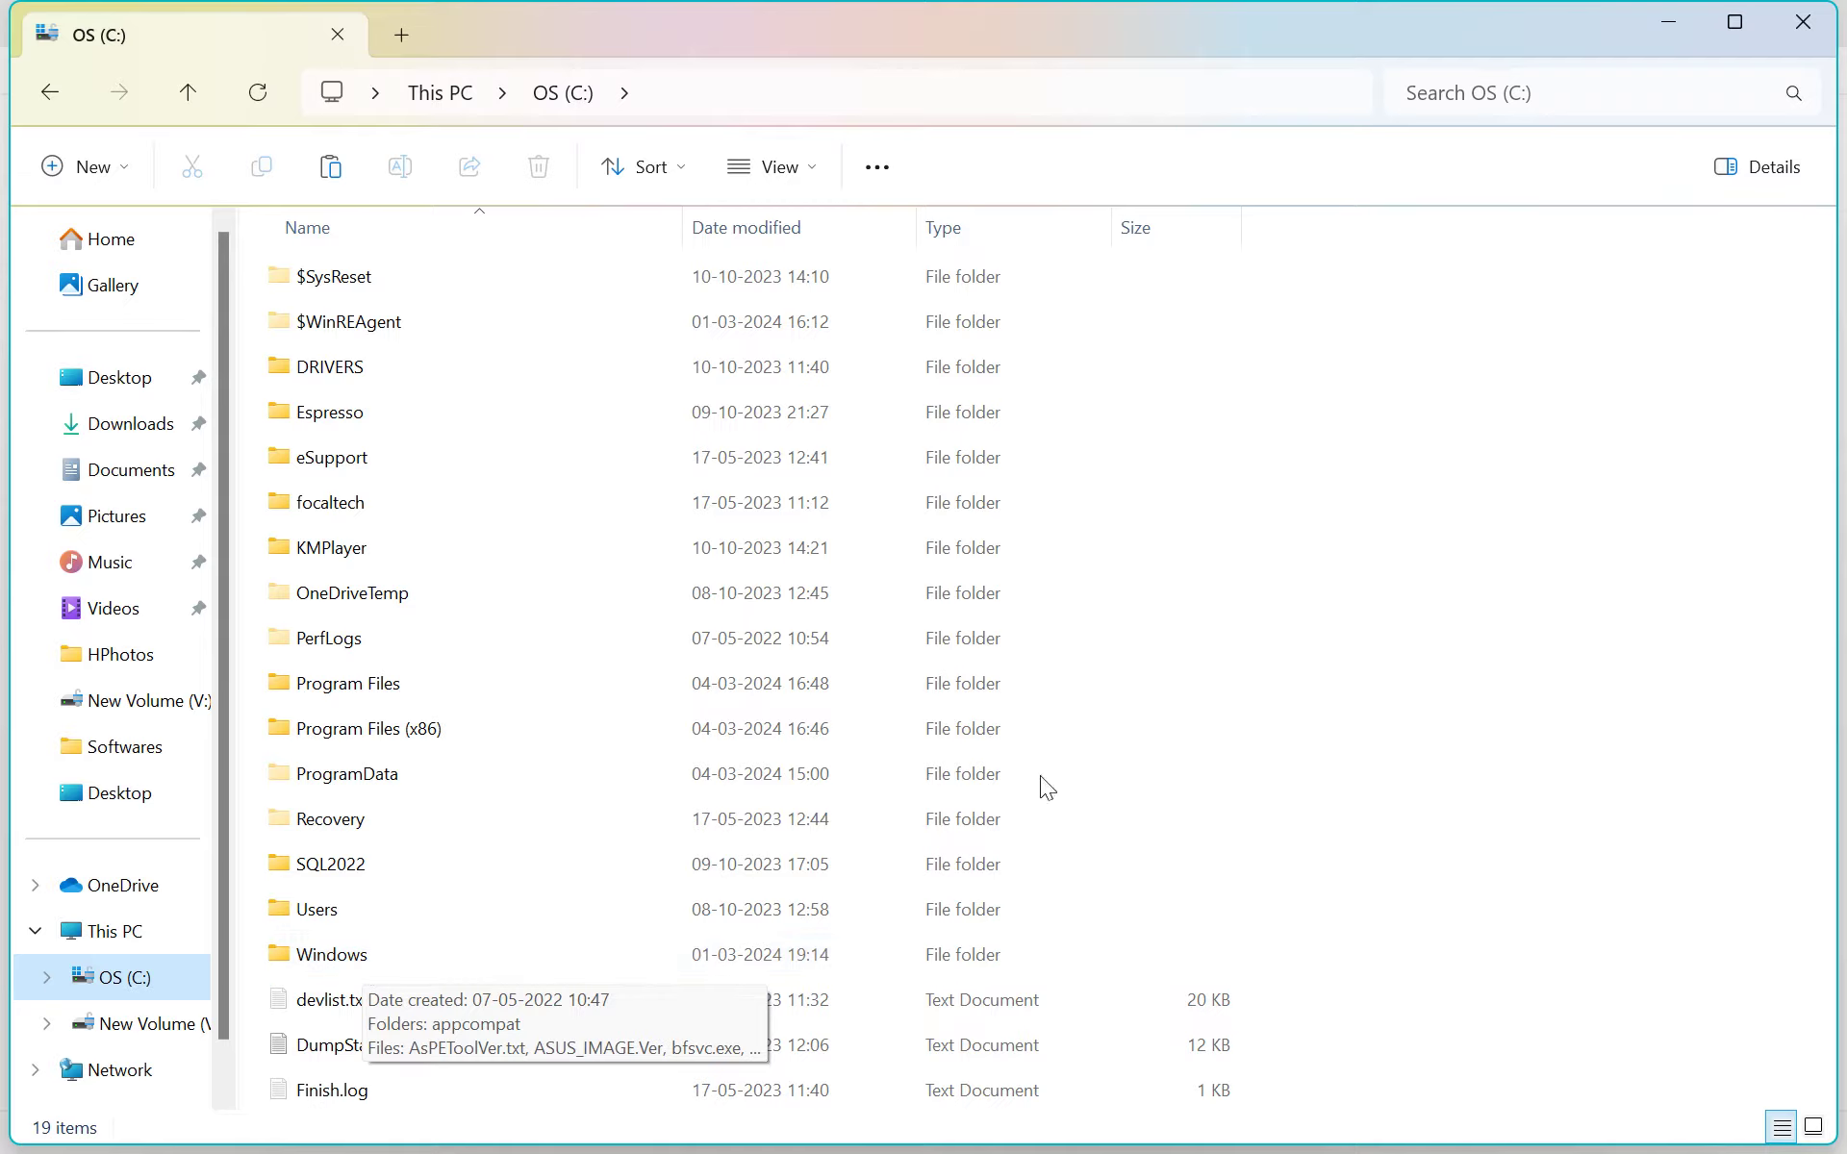
Switch to Notepad and add the line "Create a folder inside C drive qwith name spark" below the %HADOOP_HOME%\bin entry.
left_click(1097, 1118)
left_click(254, 680)
key("Return")
key("Return")
key("Return")
key("Return")
type("Cr")
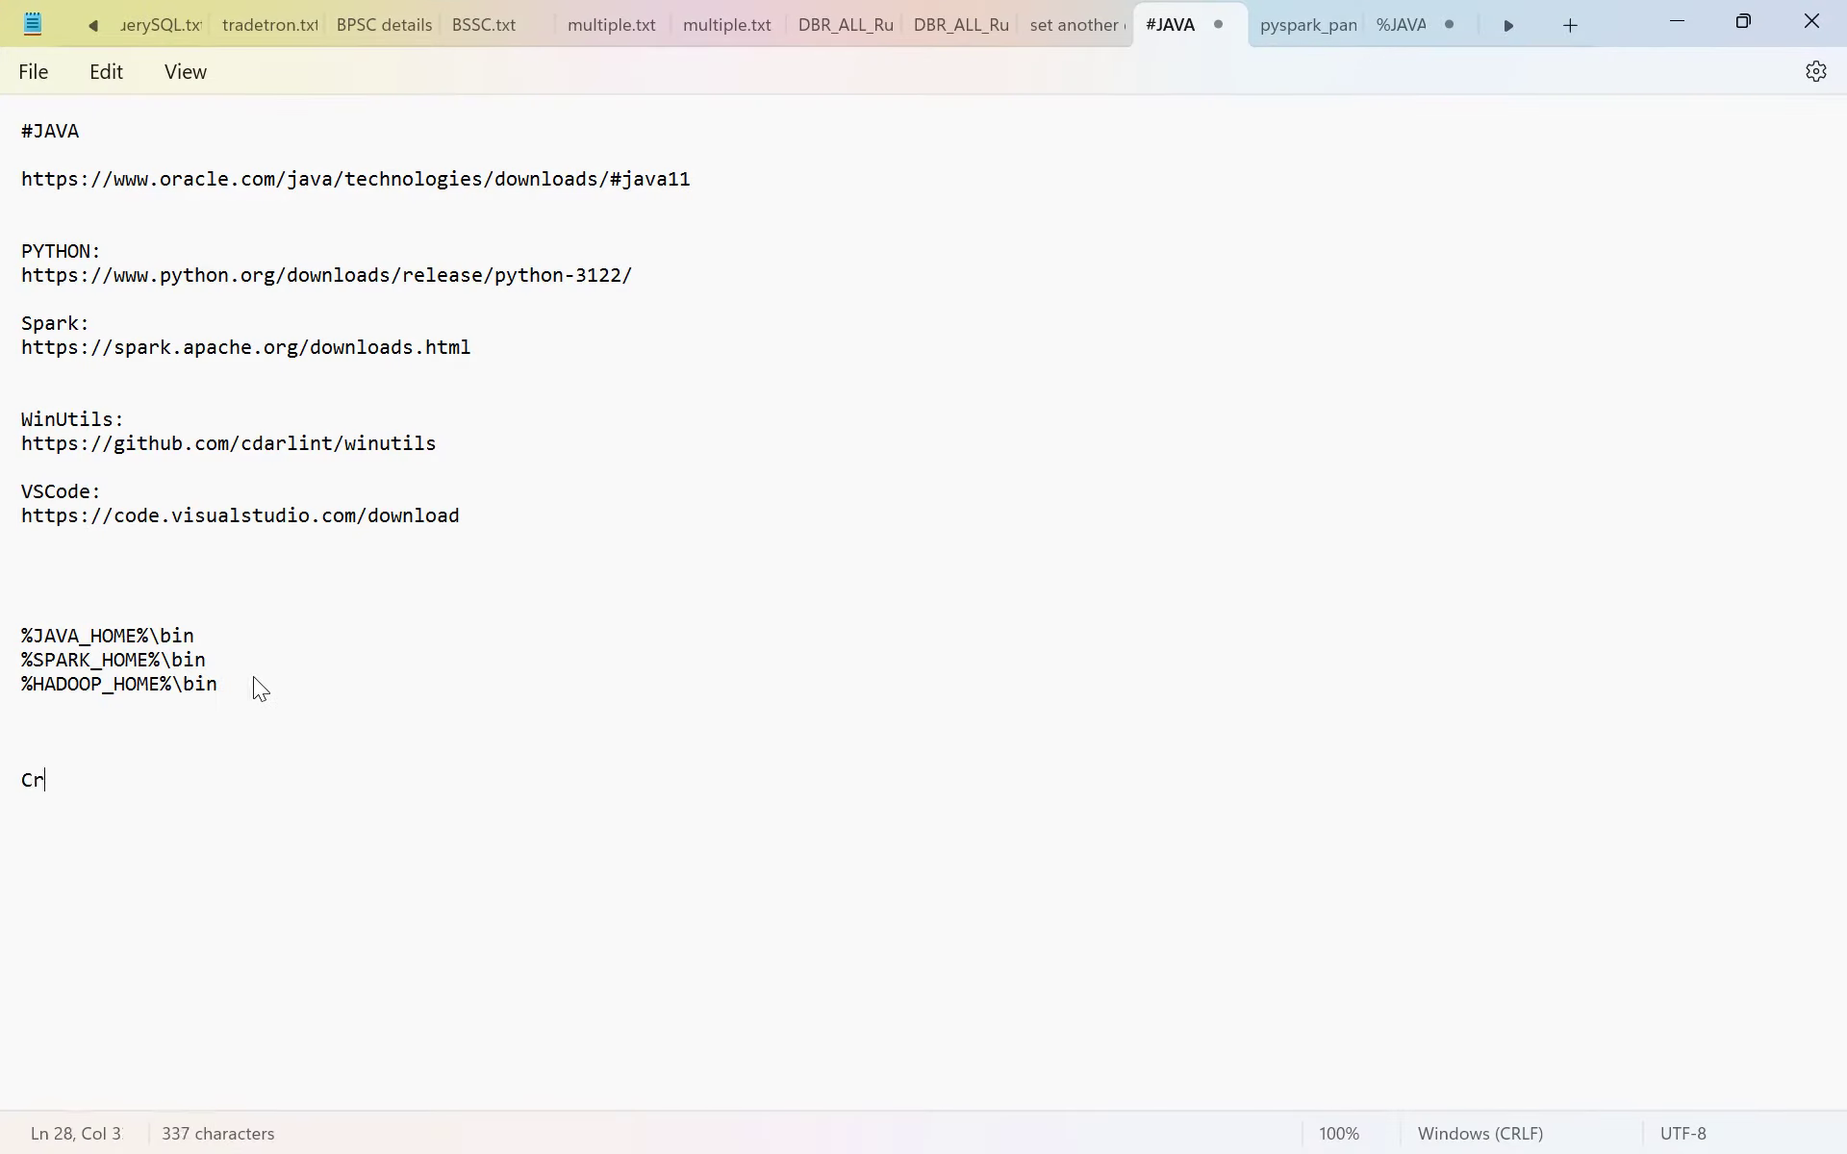
type("eate a folder inside C drive qwith anme")
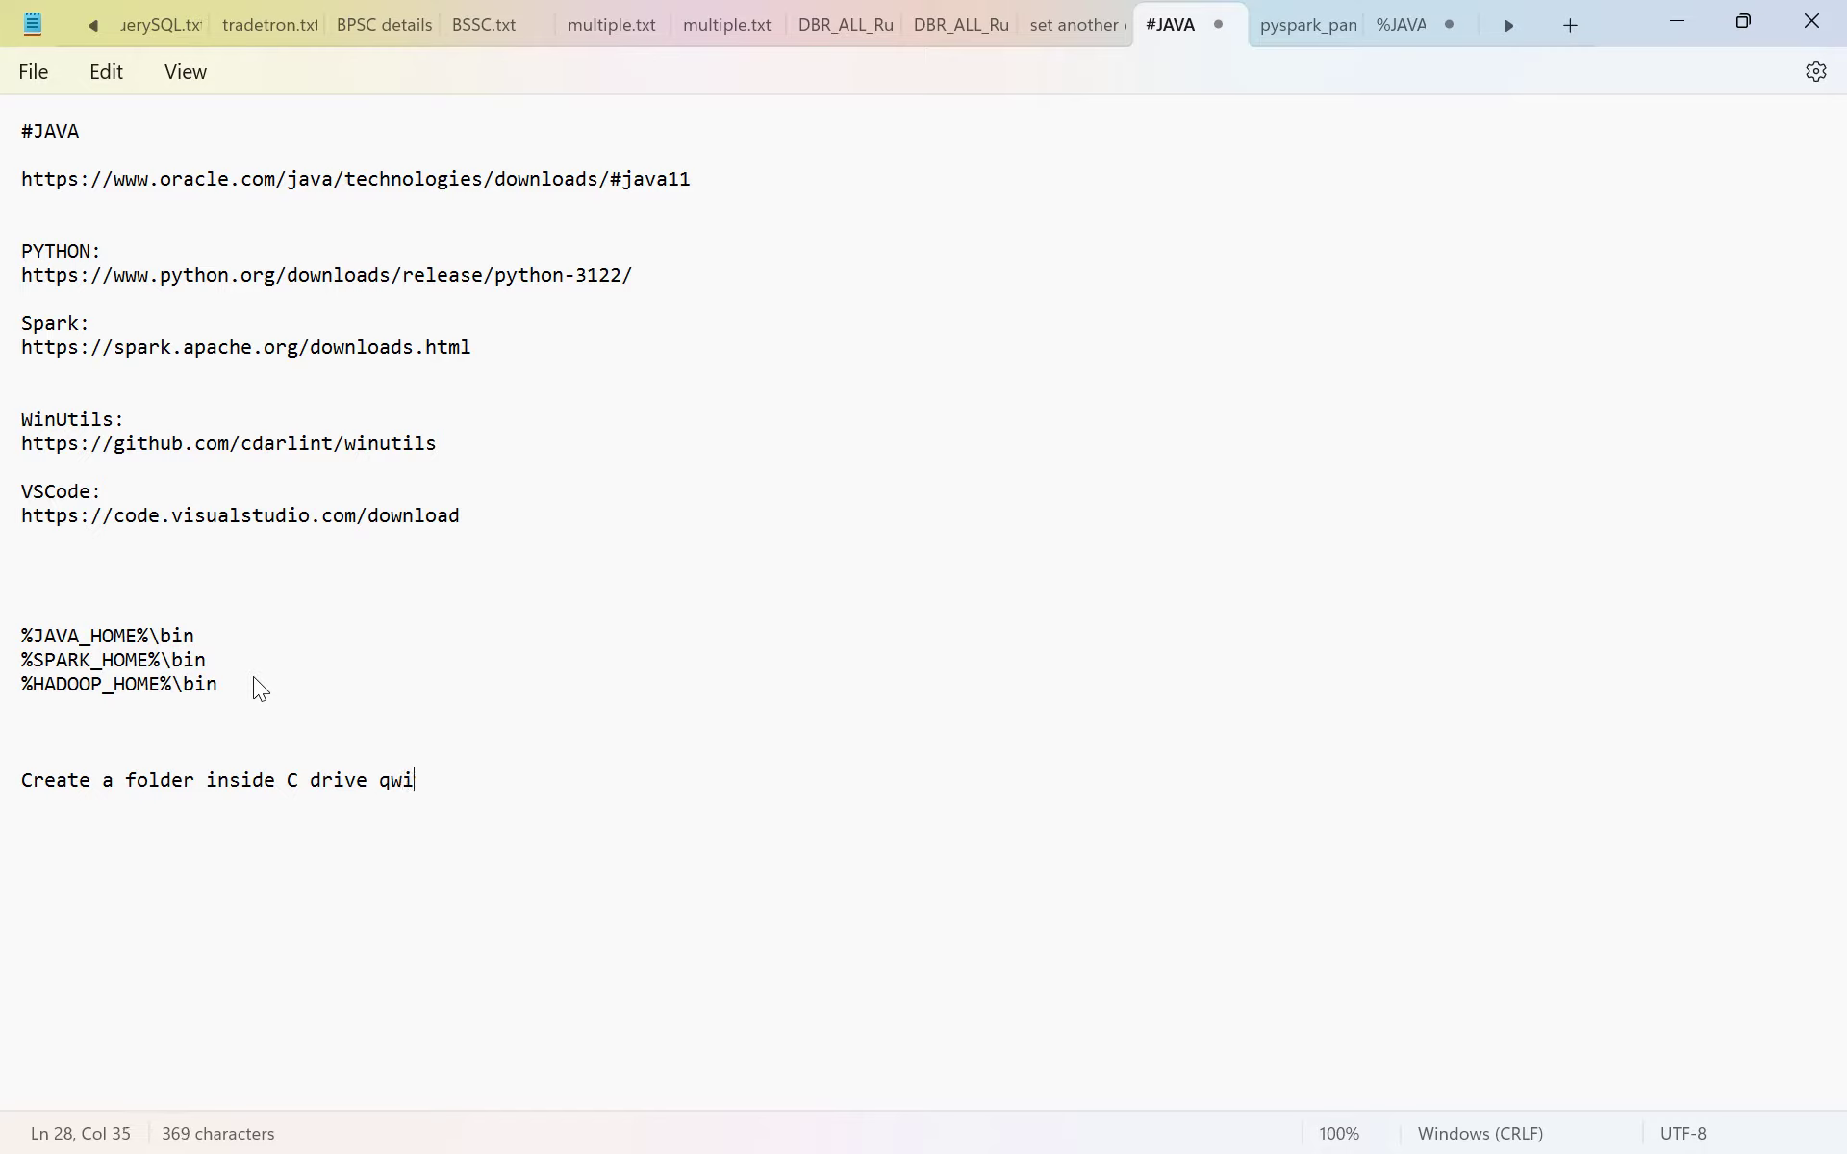
key("BackSpace")
key("BackSpace")
key("BackSpace")
key("BackSpace")
type("name spark")
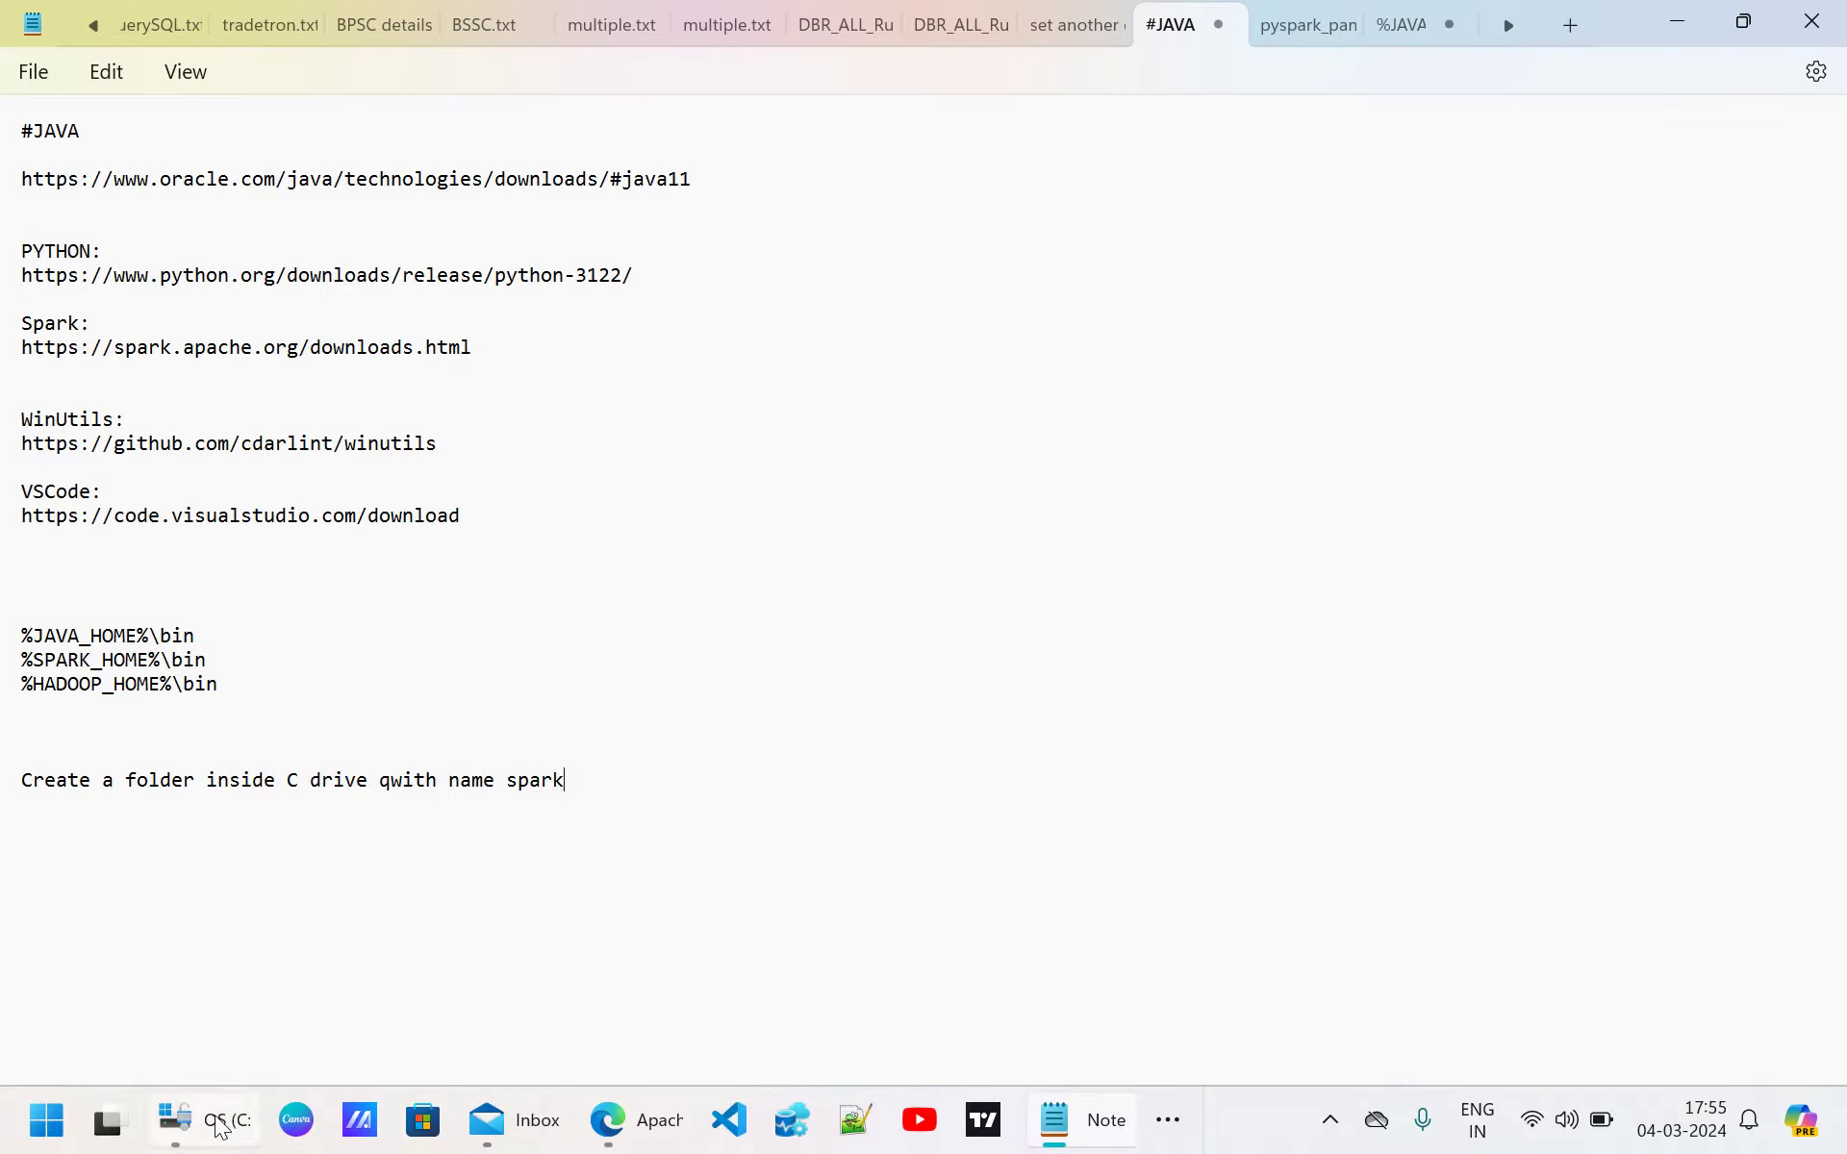
Switch to File Explorer and create a folder named spark at the root of the C drive.
left_click(219, 1124)
left_click(94, 170)
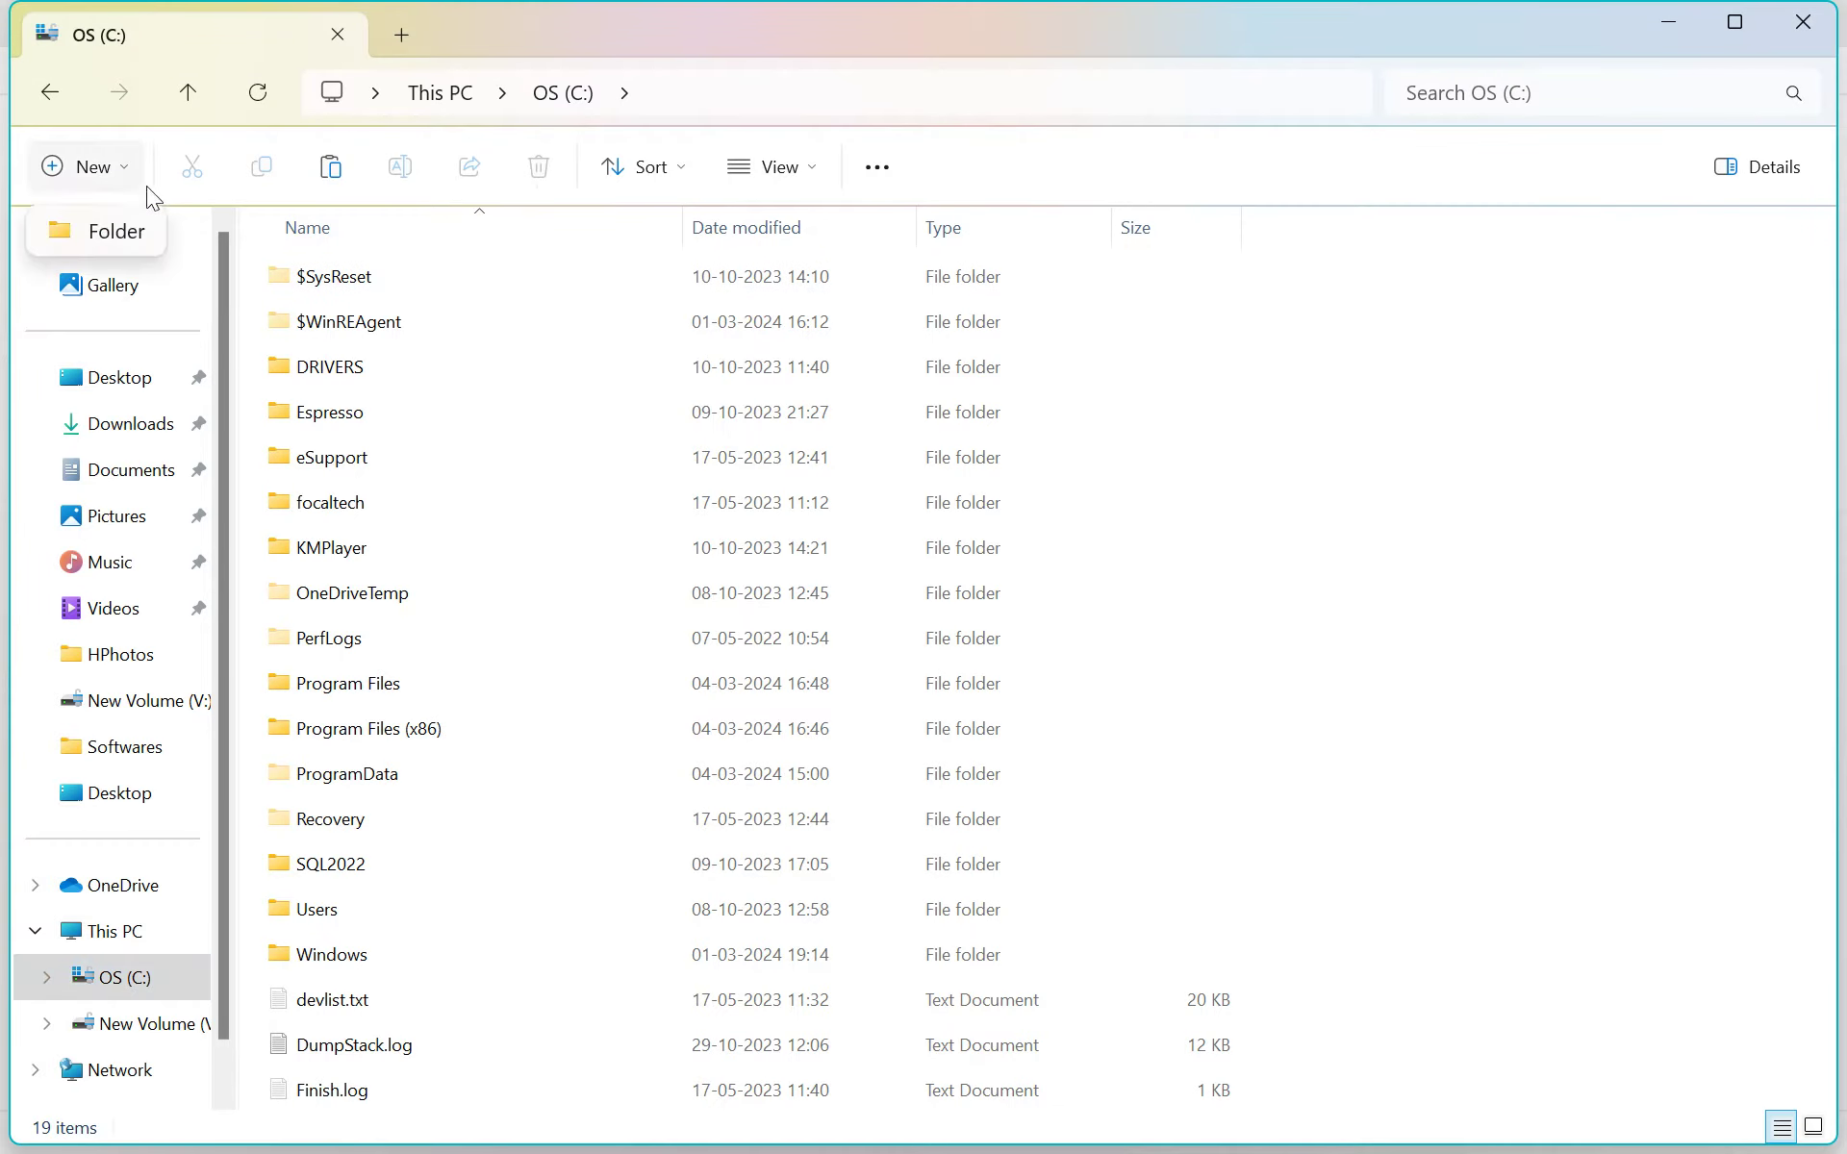
left_click(96, 229)
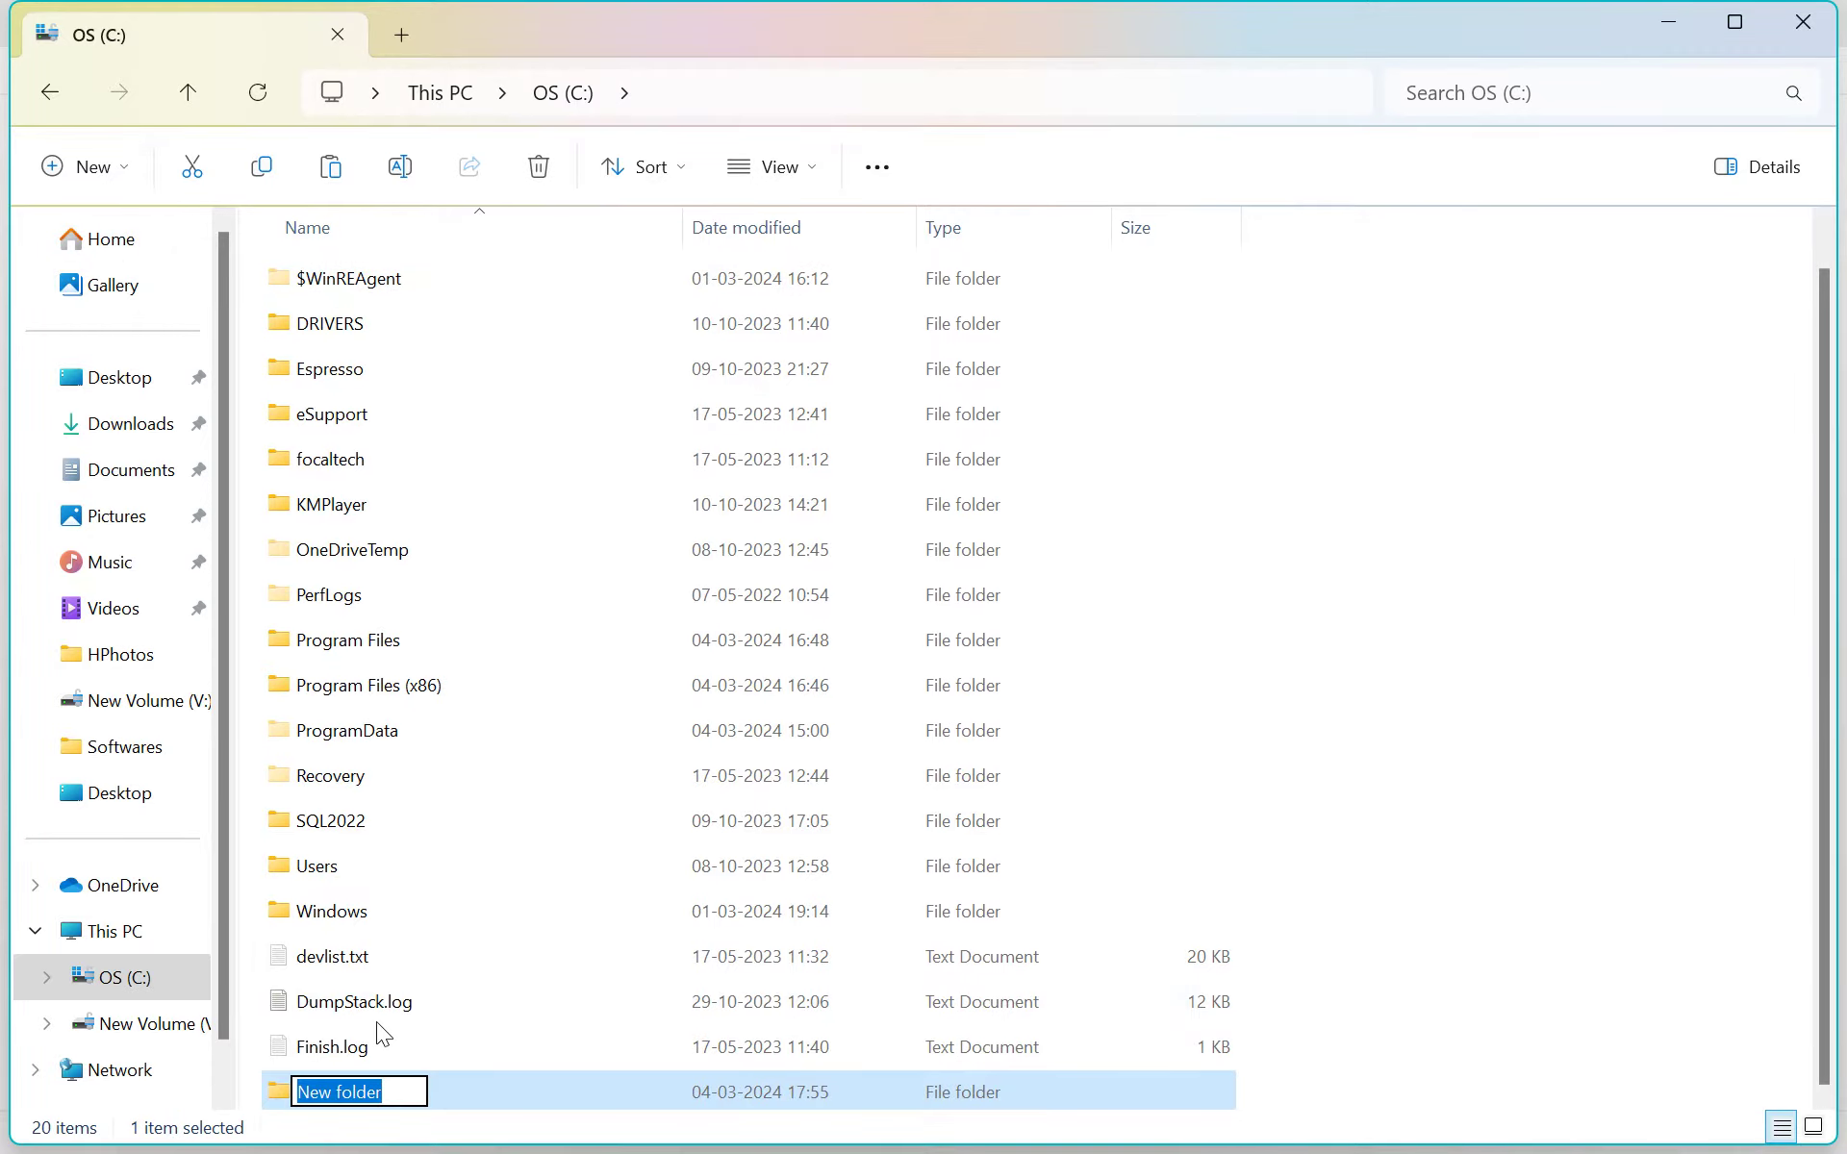
type("spark")
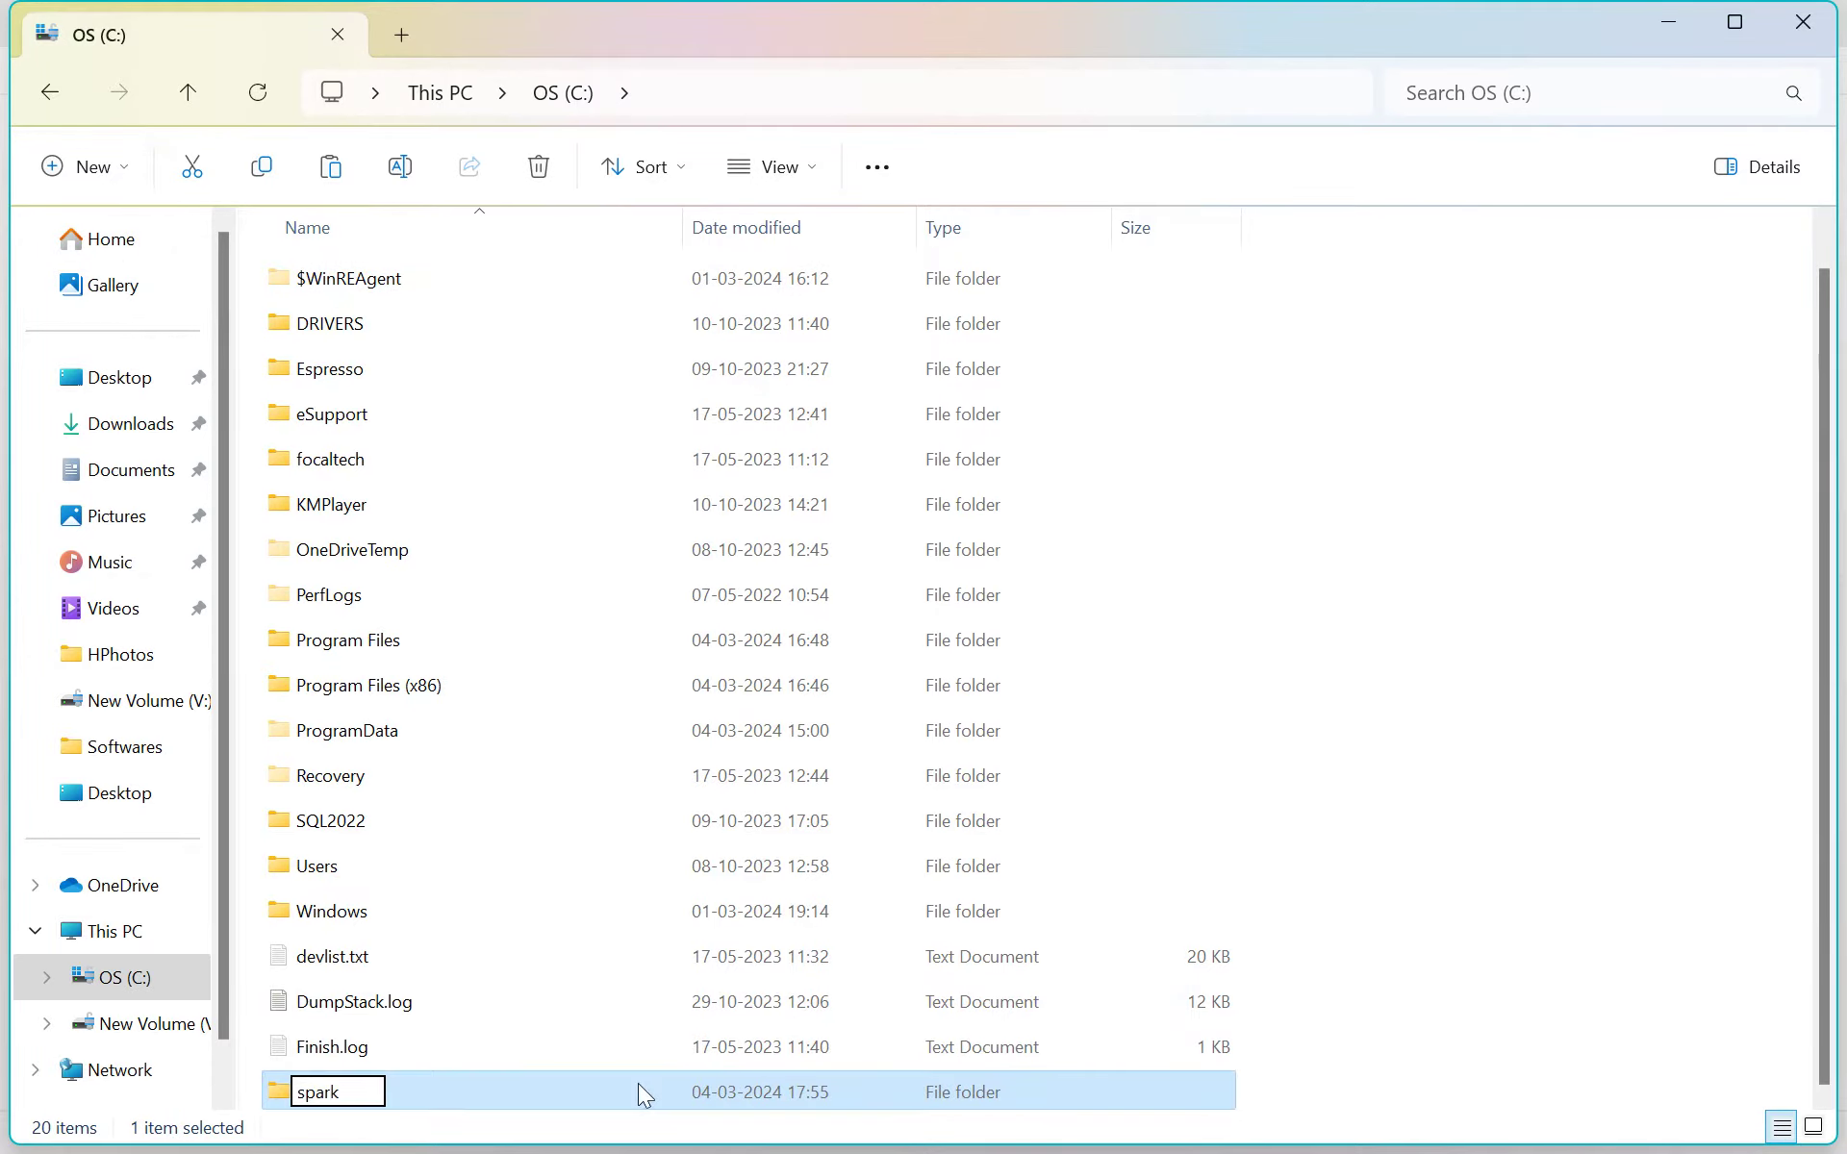
key("Return")
Paste the copied Spark archive into C:\spark and extract it to C:\spark\spark-3.4.2-bin-hadoop3.
double_click(349, 1093)
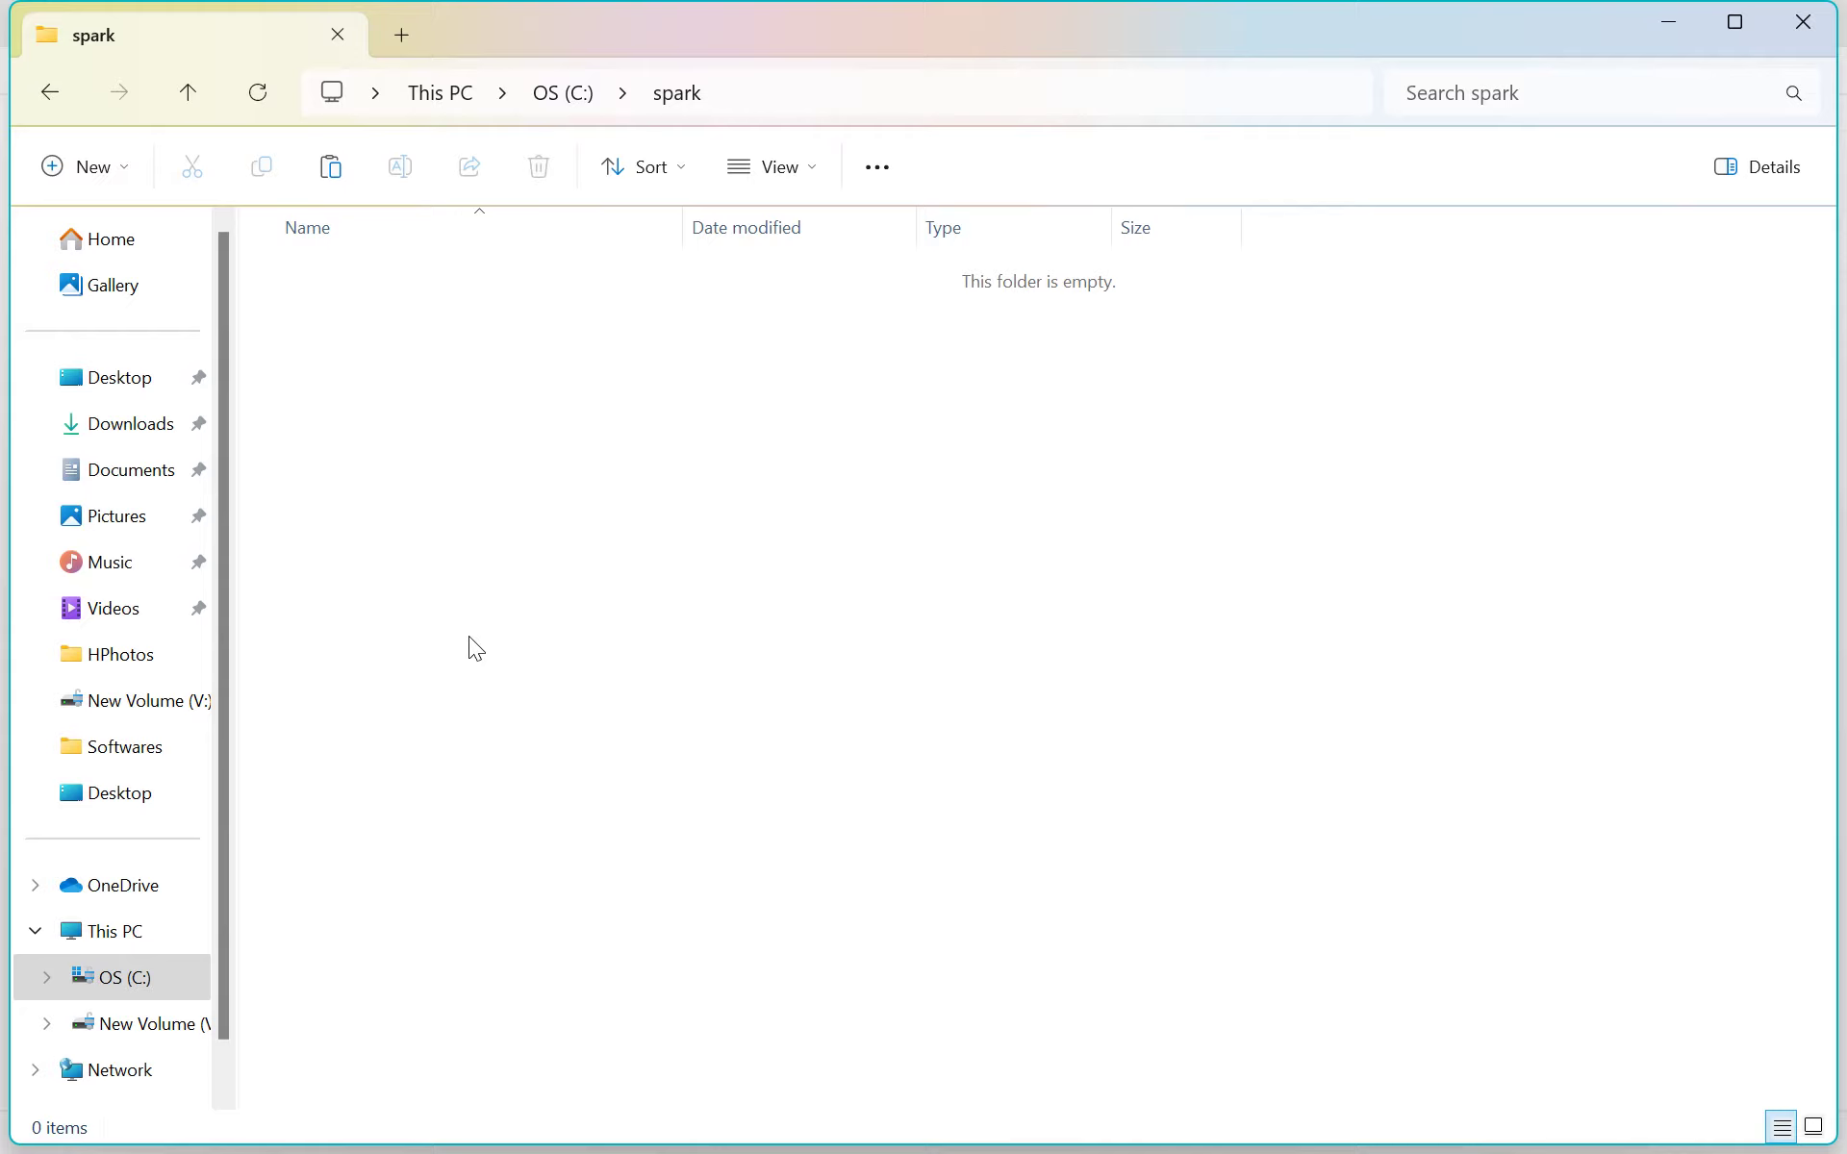
key("ctrl+v")
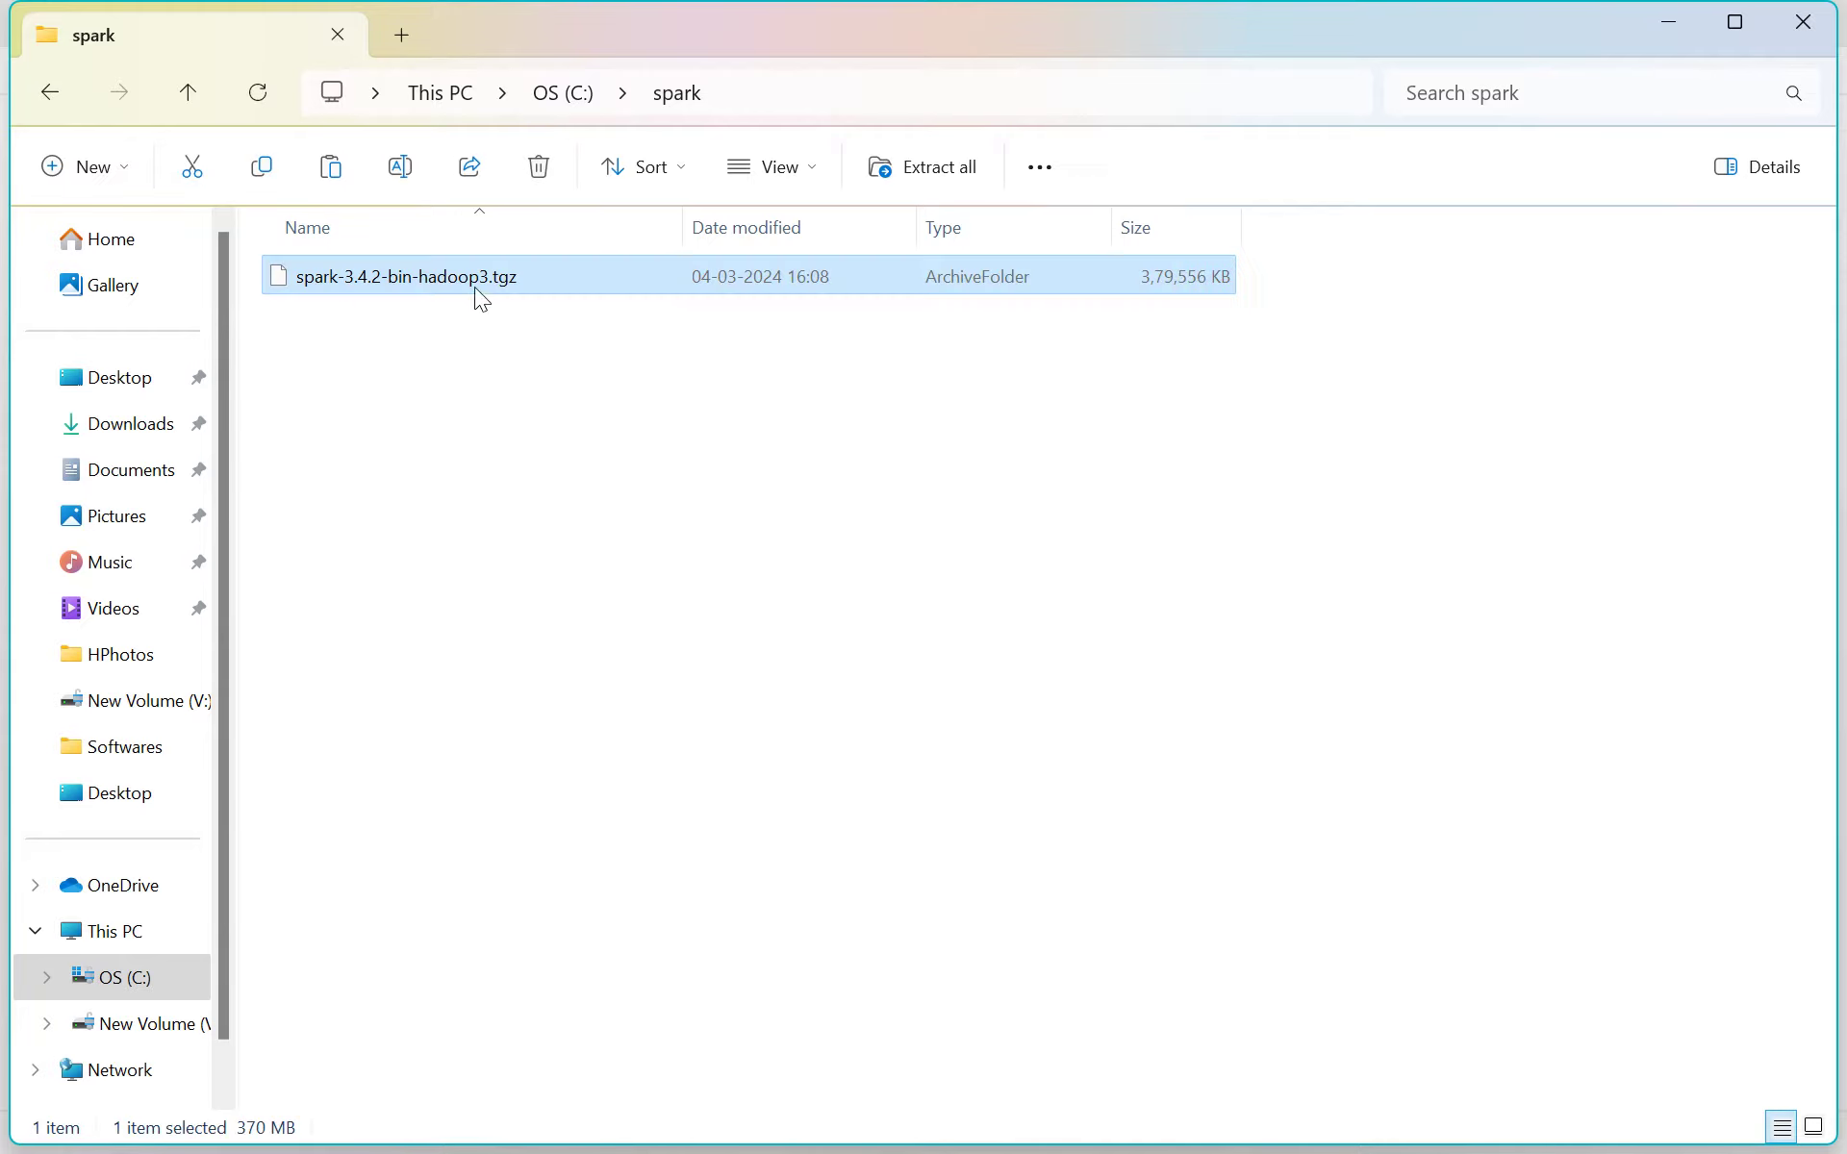
right_click(477, 292)
left_click(595, 470)
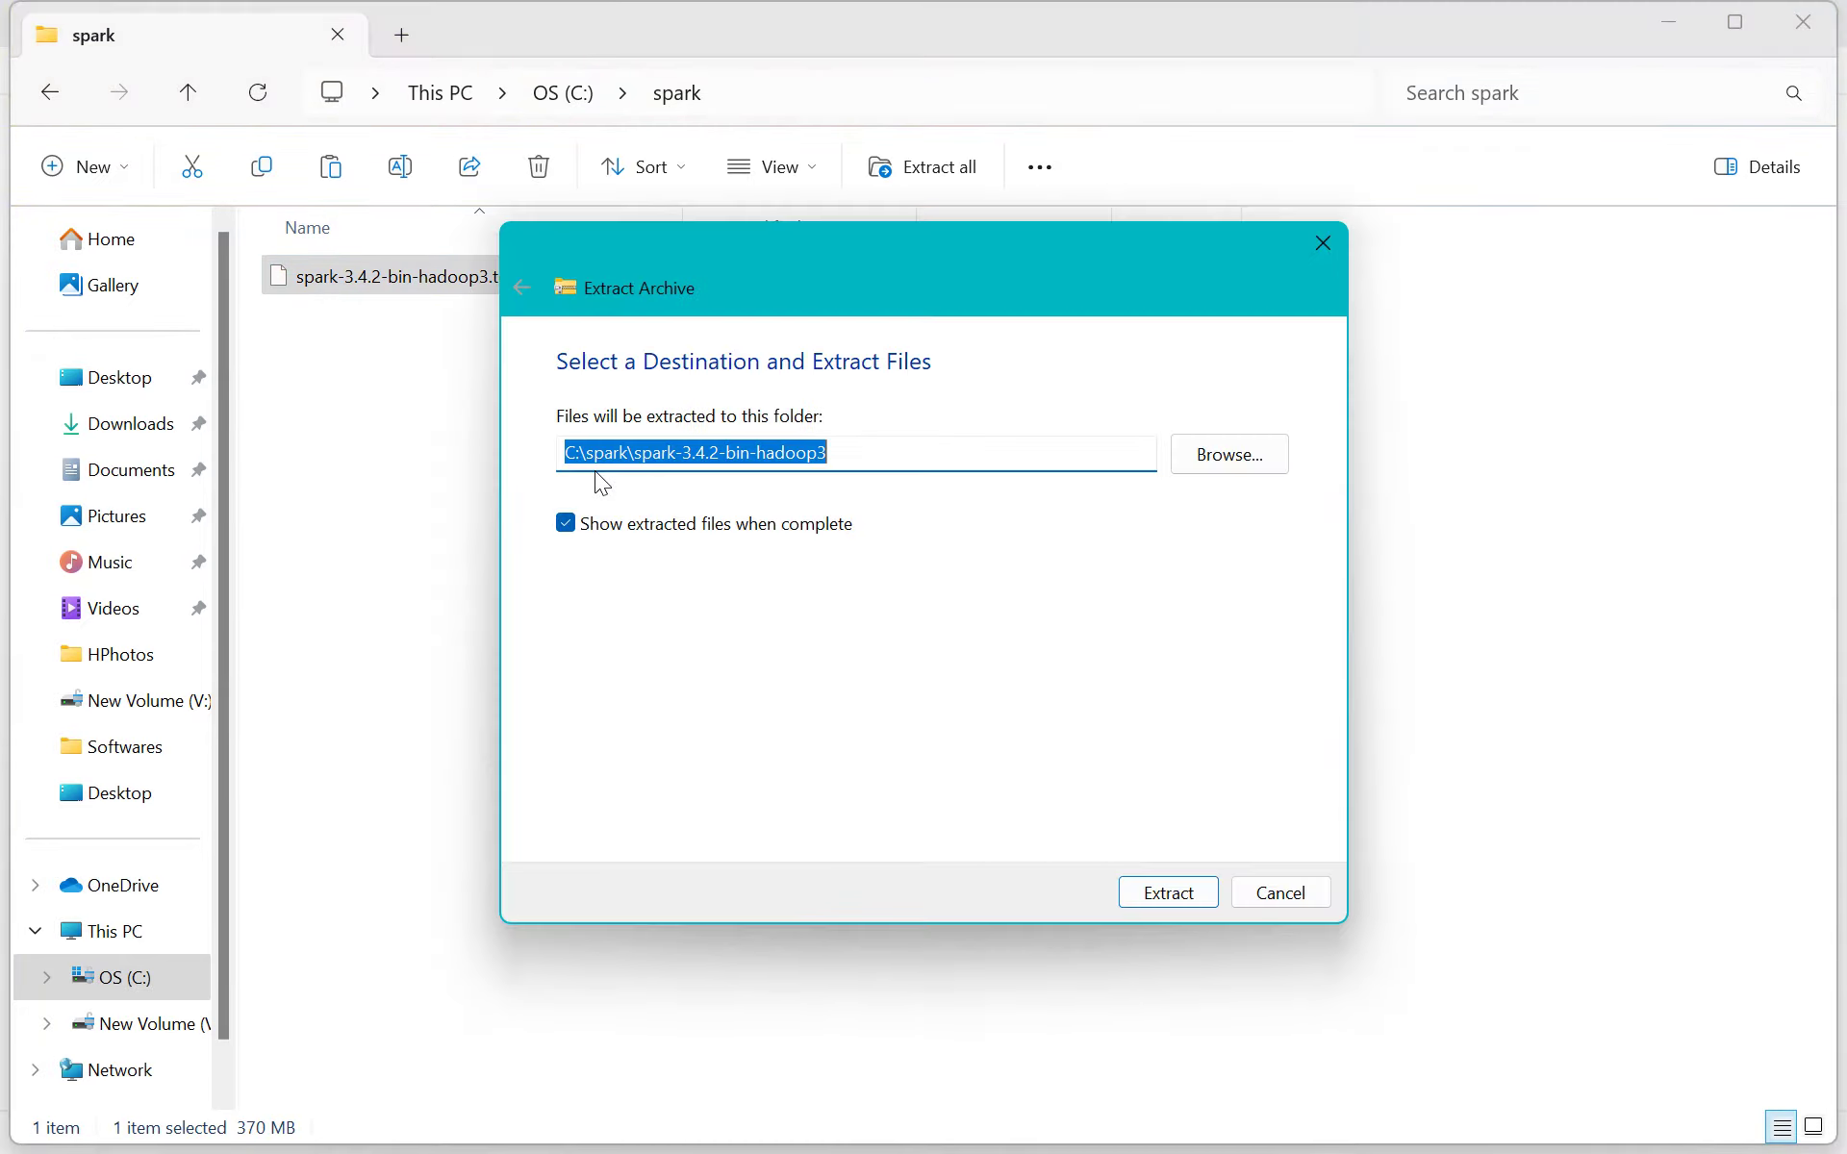
left_click(1153, 891)
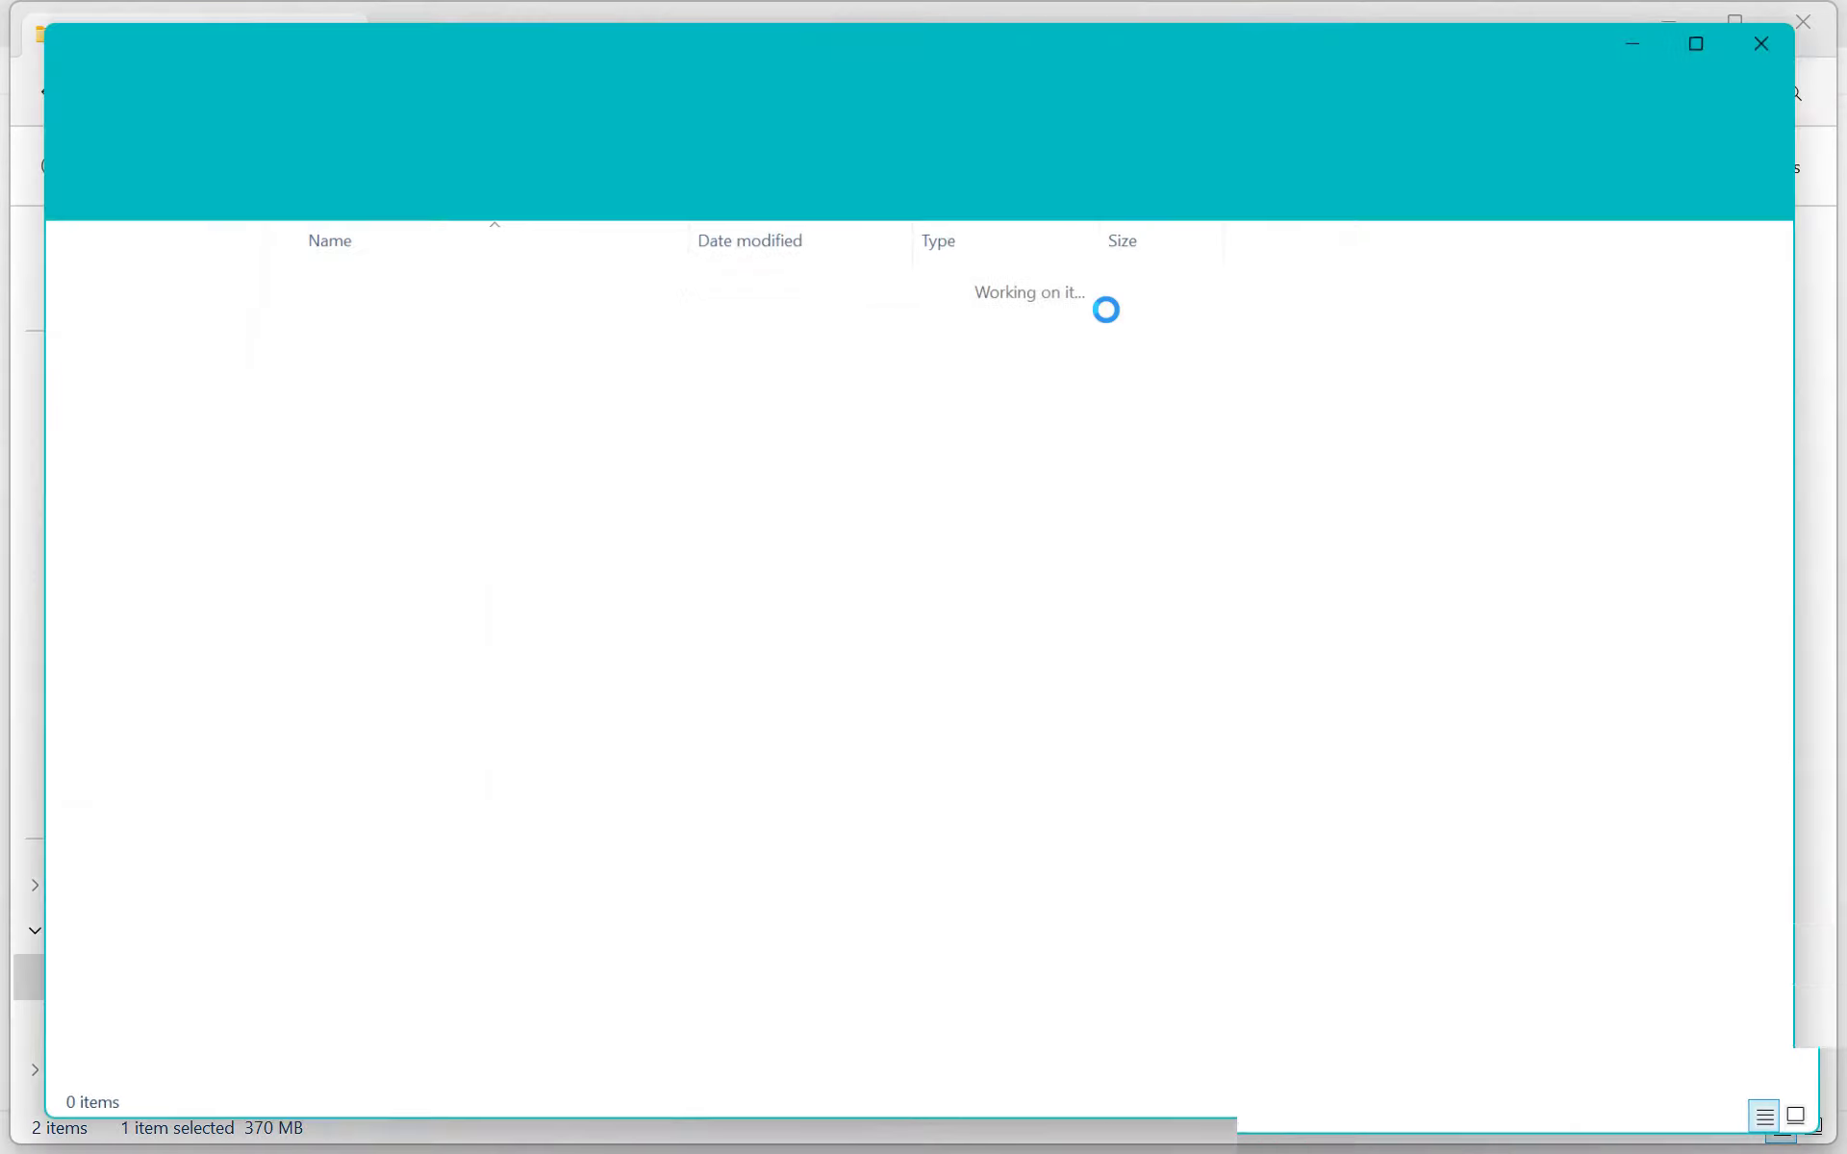
Delete the spark-3.4.2-bin-hadoop3.tgz archive from the C:\spark folder.
left_click(562, 92)
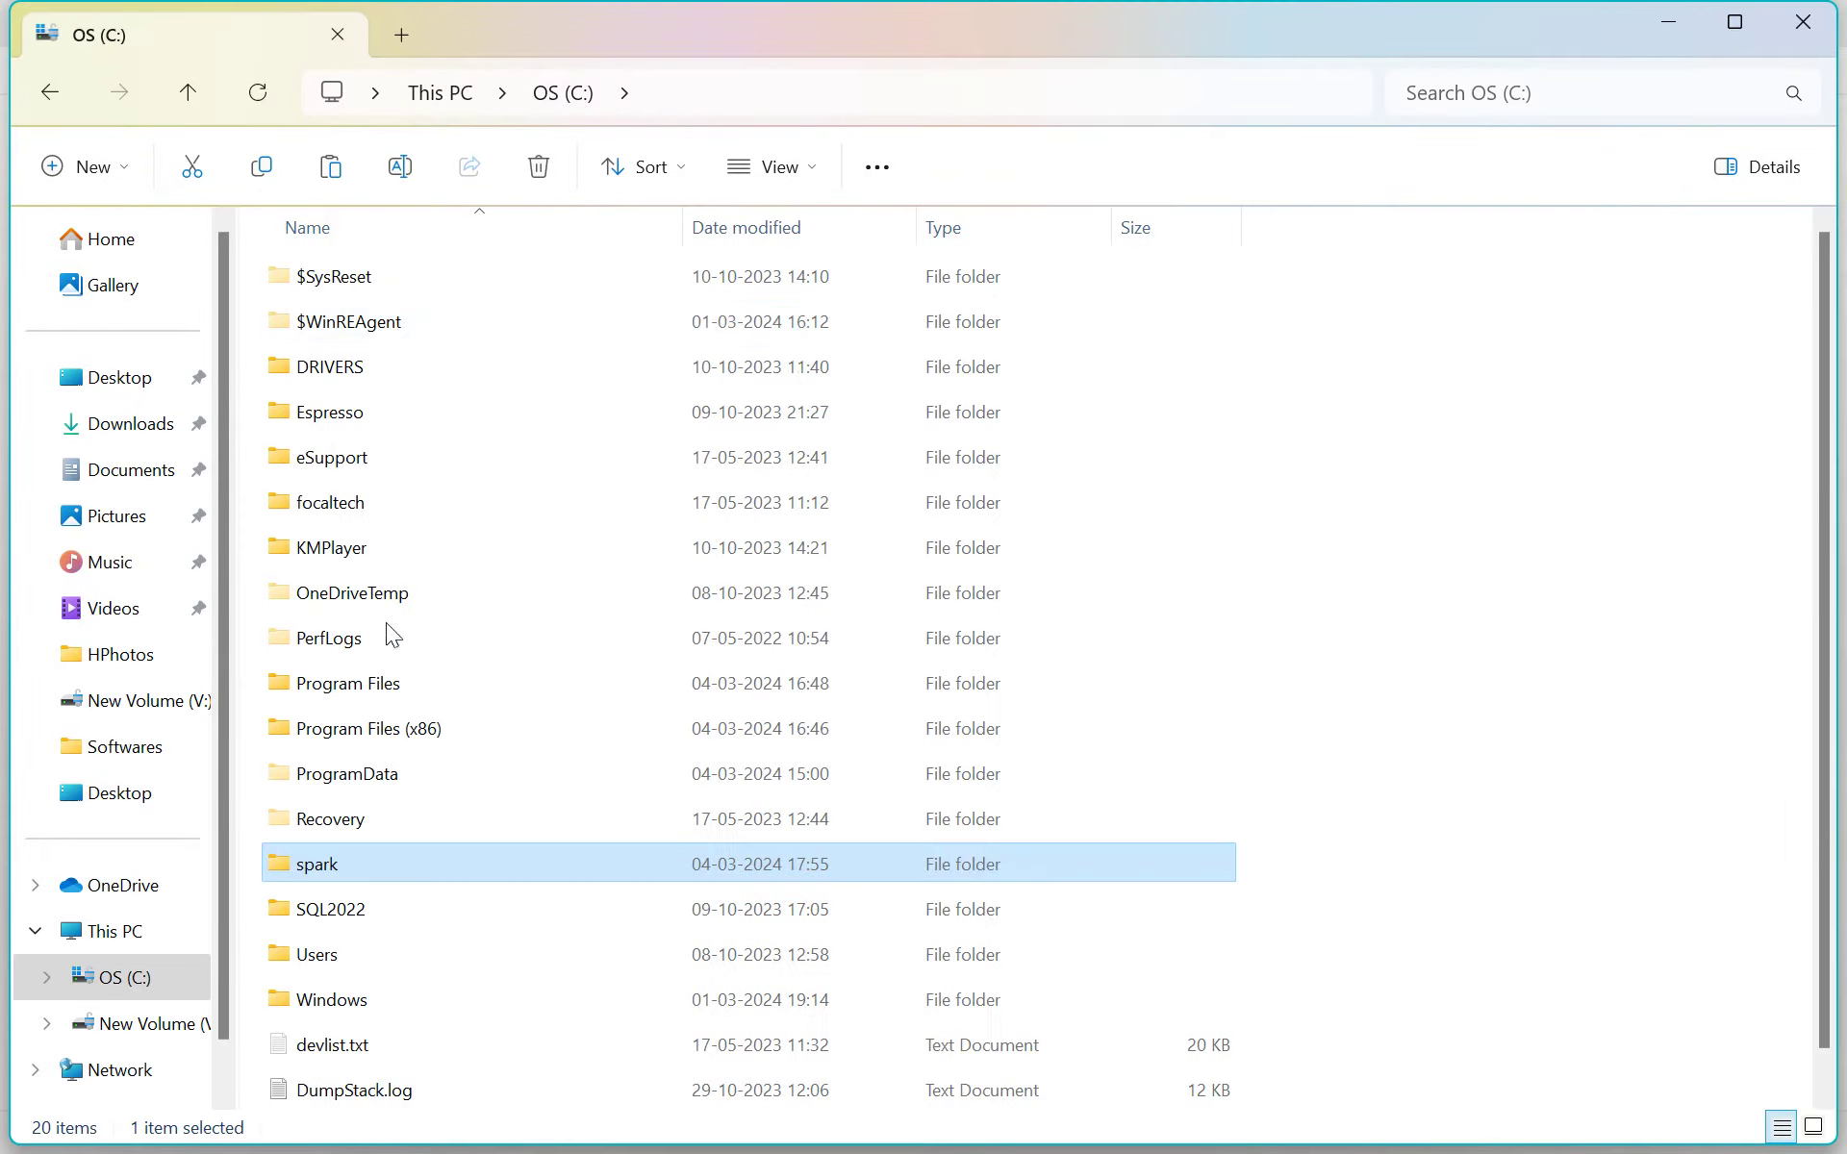
double_click(354, 857)
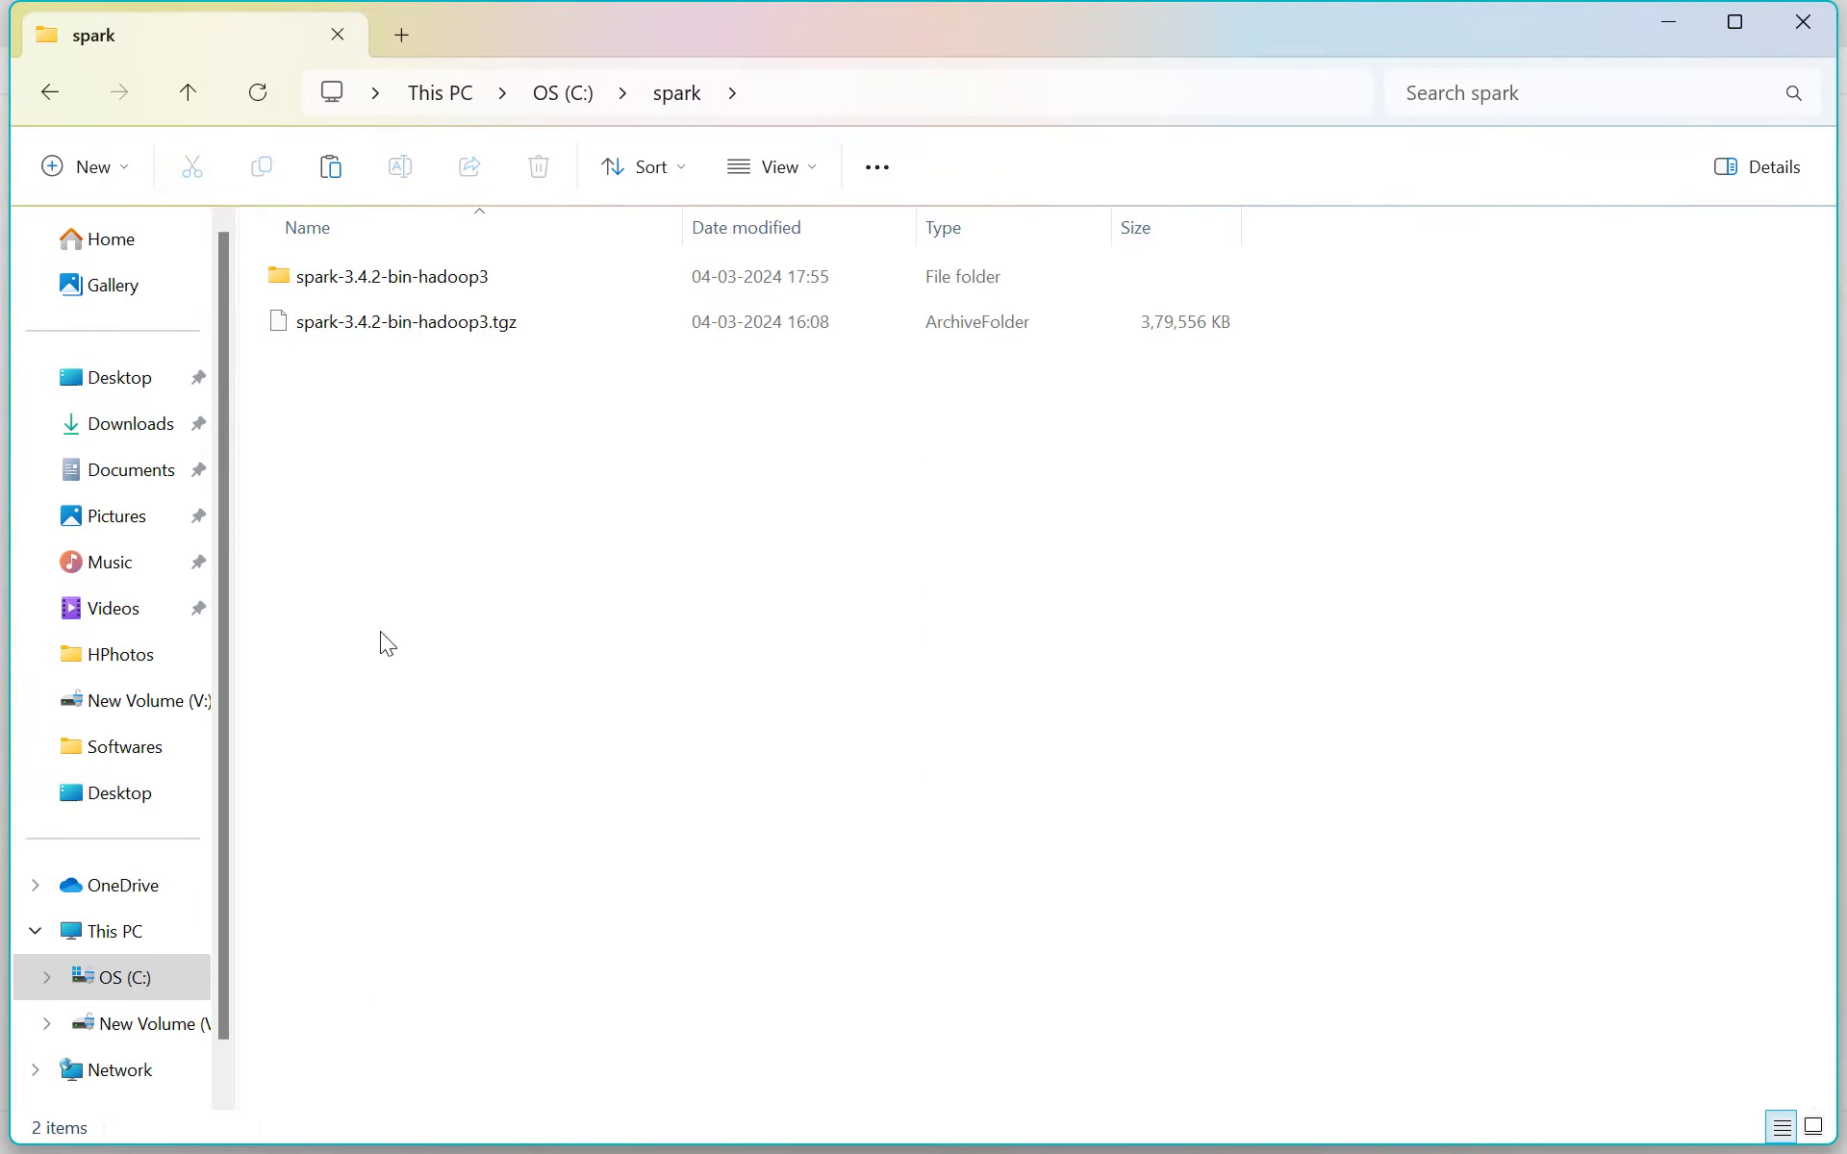
left_click(383, 323)
key("Delete")
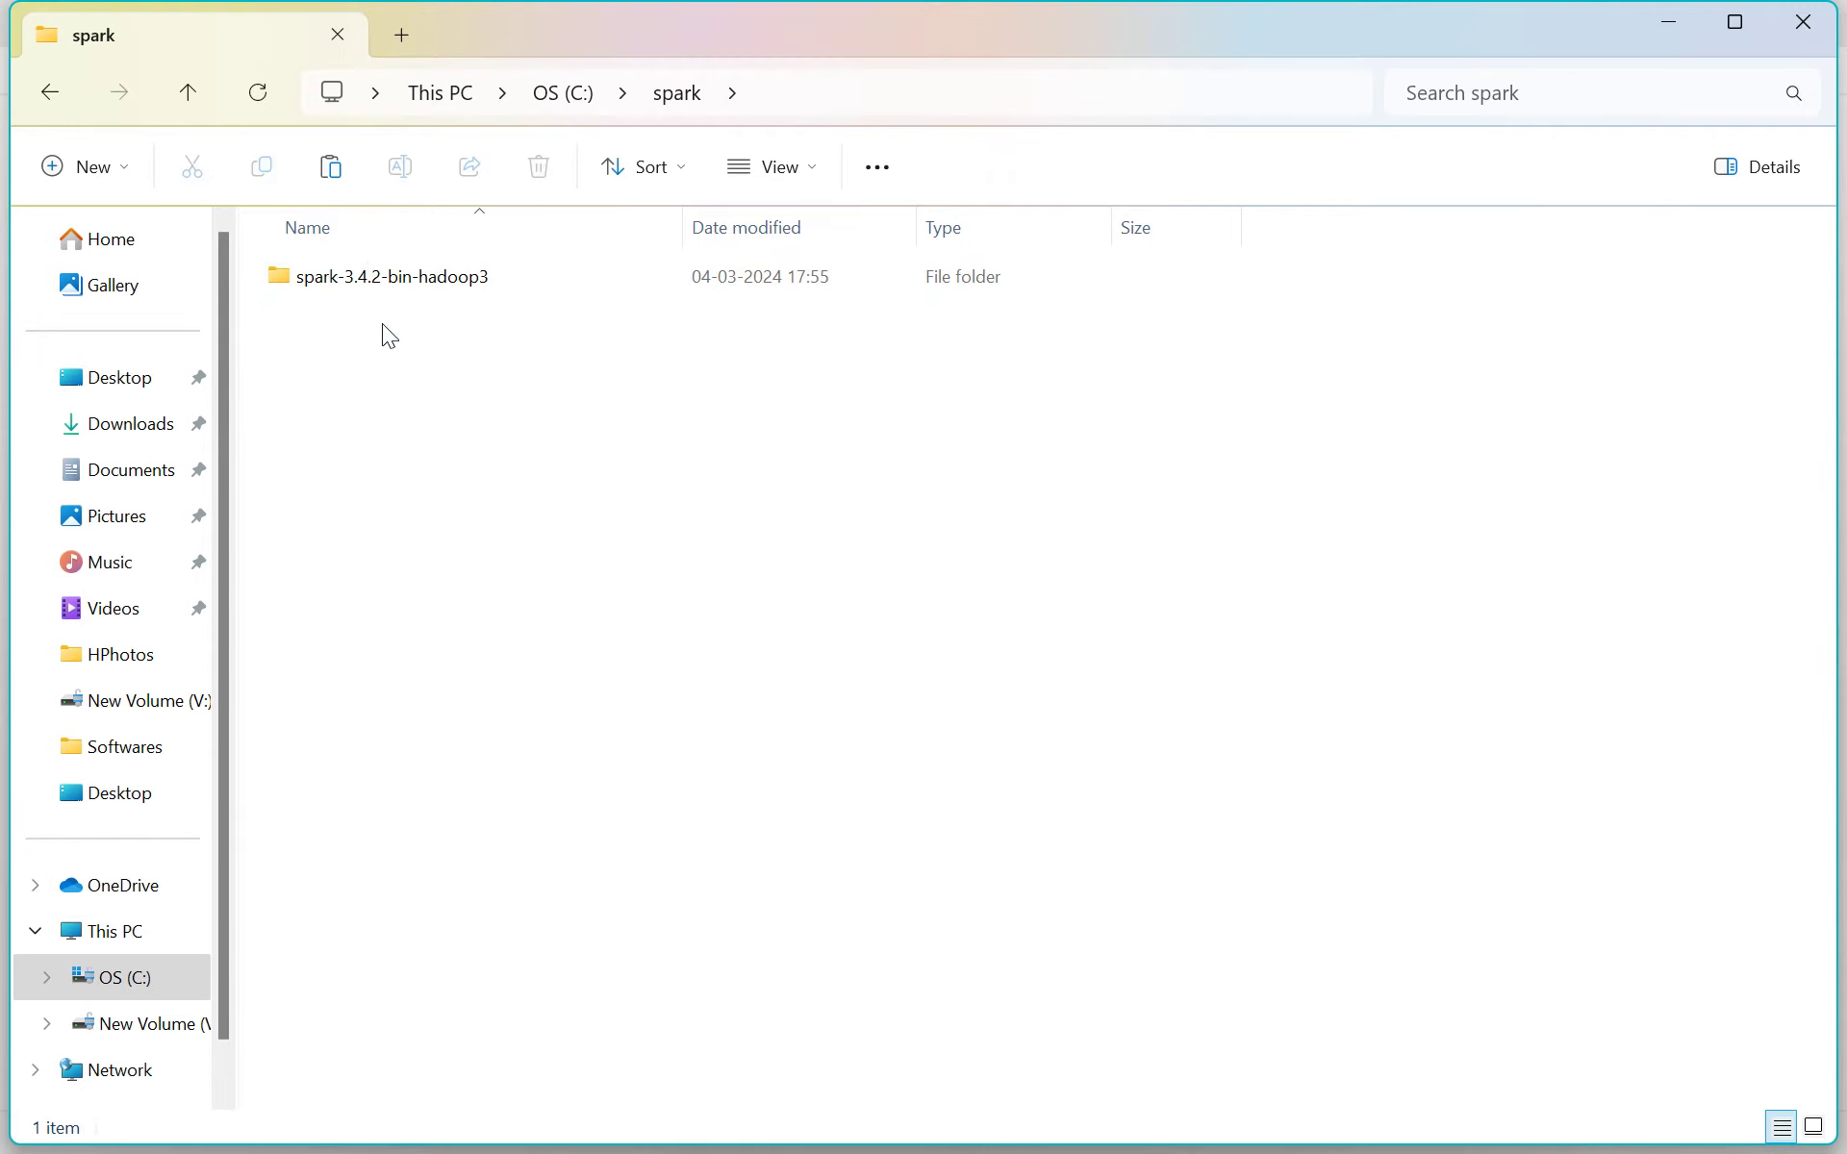
Move all files and folders from the inner spark-3.4.2-bin-hadoop3 folder directly into C:\spark.
left_click(403, 277)
double_click(404, 278)
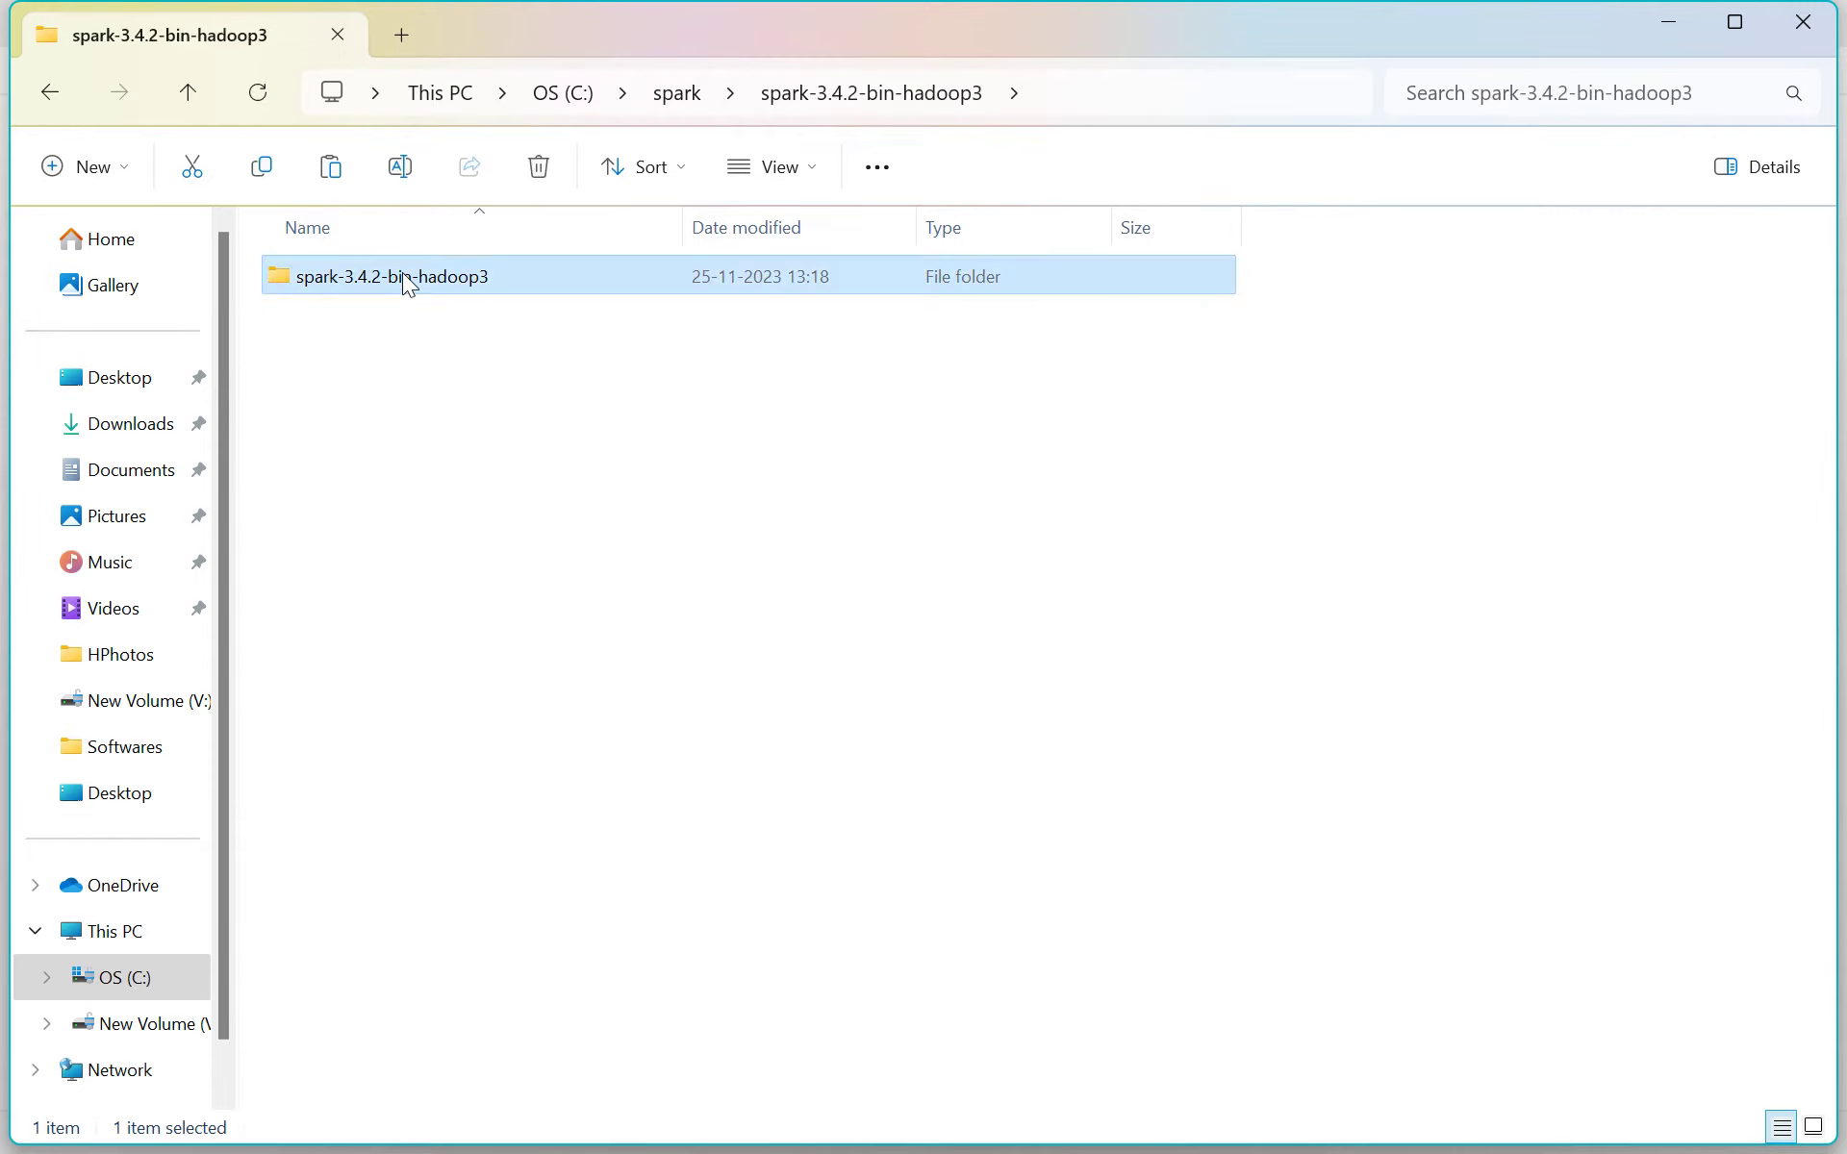
double_click(402, 275)
key("ctrl+a")
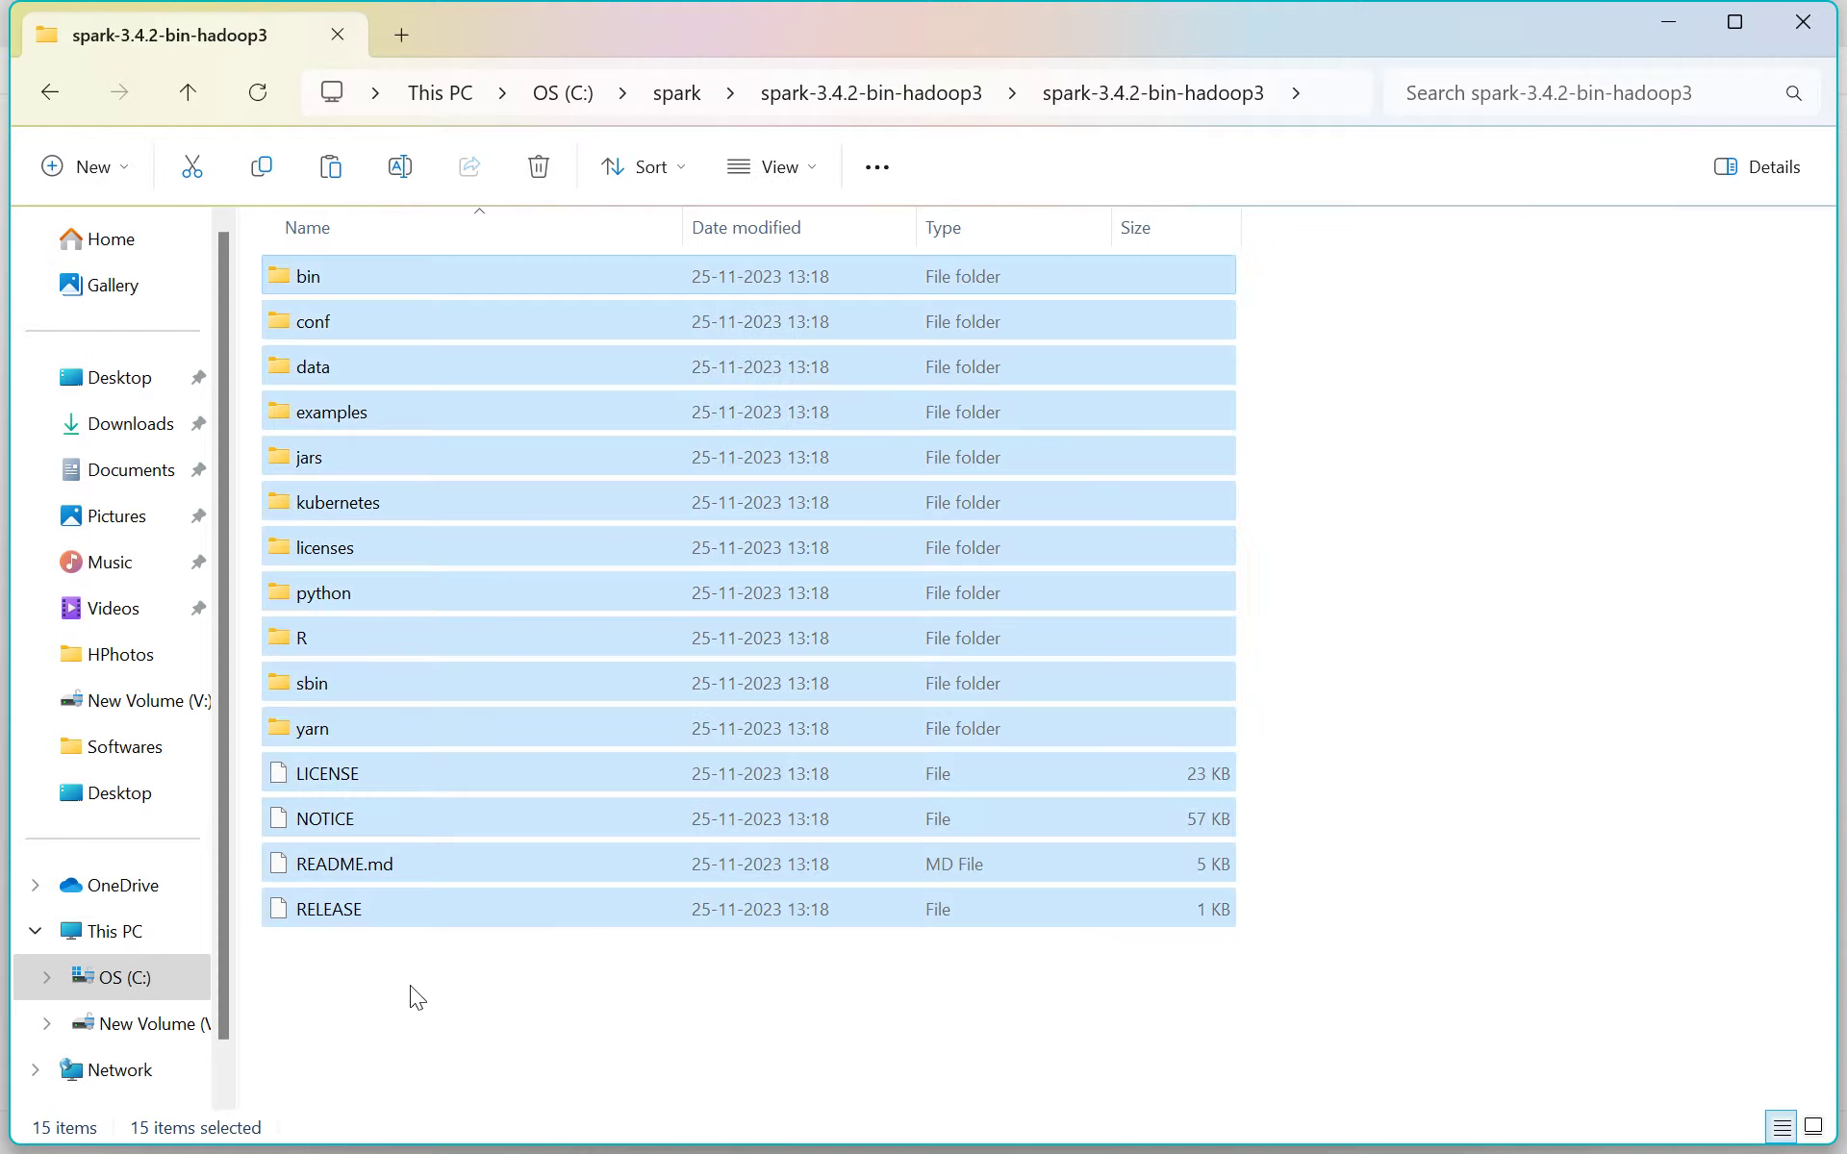
left_click(554, 613)
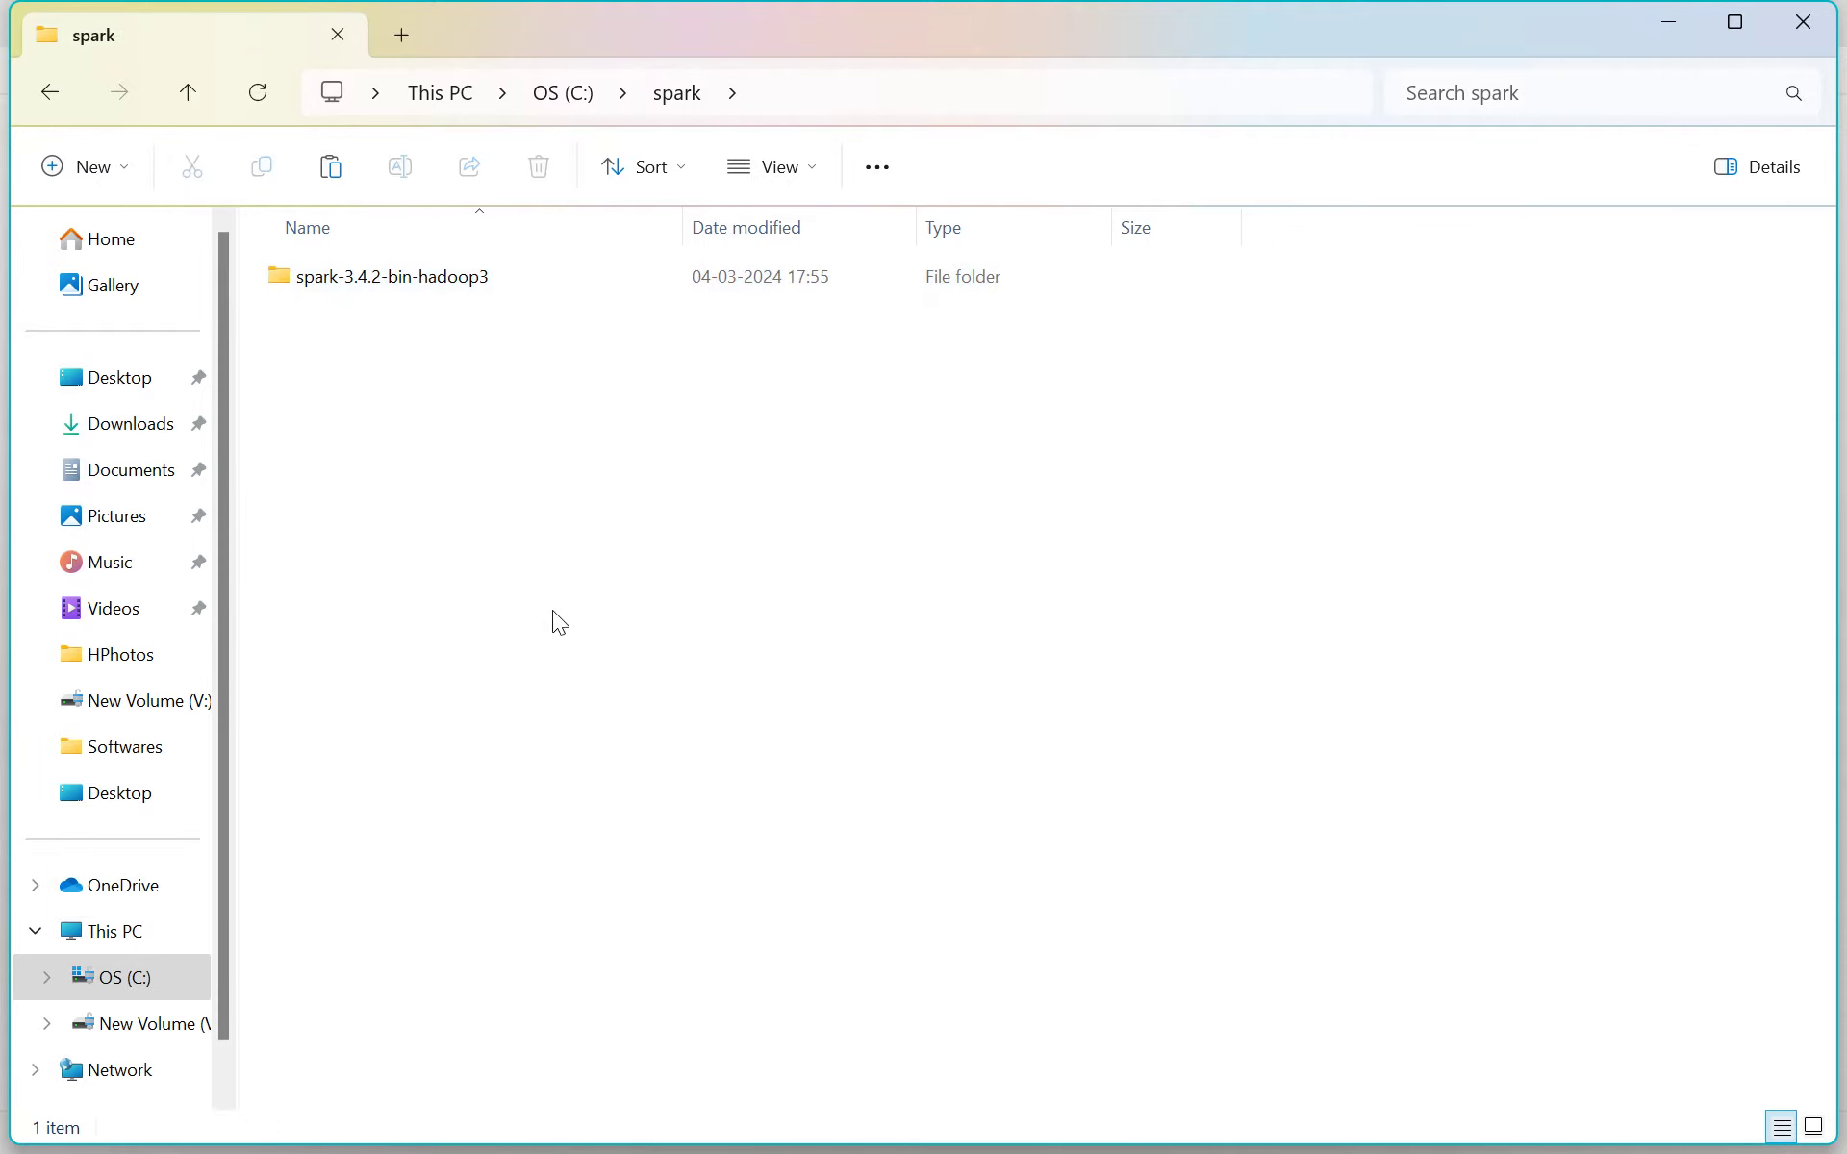
key("ctrl+v")
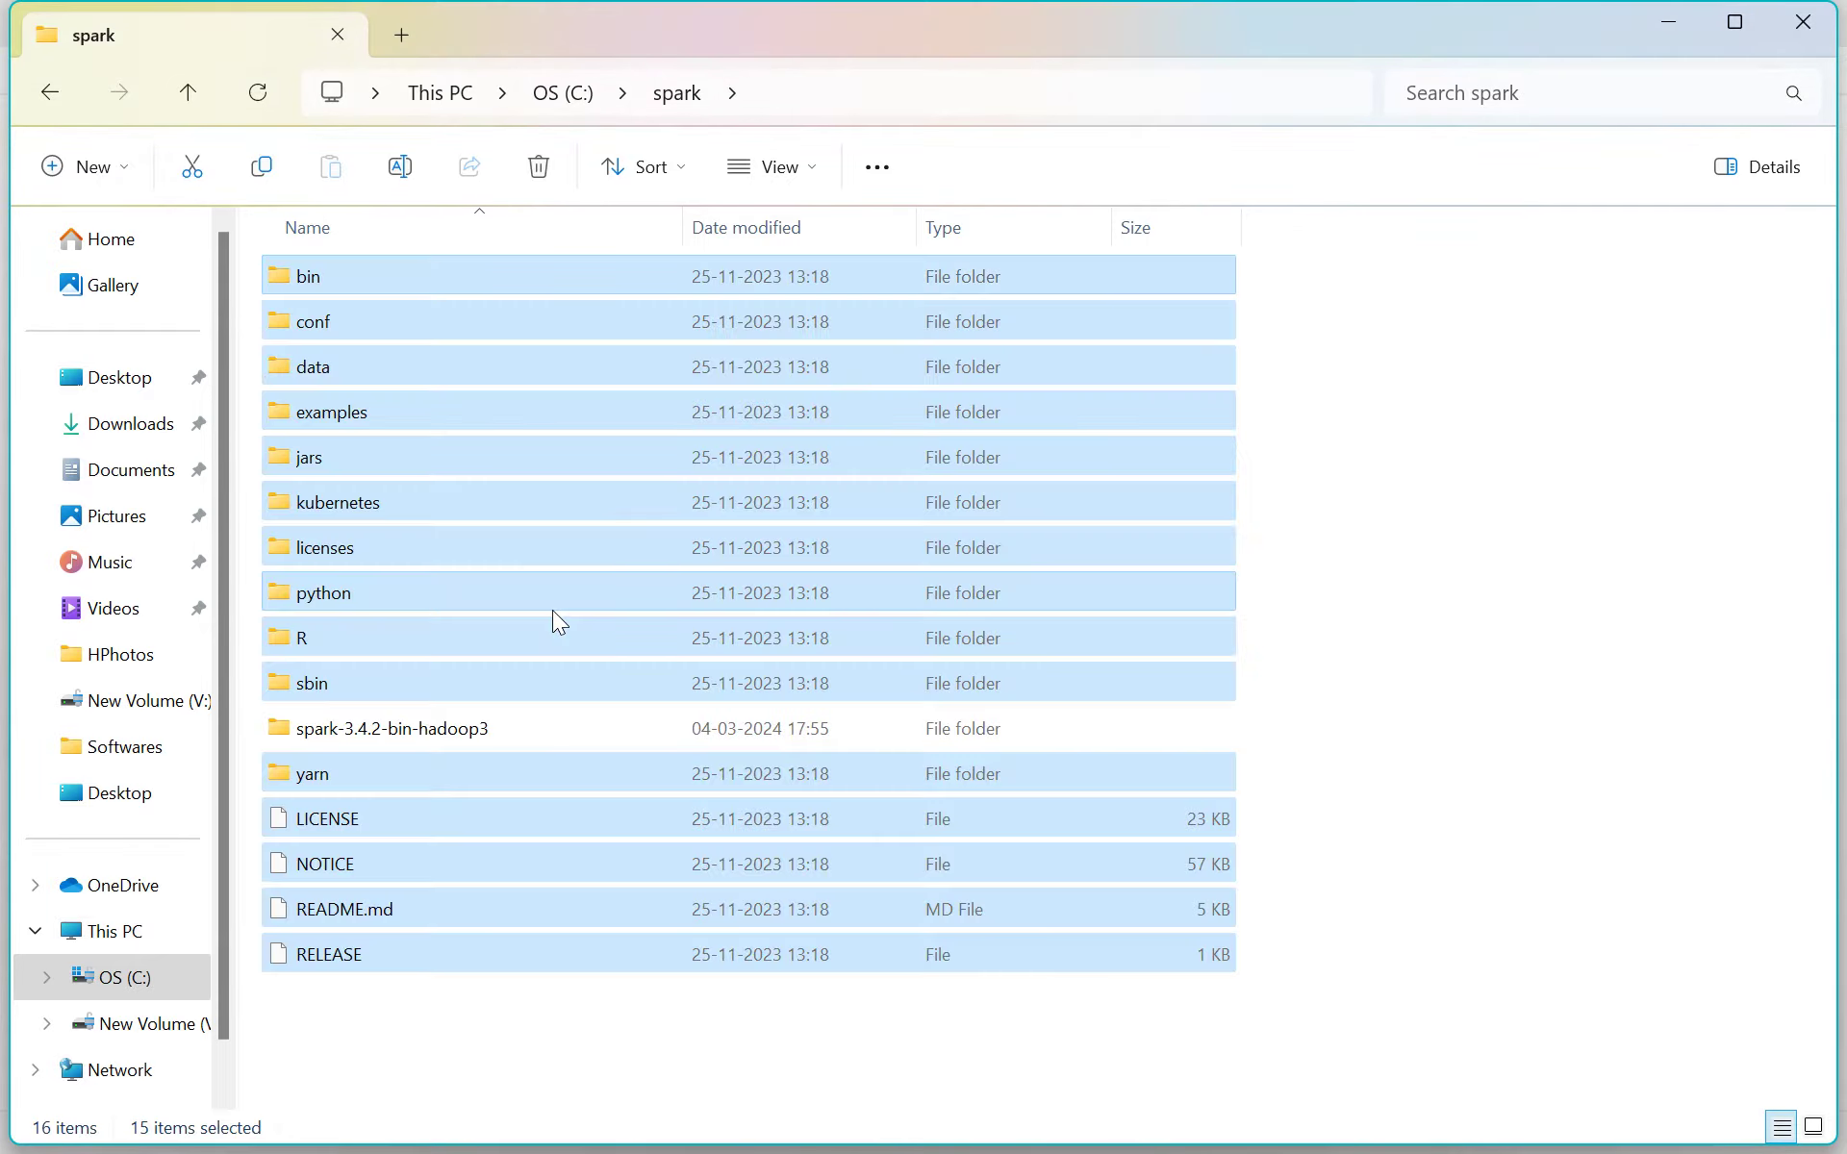
Delete the leftover spark-3.4.2-bin-hadoop3 folder from C:\spark and check the remaining Spark files.
left_click(460, 742)
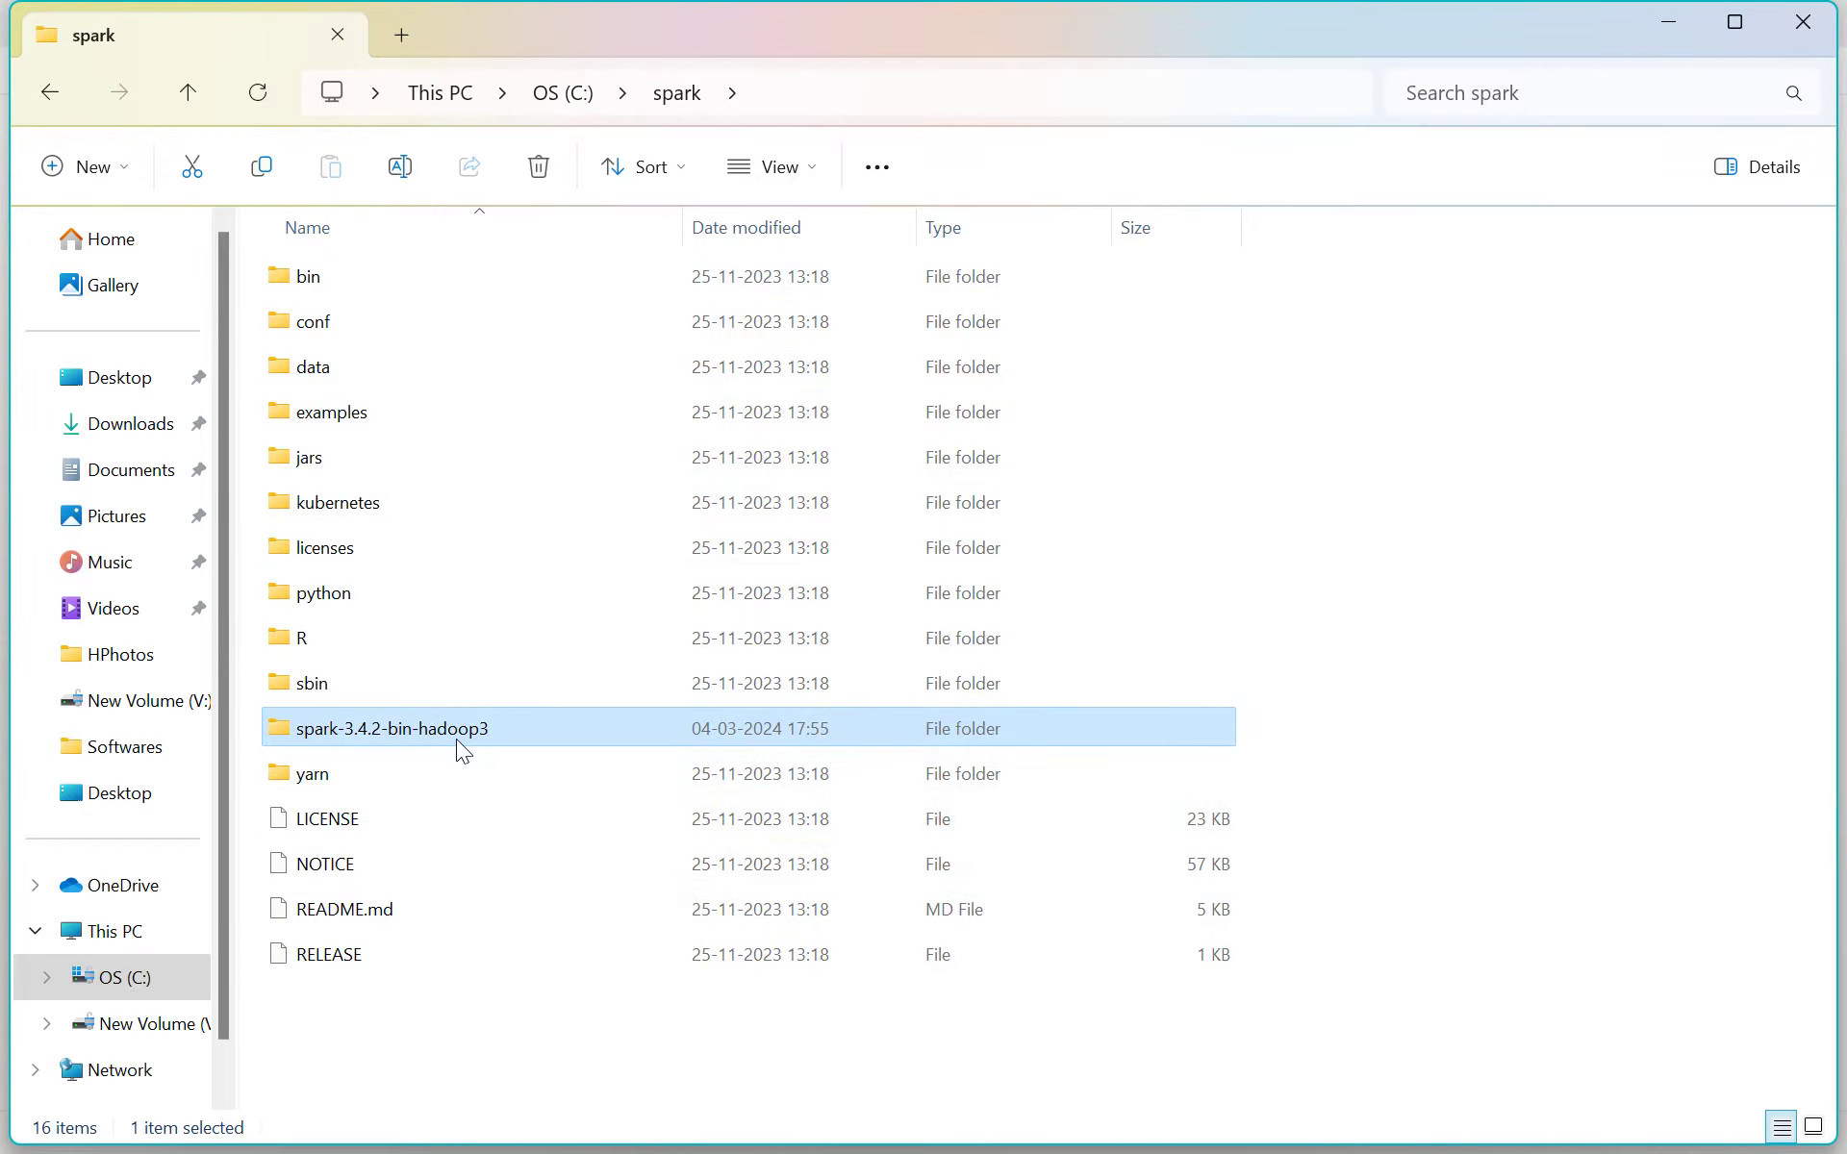
key("Delete")
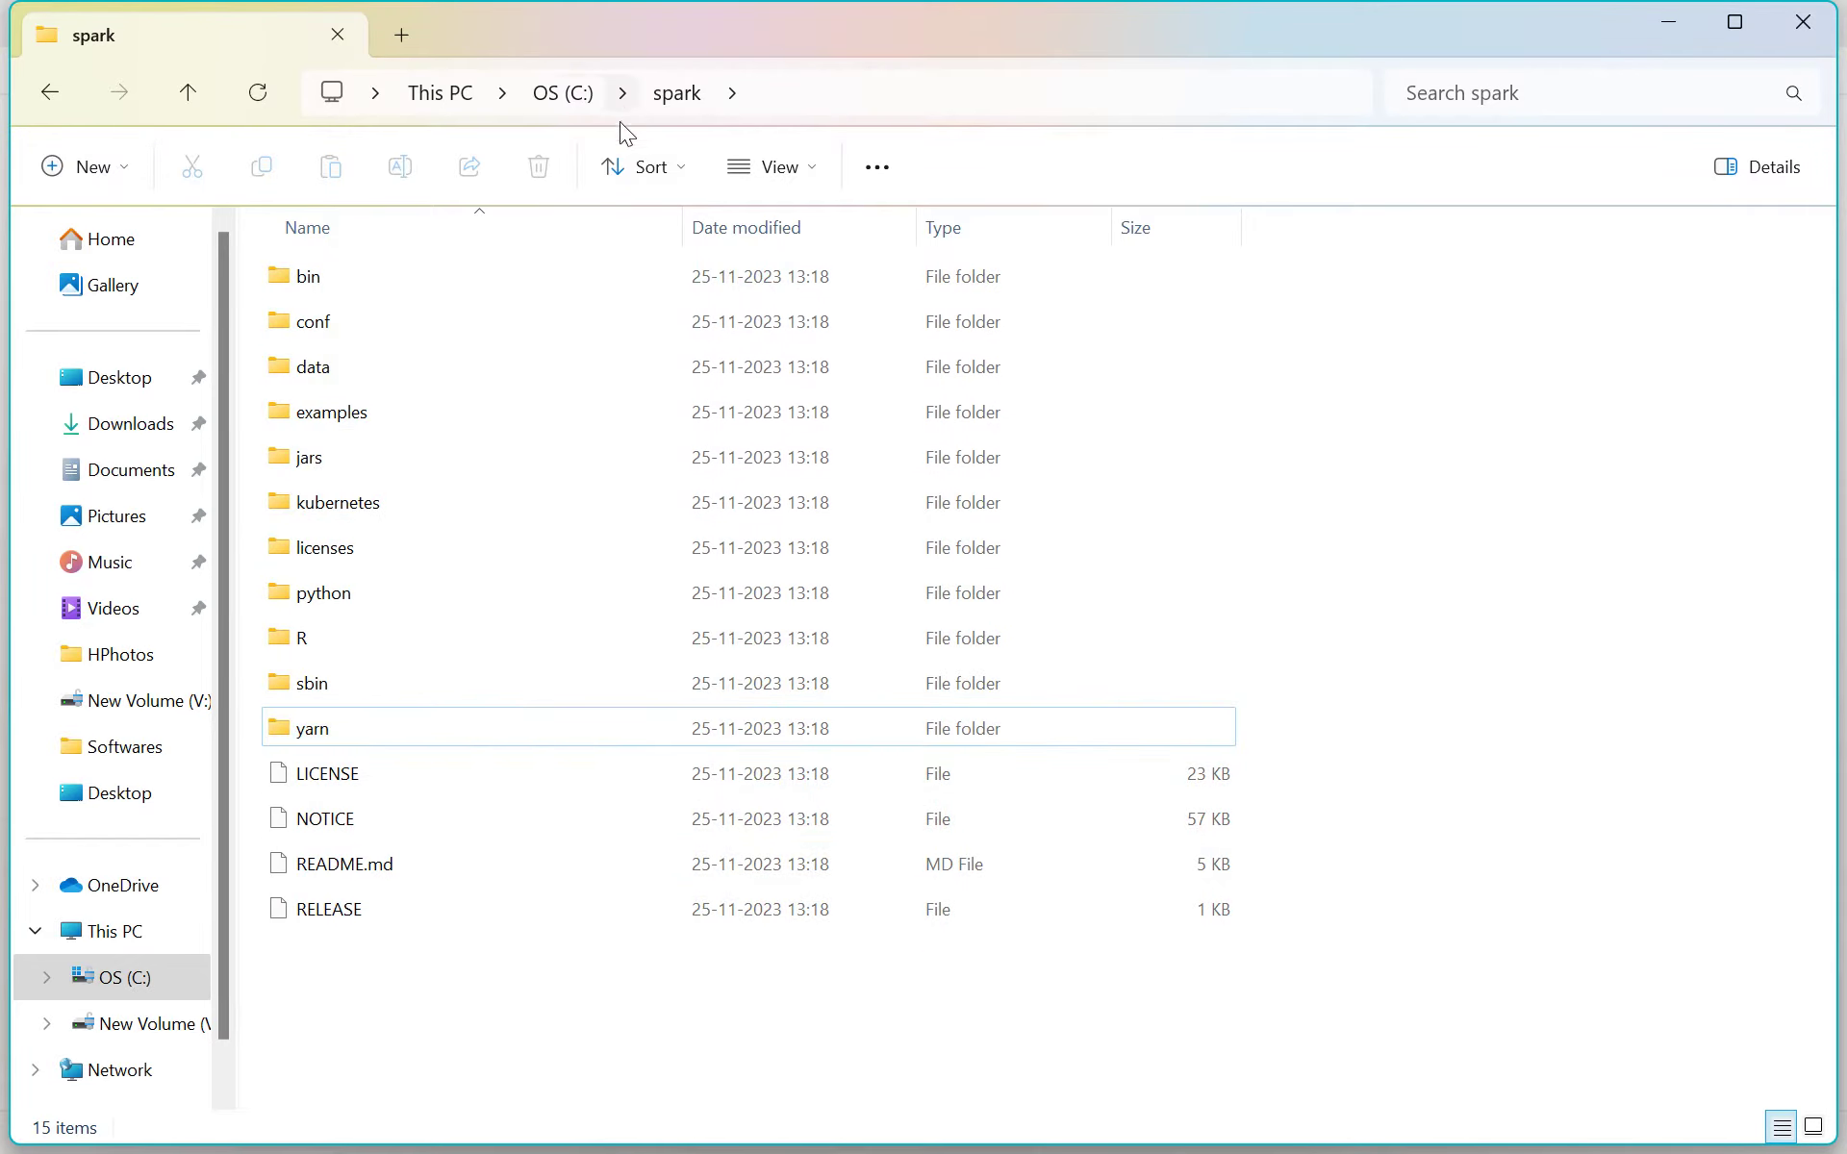
left_click_drag(399, 1012, 378, 280)
left_click(486, 1038)
left_click_drag(398, 1019, 391, 274)
left_click(419, 1003)
Switch to Notepad to copy the WinUtils GitHub link, and open the Downloads folder in File Explorer.
left_click(1018, 1124)
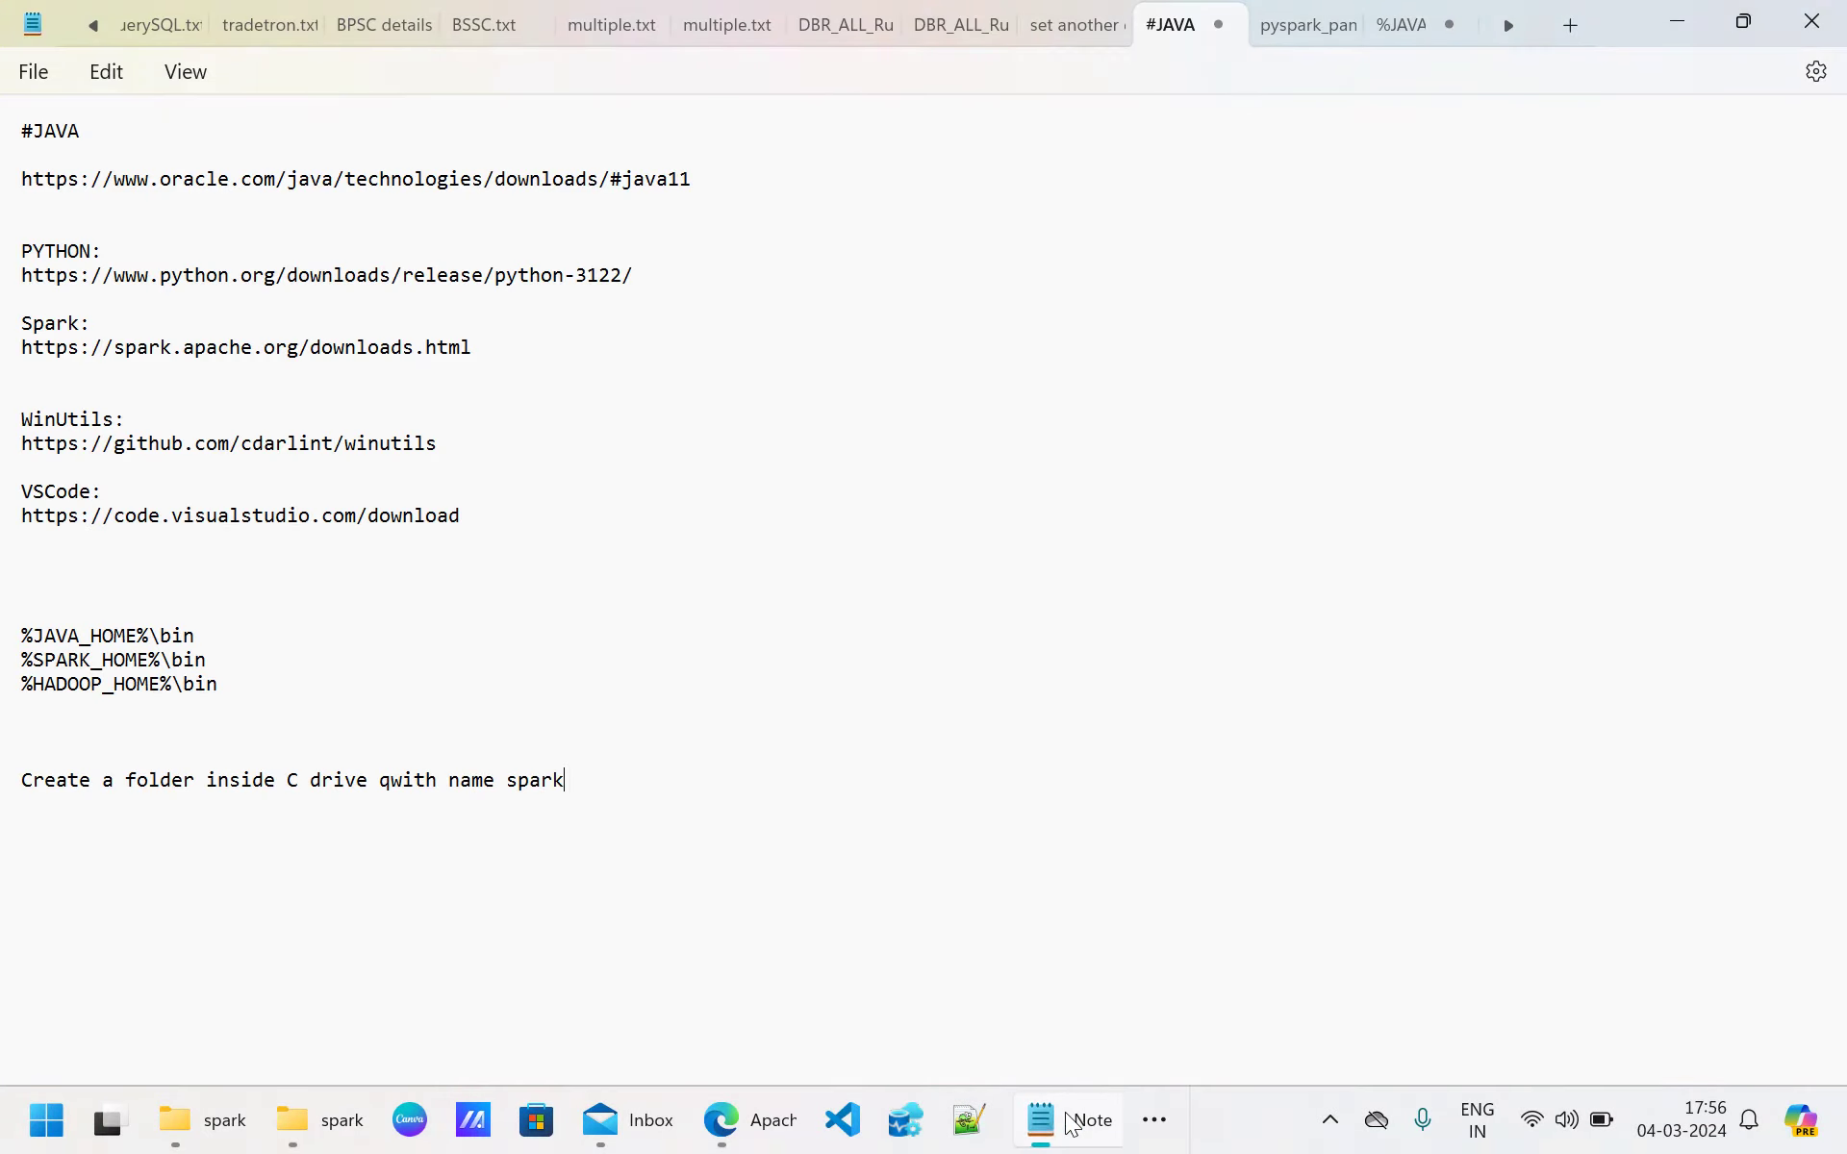
triple_click(454, 454)
key("ctrl+c")
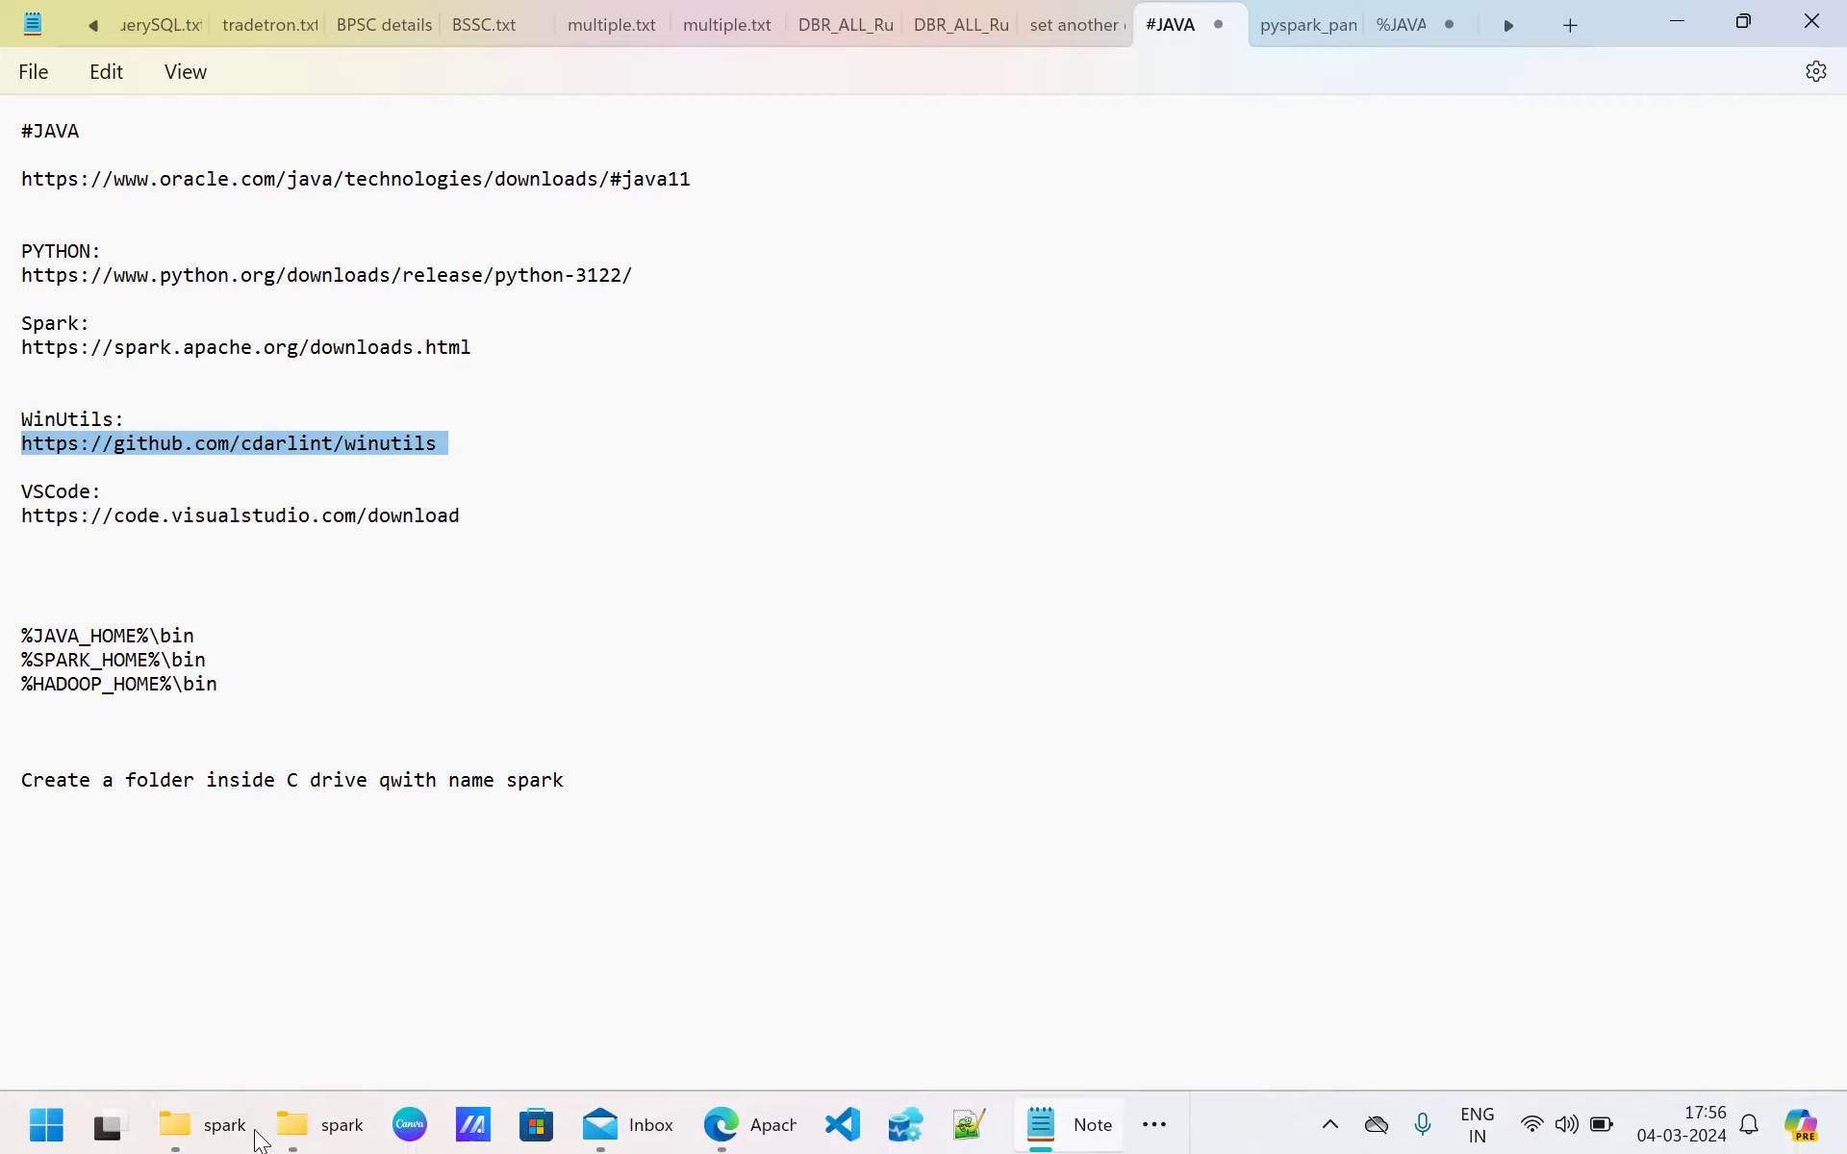
left_click(301, 1127)
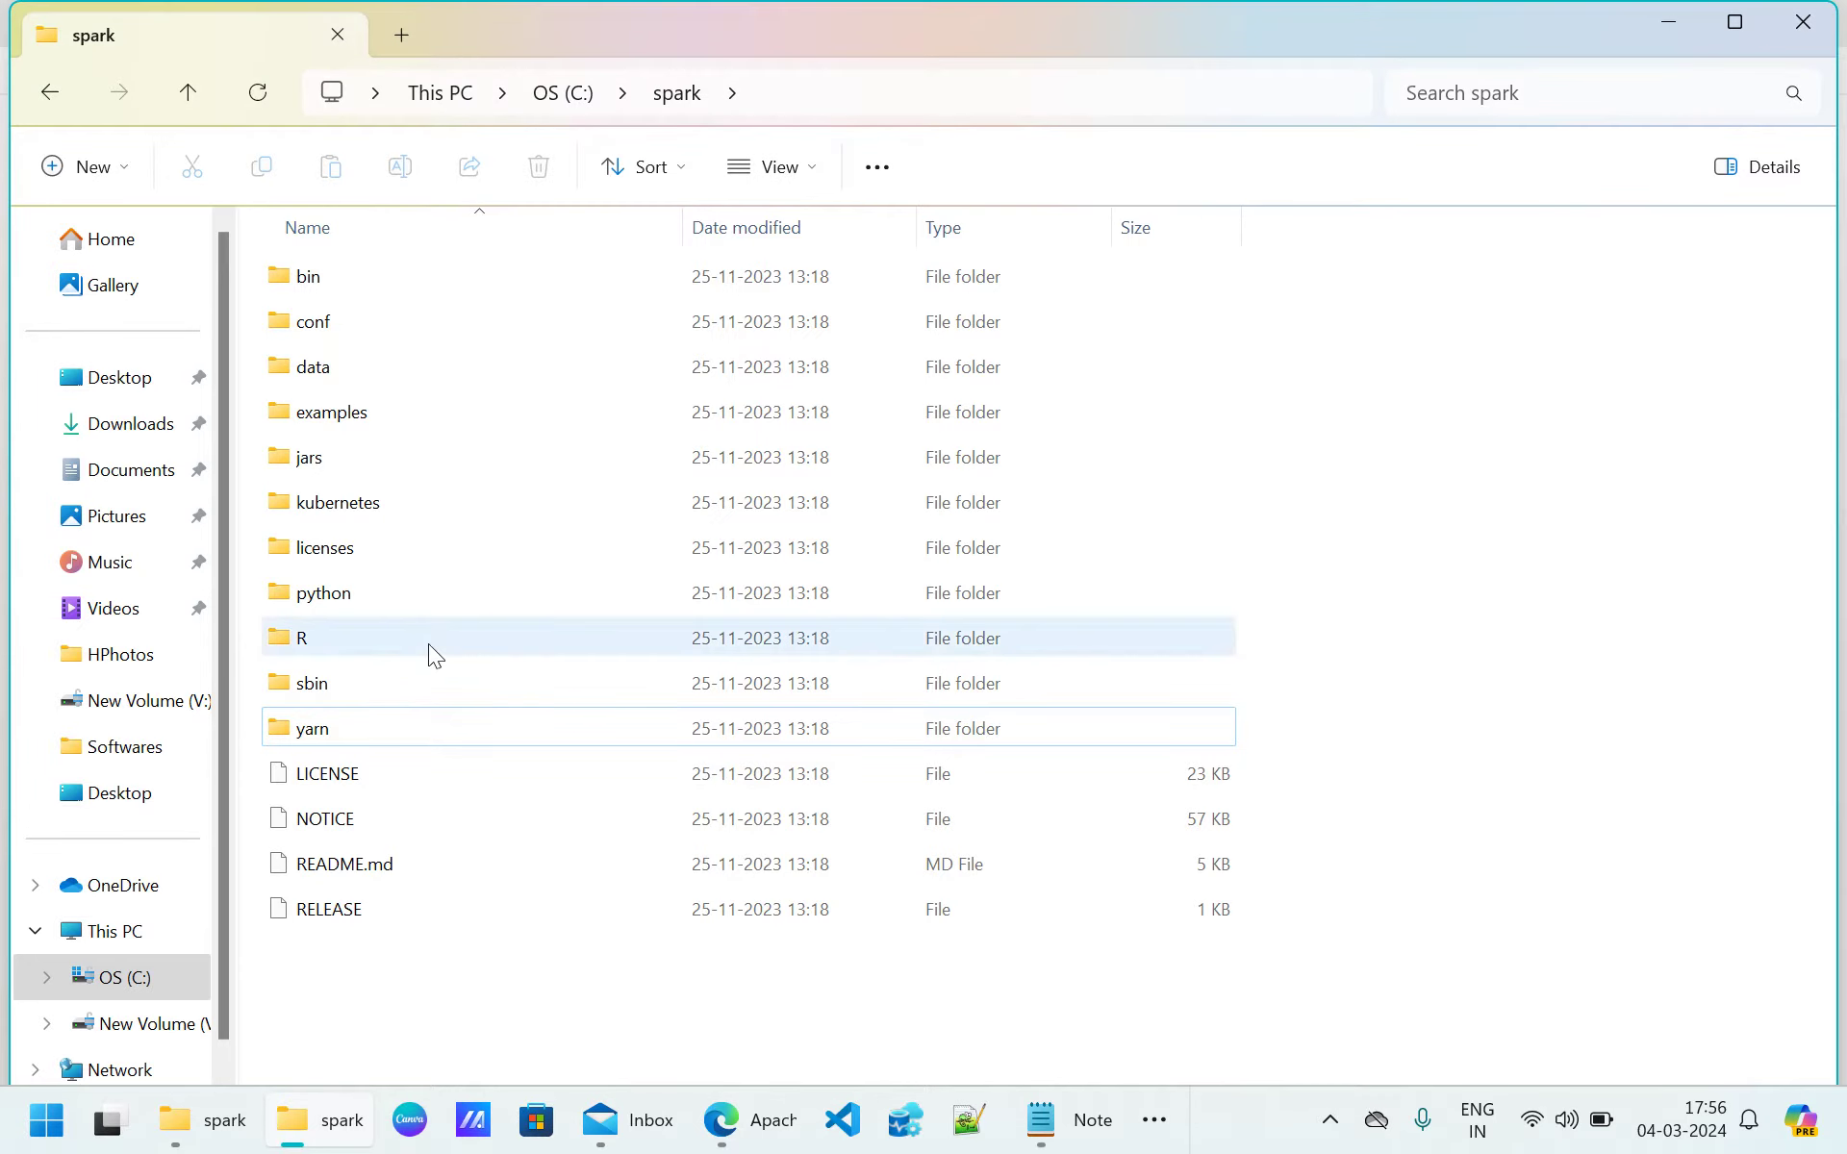
left_click(139, 428)
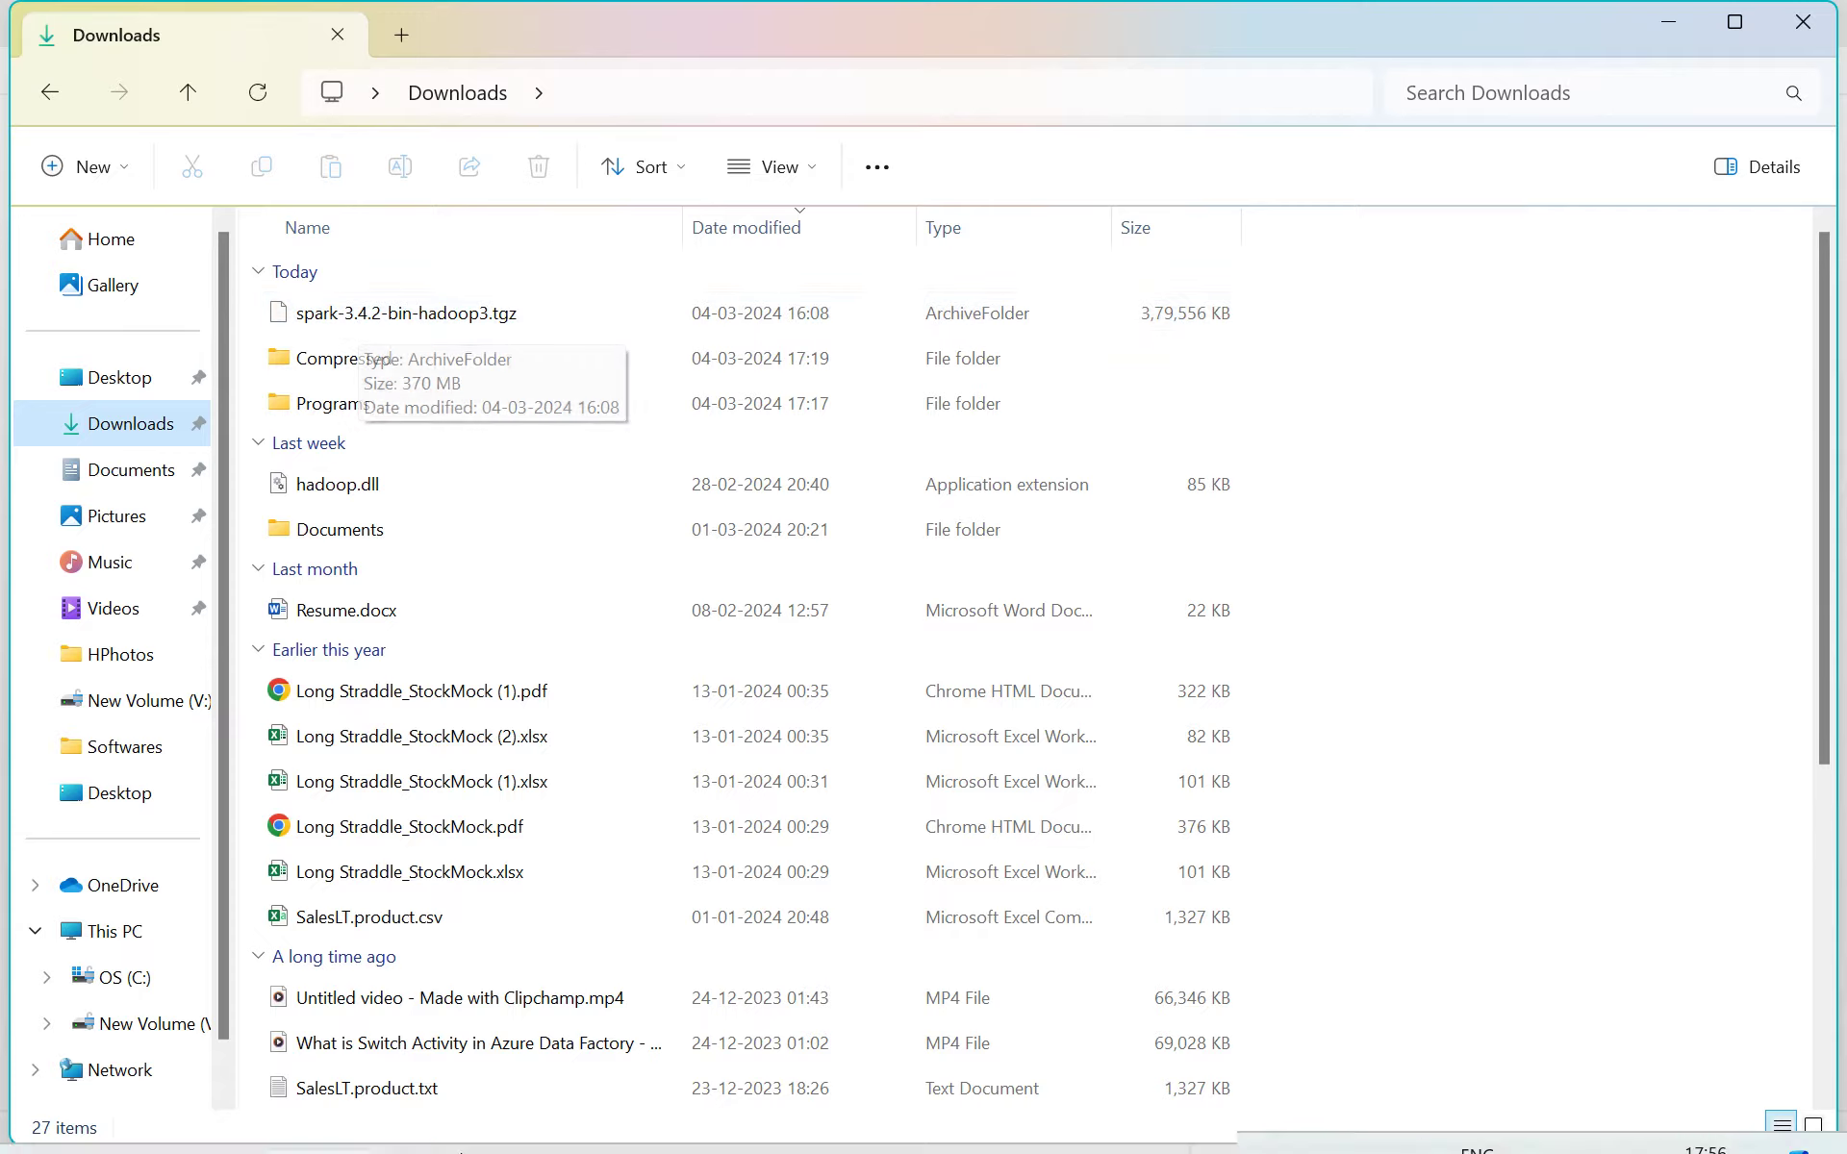
left_click(750, 1121)
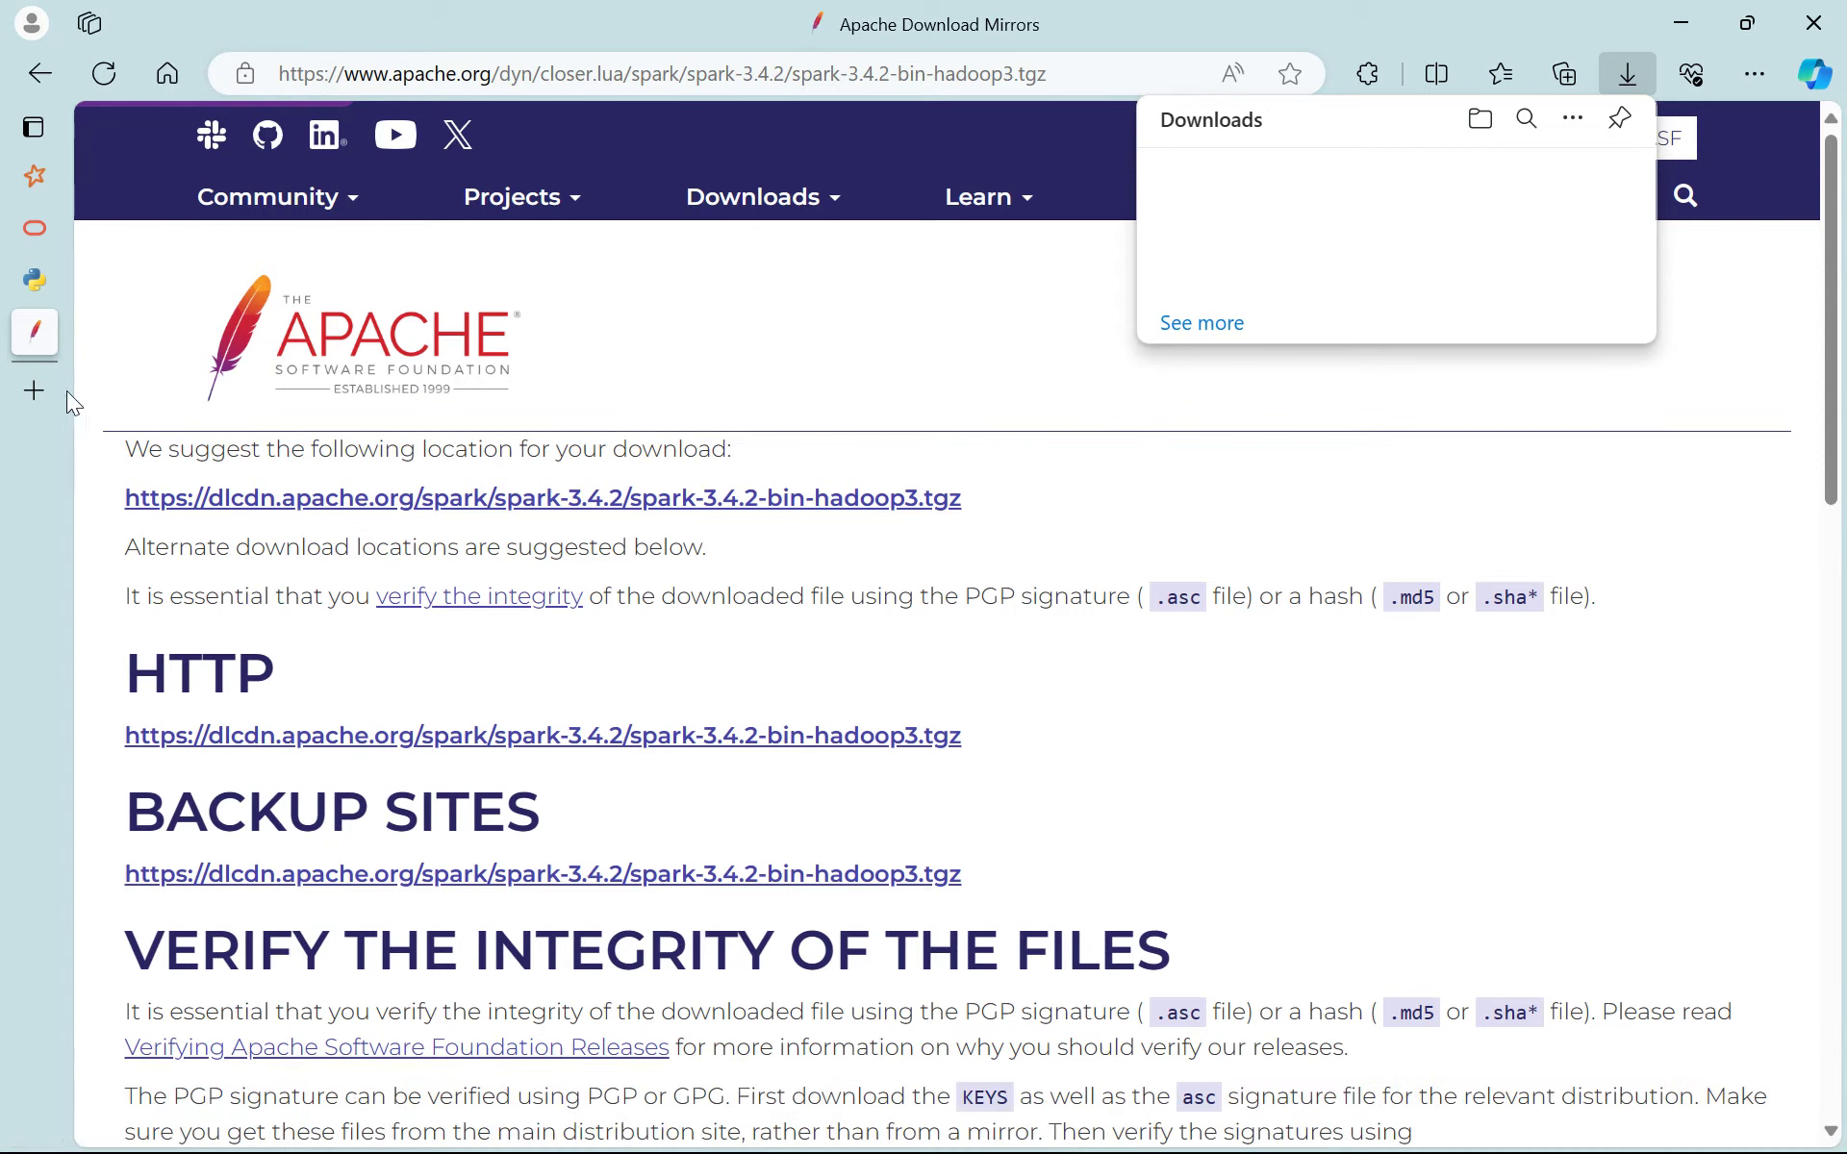
left_click(34, 391)
key("ctrl+v")
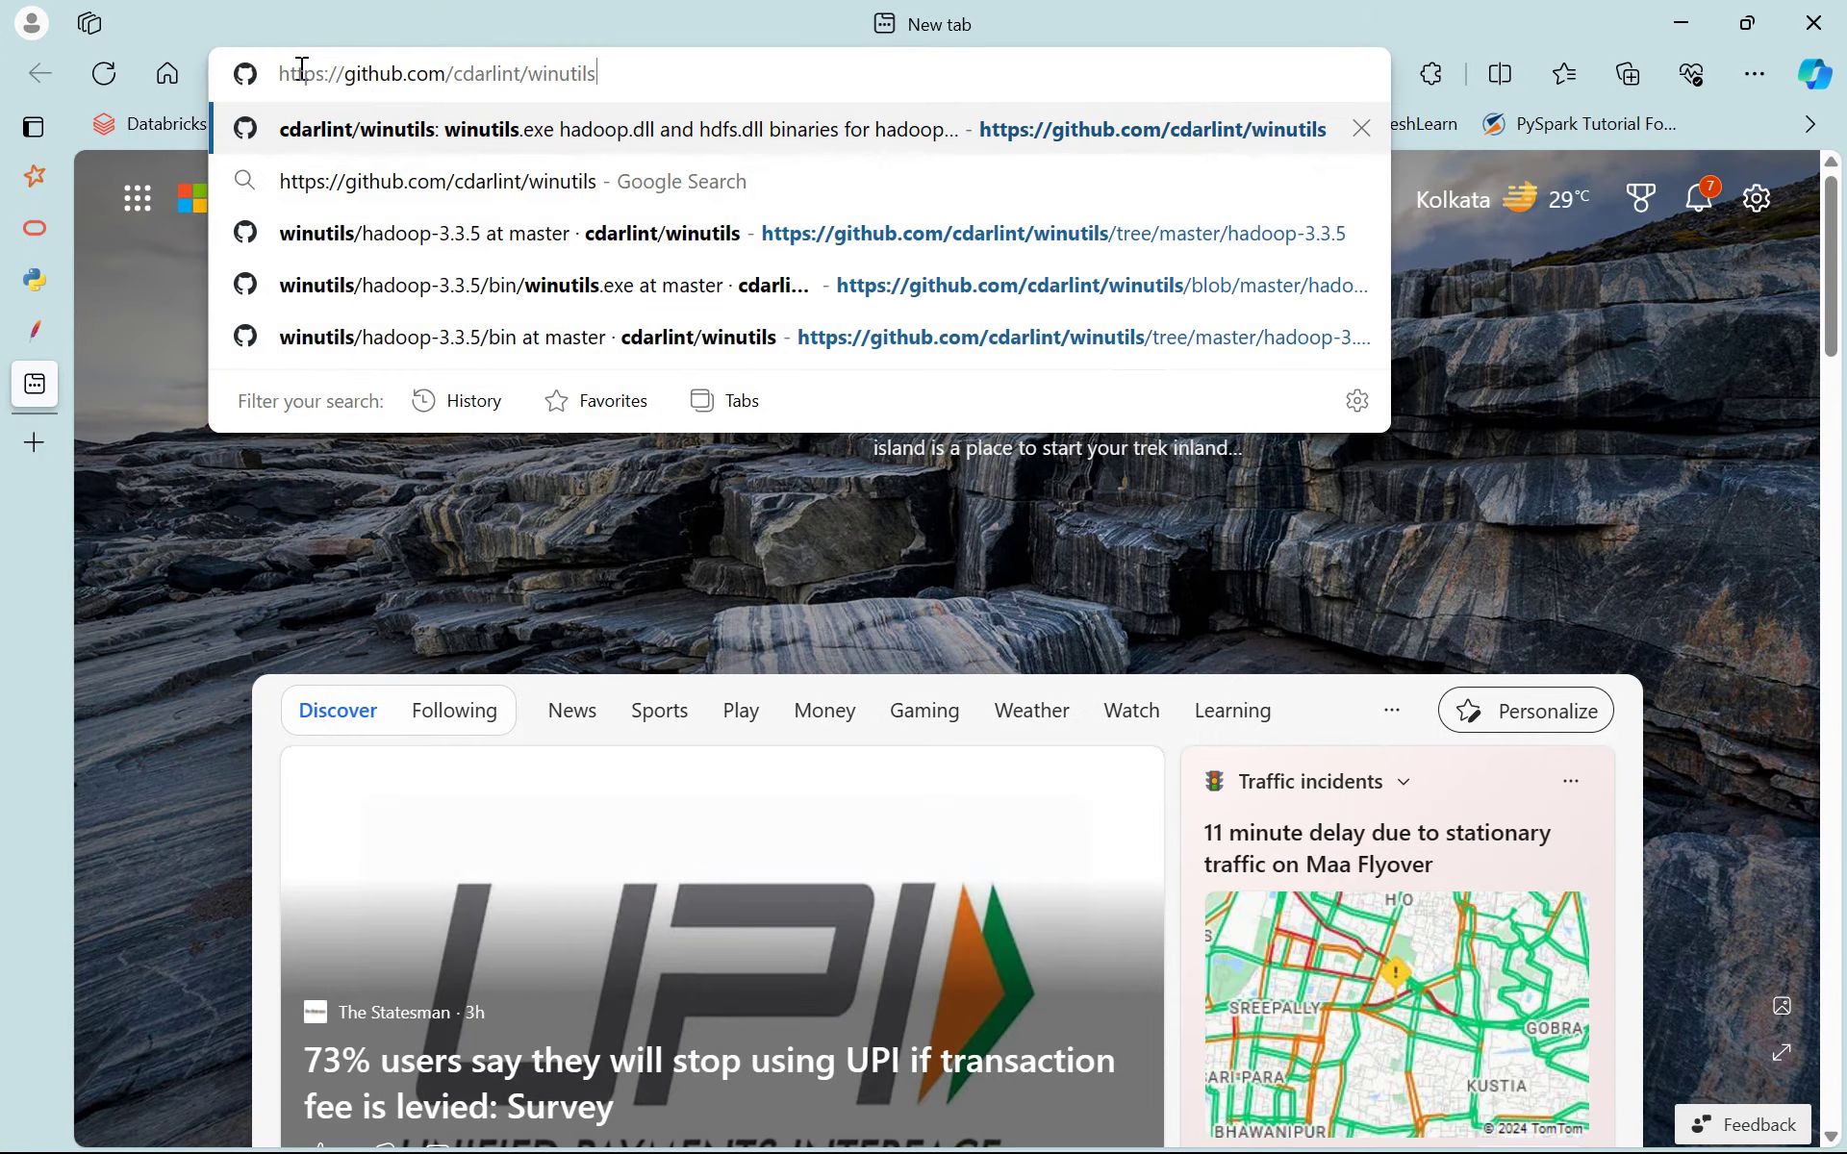
key("Return")
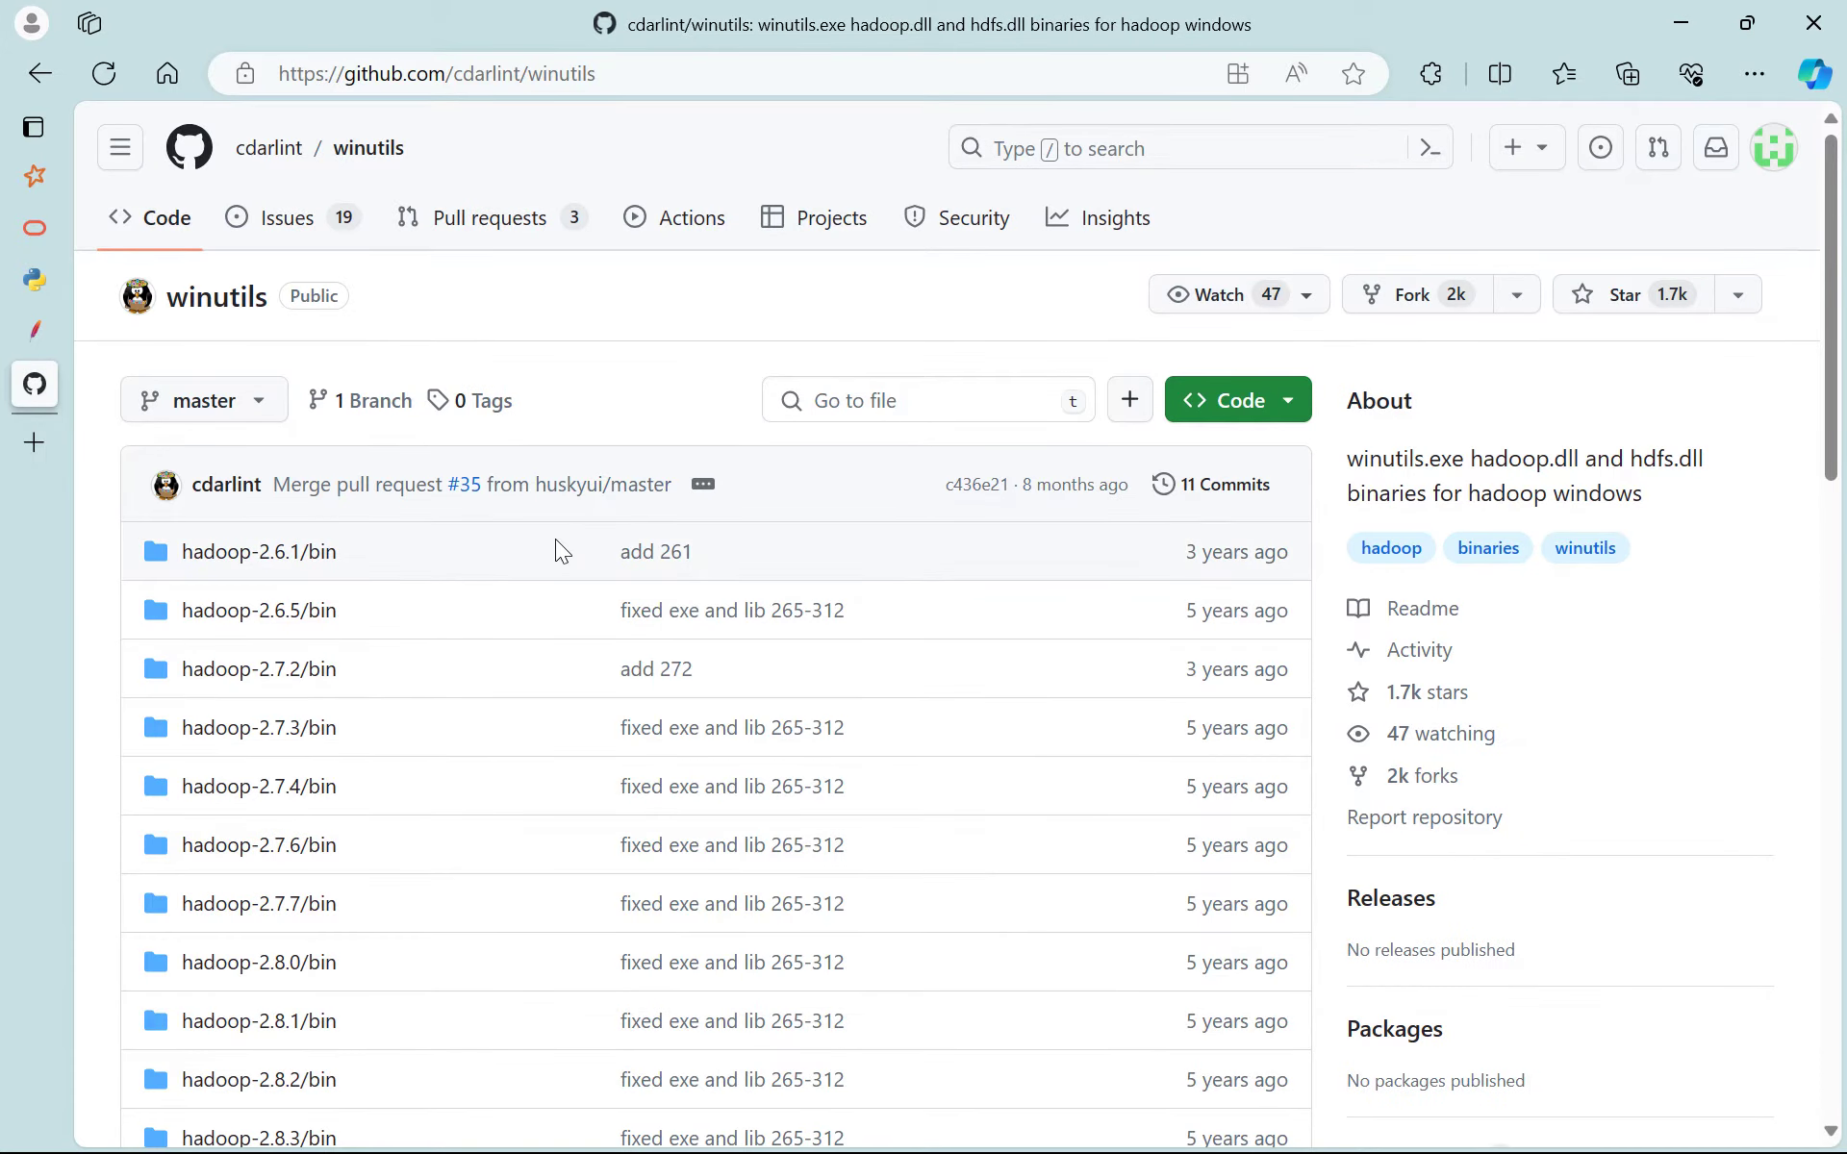
Look through the winutils repository page and show its clone and ZIP download options.
scroll(463, 654, "down", 15)
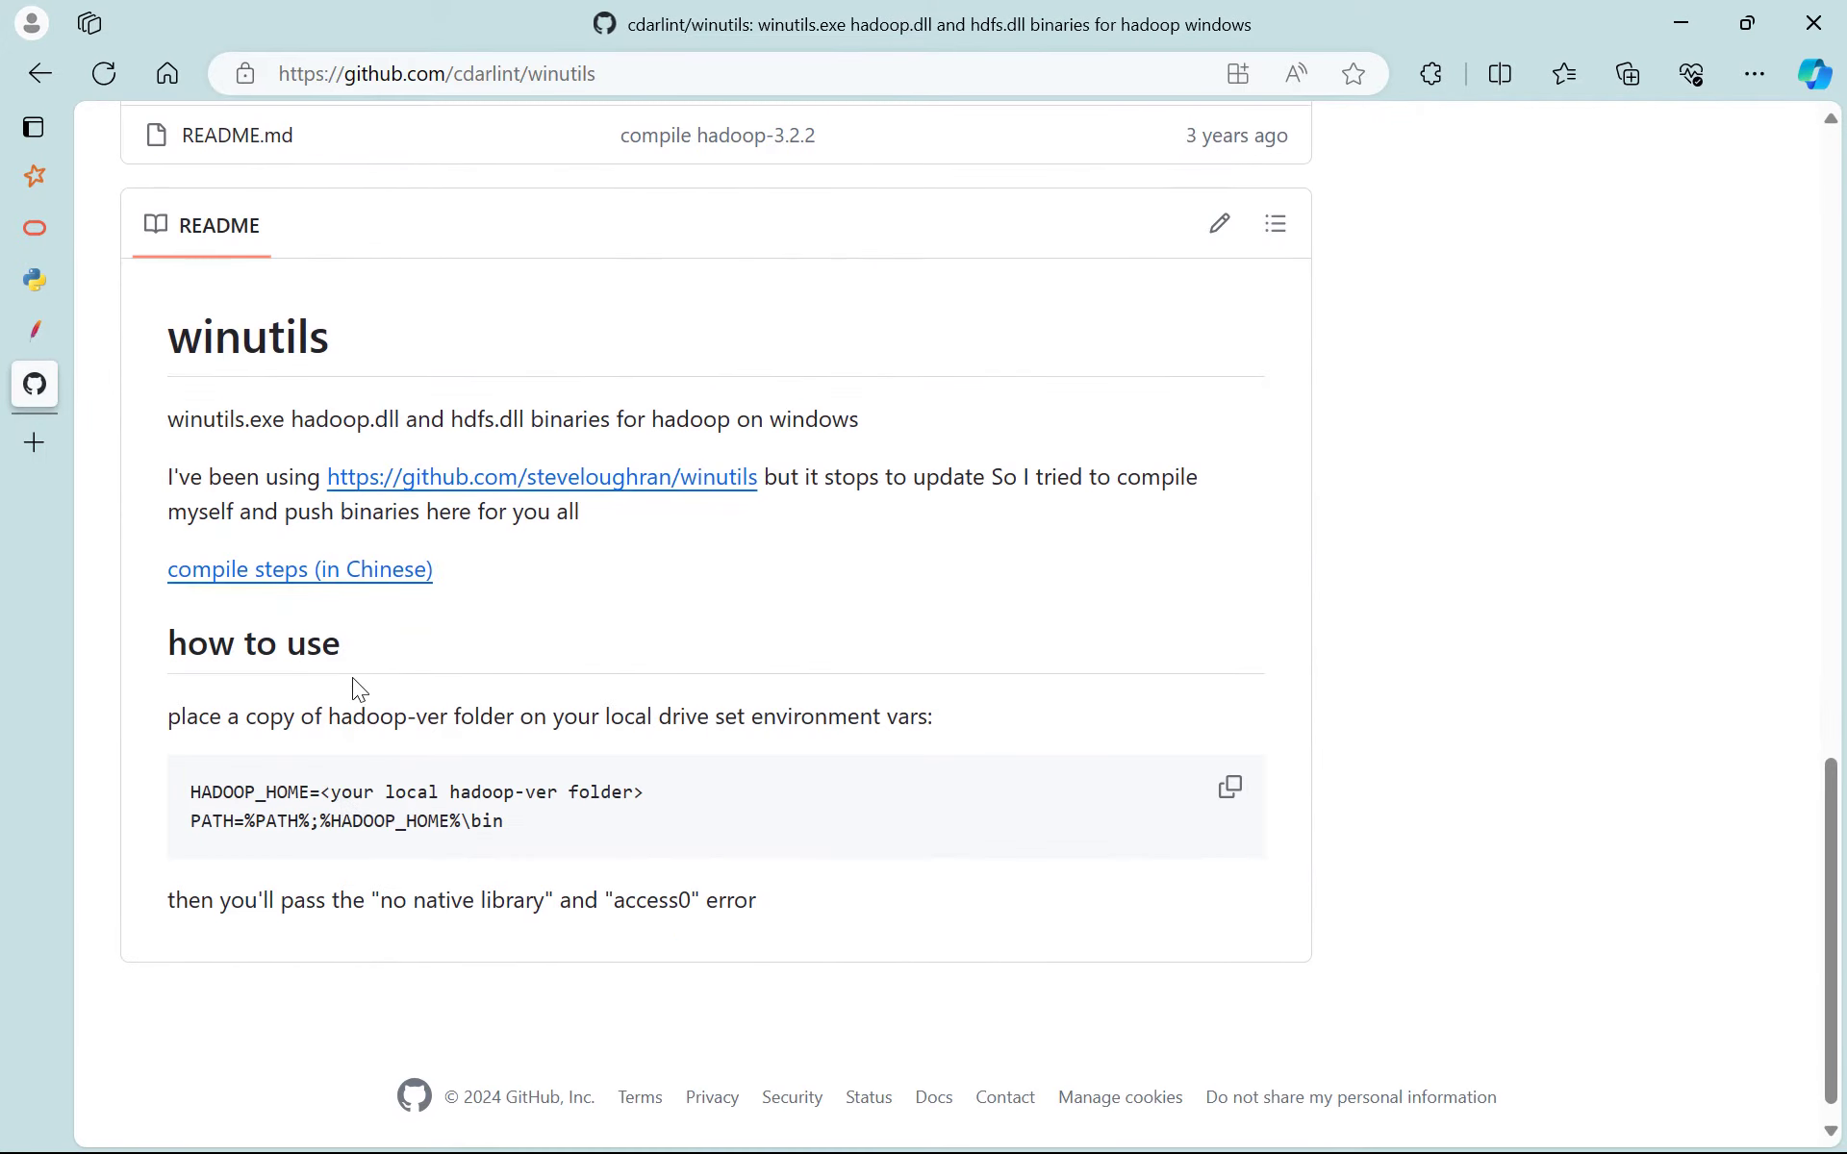
scroll(360, 688, "up", 15)
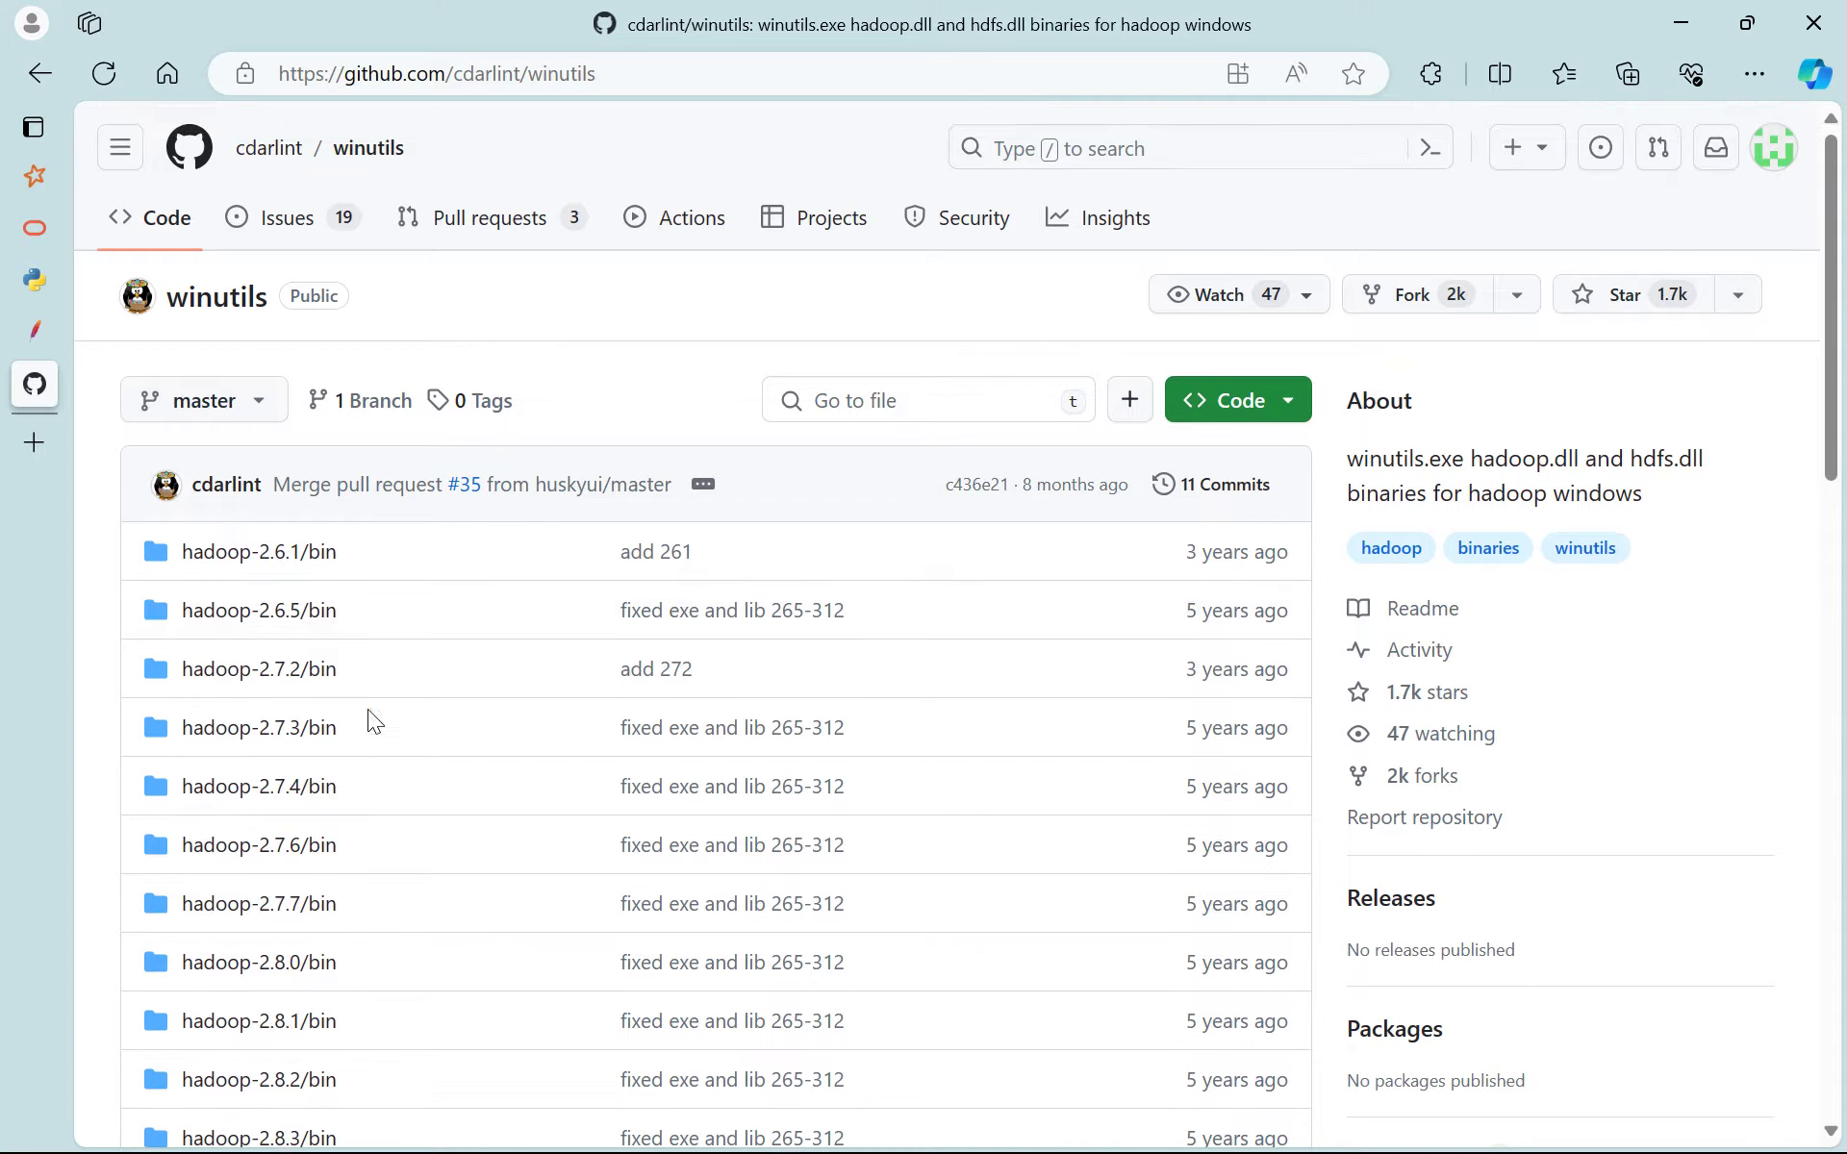
left_click(1270, 411)
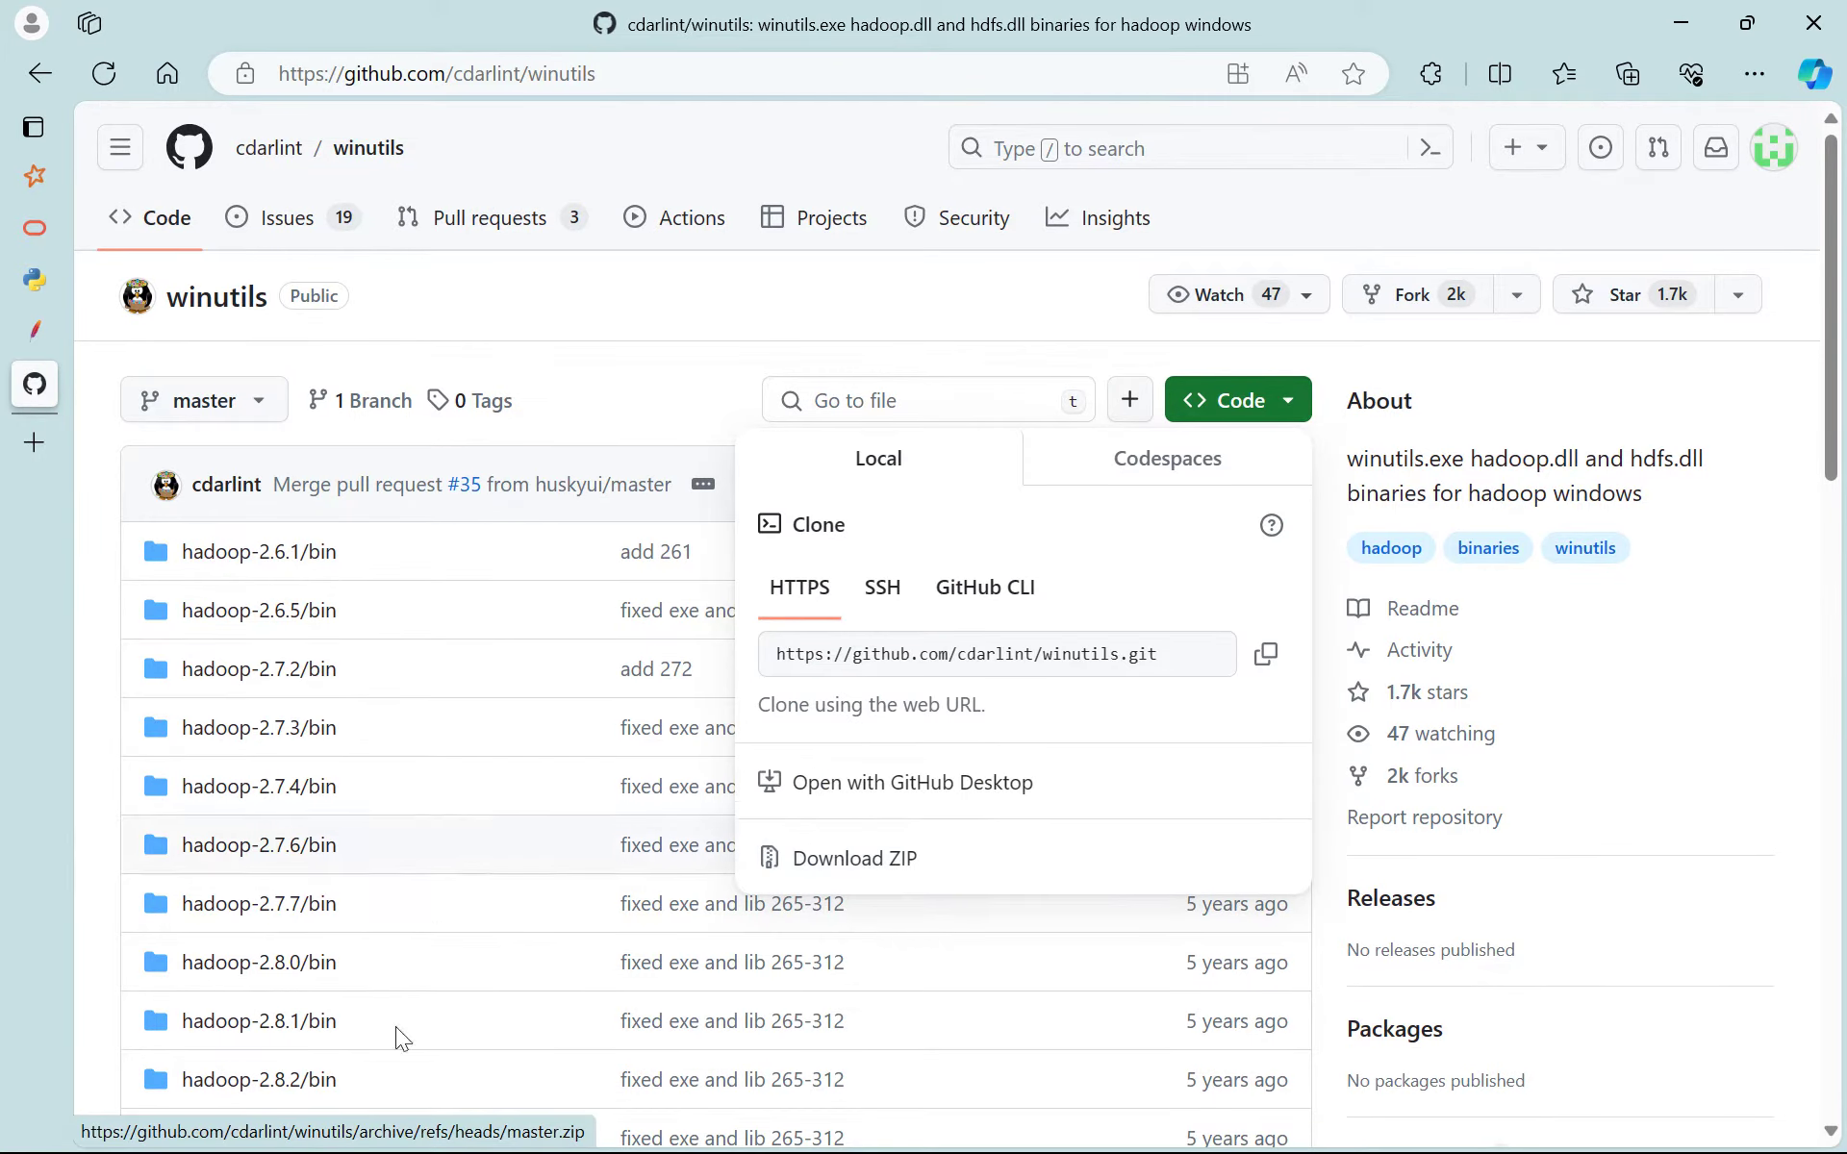
Switch to File Explorer and open the Compressed folder inside Downloads.
left_click(197, 1121)
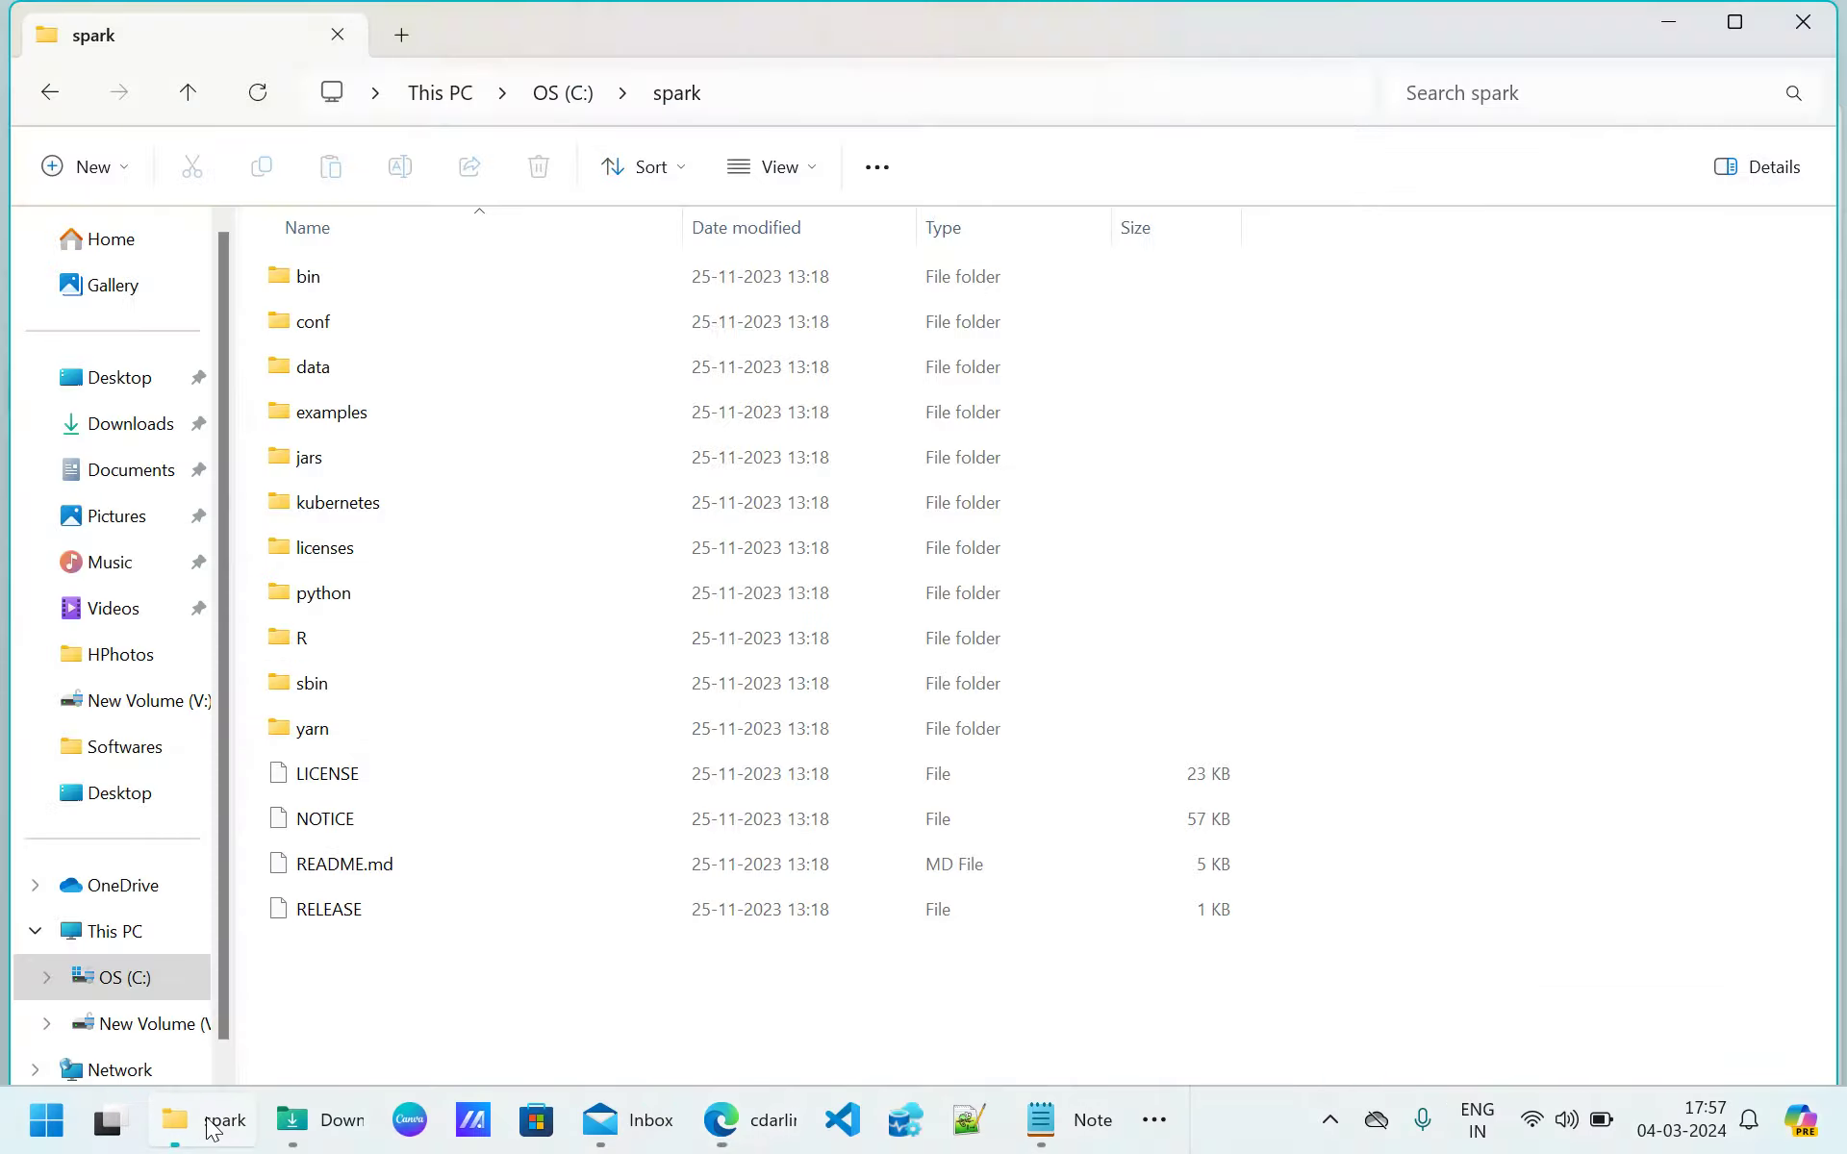
left_click(144, 424)
double_click(343, 357)
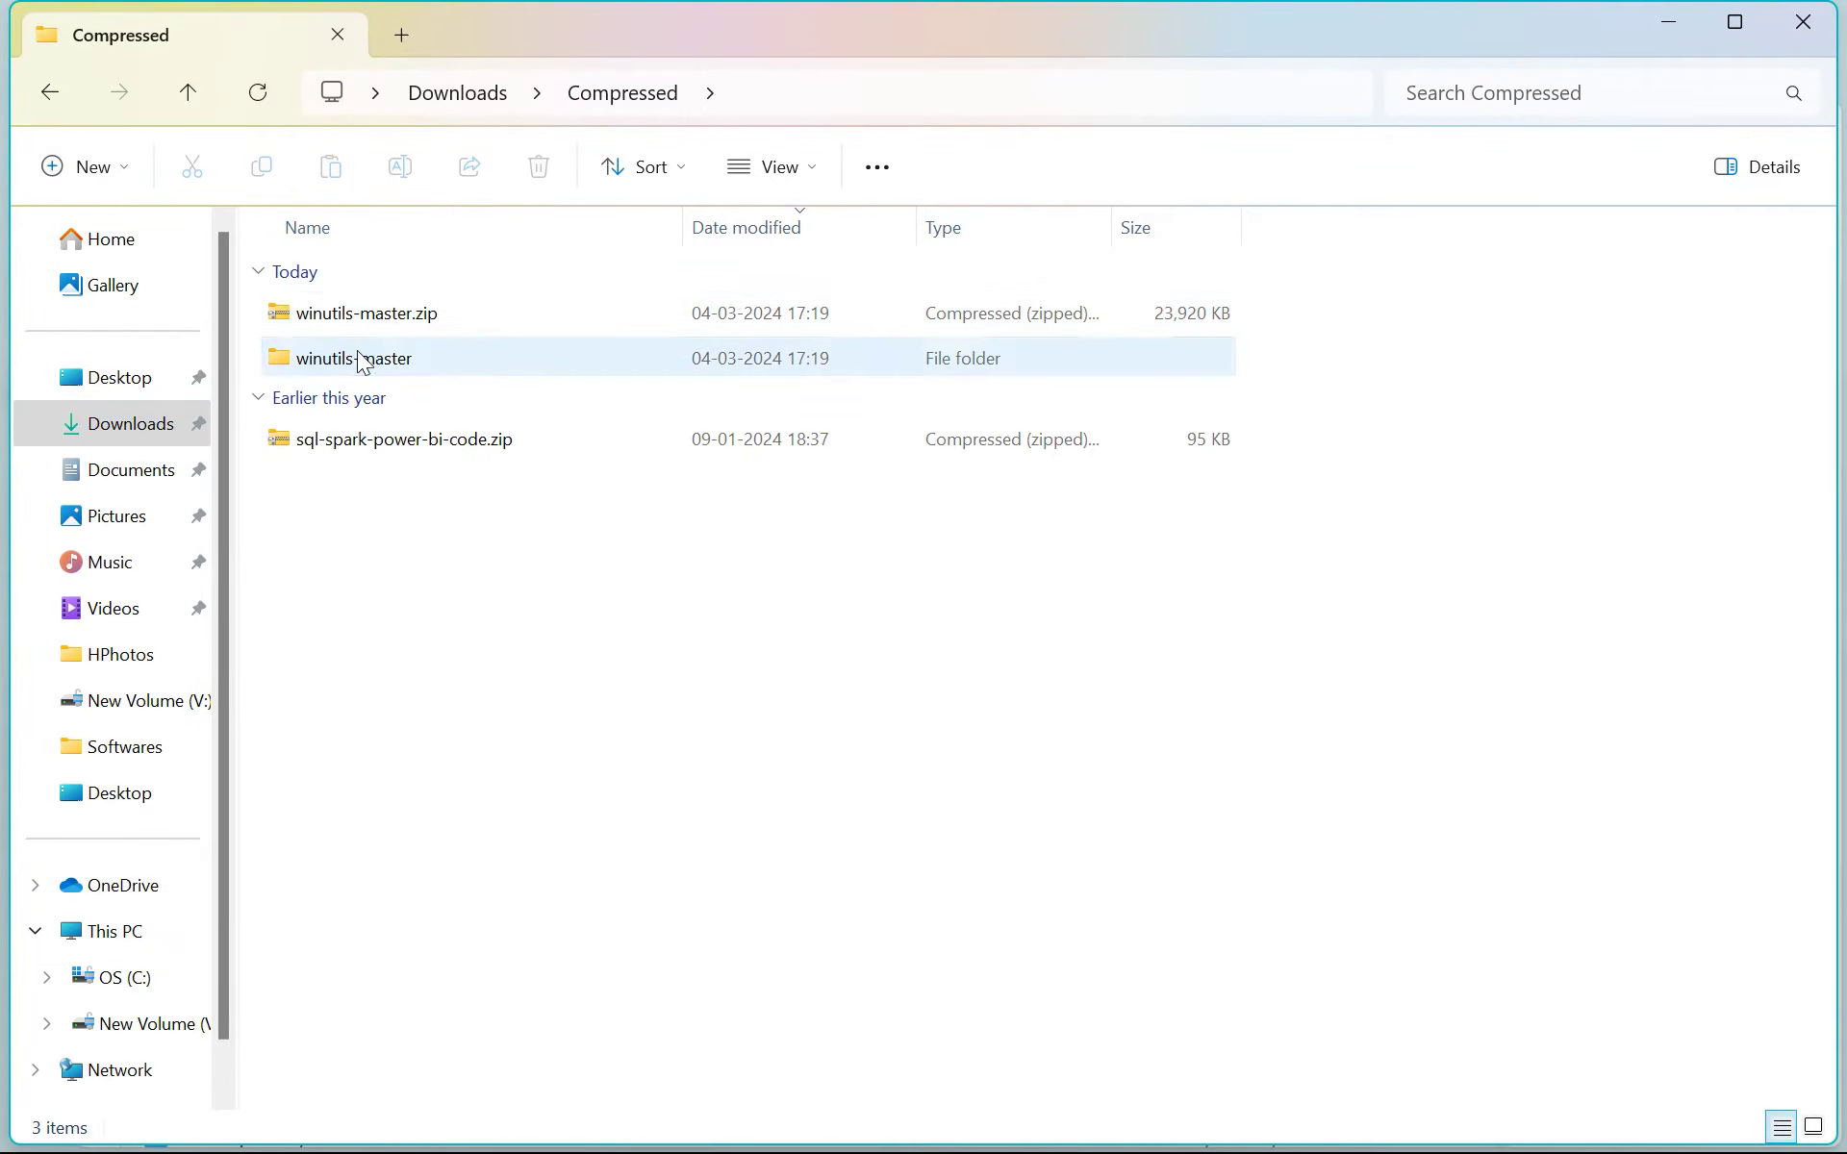
Open the inner winutils-master folder and look through the Hadoop version folders it contains.
double_click(356, 356)
left_click(631, 96)
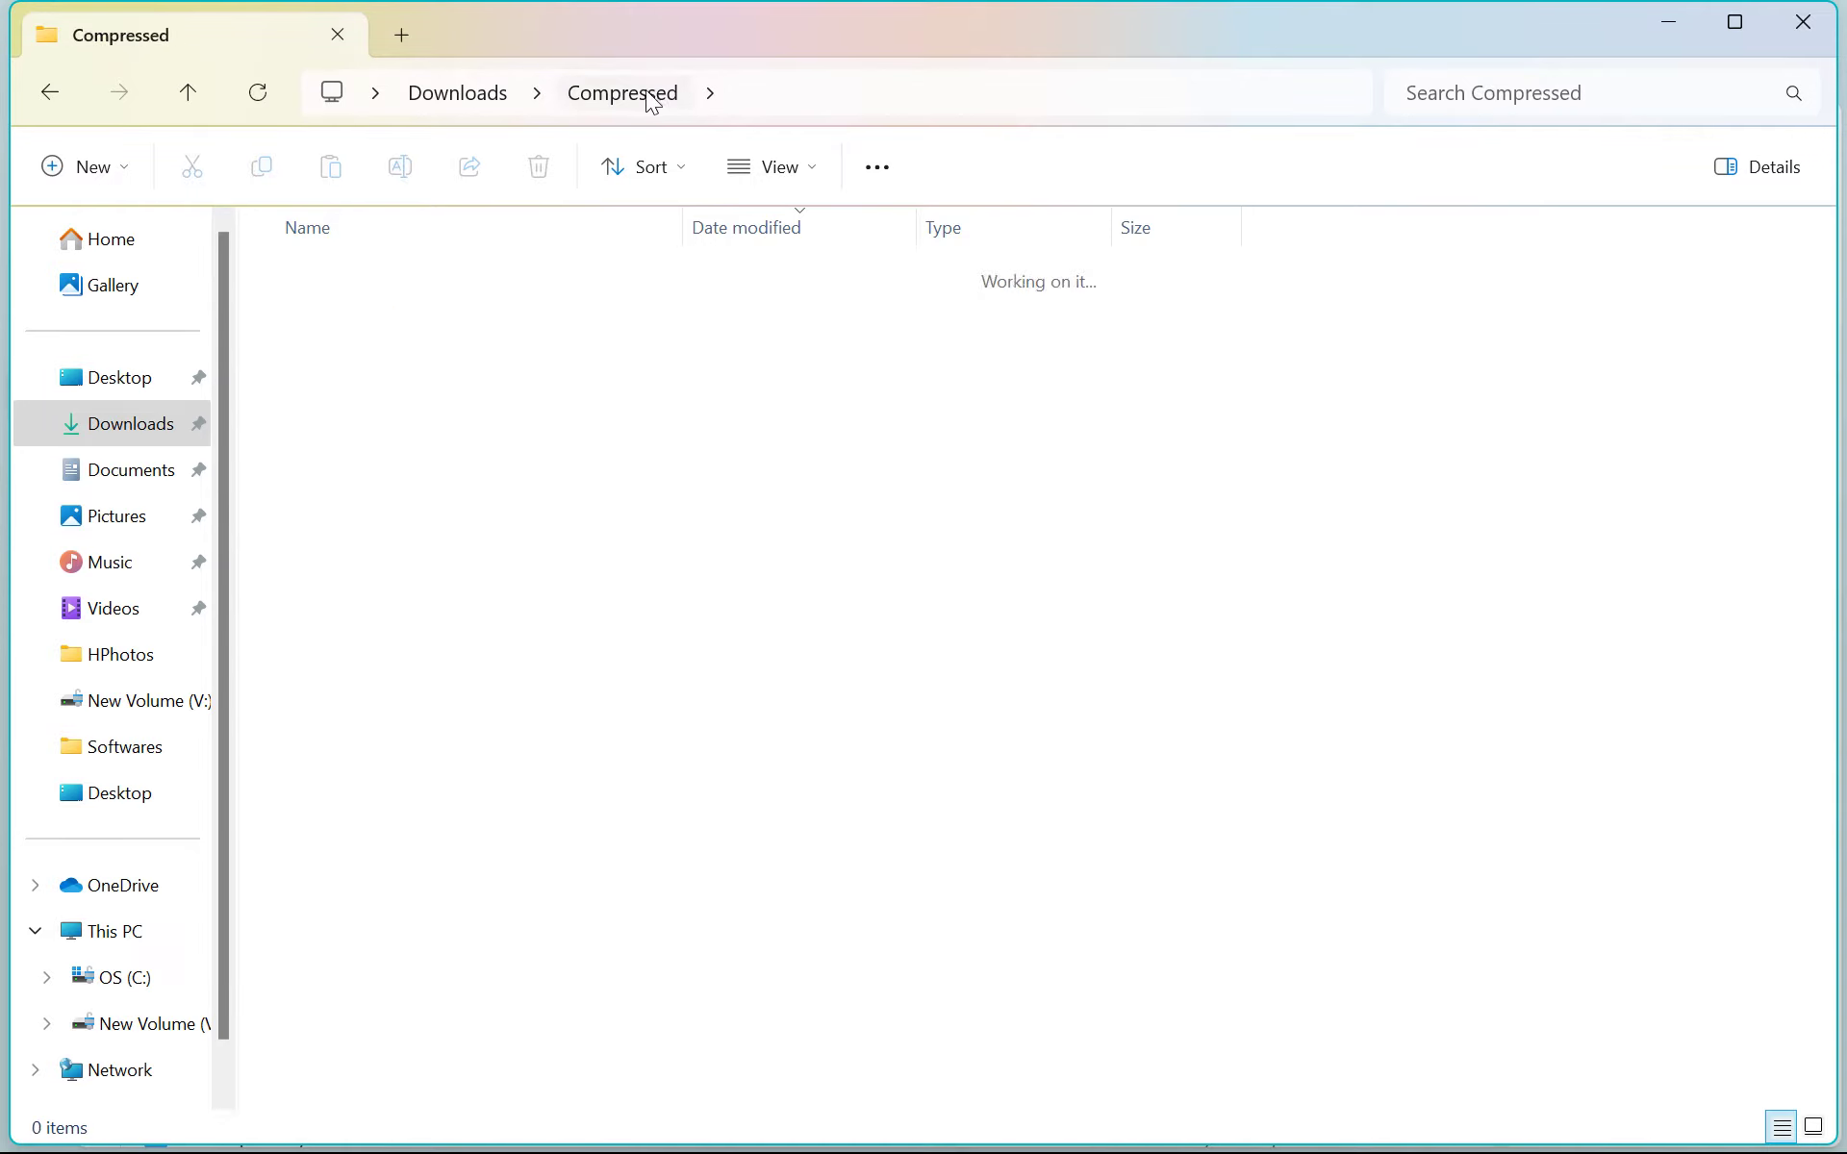
double_click(375, 370)
double_click(372, 324)
scroll(354, 979, "down", 3)
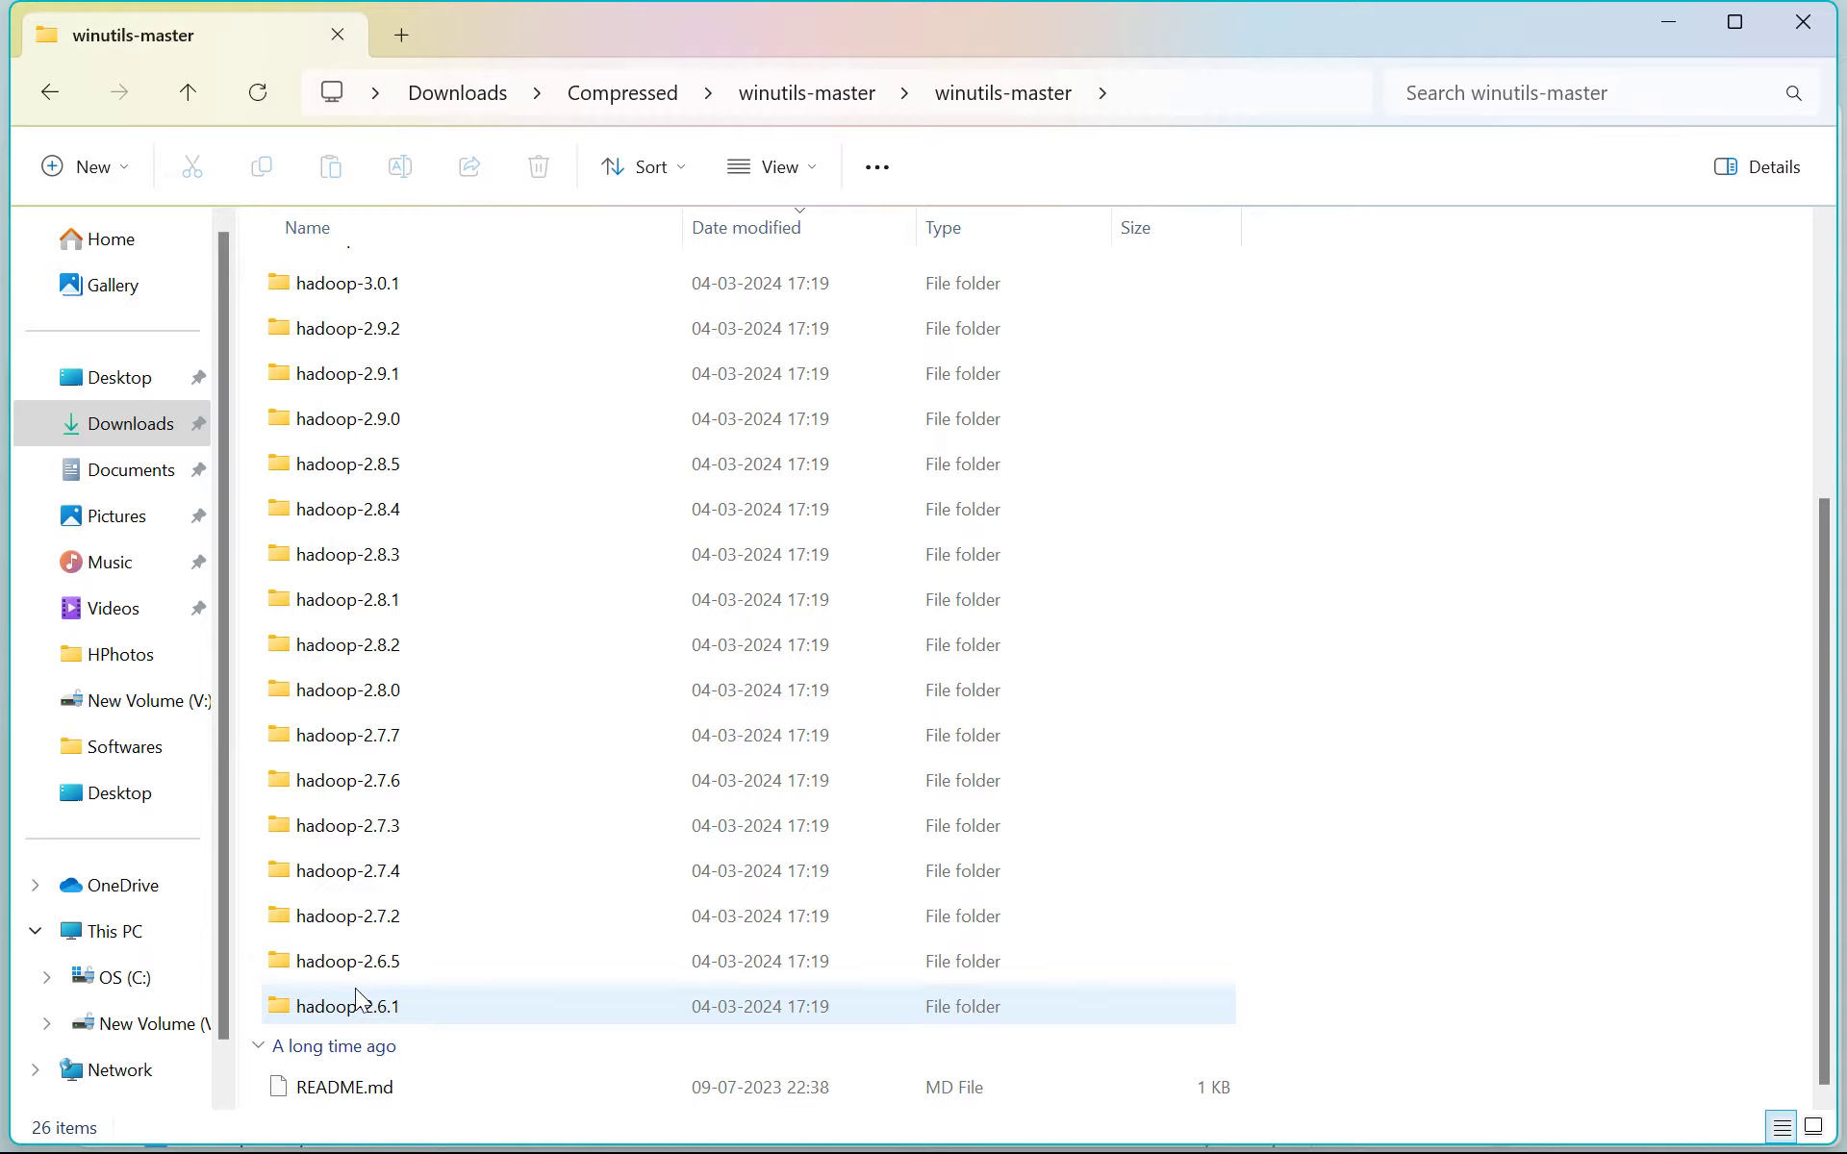
scroll(421, 827, "up", 3)
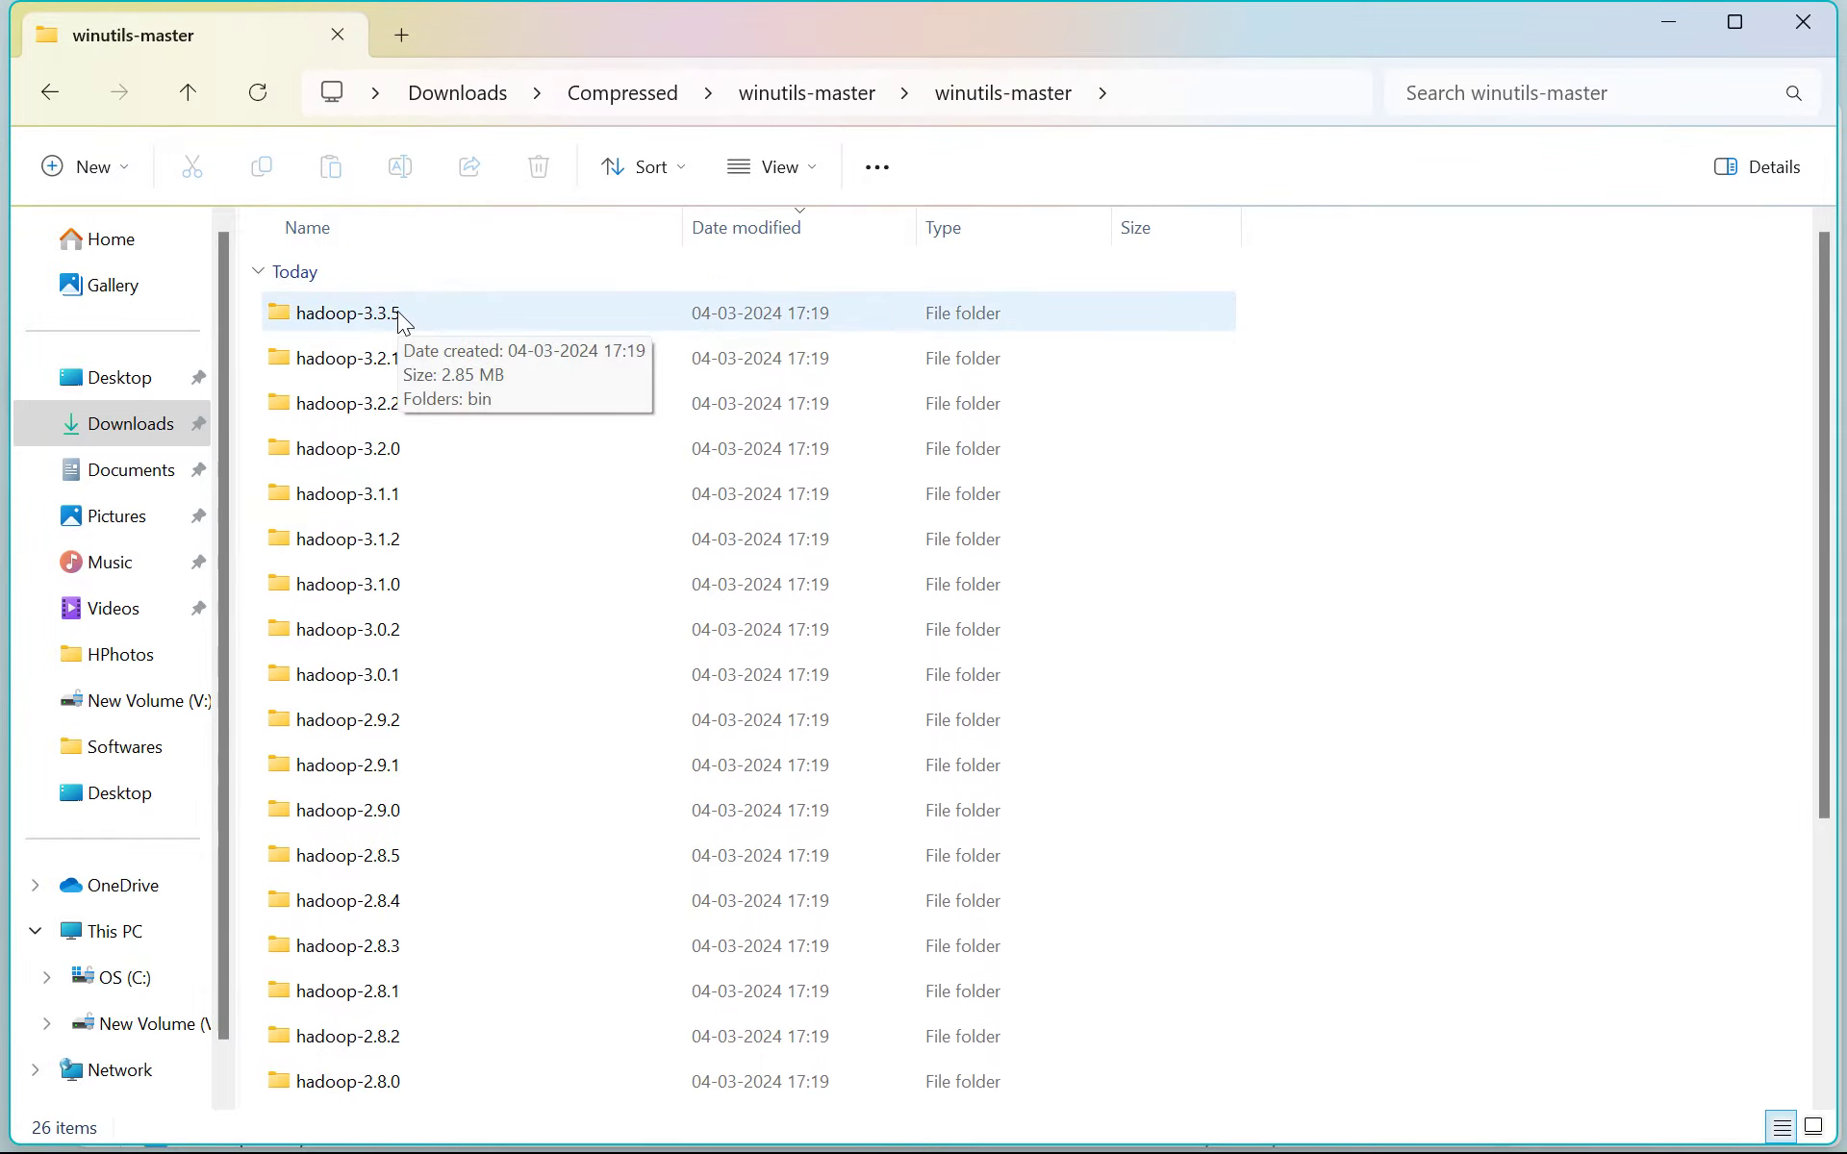
Return to the Downloads folder and check the Hadoop version in the Spark archive's file name.
mouse_move(192, 1145)
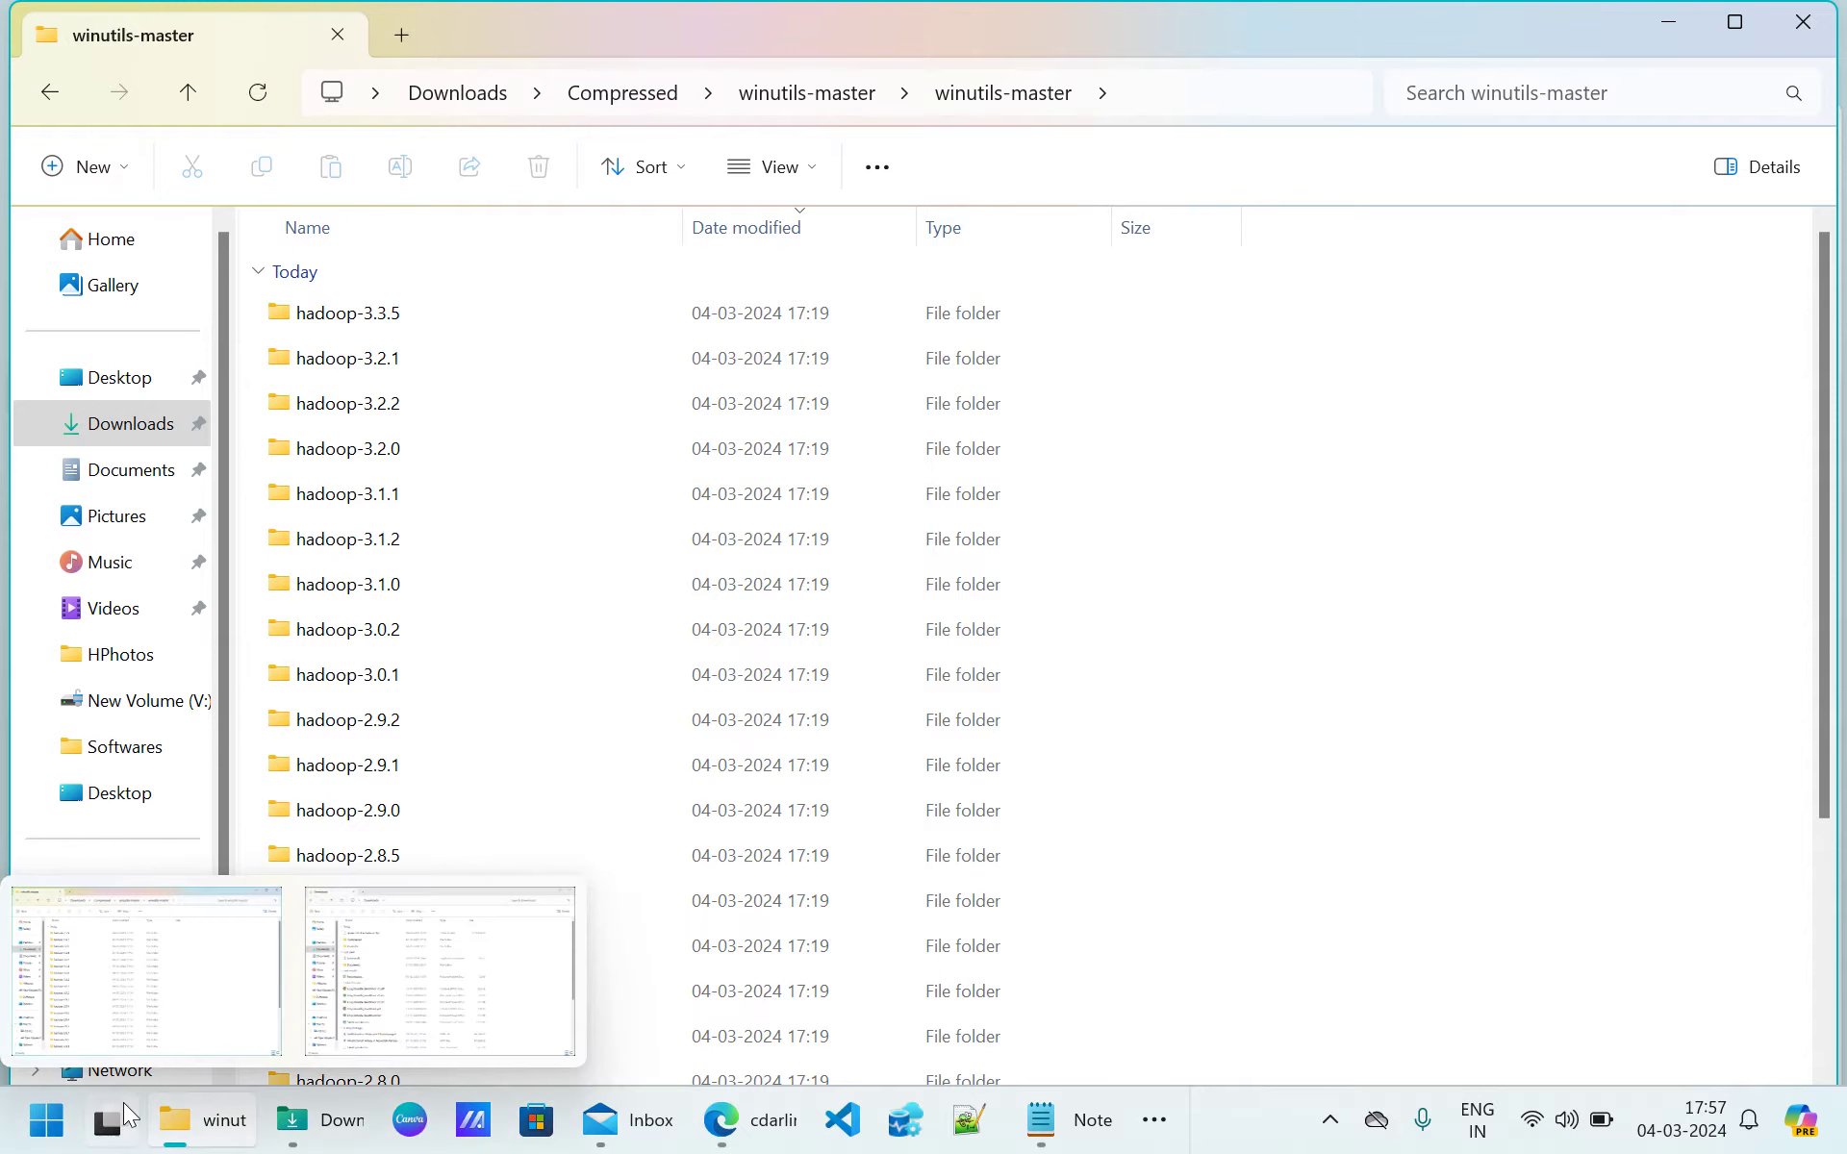
left_click(138, 441)
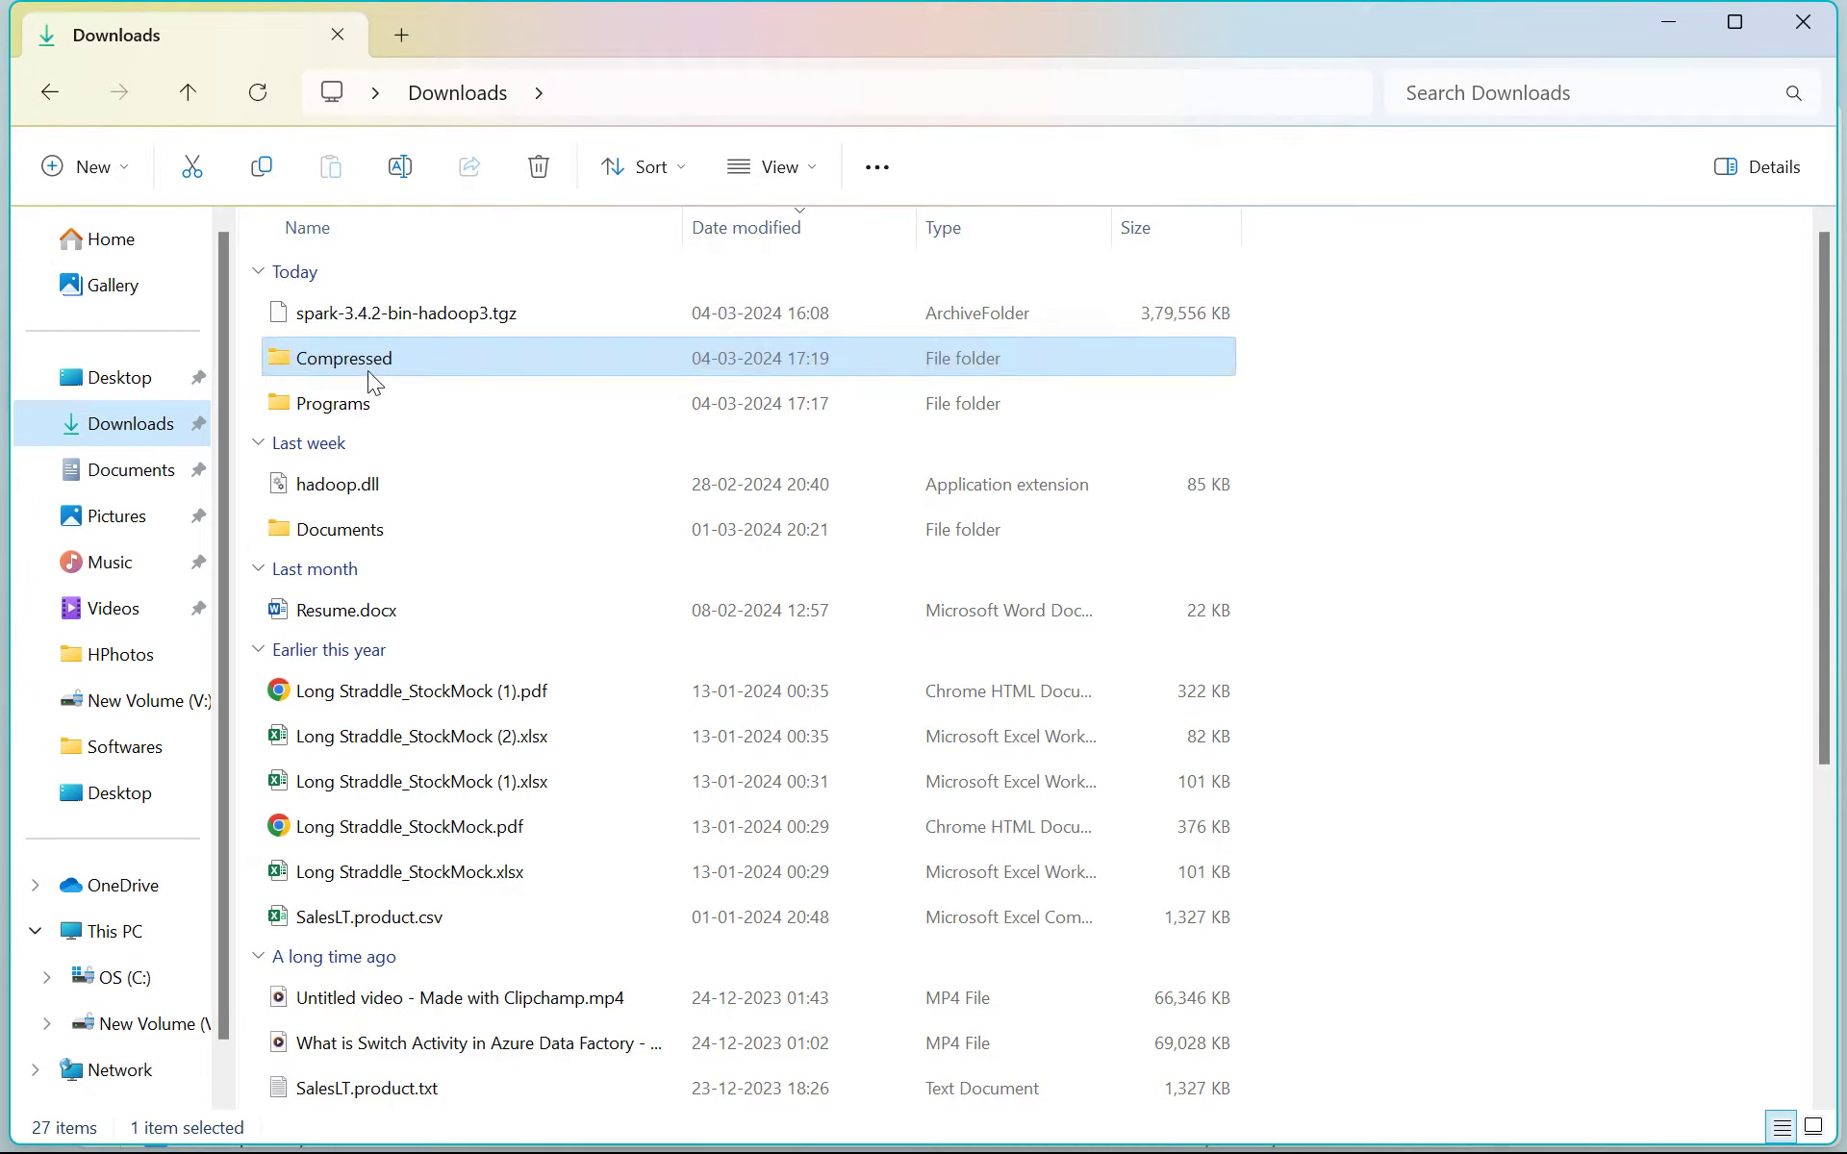
mouse_move(381, 324)
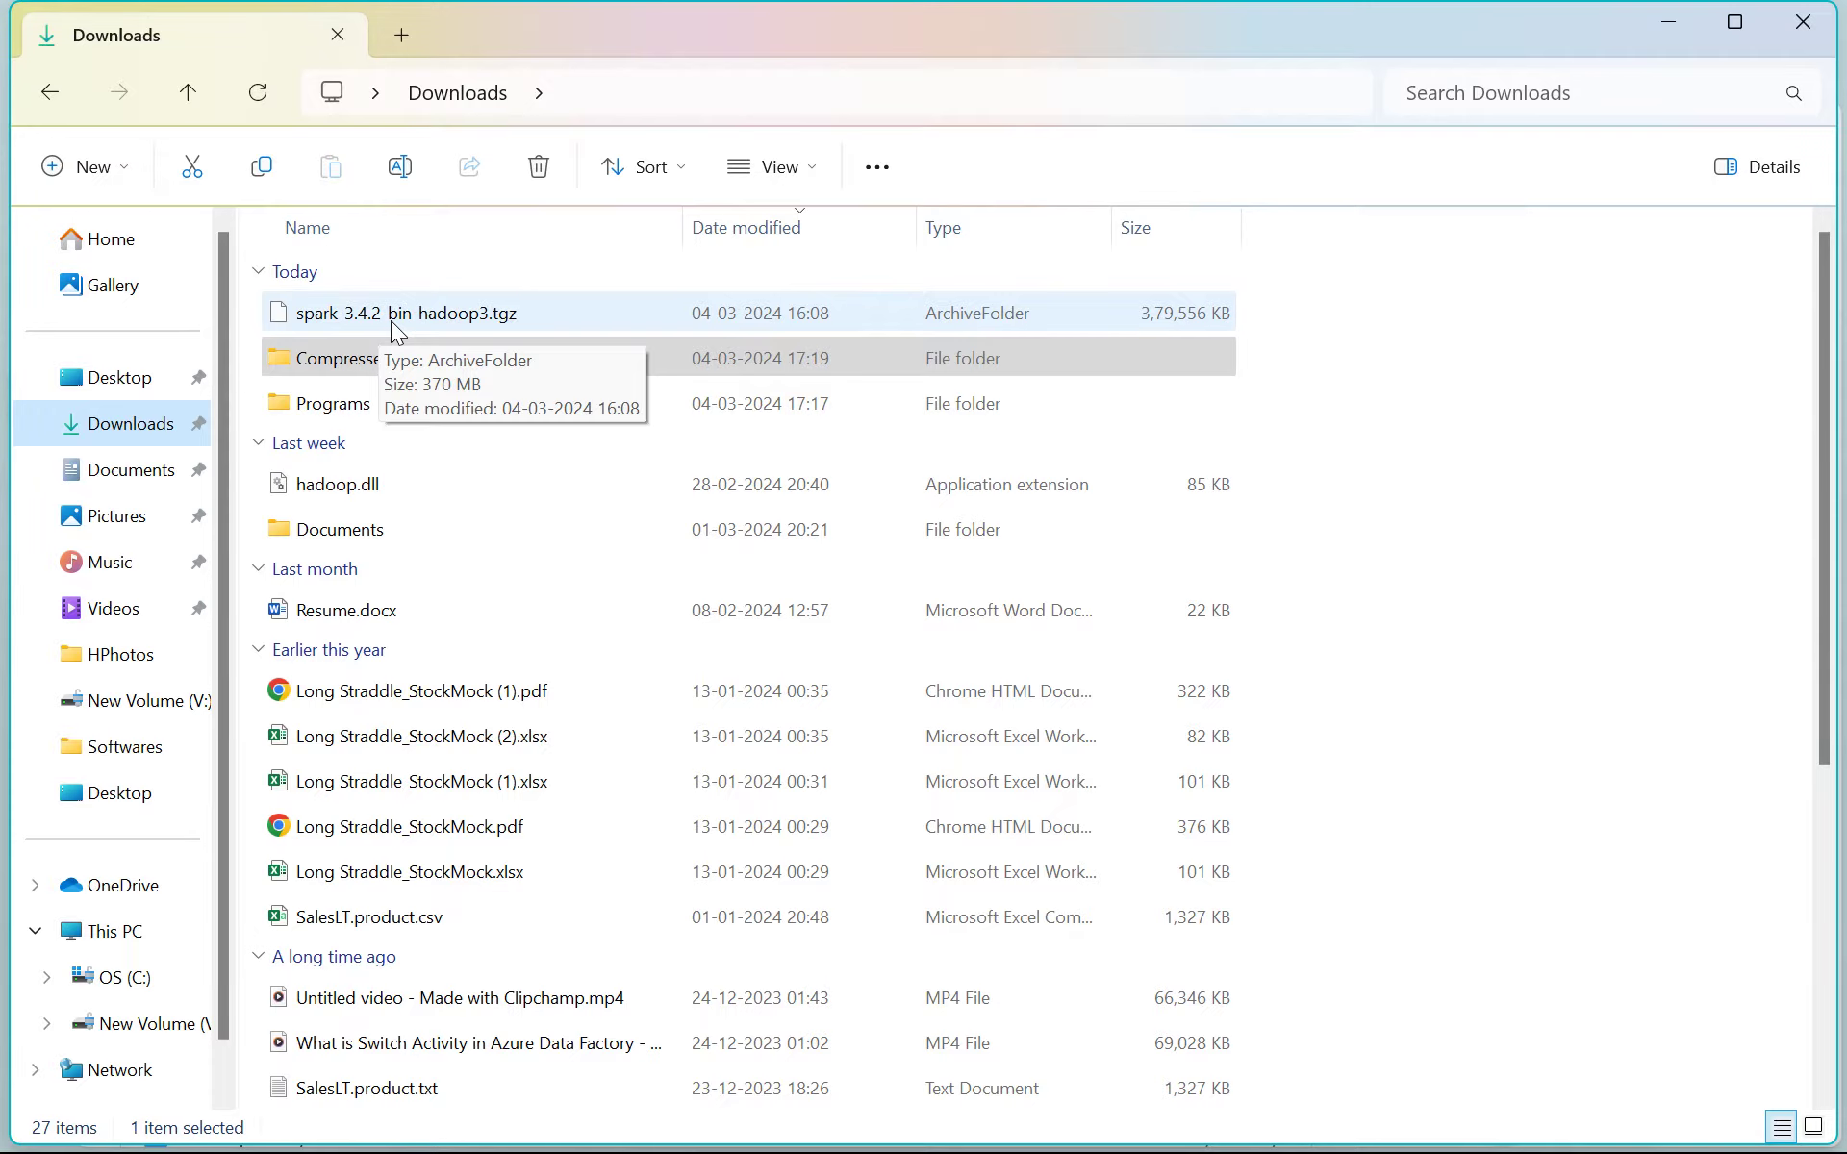
Copy winutils.exe from the hadoop-3.3.5\bin folder of the extracted winutils-master download.
left_click(332, 365)
double_click(328, 362)
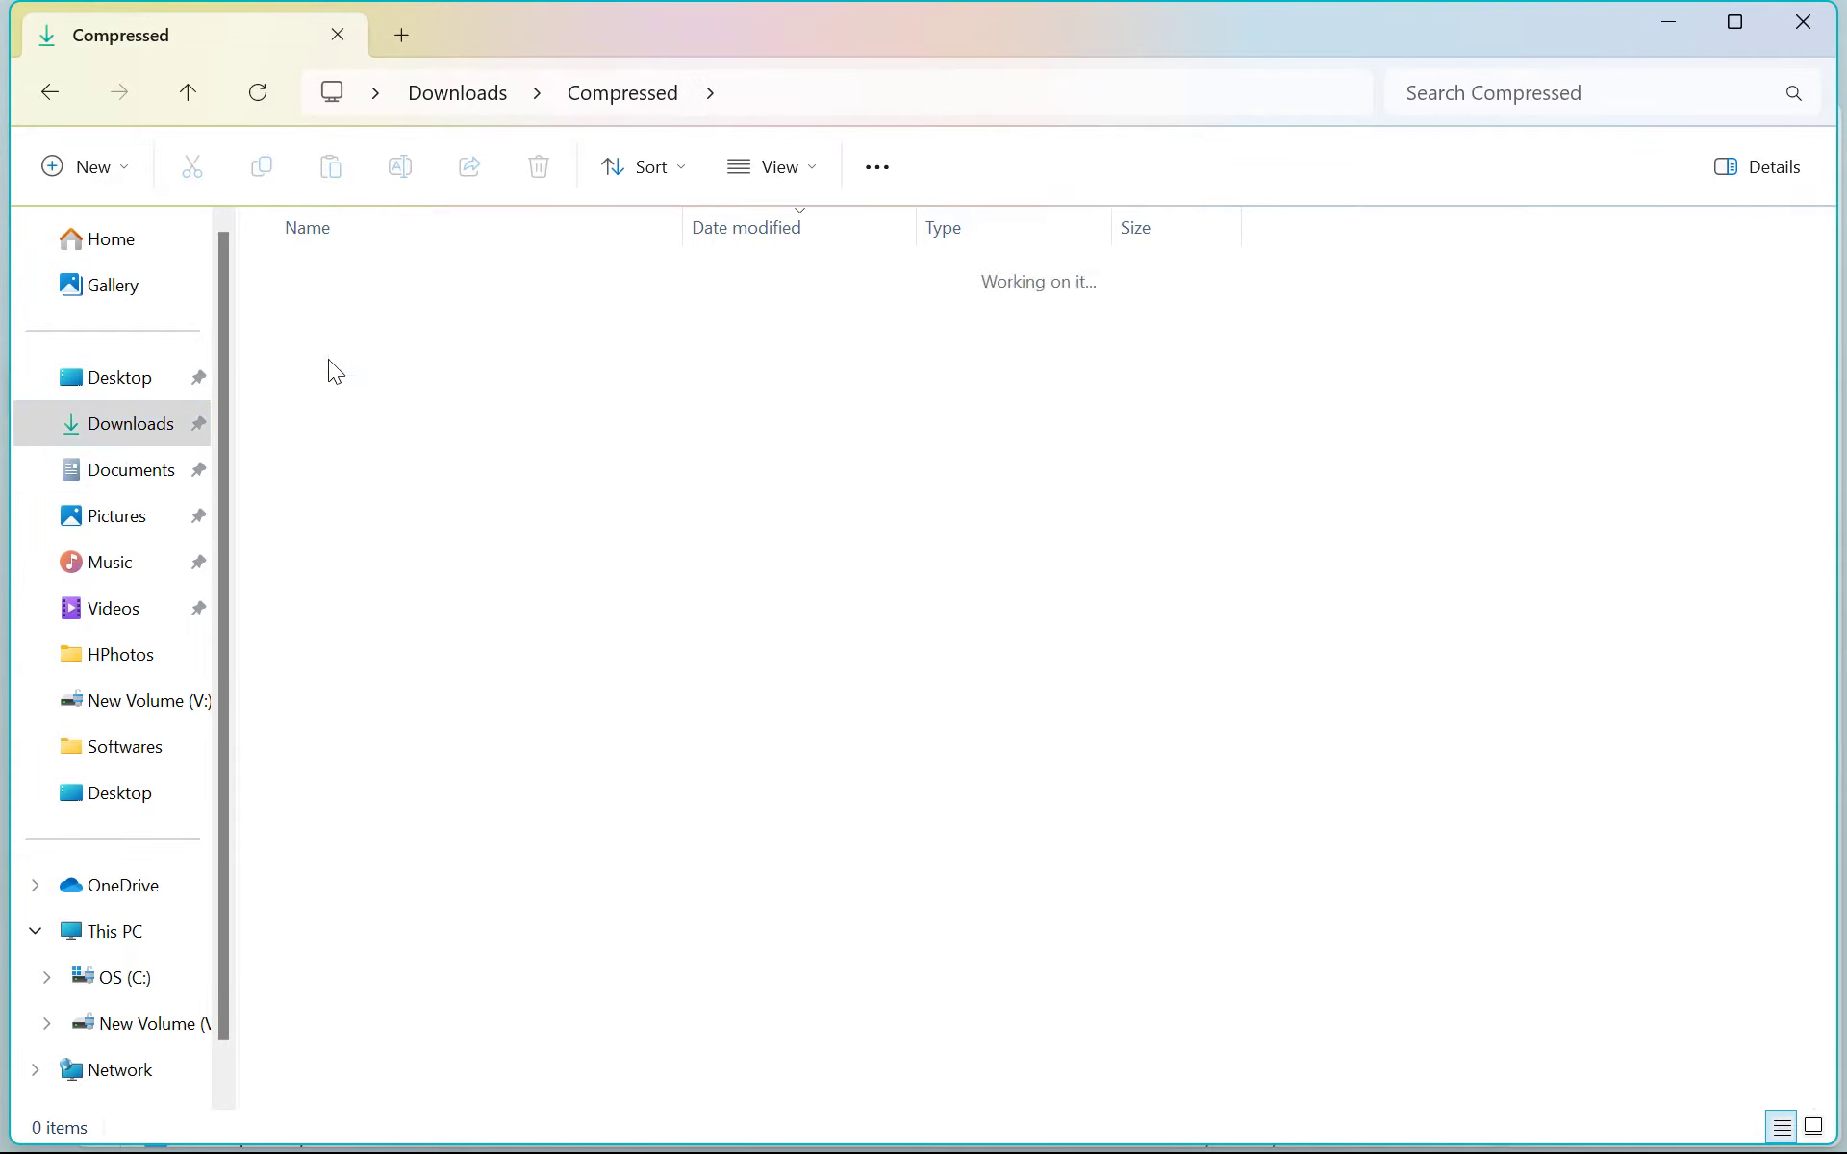
double_click(332, 356)
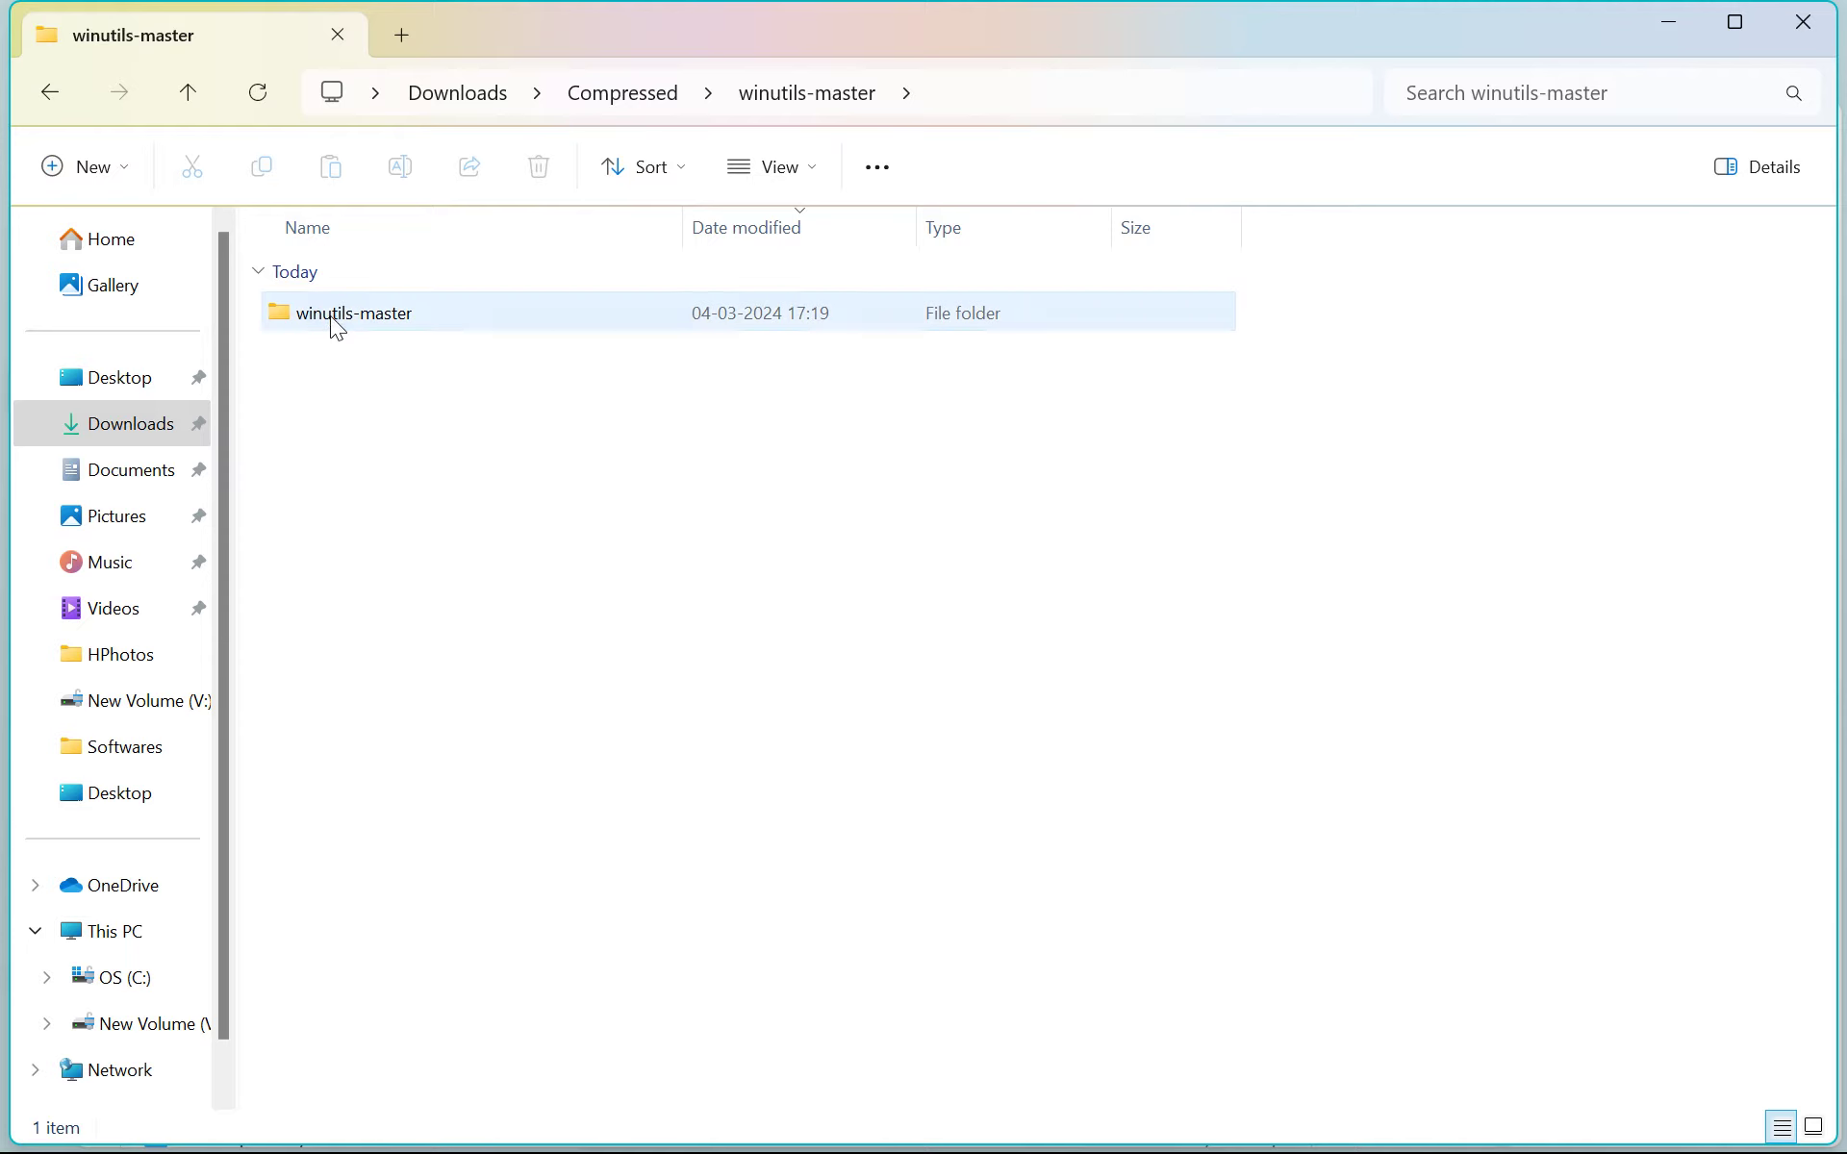
double_click(331, 315)
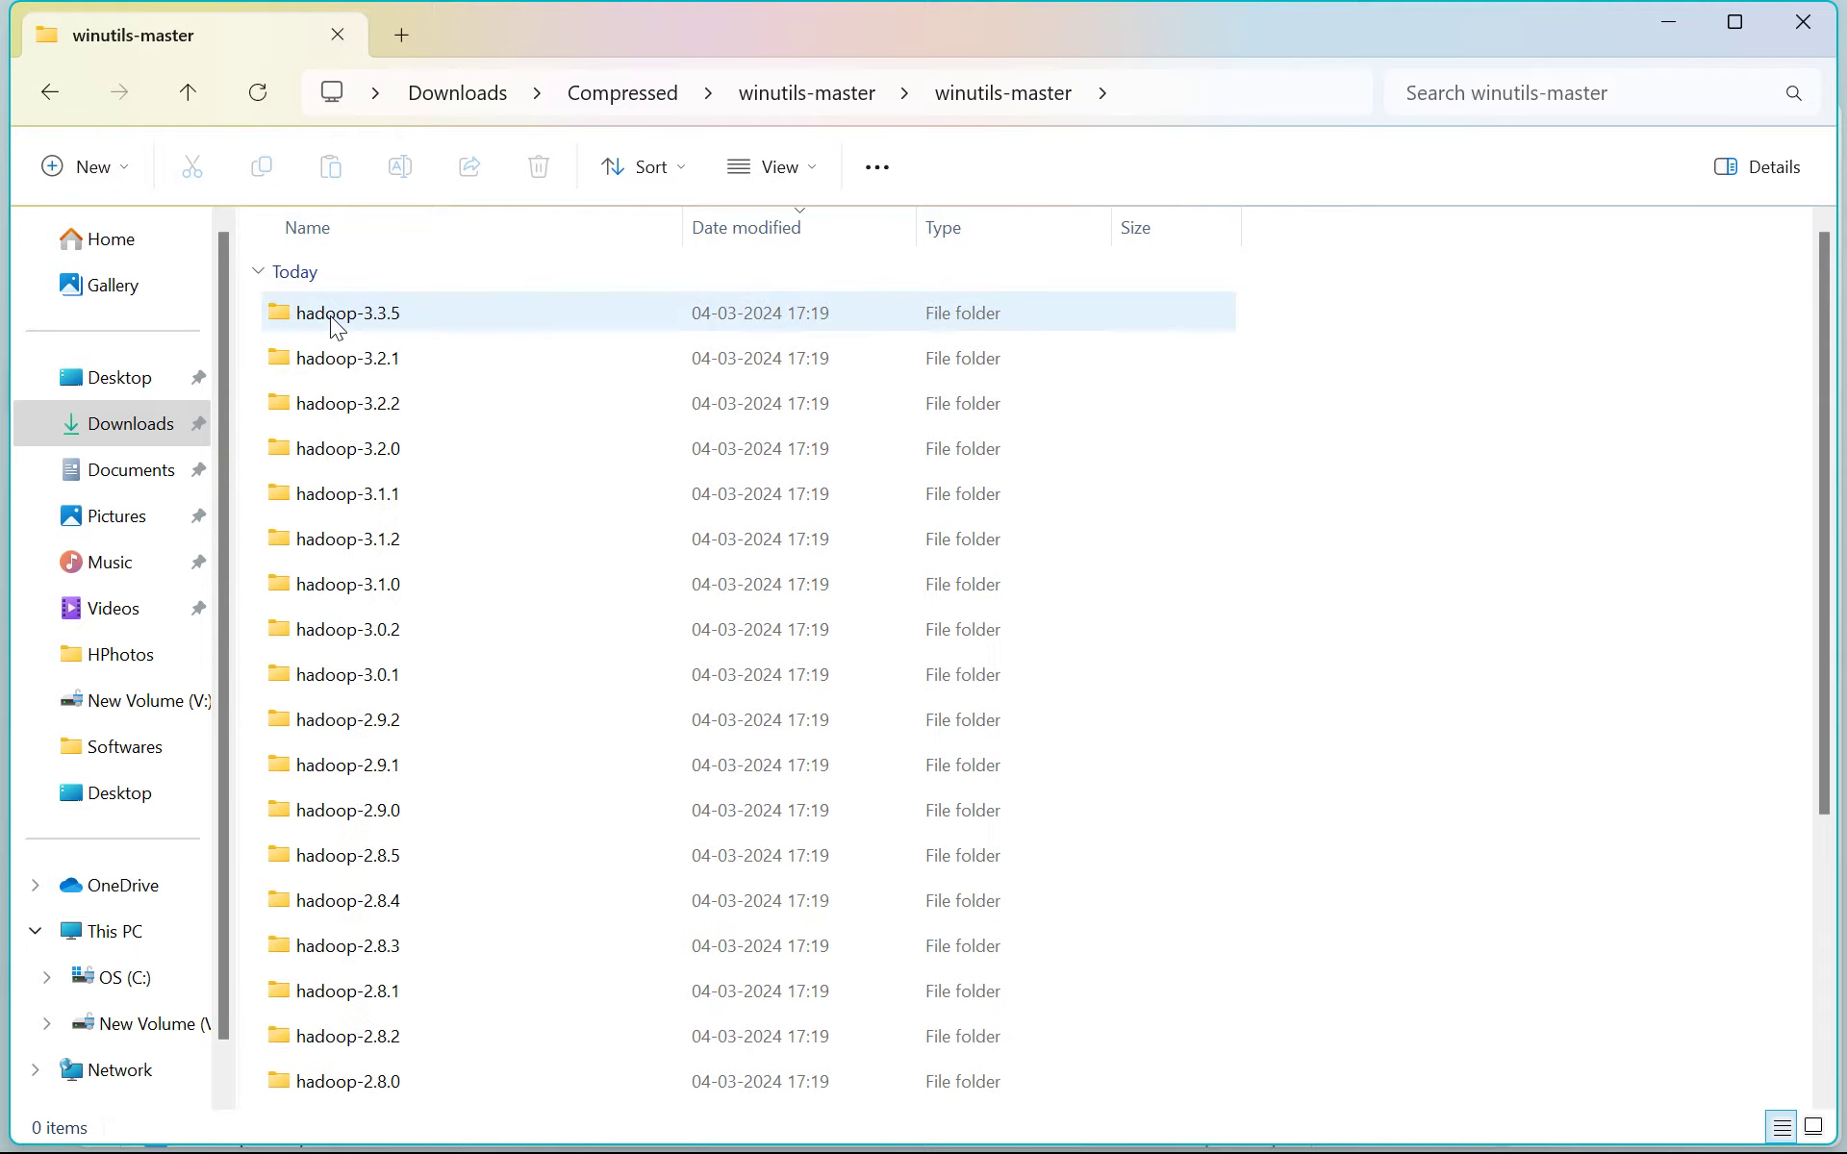
double_click(437, 304)
left_click(382, 306)
double_click(382, 306)
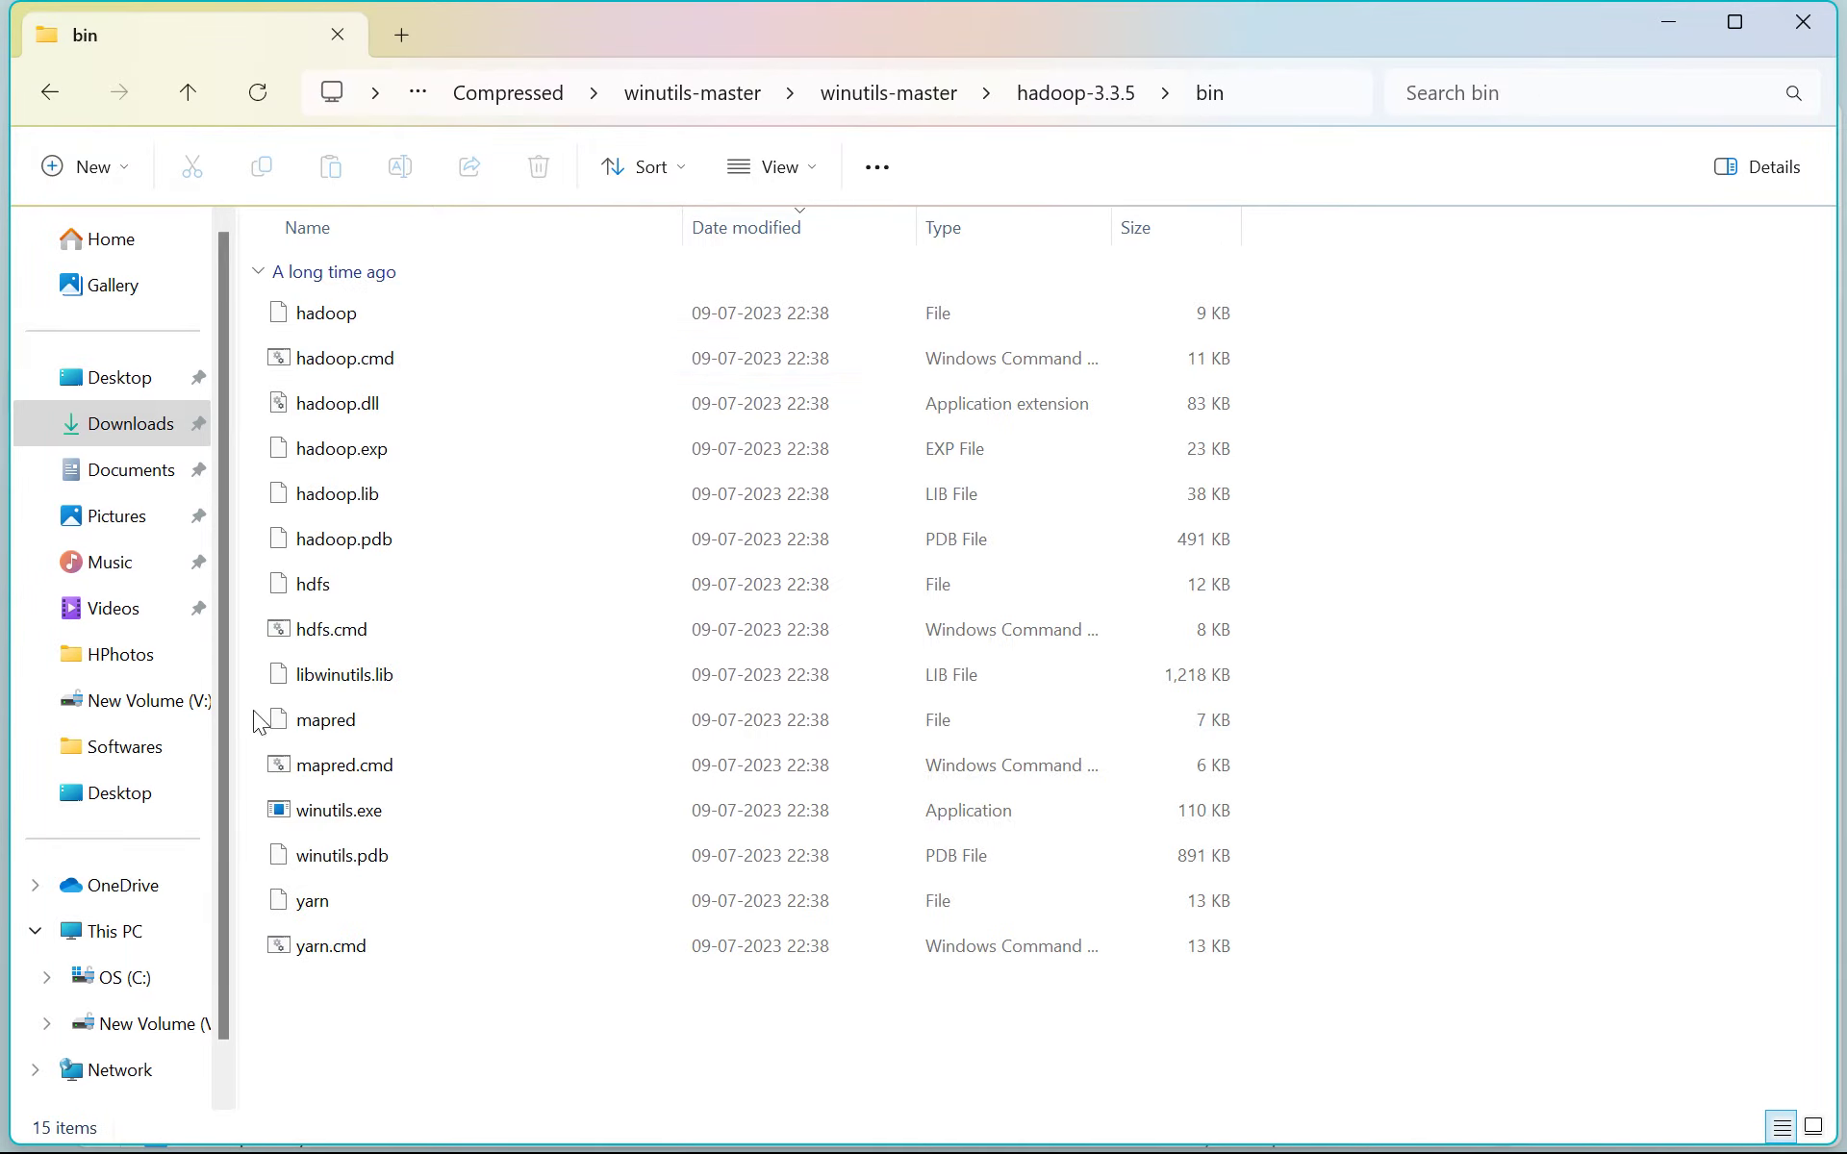
left_click(354, 816)
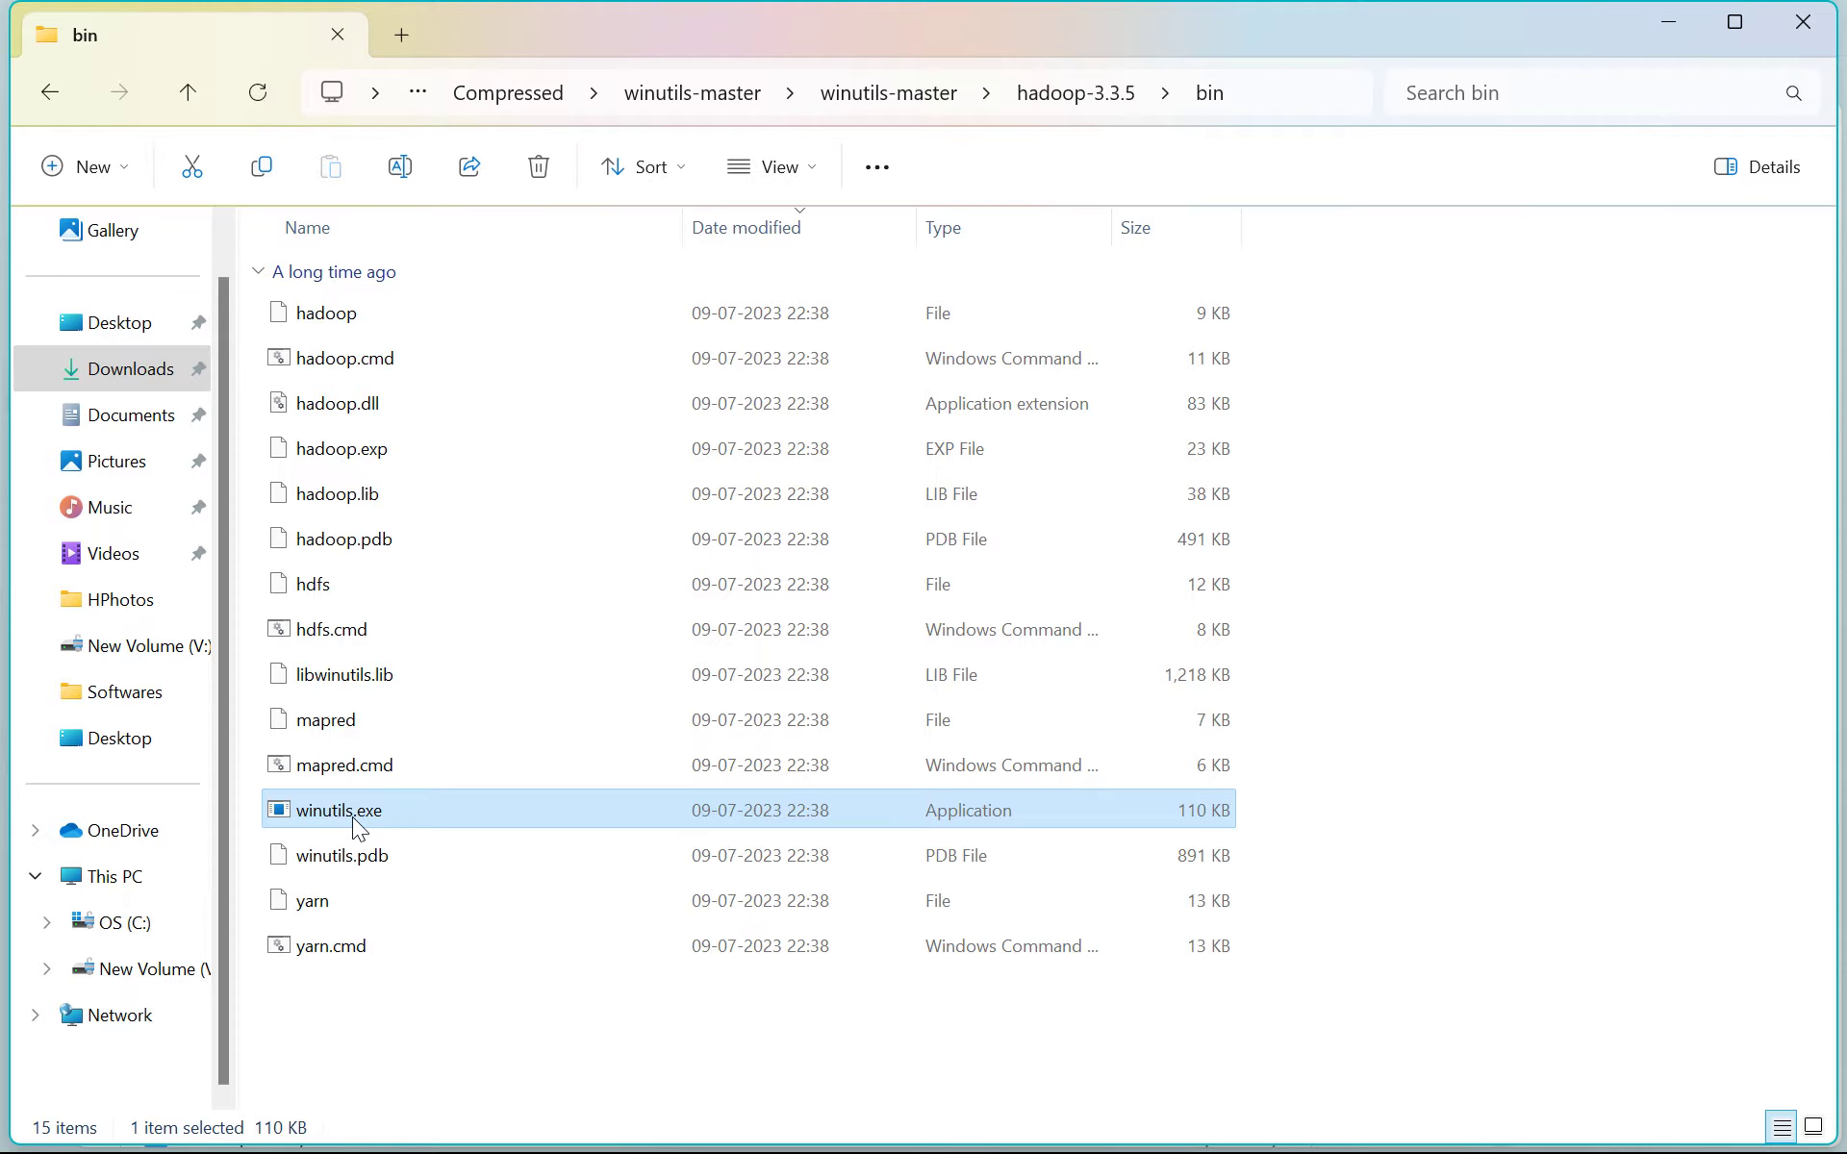
Create a new folder named hadoop in the root of the C: drive.
left_click(144, 935)
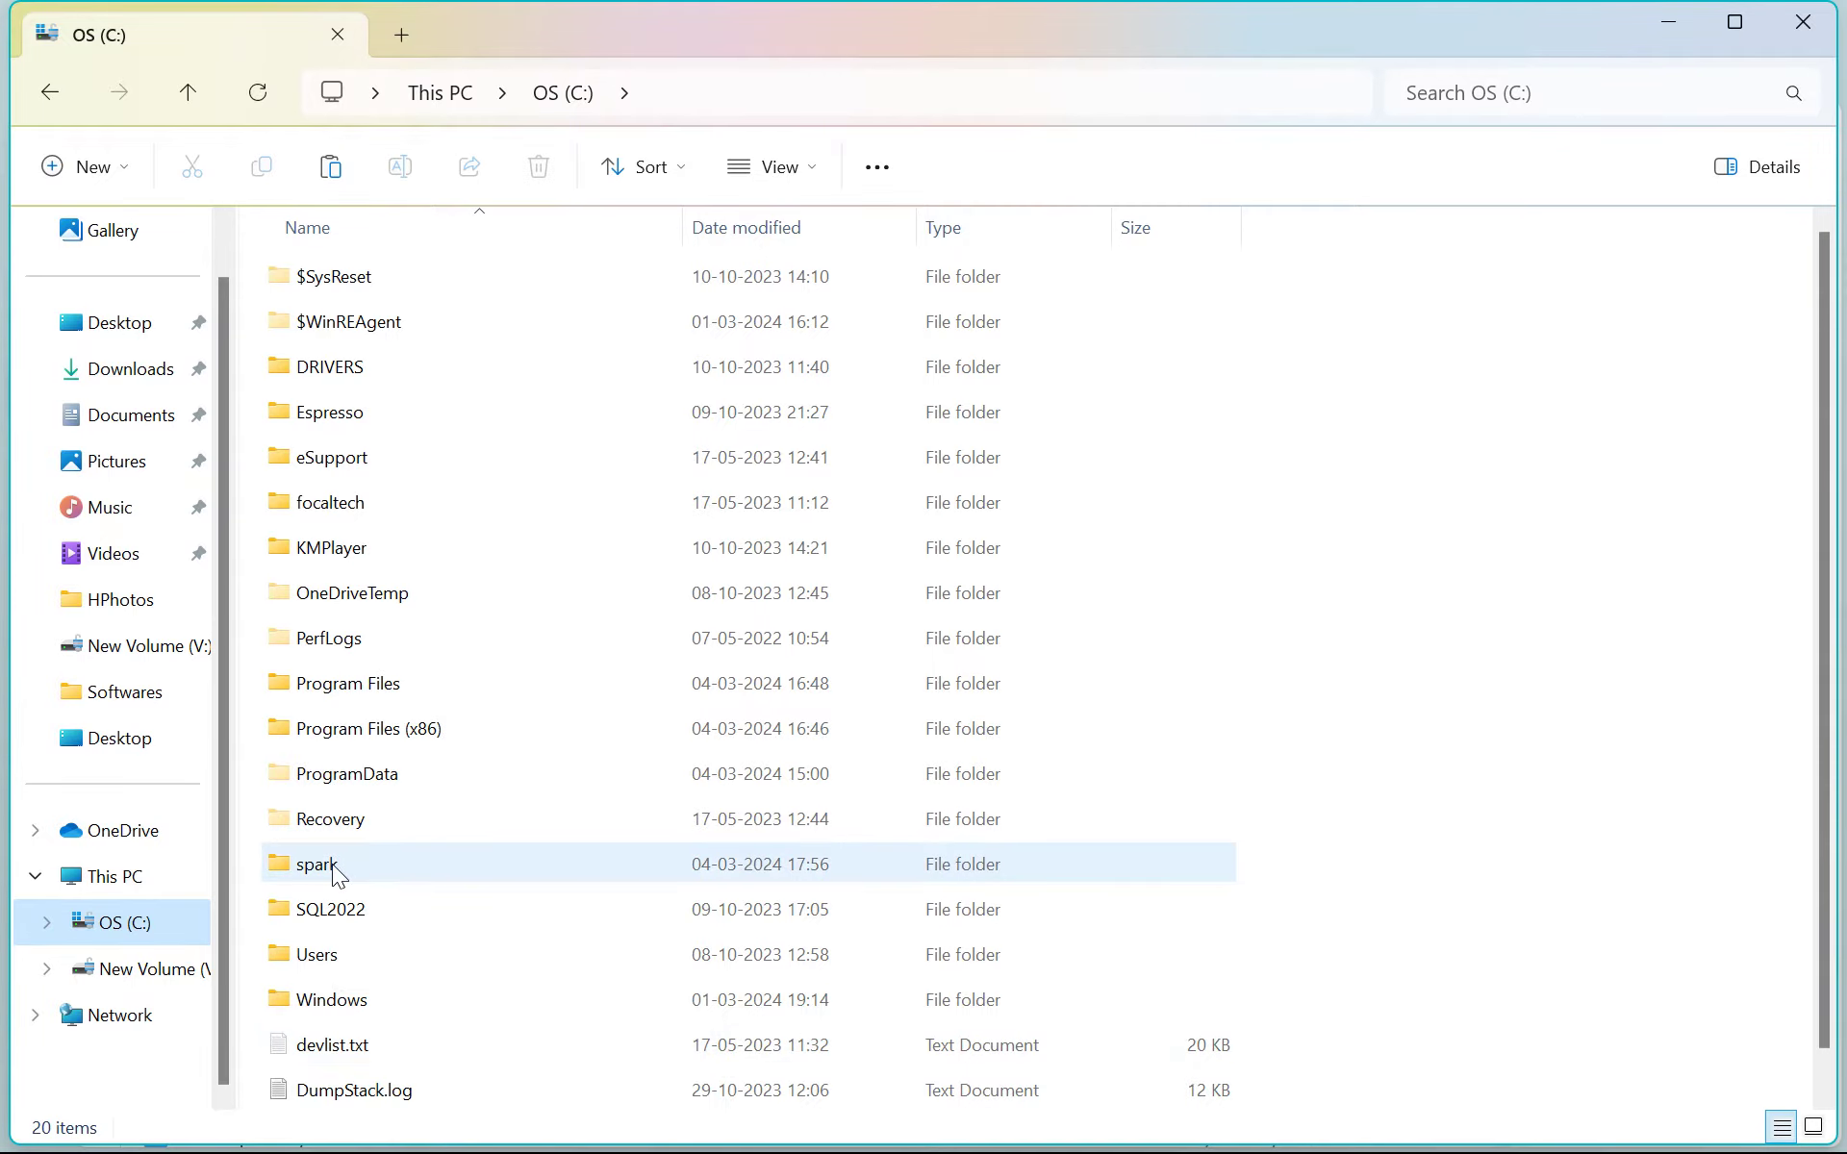
left_click(83, 166)
left_click(106, 233)
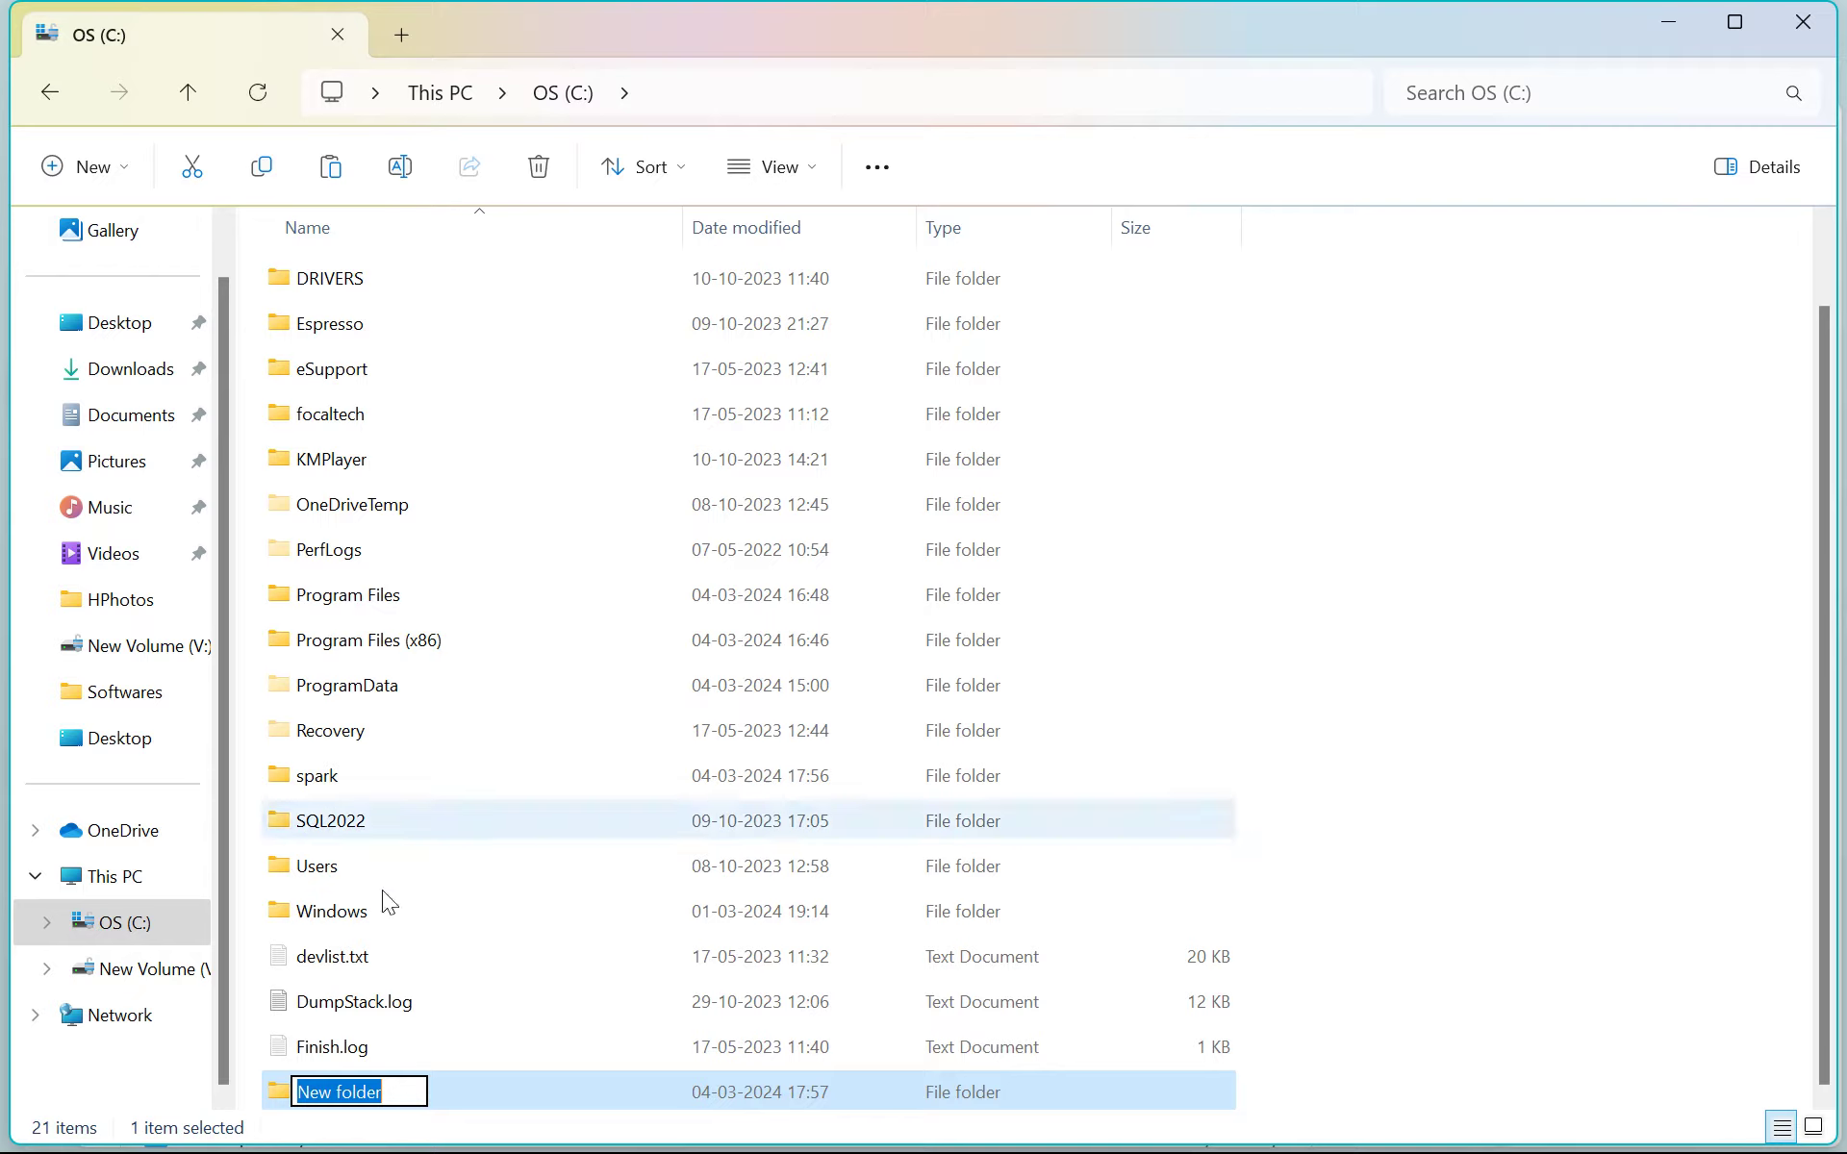
type("hadoop")
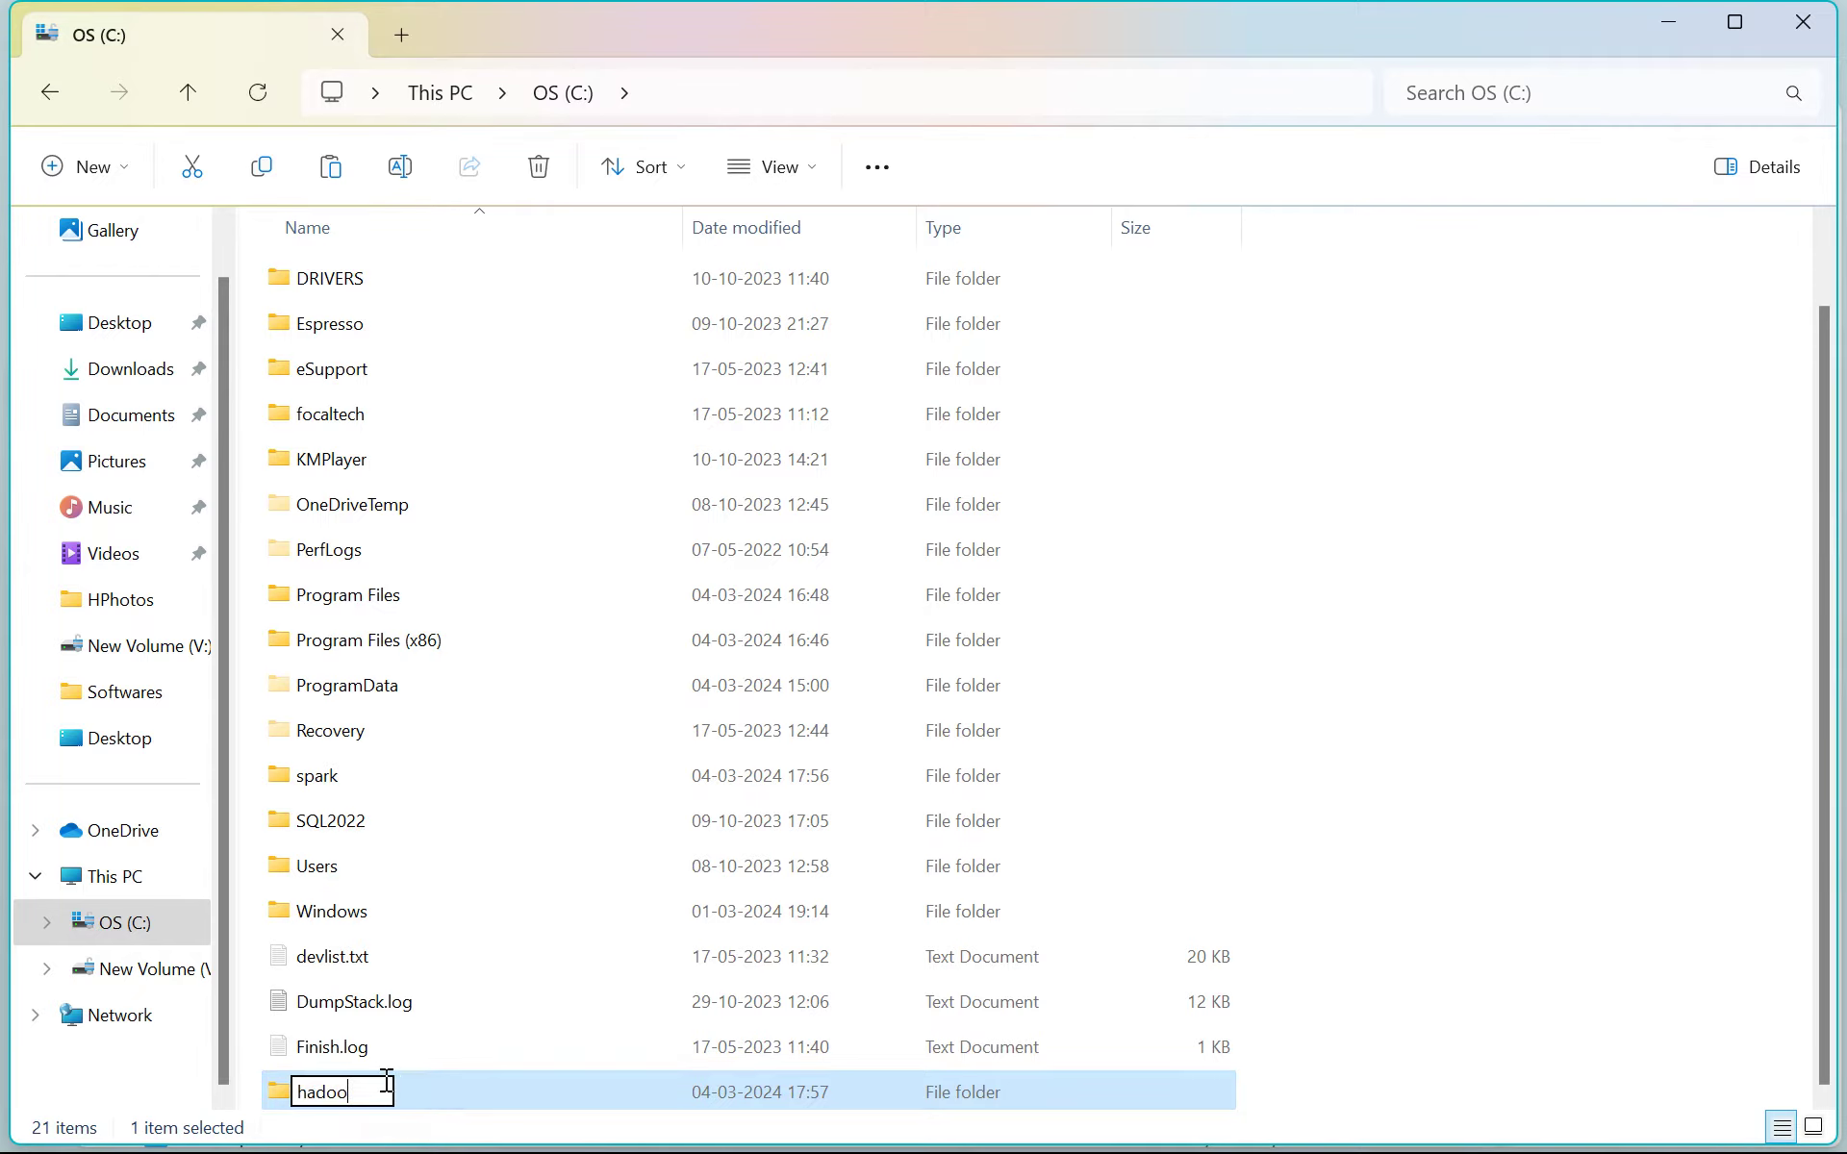
left_click(1802, 685)
Create a folder named bin inside C:\hadoop and paste winutils.exe into it.
double_click(322, 1092)
left_click(77, 169)
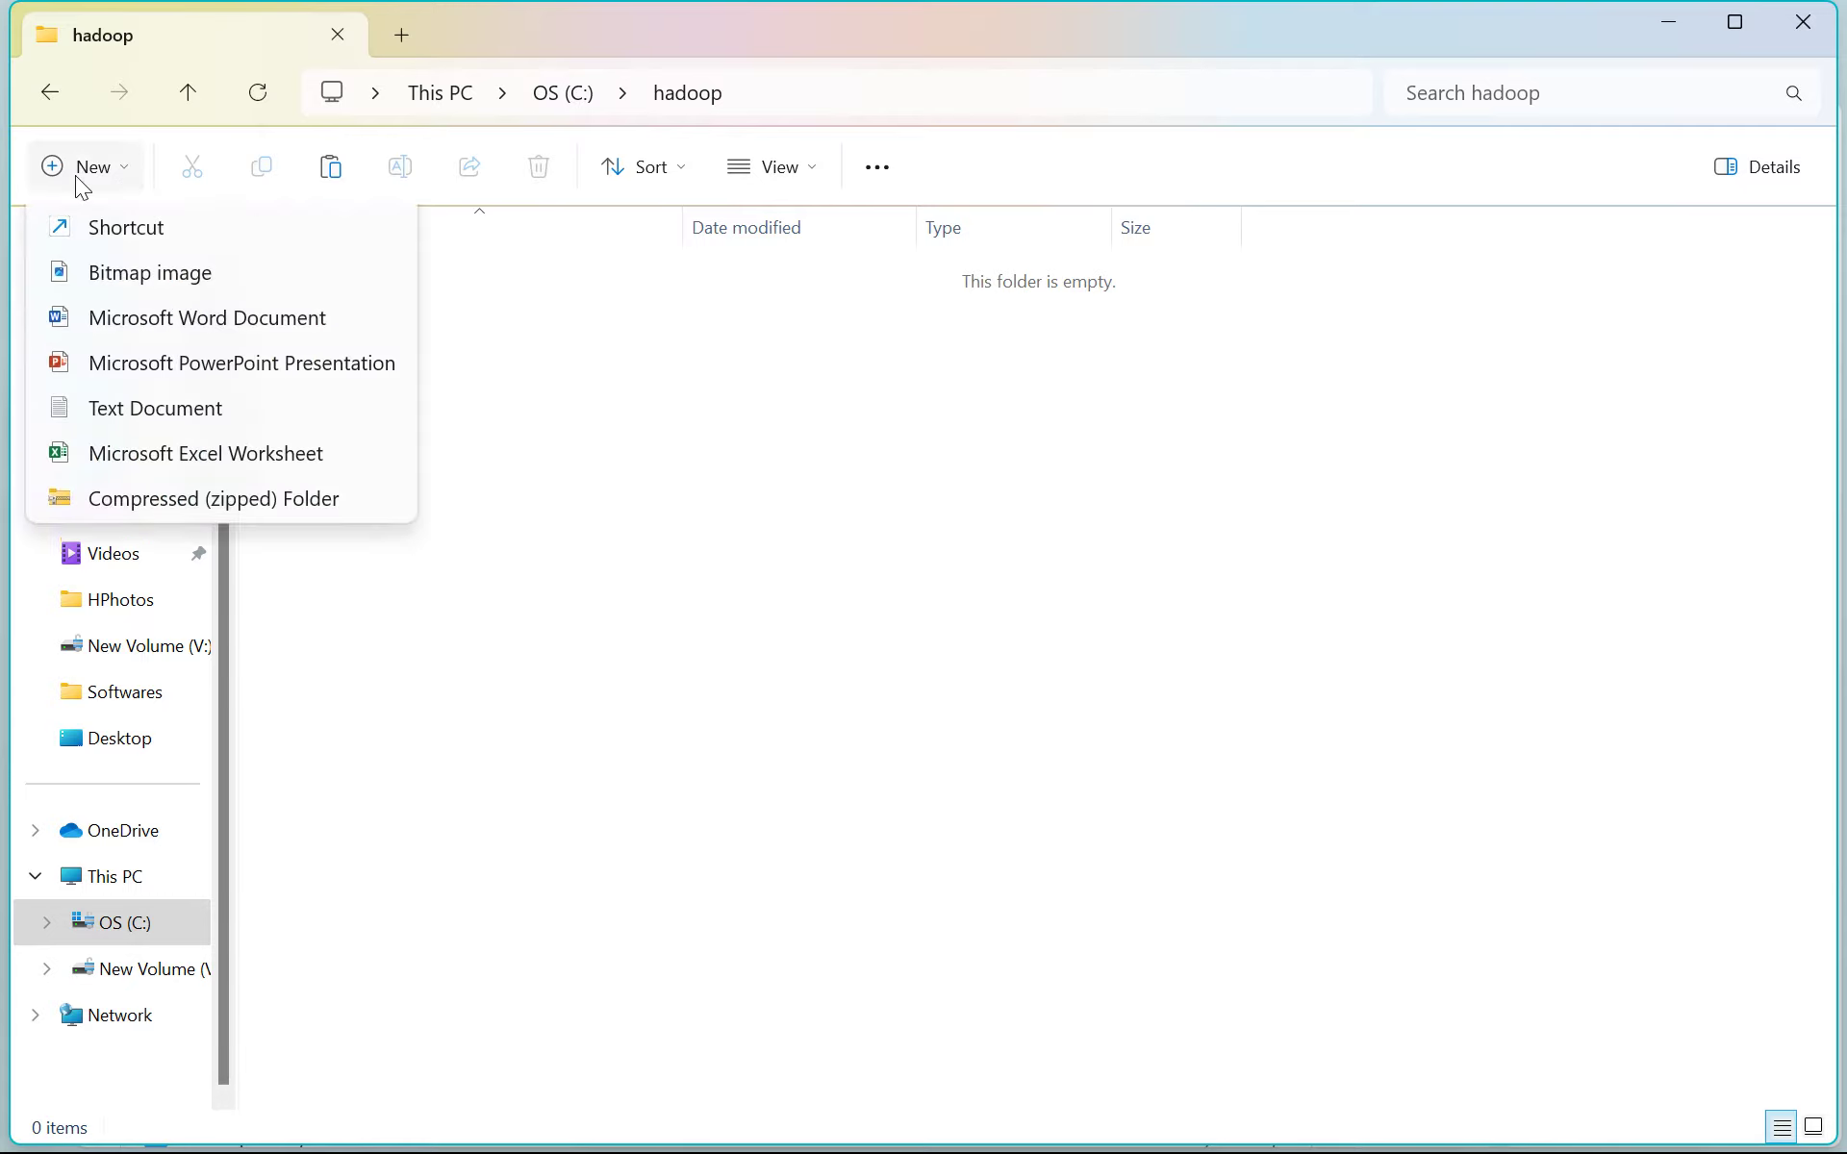
left_click(267, 241)
type("bin")
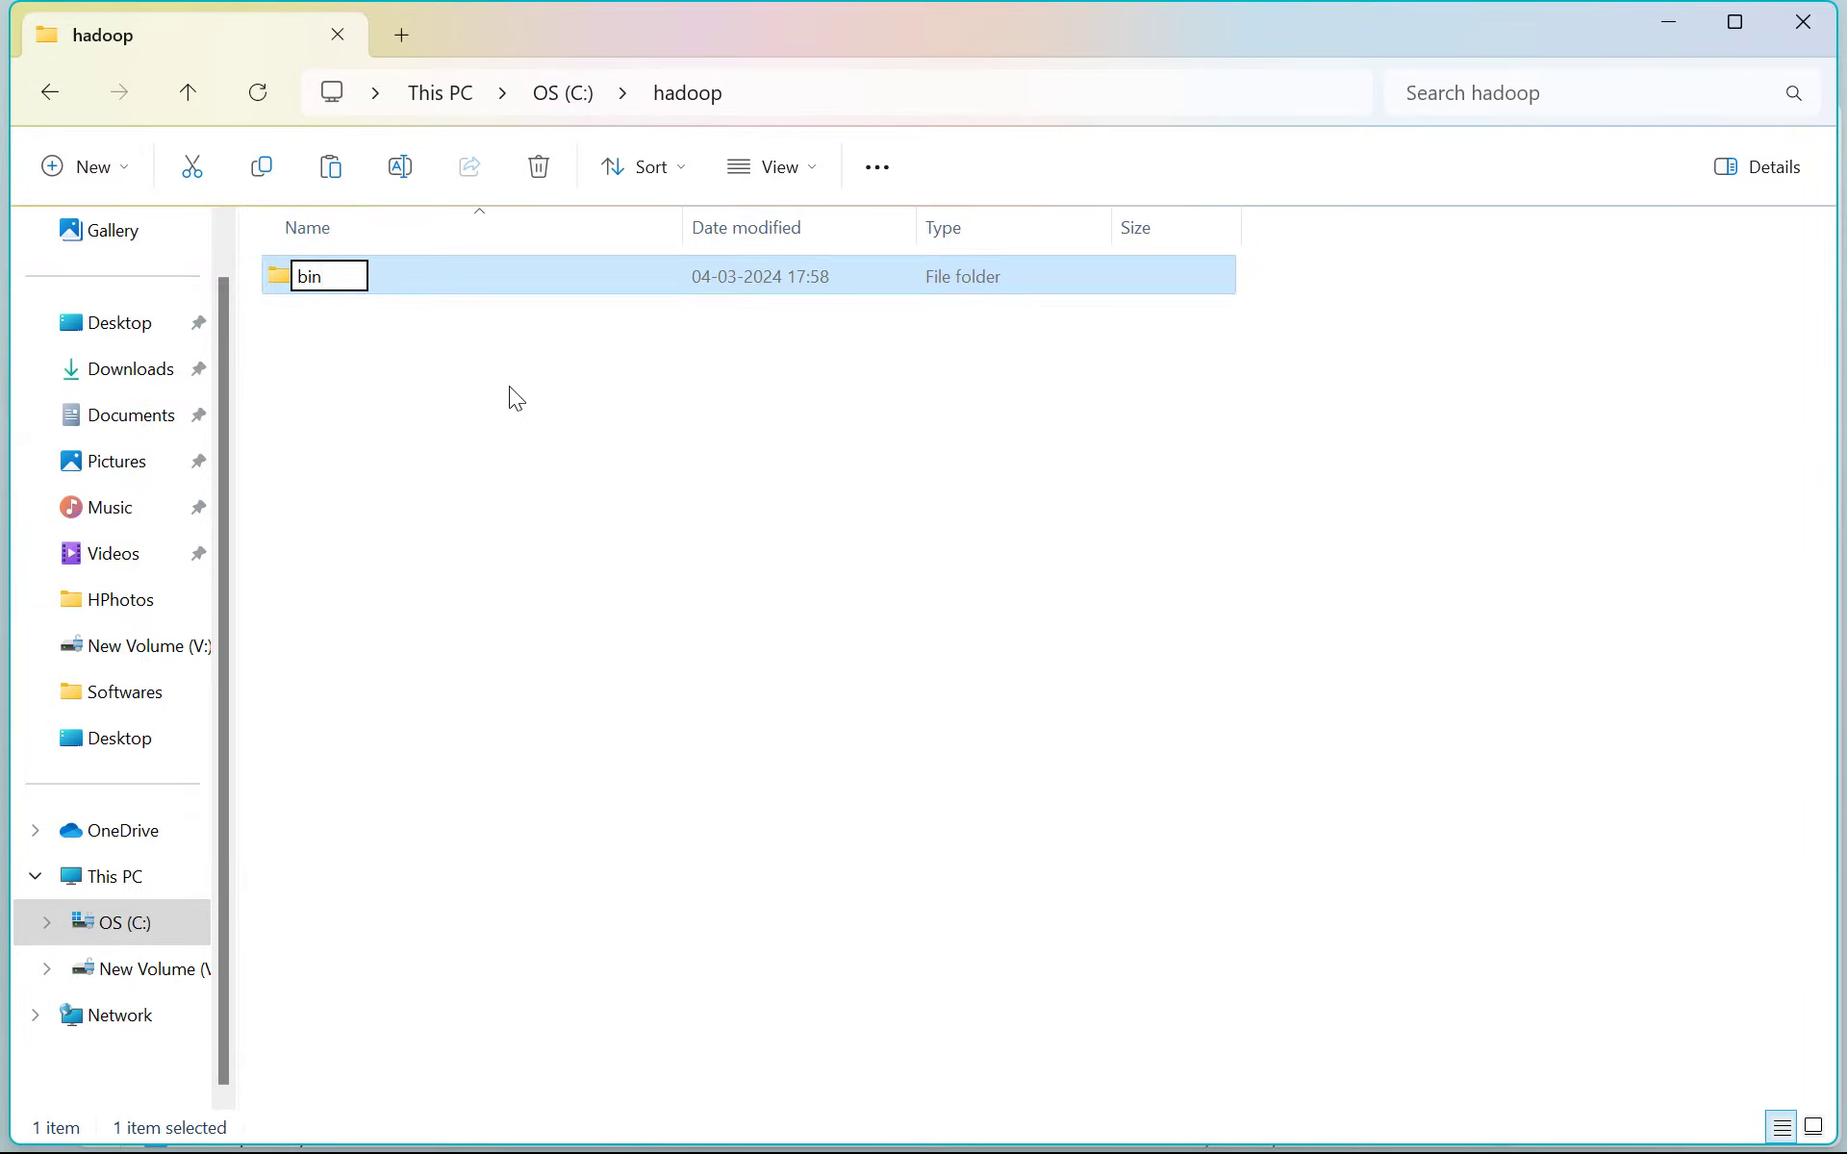
key("Return")
double_click(326, 287)
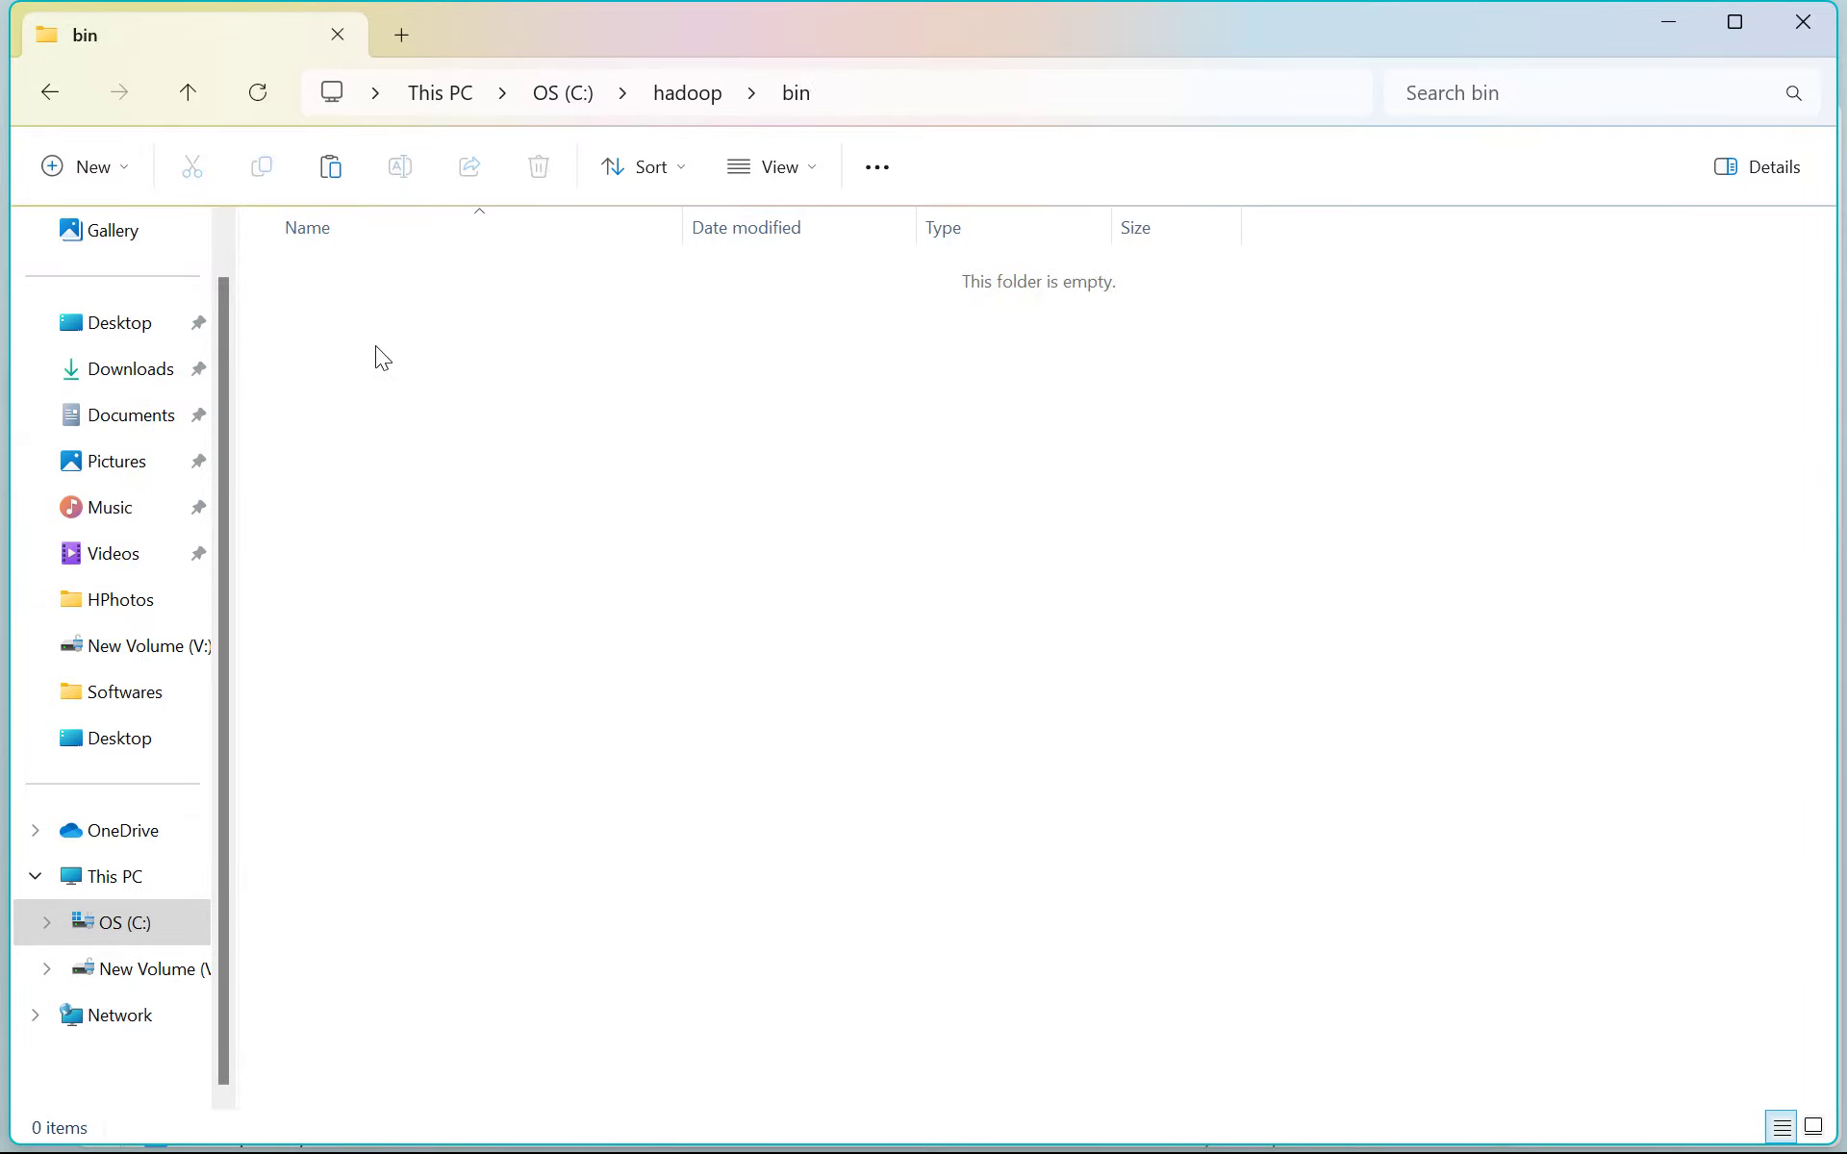
key("ctrl+v")
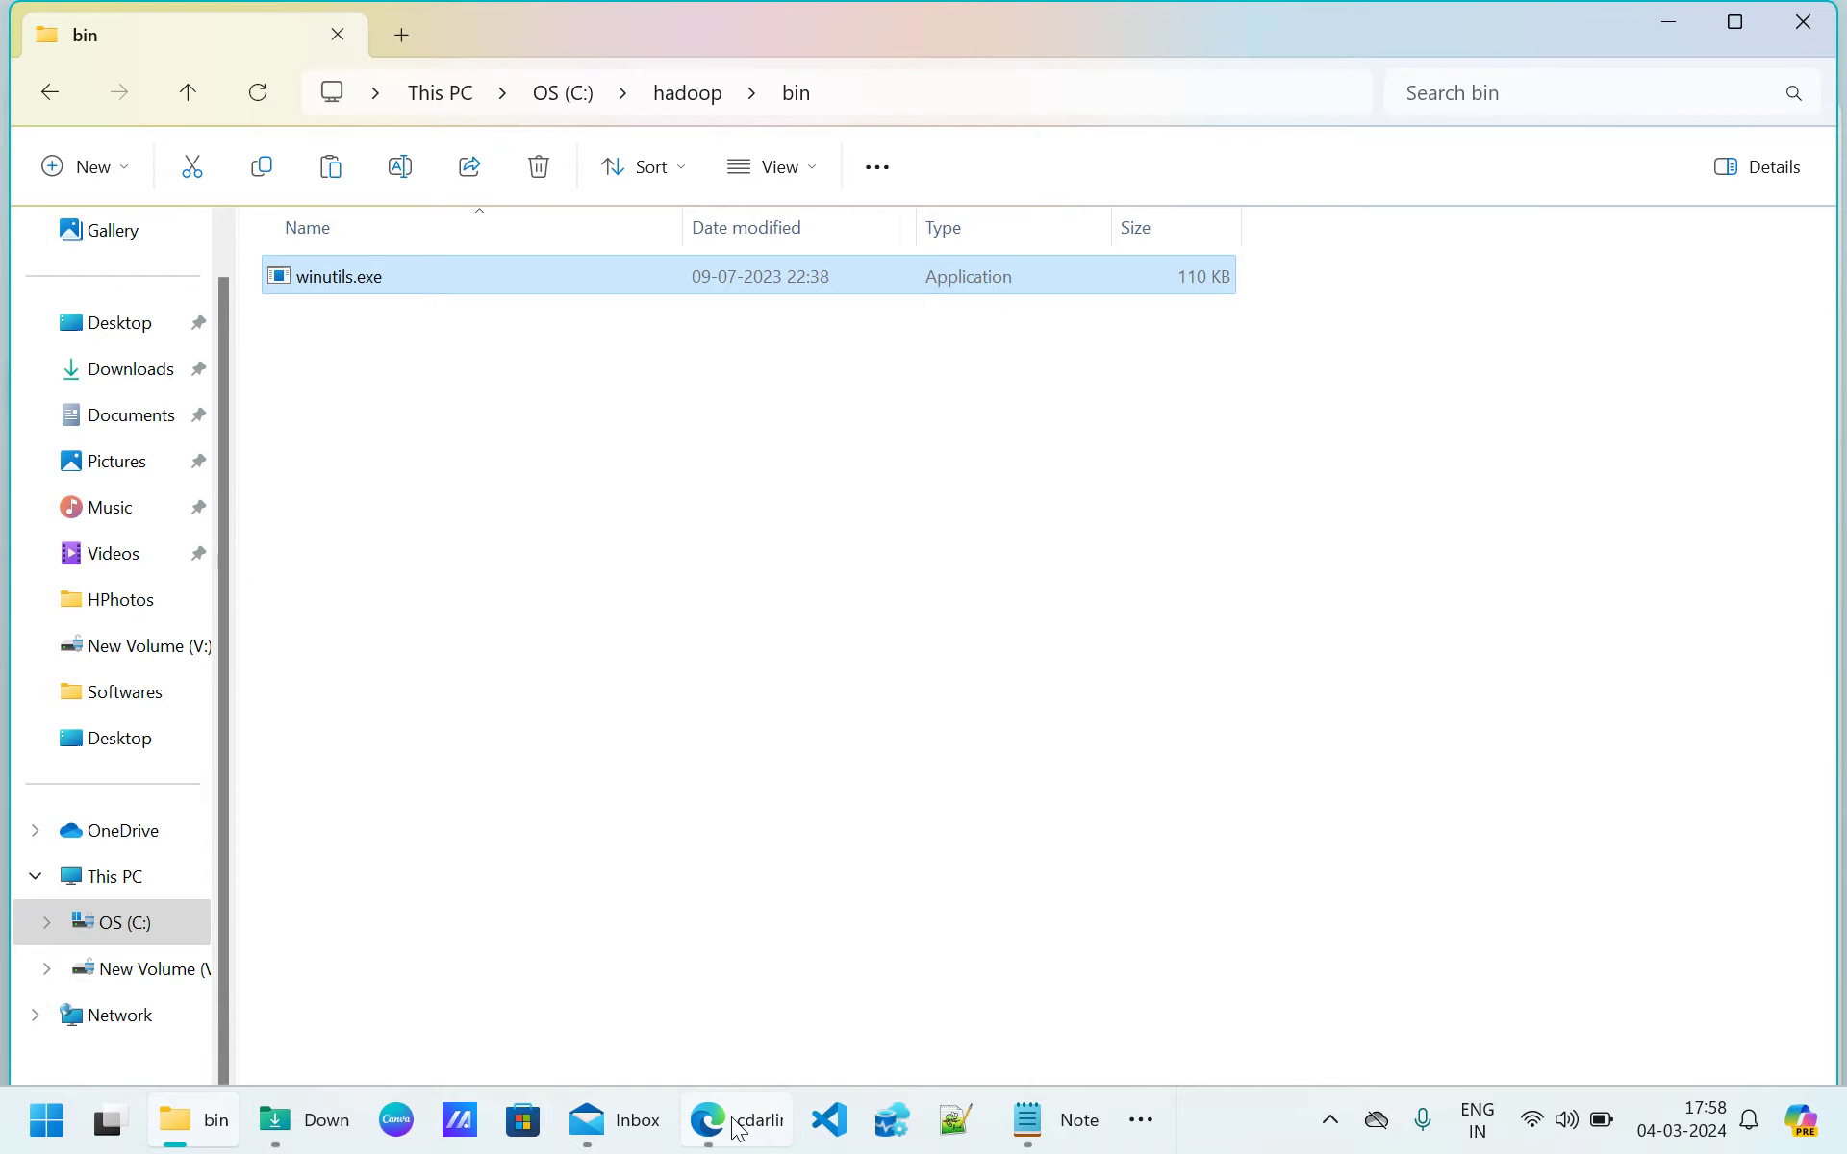
Switch to Edge, open hadoop-3.3.5/bin/winutils.exe in the winutils repository, and view the file's download options.
left_click(736, 1121)
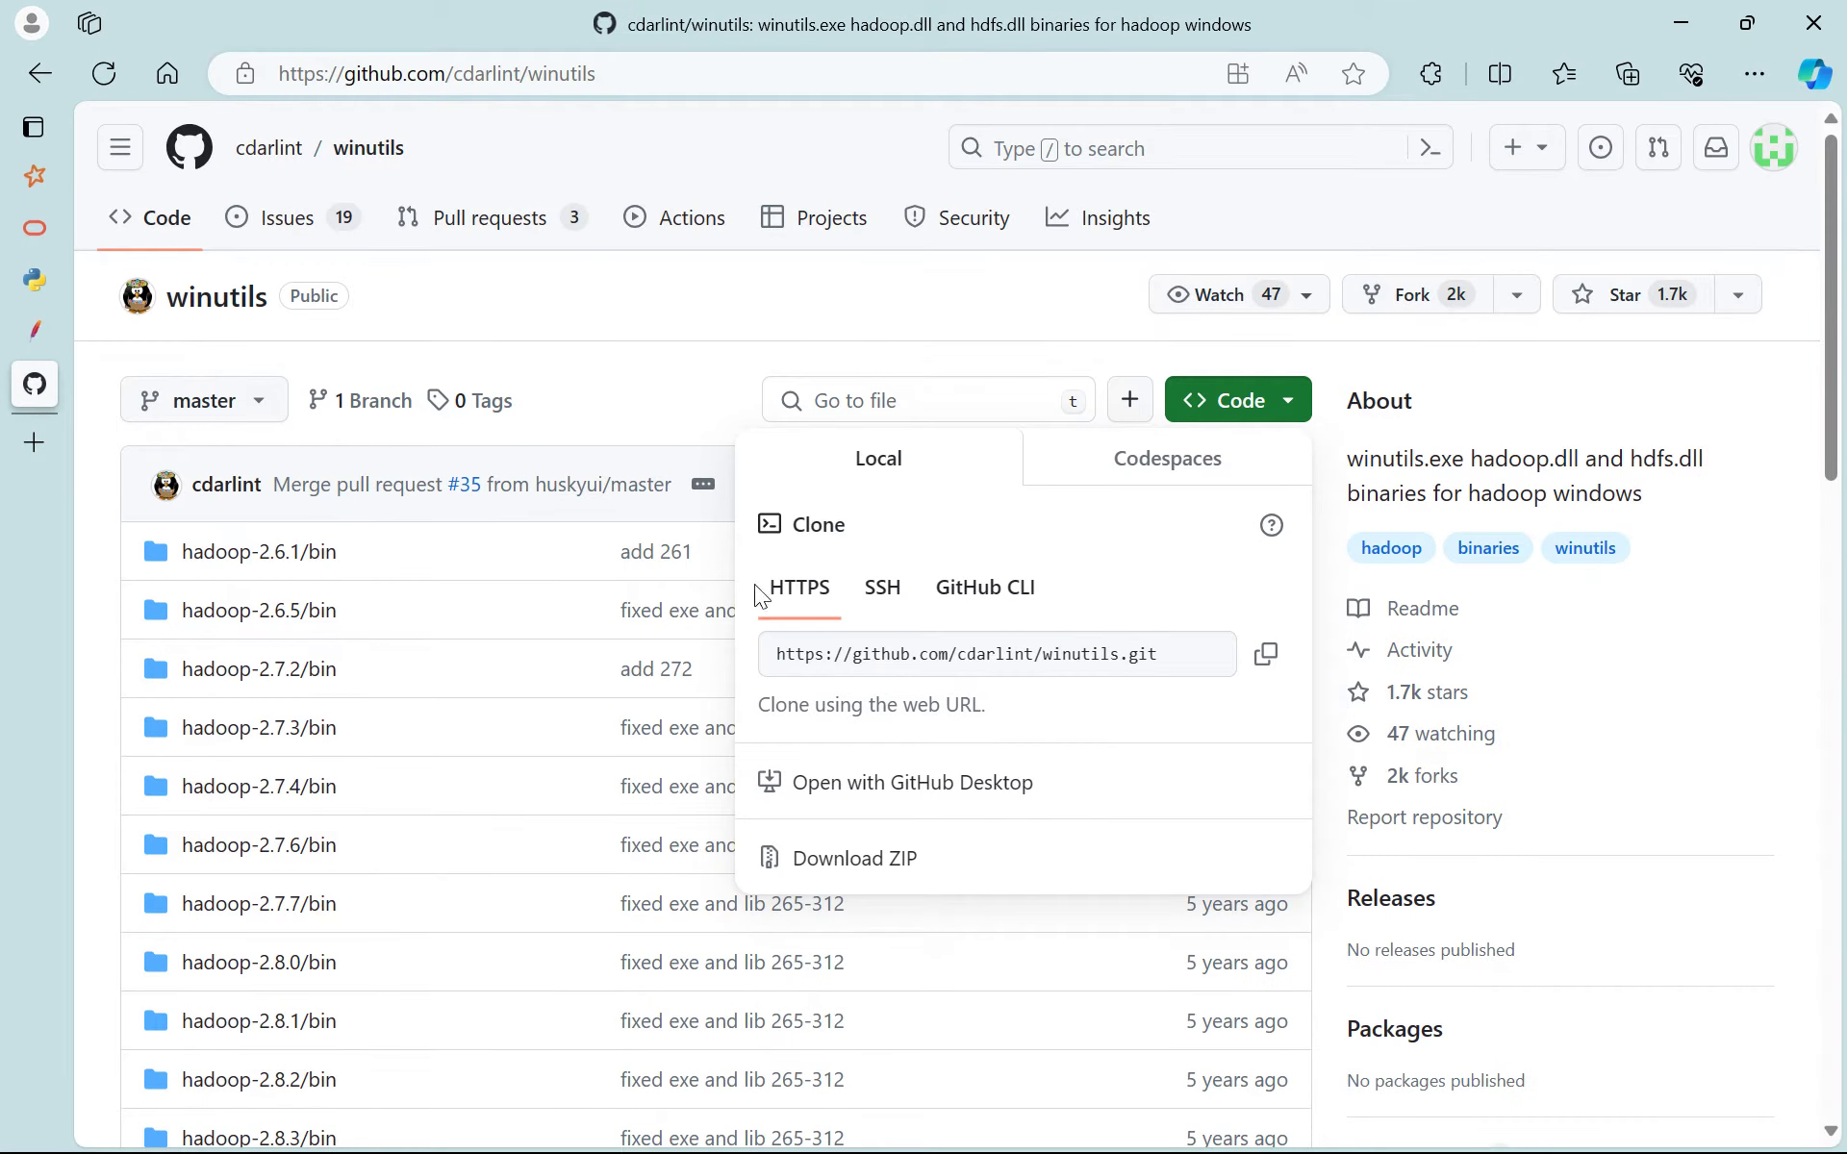
scroll(522, 939, "down", 10)
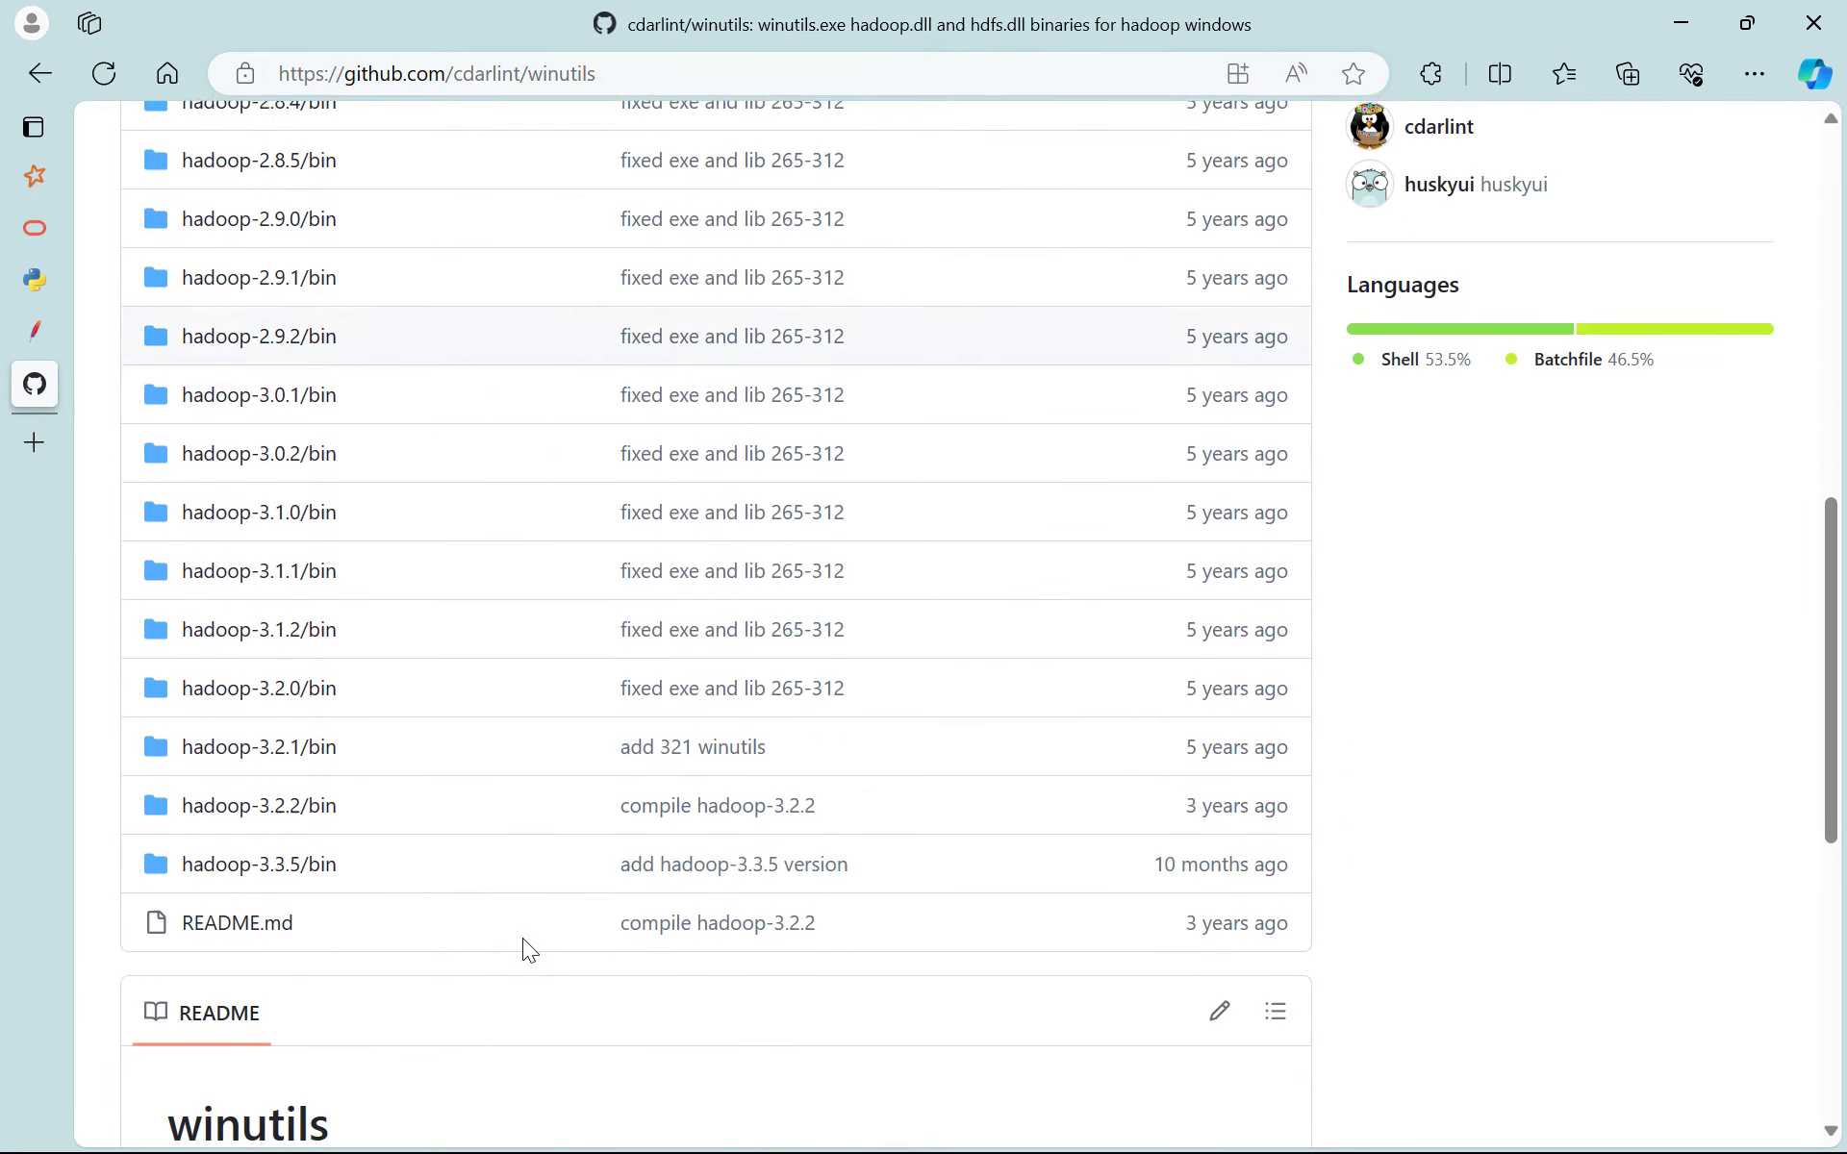
scroll(279, 880, "up", 9)
scroll(329, 952, "down", 9)
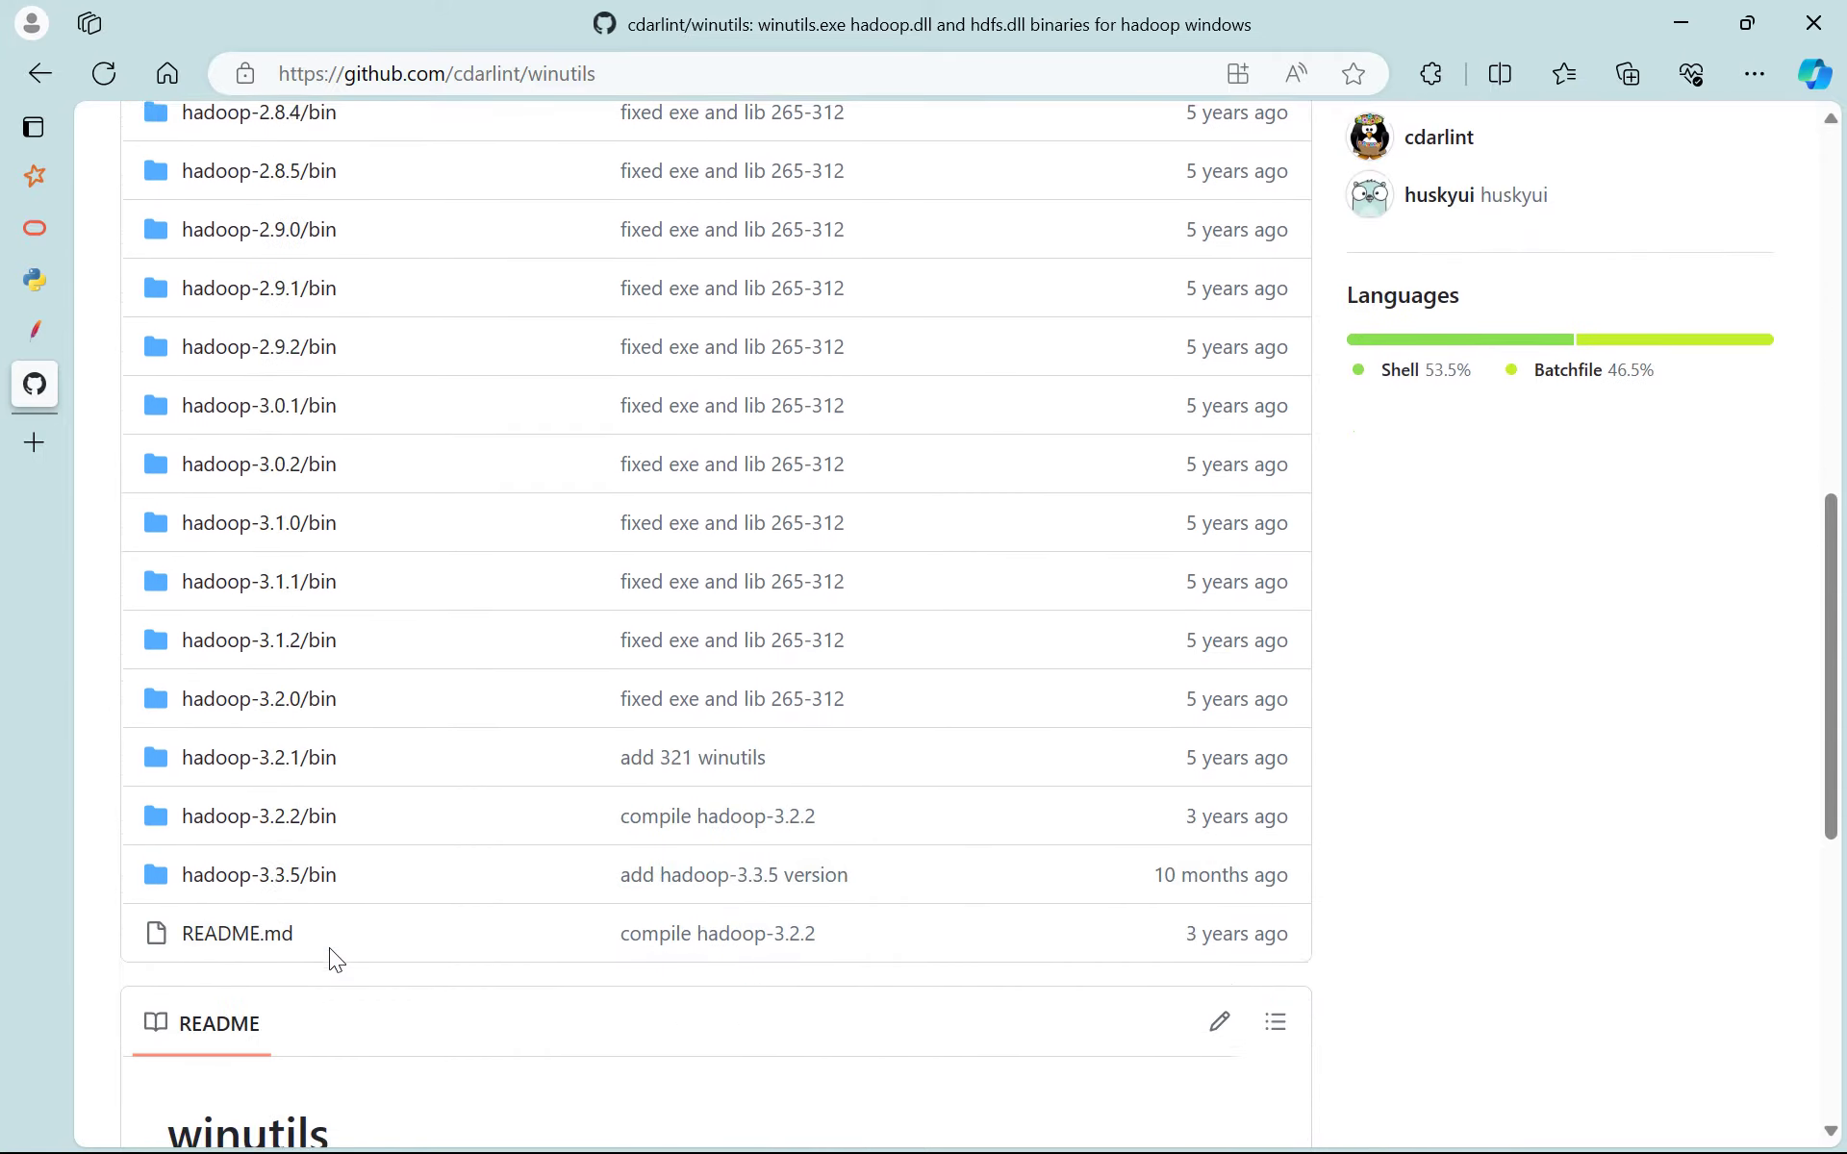
left_click(288, 863)
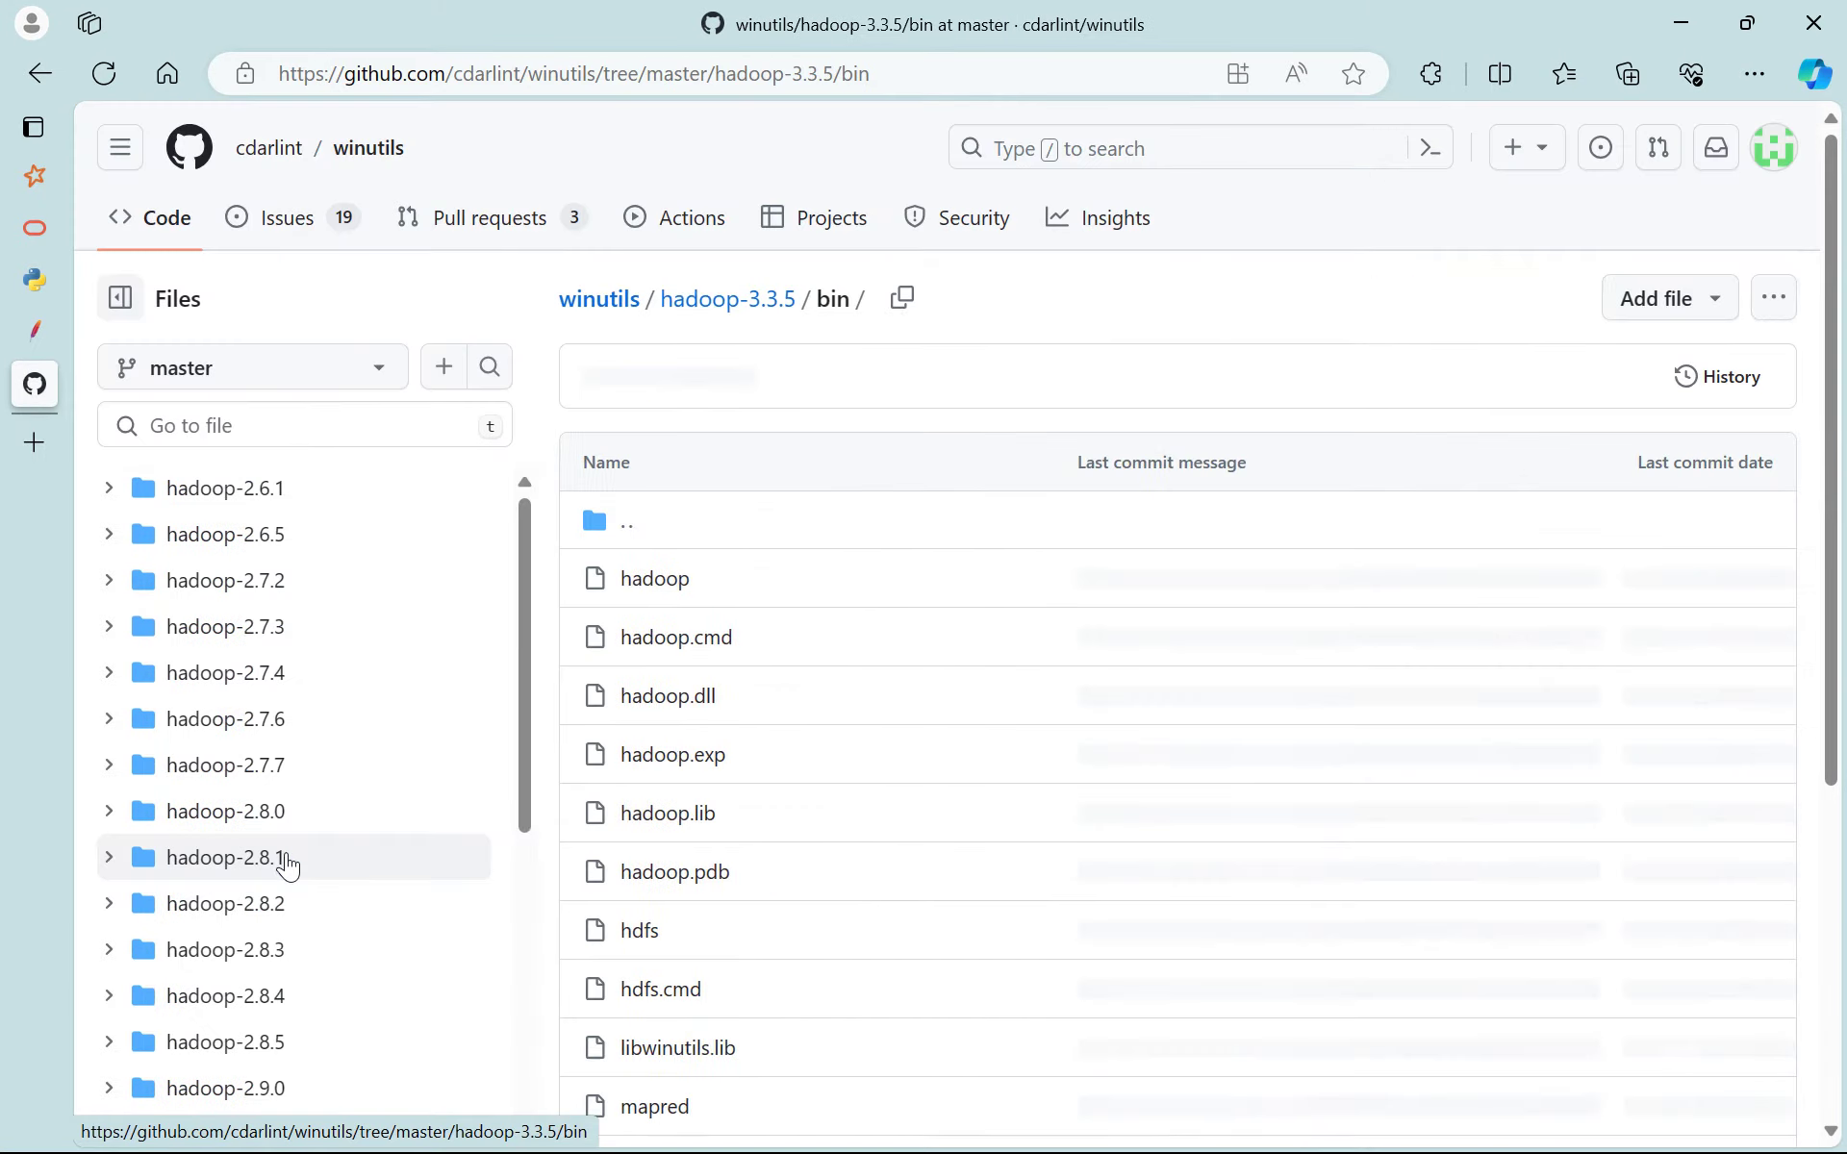
scroll(316, 952, "down", 3)
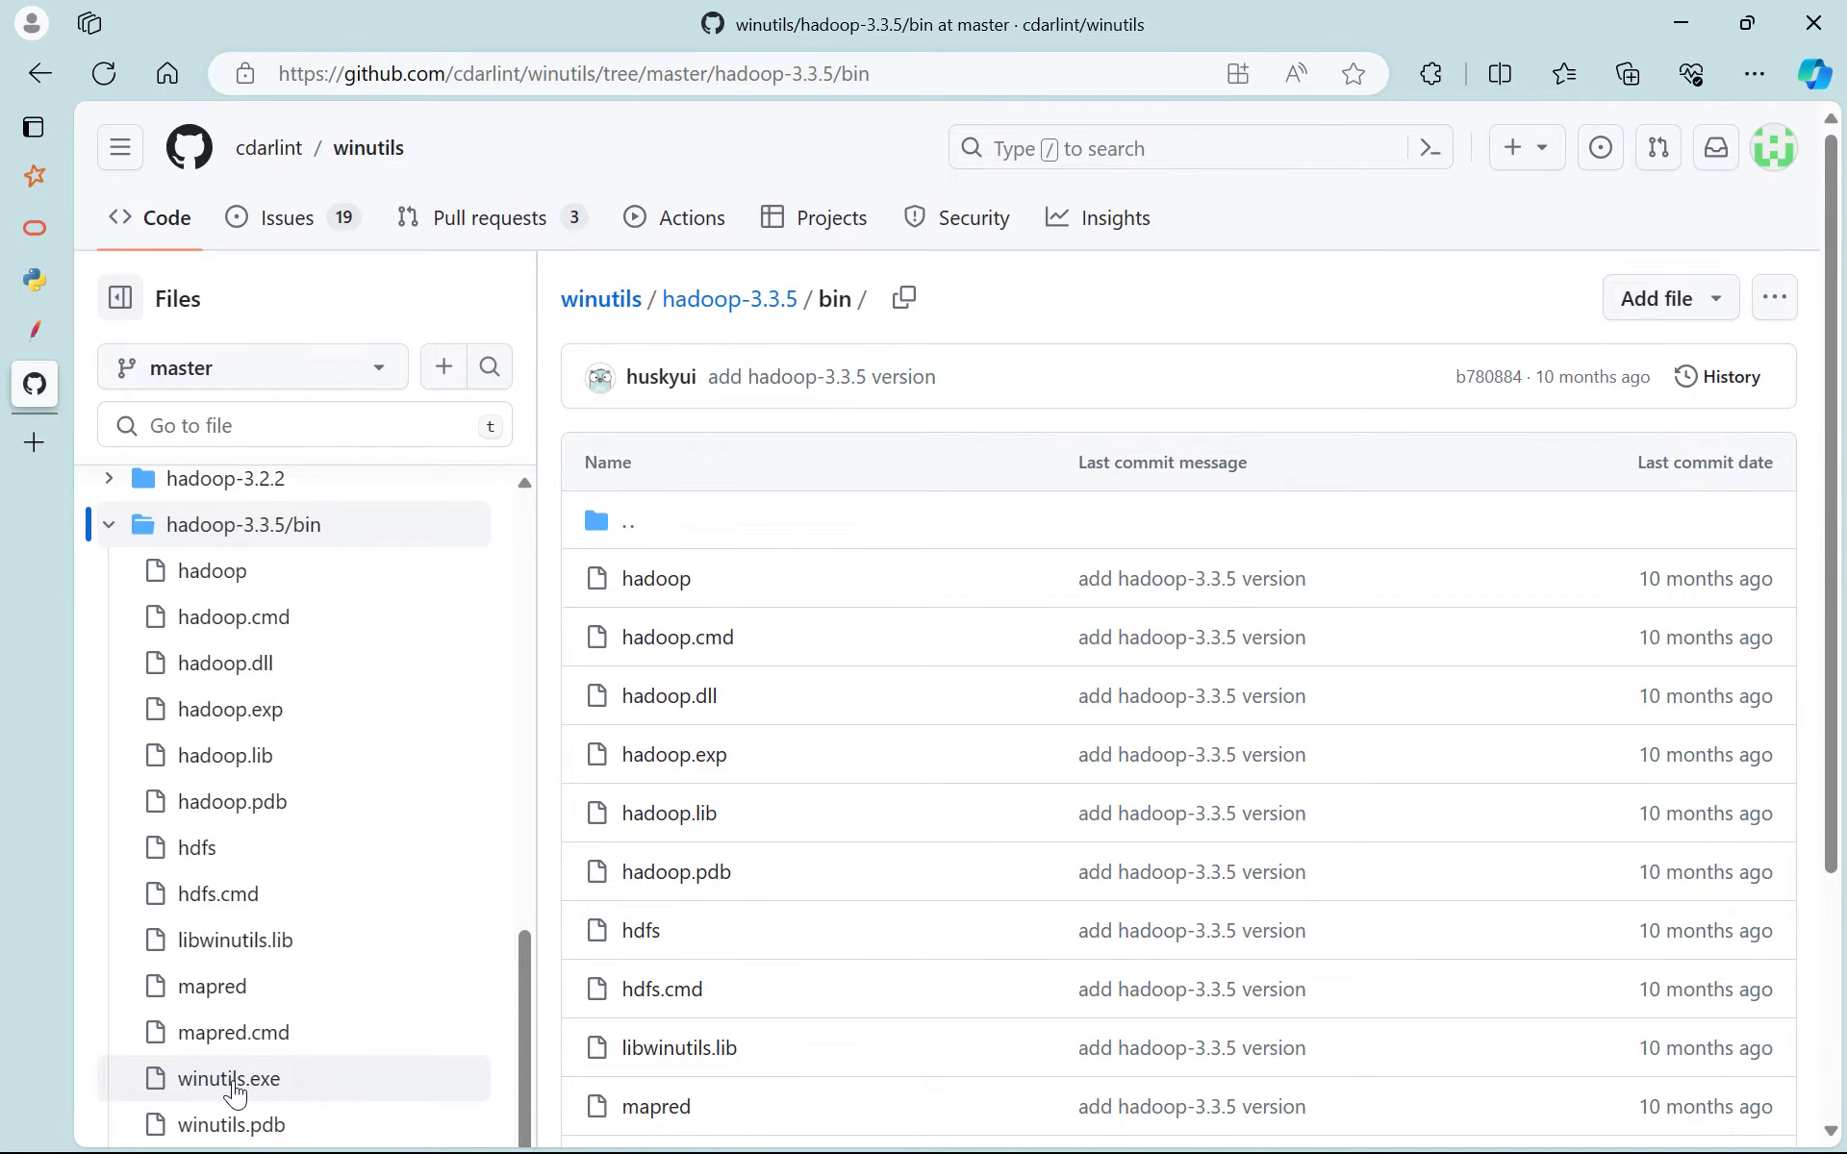
left_click(235, 1087)
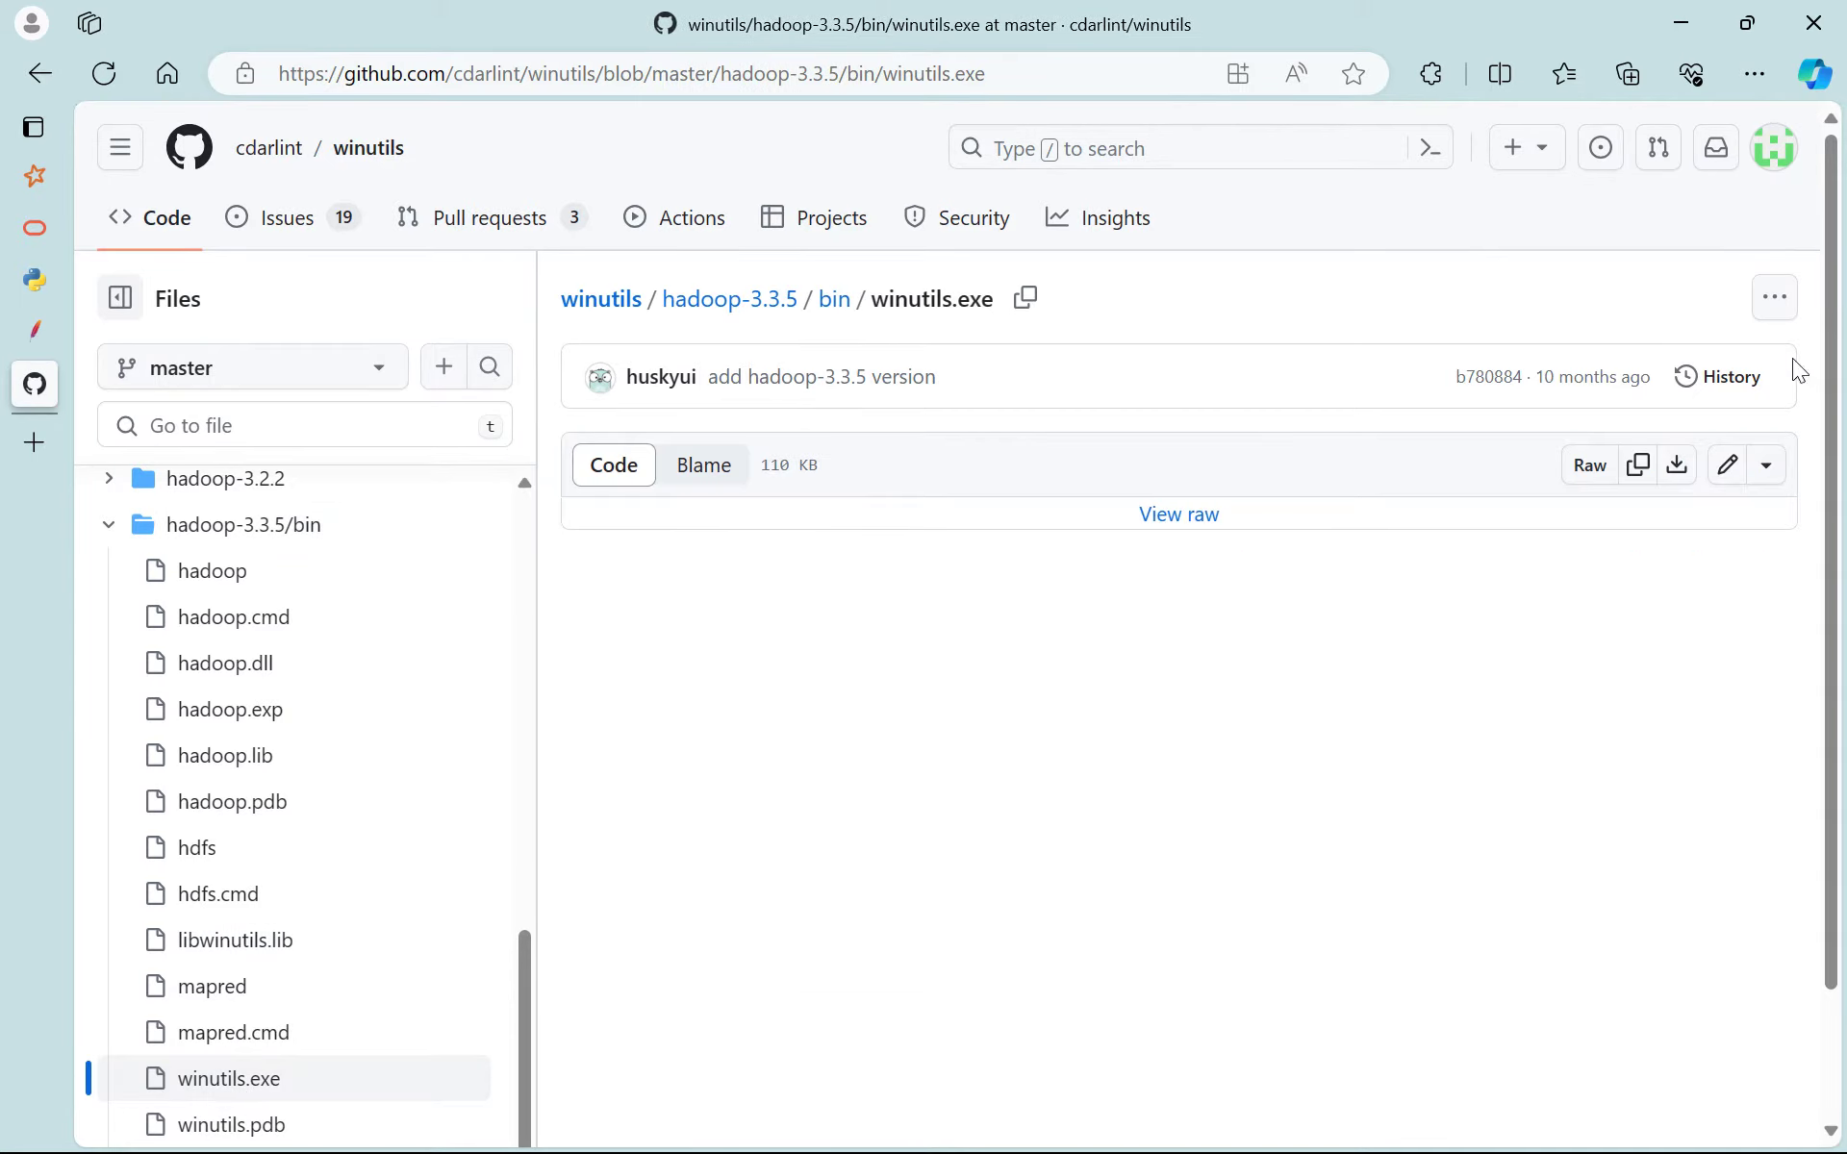
left_click(1774, 300)
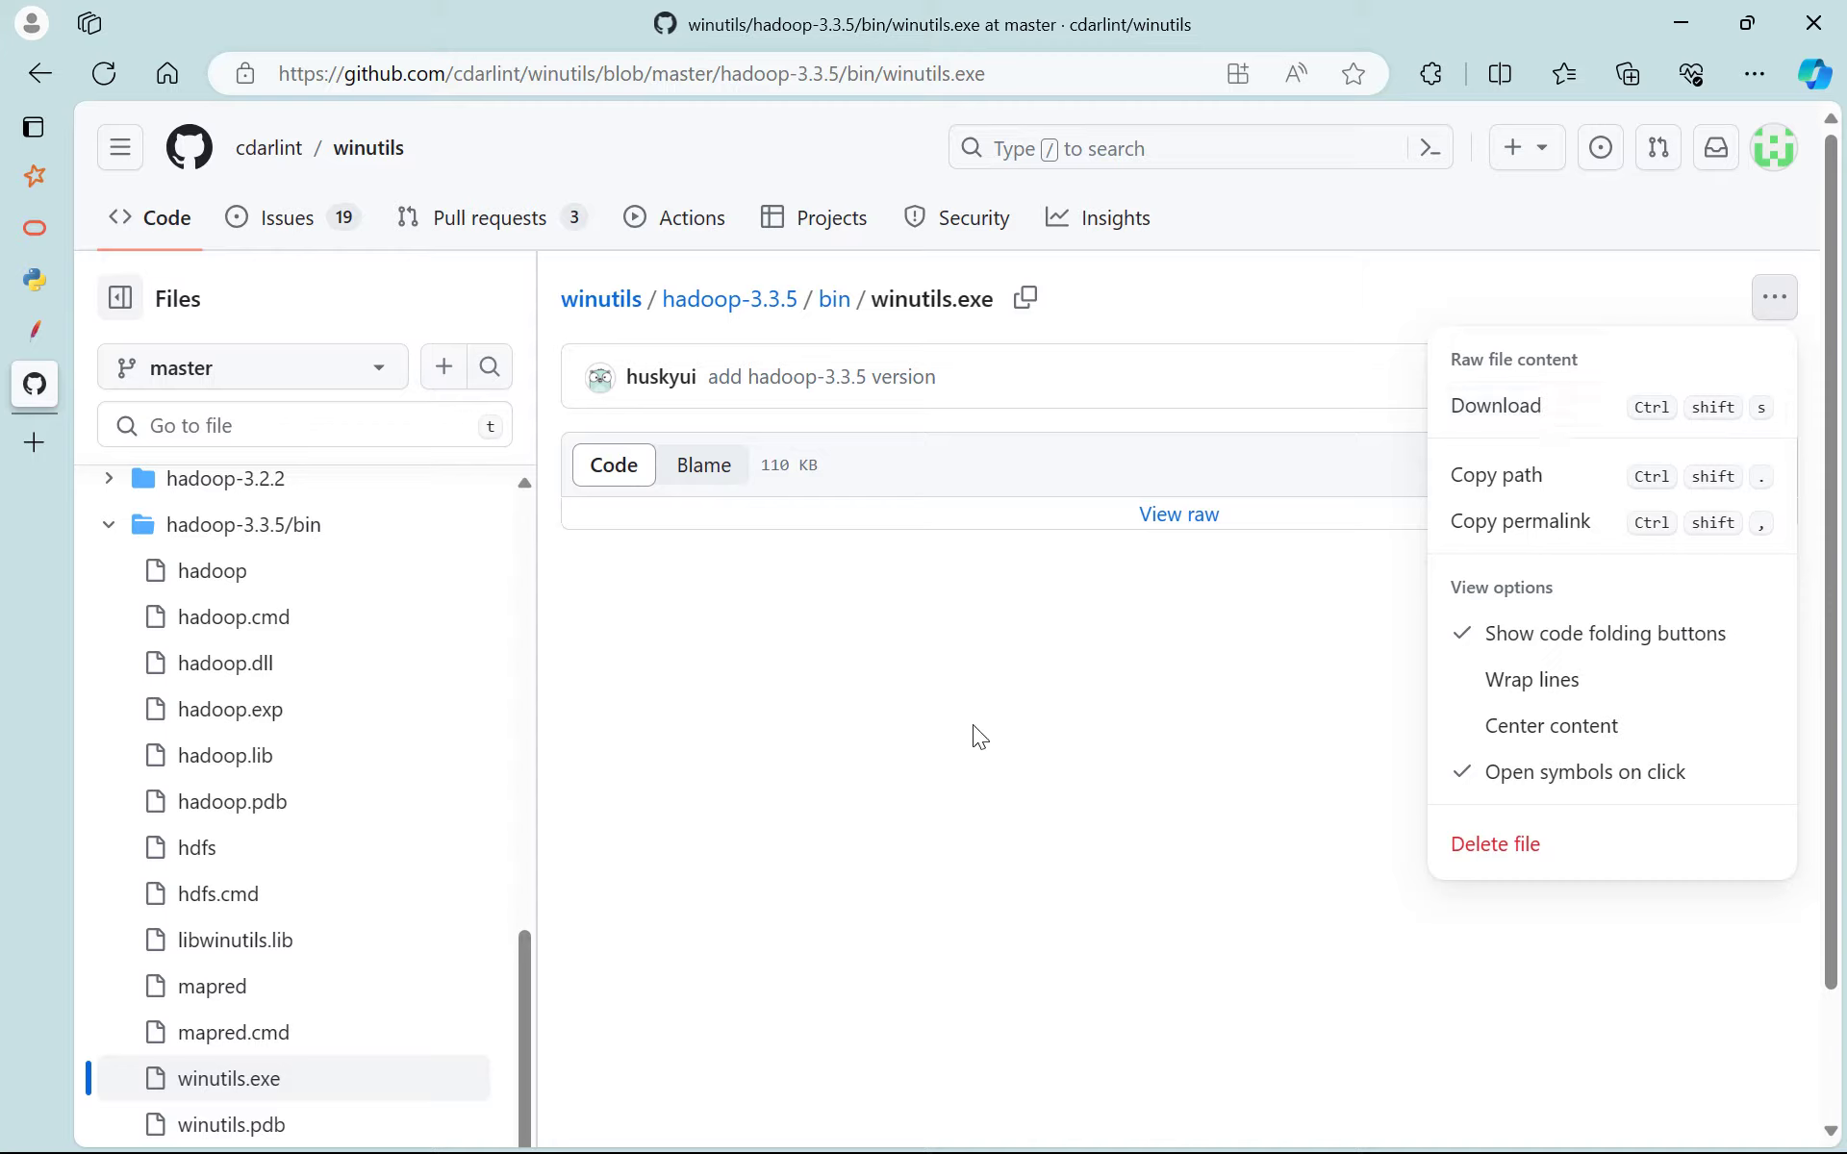
left_click(990, 767)
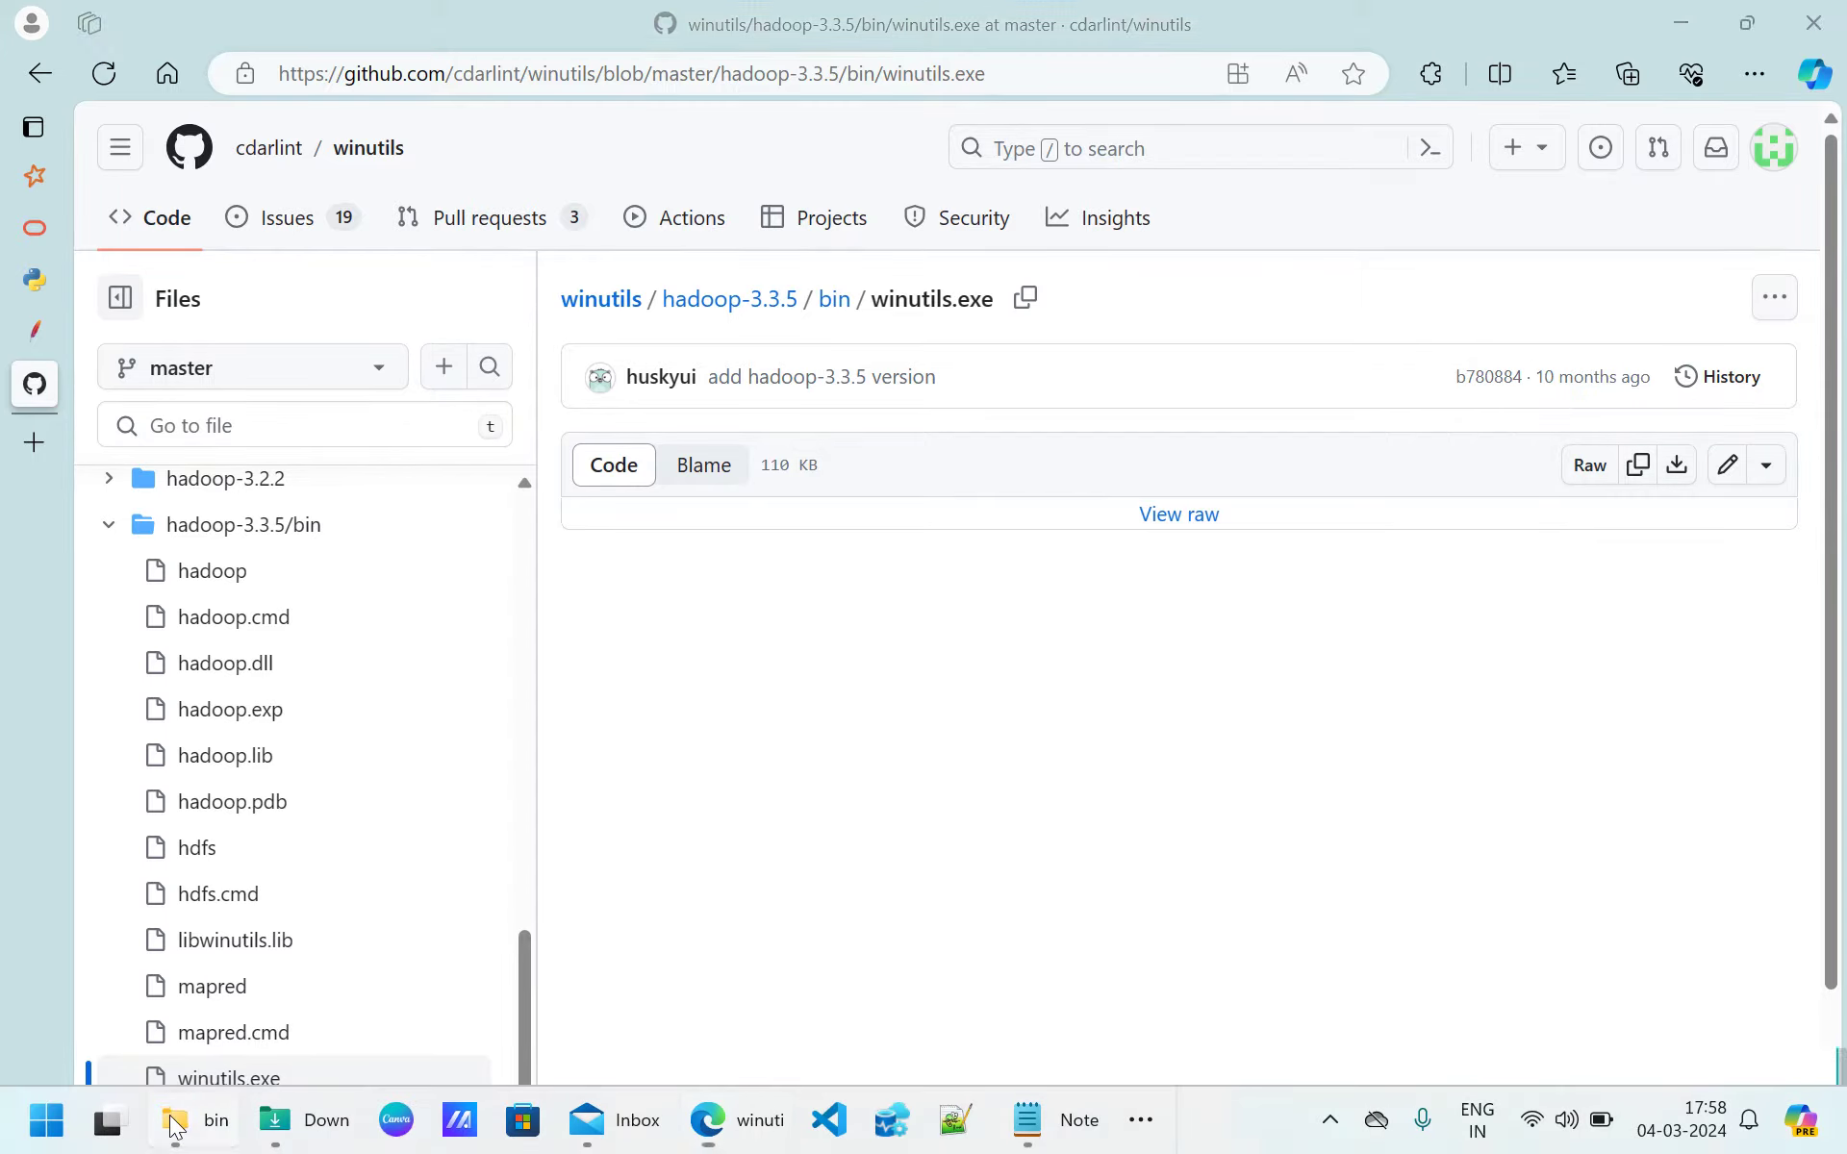
Switch to File Explorer and check the winutils.exe file in C:\hadoop\bin.
left_click(175, 1124)
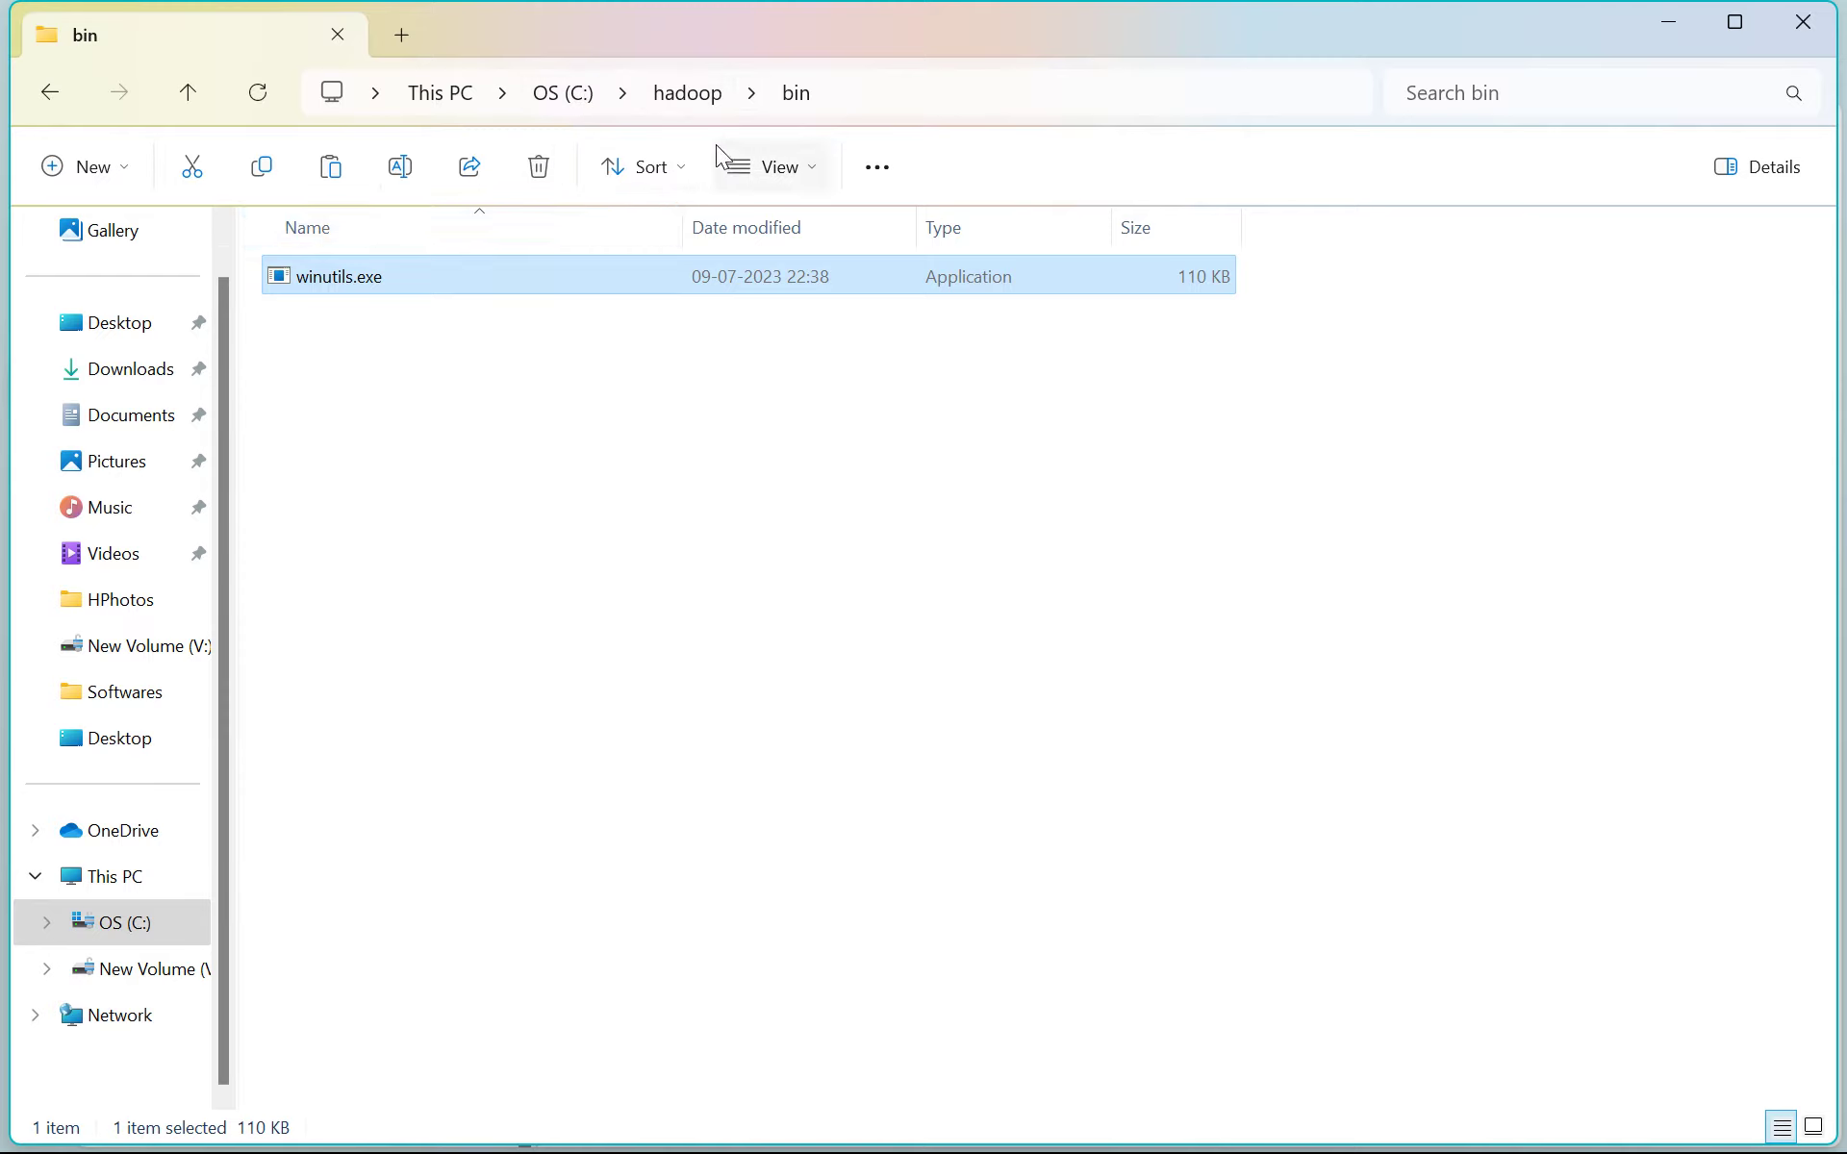
left_click(517, 478)
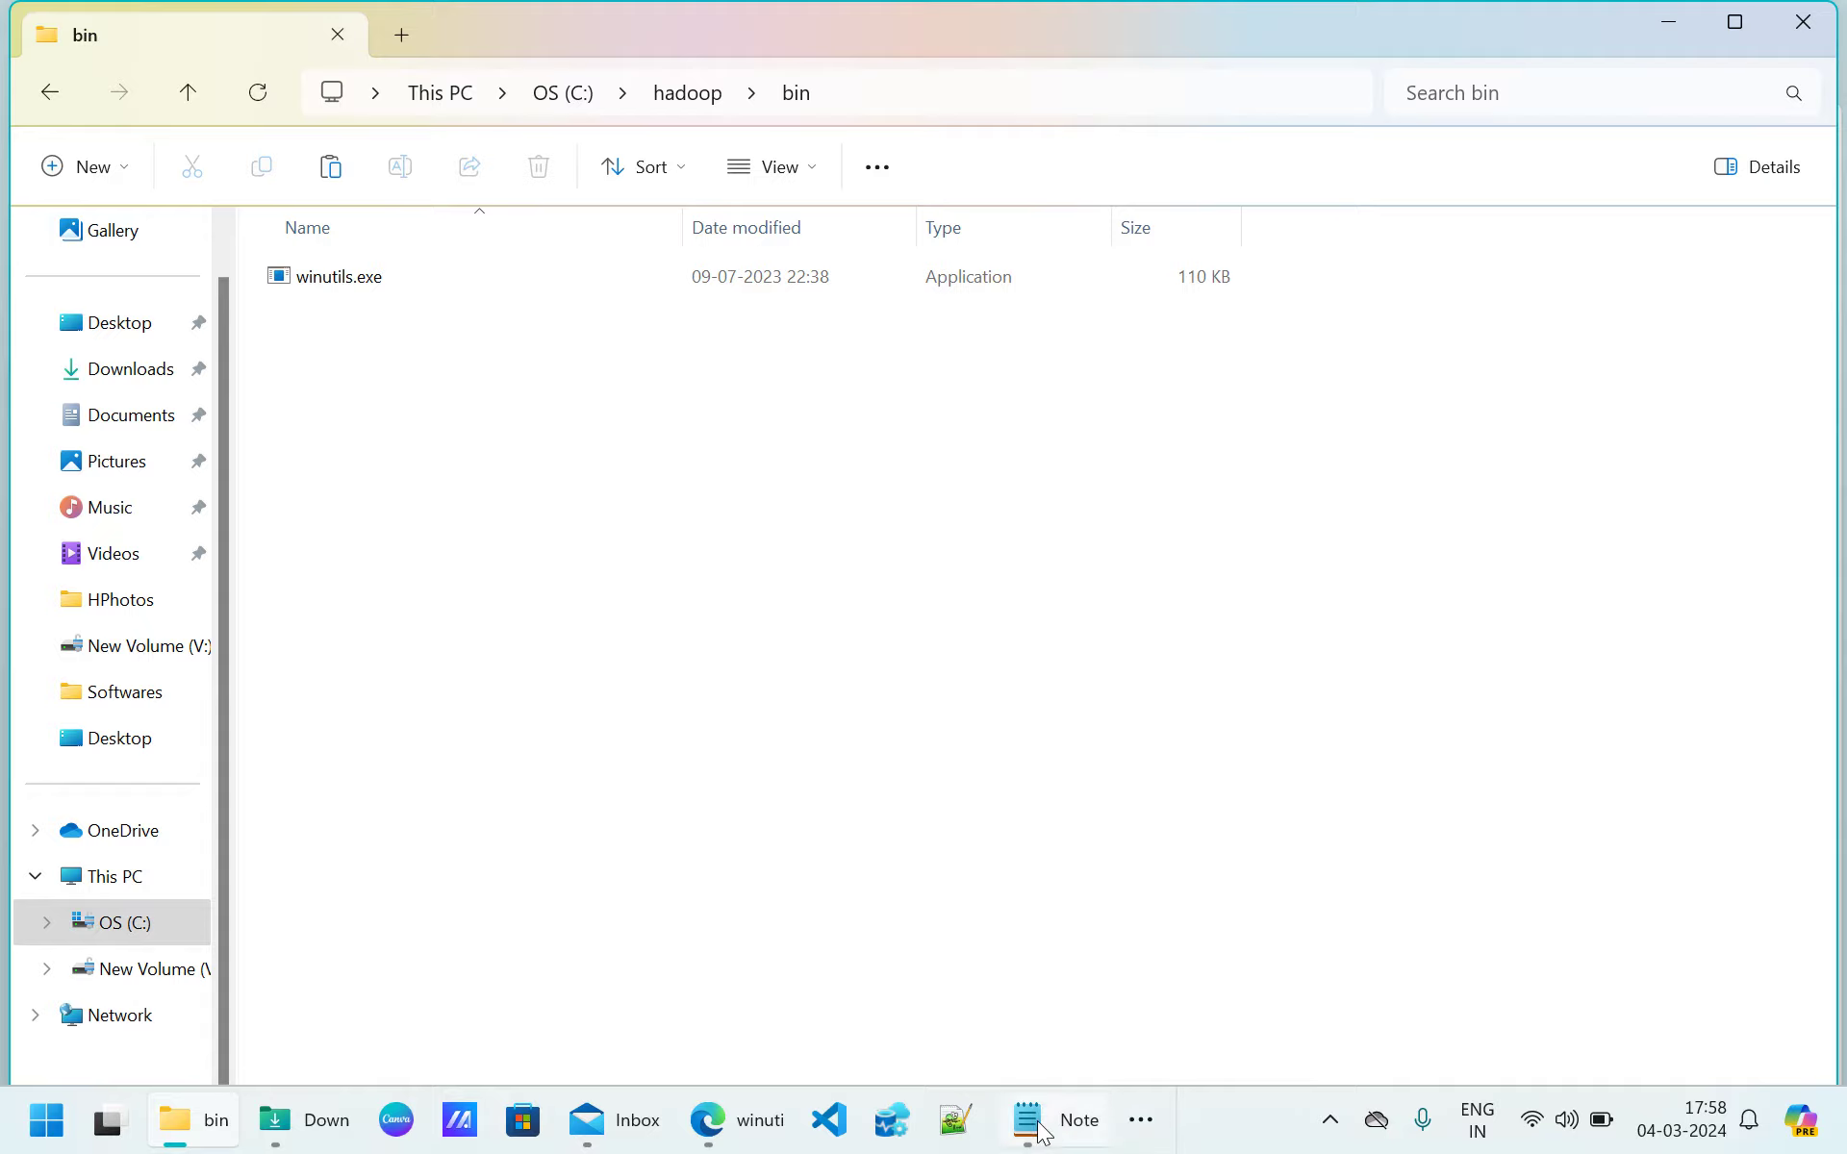
Switch to Notepad and review the Java, Spark, WinUtils and VSCode download links.
left_click(1056, 1143)
left_click_drag(23, 180, 656, 207)
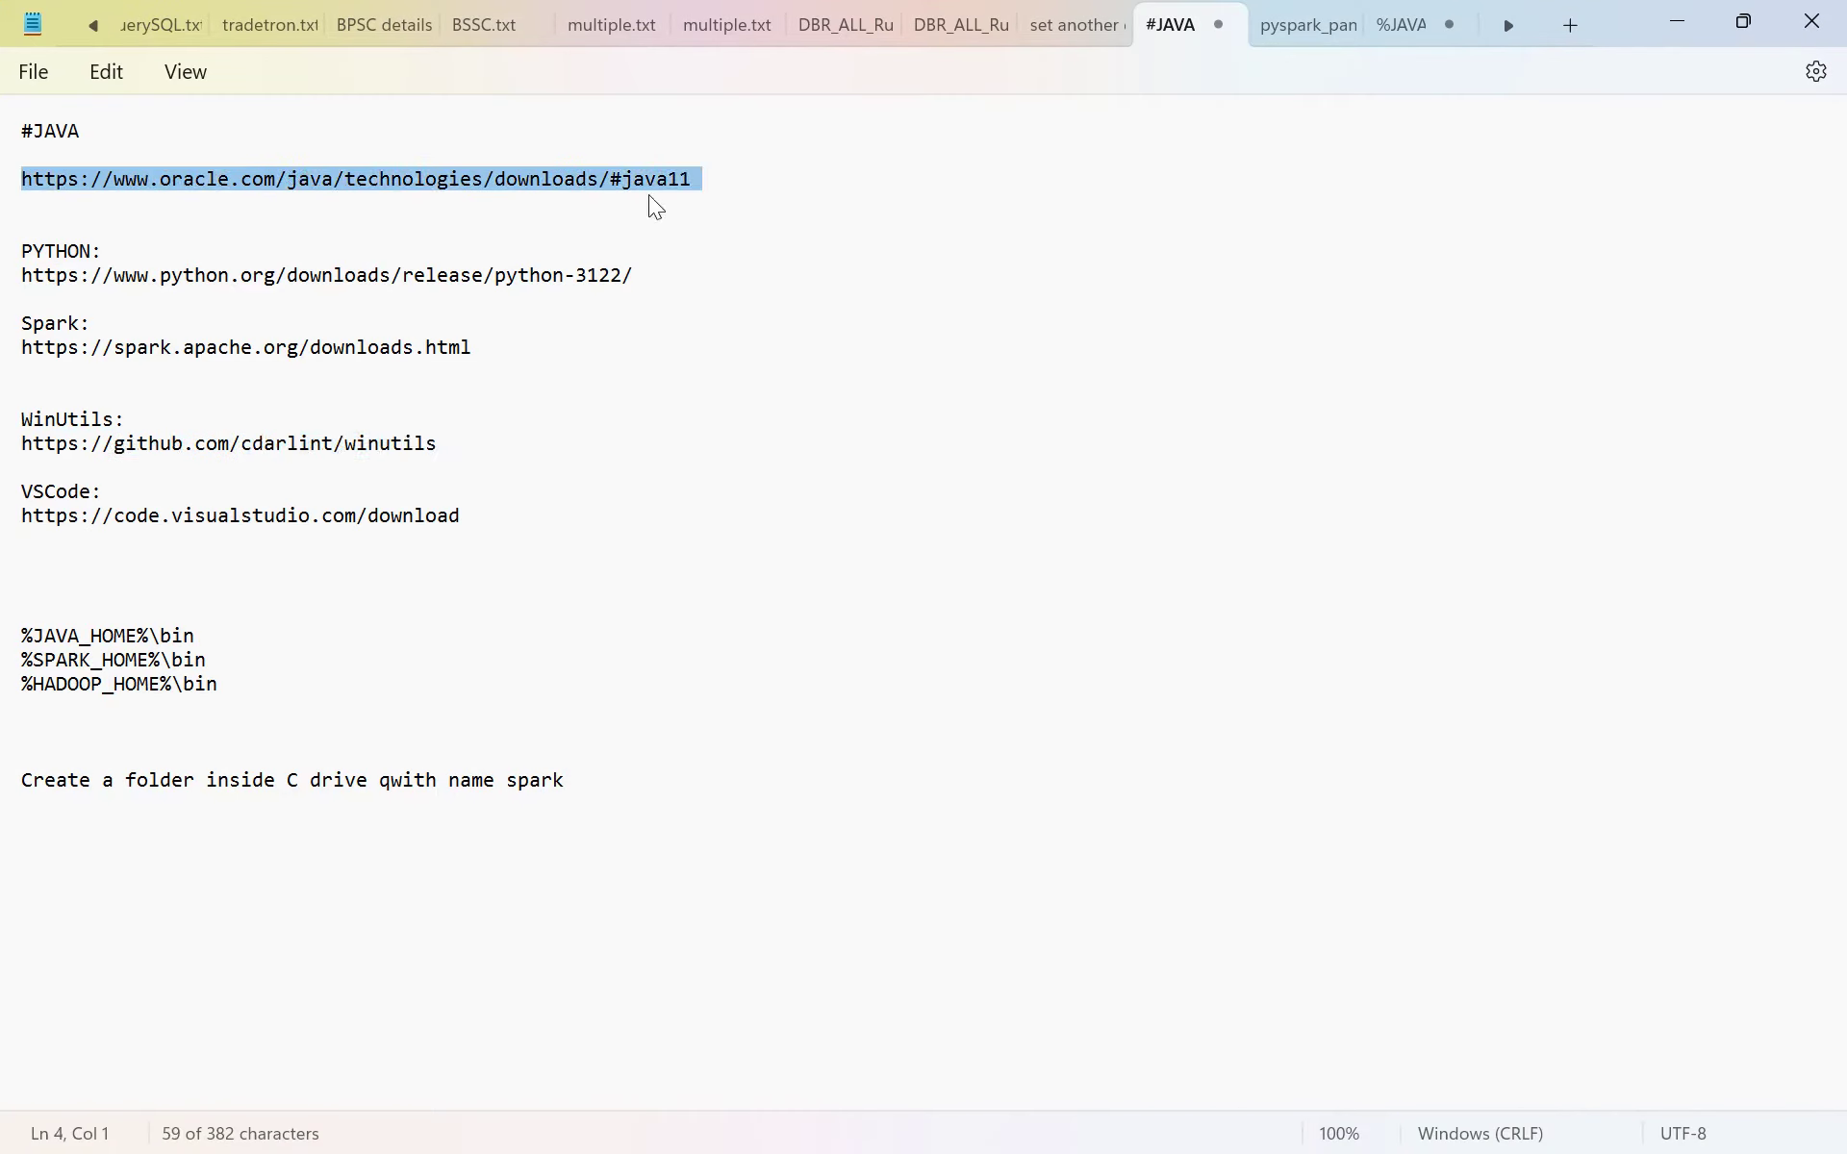
left_click_drag(471, 348, 23, 327)
left_click_drag(482, 452, 3, 431)
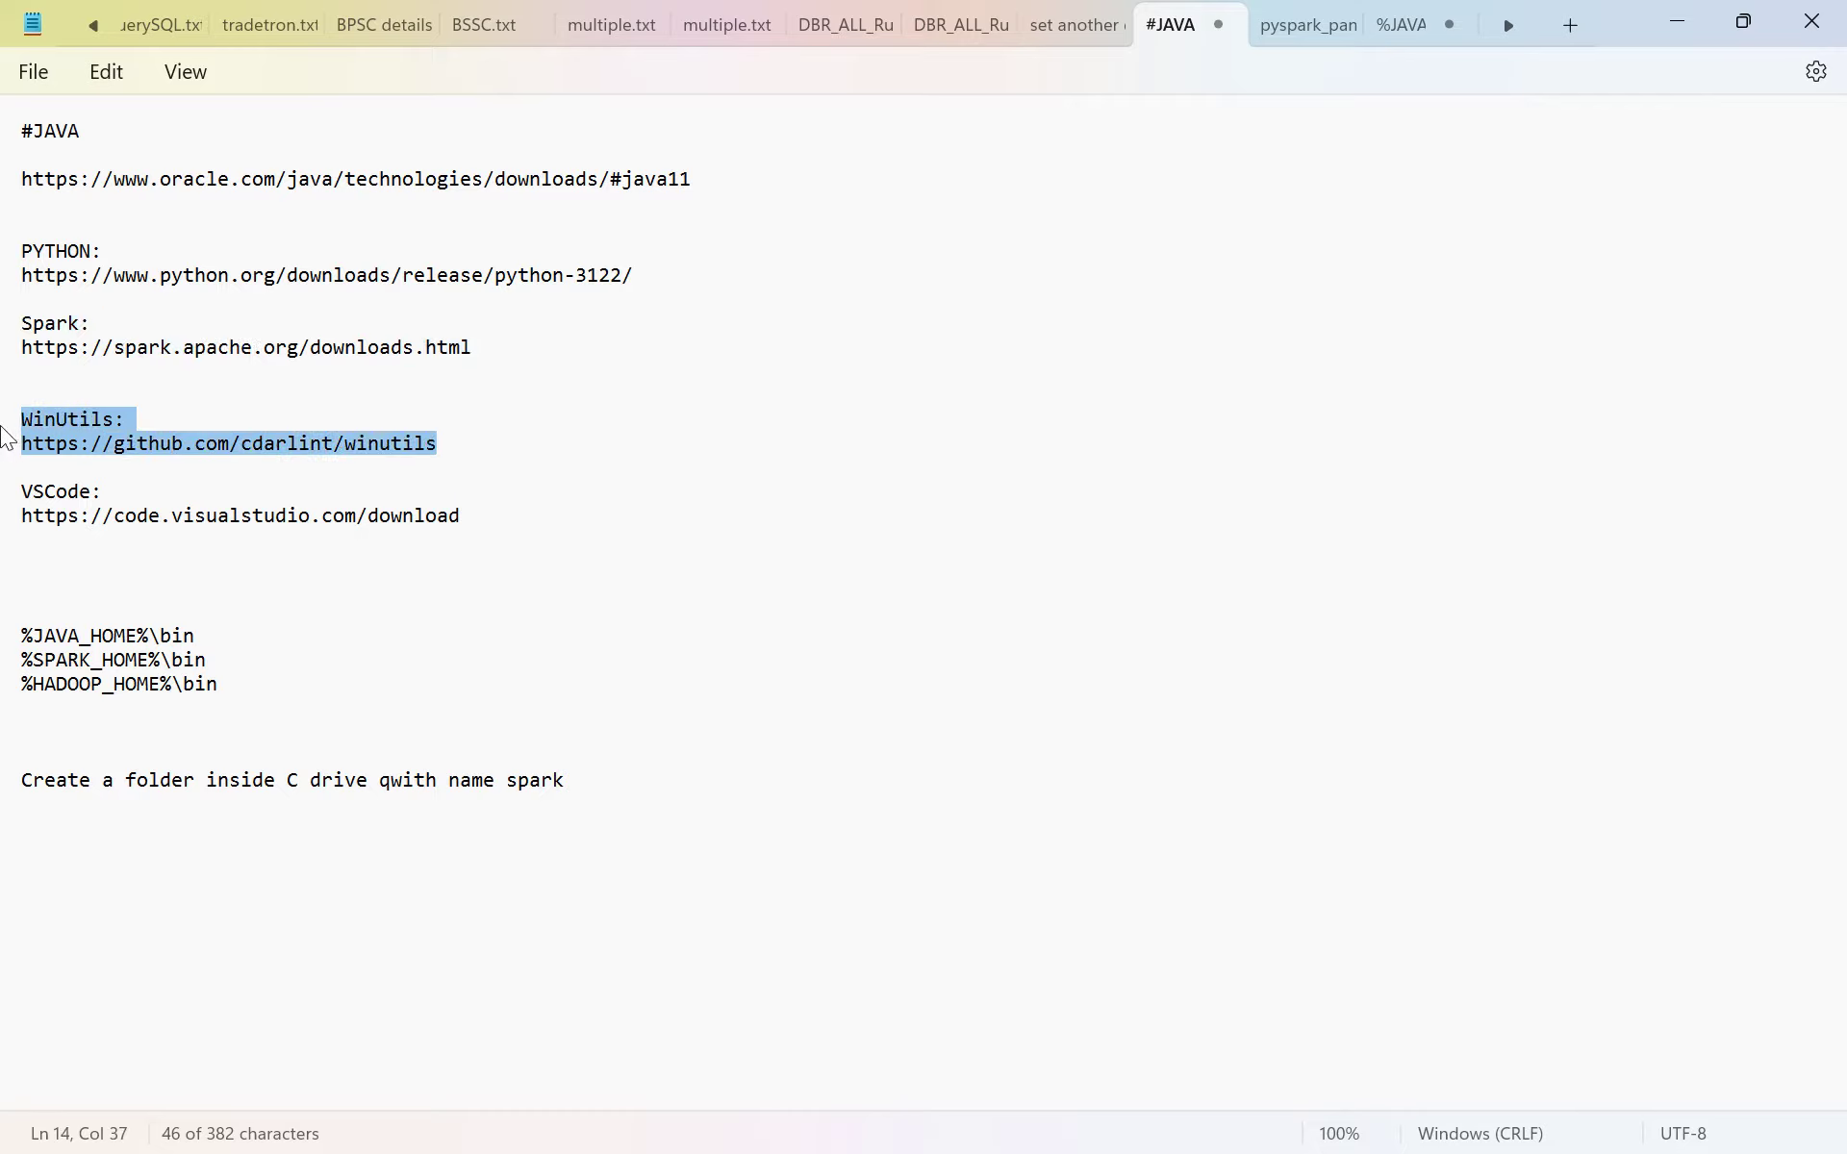
left_click(120, 568)
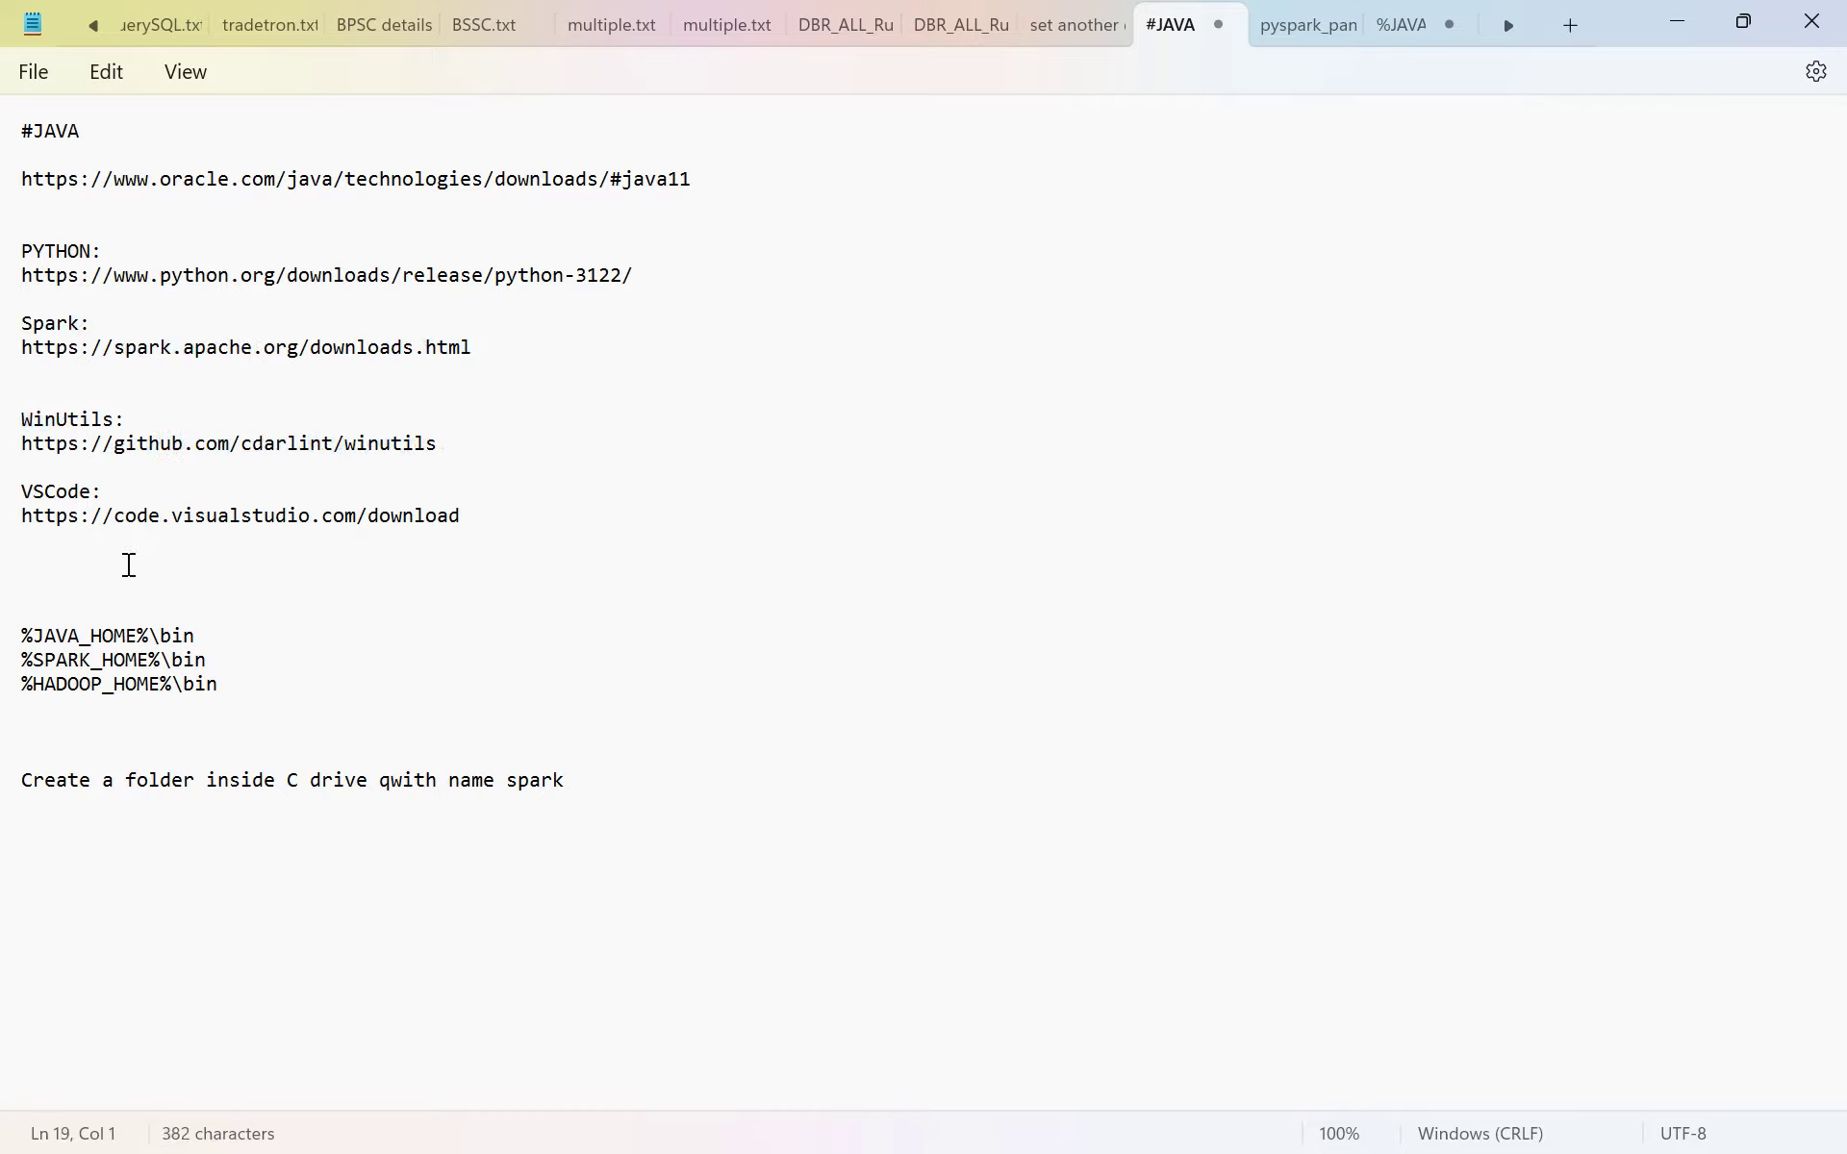
left_click_drag(485, 524, 16, 483)
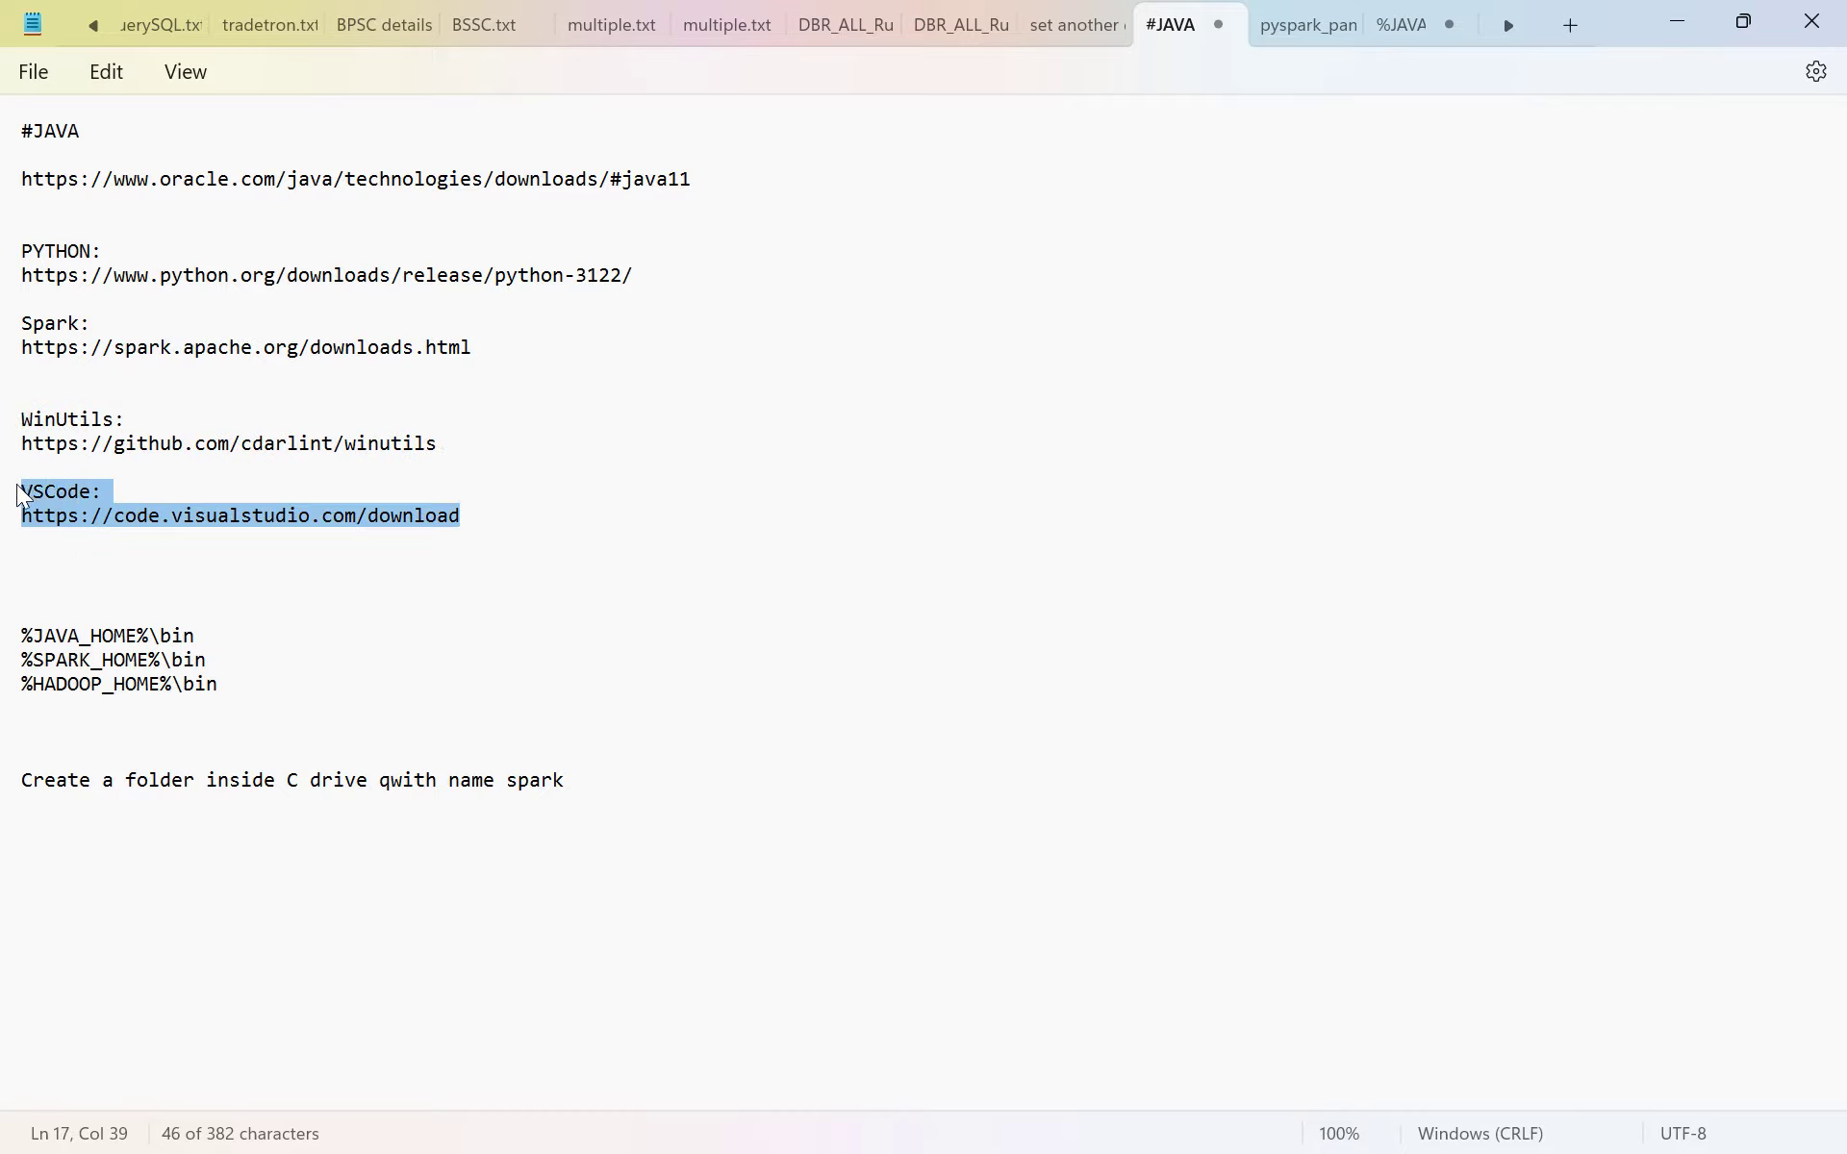
Add two blank lines below the VSCode link and select the Python download link in the notes.
left_click(88, 568)
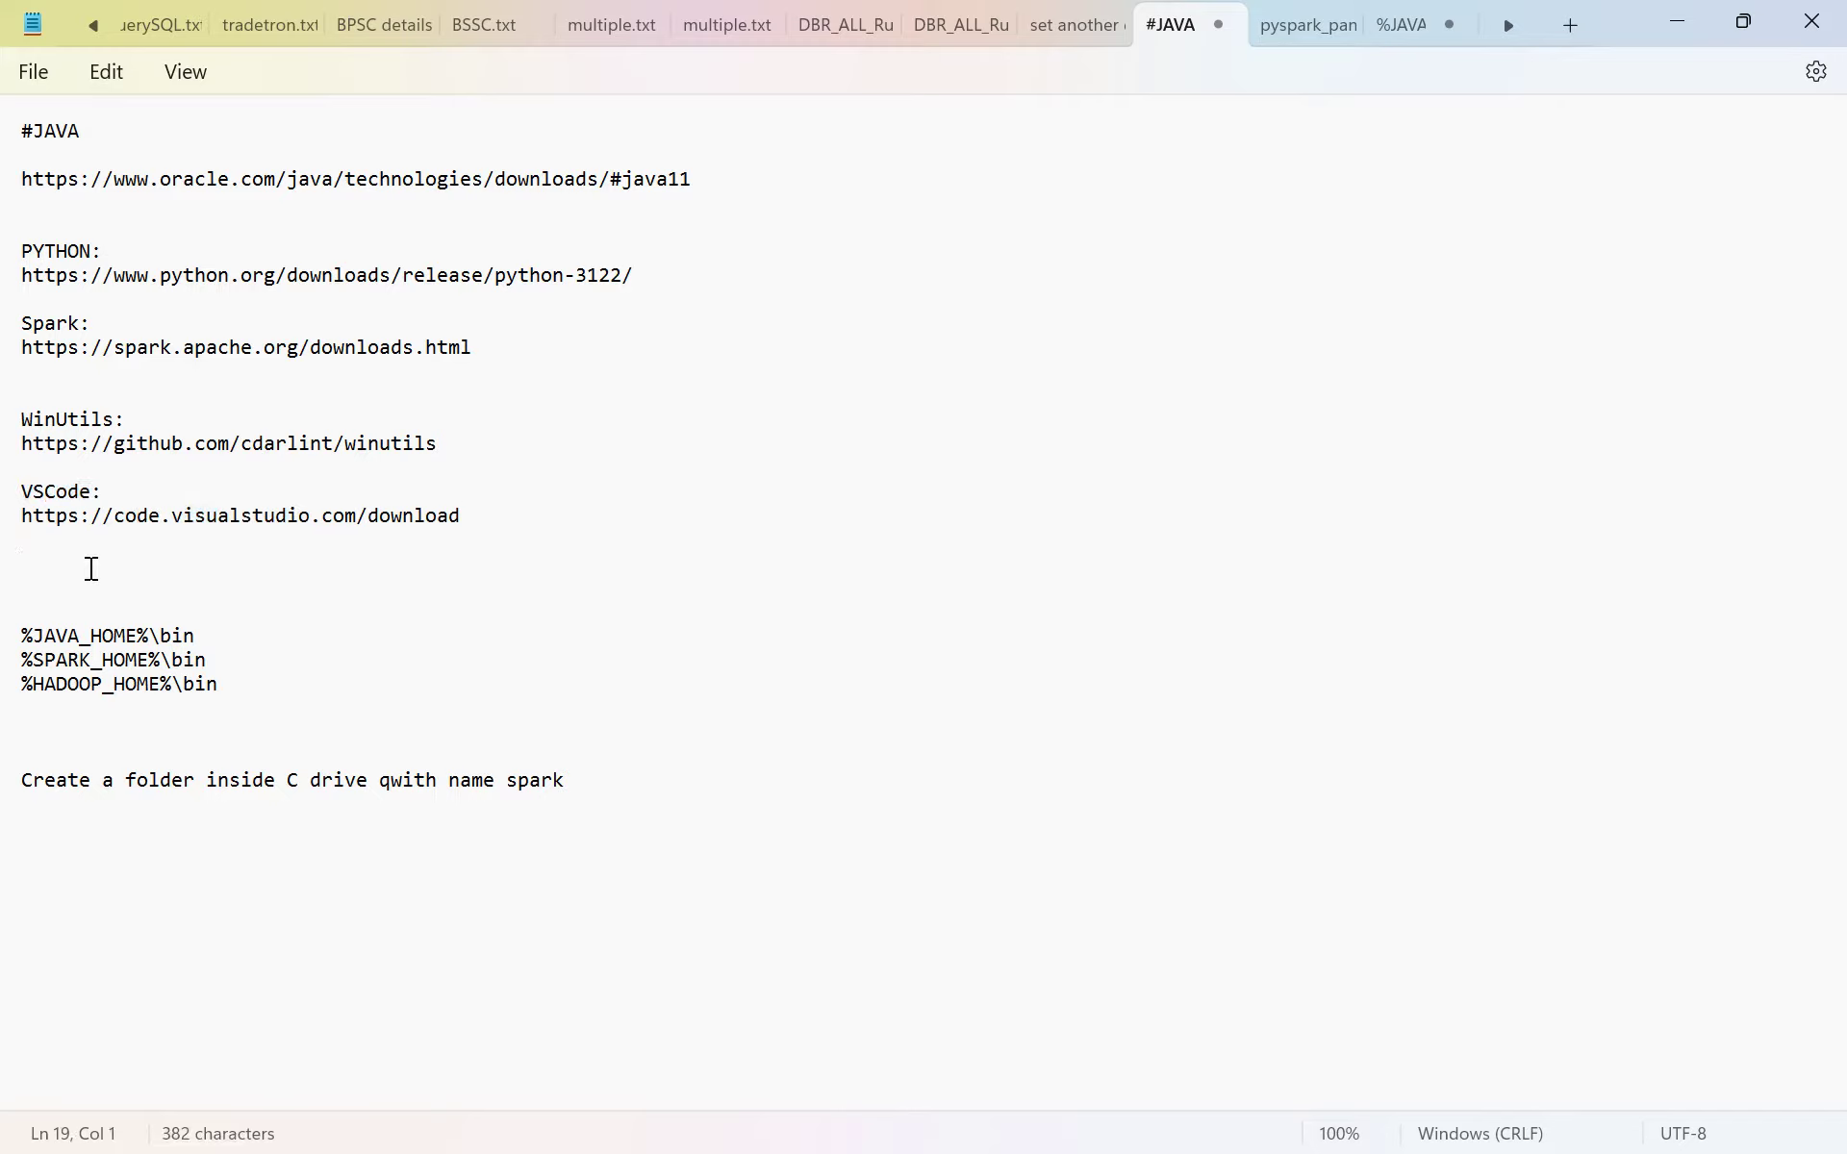
key("Return")
key("Return")
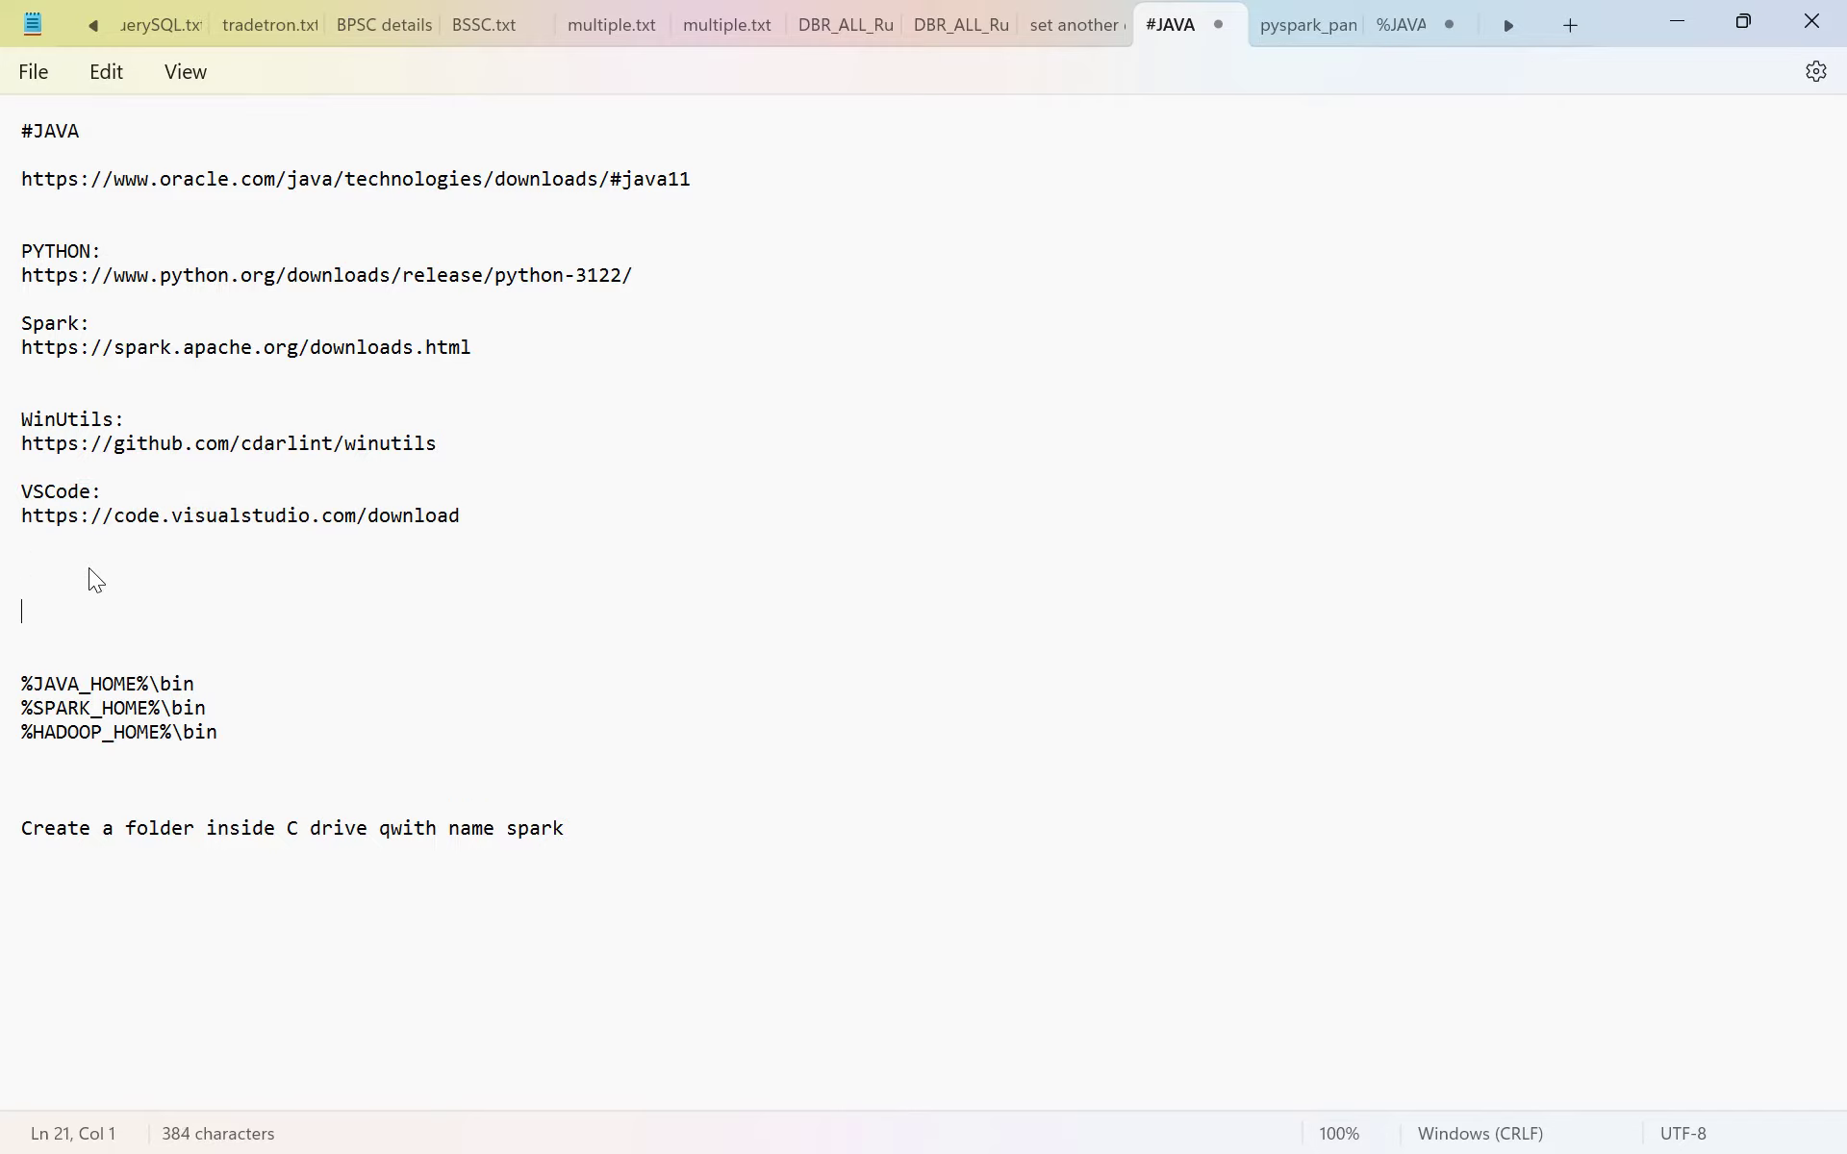
mouse_move(222, 1091)
left_click_drag(692, 285, 32, 273)
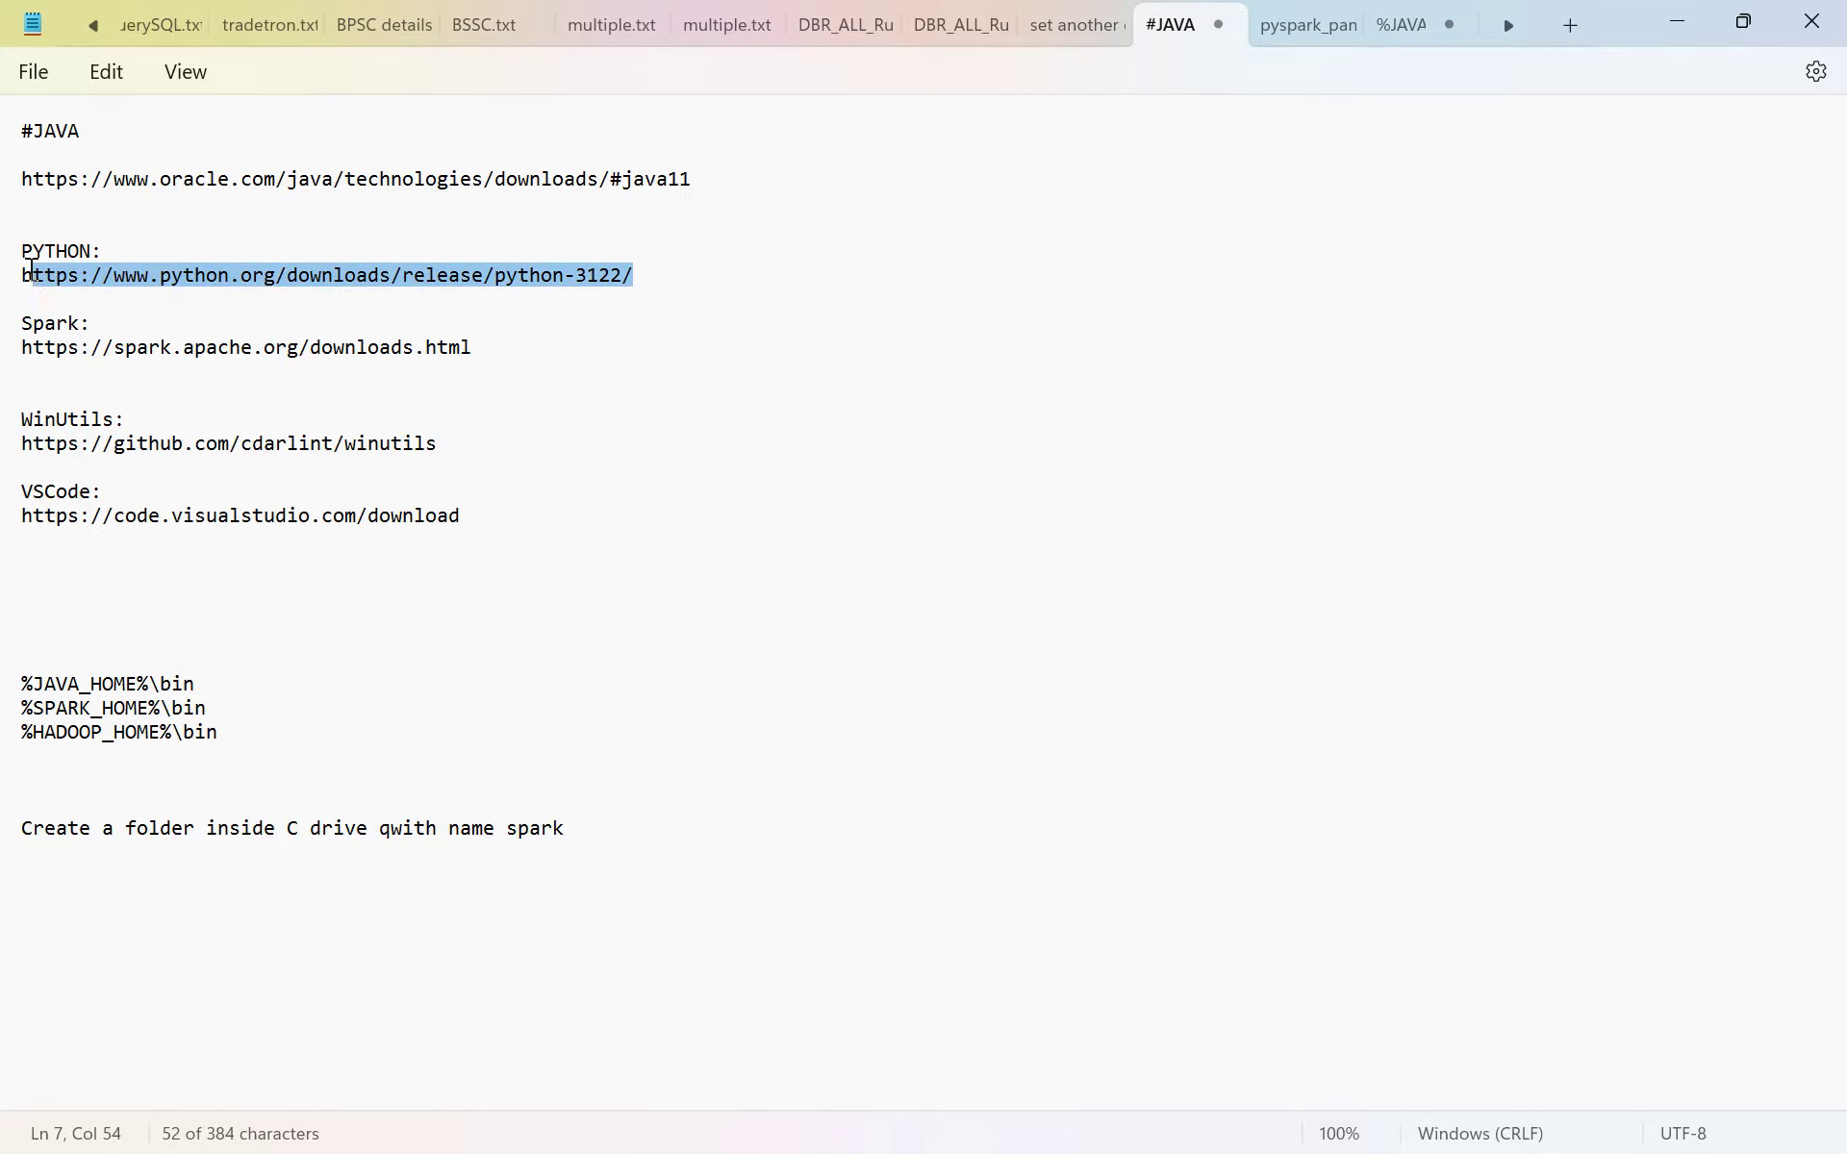
Switch to File Explorer and open the AppData folder inside the user's profile folder under C:\Users.
left_click(146, 313)
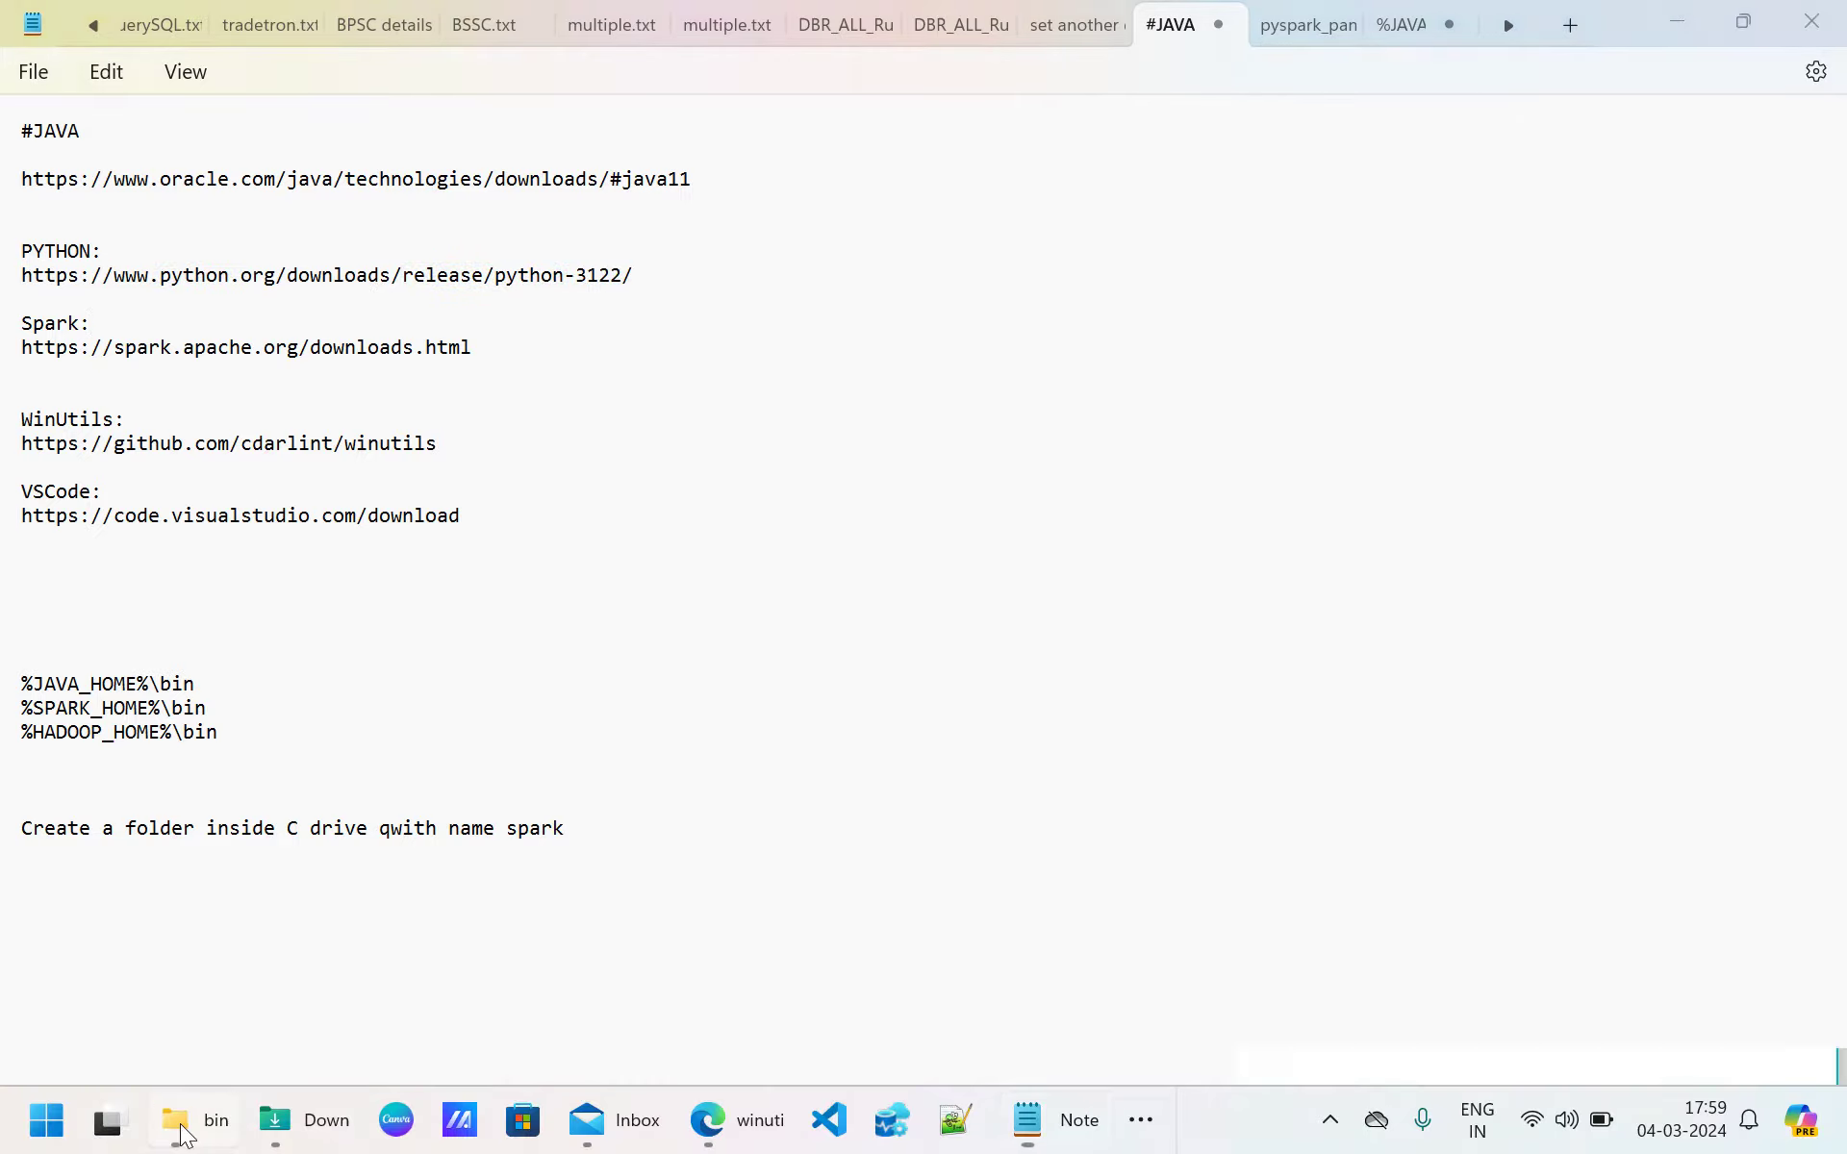
left_click(181, 1121)
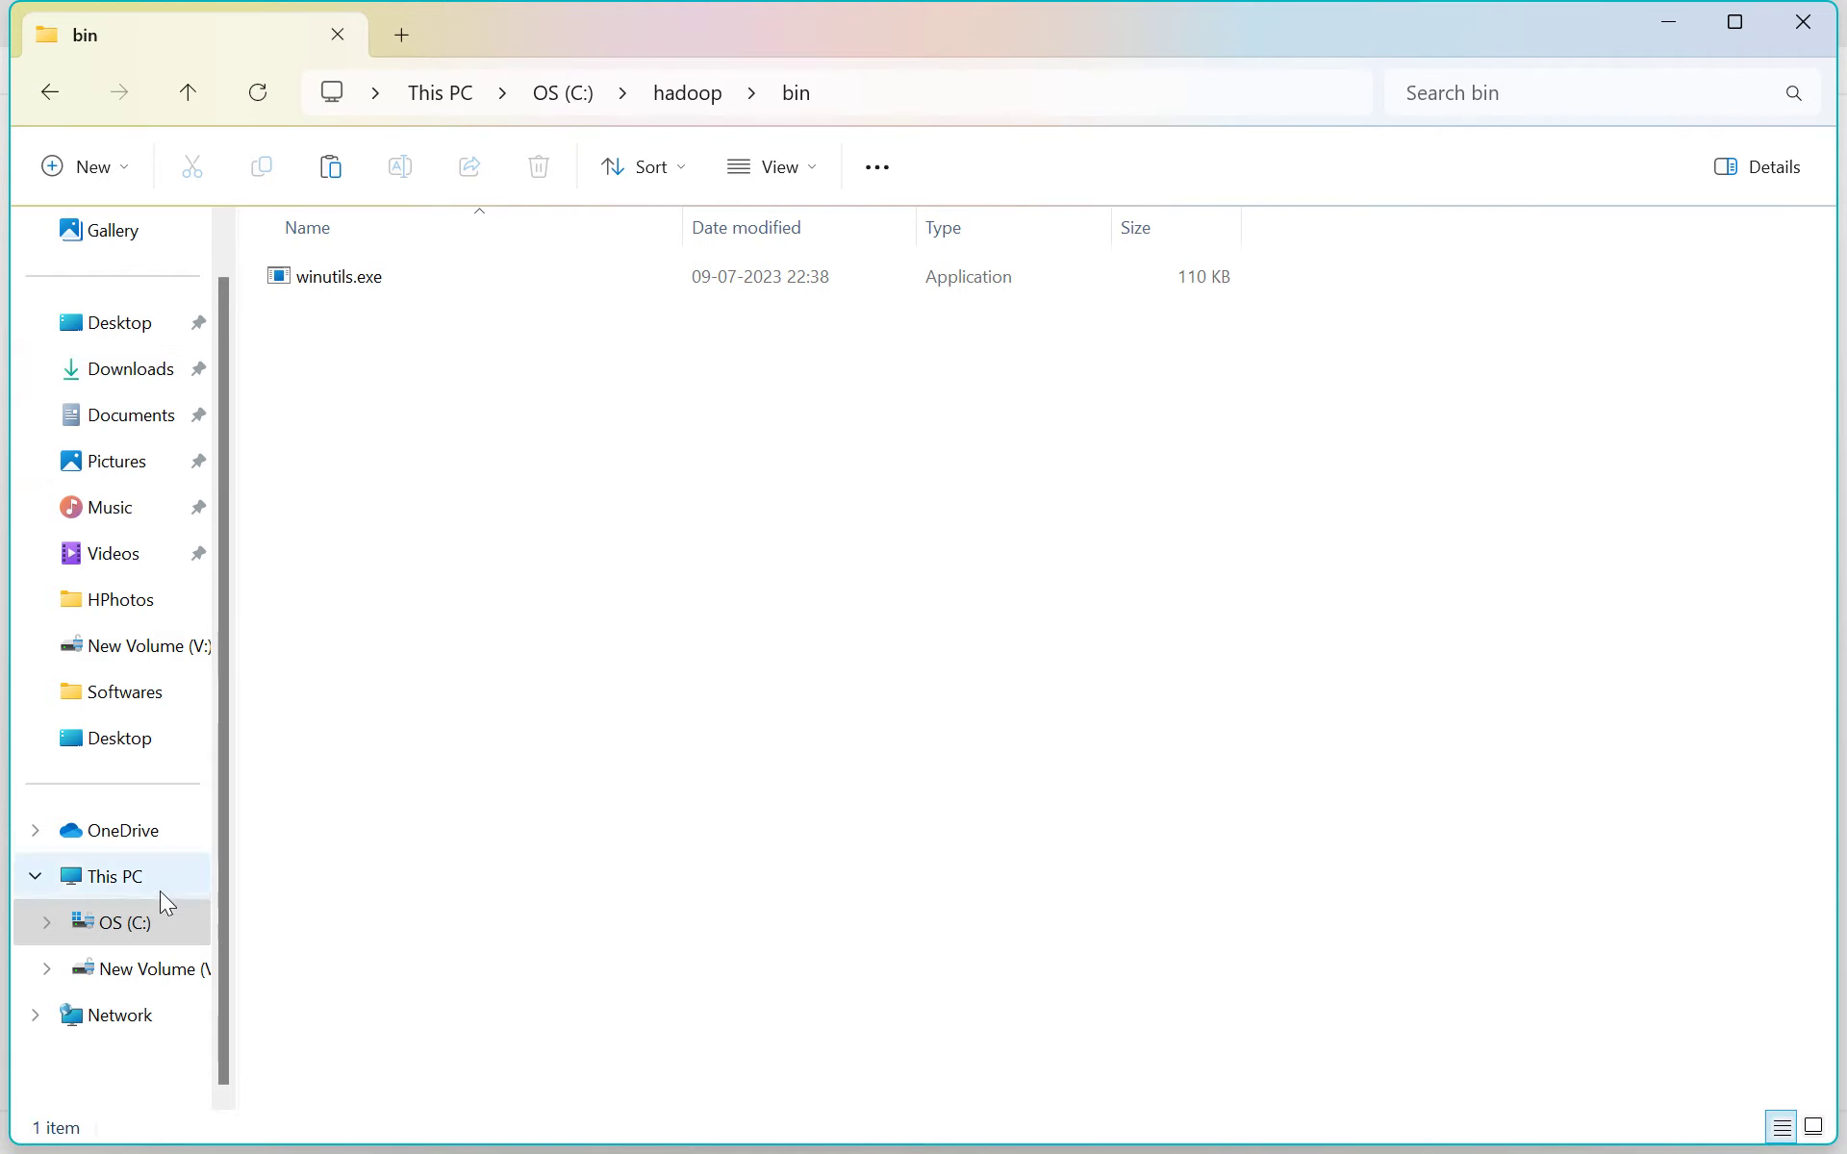
left_click(132, 928)
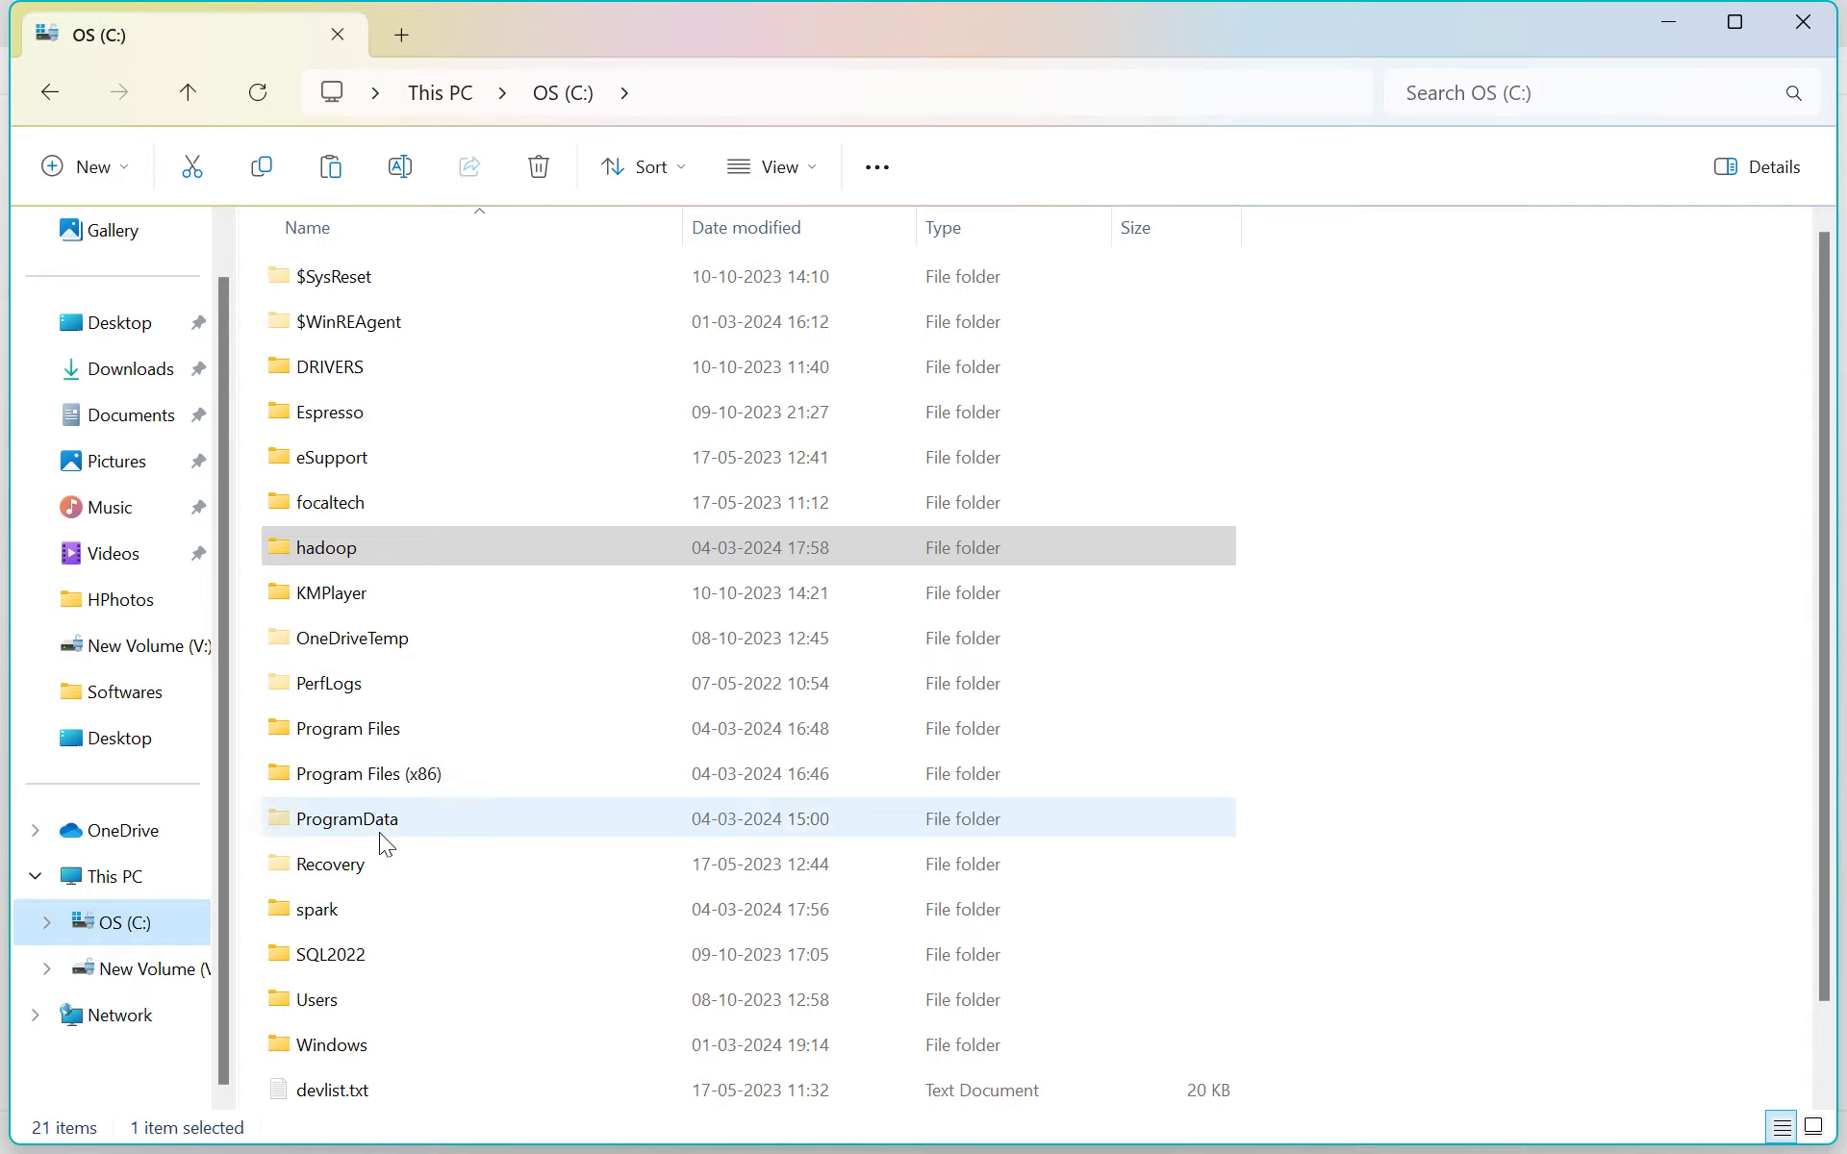
double_click(342, 996)
double_click(329, 279)
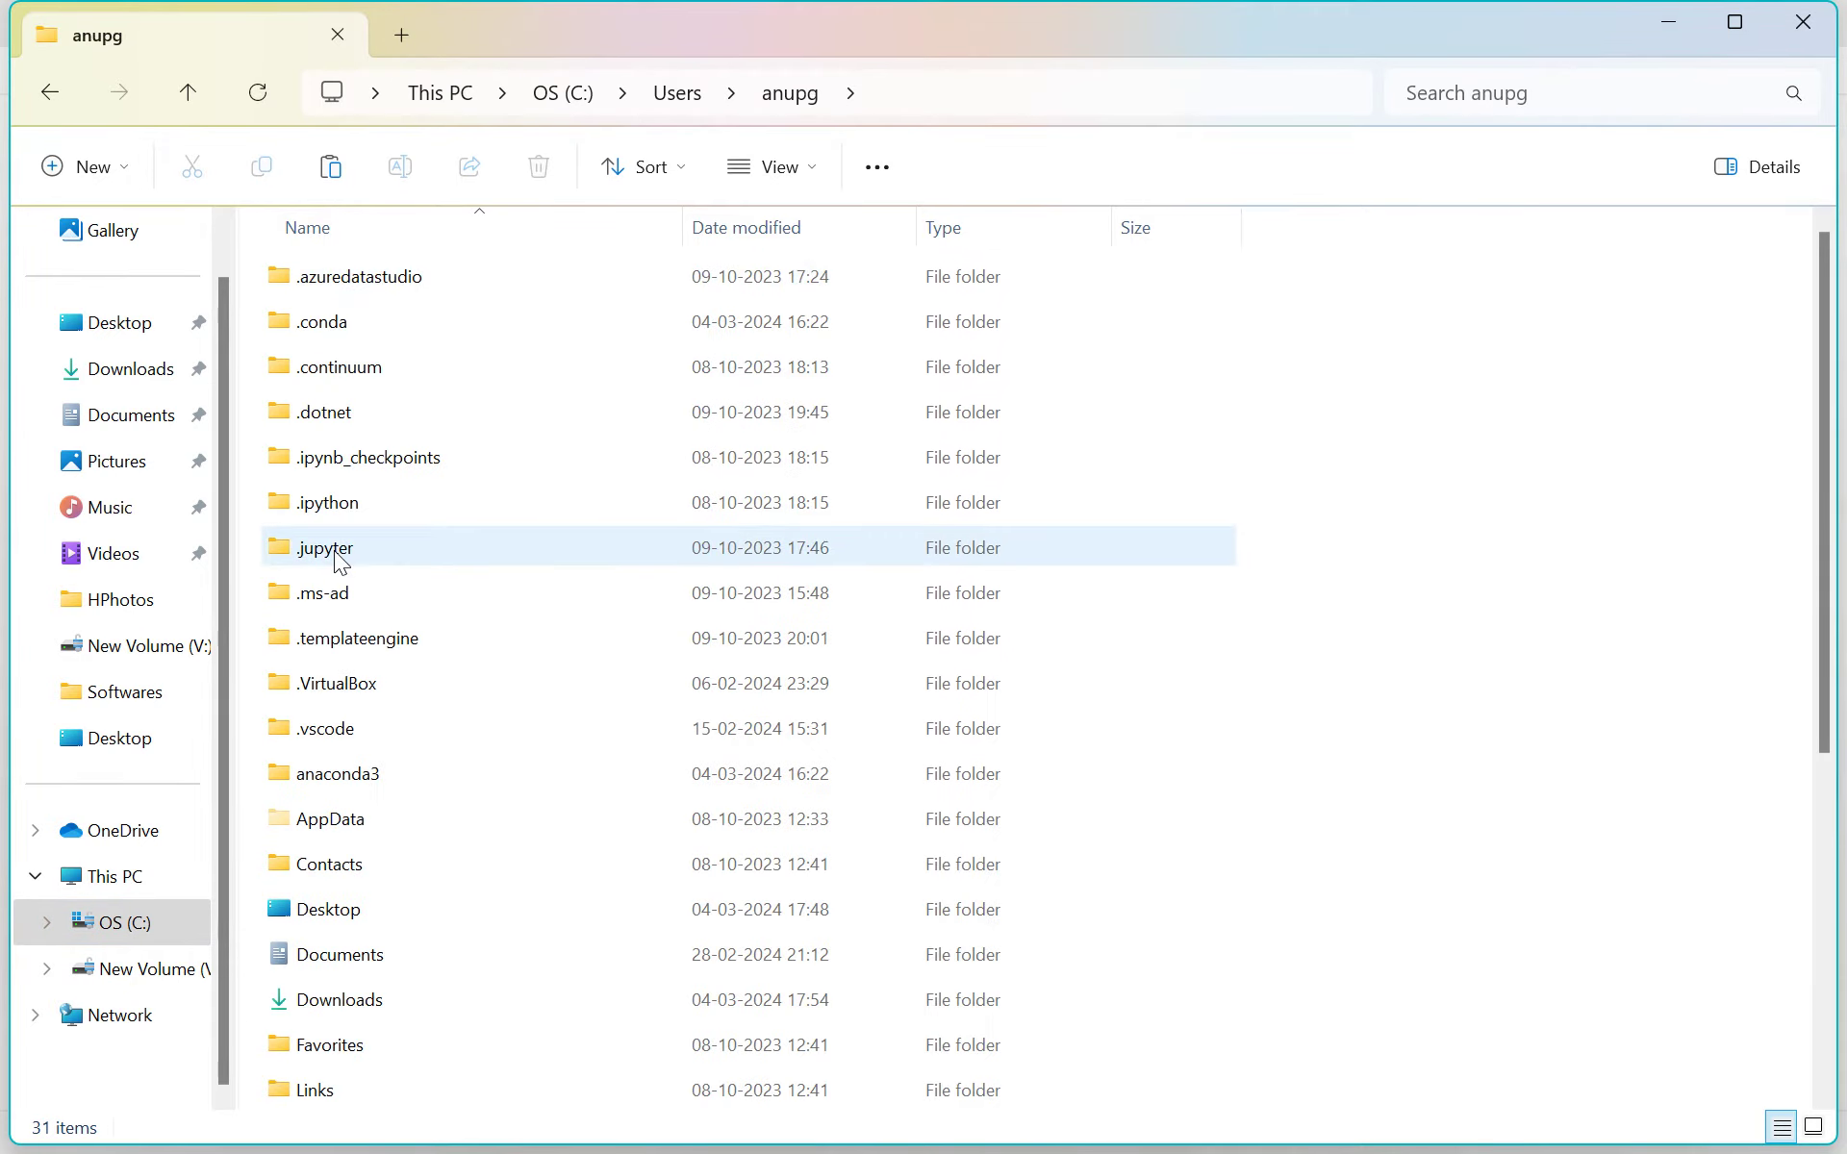
left_click(333, 548)
scroll(333, 550, "down", 4)
left_click(333, 551)
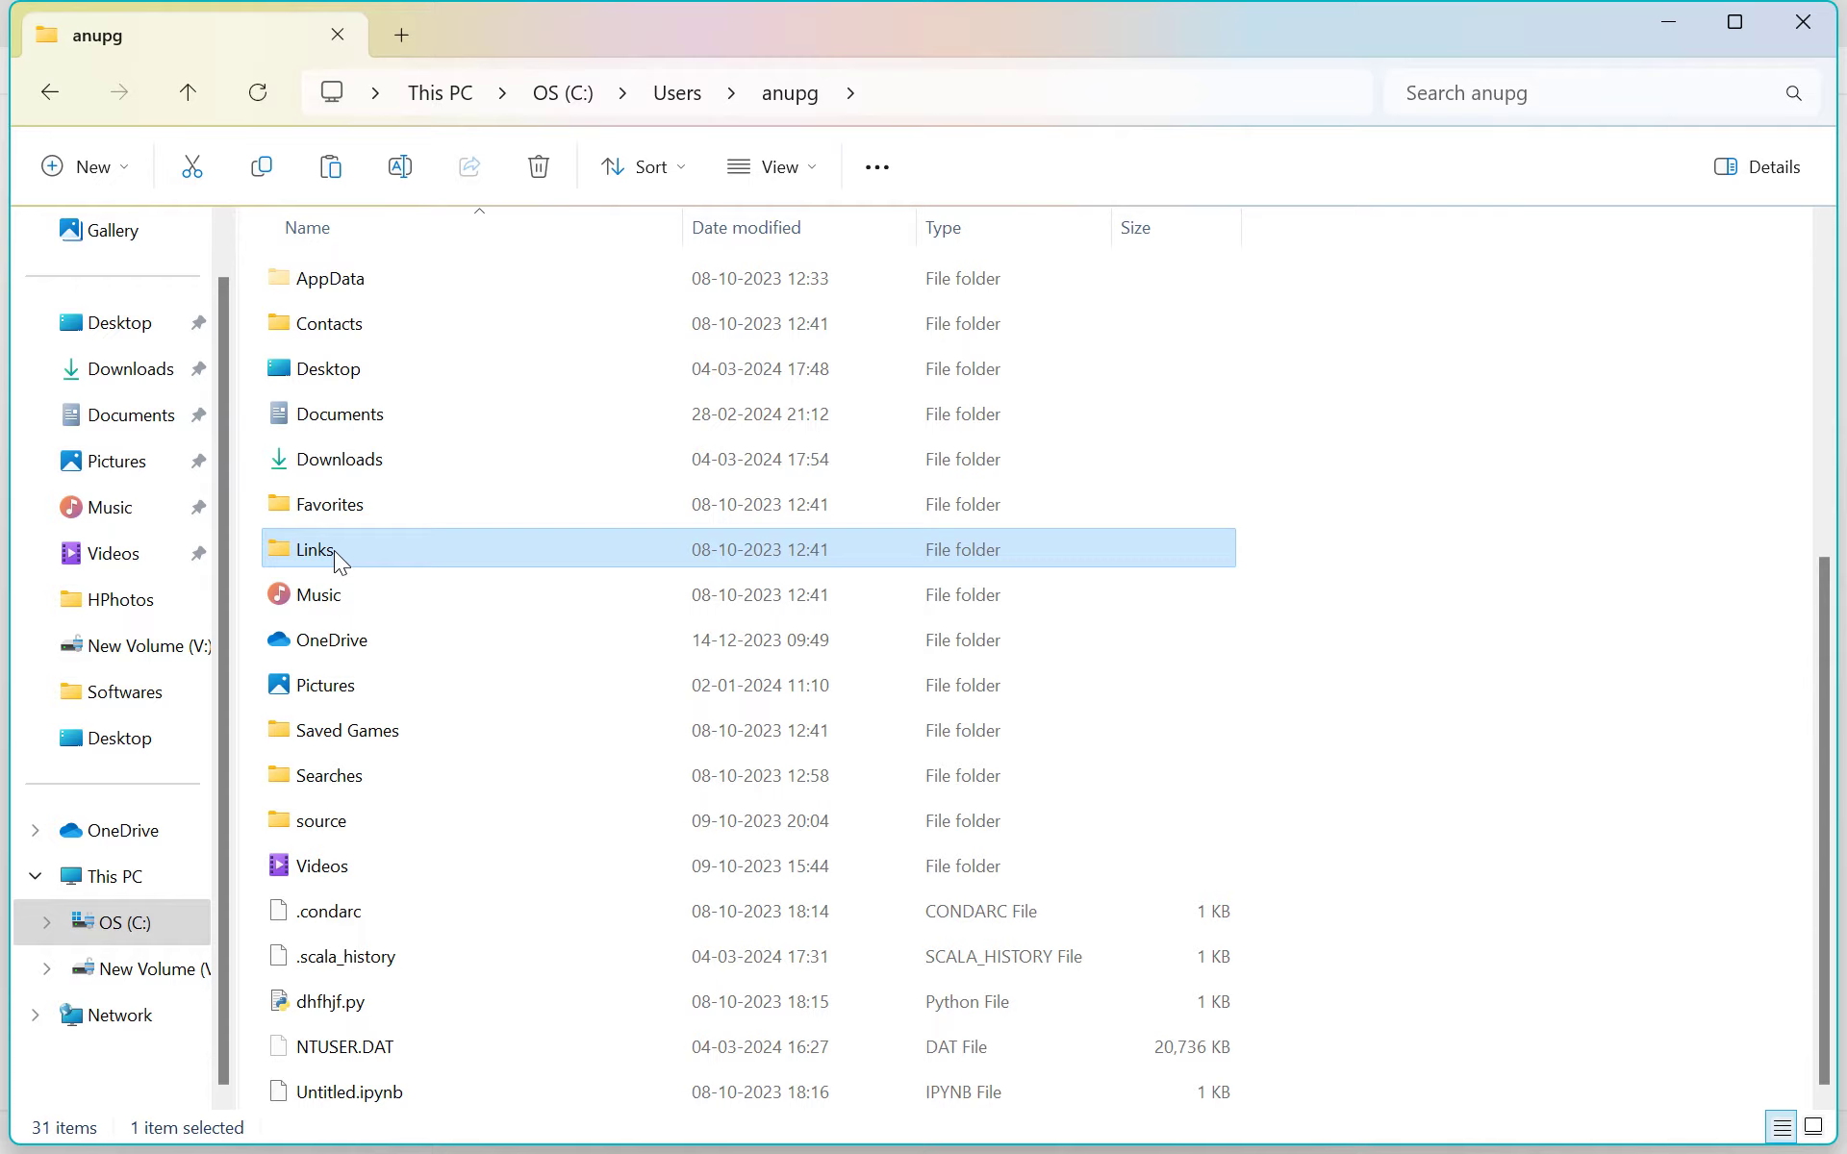
key("a")
double_click(355, 322)
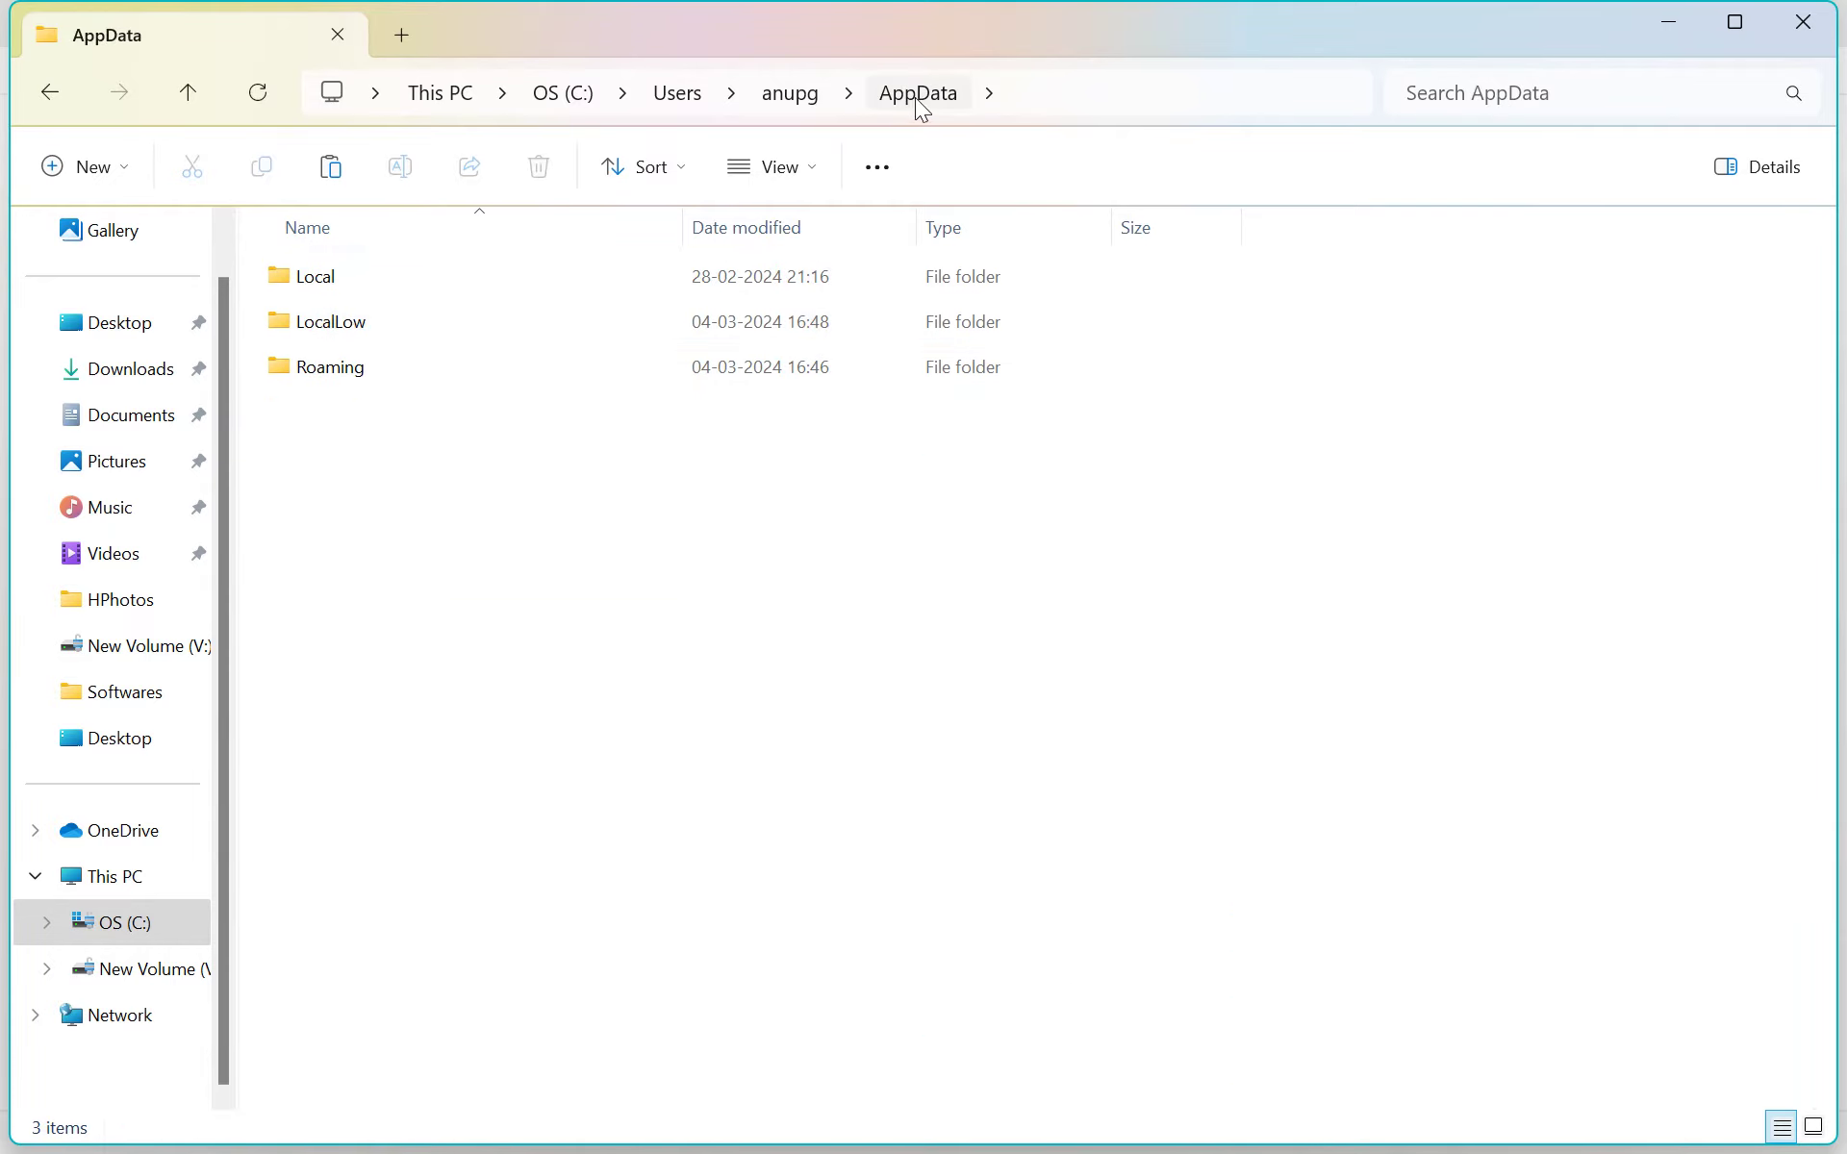
Return to the user's profile folder and check the display option for hidden items.
left_click(806, 95)
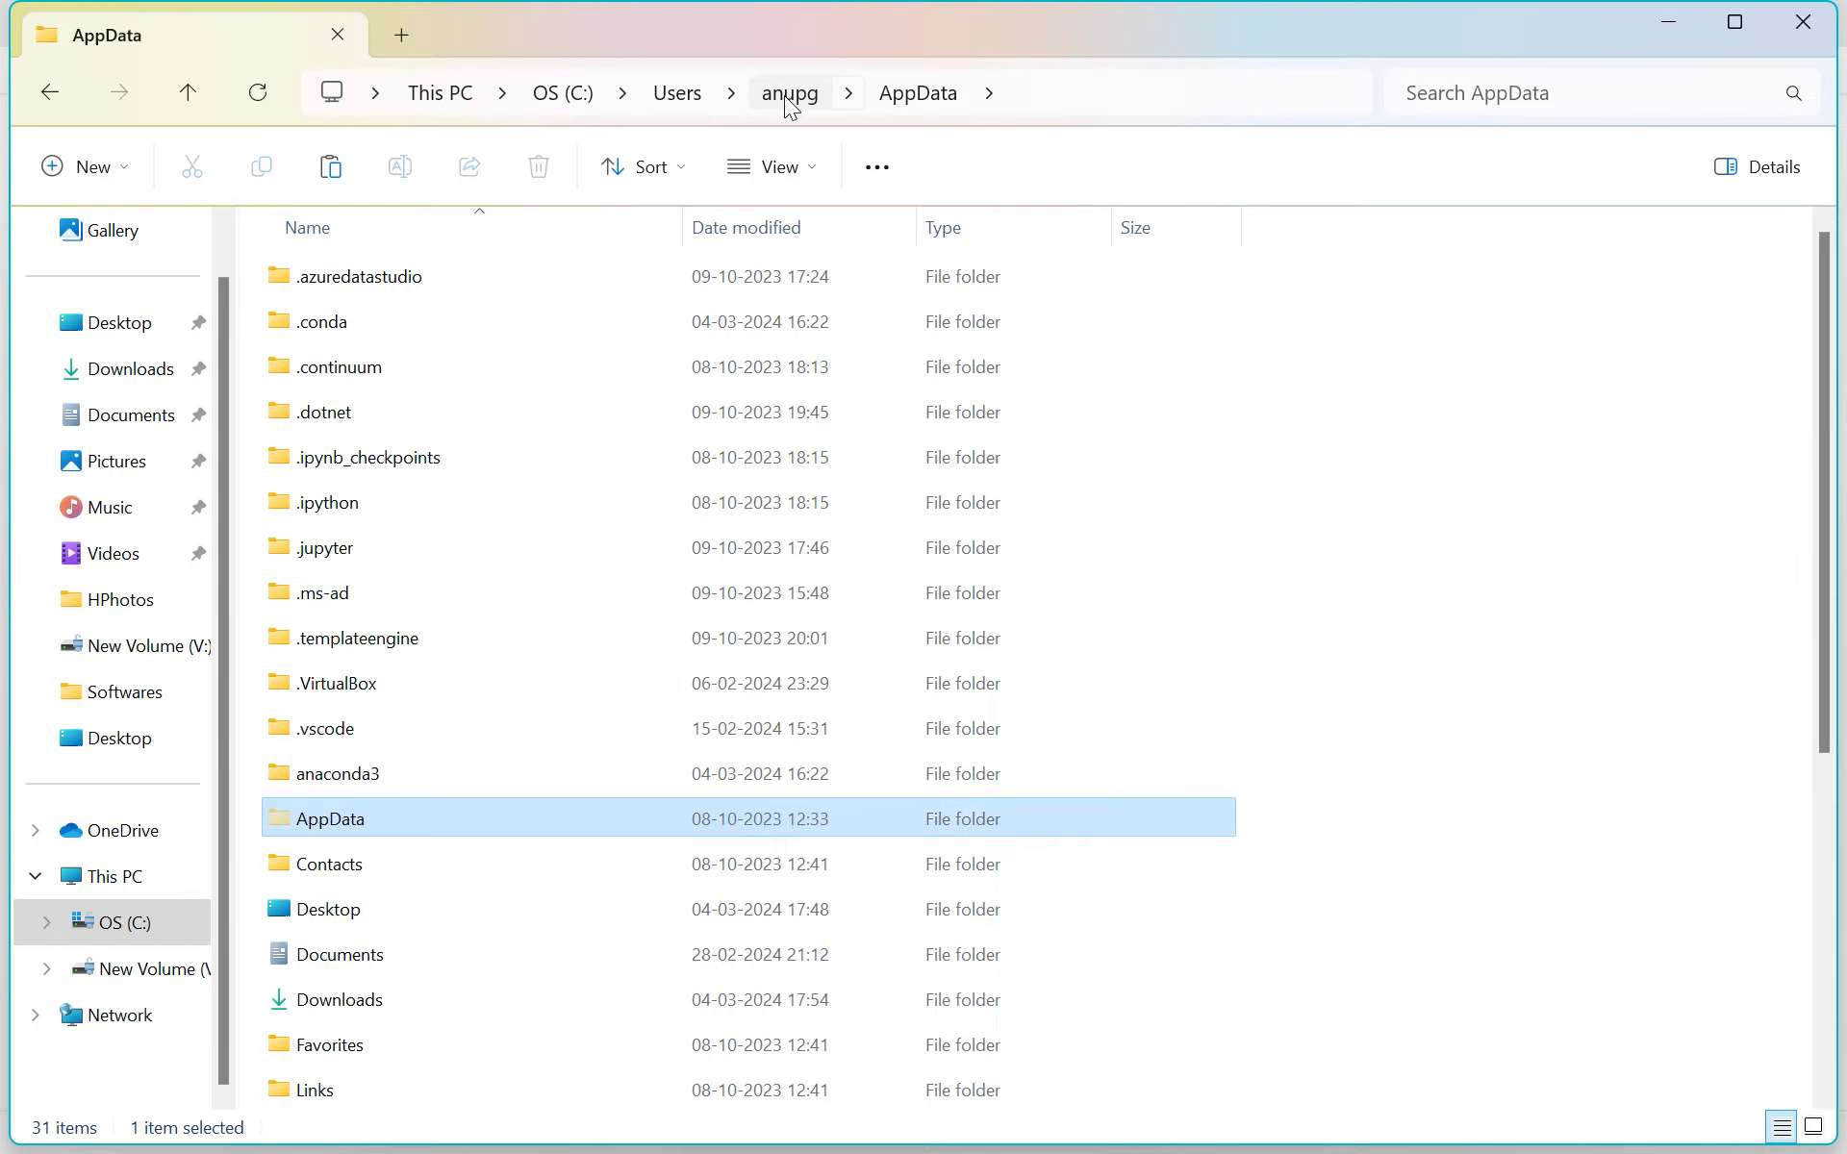
left_click(880, 166)
left_click(793, 181)
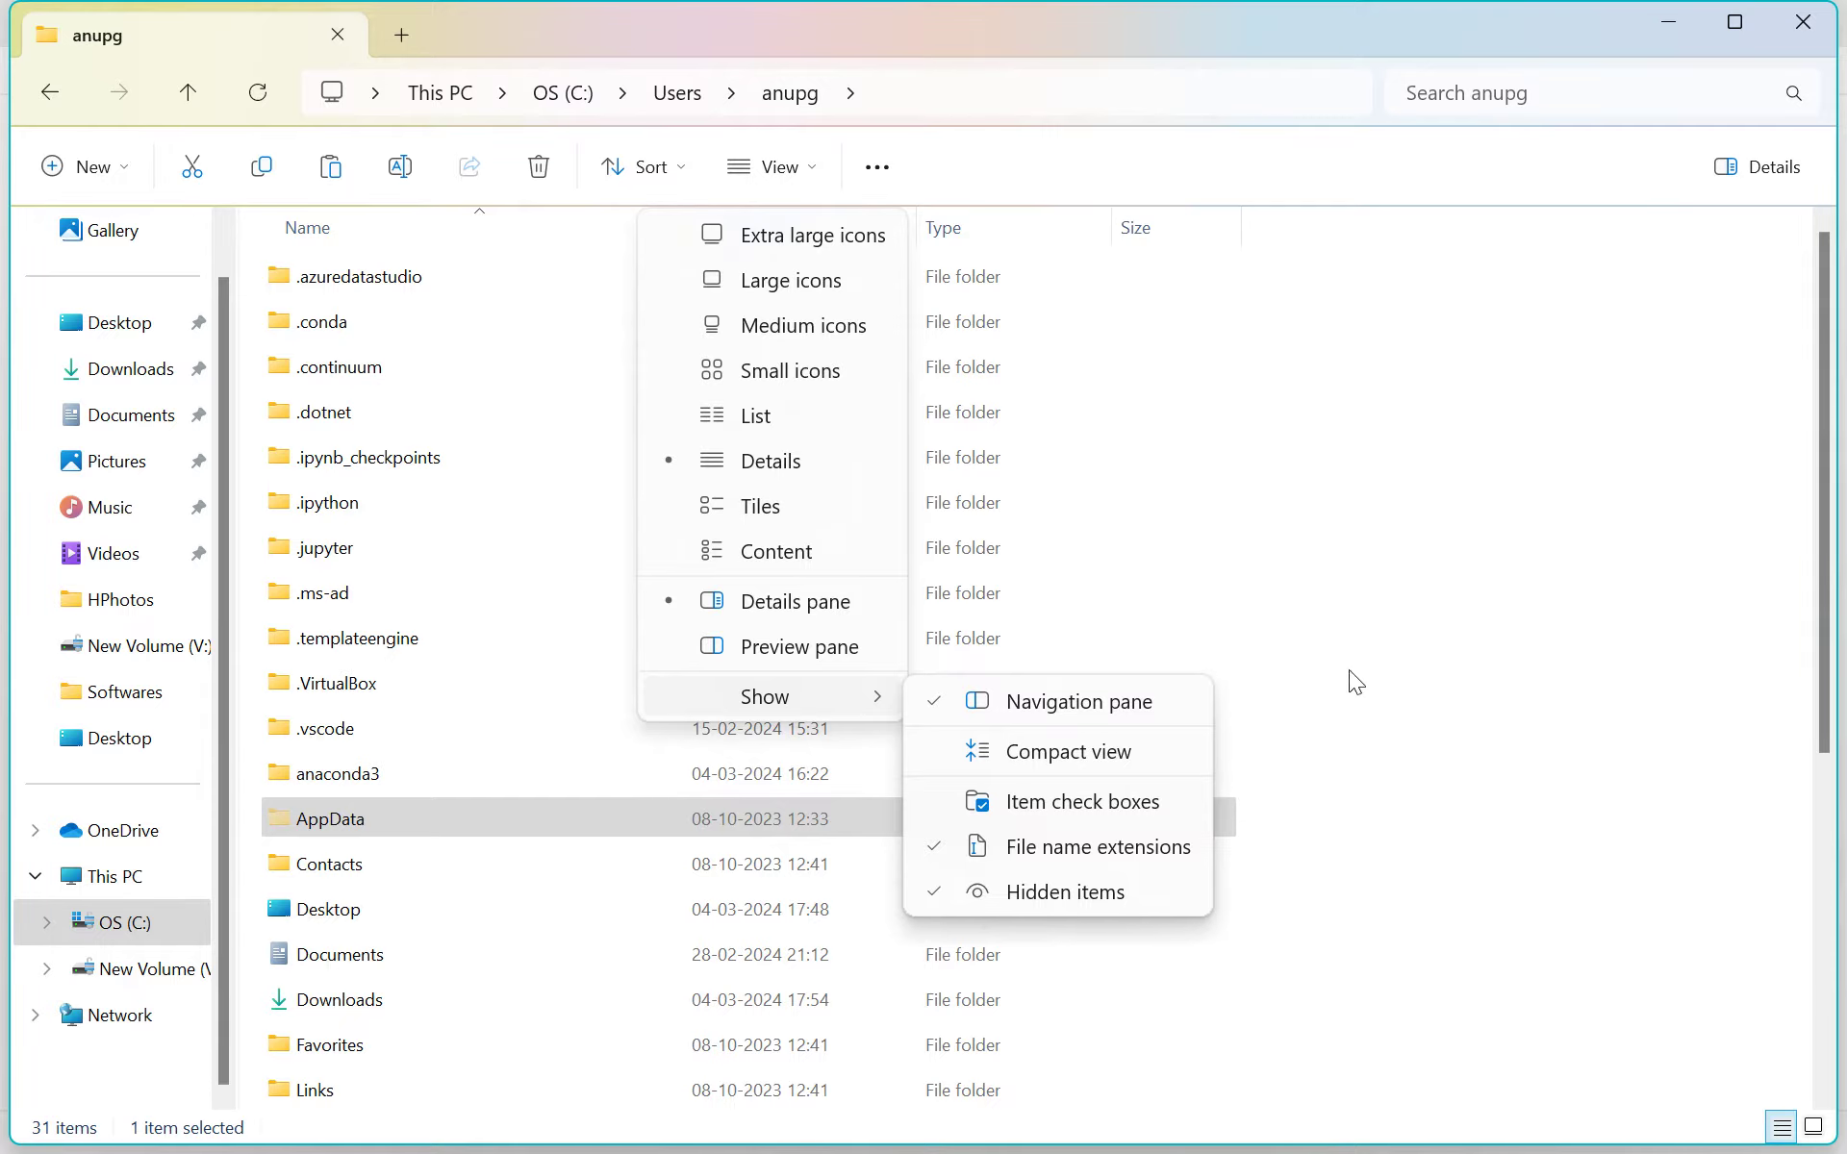
left_click(1390, 638)
Browse through AppData\Local\Programs\Python and view the contents of the Python312 installation folder.
double_click(431, 828)
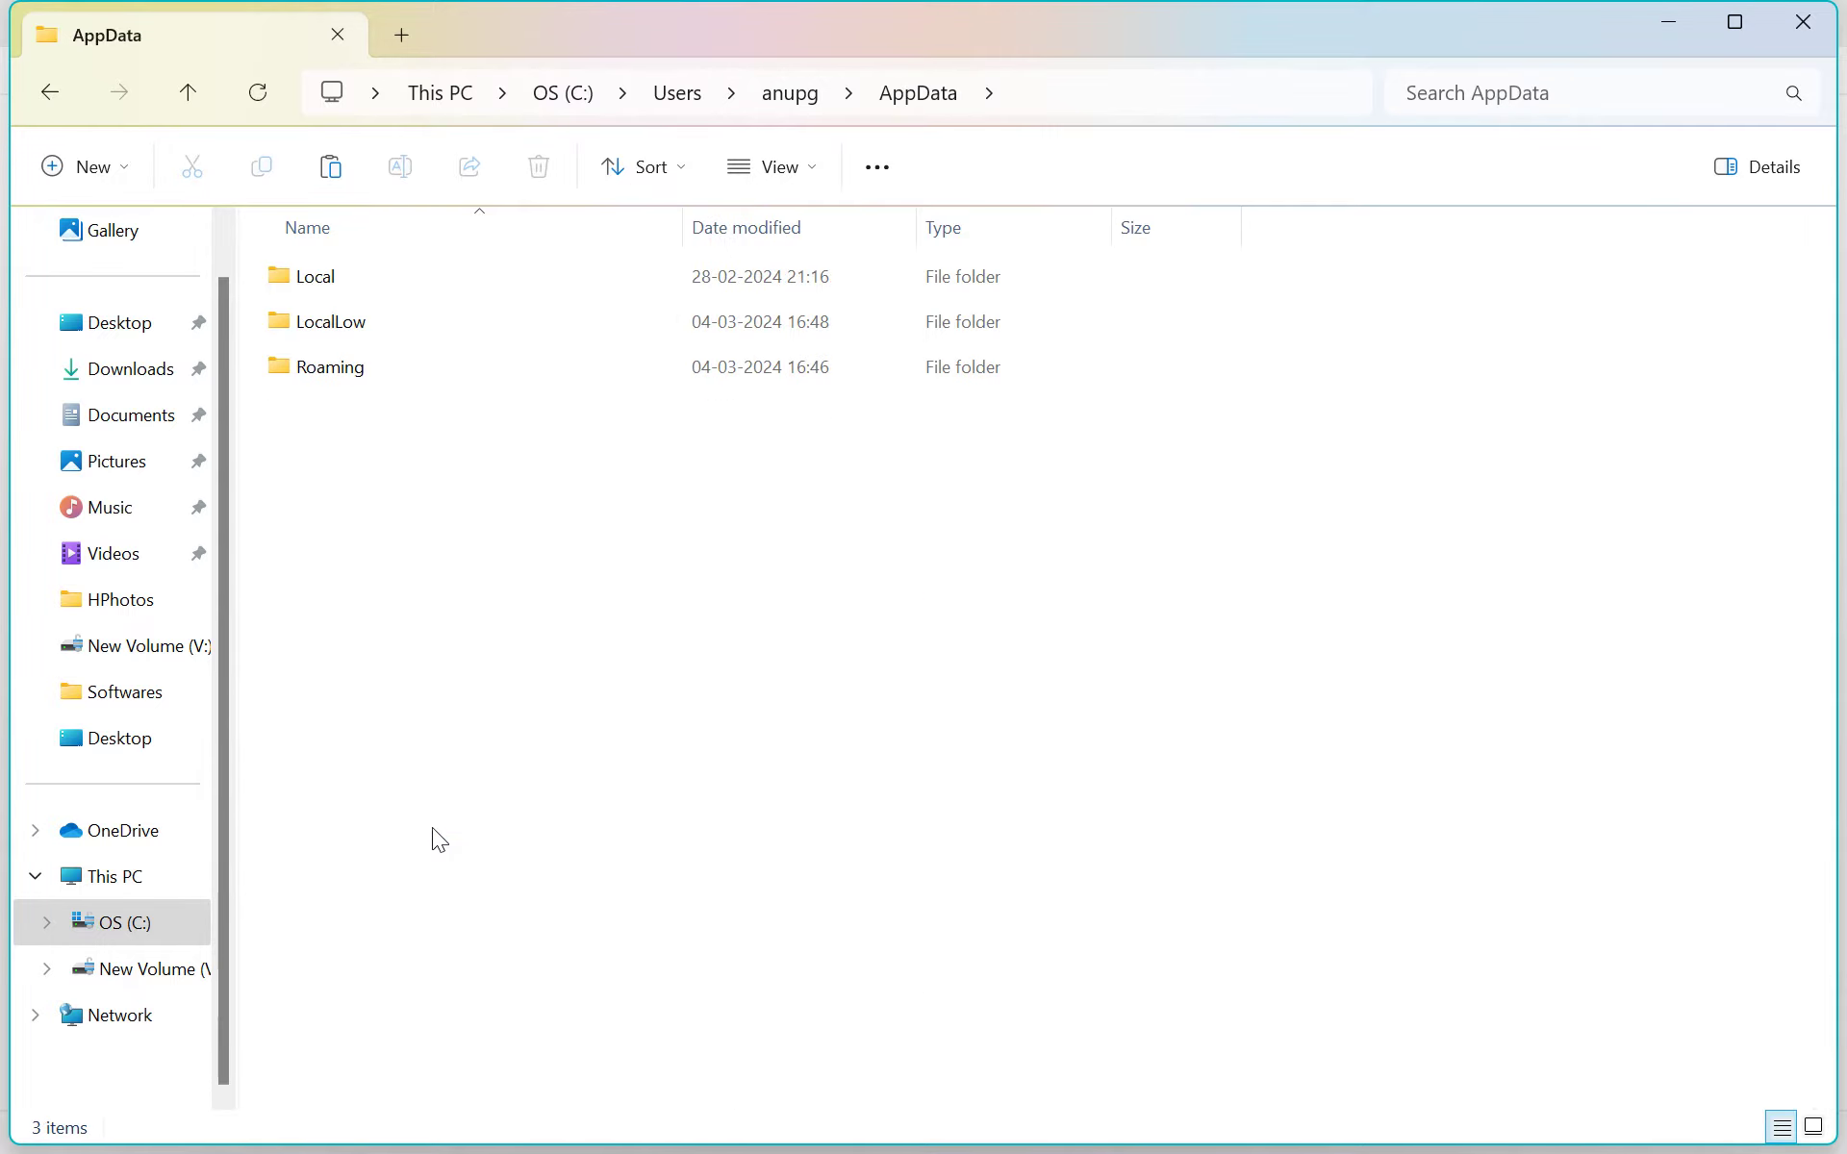
double_click(334, 279)
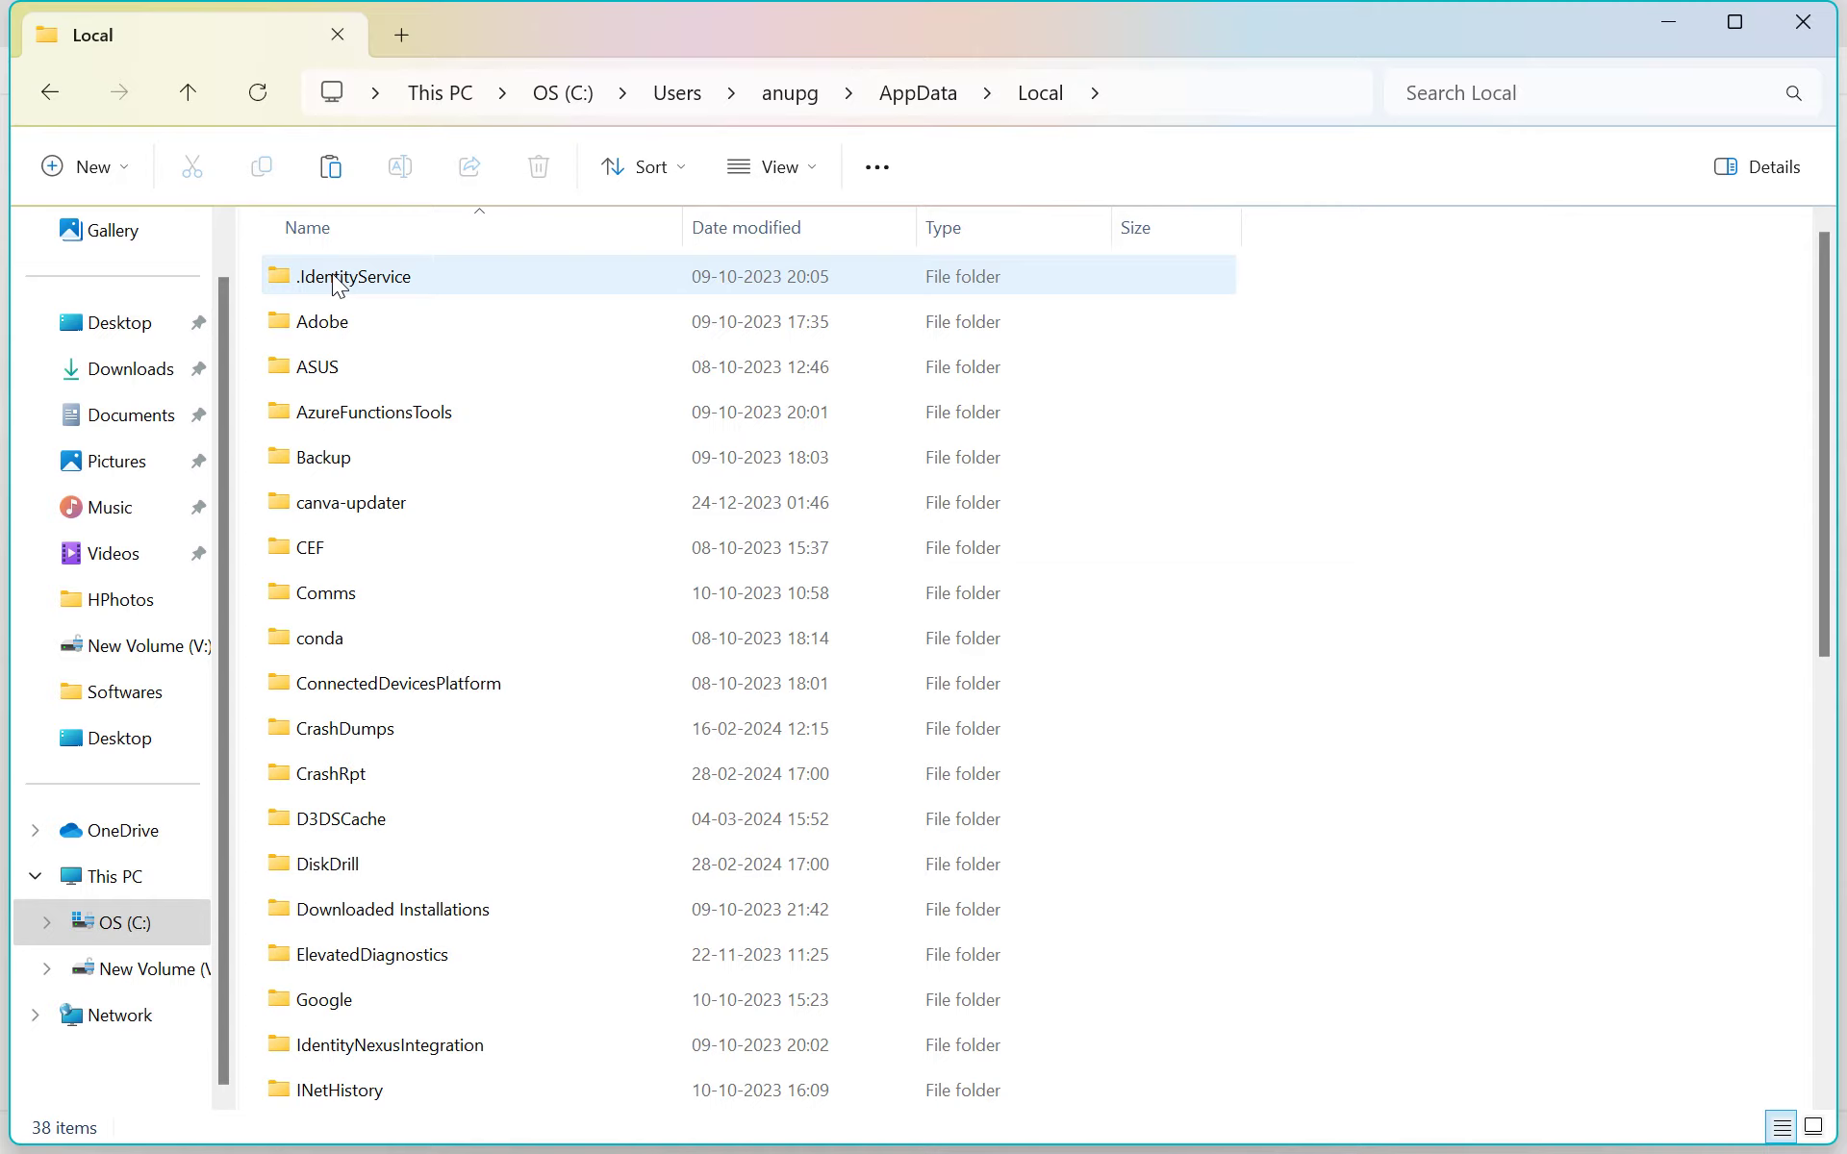
left_click(330, 819)
key("p")
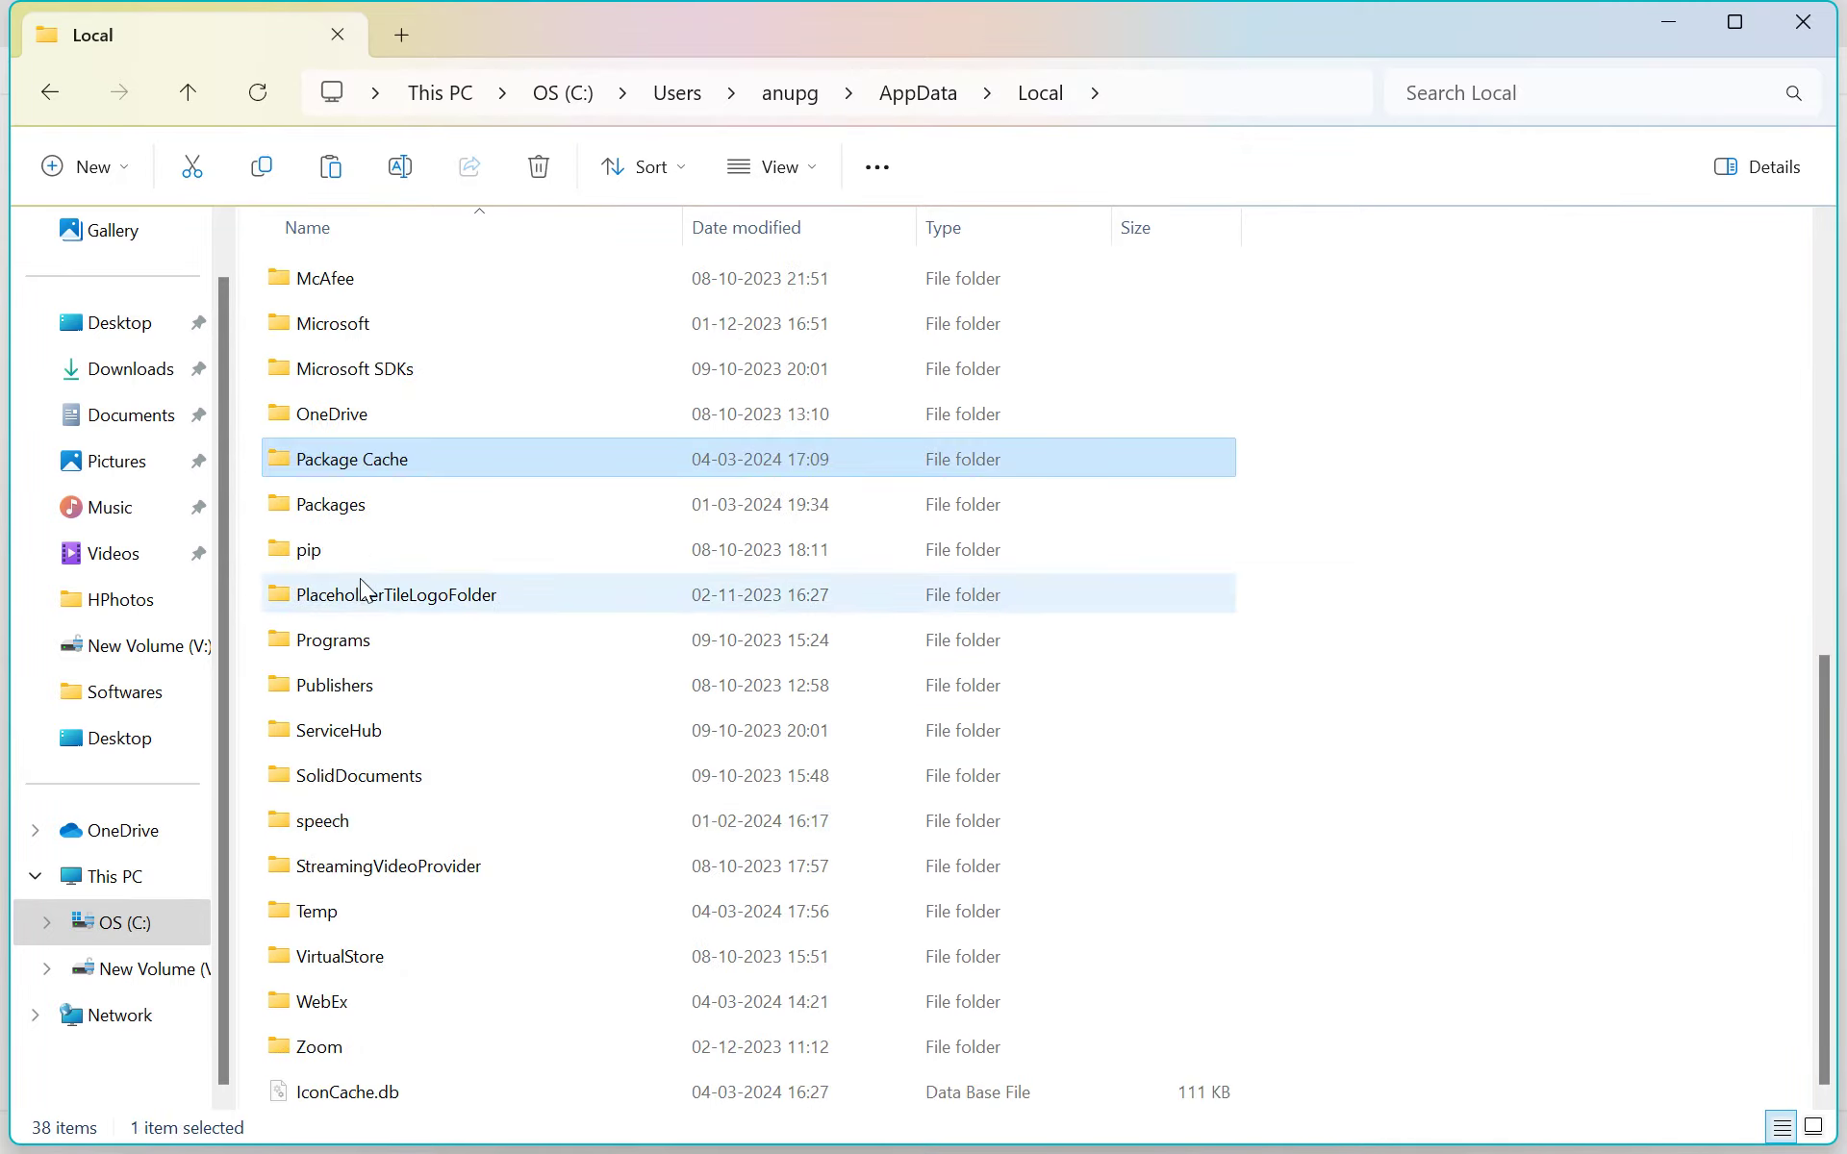
double_click(344, 638)
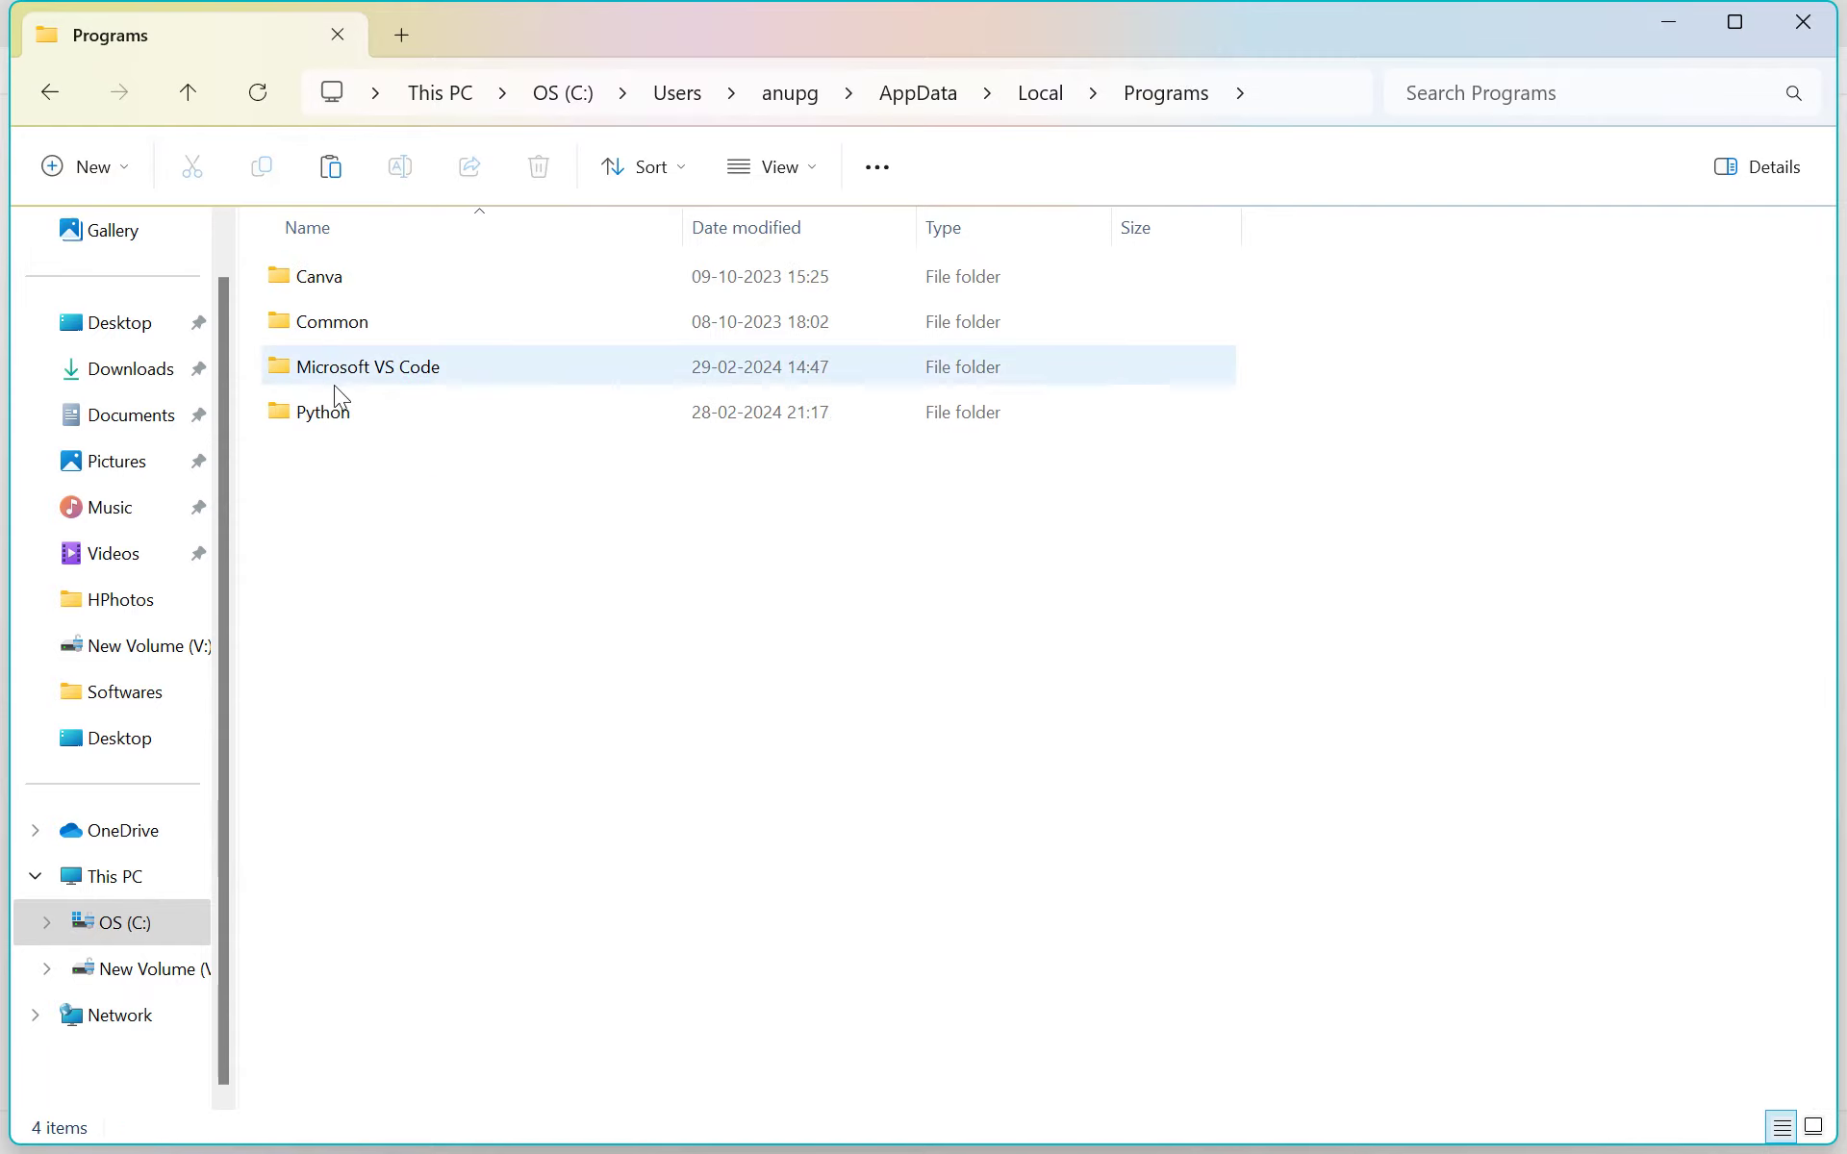
double_click(330, 415)
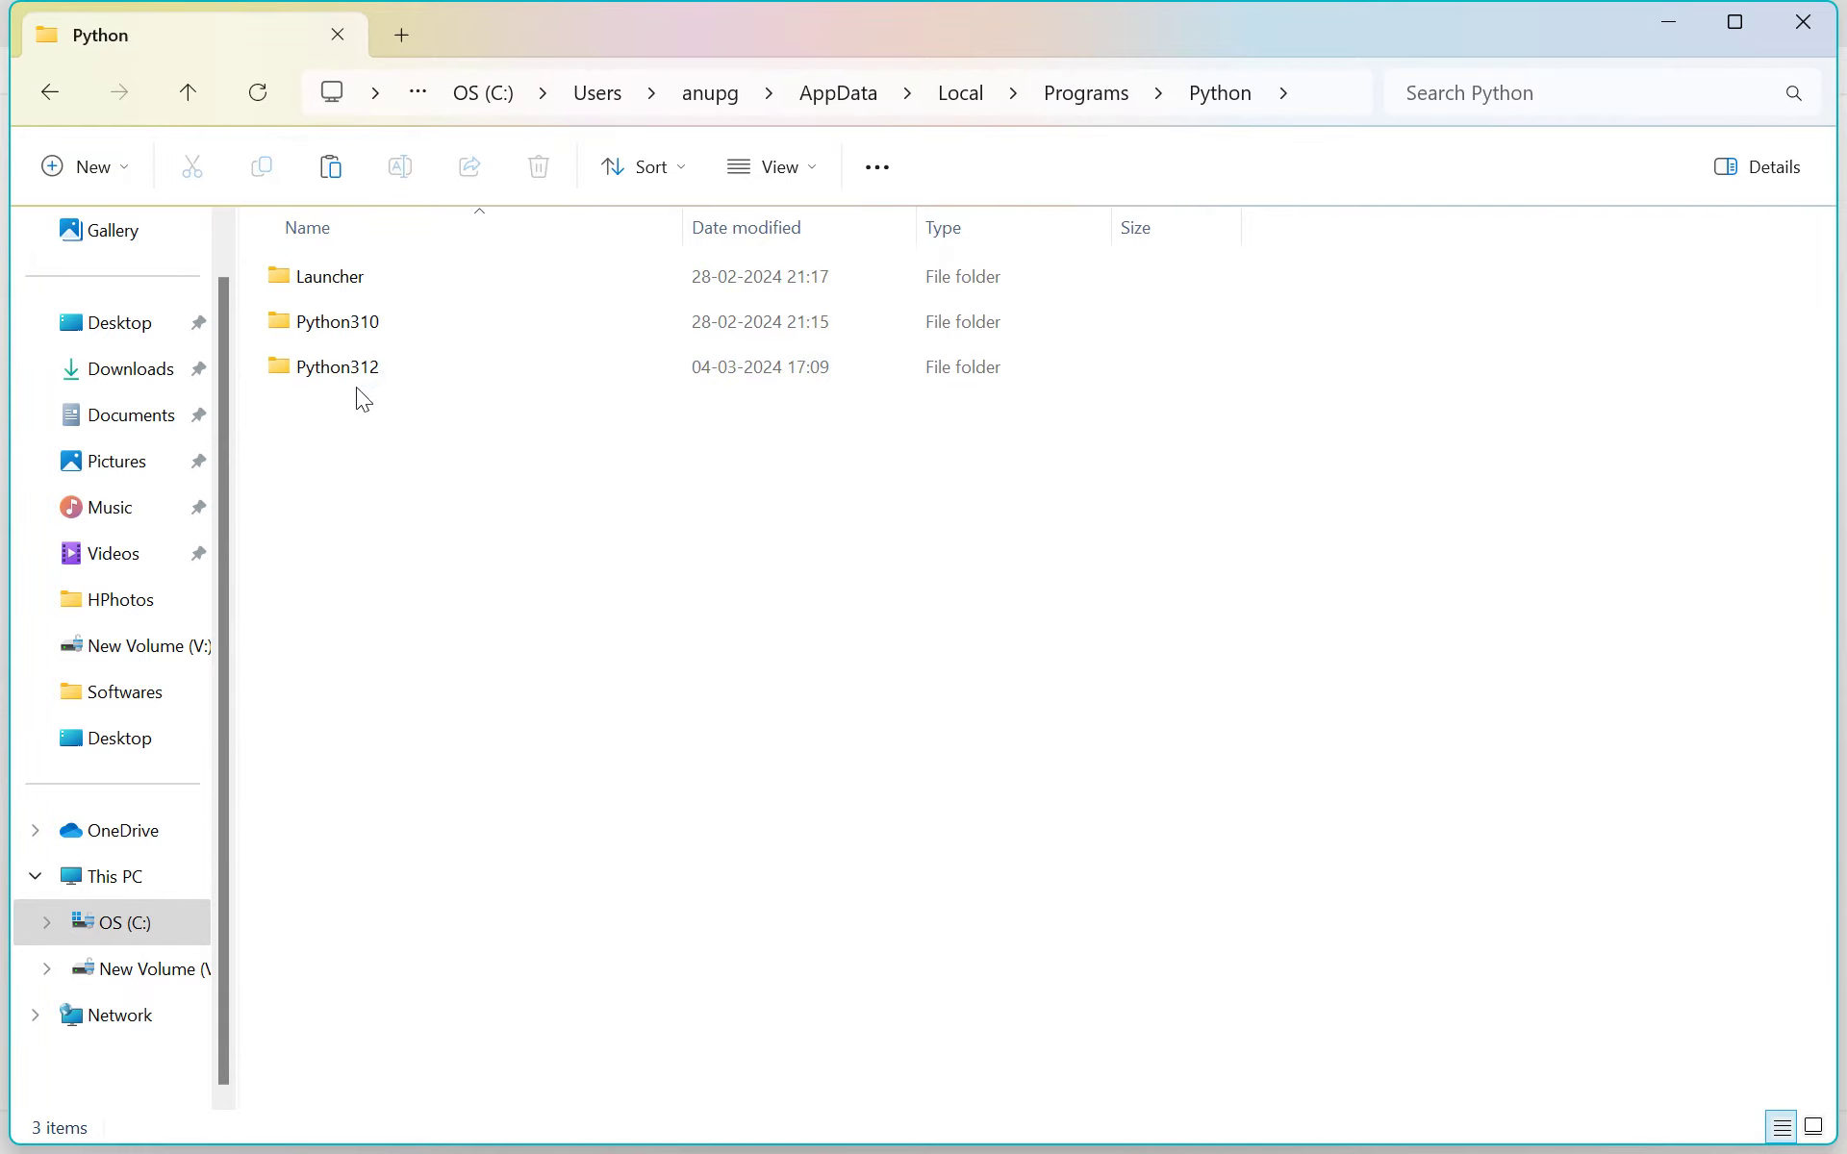
left_click_drag(364, 377, 363, 327)
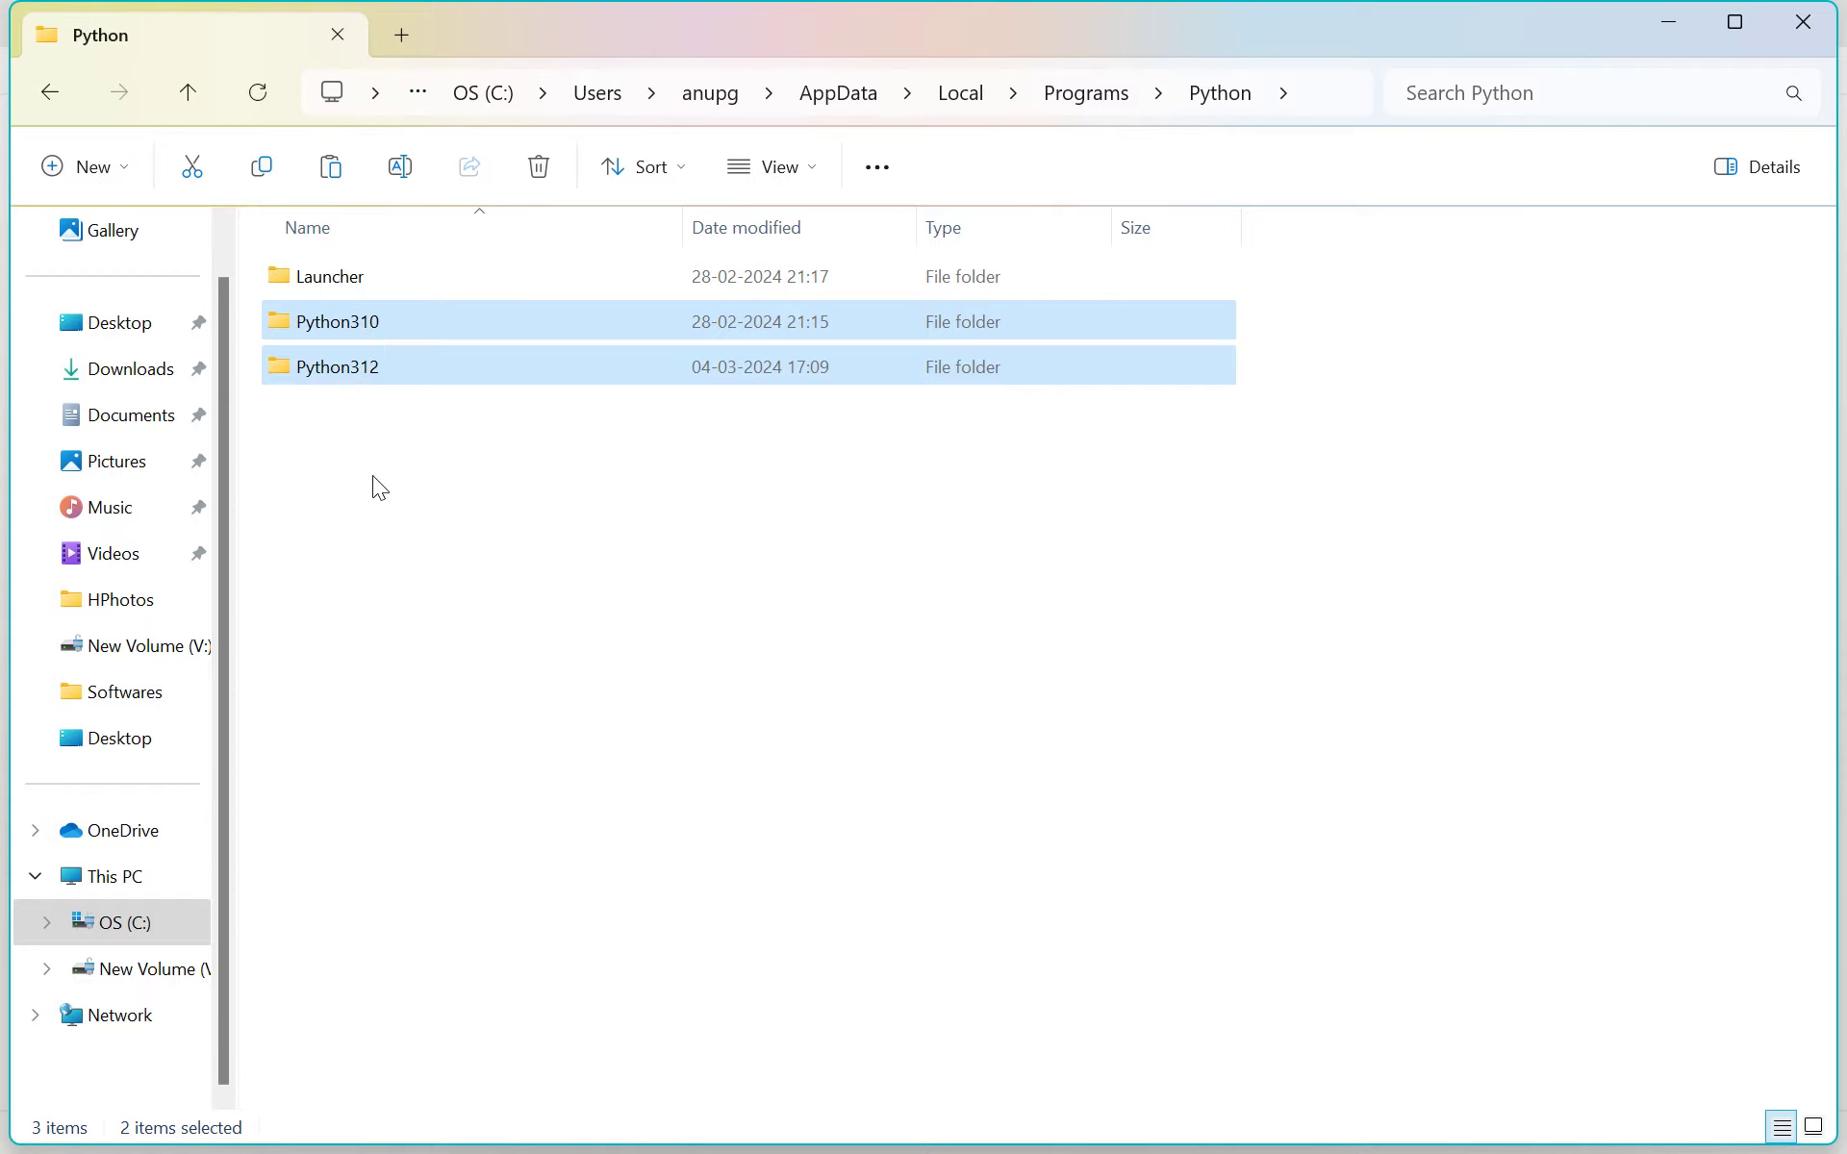
left_click(373, 476)
double_click(371, 367)
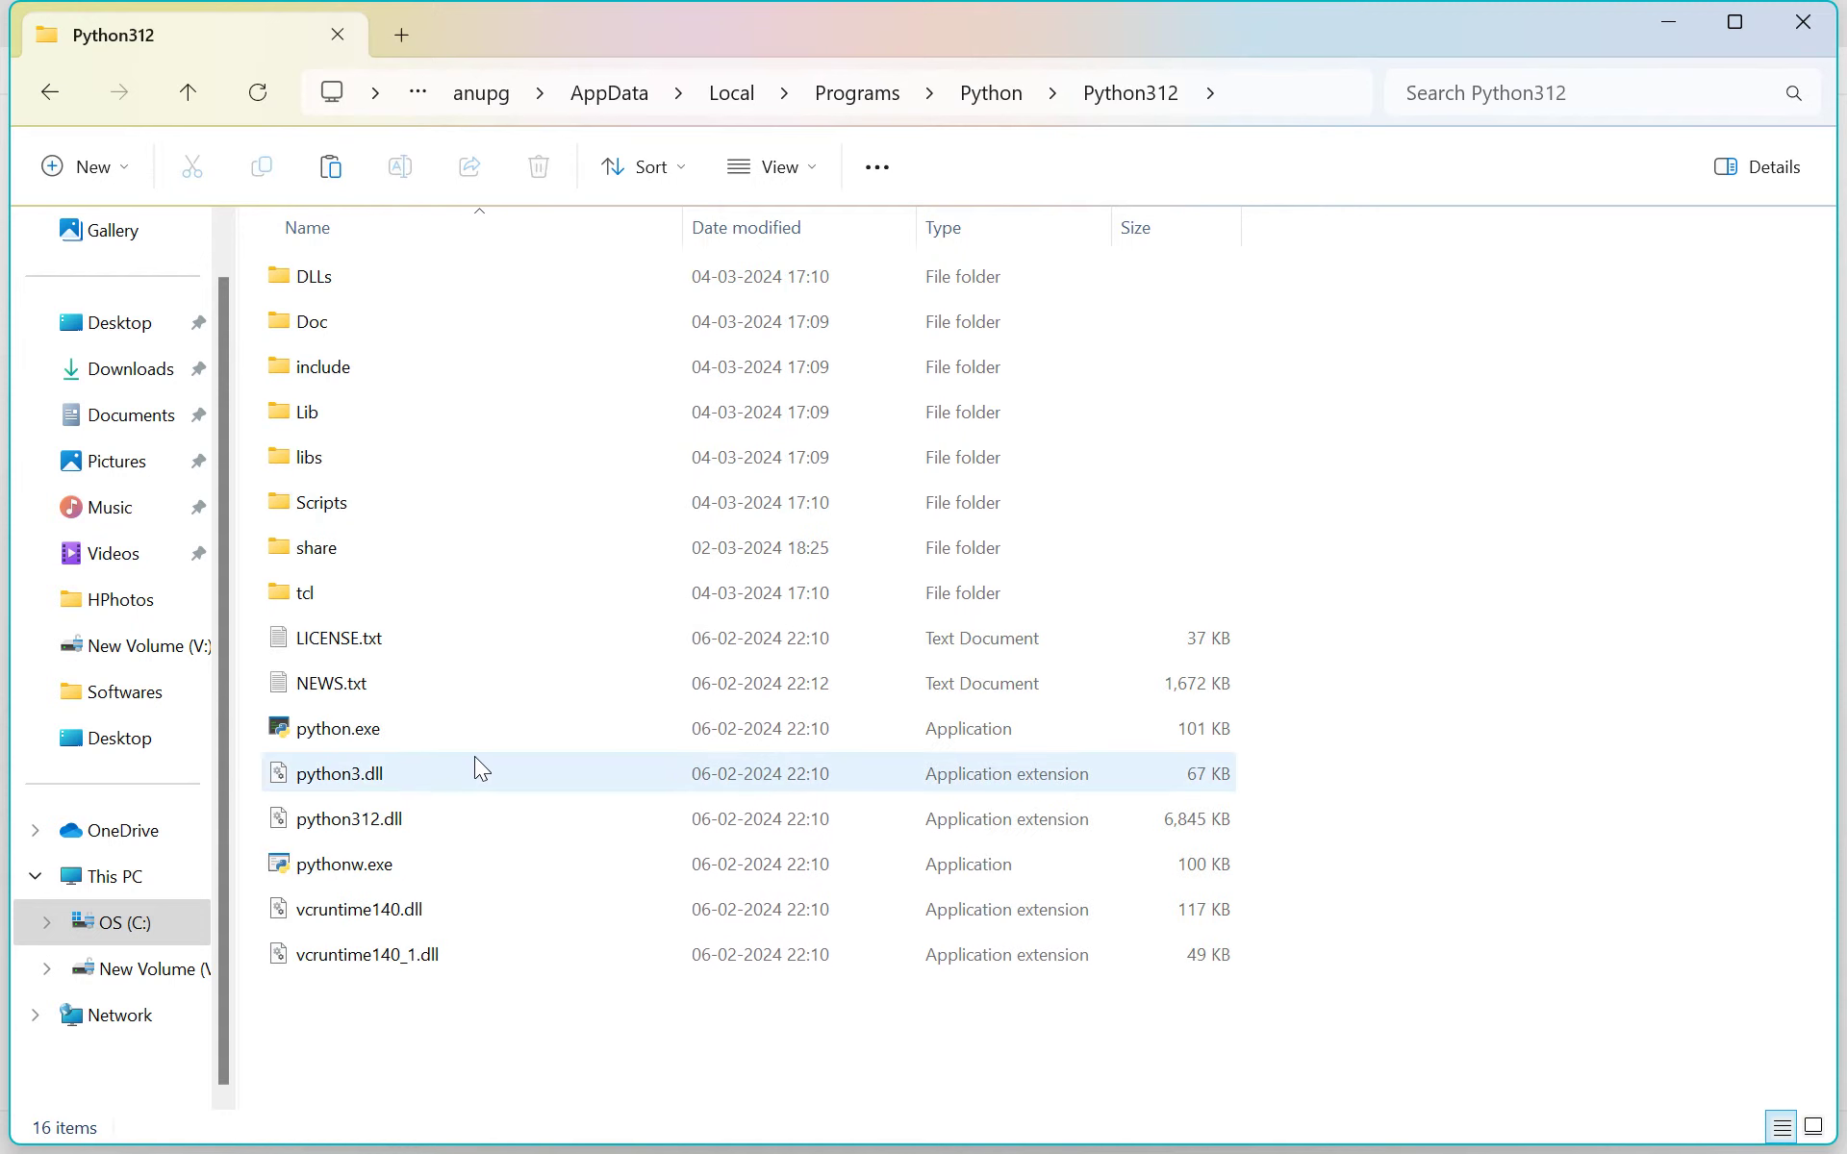
Search Windows for "env" and open the Environment Variables dialog from the system environment settings.
mouse_move(591, 1121)
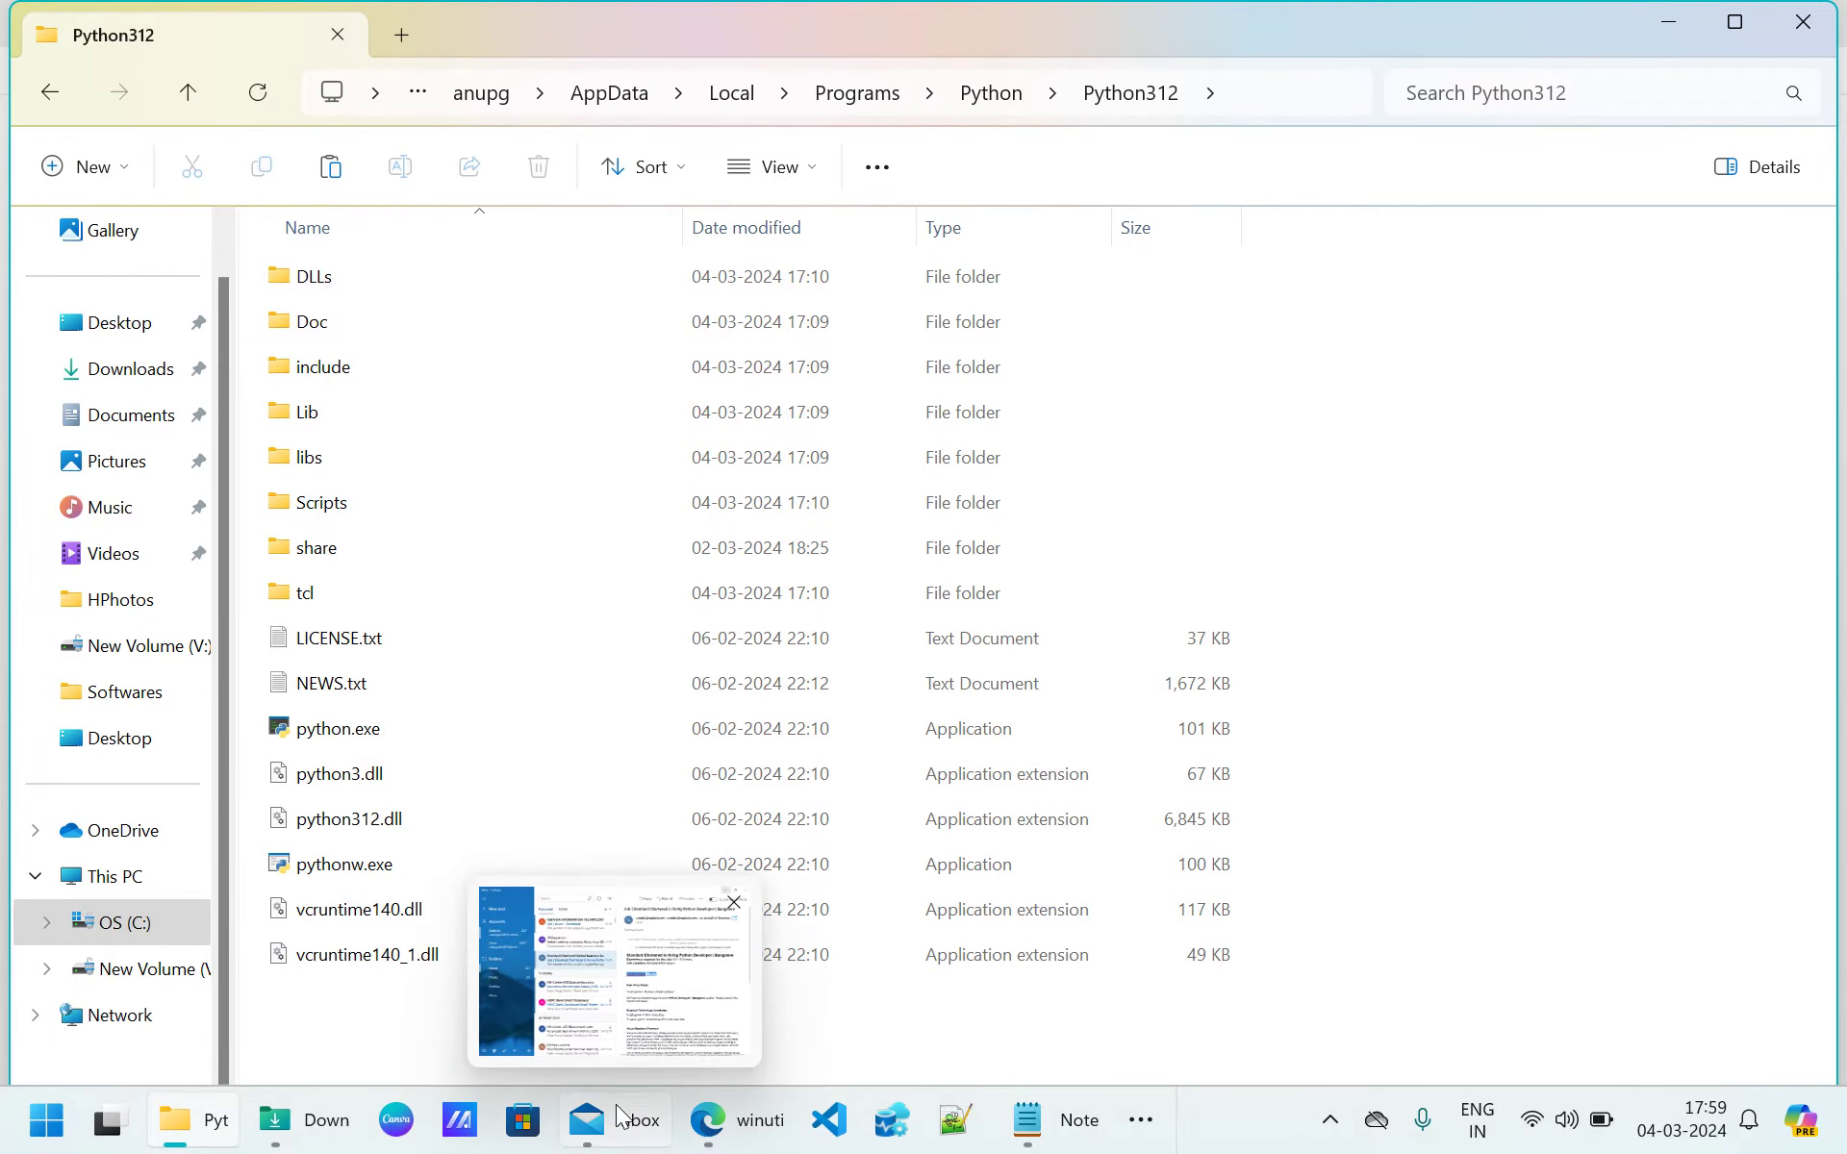
left_click(46, 1120)
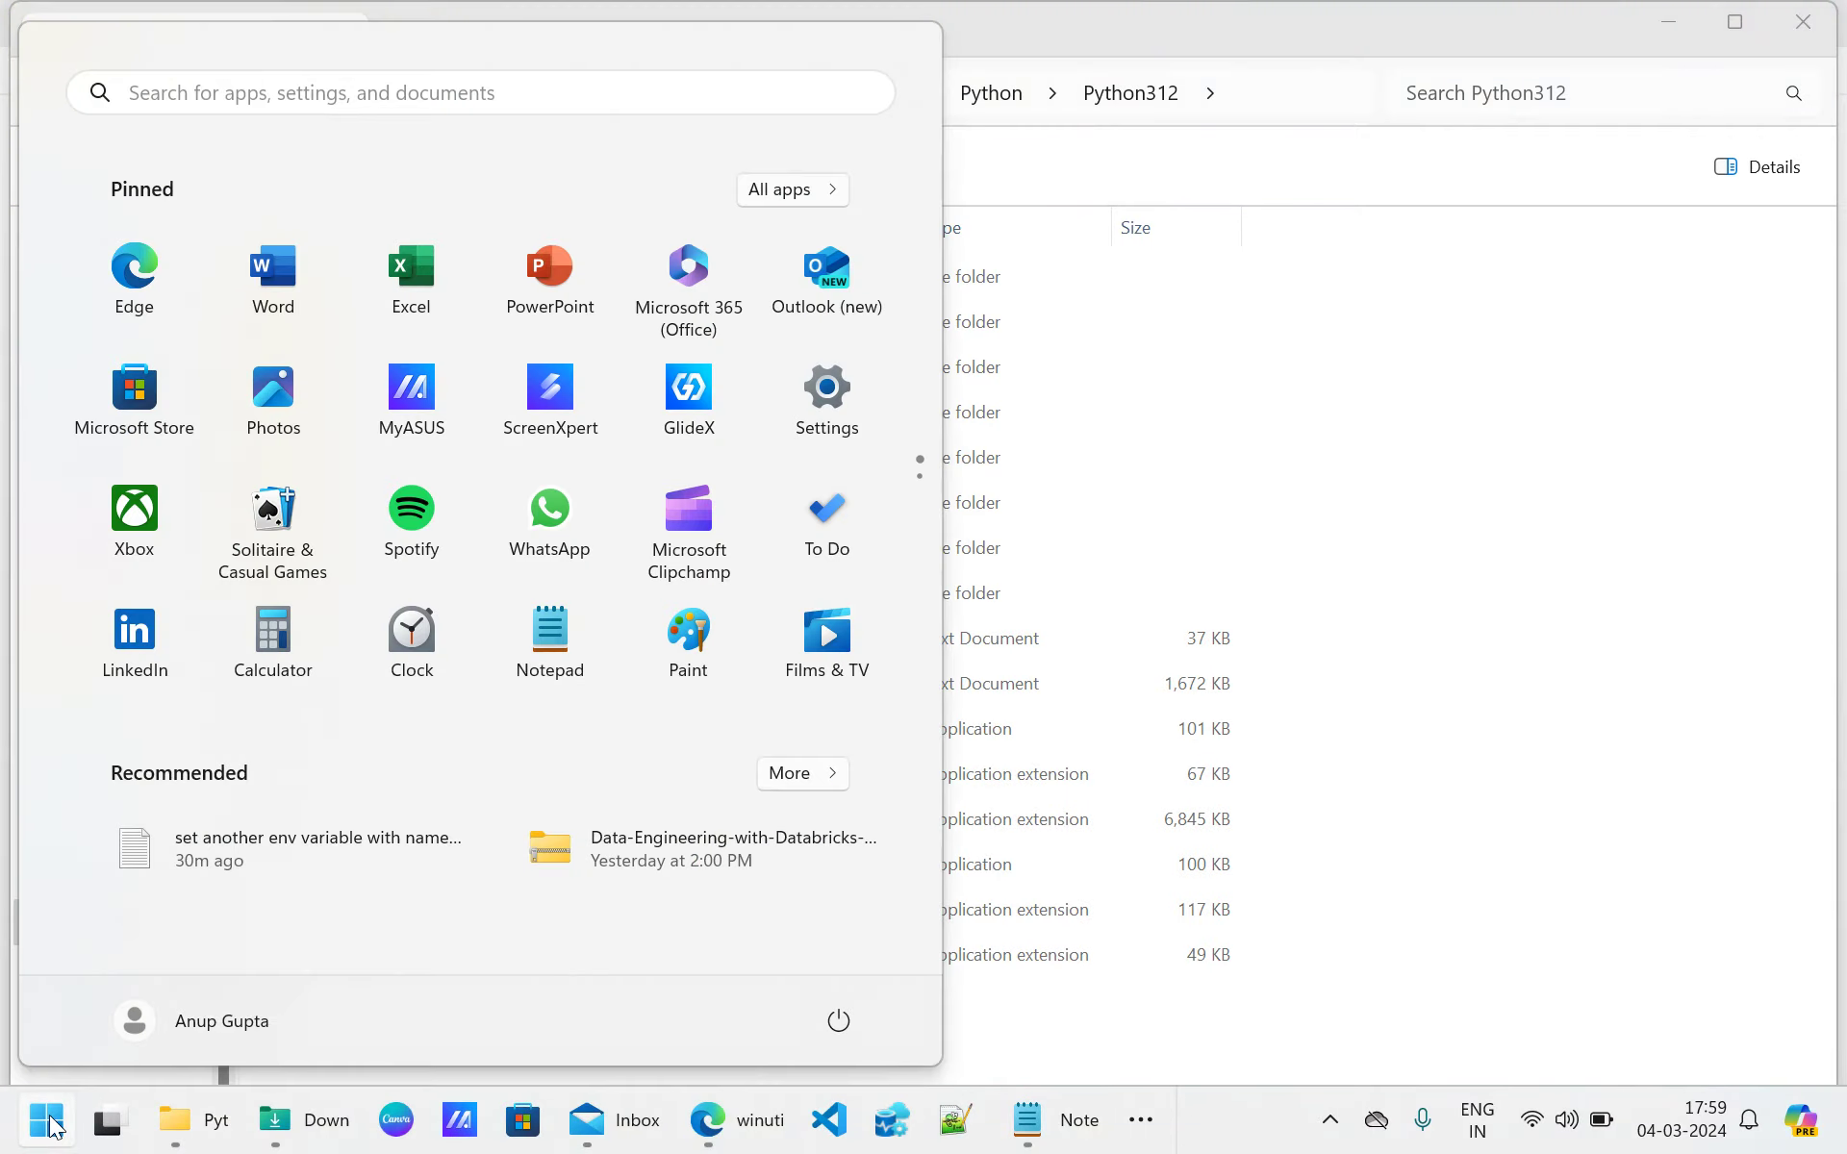
left_click(231, 96)
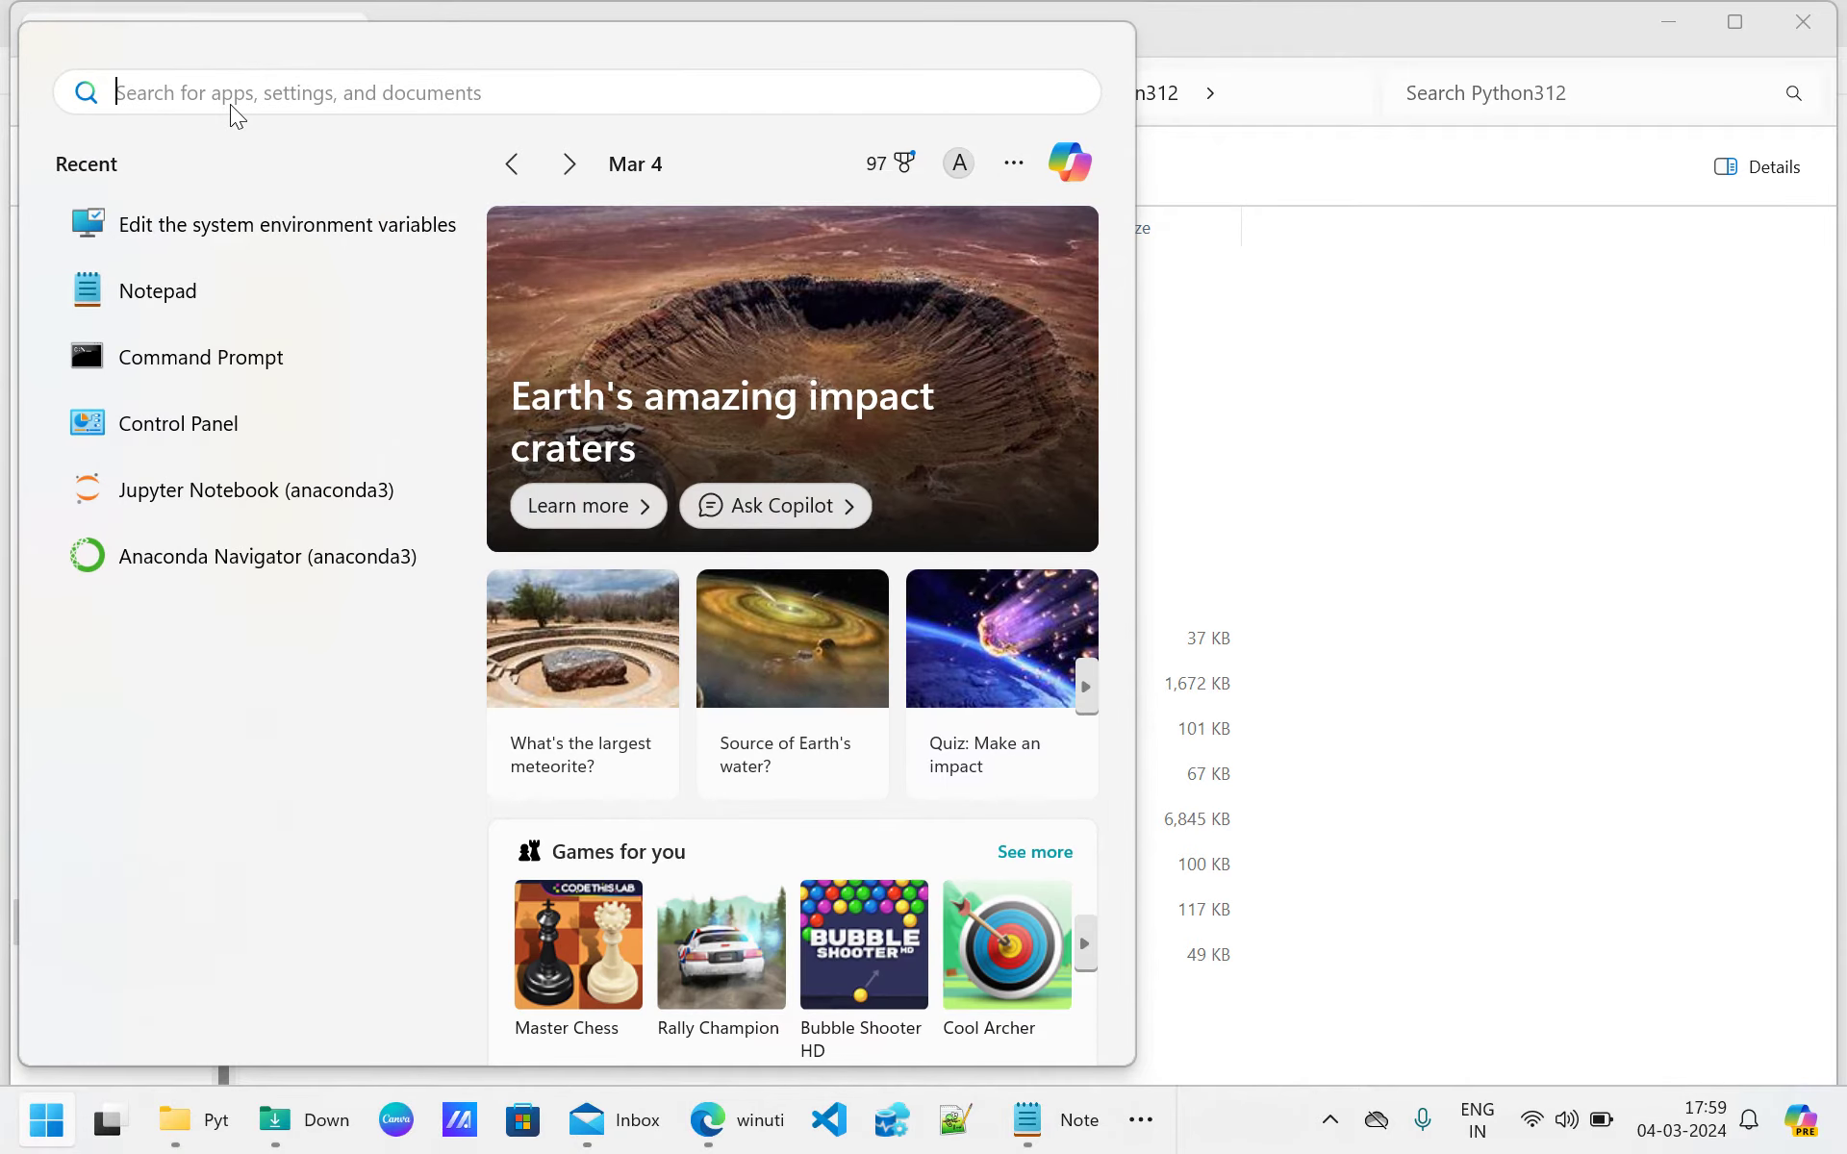
type("env")
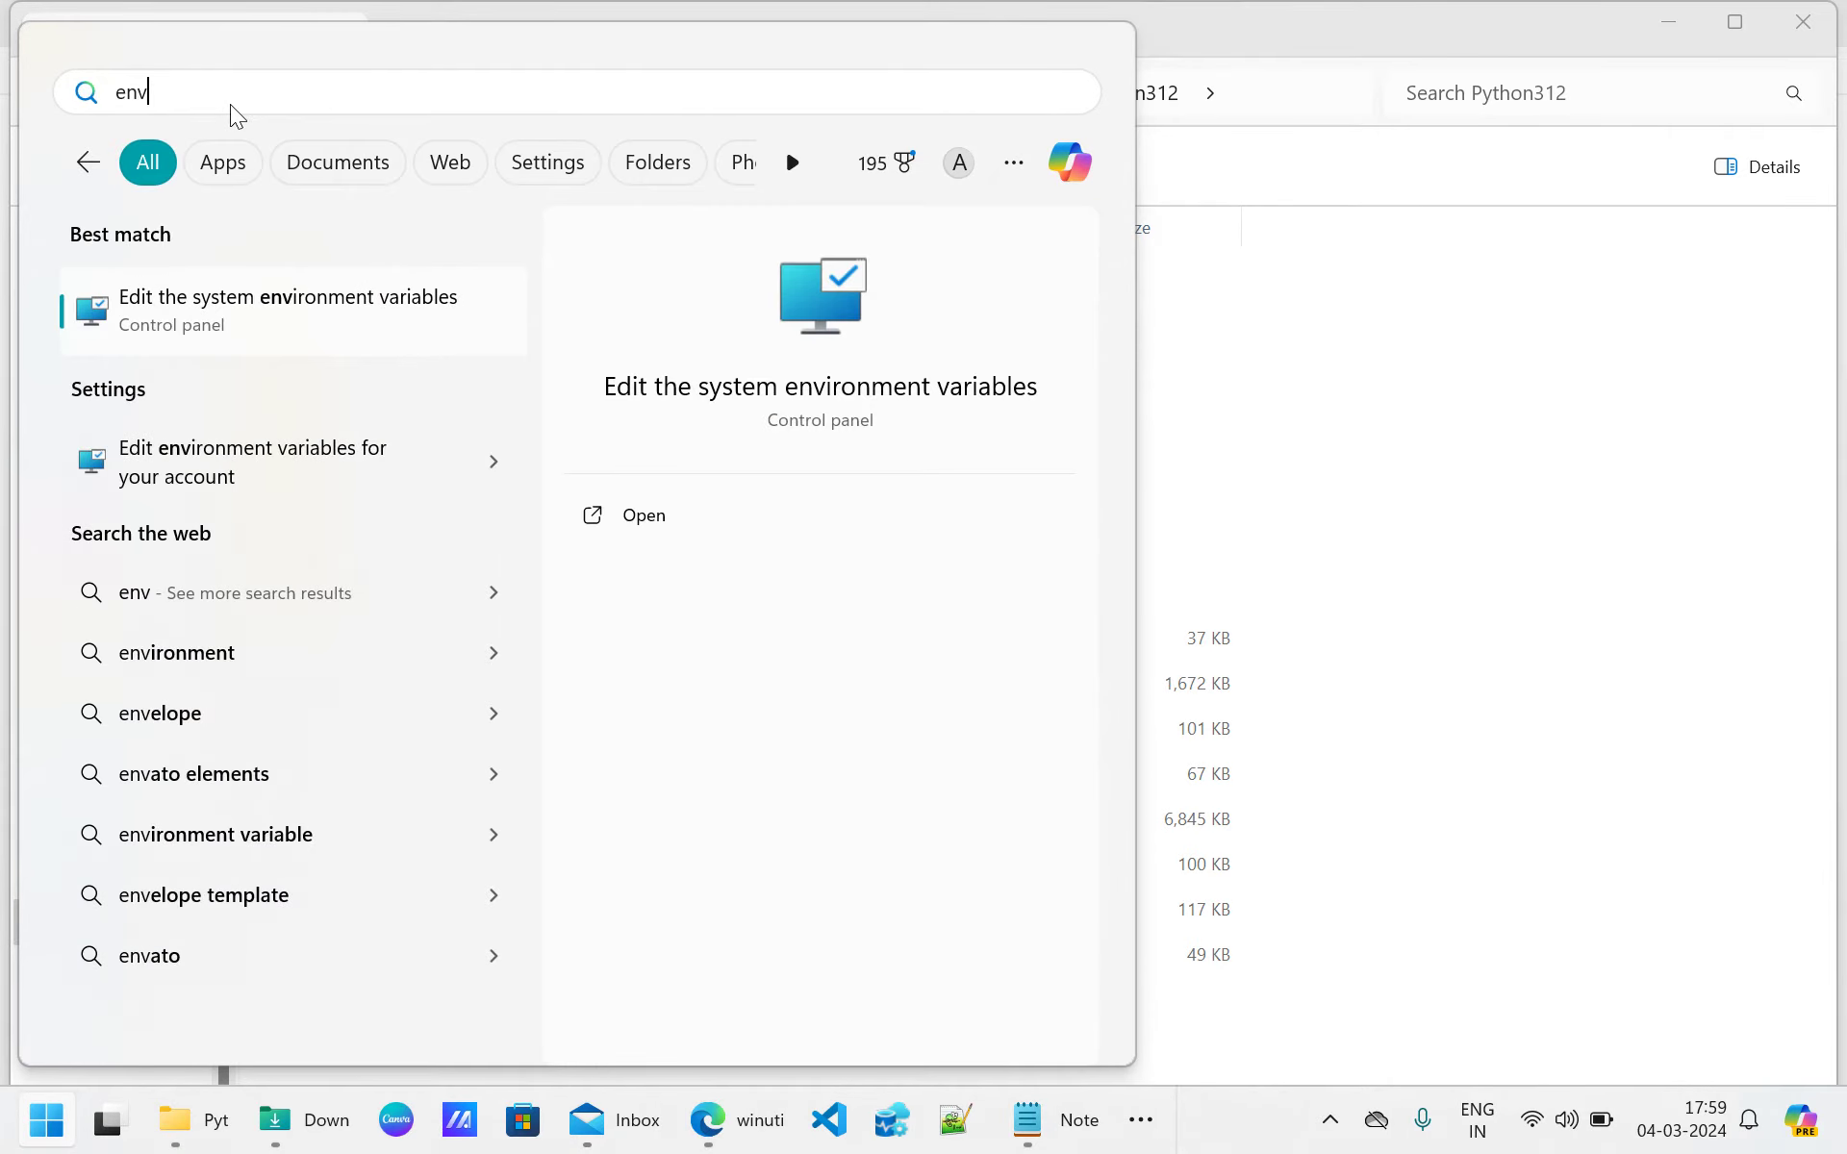
left_click(241, 332)
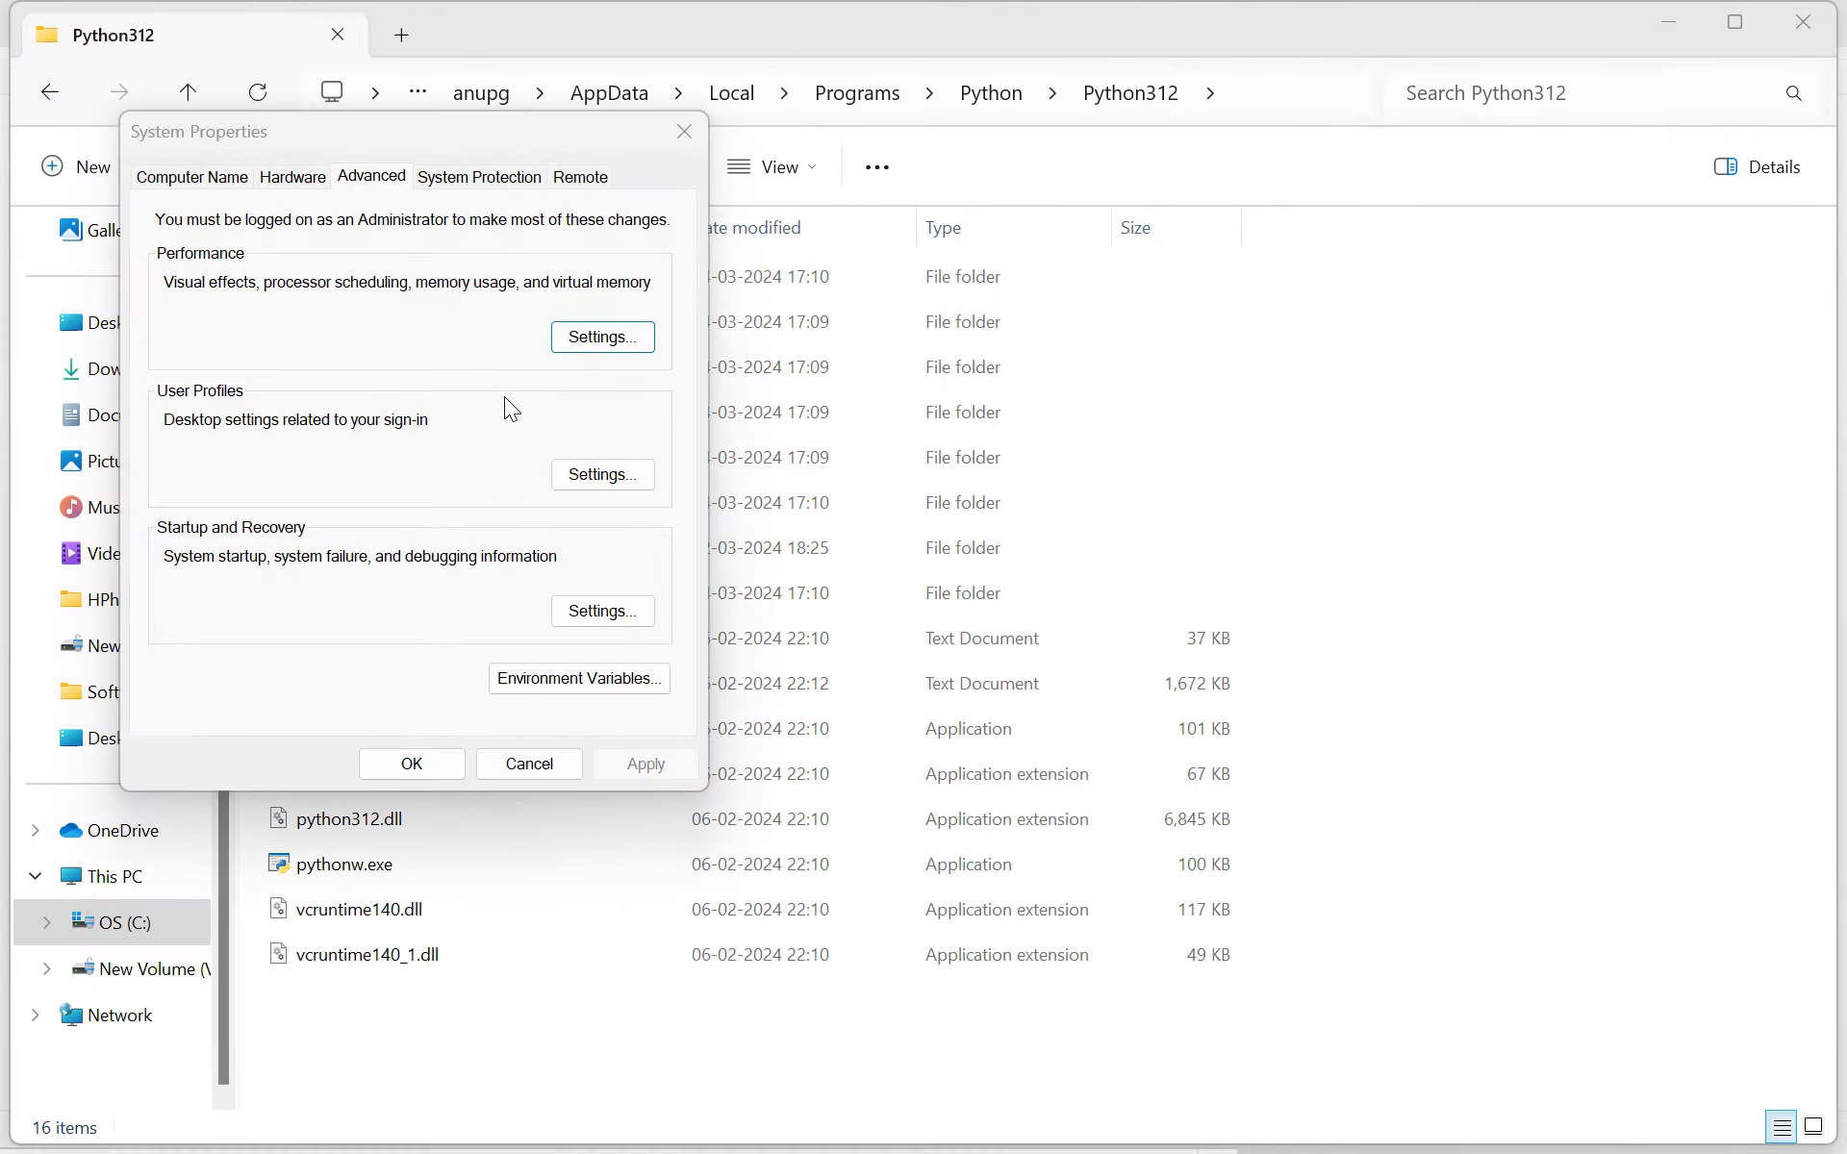
left_click(597, 677)
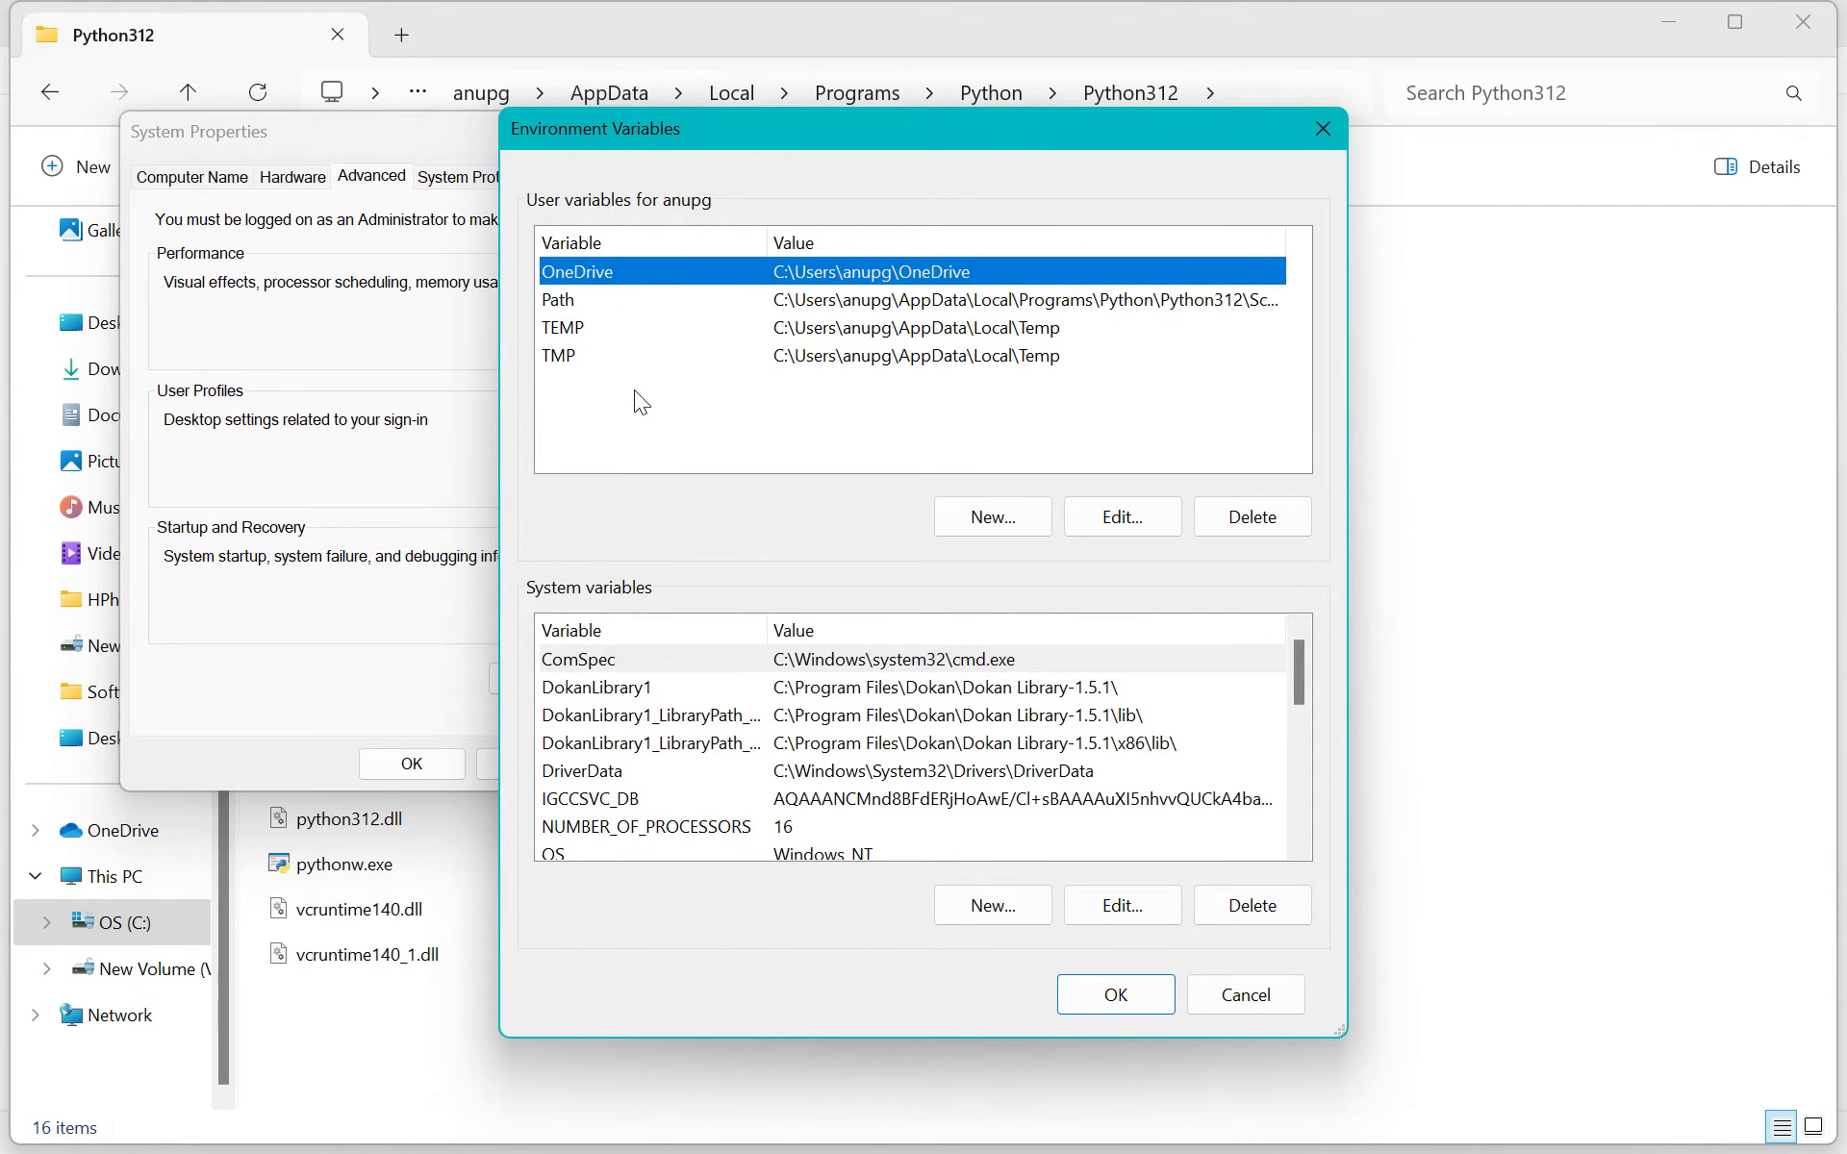
Start a new user variable and name it JAVA_HOME.
left_click(610, 290)
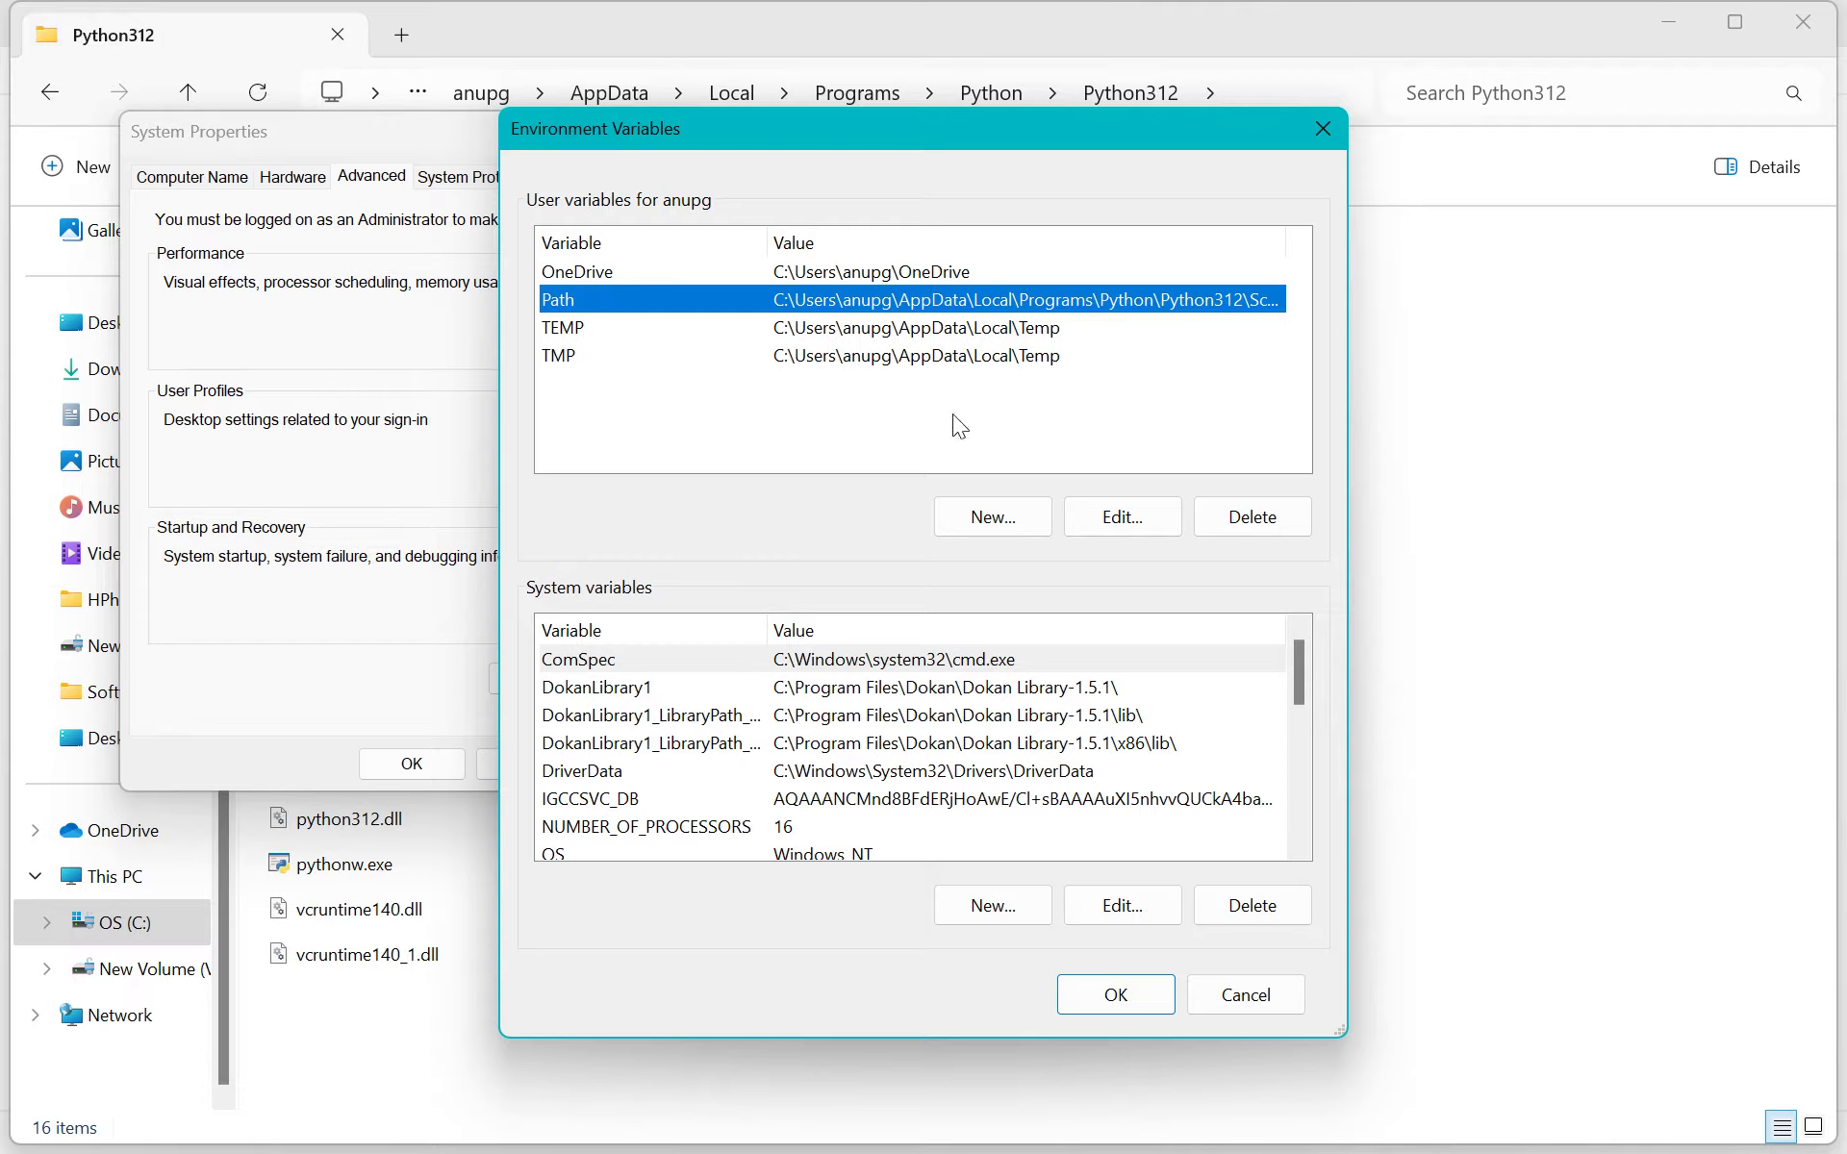
left_click(983, 510)
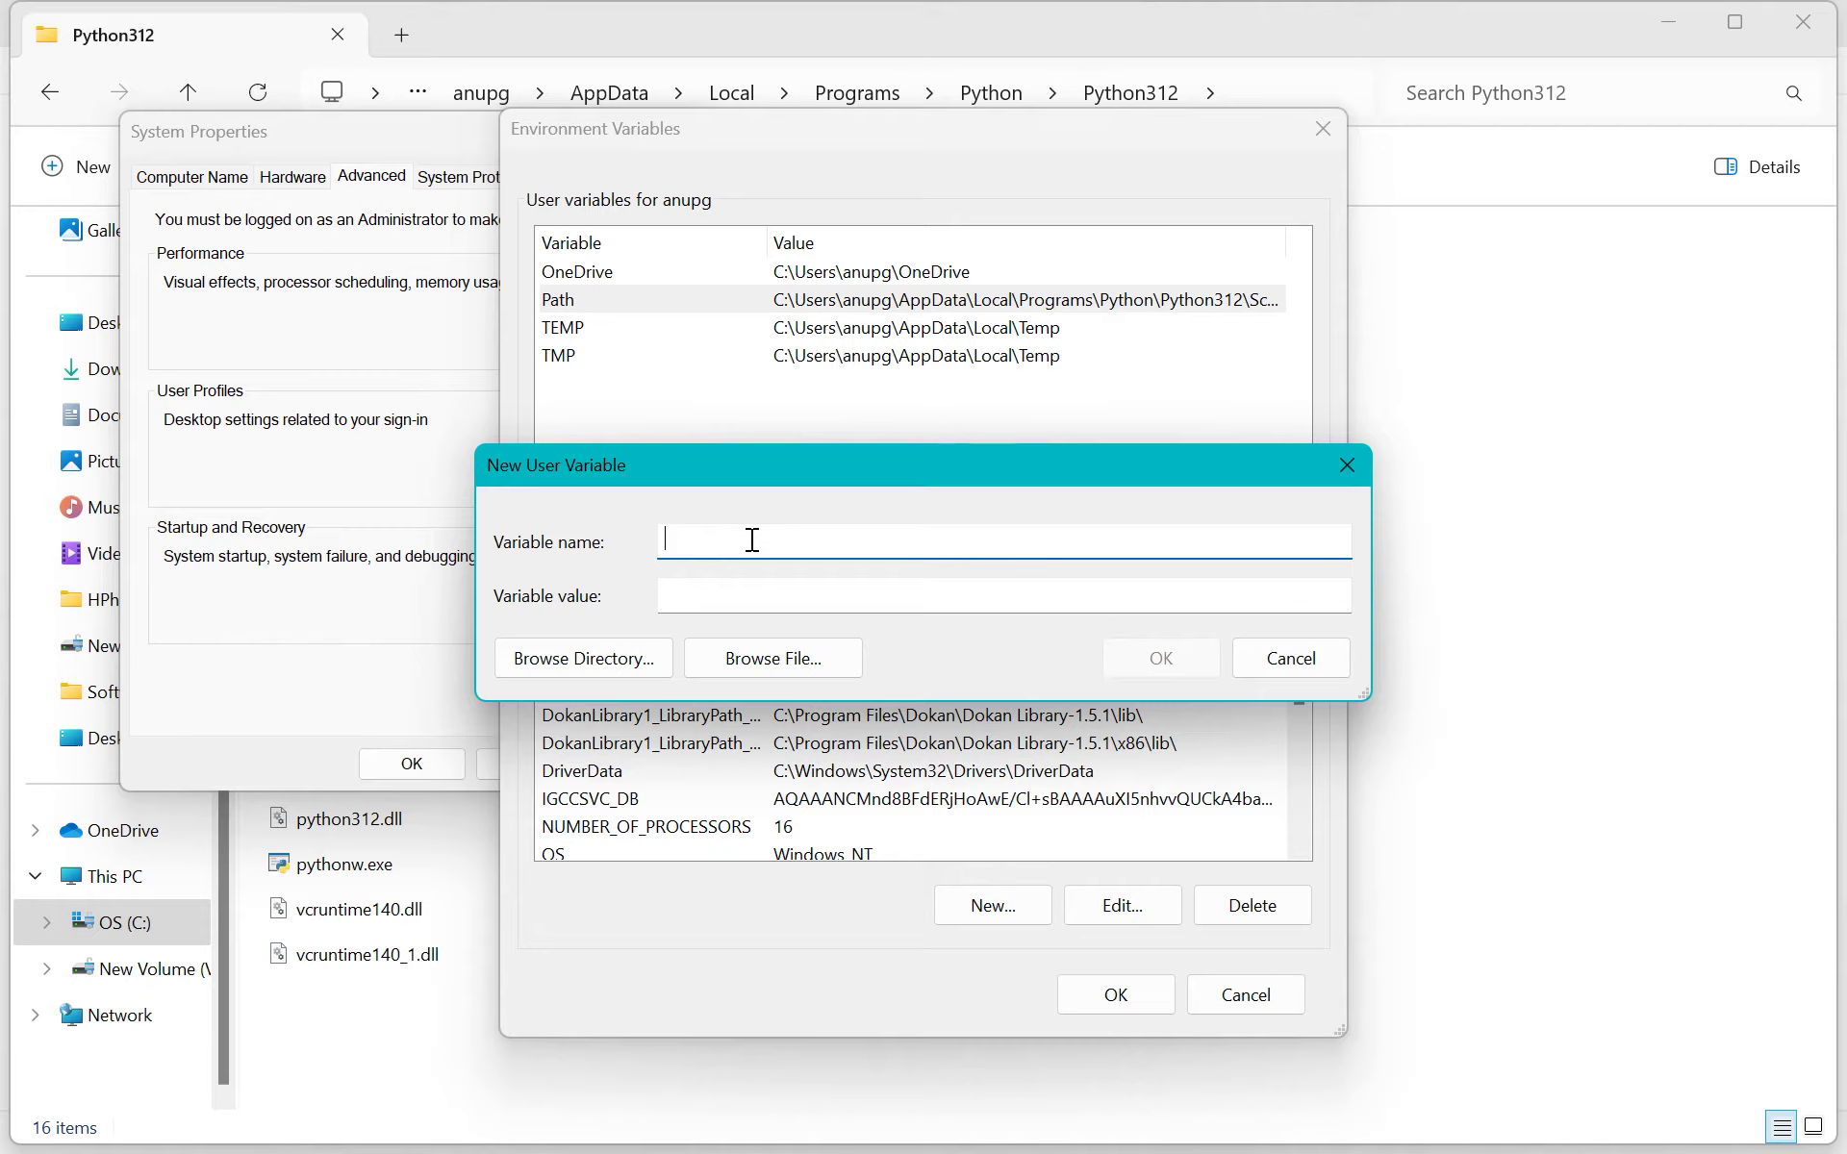
type("HAMA")
key("BackSpace")
key("BackSpace")
key("BackSpace")
key("BackSpace")
type("JAVA")
key("BackSpace")
key("BackSpace")
key("BackSpace")
type("AVA_HOME")
Set the JAVA_HOME value to the folder C:\Program Files\Java\jdk-11 and save the variable.
left_click(645, 659)
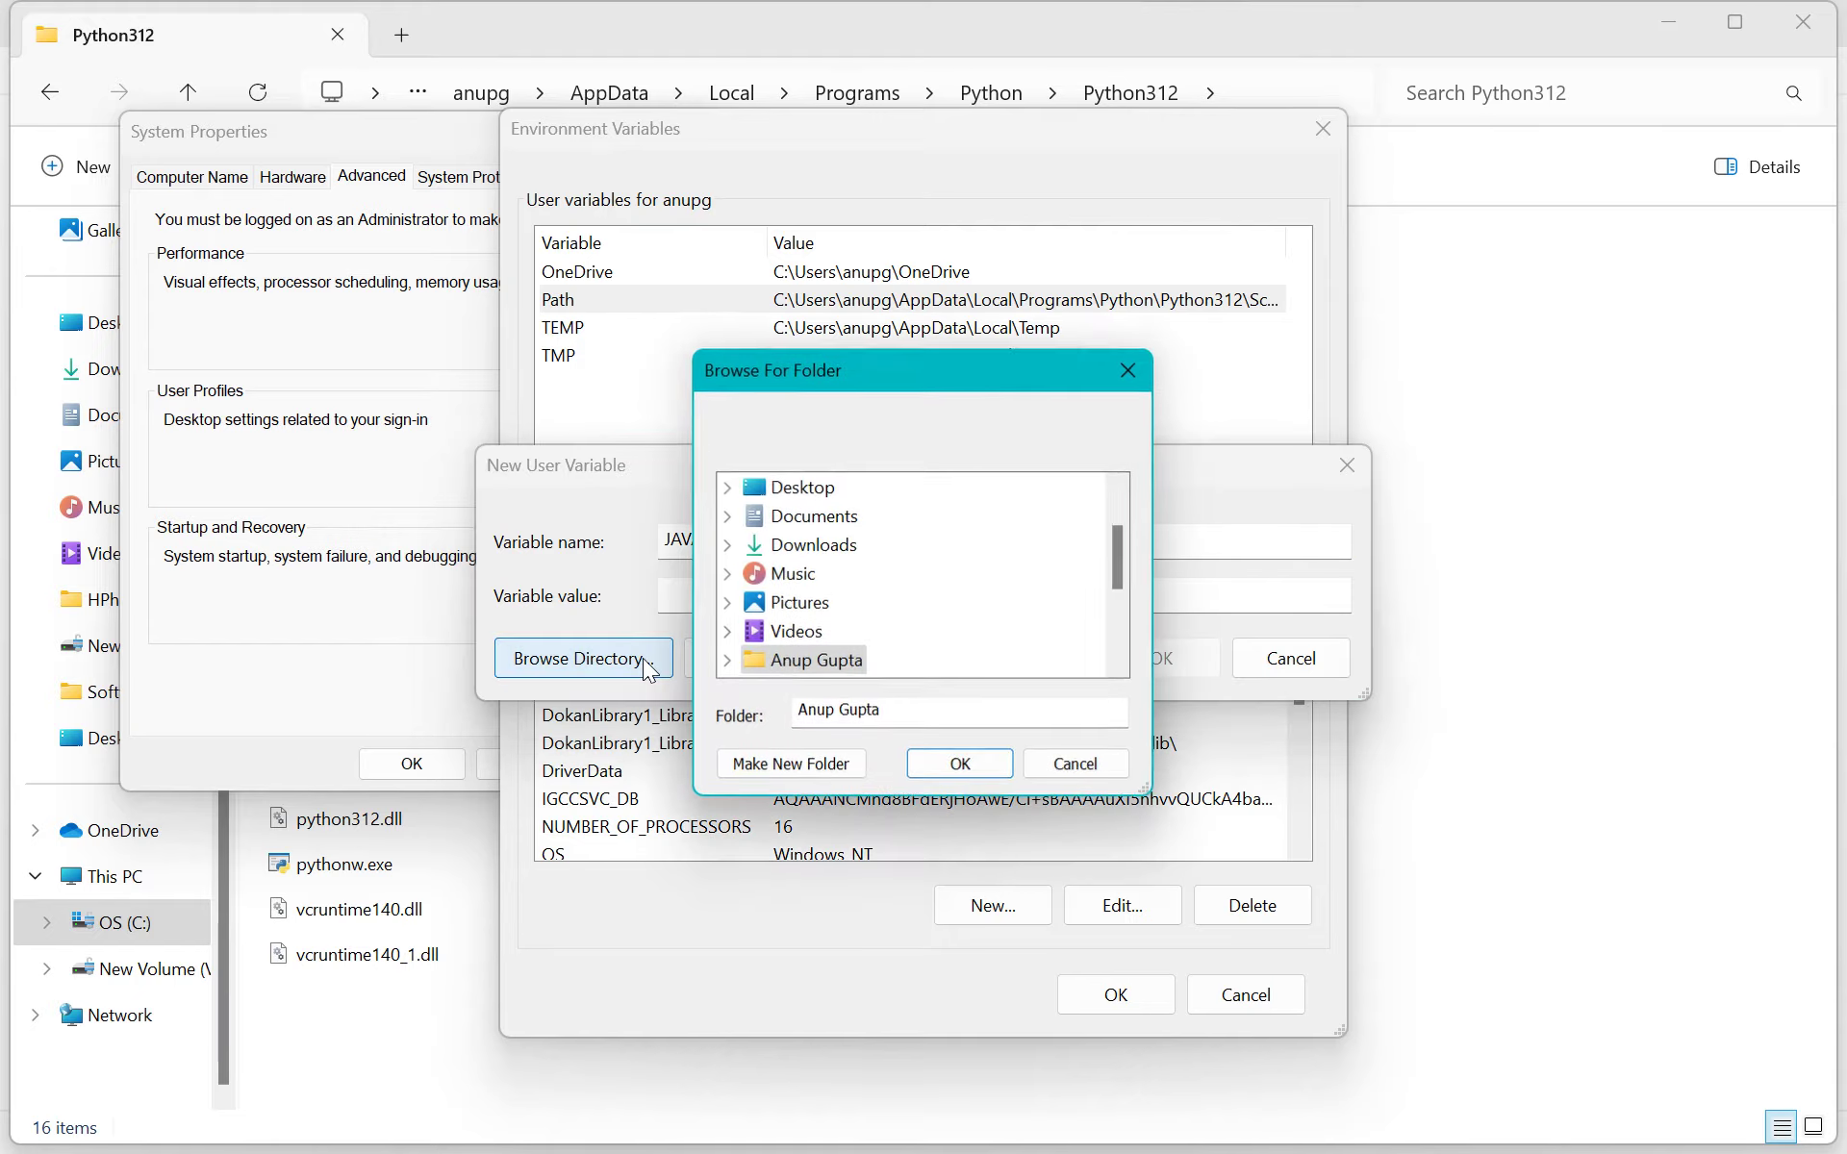
scroll(833, 585, "down", 1)
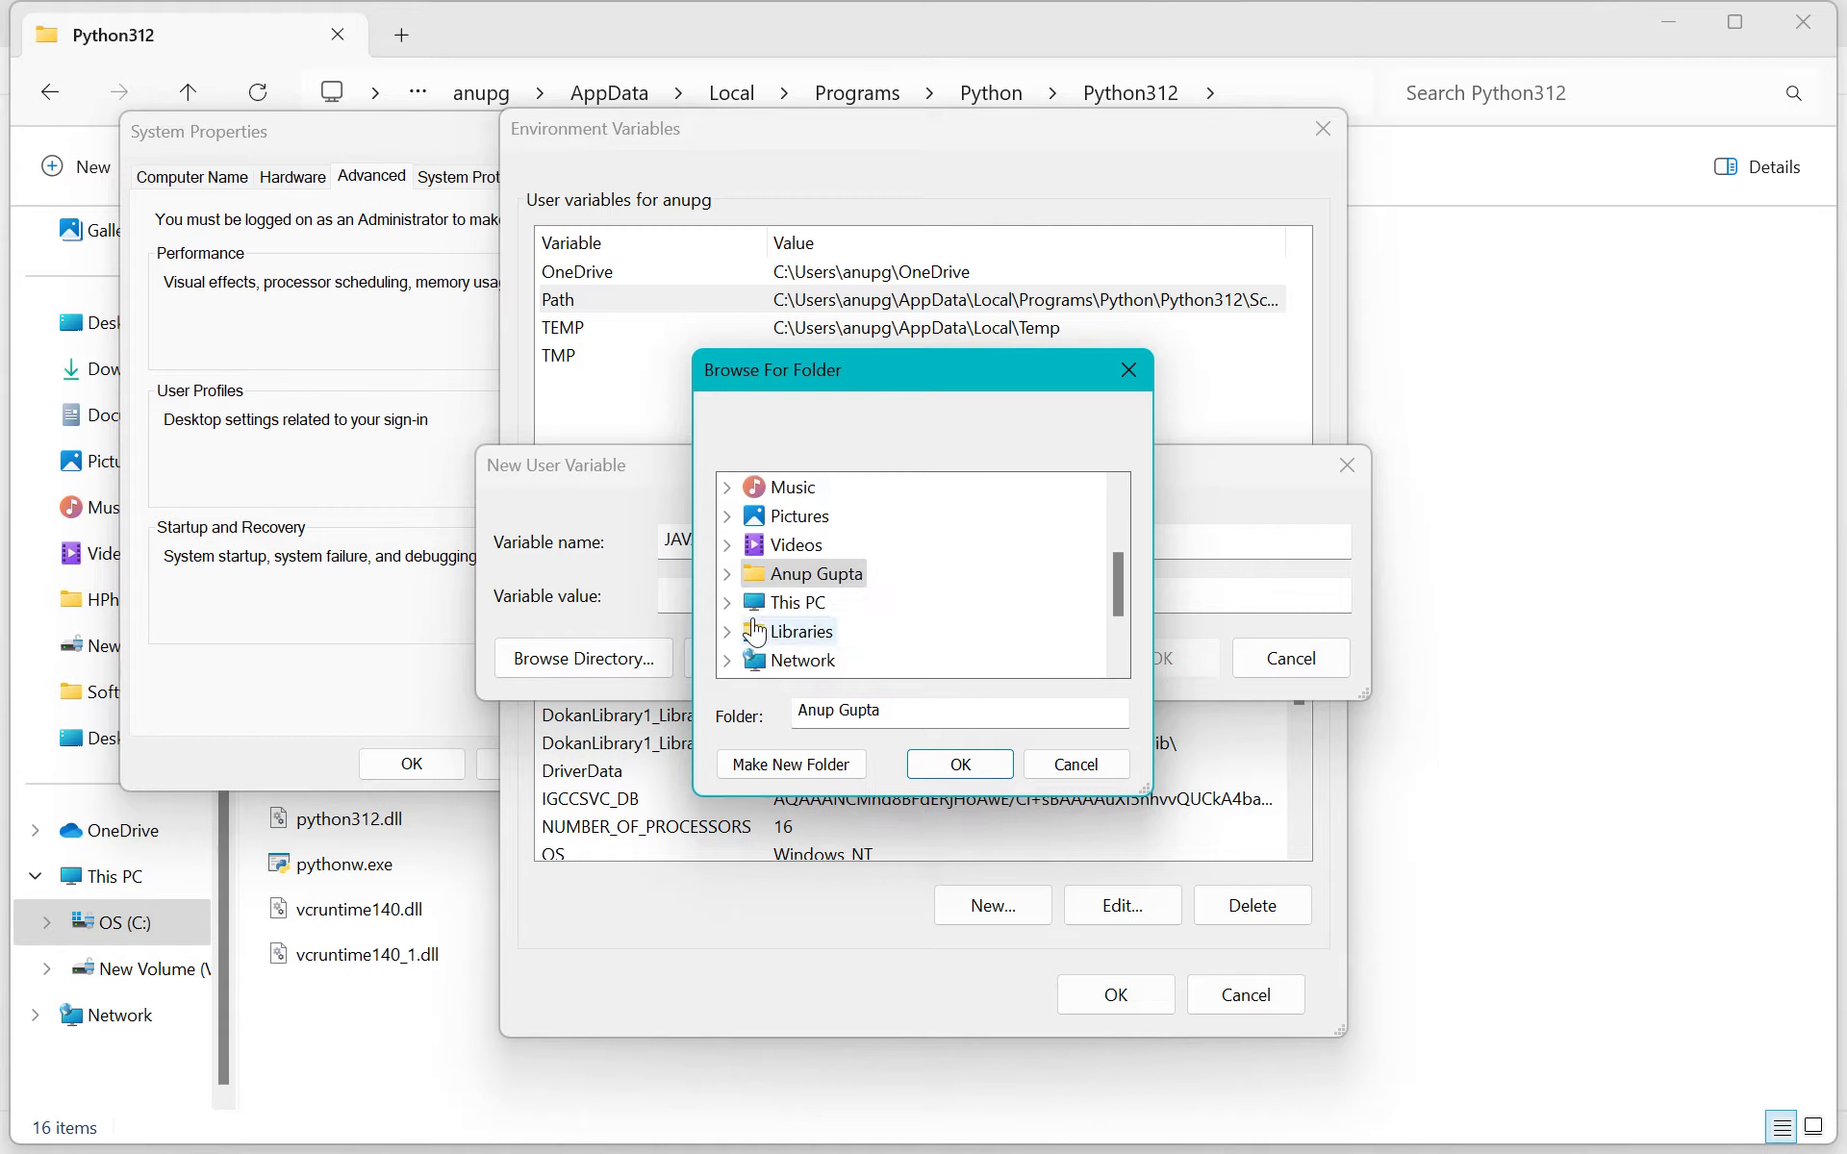
left_click(728, 602)
double_click(818, 631)
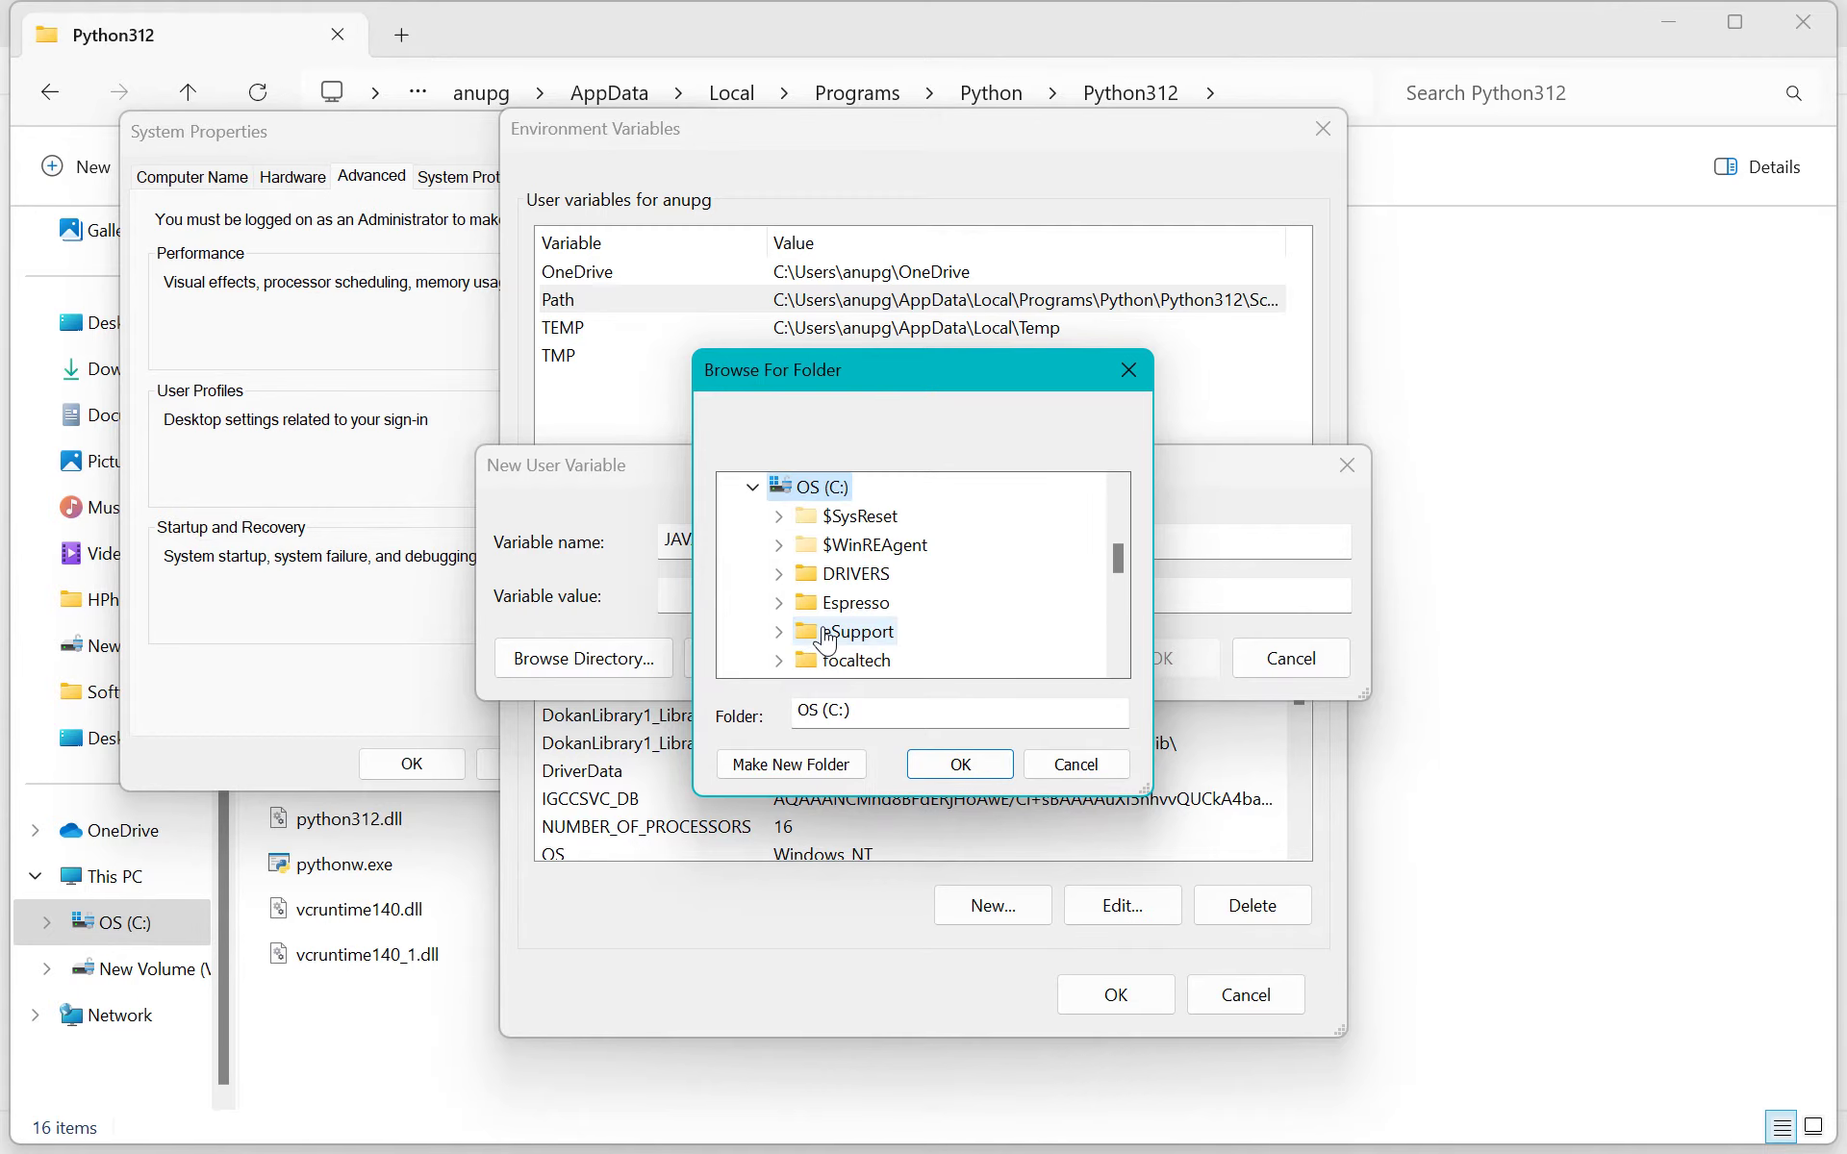
scroll(905, 577, "down", 3)
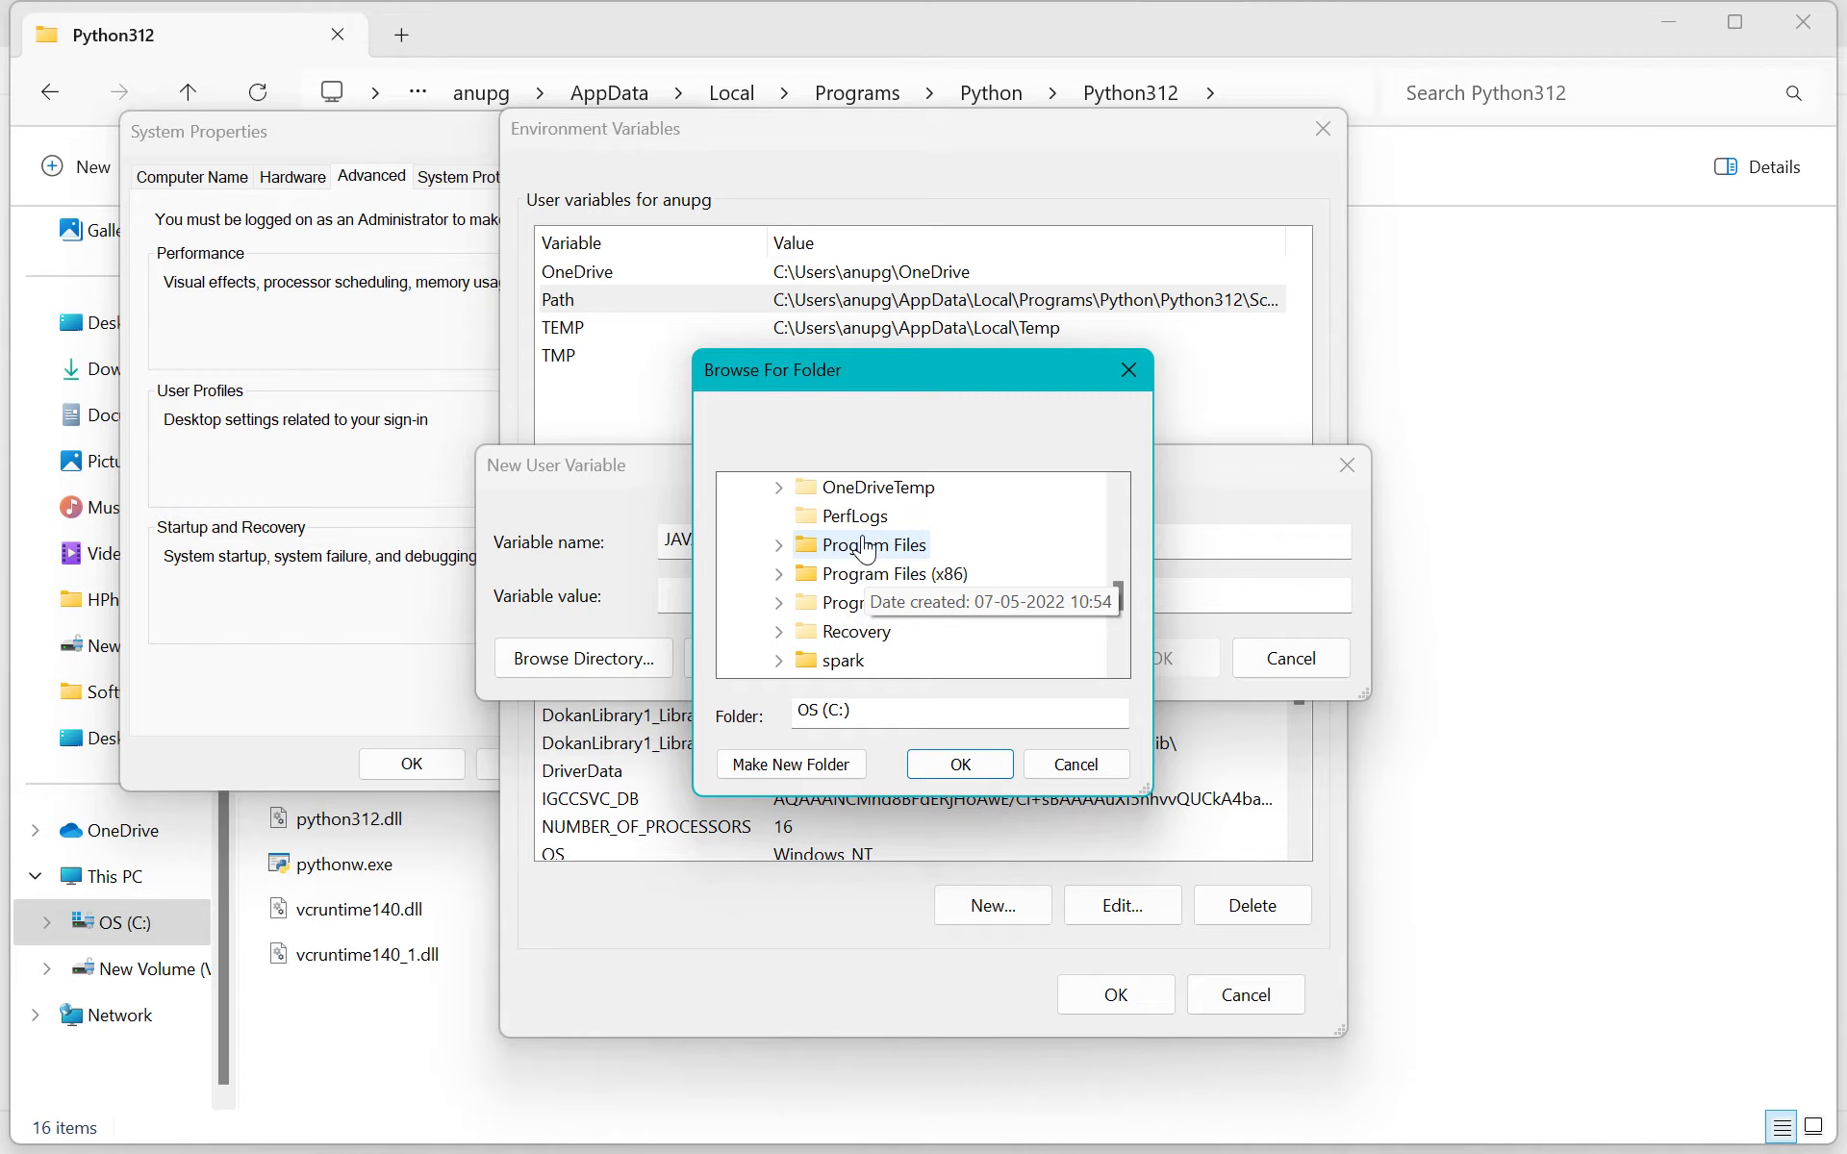
double_click(871, 545)
scroll(880, 596, "down", 2)
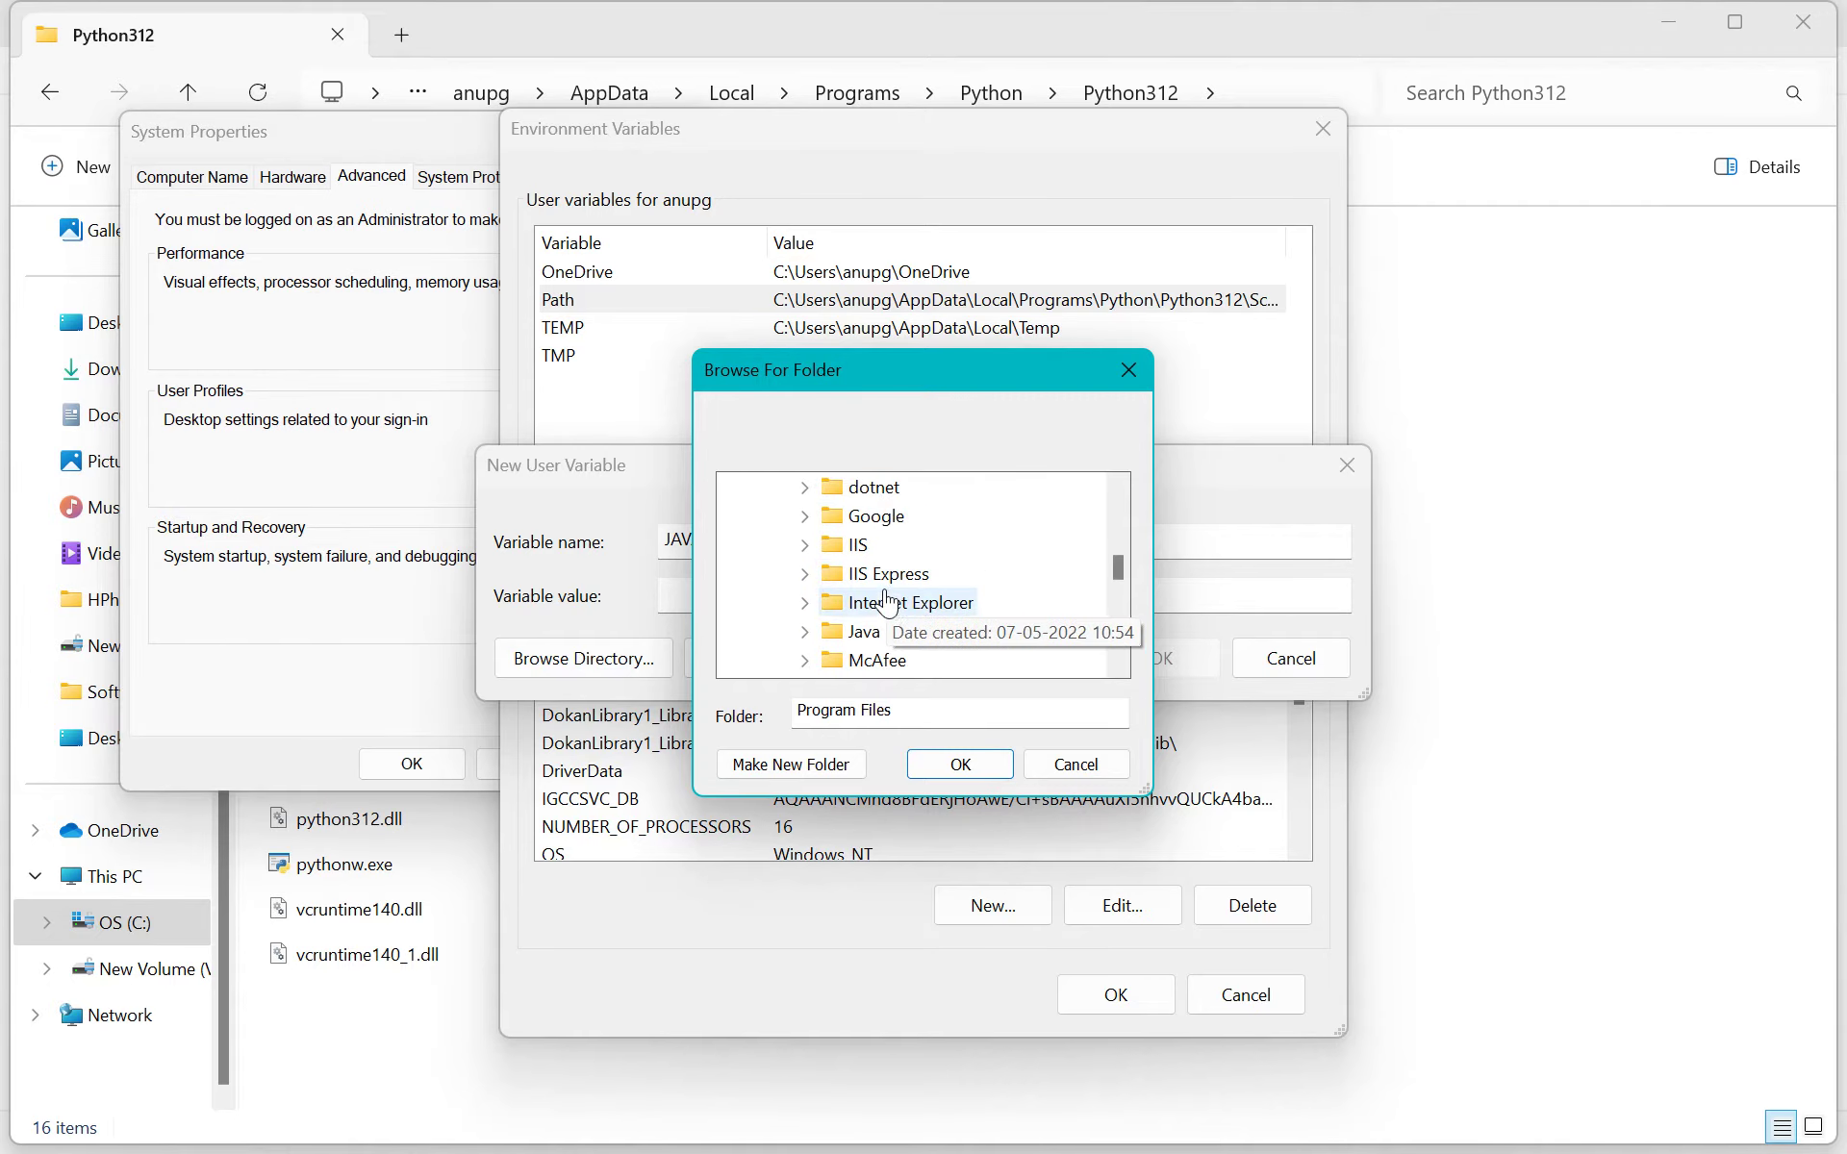
double_click(864, 658)
scroll(874, 643, "down", 3)
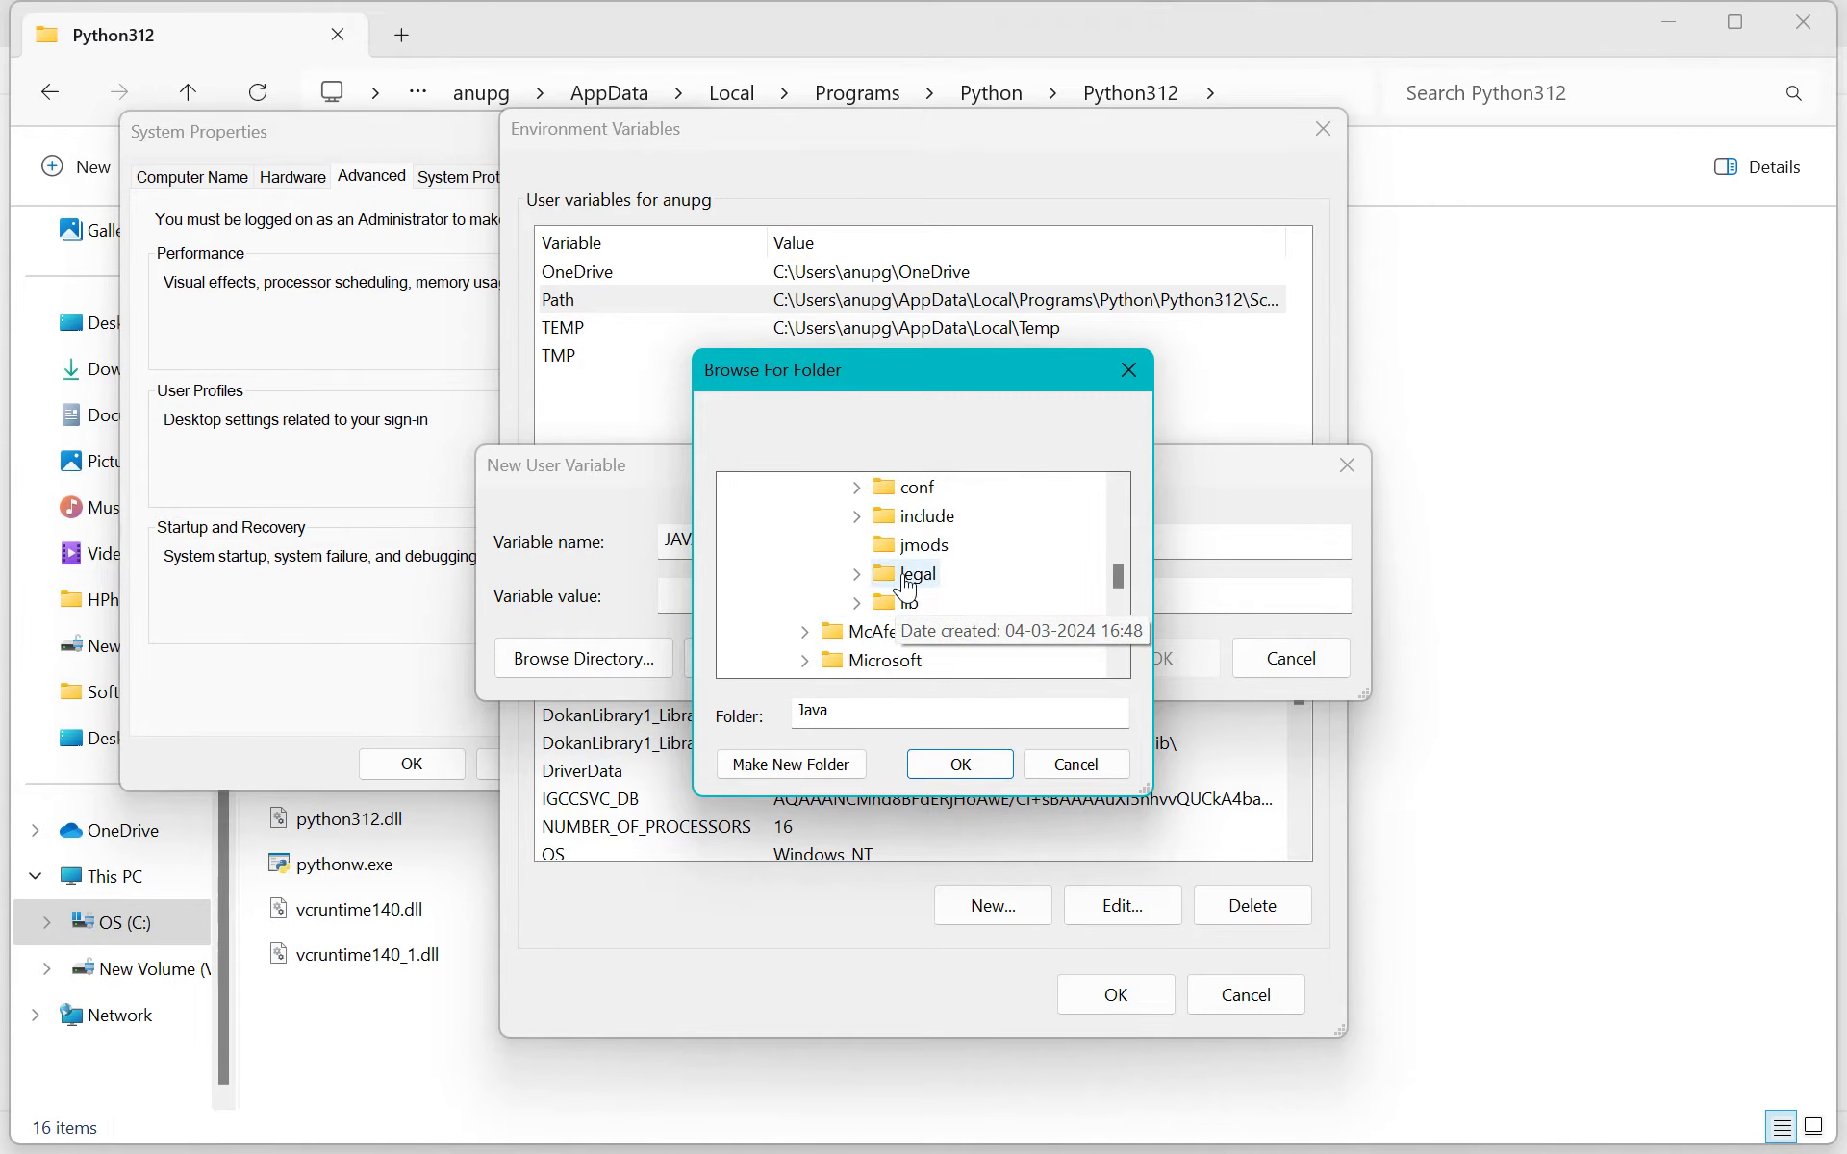
scroll(904, 558, "up", 1)
left_click(900, 520)
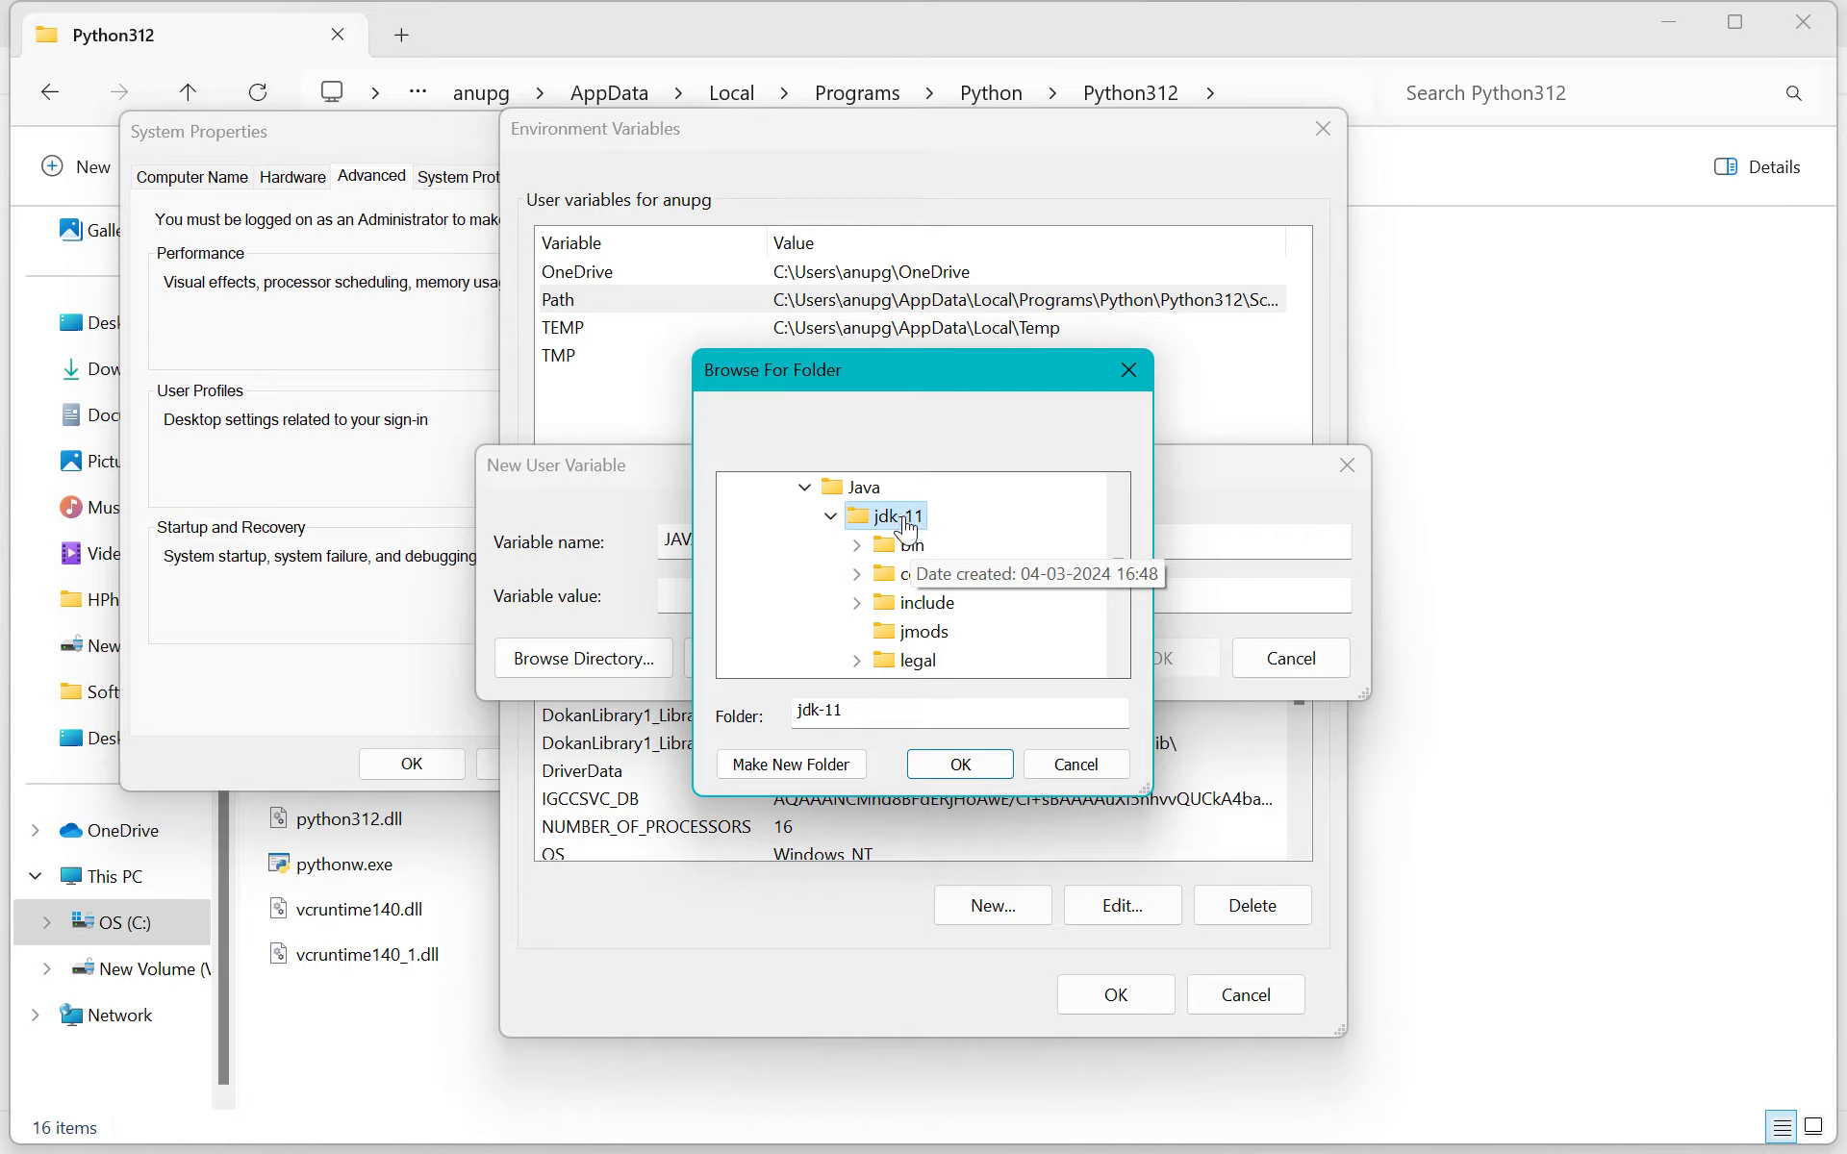
left_click(979, 761)
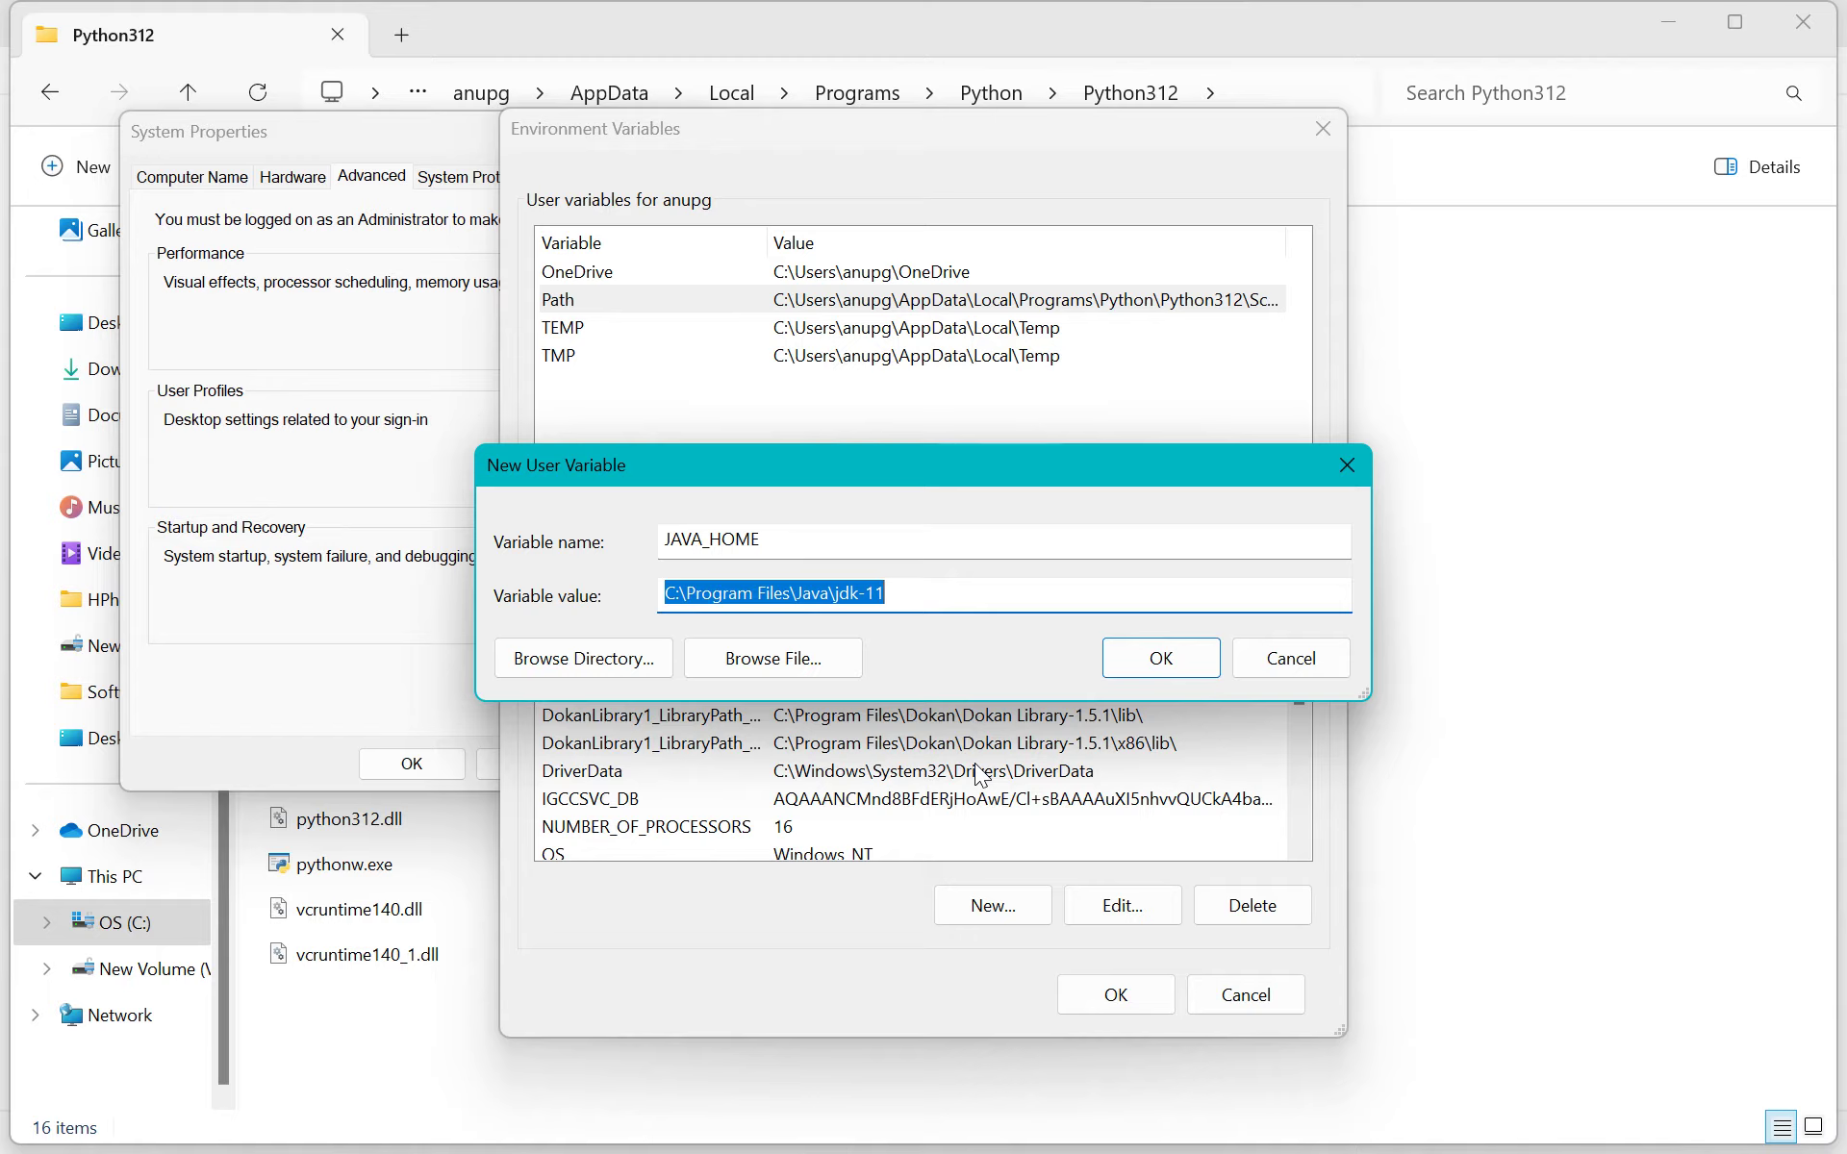
left_click(1162, 654)
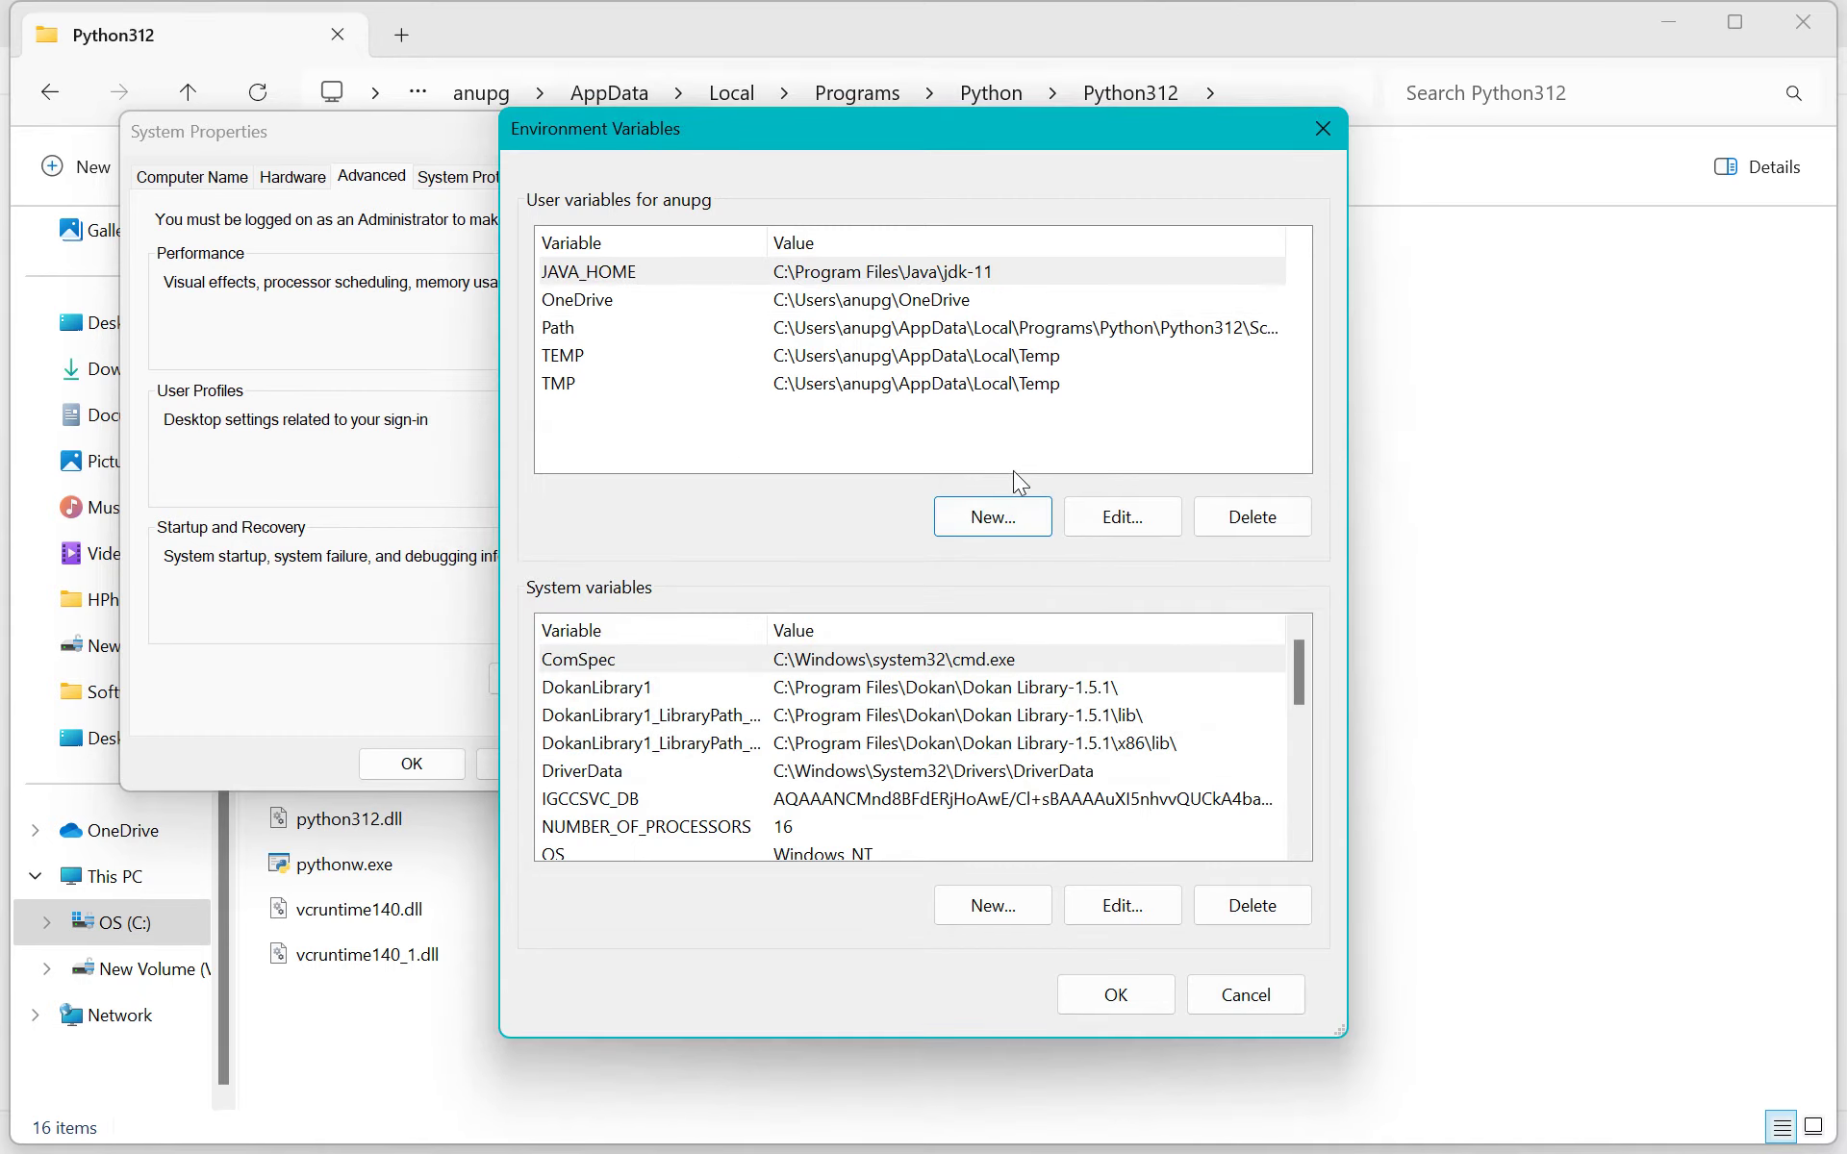
Create a user variable named SPARK_HOME with the folder C:\spark as its value and save it.
left_click(991, 519)
type("SPARK_HOME")
left_click(779, 591)
left_click(605, 667)
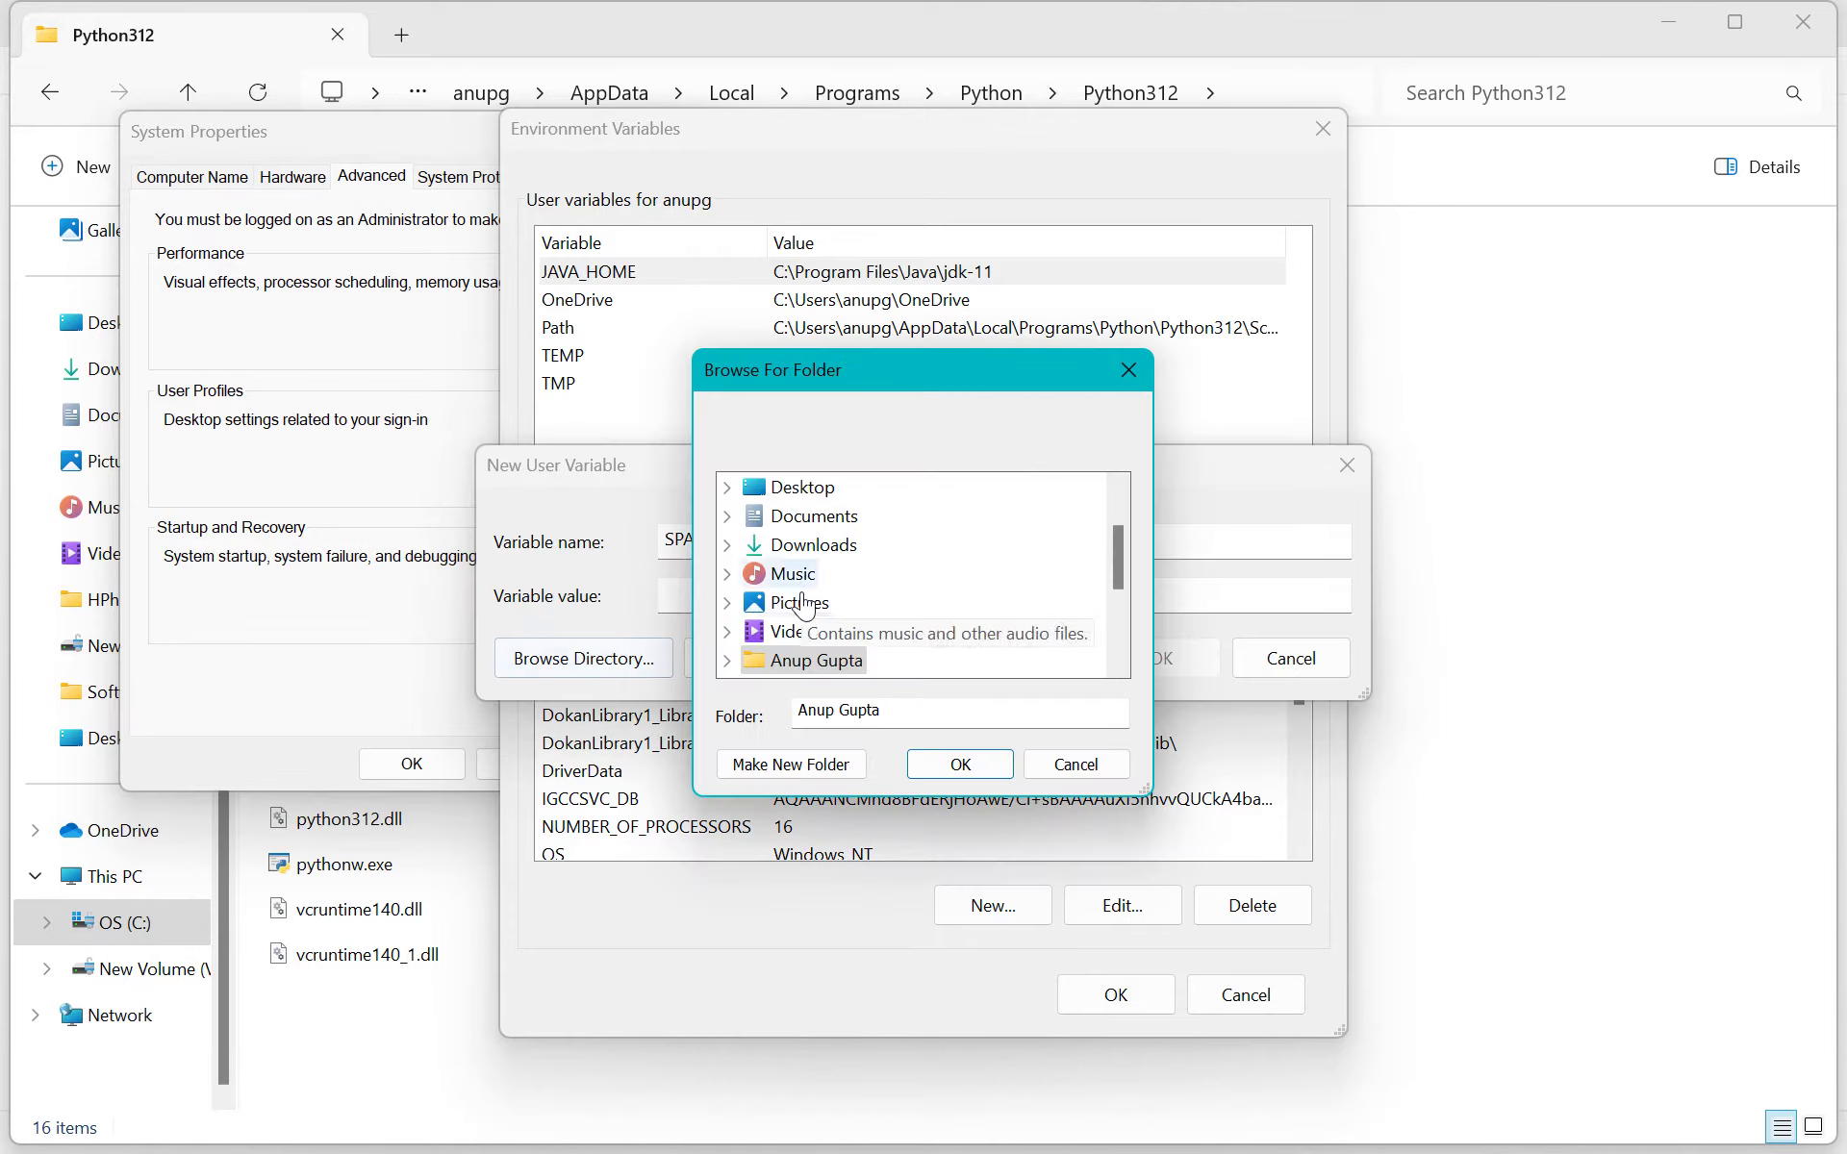
scroll(803, 577, "down", 2)
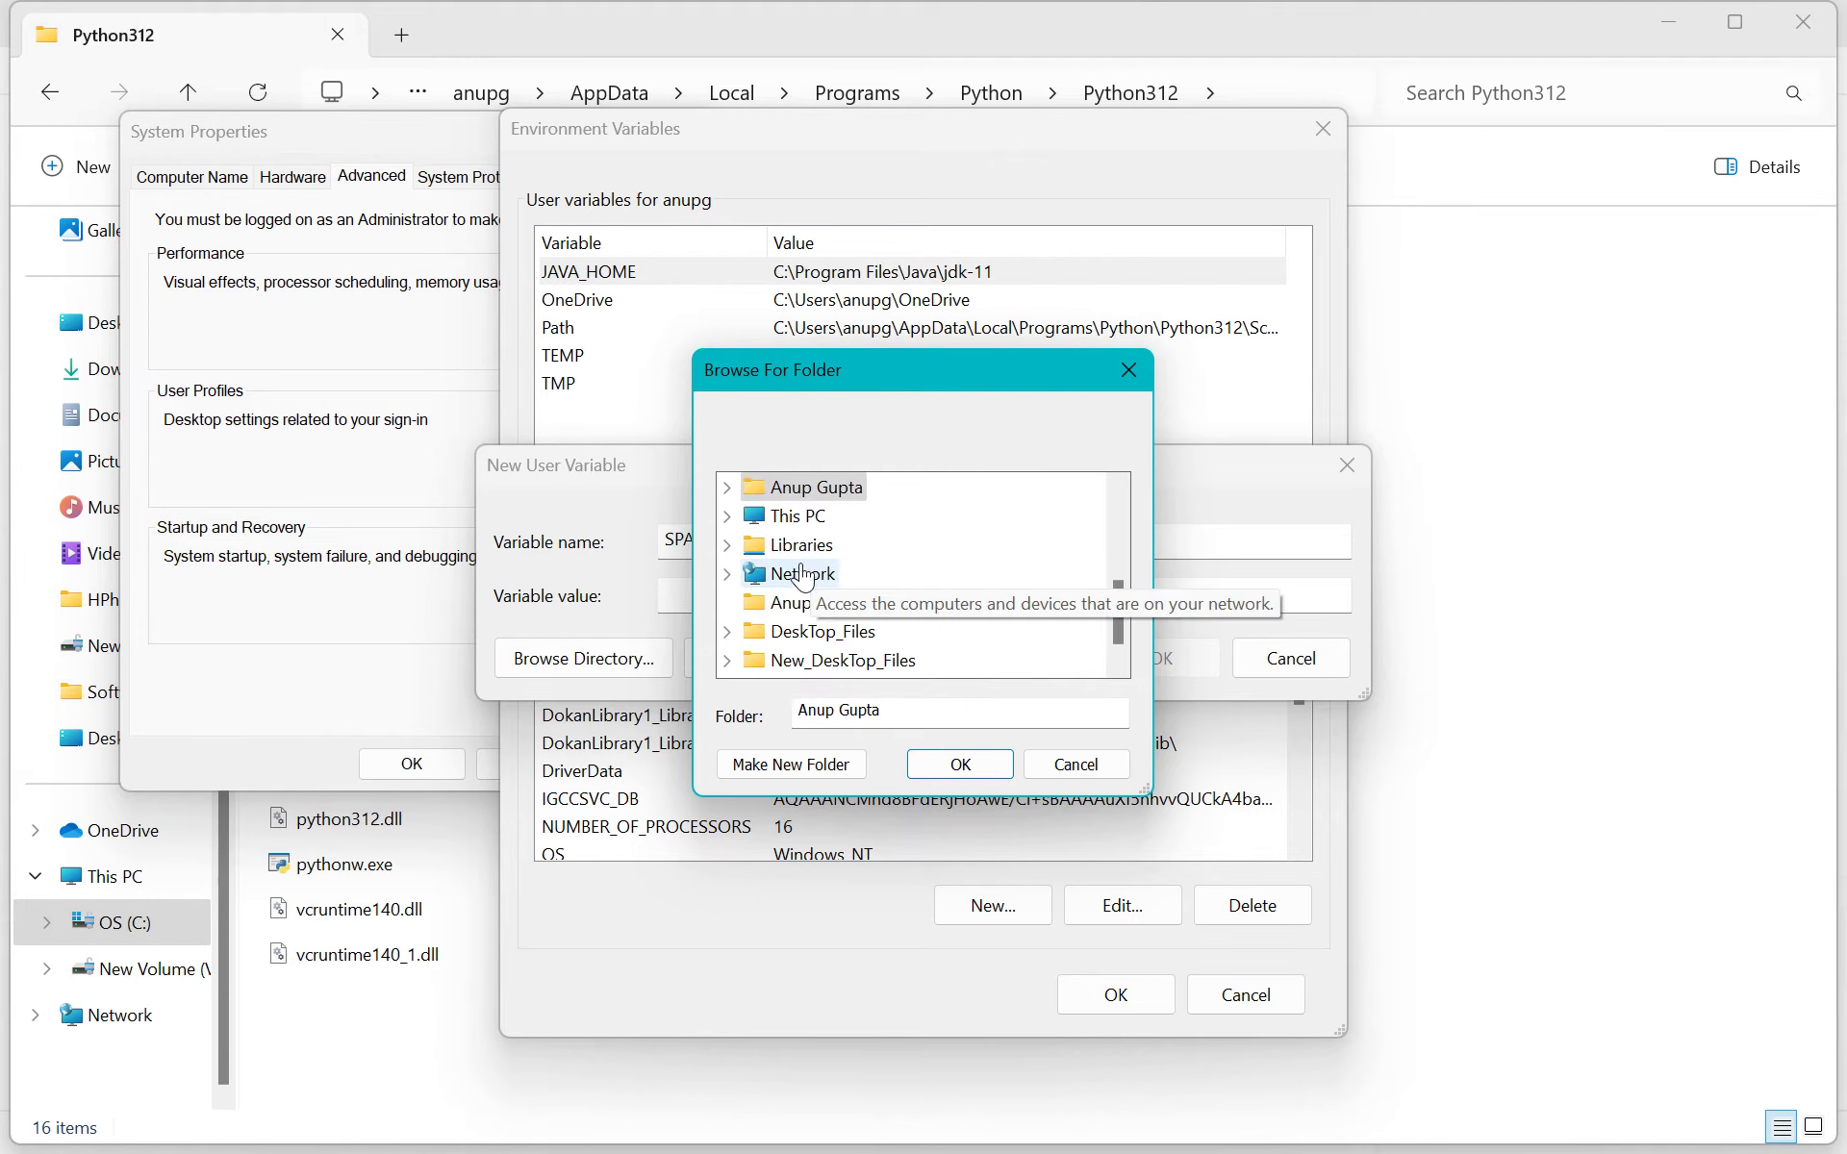
double_click(798, 516)
double_click(819, 545)
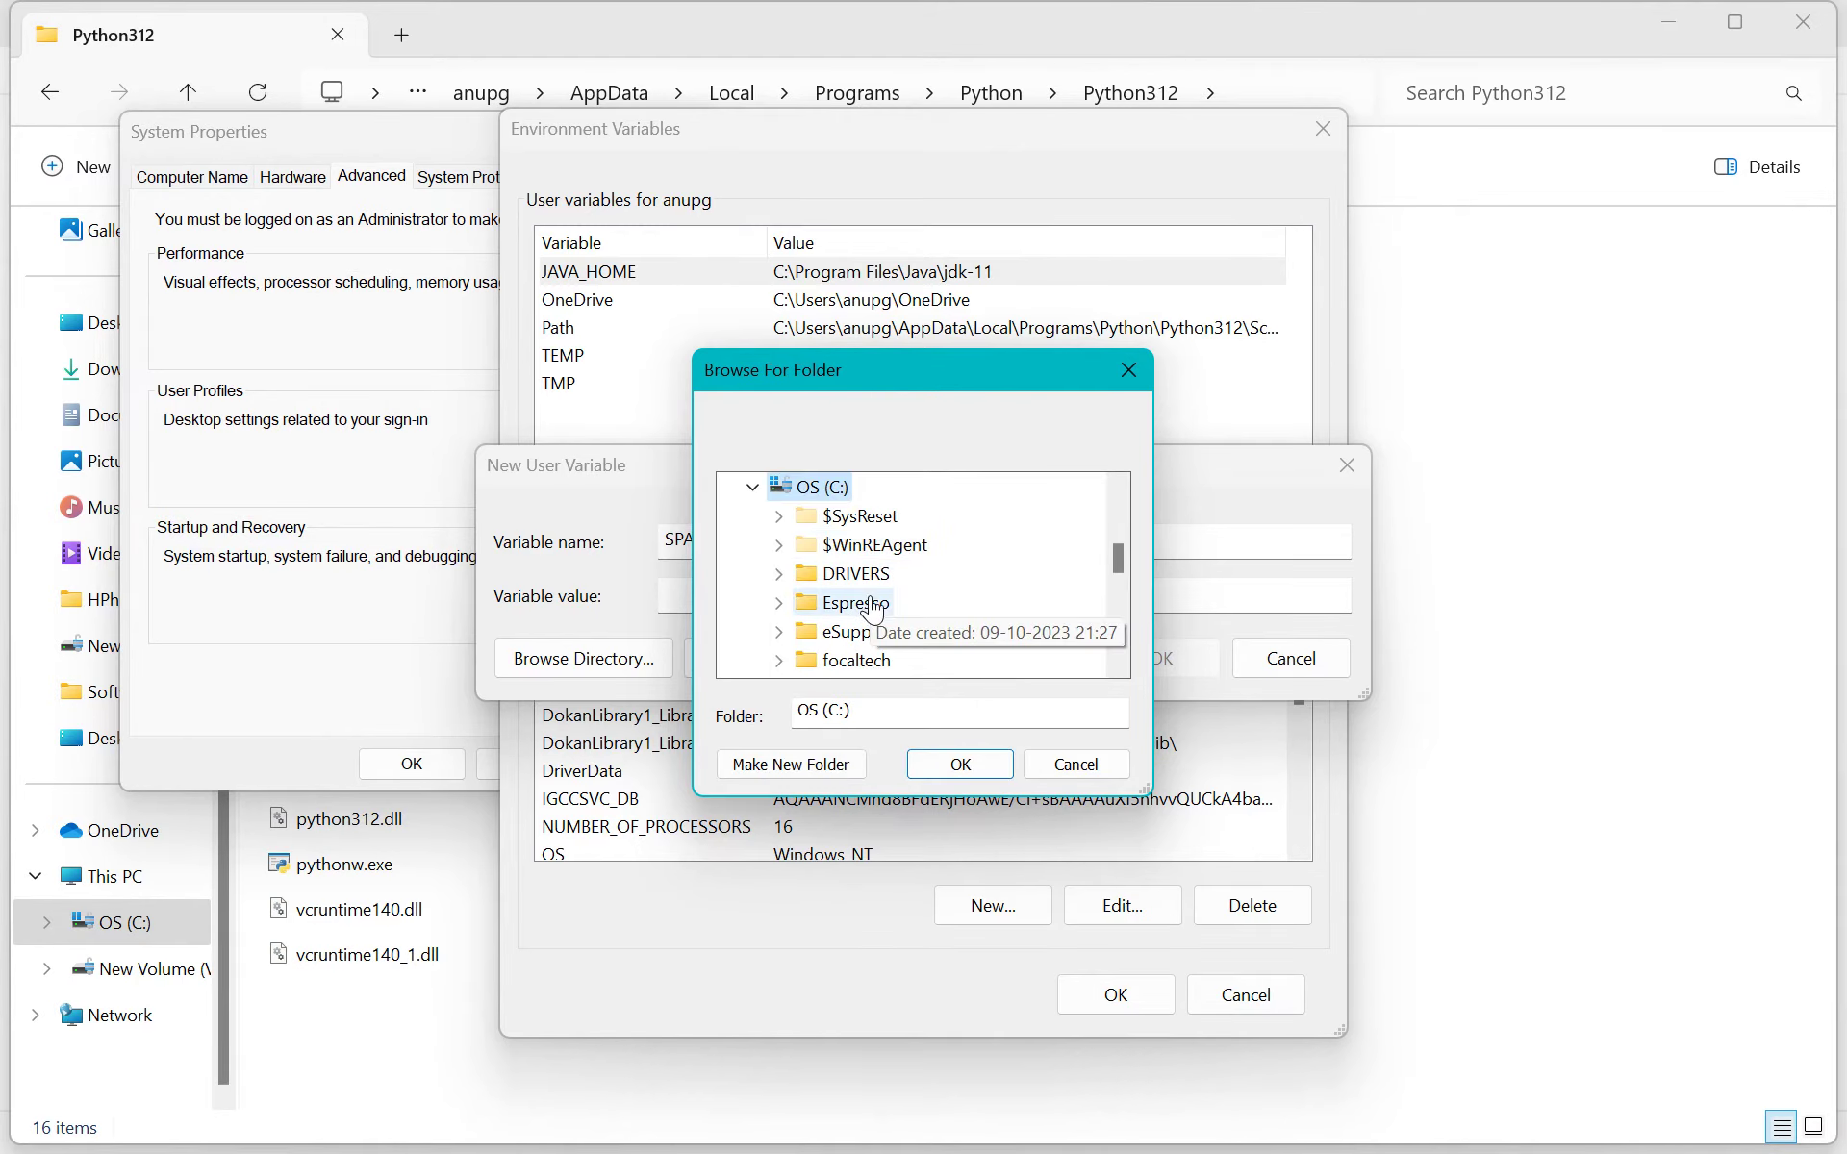
scroll(872, 608, "down", 5)
double_click(854, 575)
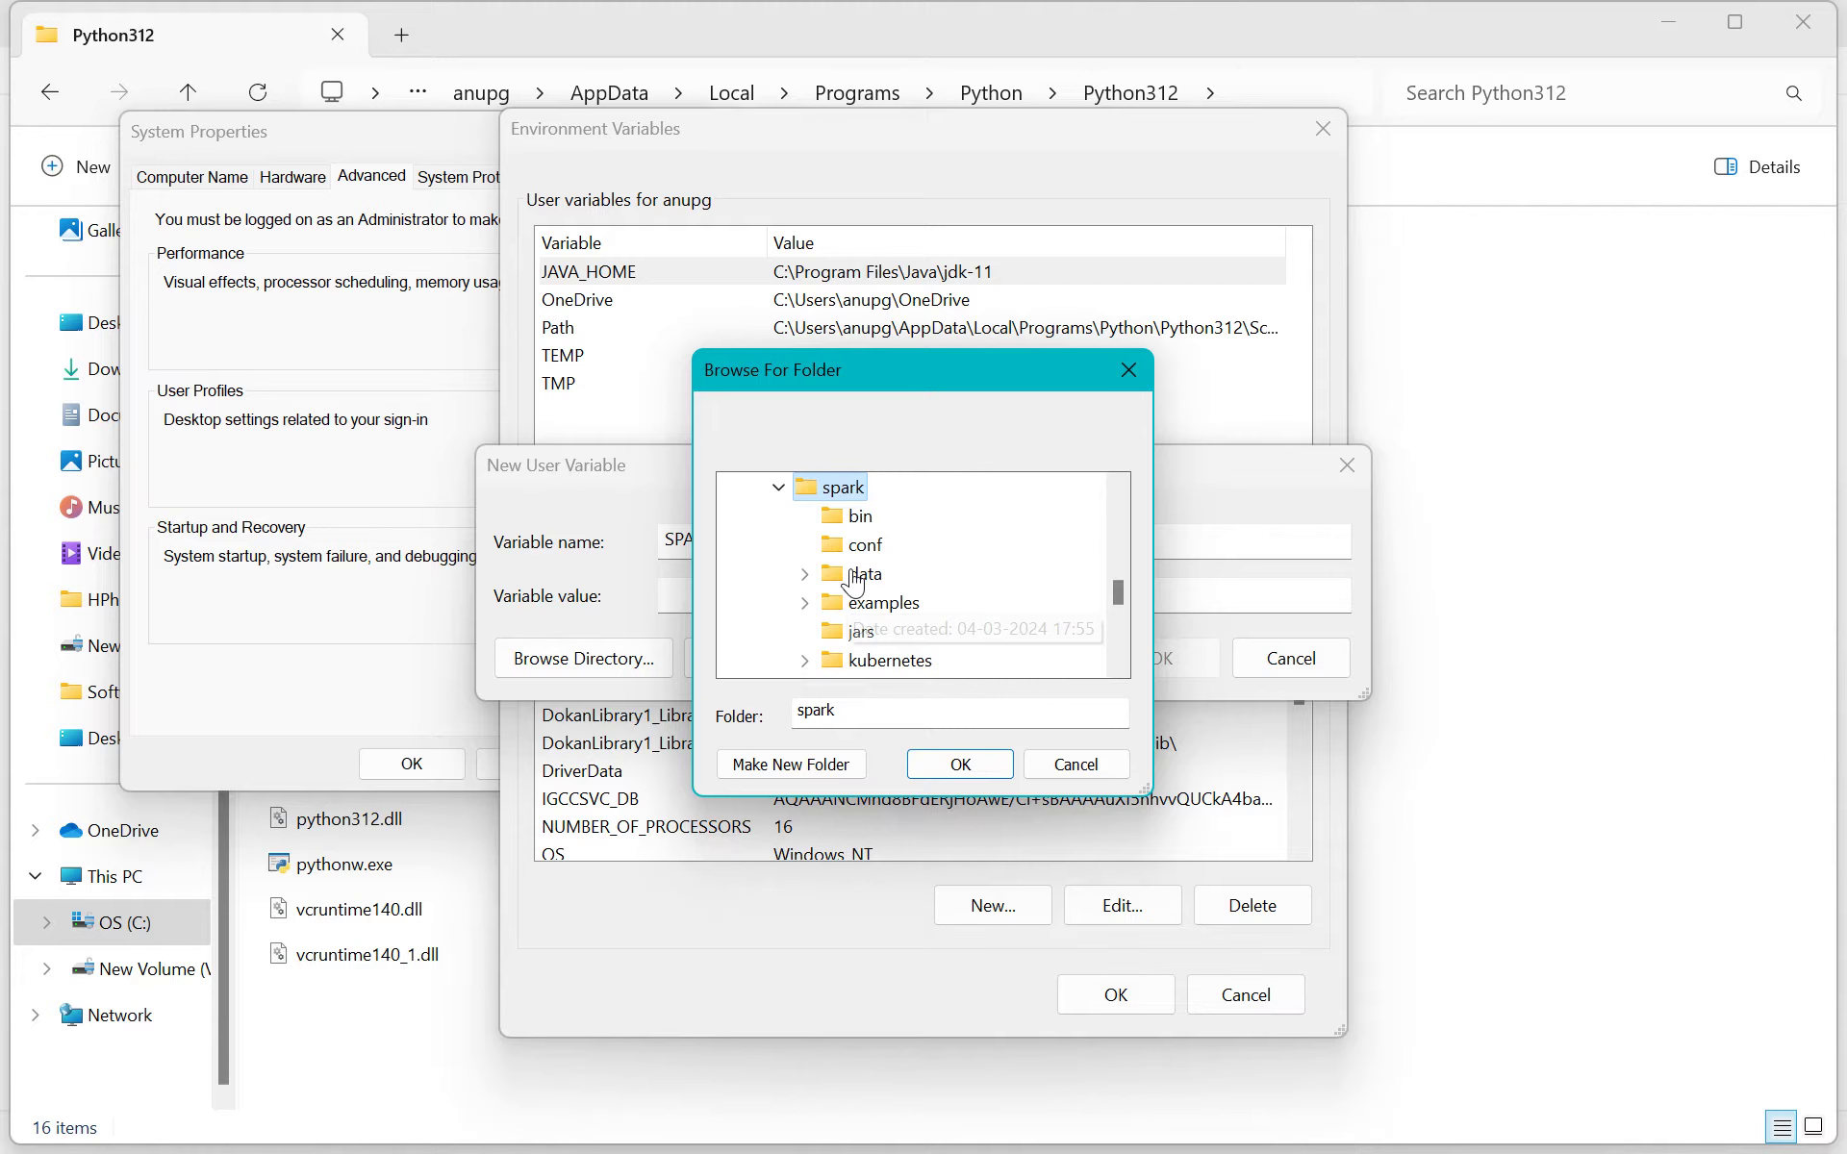
left_click(960, 764)
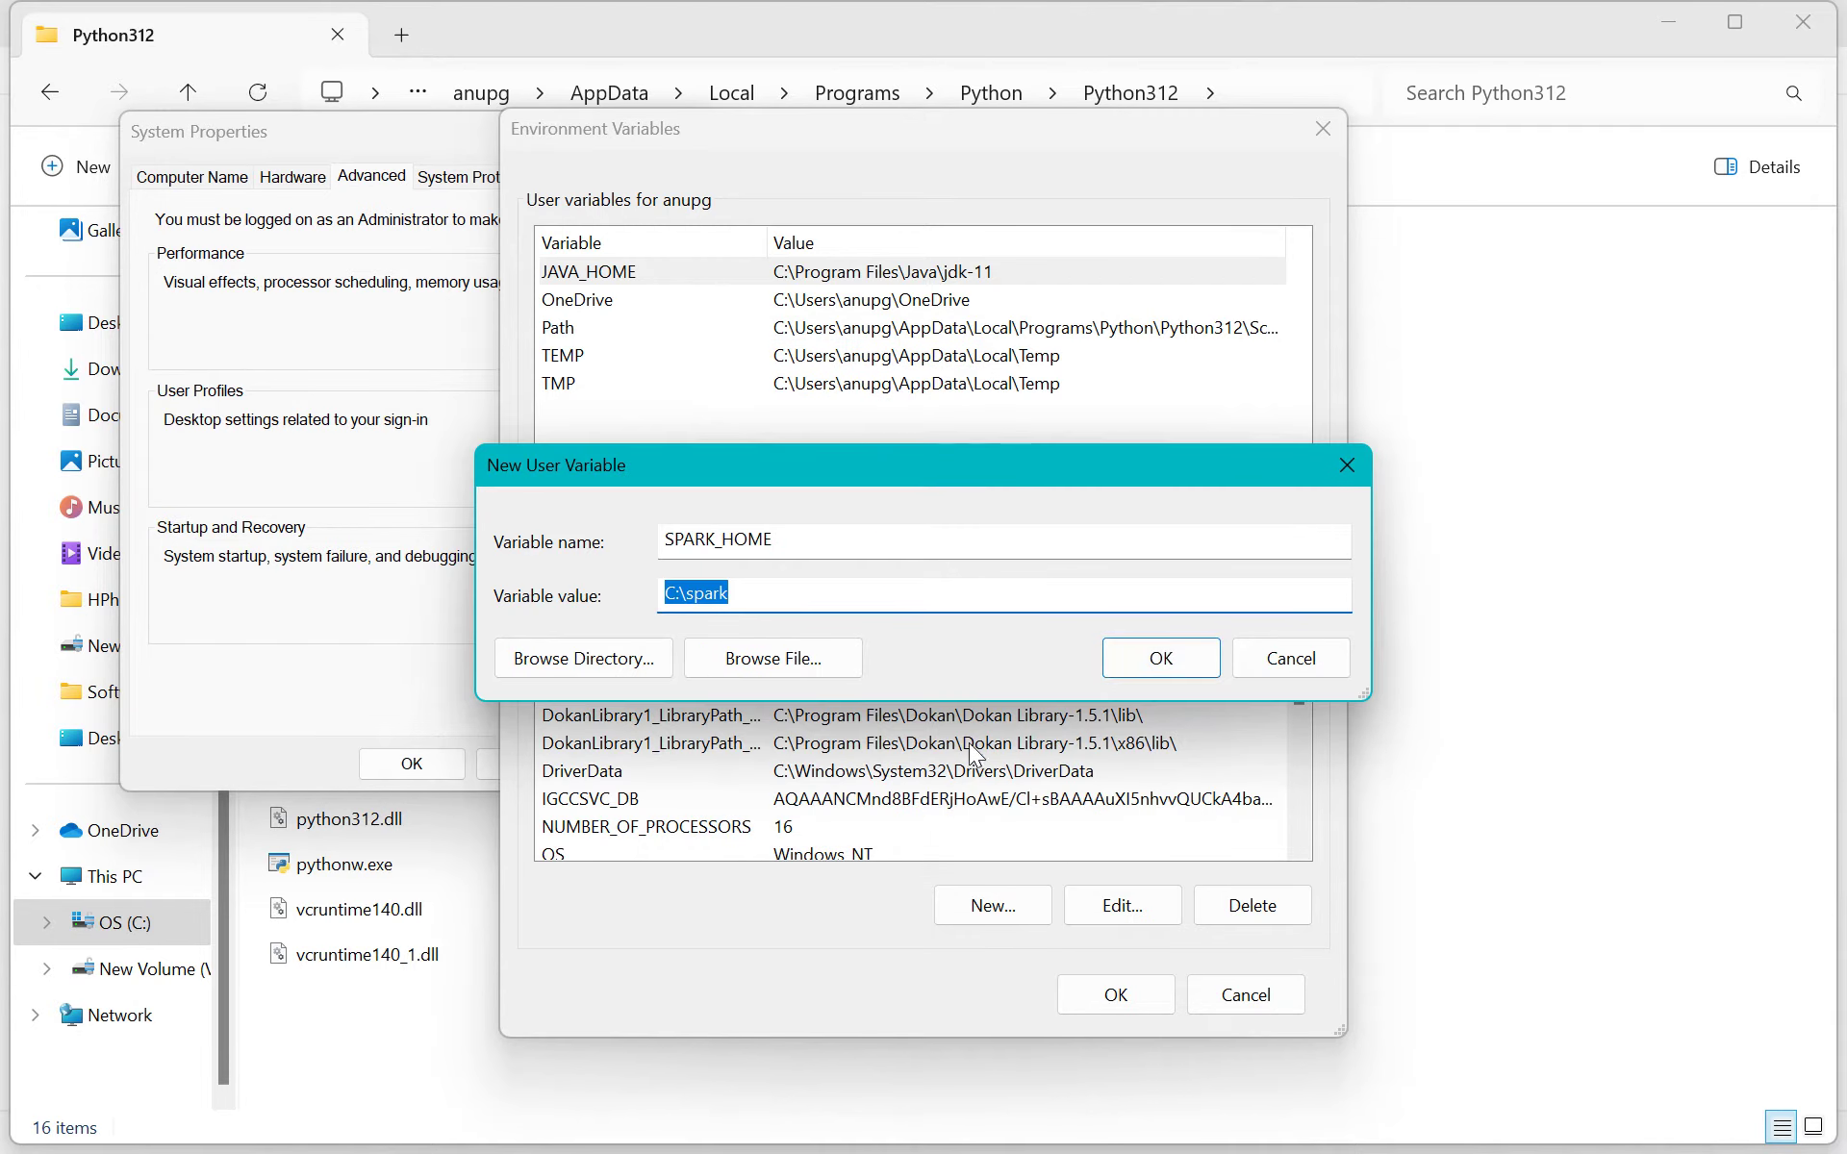
left_click(1154, 656)
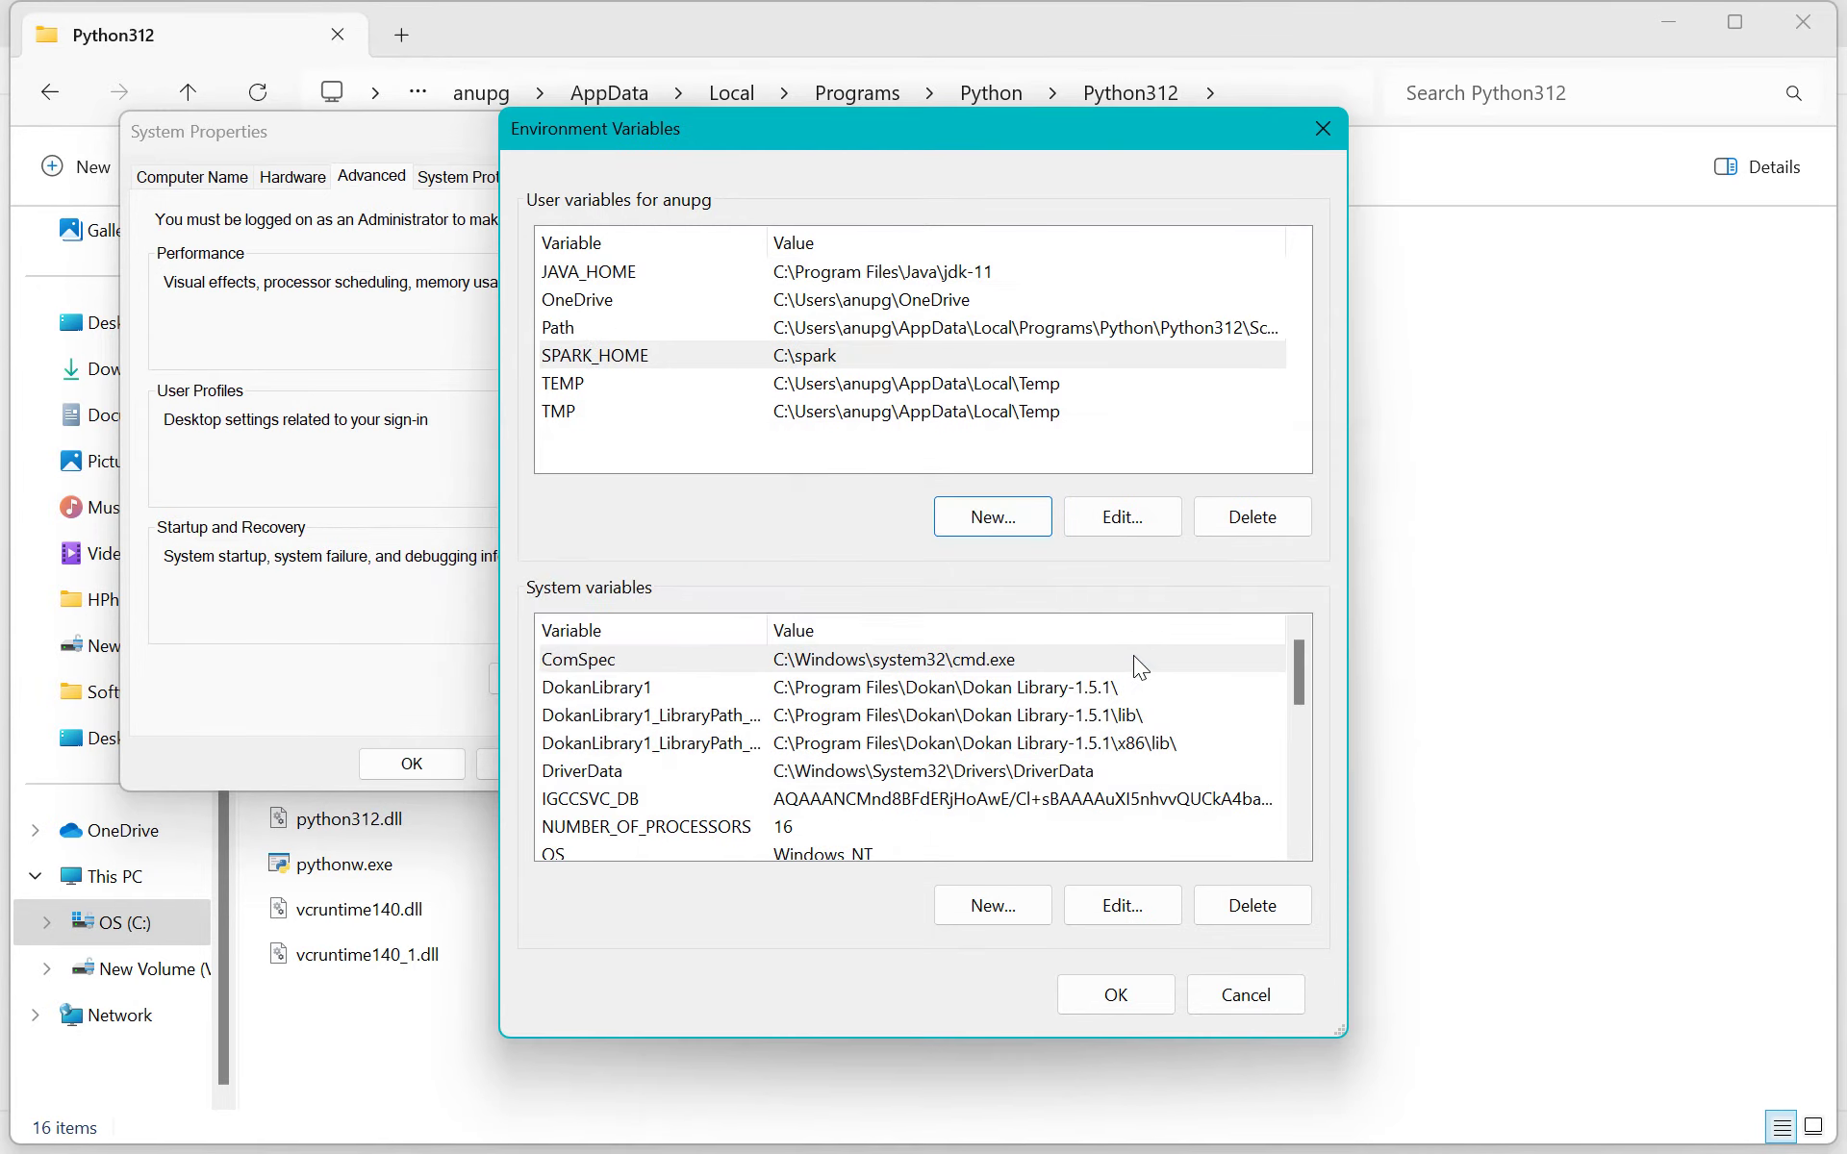
Add a user variable named HADOOP_HOME that points to the folder C:\hadoop and save it.
left_click(983, 522)
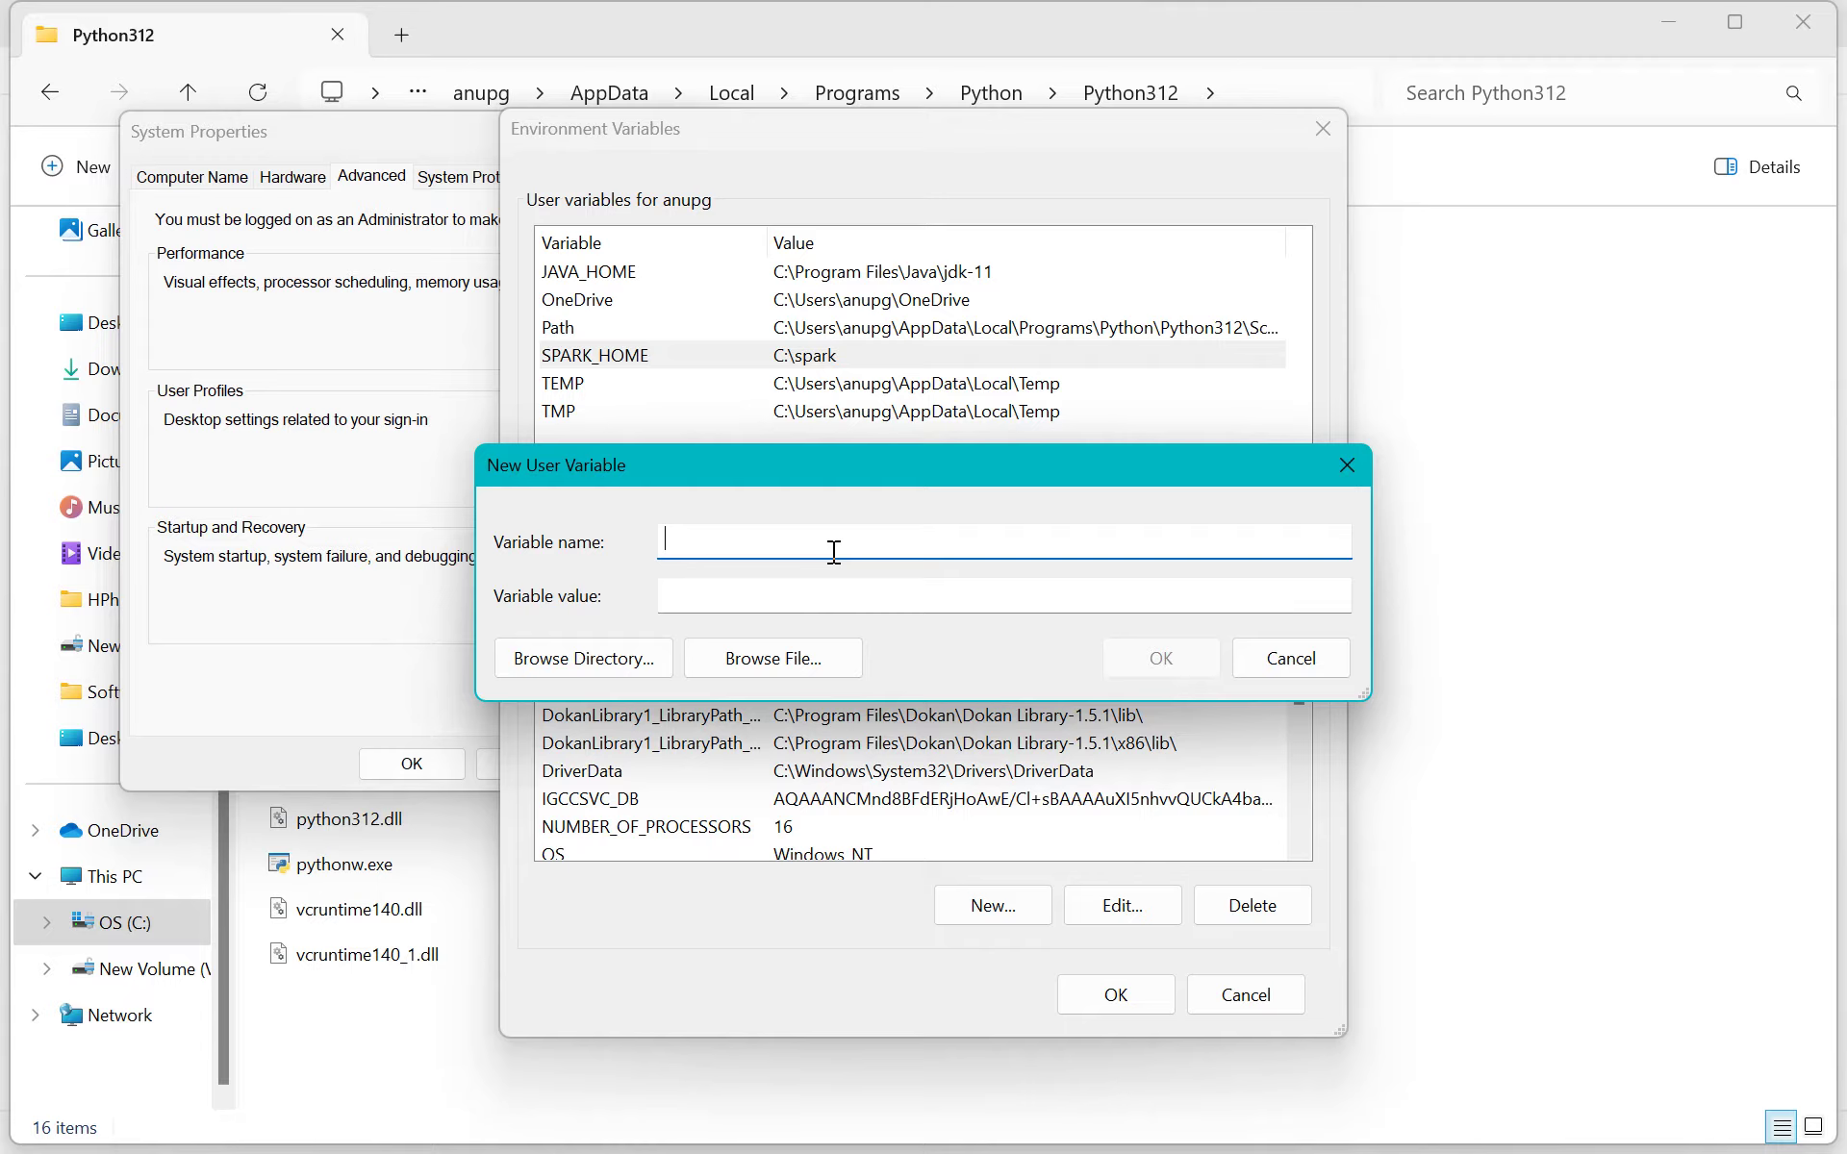
type("HADOOP_HOME")
key("Tab")
left_click(625, 662)
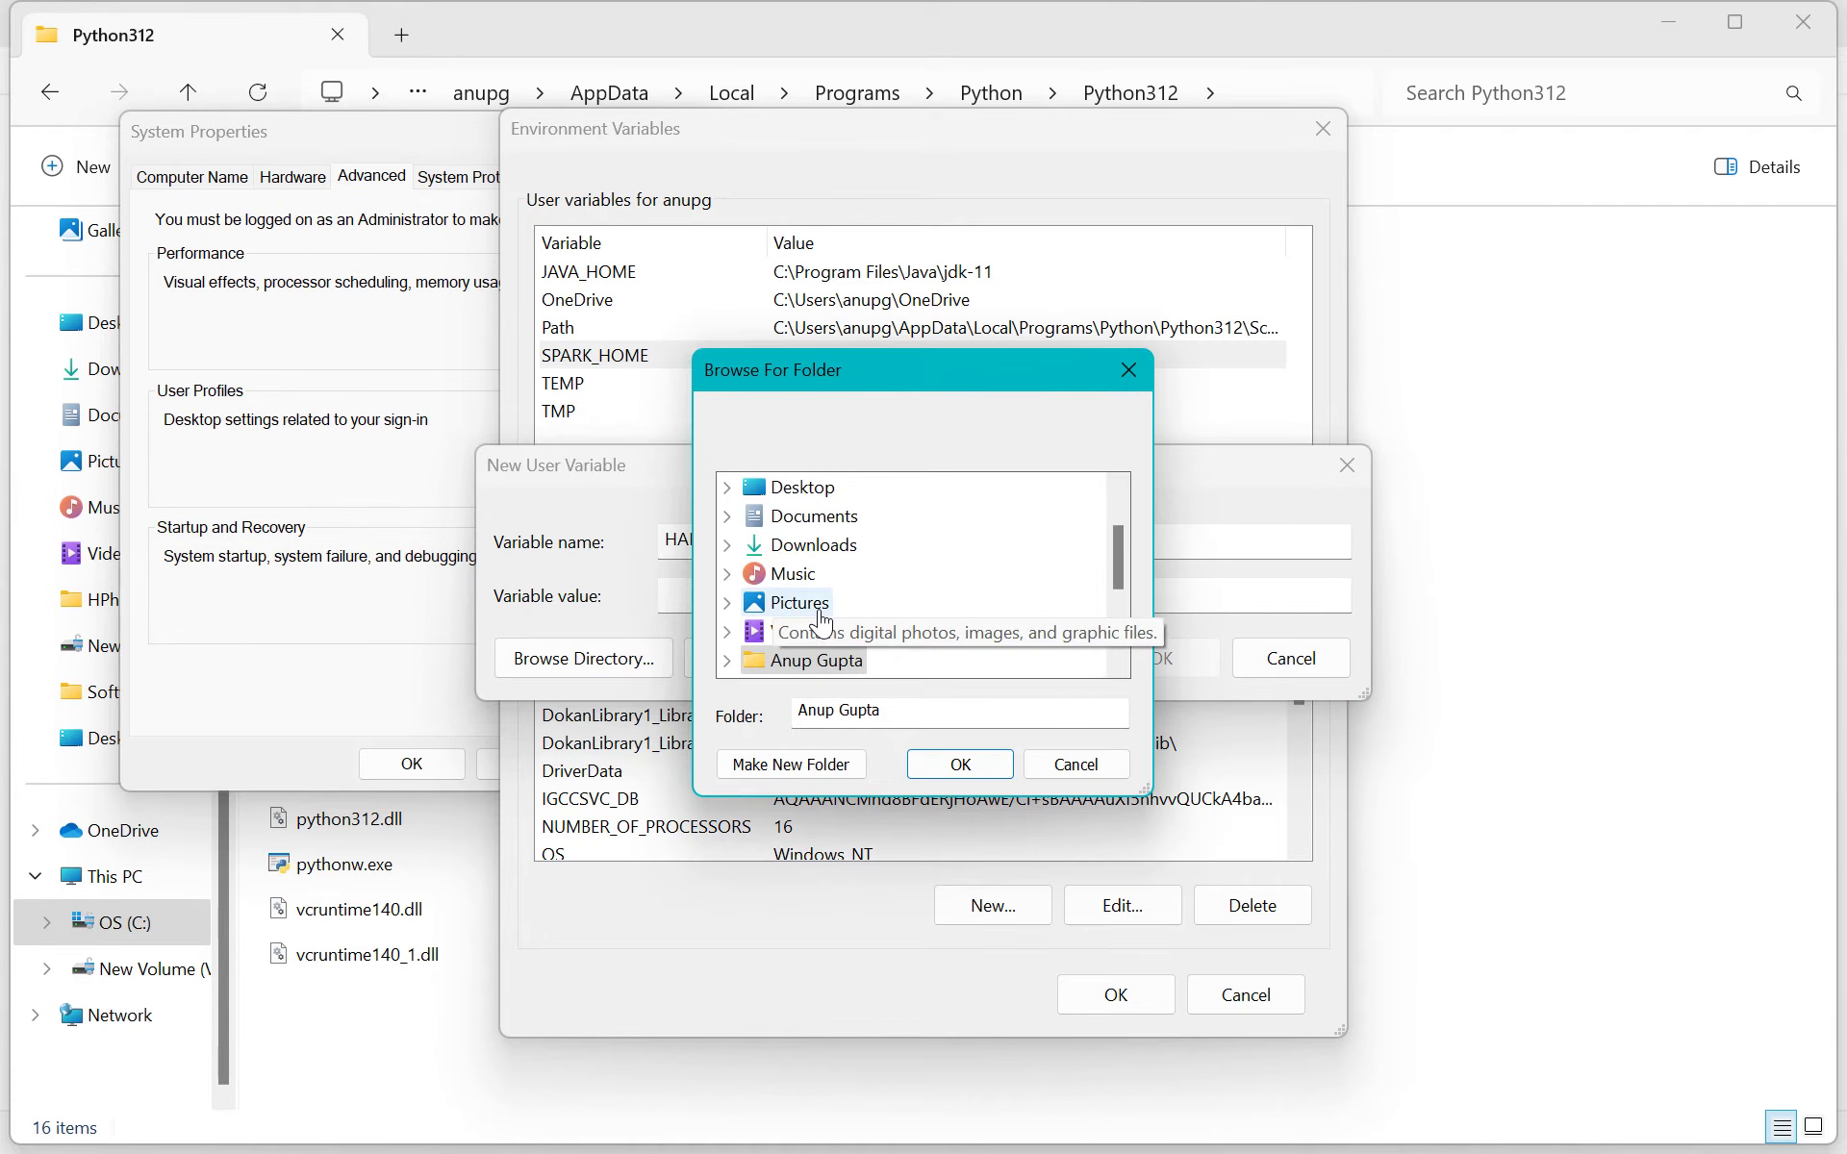
scroll(797, 615, "down", 3)
double_click(798, 486)
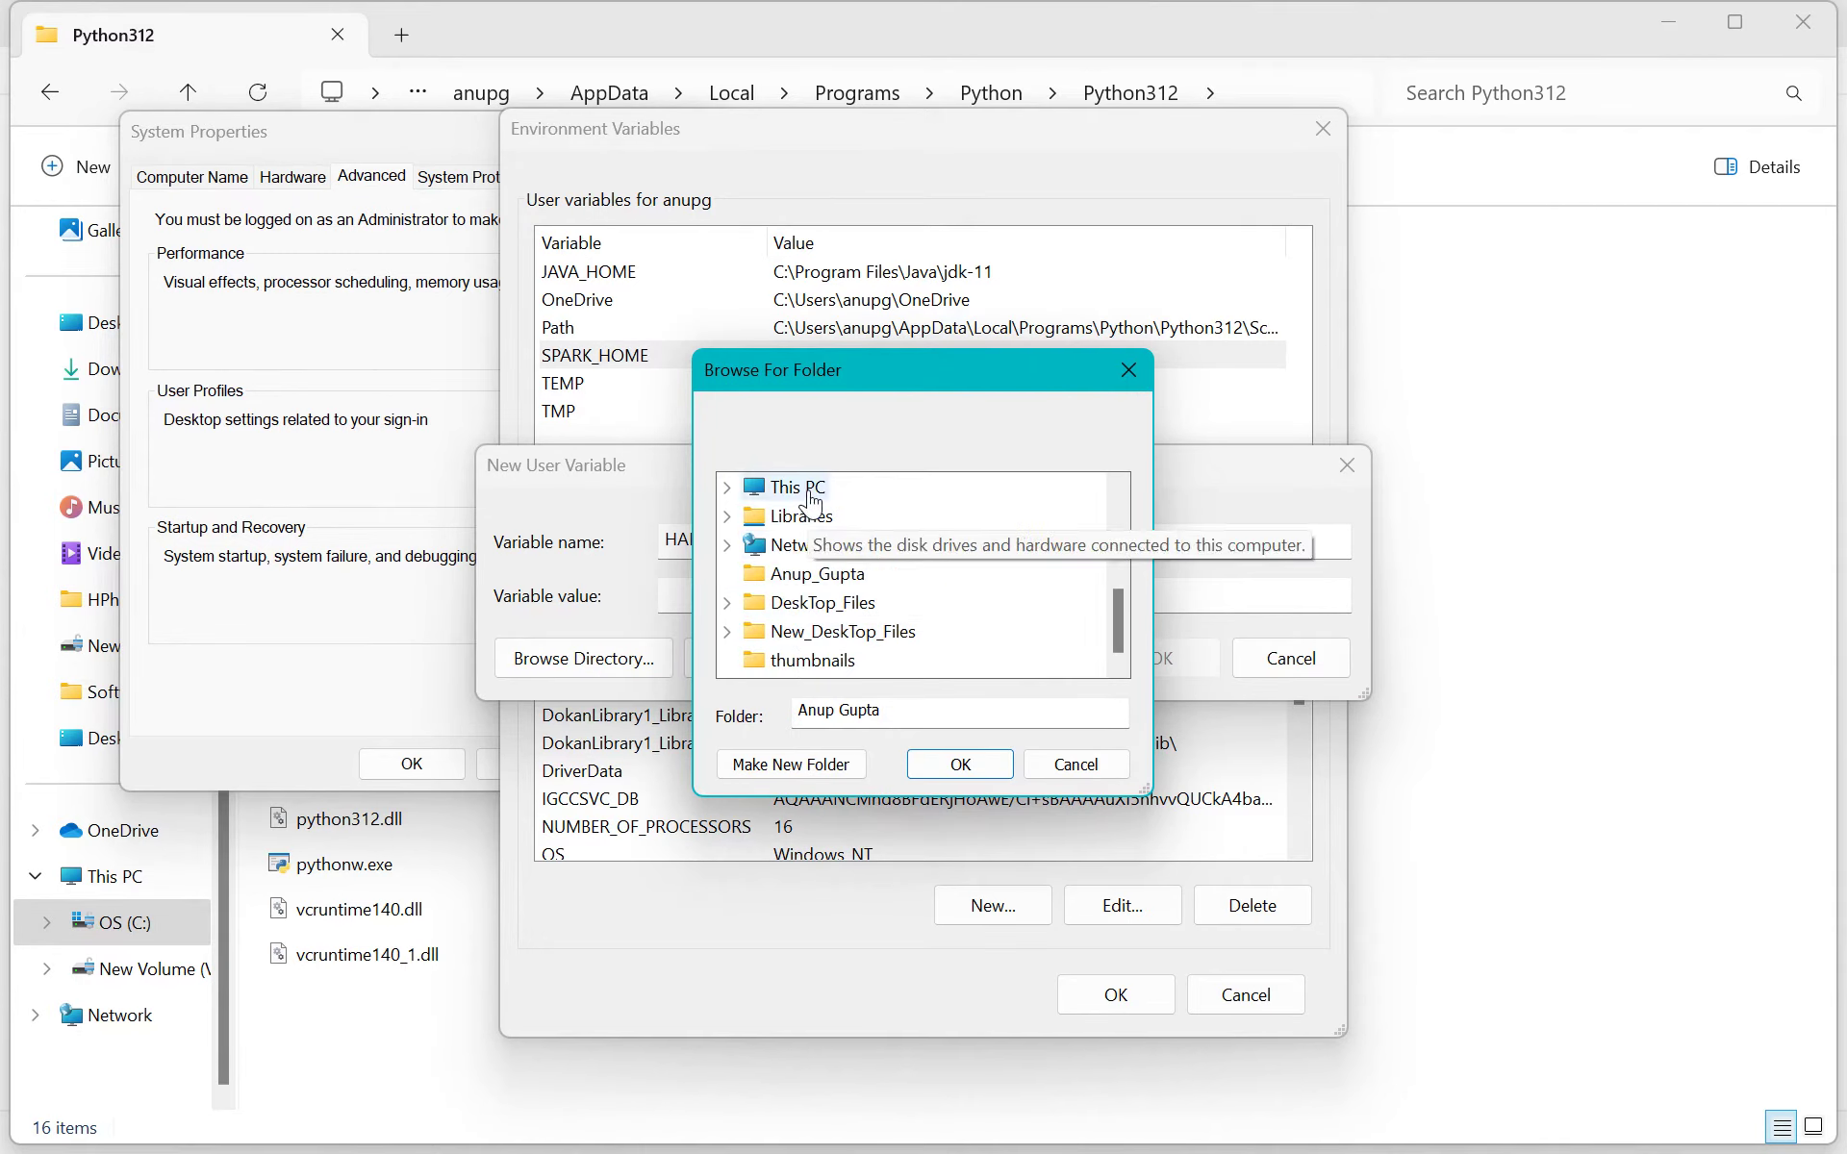
double_click(821, 518)
scroll(847, 568, "down", 2)
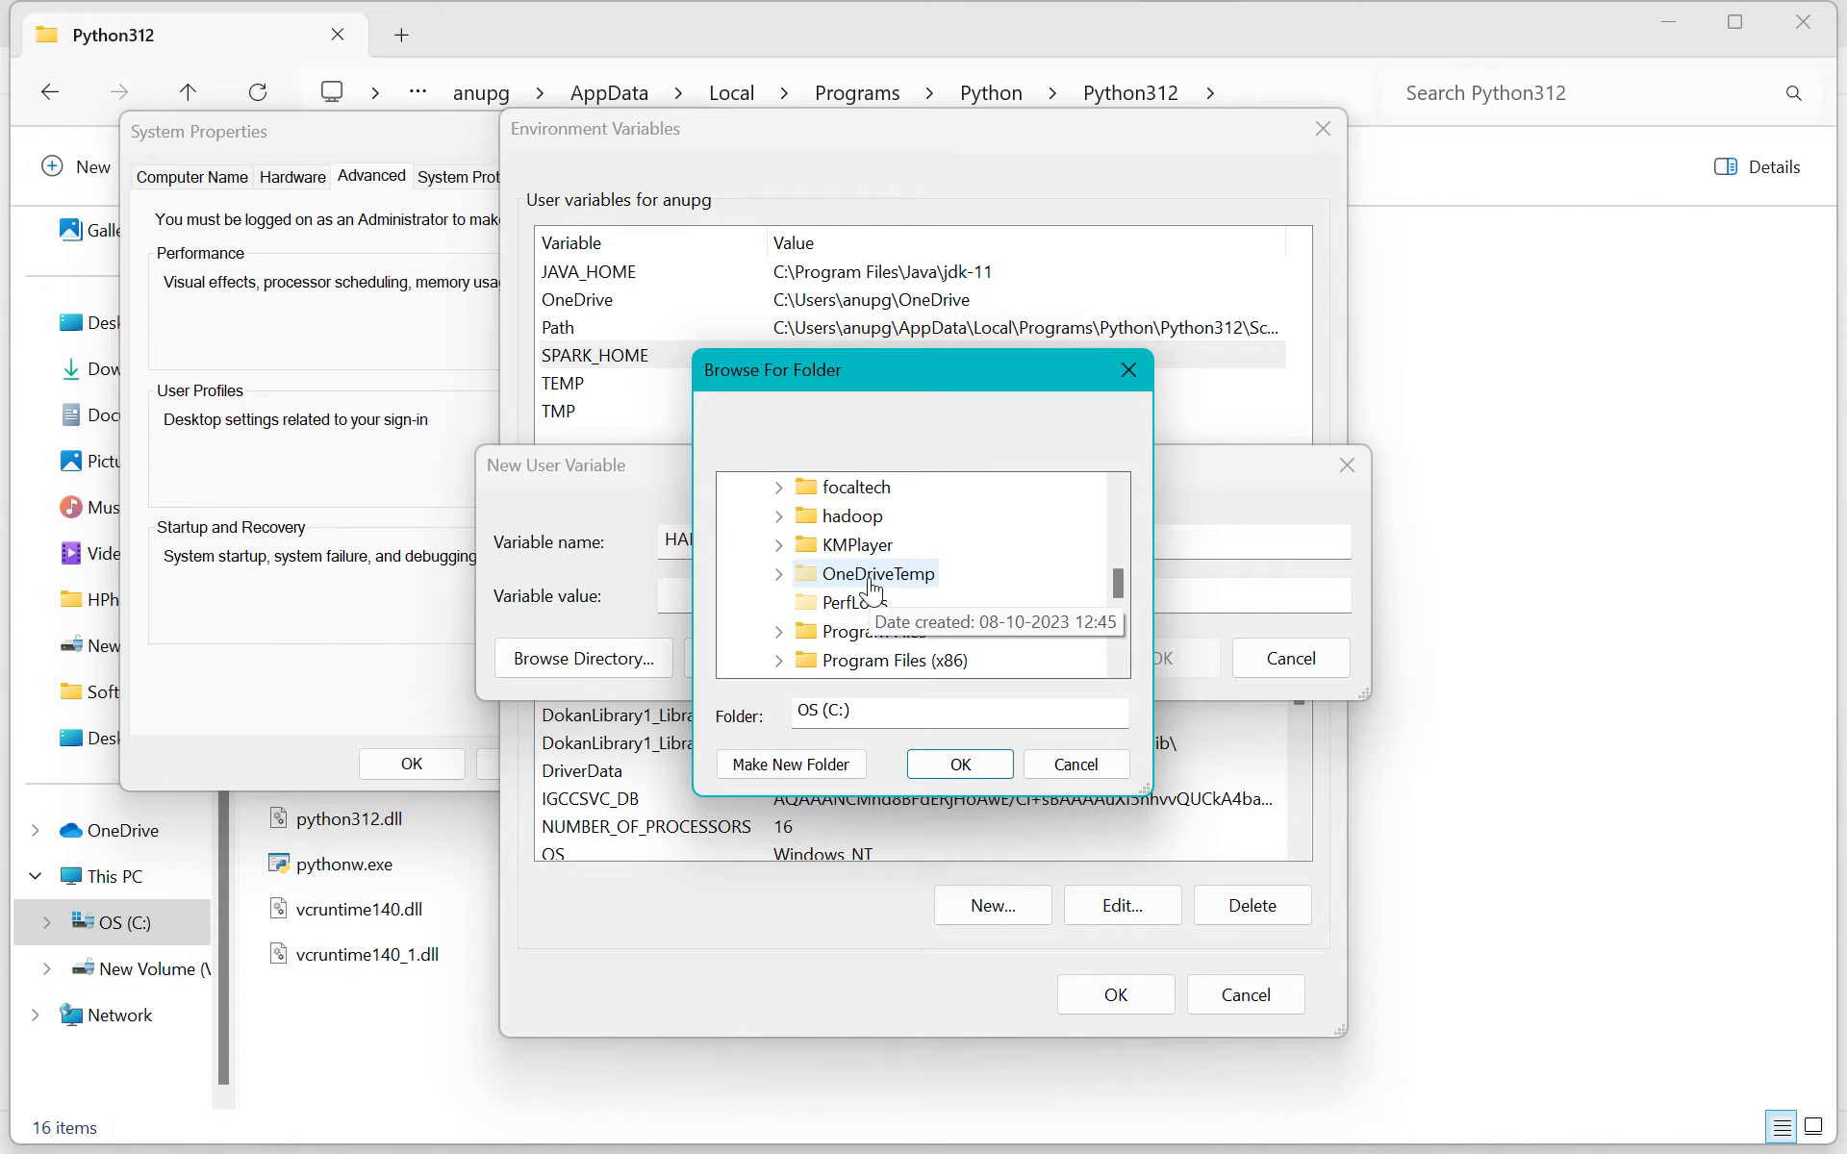
double_click(857, 518)
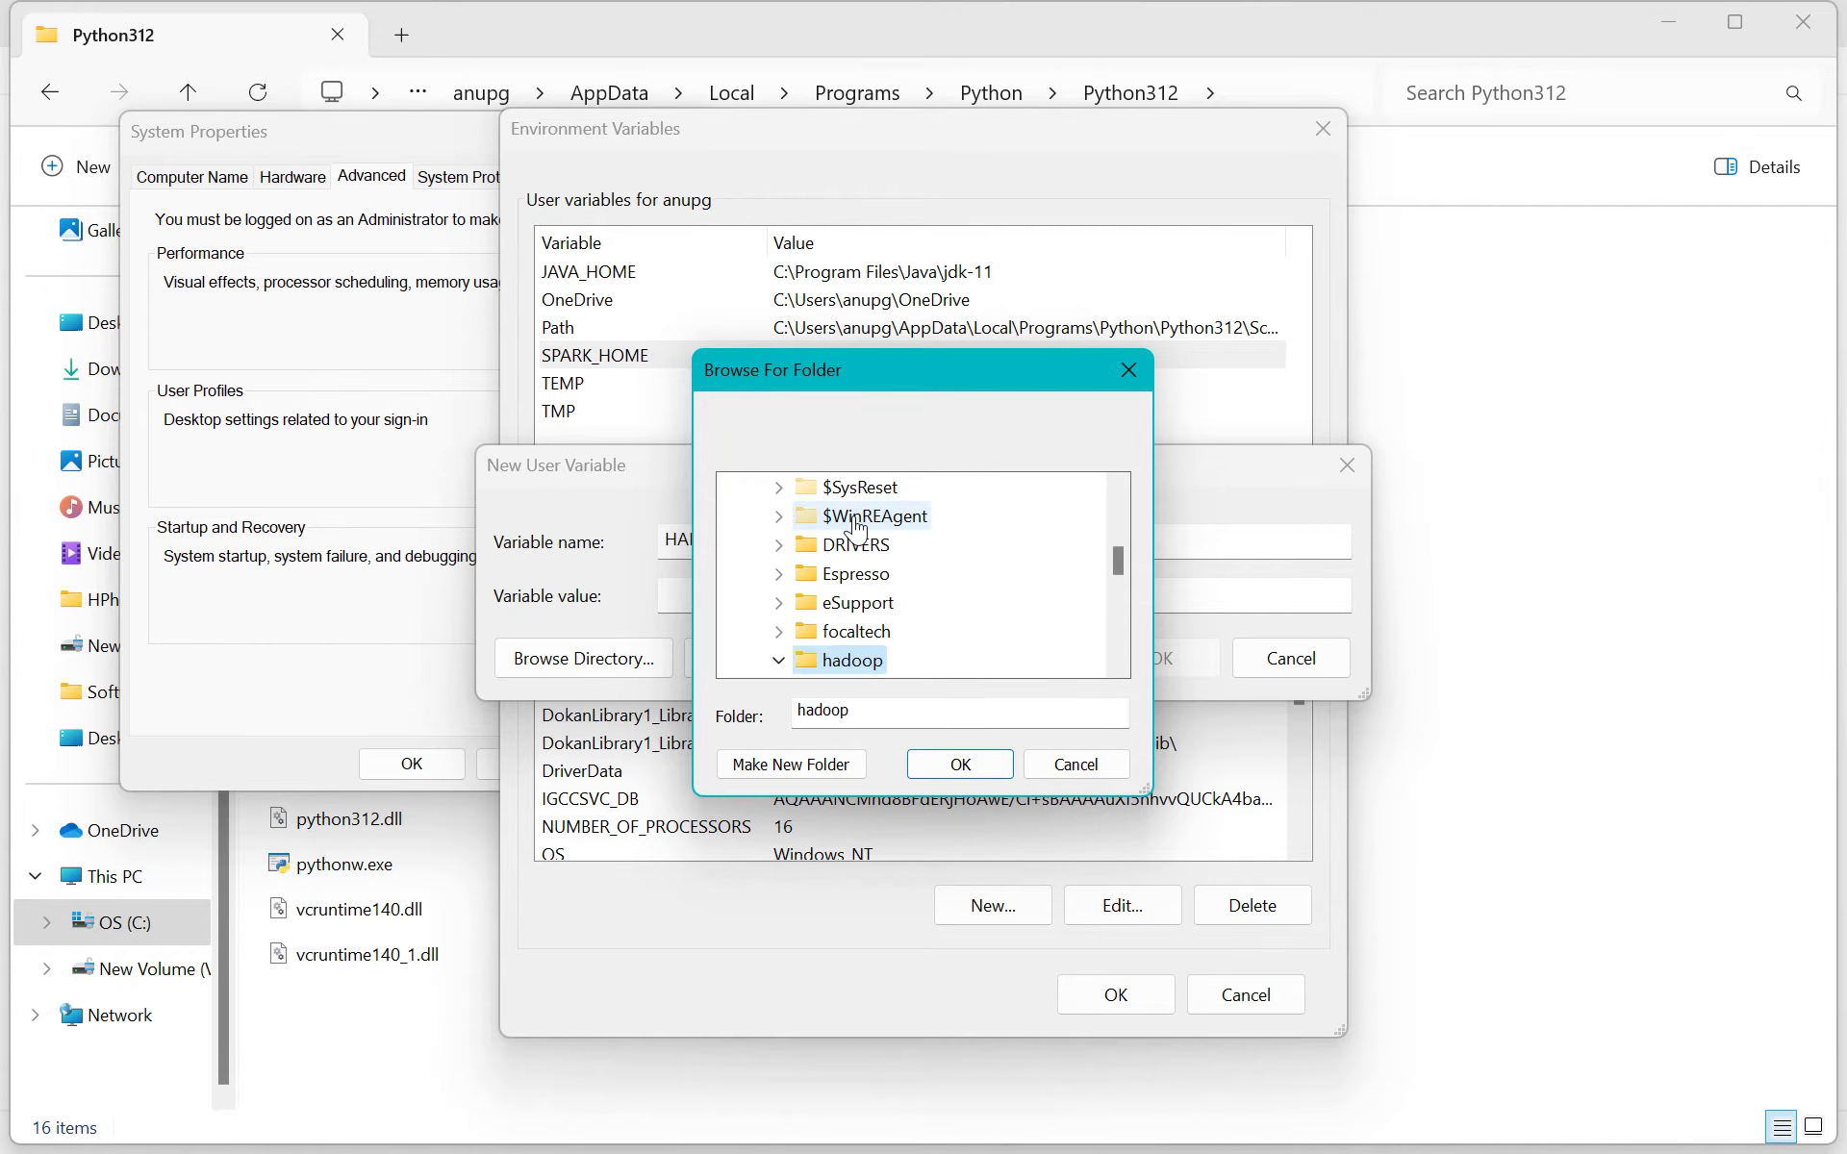
left_click(960, 764)
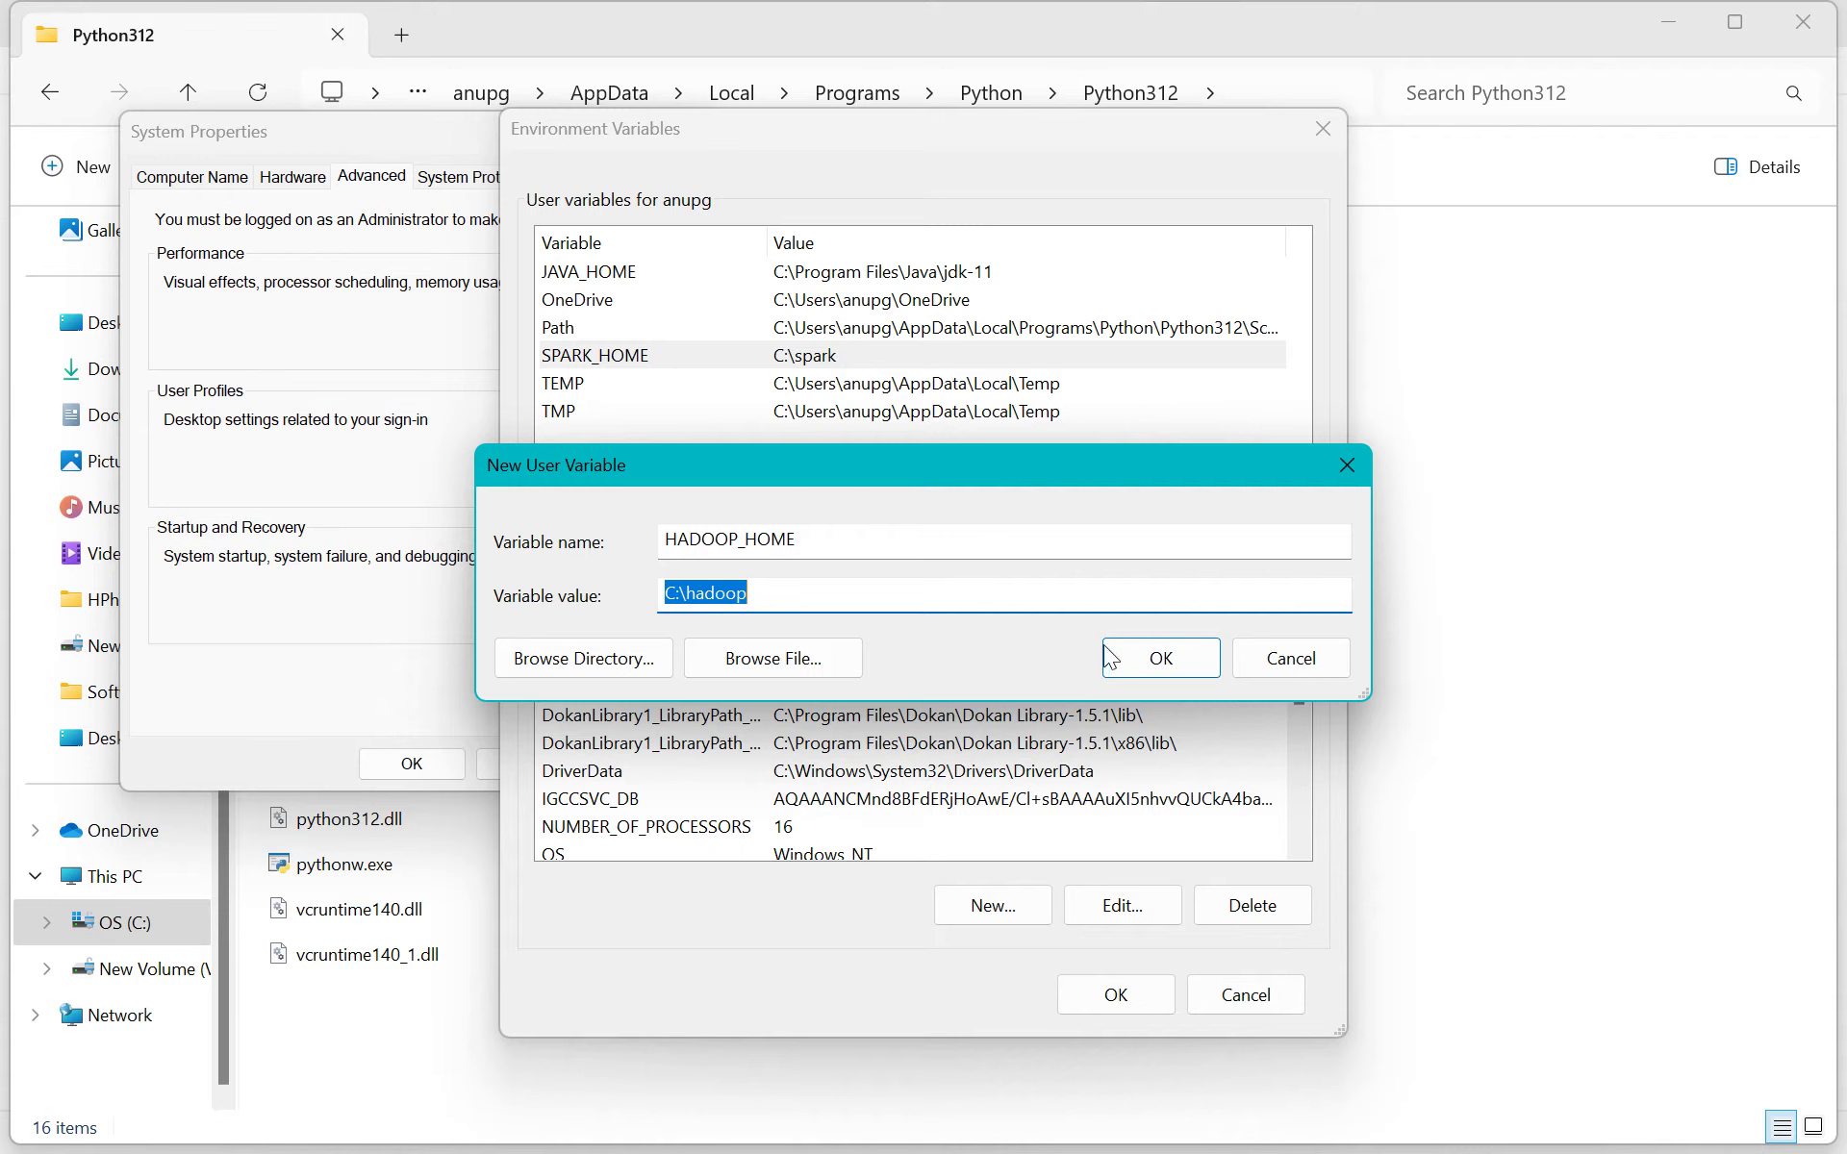
left_click(1134, 650)
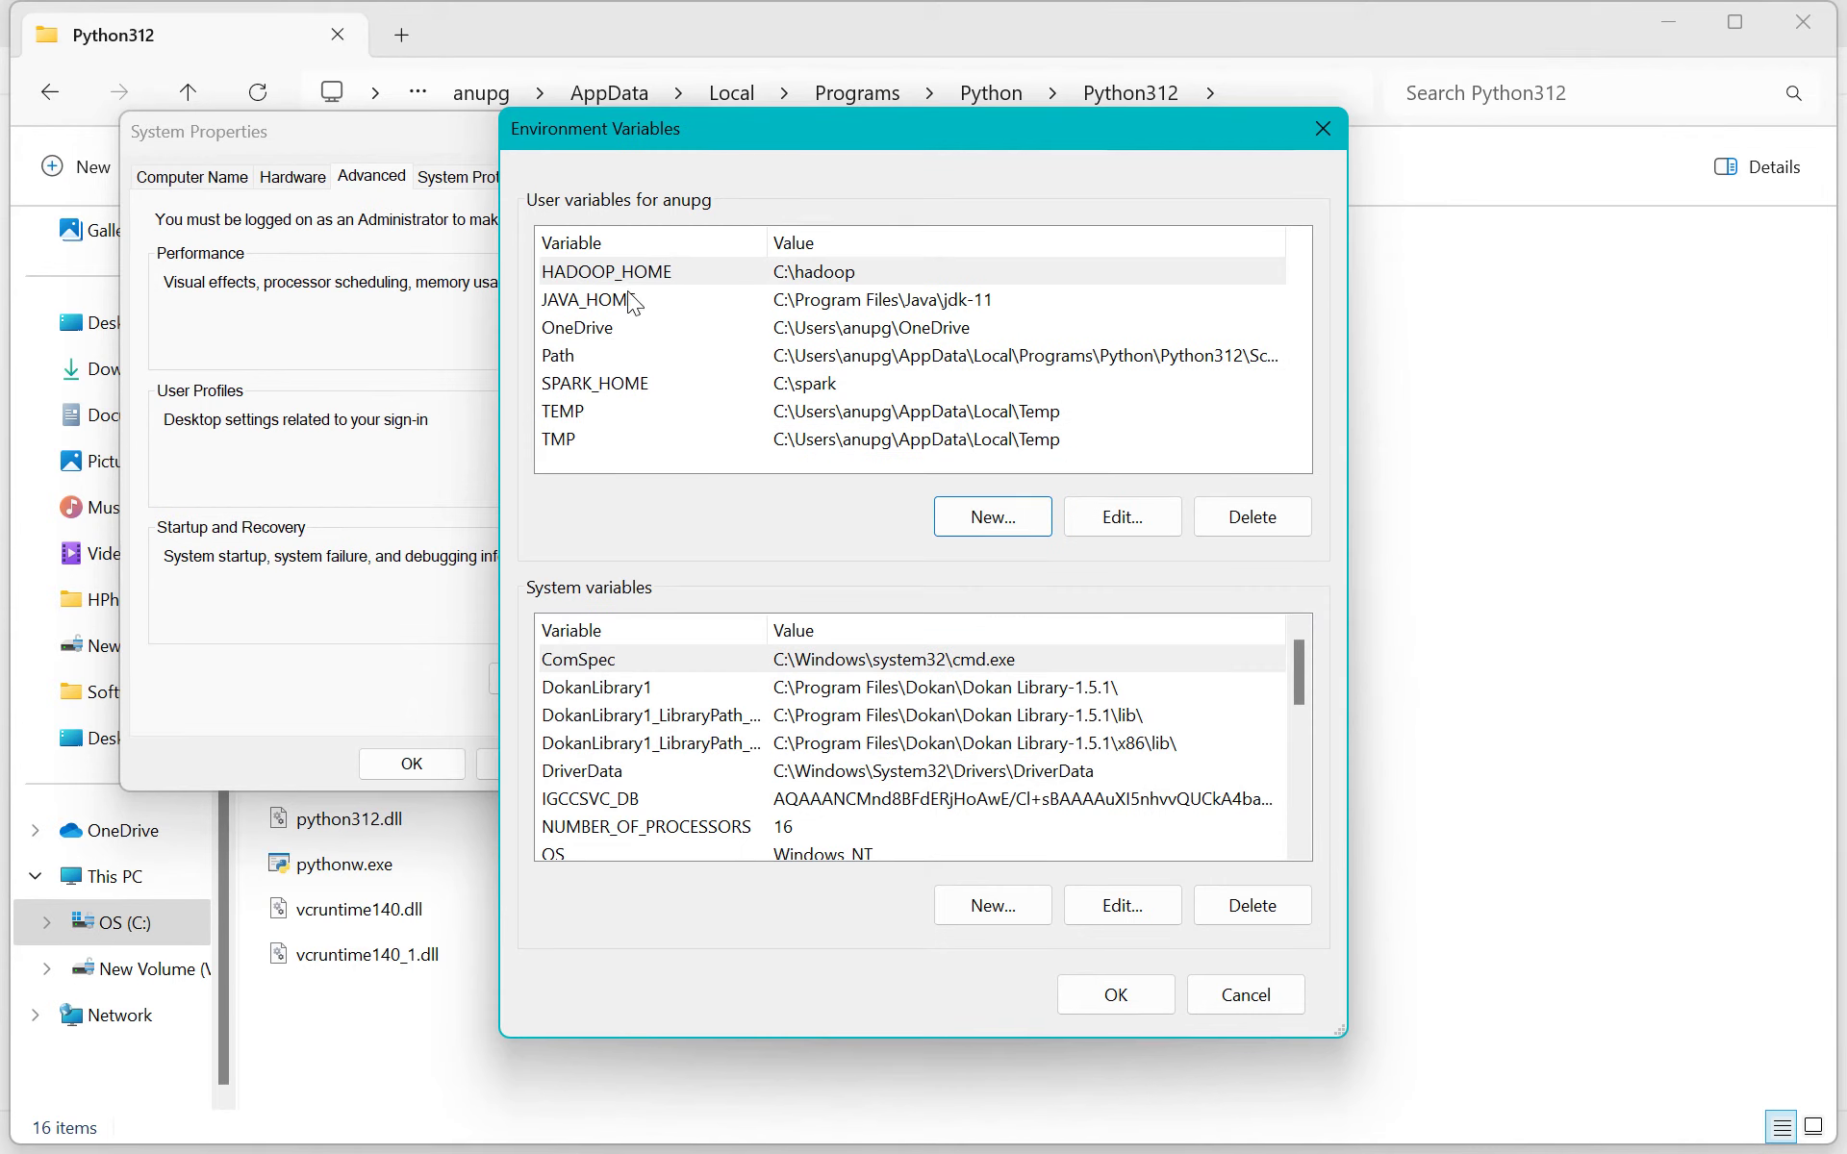
Open the user Path variable and review its entries for the Java, Spark and Hadoop bin folders.
left_click(605, 358)
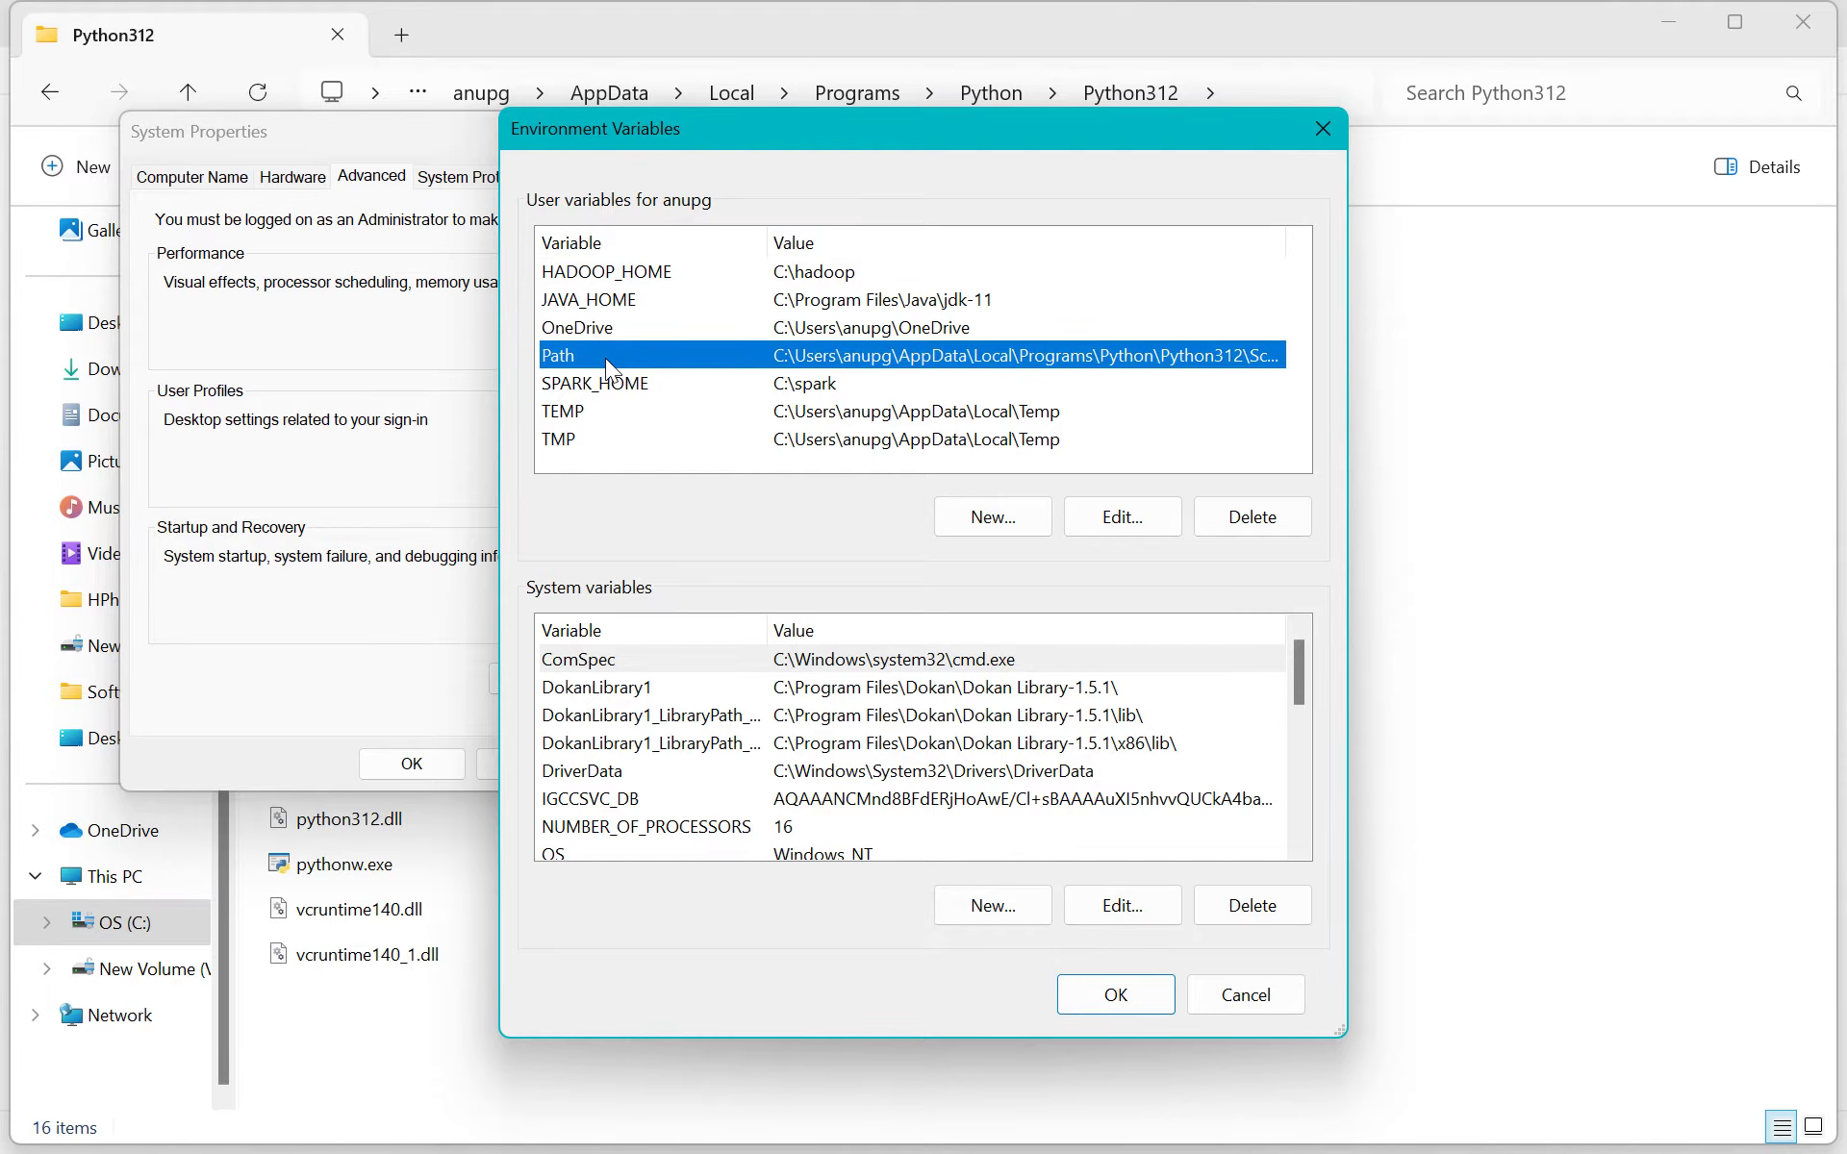
left_click(1152, 518)
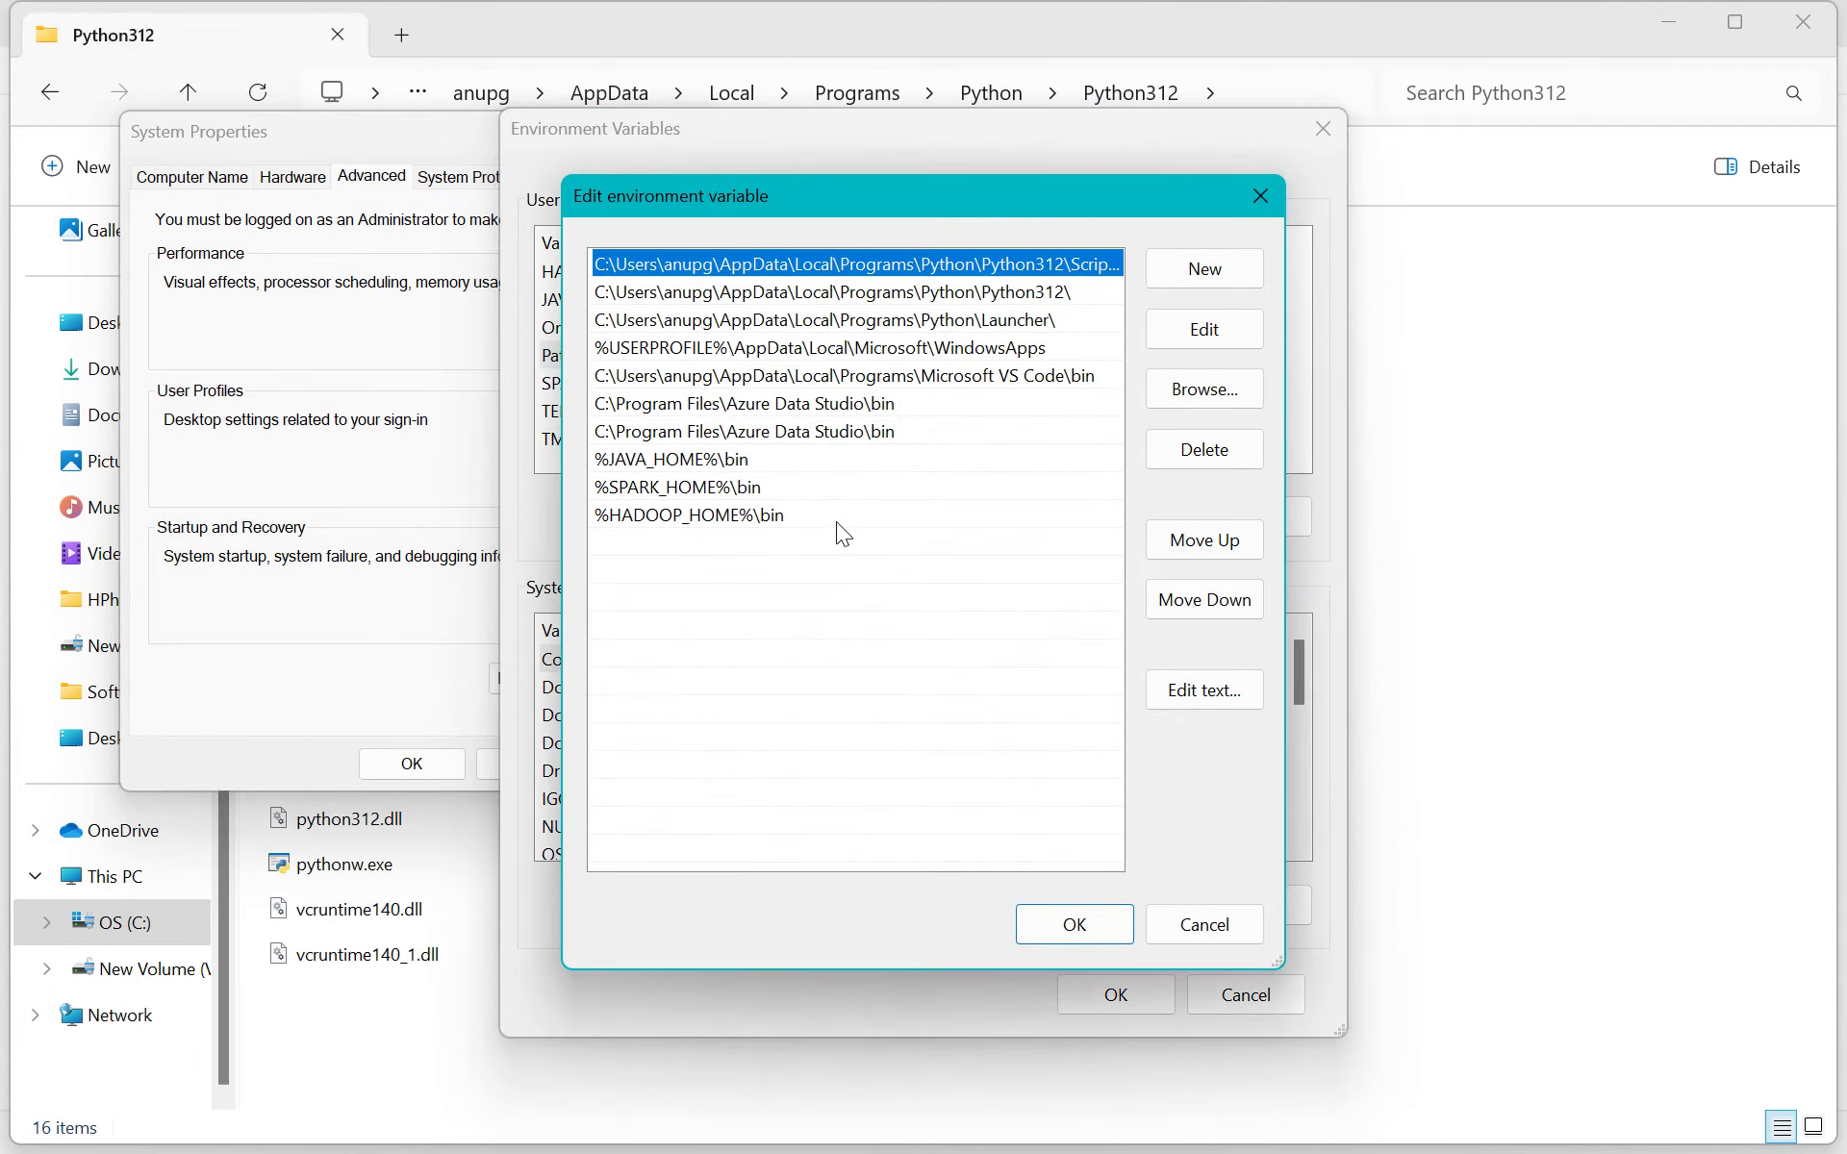
left_click(651, 460)
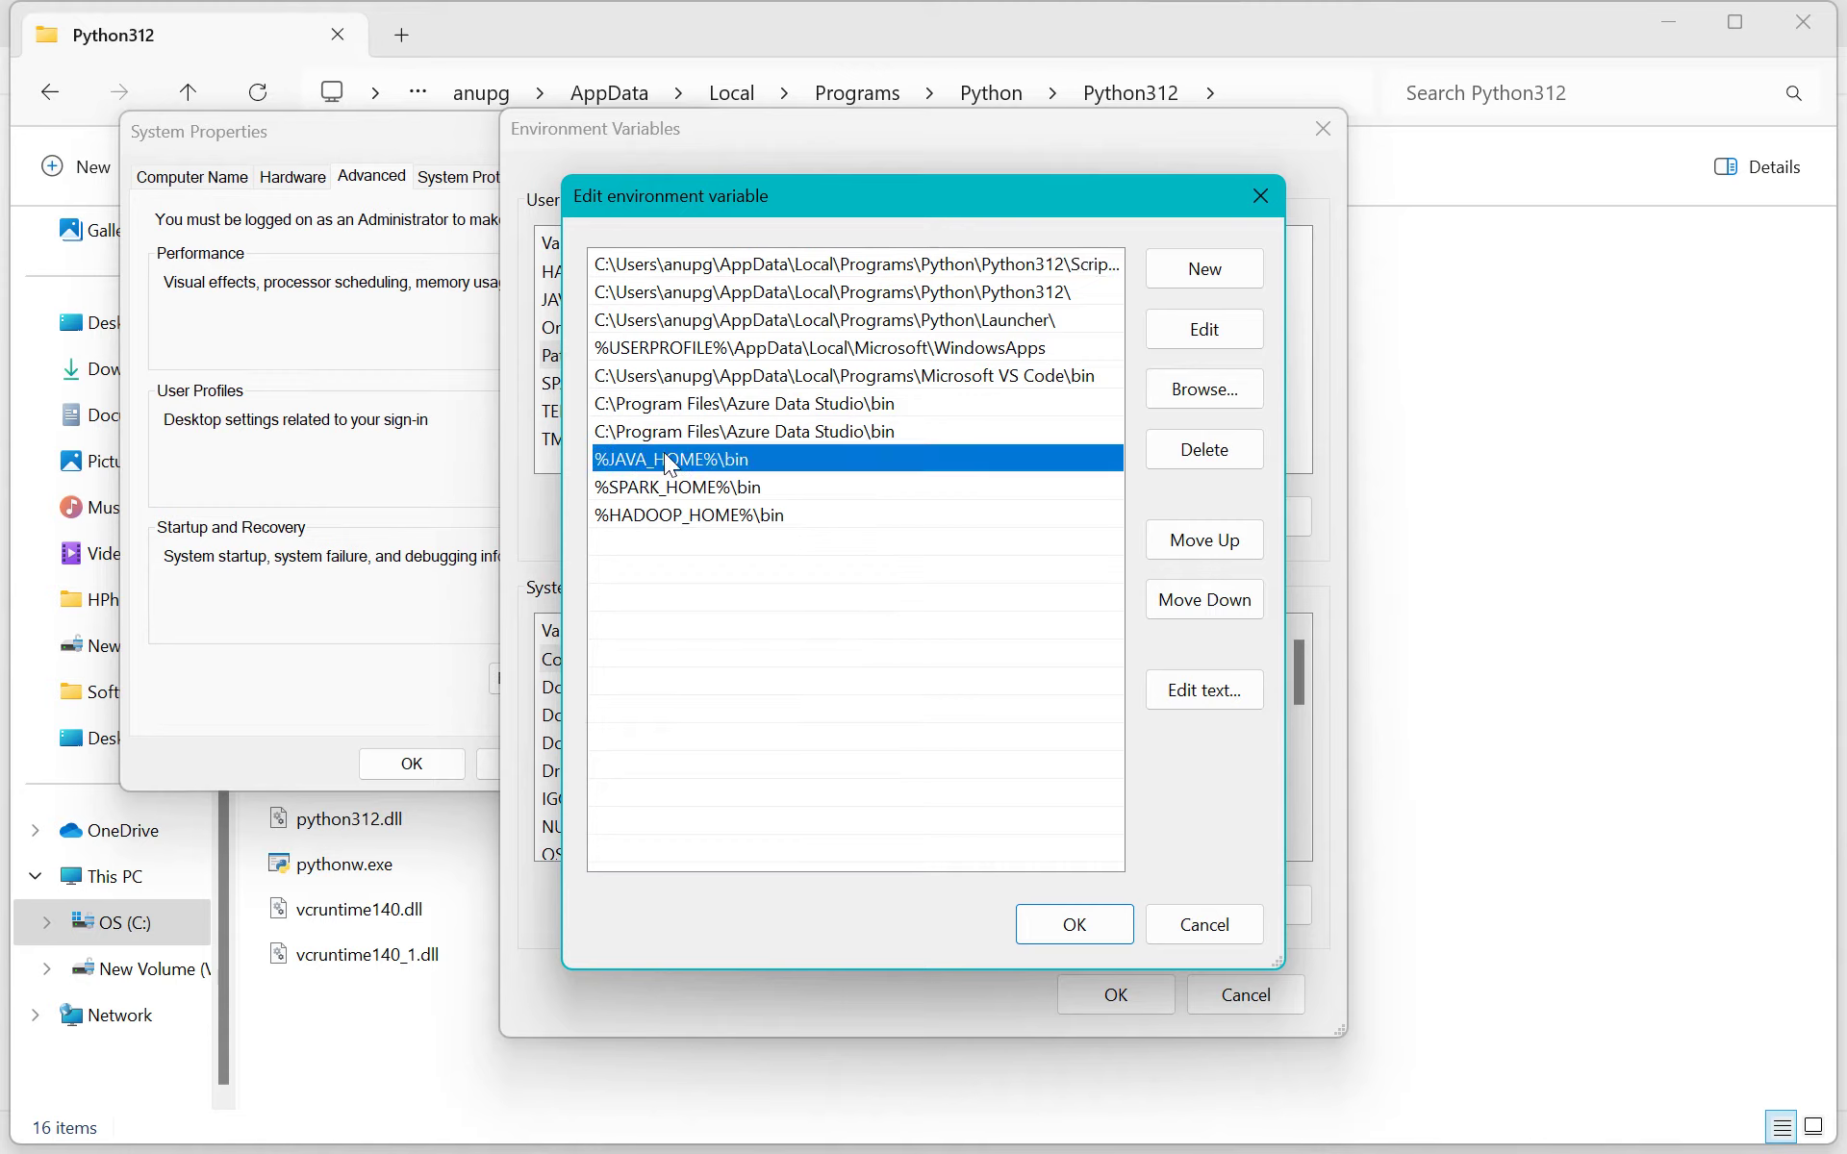
left_click(1217, 268)
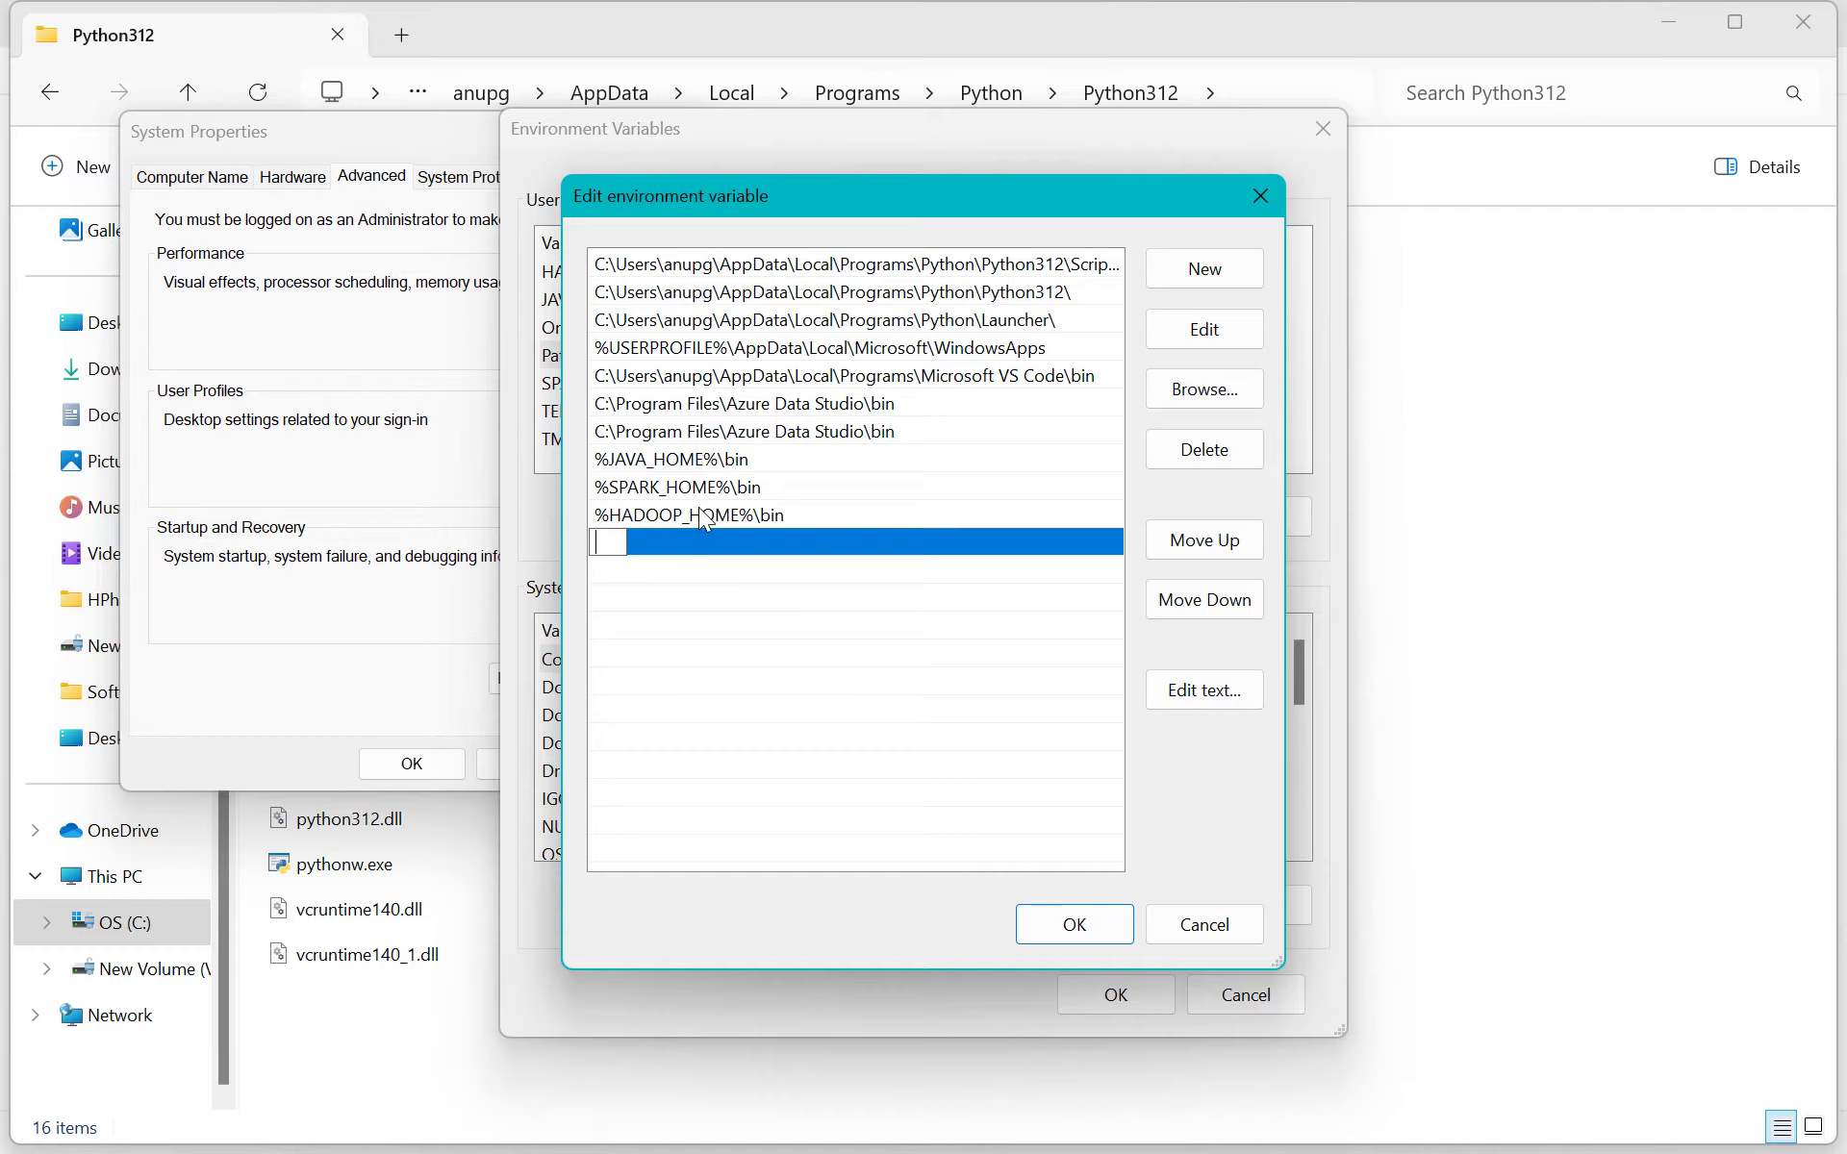
left_click(738, 660)
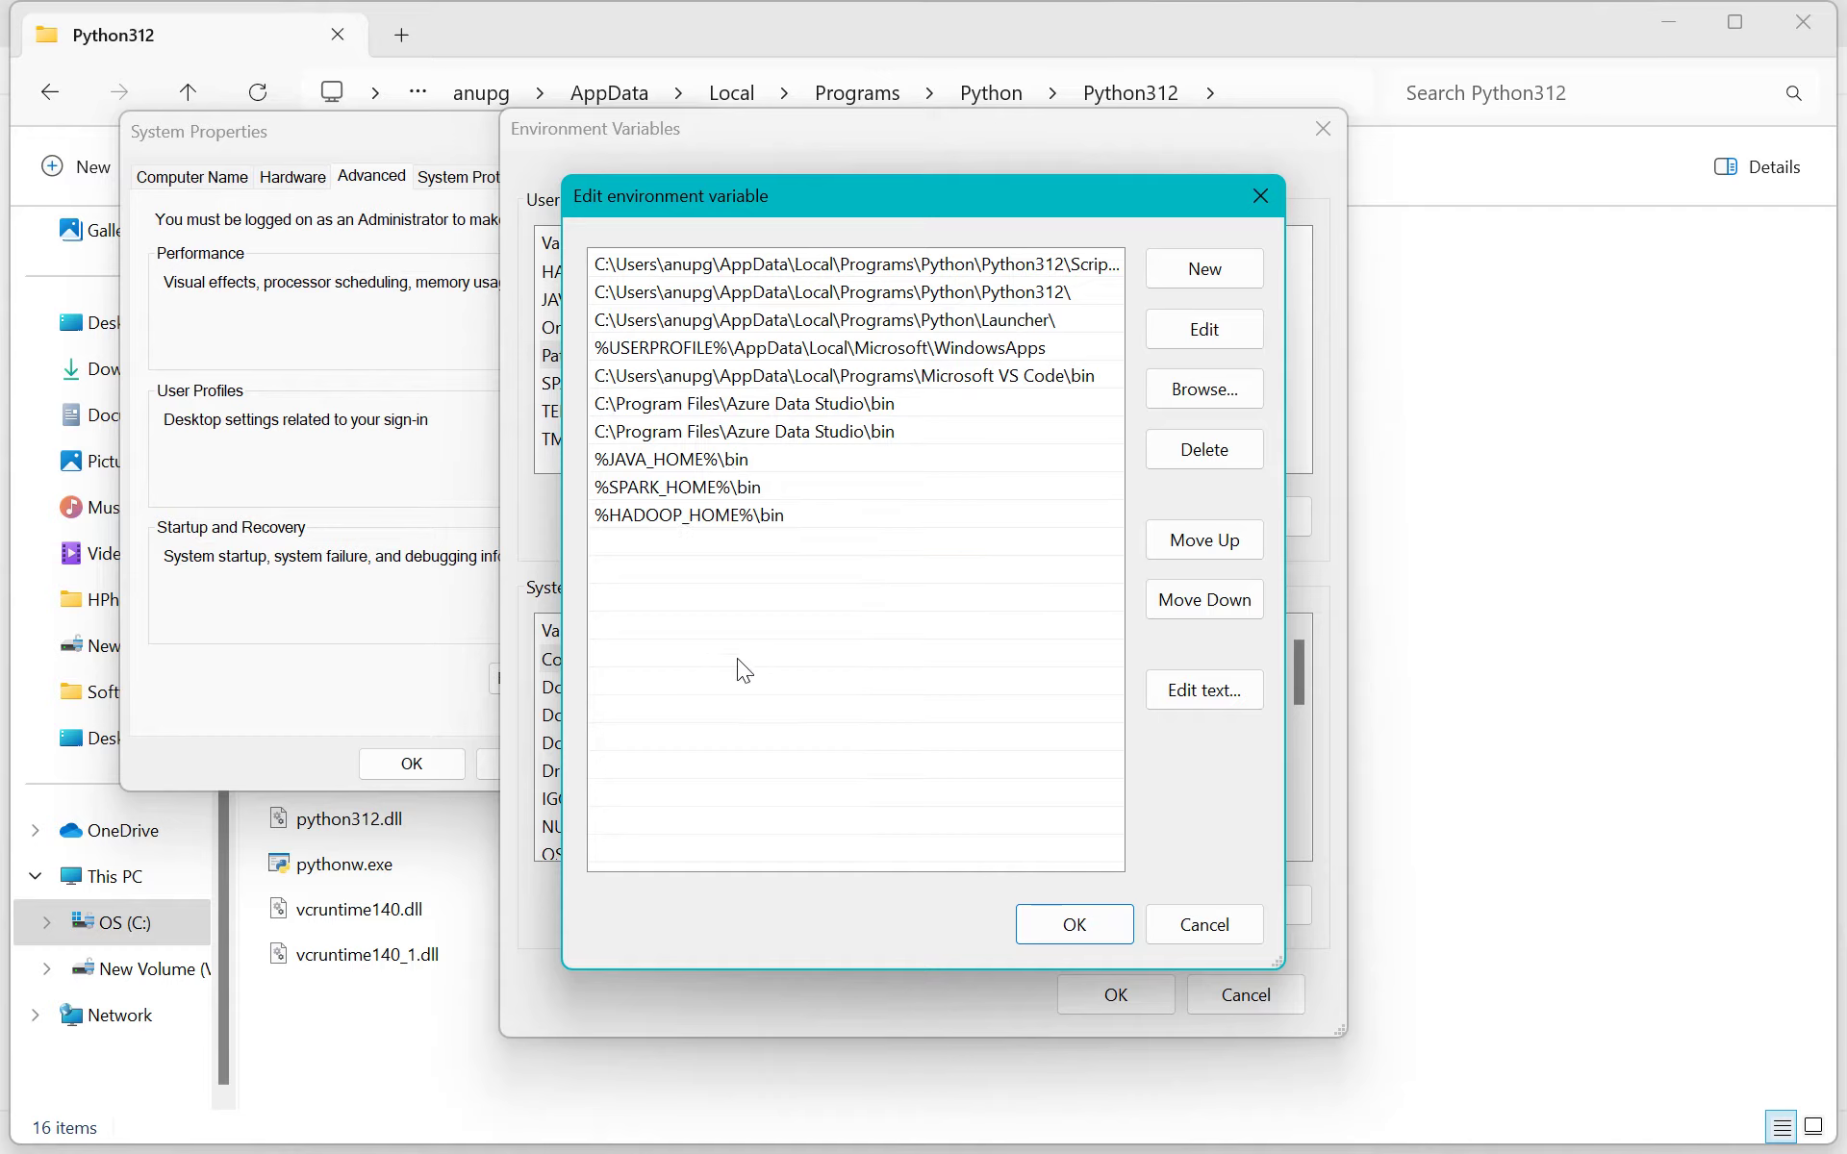
left_click(1072, 923)
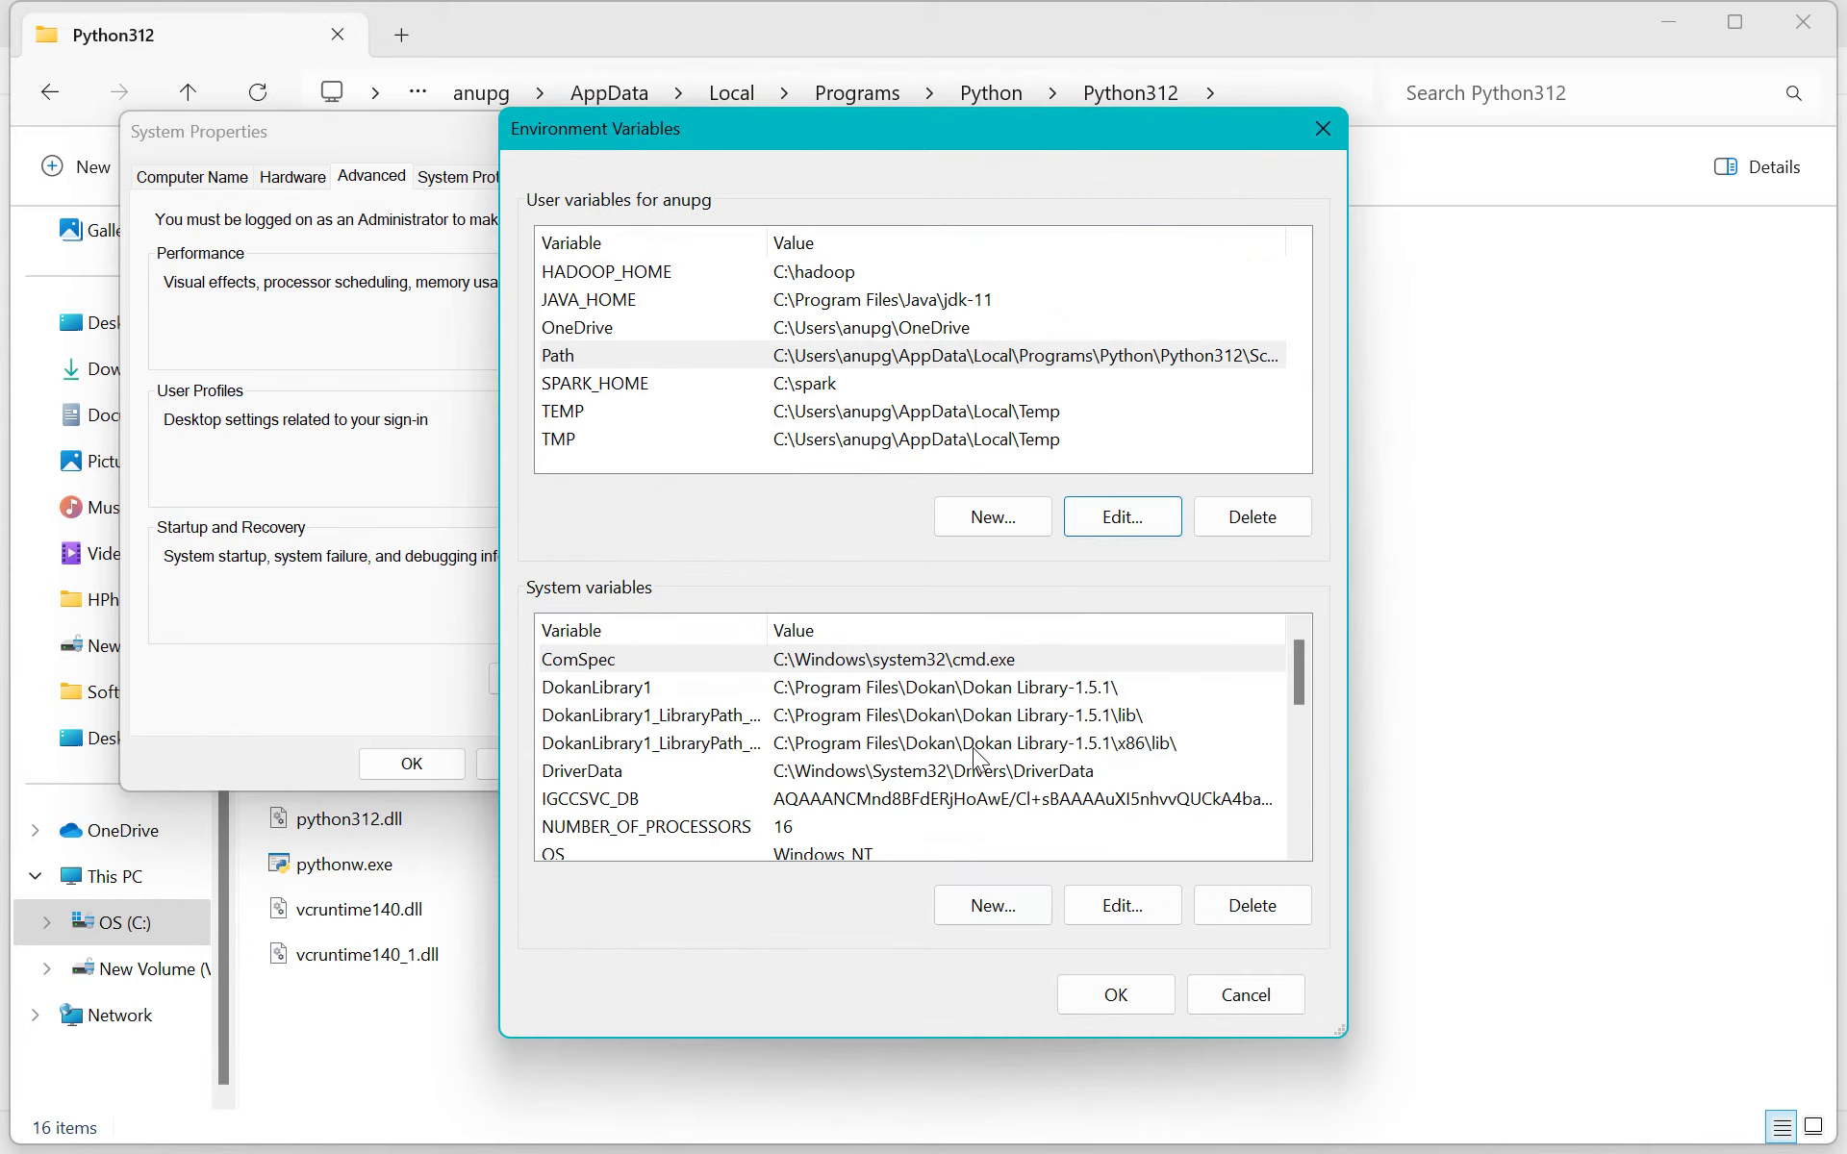
Save the environment variables, accept System Properties and close the Python312 folder window.
left_click(1114, 995)
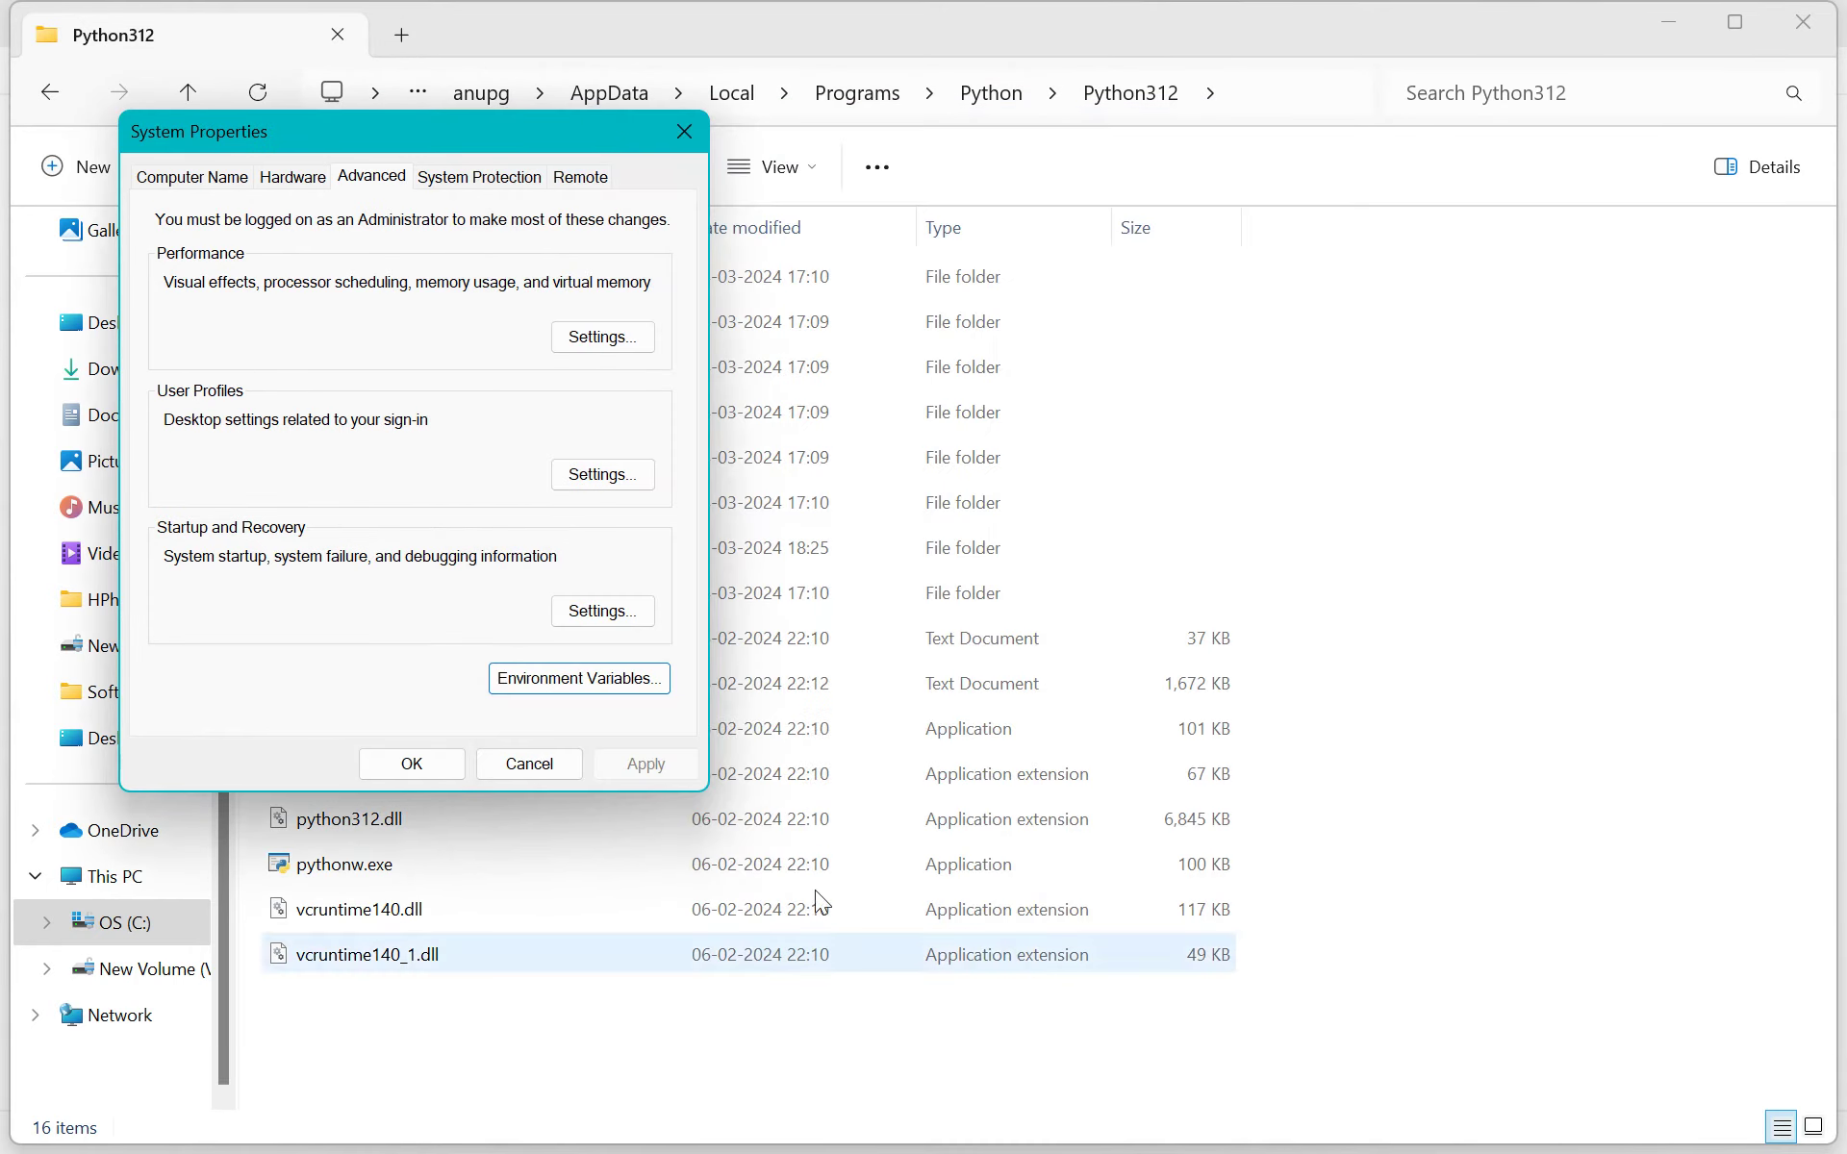
left_click(443, 765)
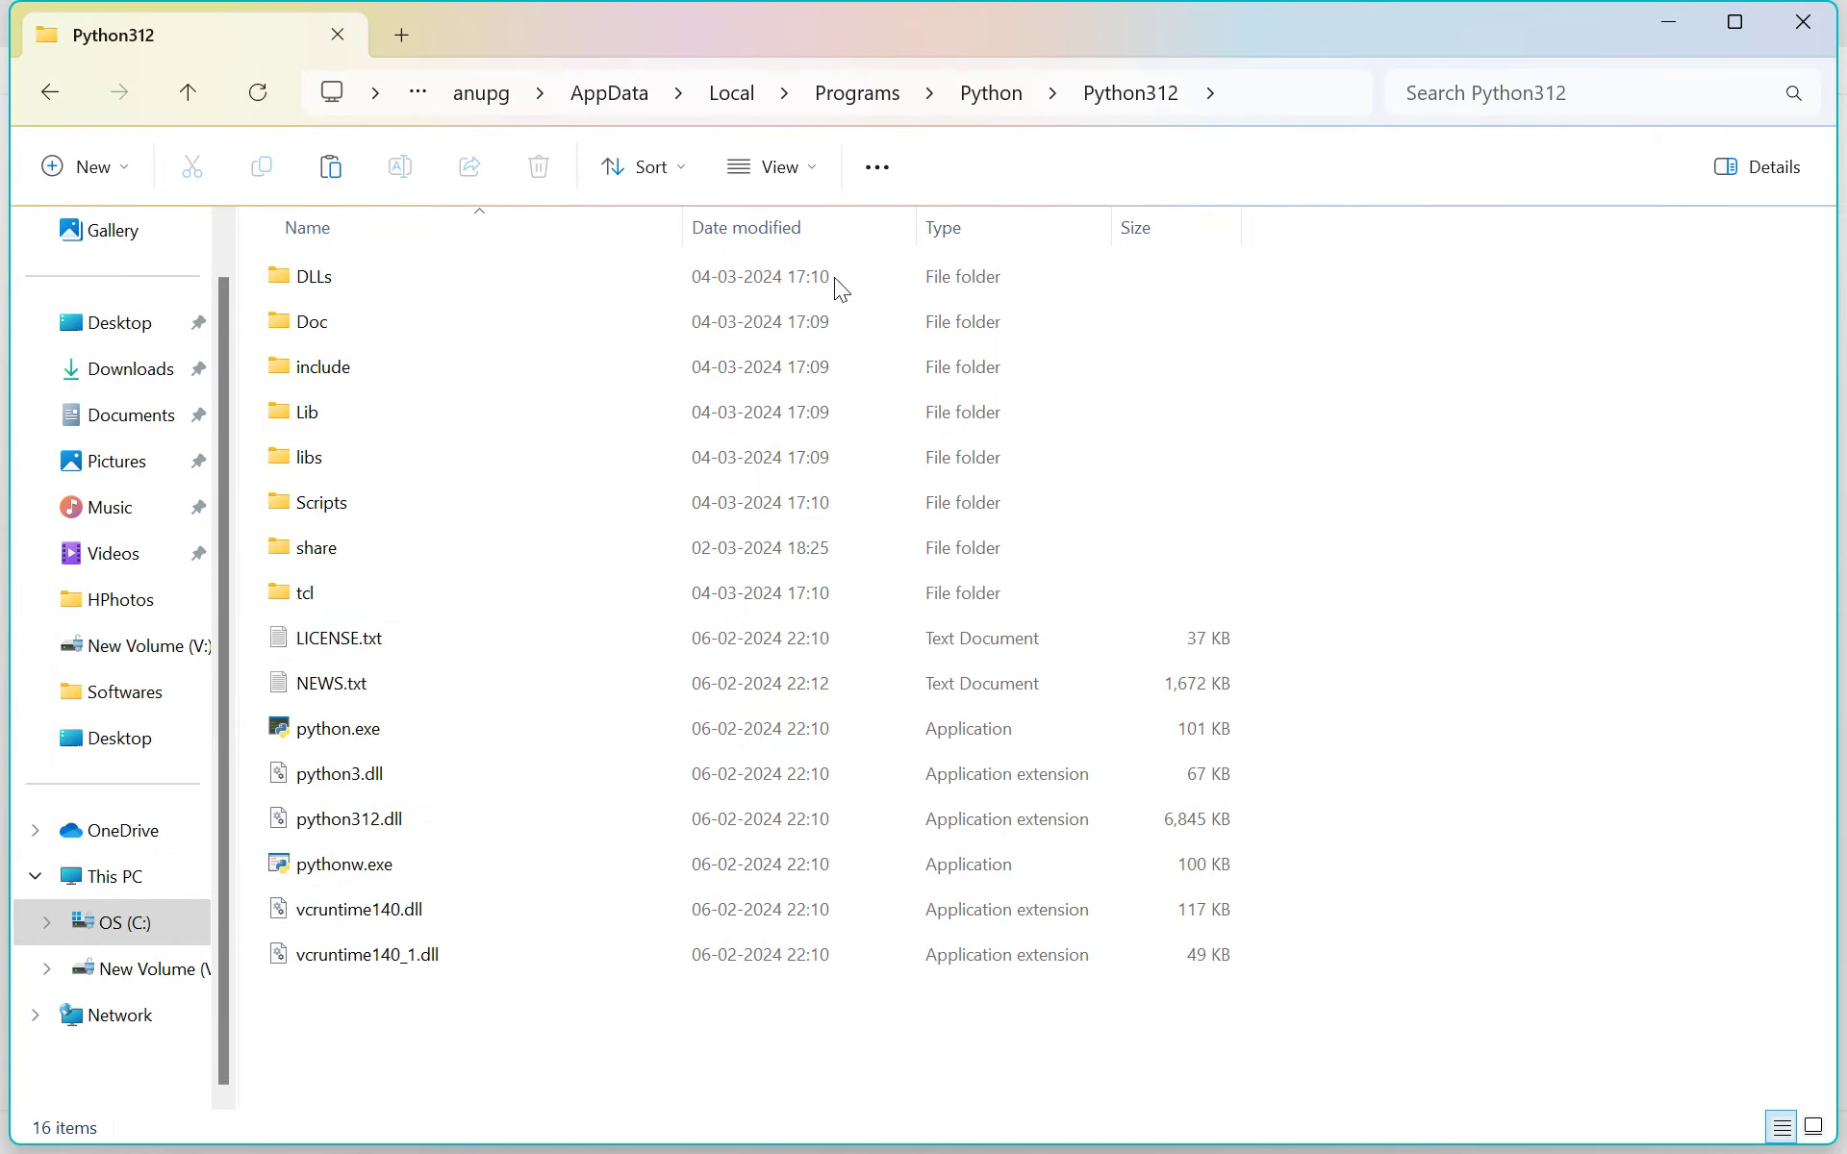
left_click(1803, 21)
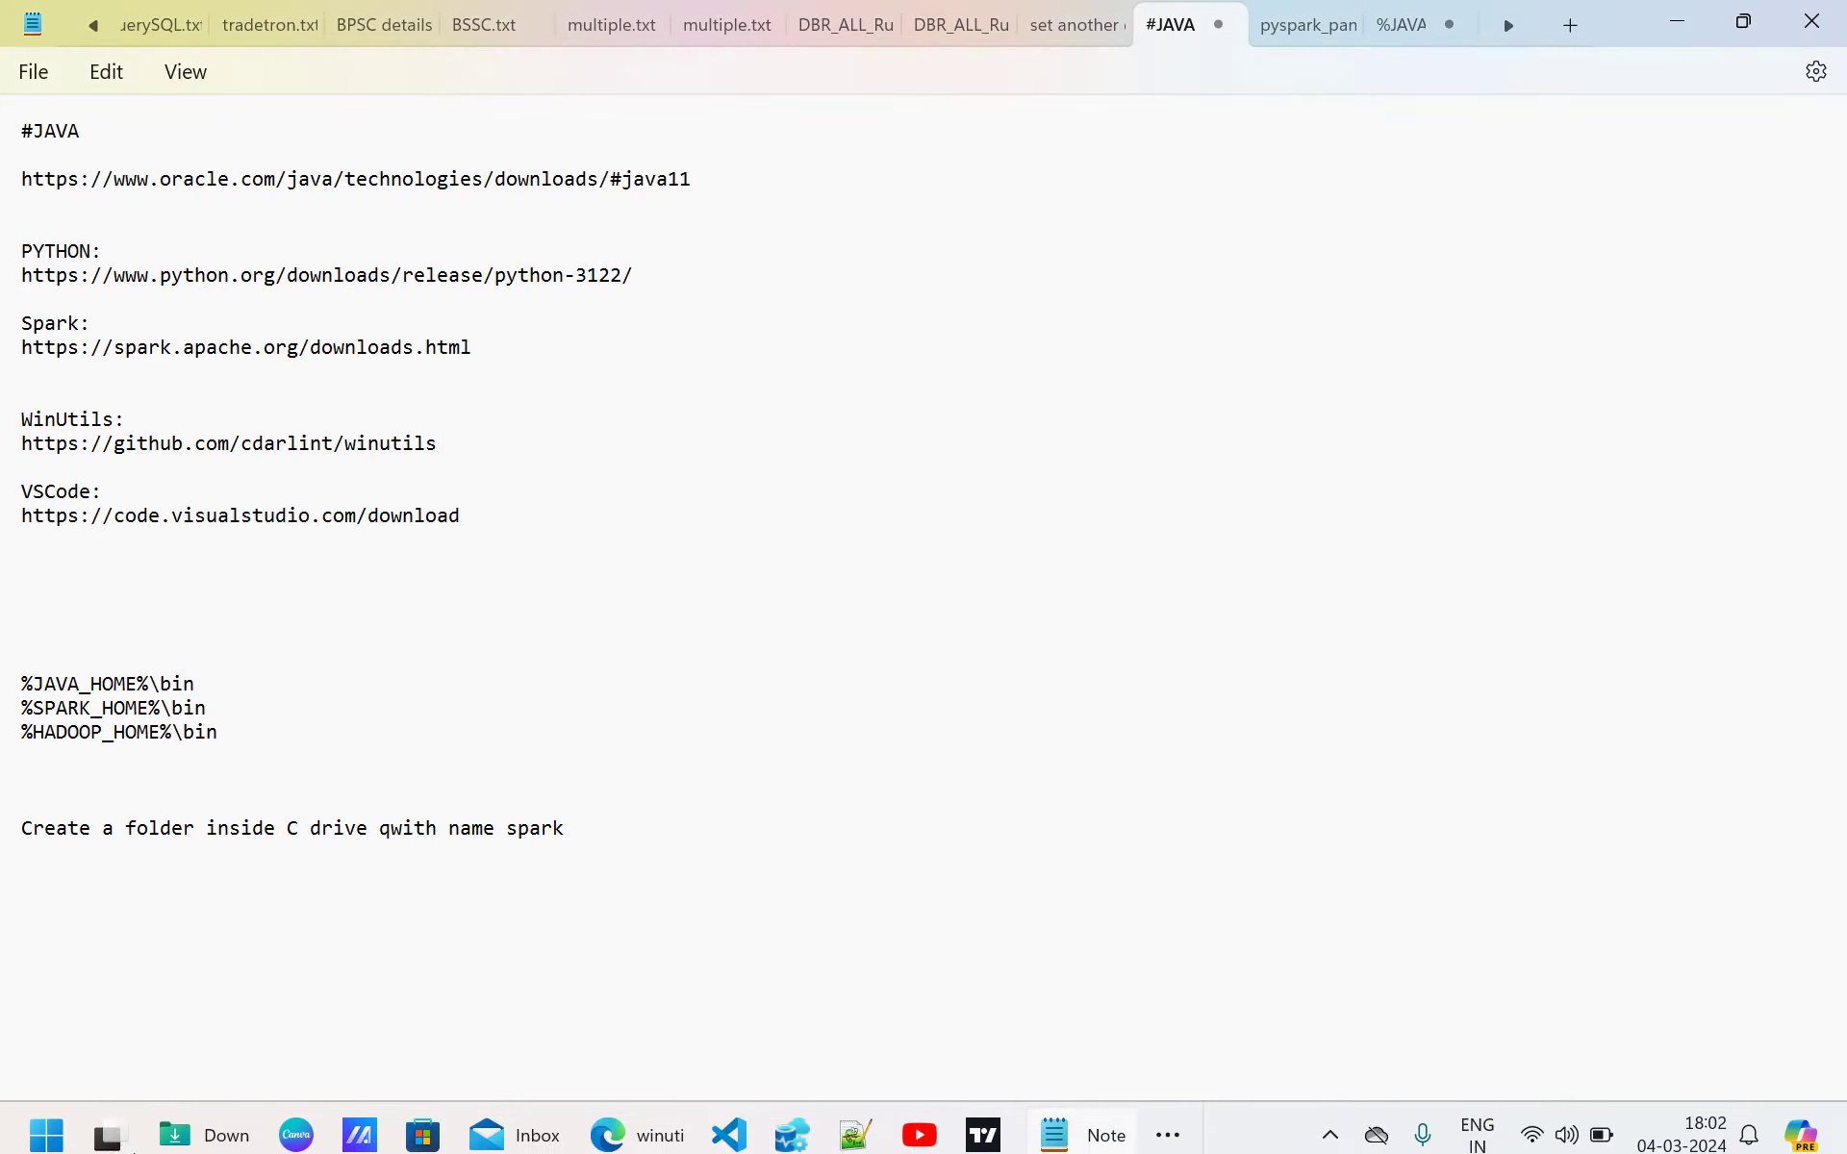
Search Windows for "cmd", open Command Prompt and check the installed Java with java -version.
left_click(46, 1133)
left_click(380, 94)
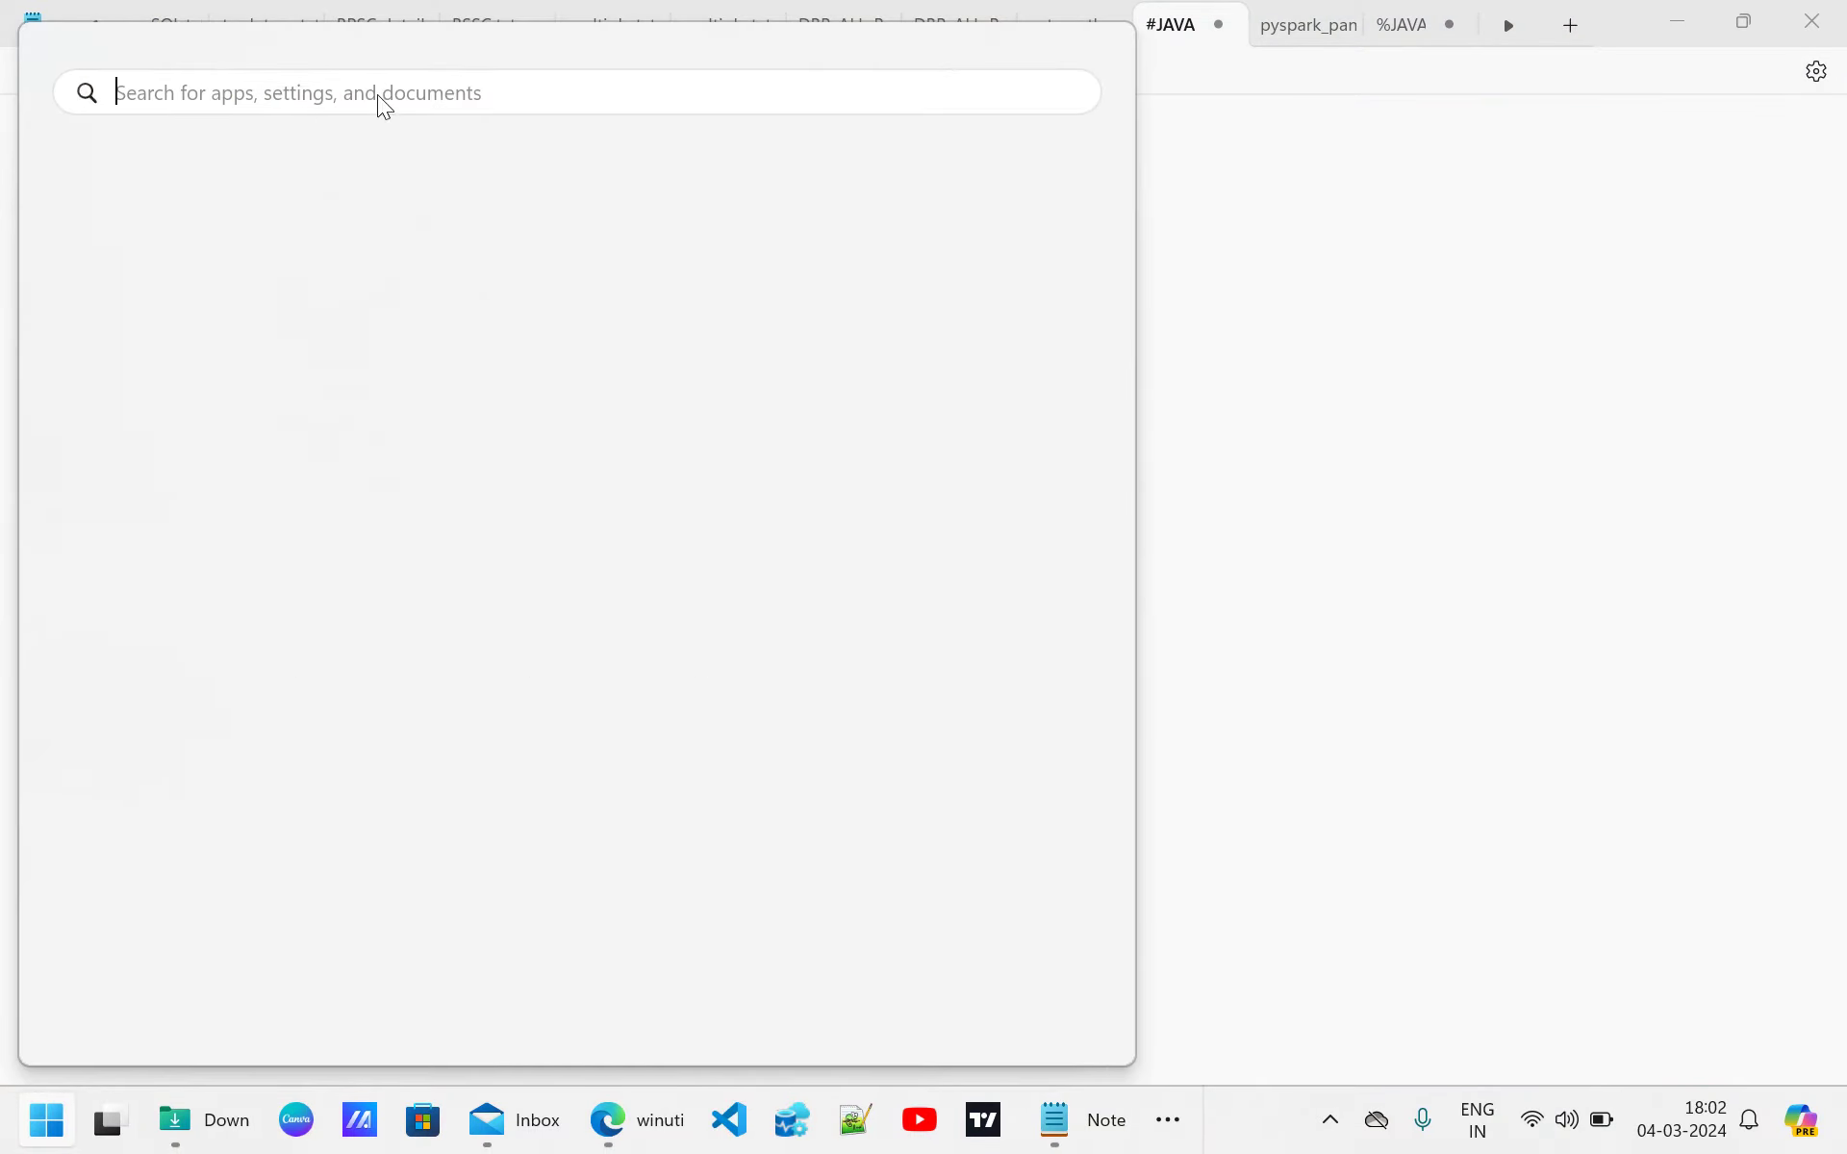
type("cmd")
left_click(344, 306)
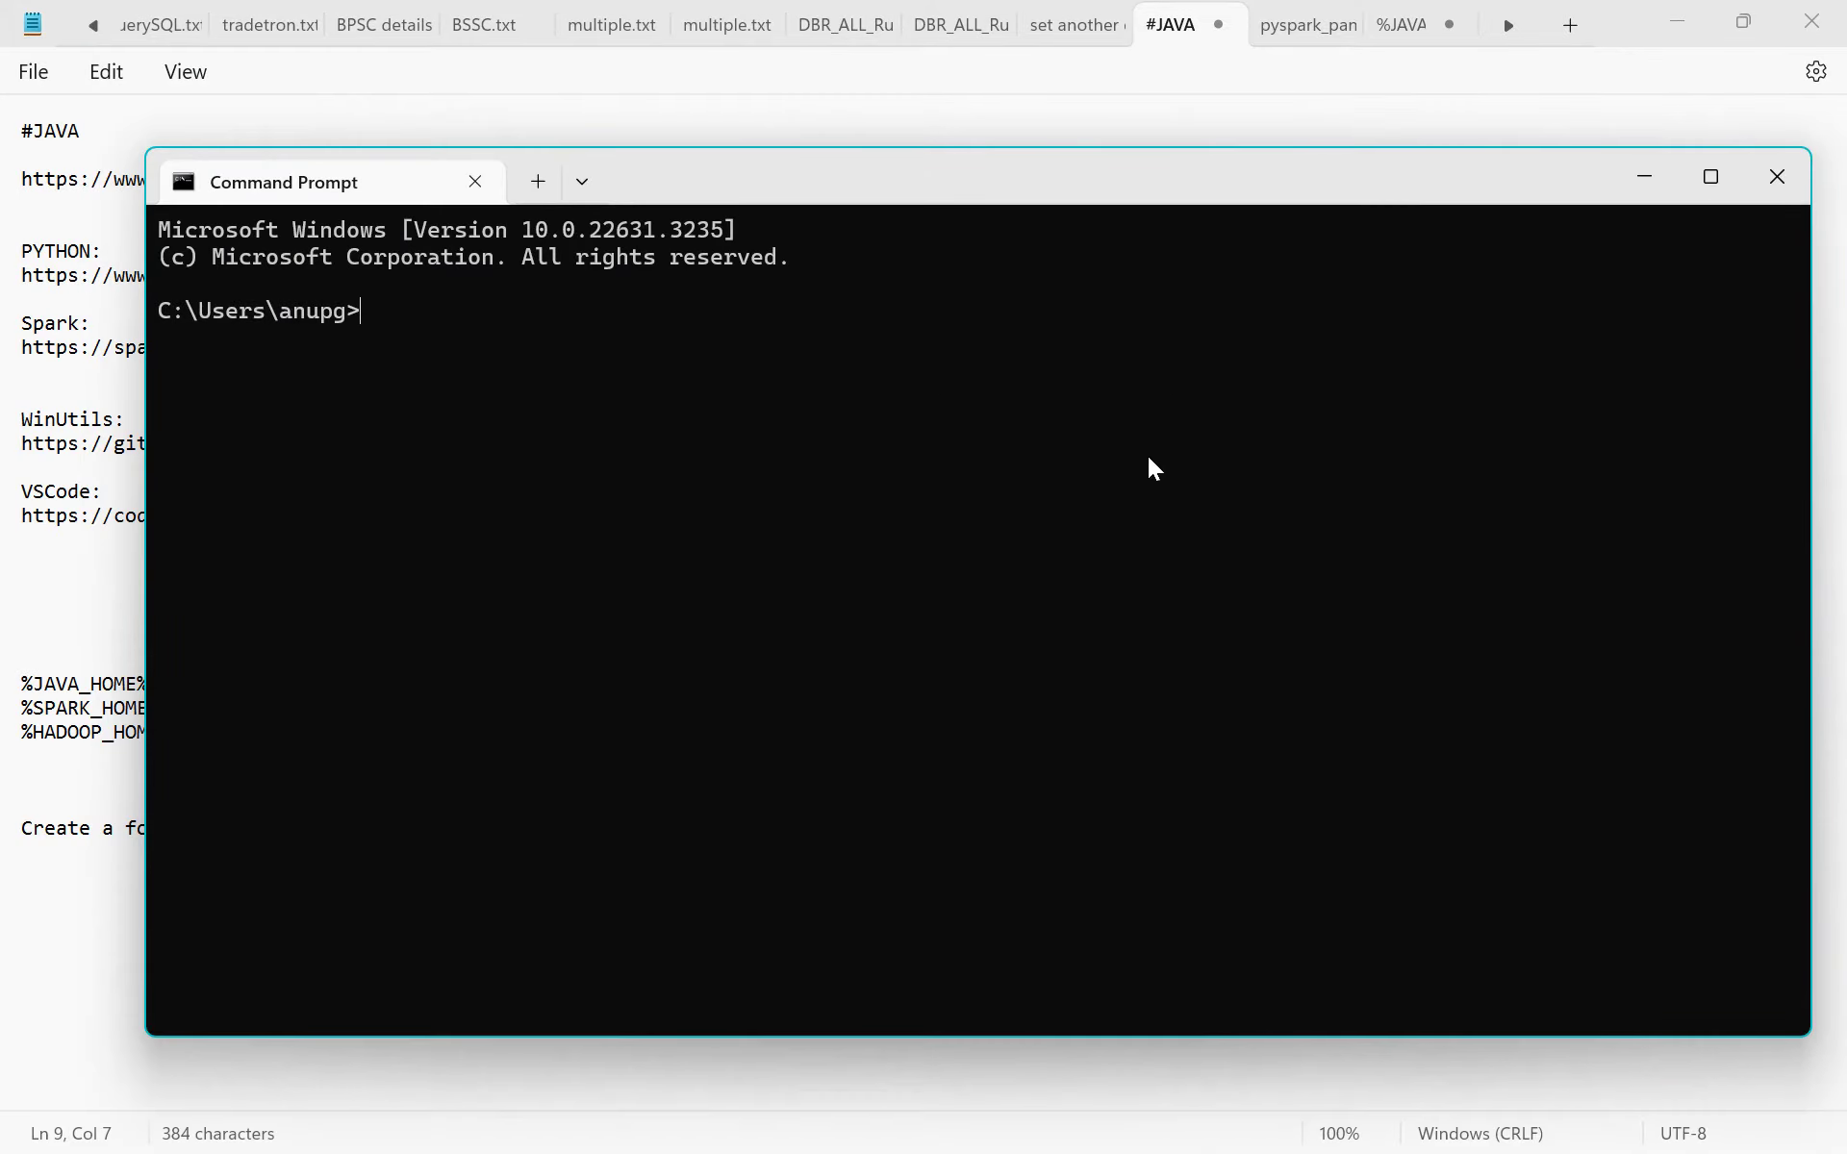
type("java -version")
key("Return")
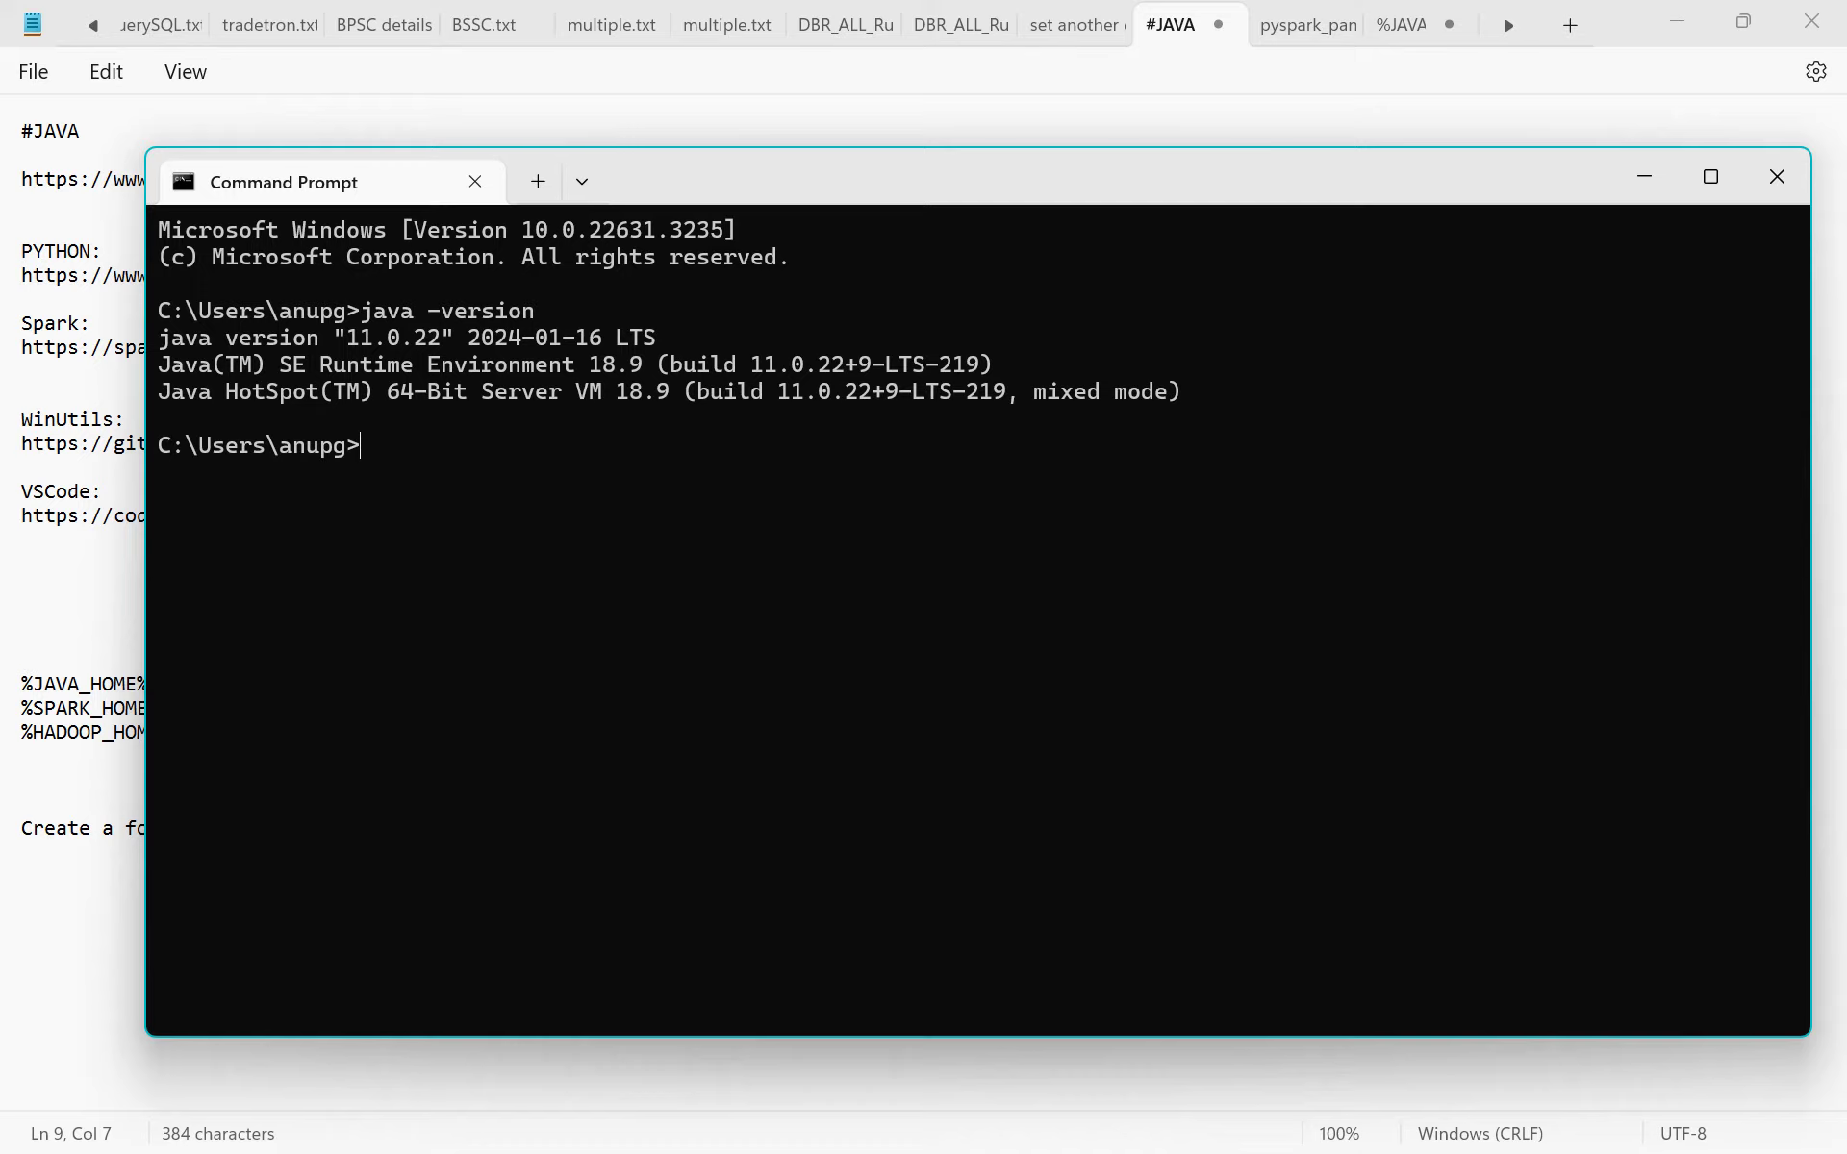
Run spark-shell to test the Spark installation.
type("spark-shgell")
key("BackSpace")
key("BackSpace")
key("BackSpace")
key("BackSpace")
type("ell")
key("Return")
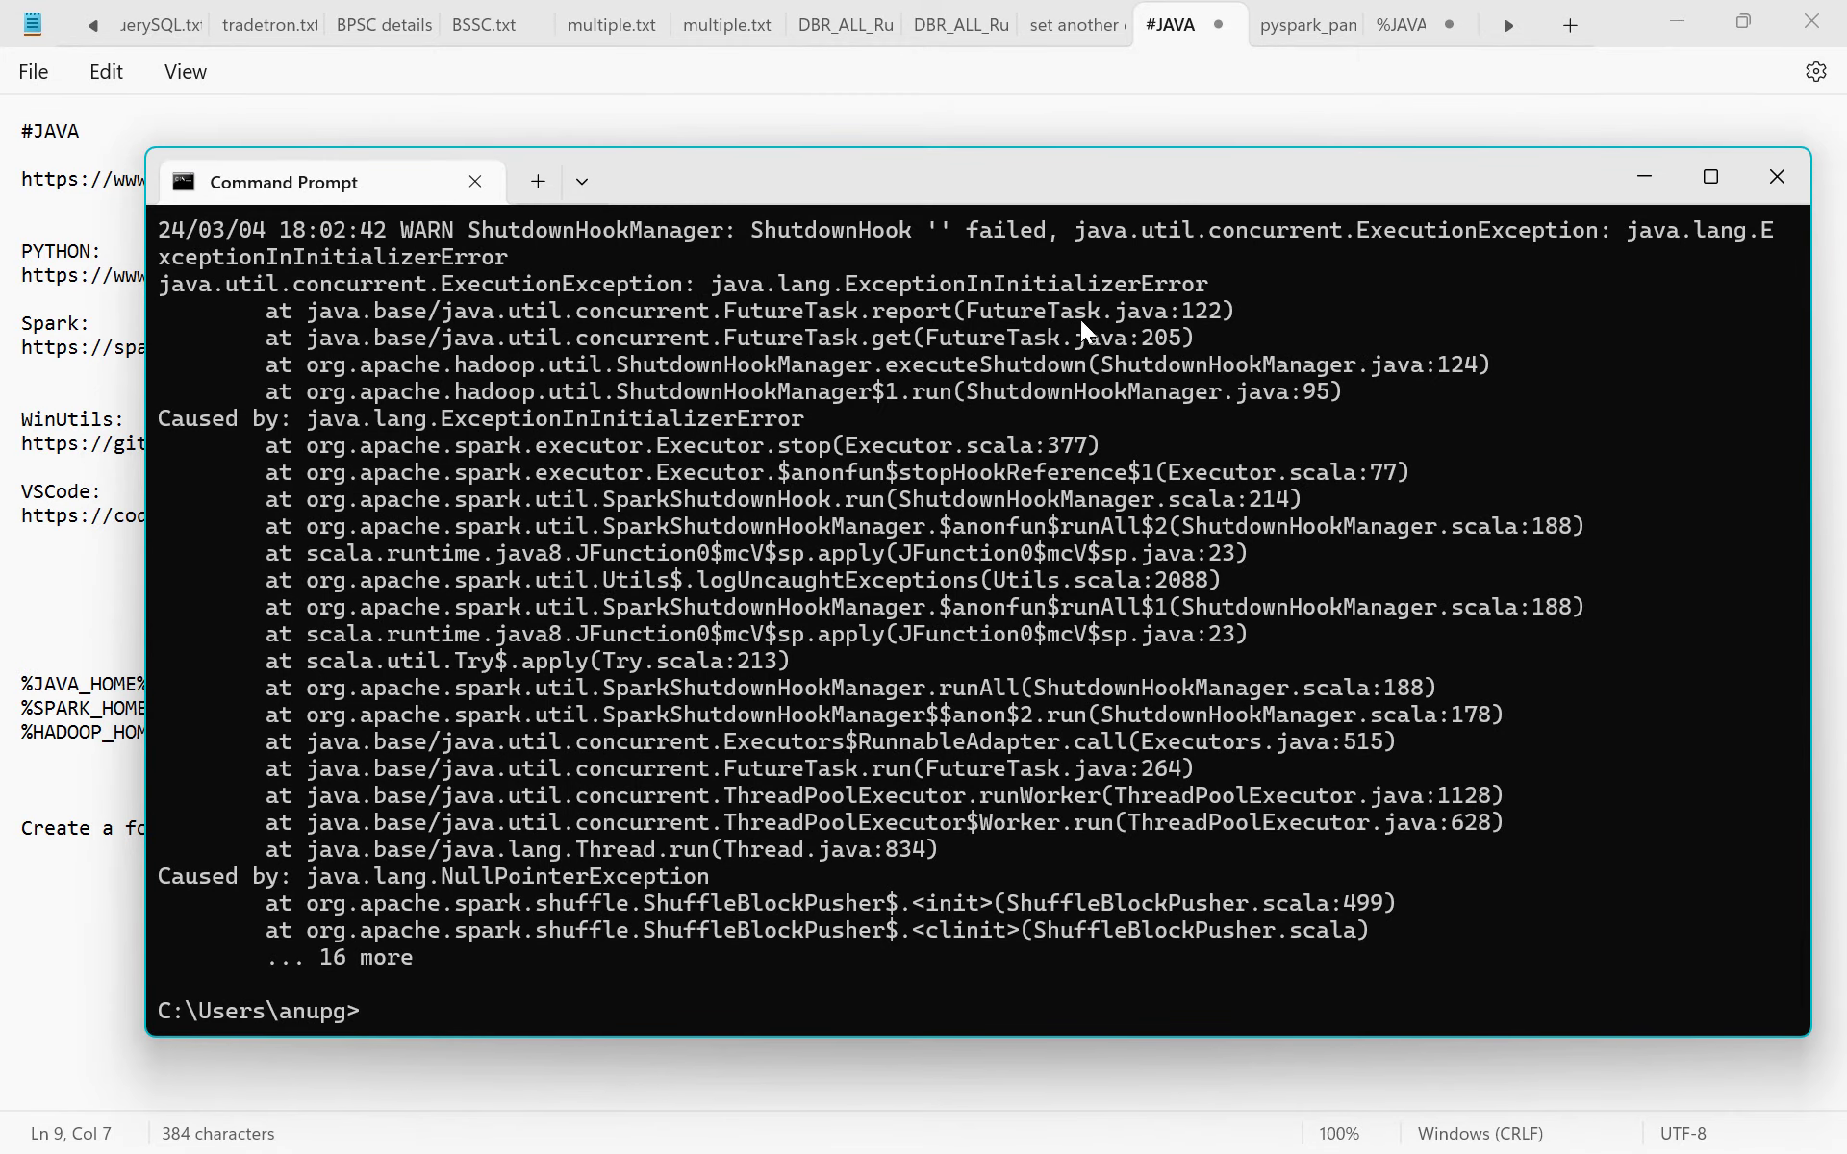
Examine the complete spark-shell output, from the command's first lines to the end of the stack trace.
scroll(835, 695, "up", 15)
scroll(835, 695, "up", 12)
scroll(835, 695, "down", 13)
scroll(835, 696, "up", 9)
scroll(835, 695, "down", 13)
scroll(835, 696, "up", 20)
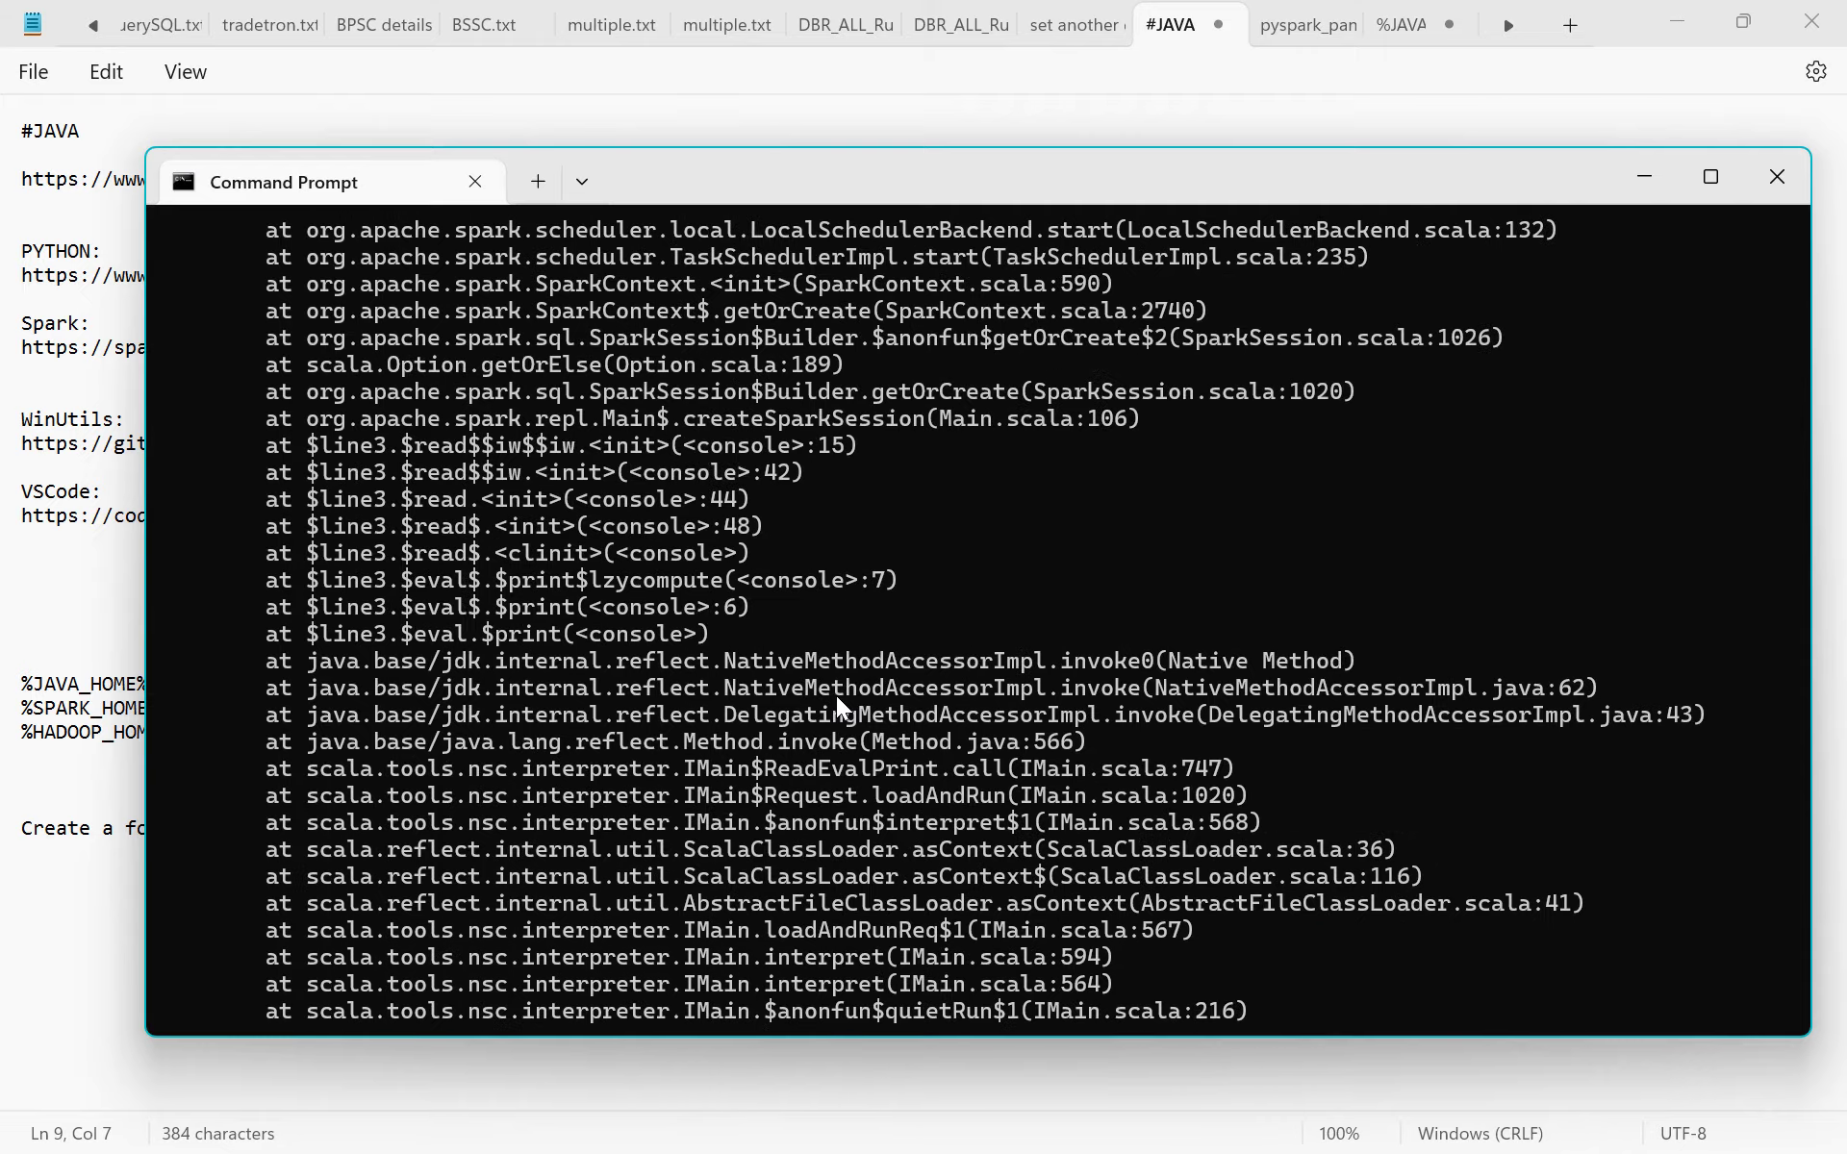
scroll(837, 699, "up", 2)
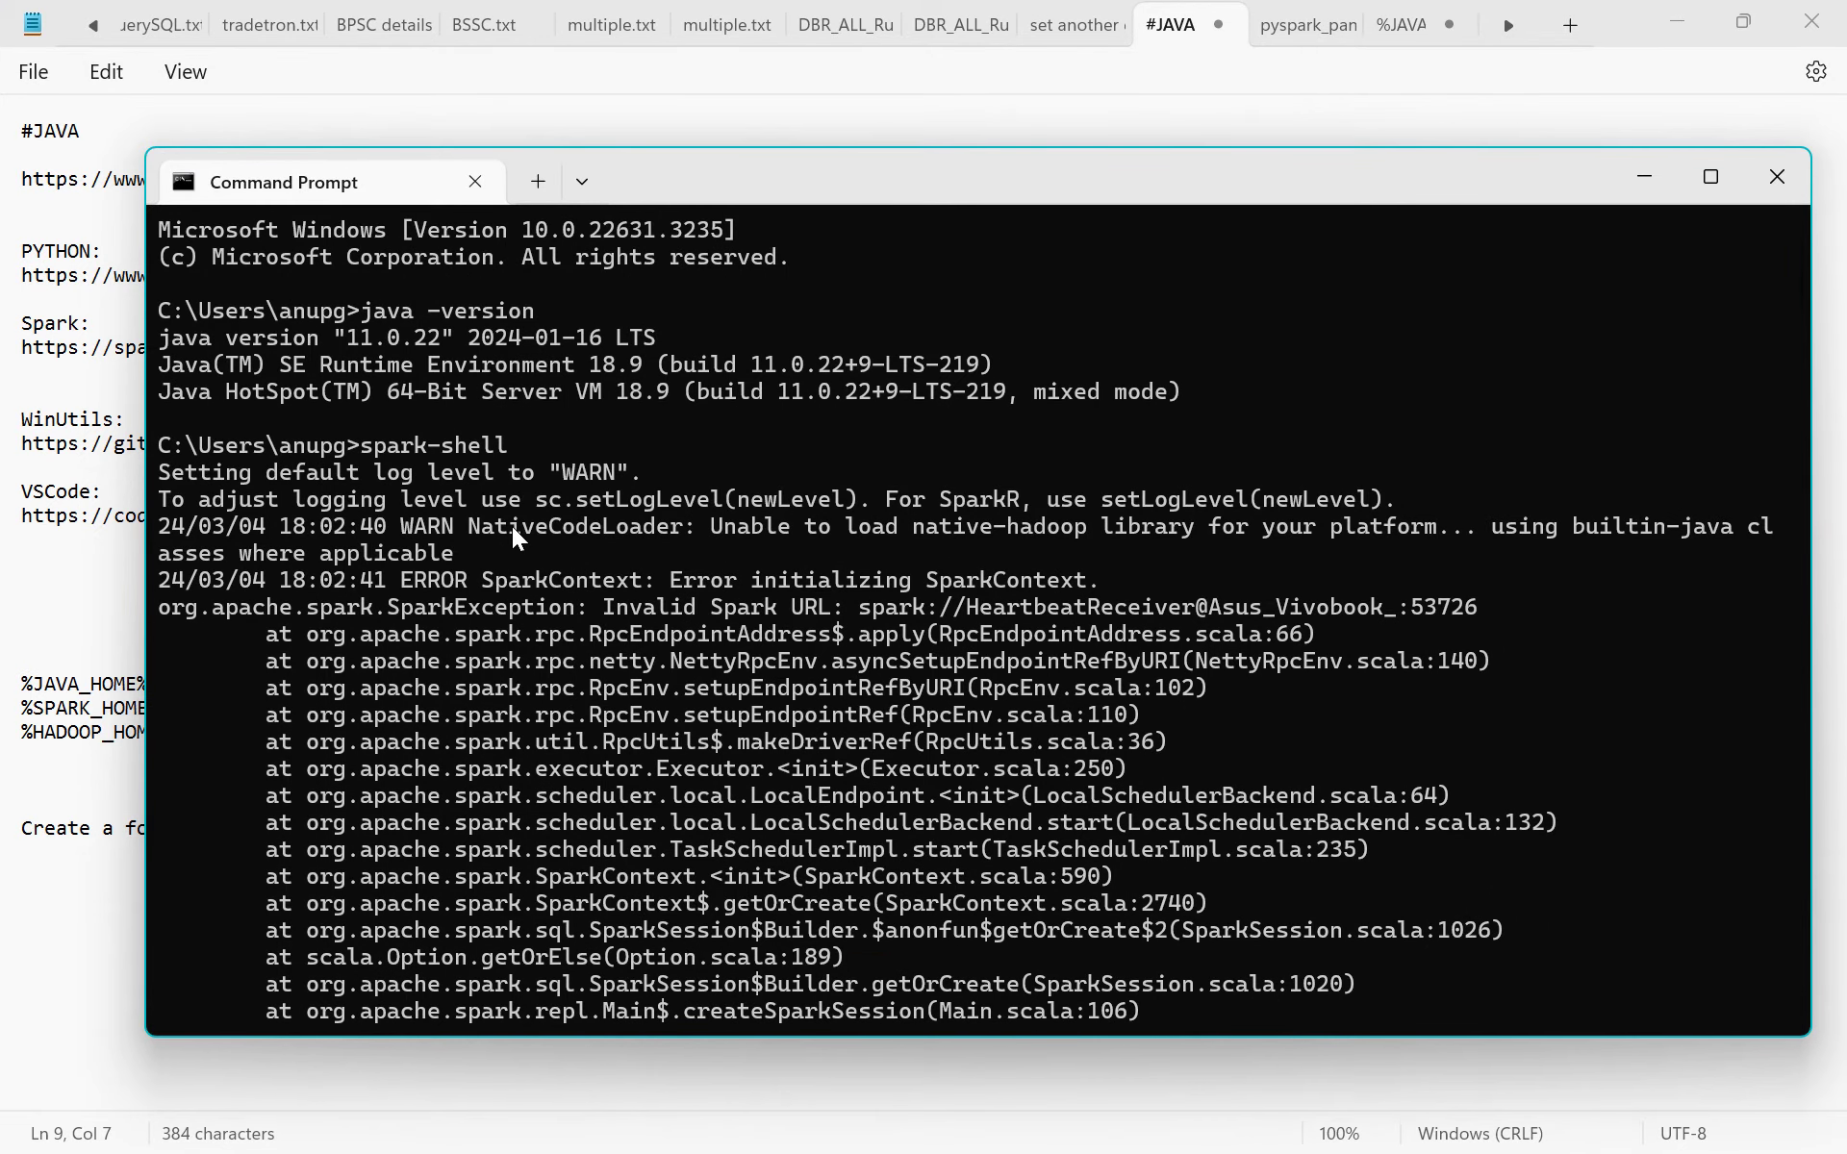
scroll(515, 527, "down", 20)
scroll(519, 529, "down", 20)
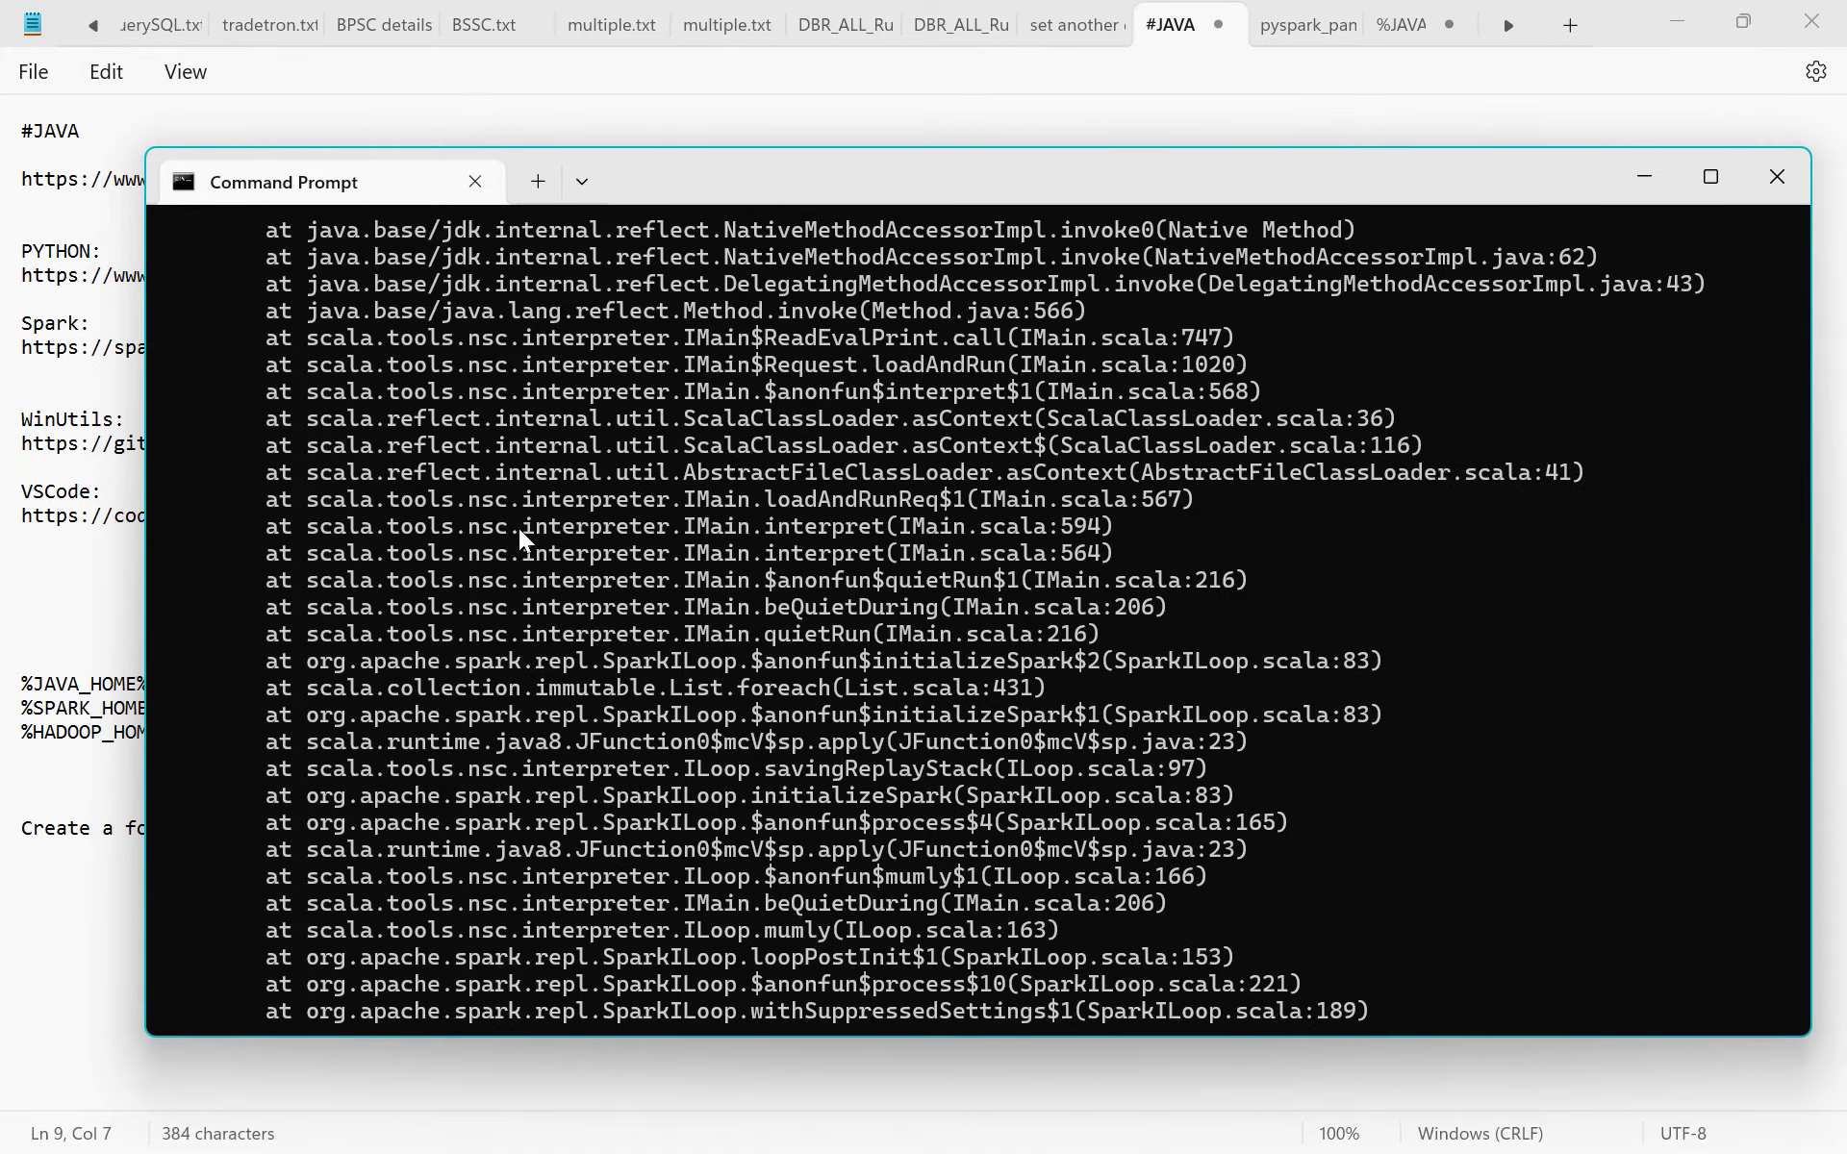
scroll(518, 528, "down", 20)
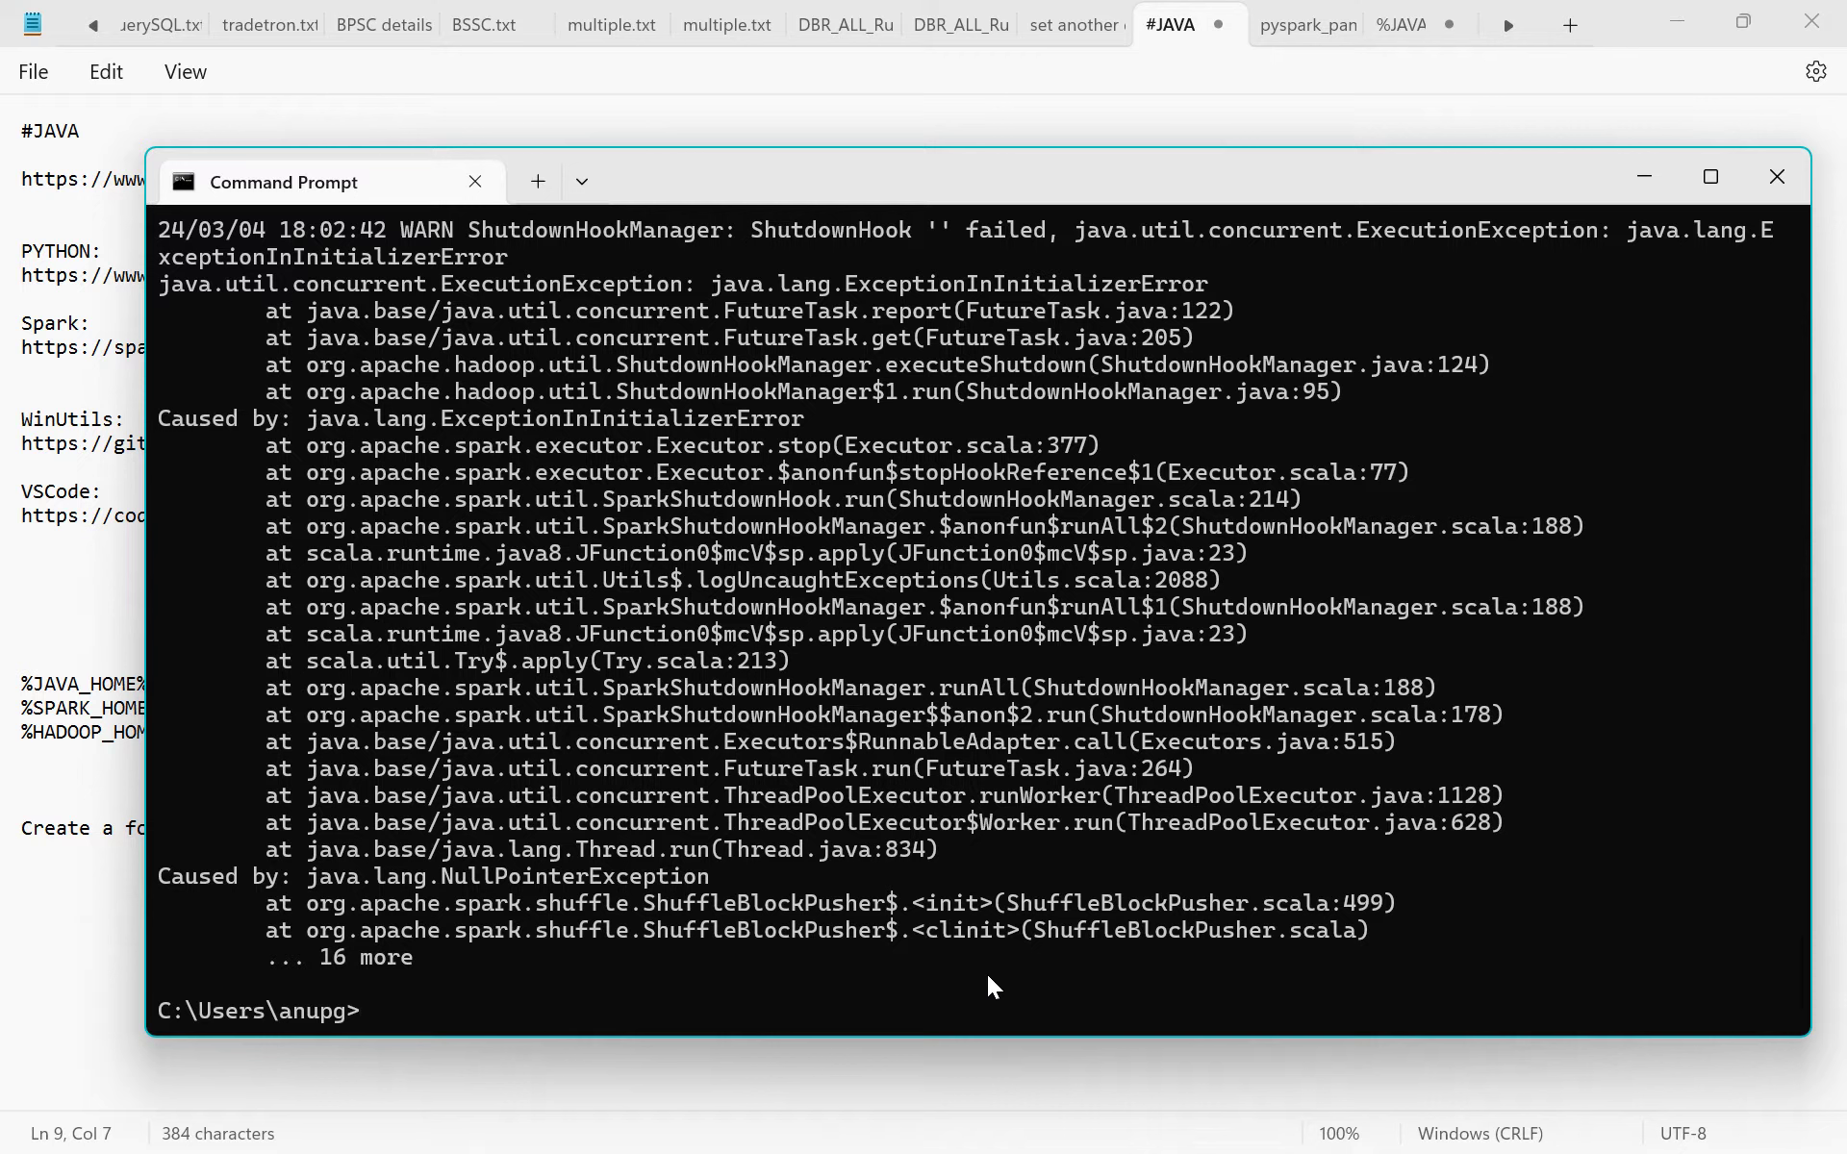
Search Windows for "env" and reopen the Environment Variables dialog from the system environment settings.
mouse_move(2, 1145)
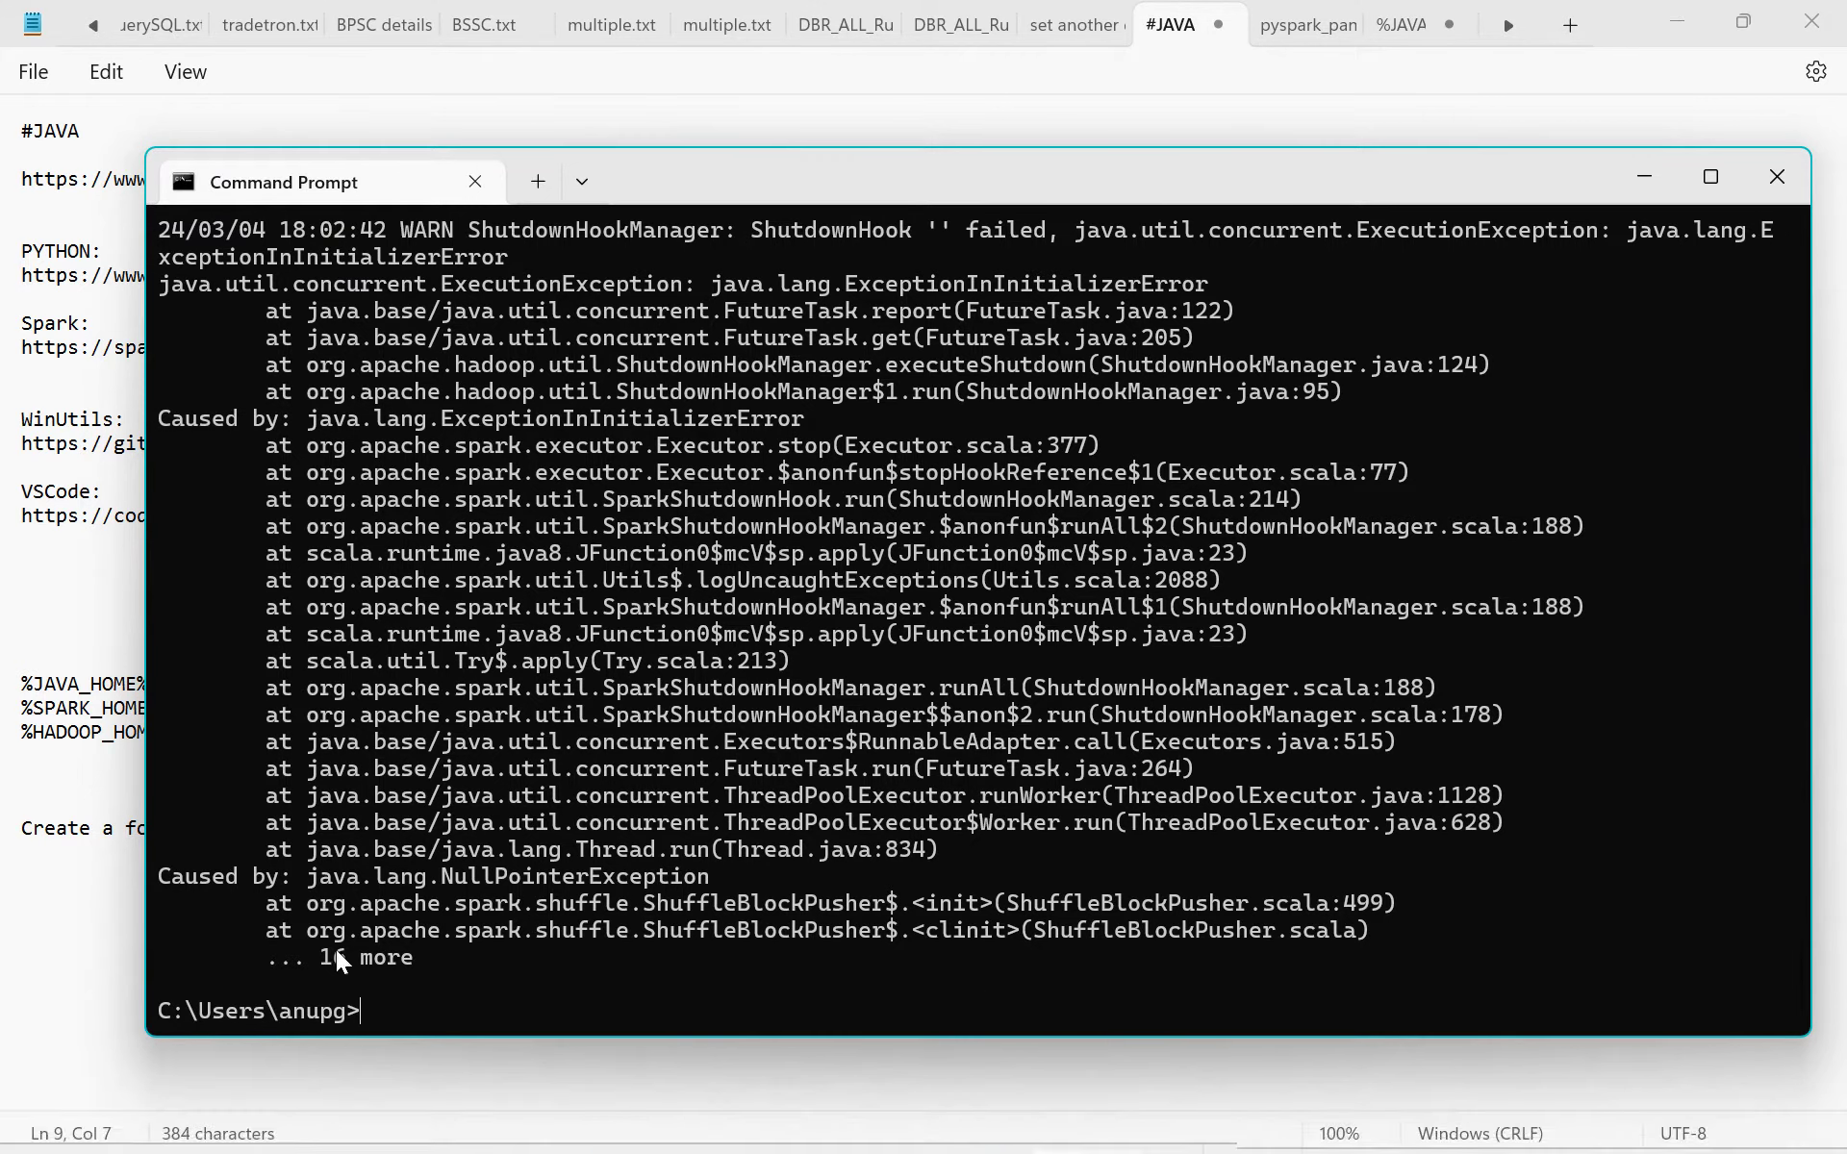
left_click(46, 1119)
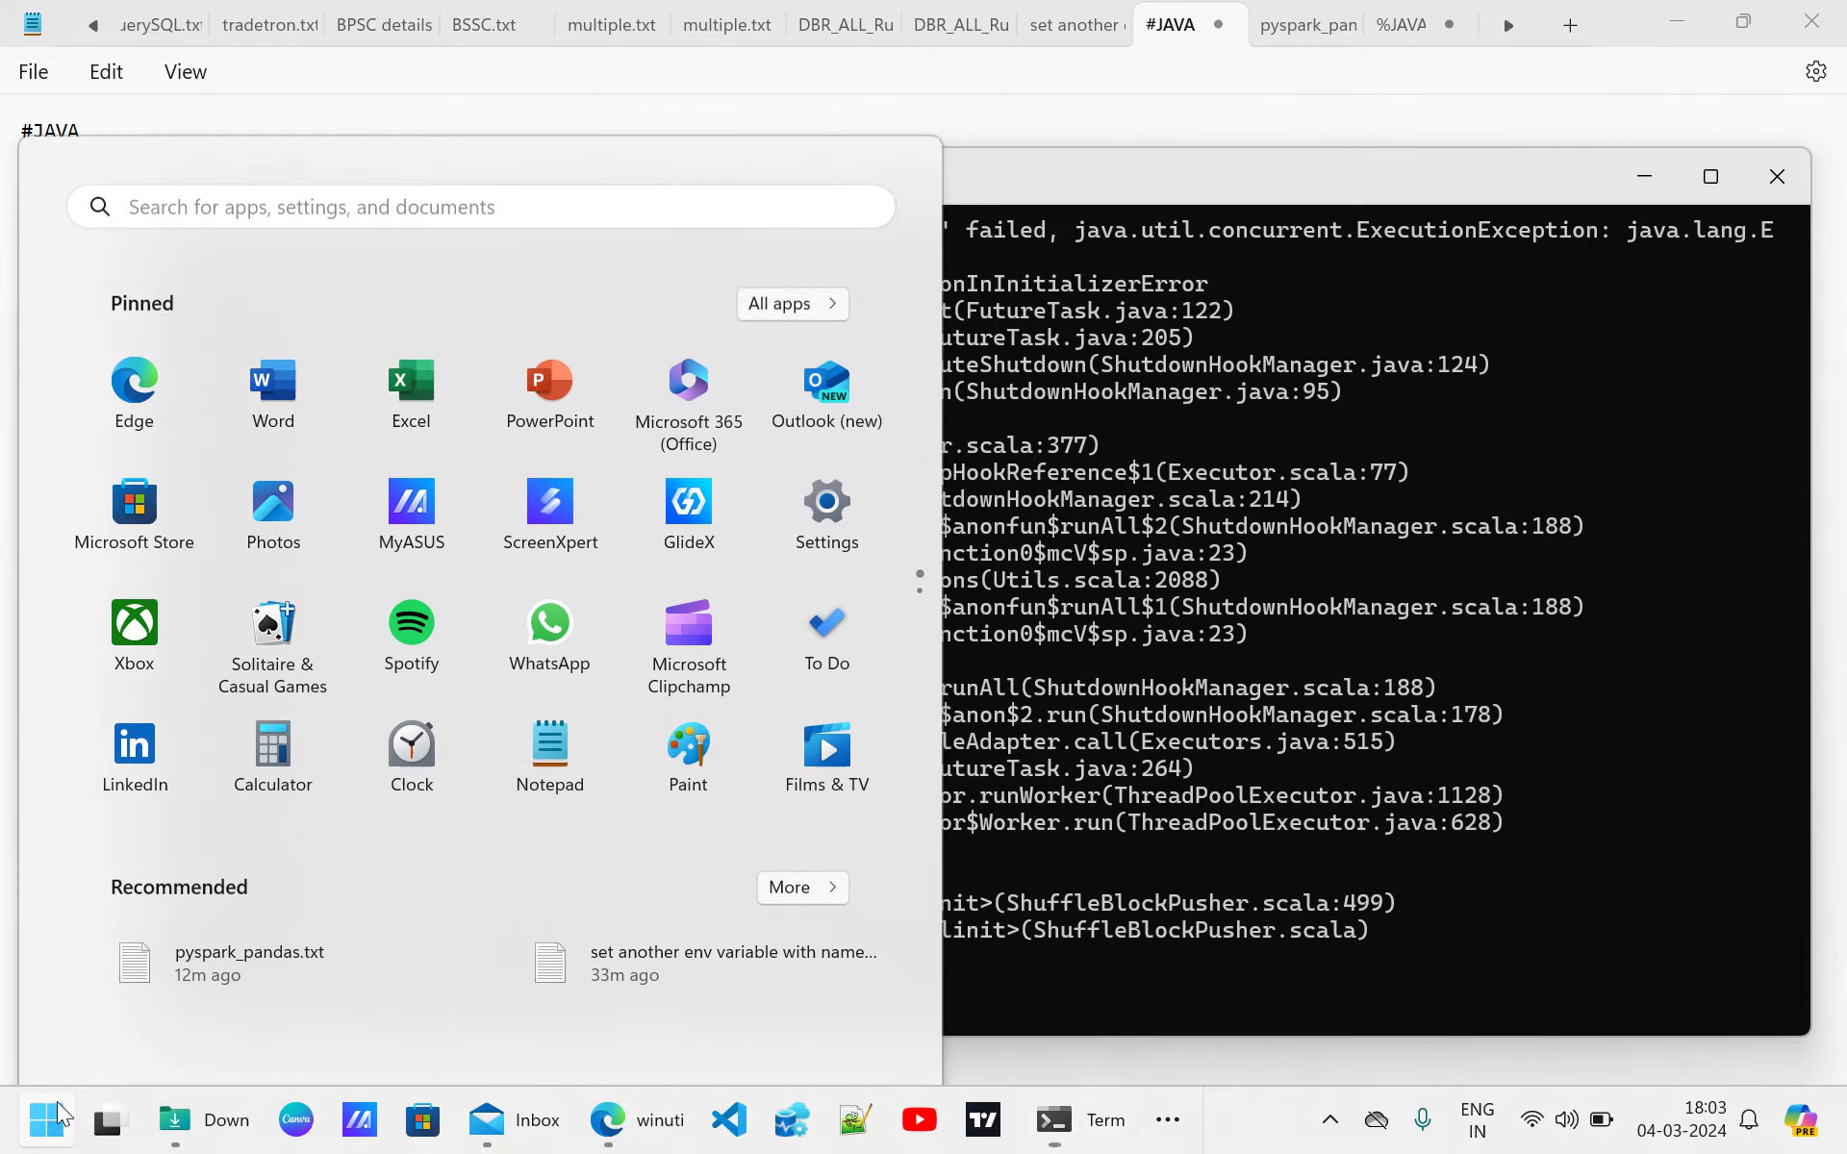
type("env")
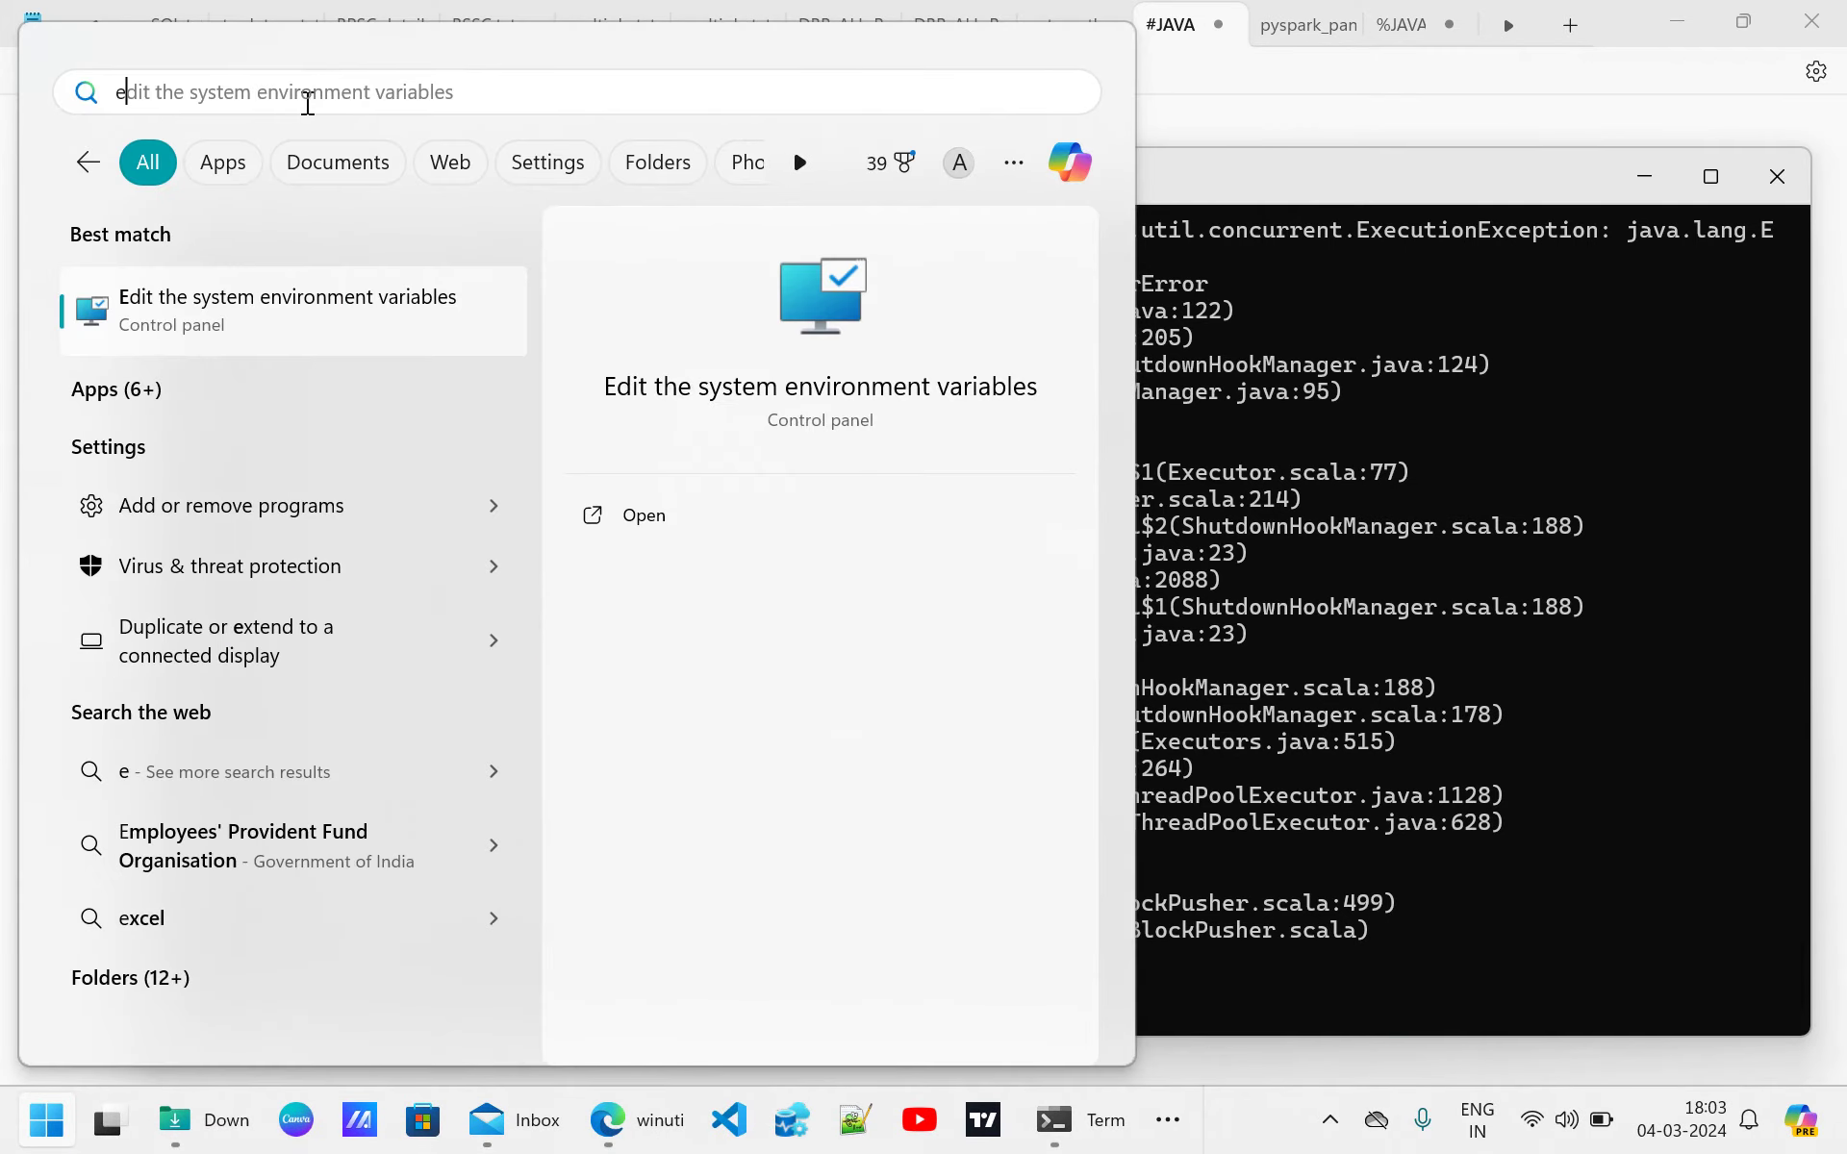
left_click(293, 298)
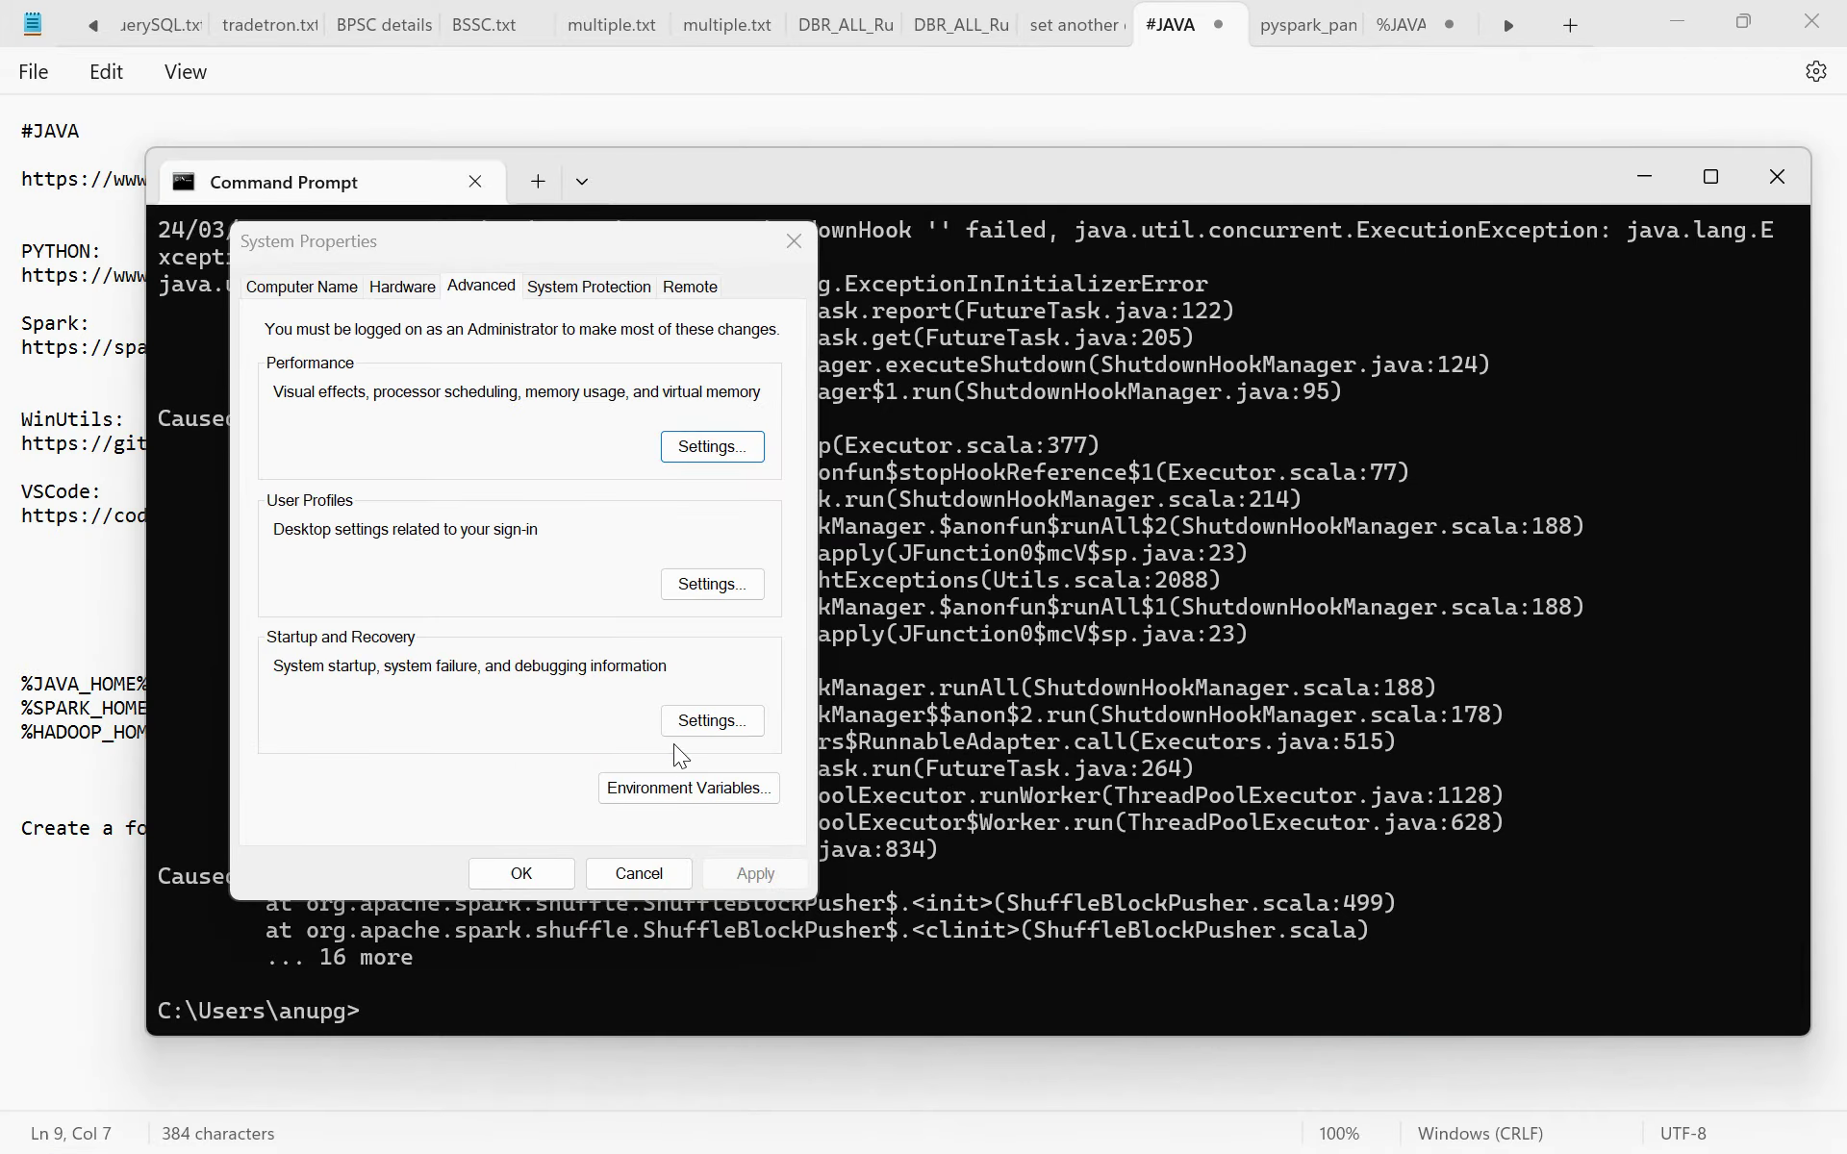
left_click(673, 781)
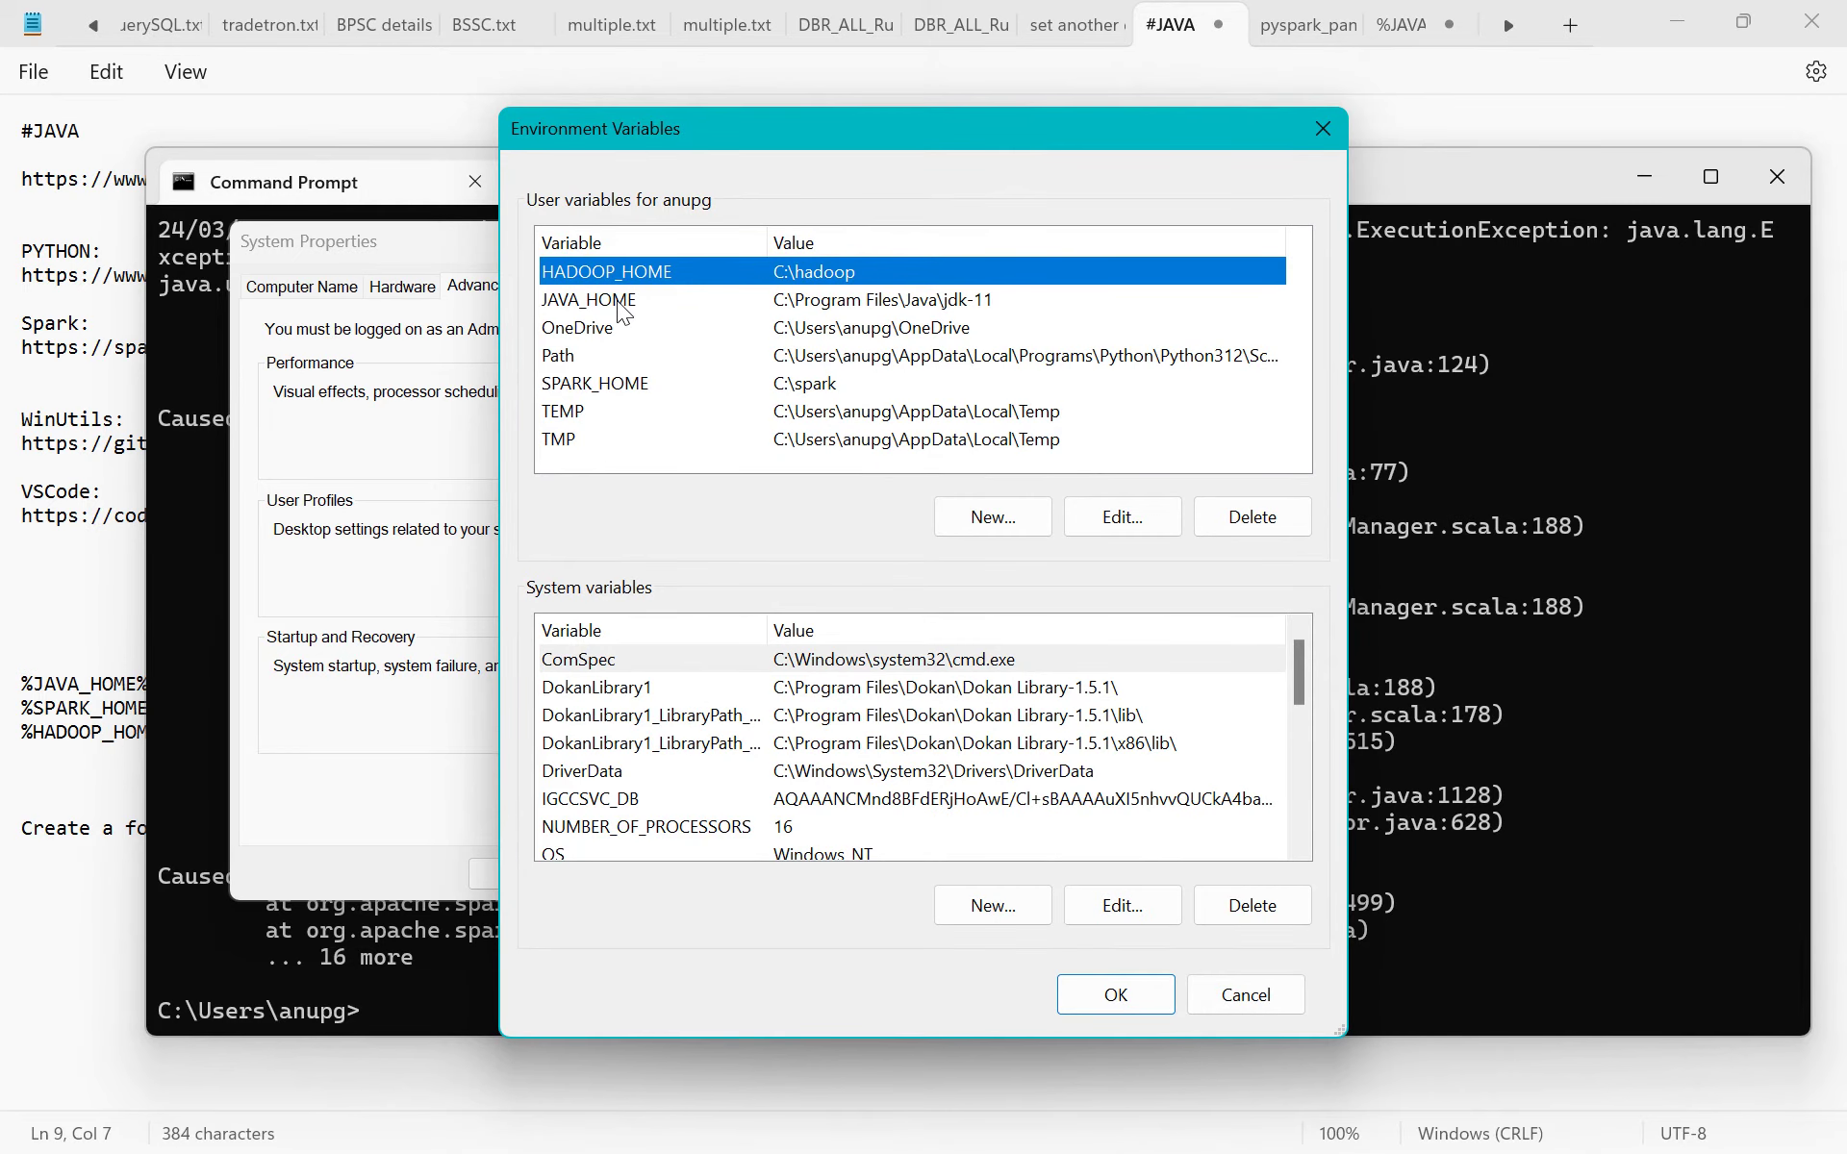
Add a user environment variable SPARK_LOCAL_HOSTNAME with the value localhost and confirm the environment variable and system settings.
left_click(987, 502)
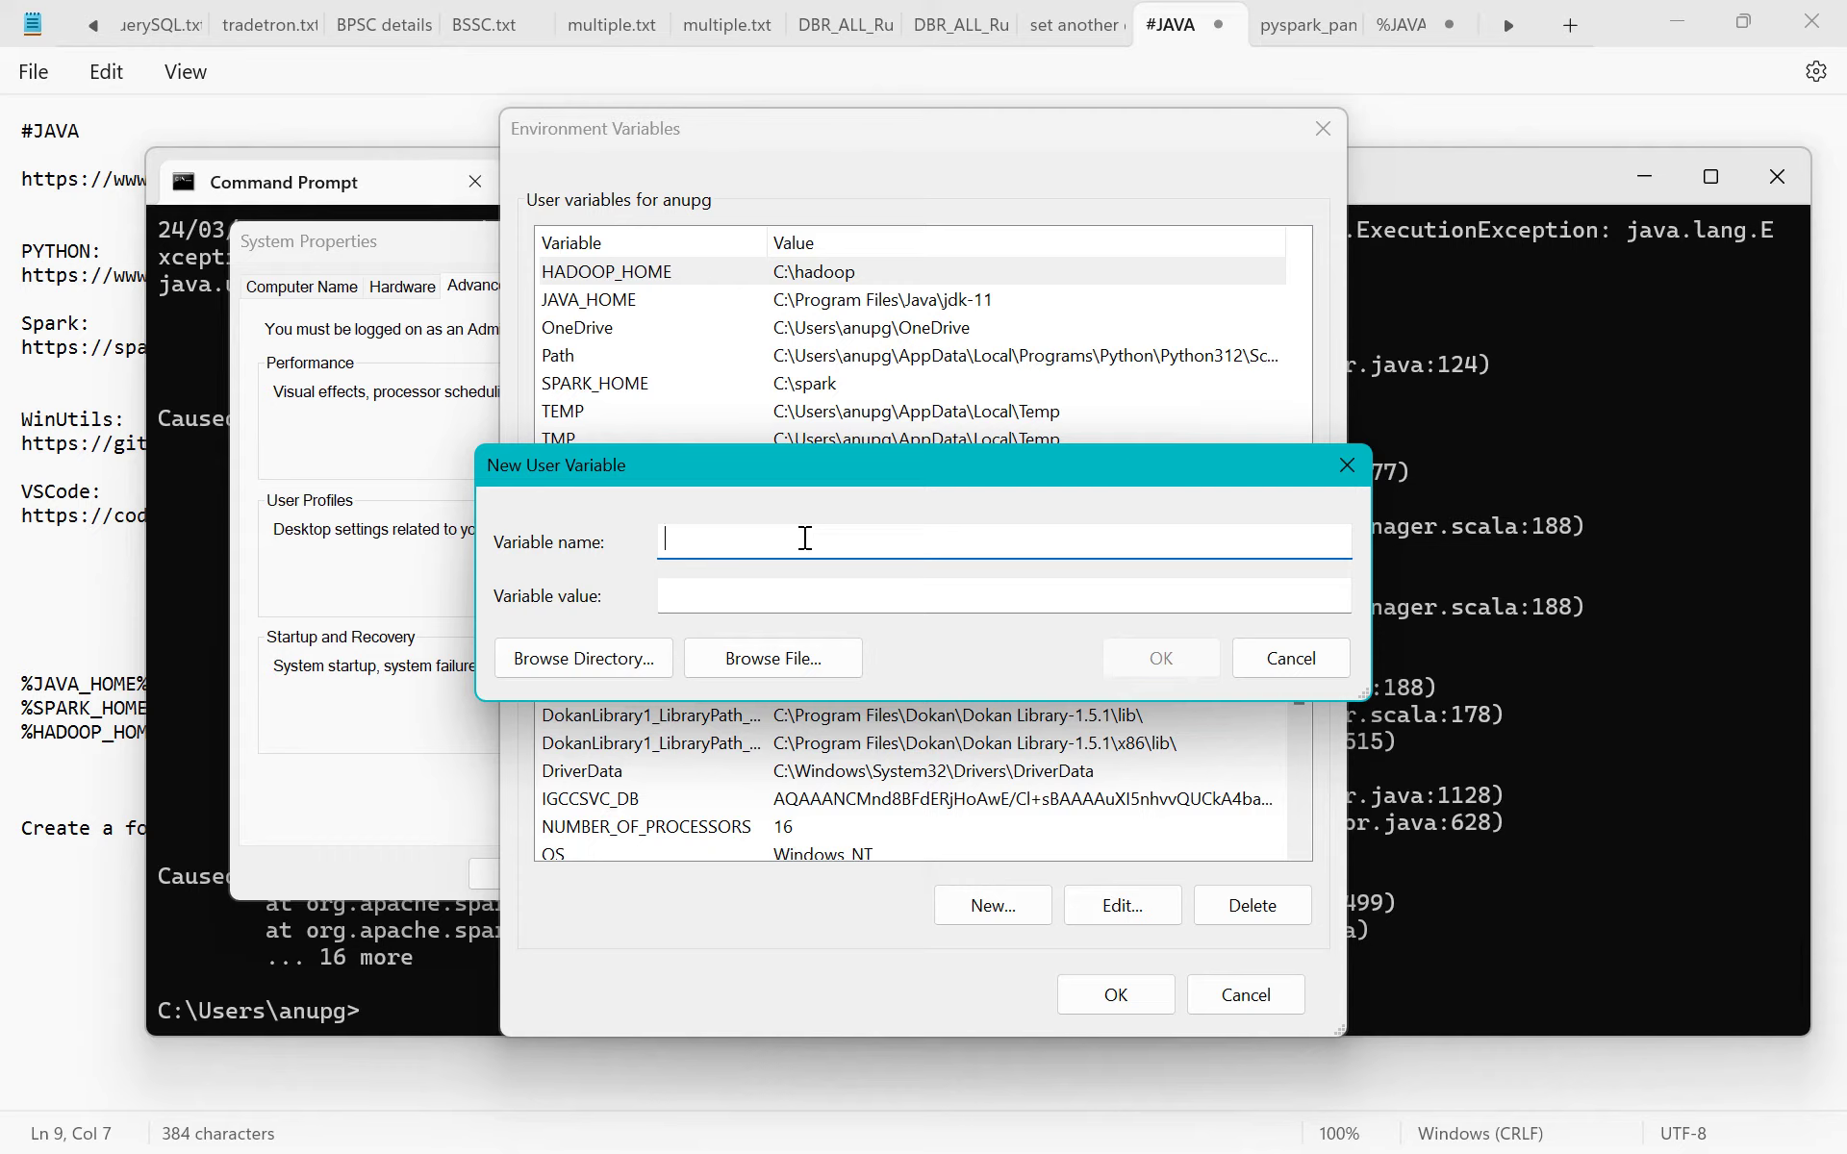
type("SPARK_LOCAL_HOST_NAME")
key("BackSpace")
key("BackSpace")
key("BackSpace")
key("BackSpace")
key("BackSpace")
type("NAME")
key("Tab")
type("localhost")
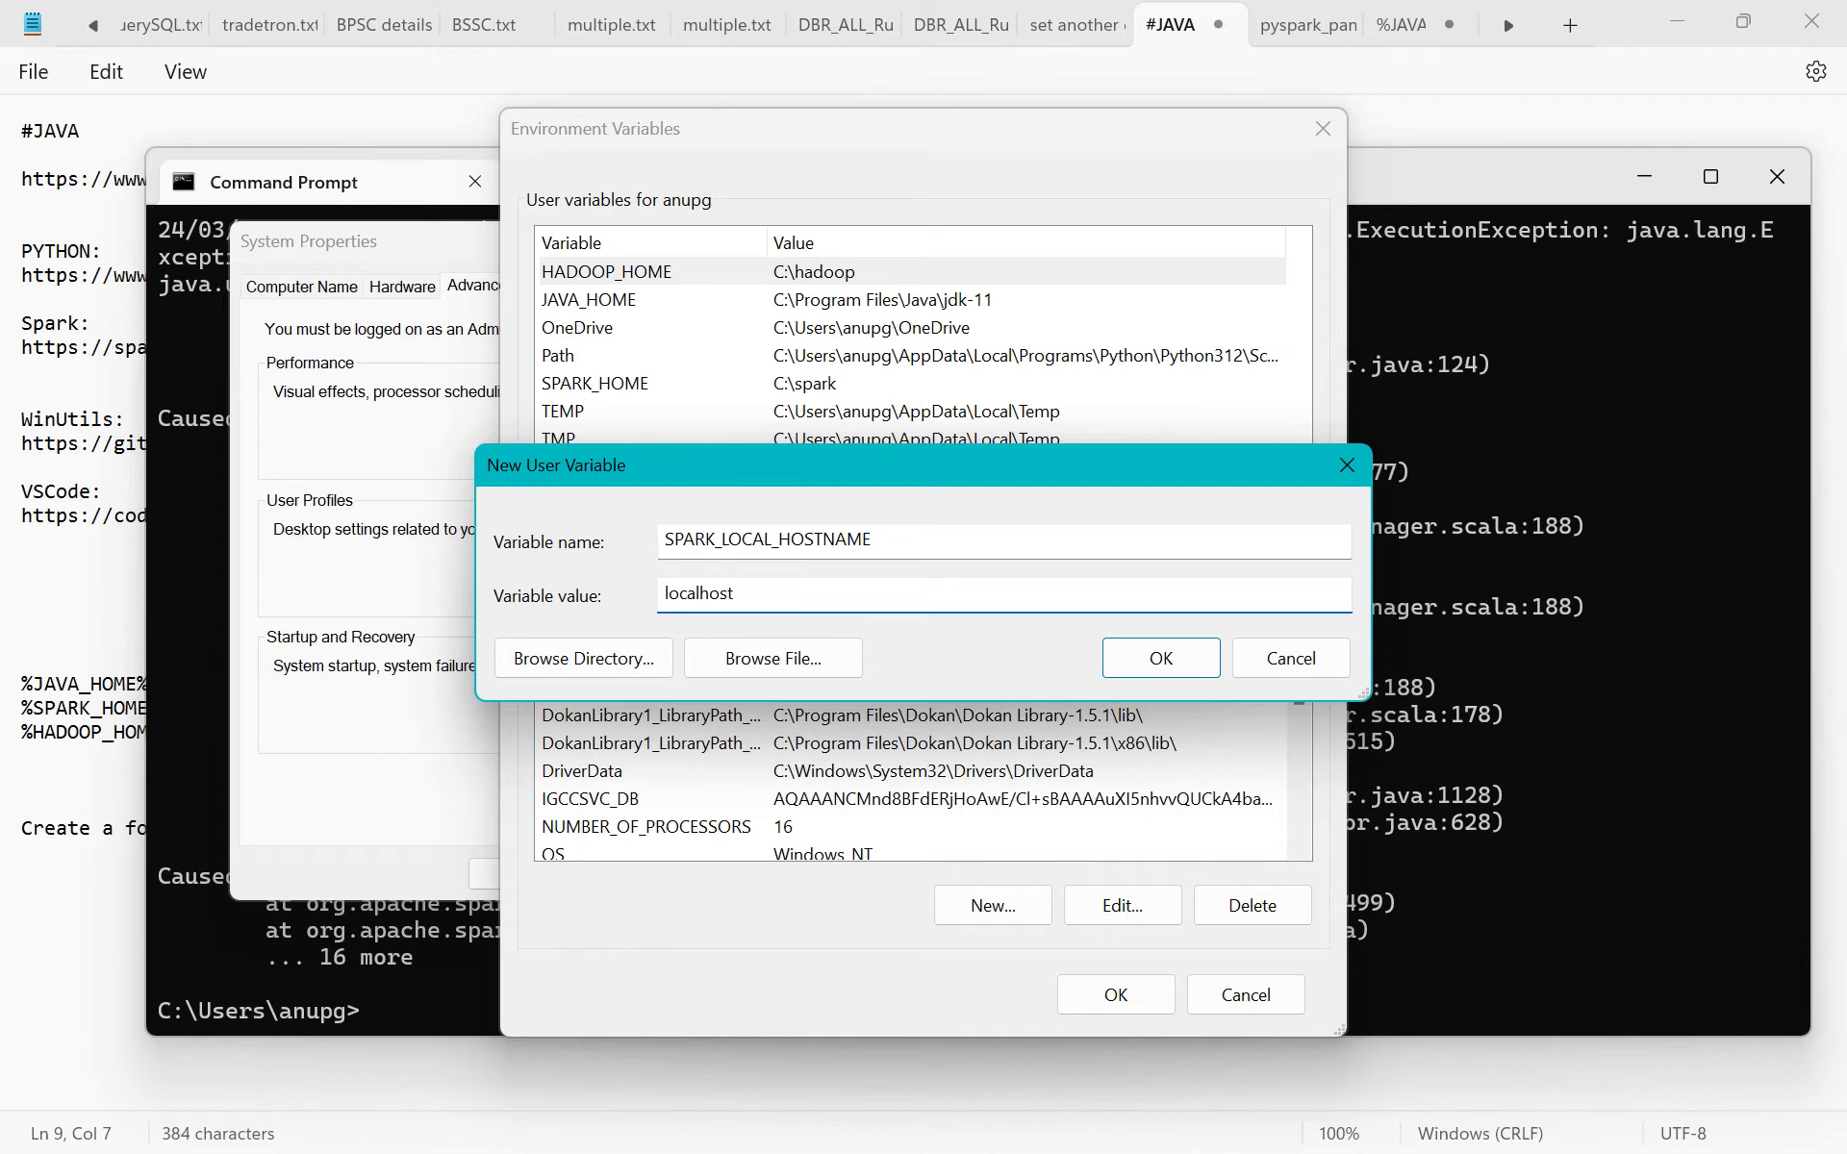
left_click(1192, 652)
left_click(1117, 991)
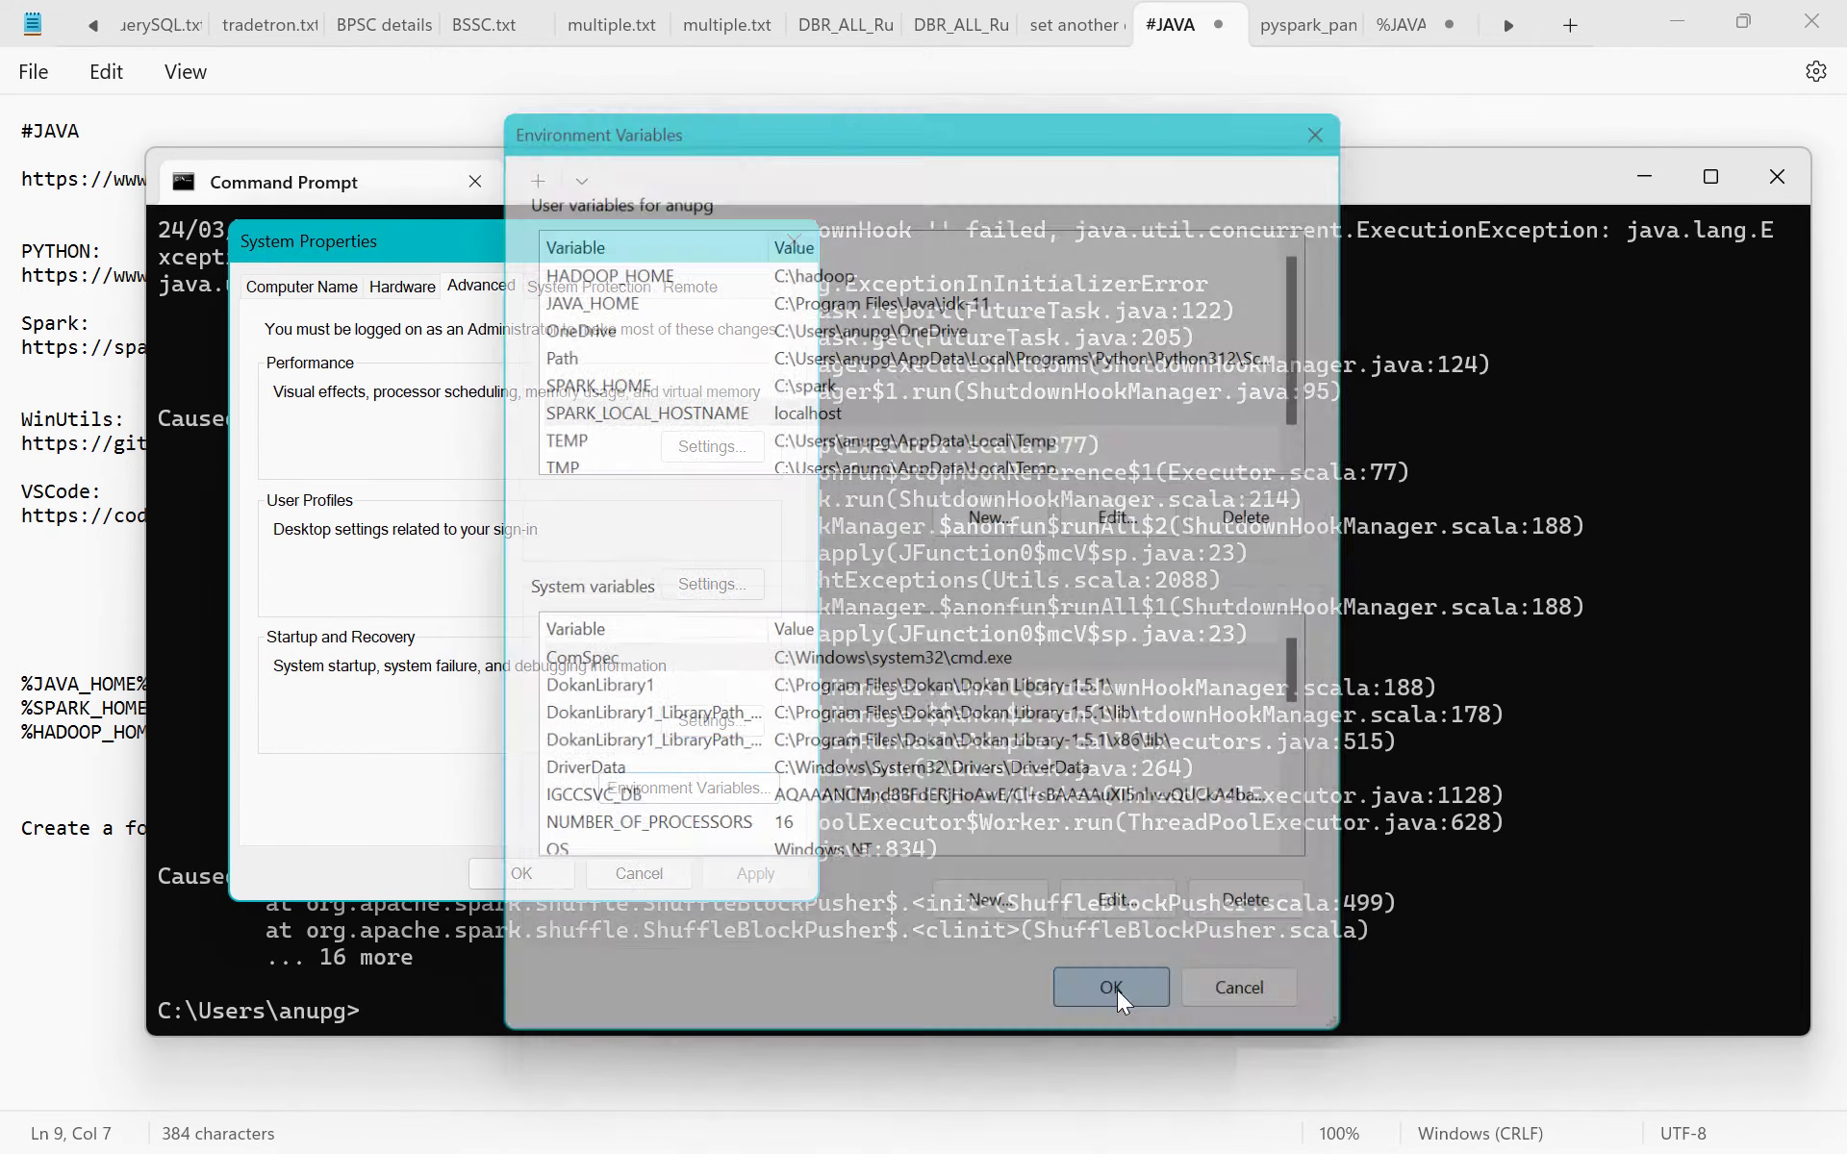
left_click(558, 874)
Exit the current Command Prompt and open a fresh one by searching Windows for "cmd".
type("exit")
key("Return")
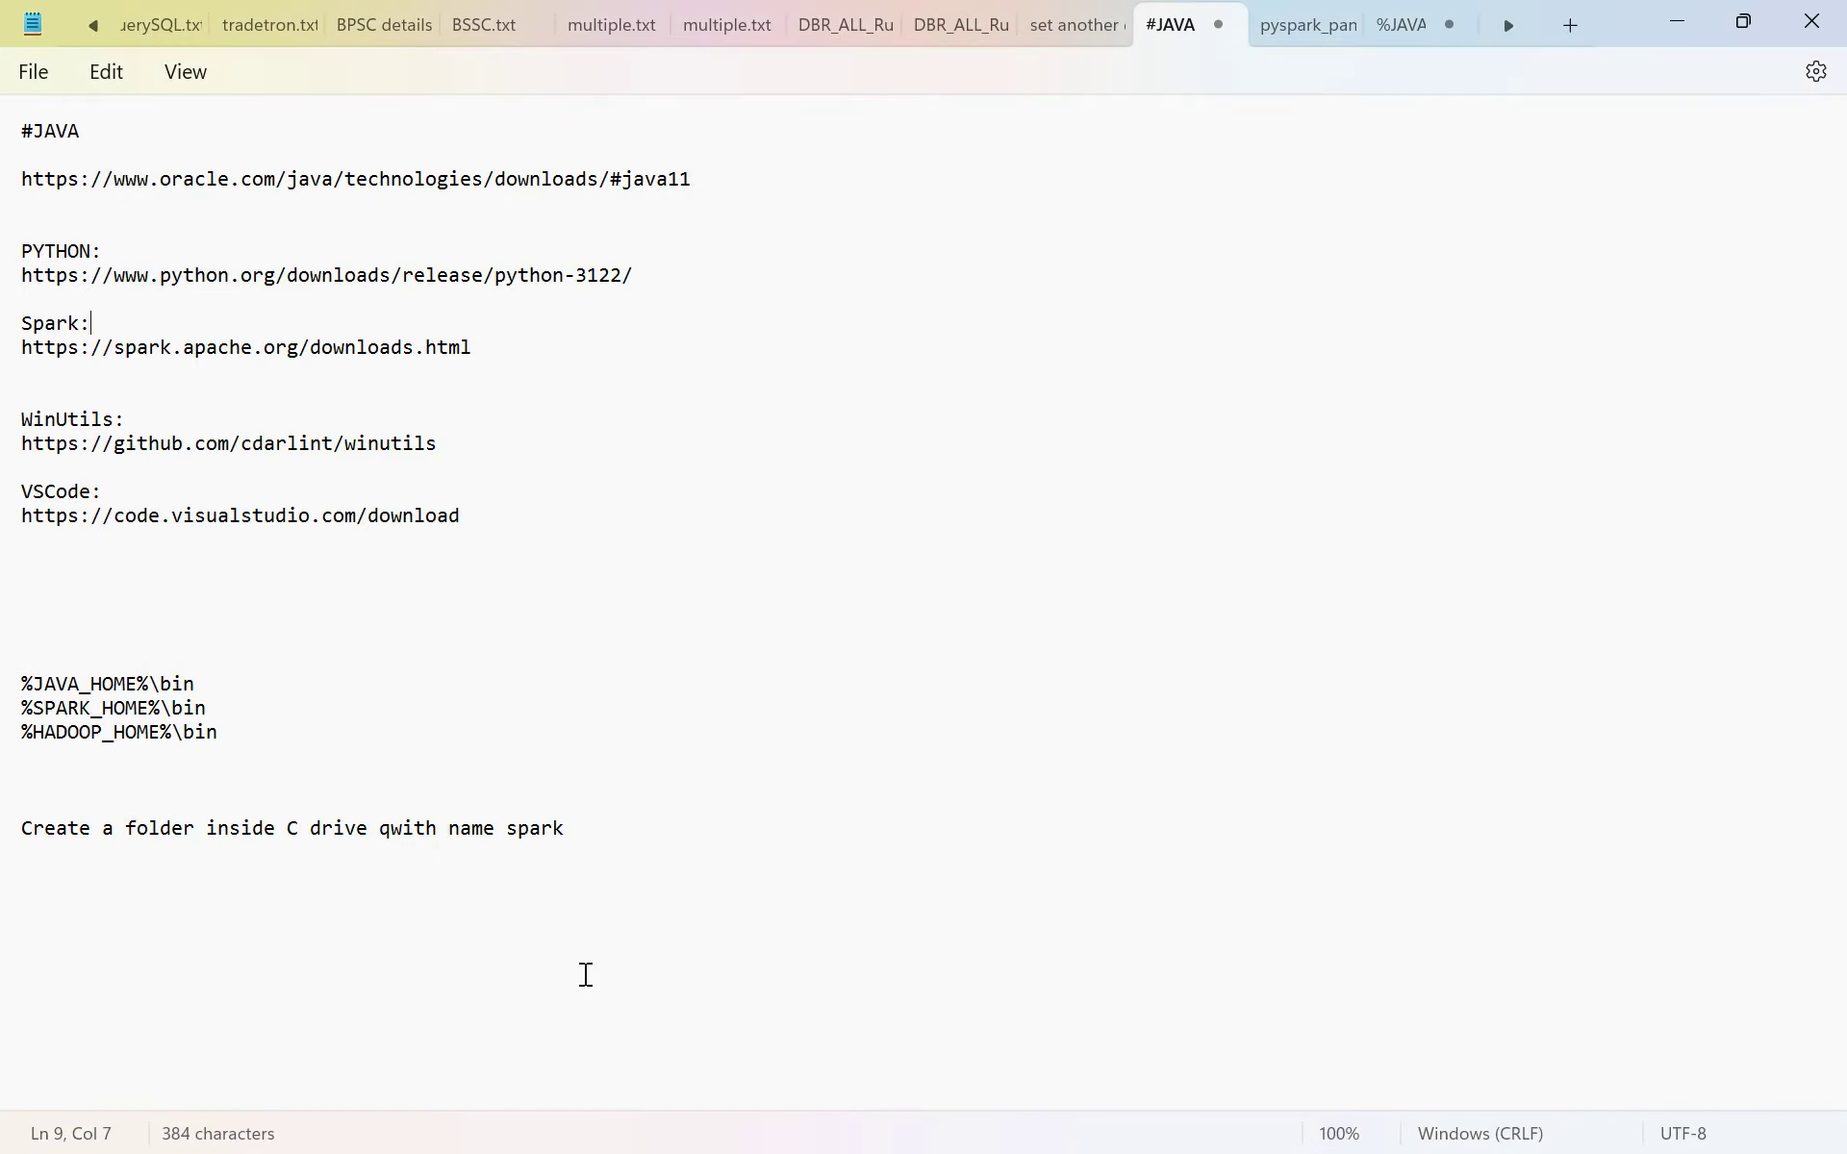
left_click(46, 1119)
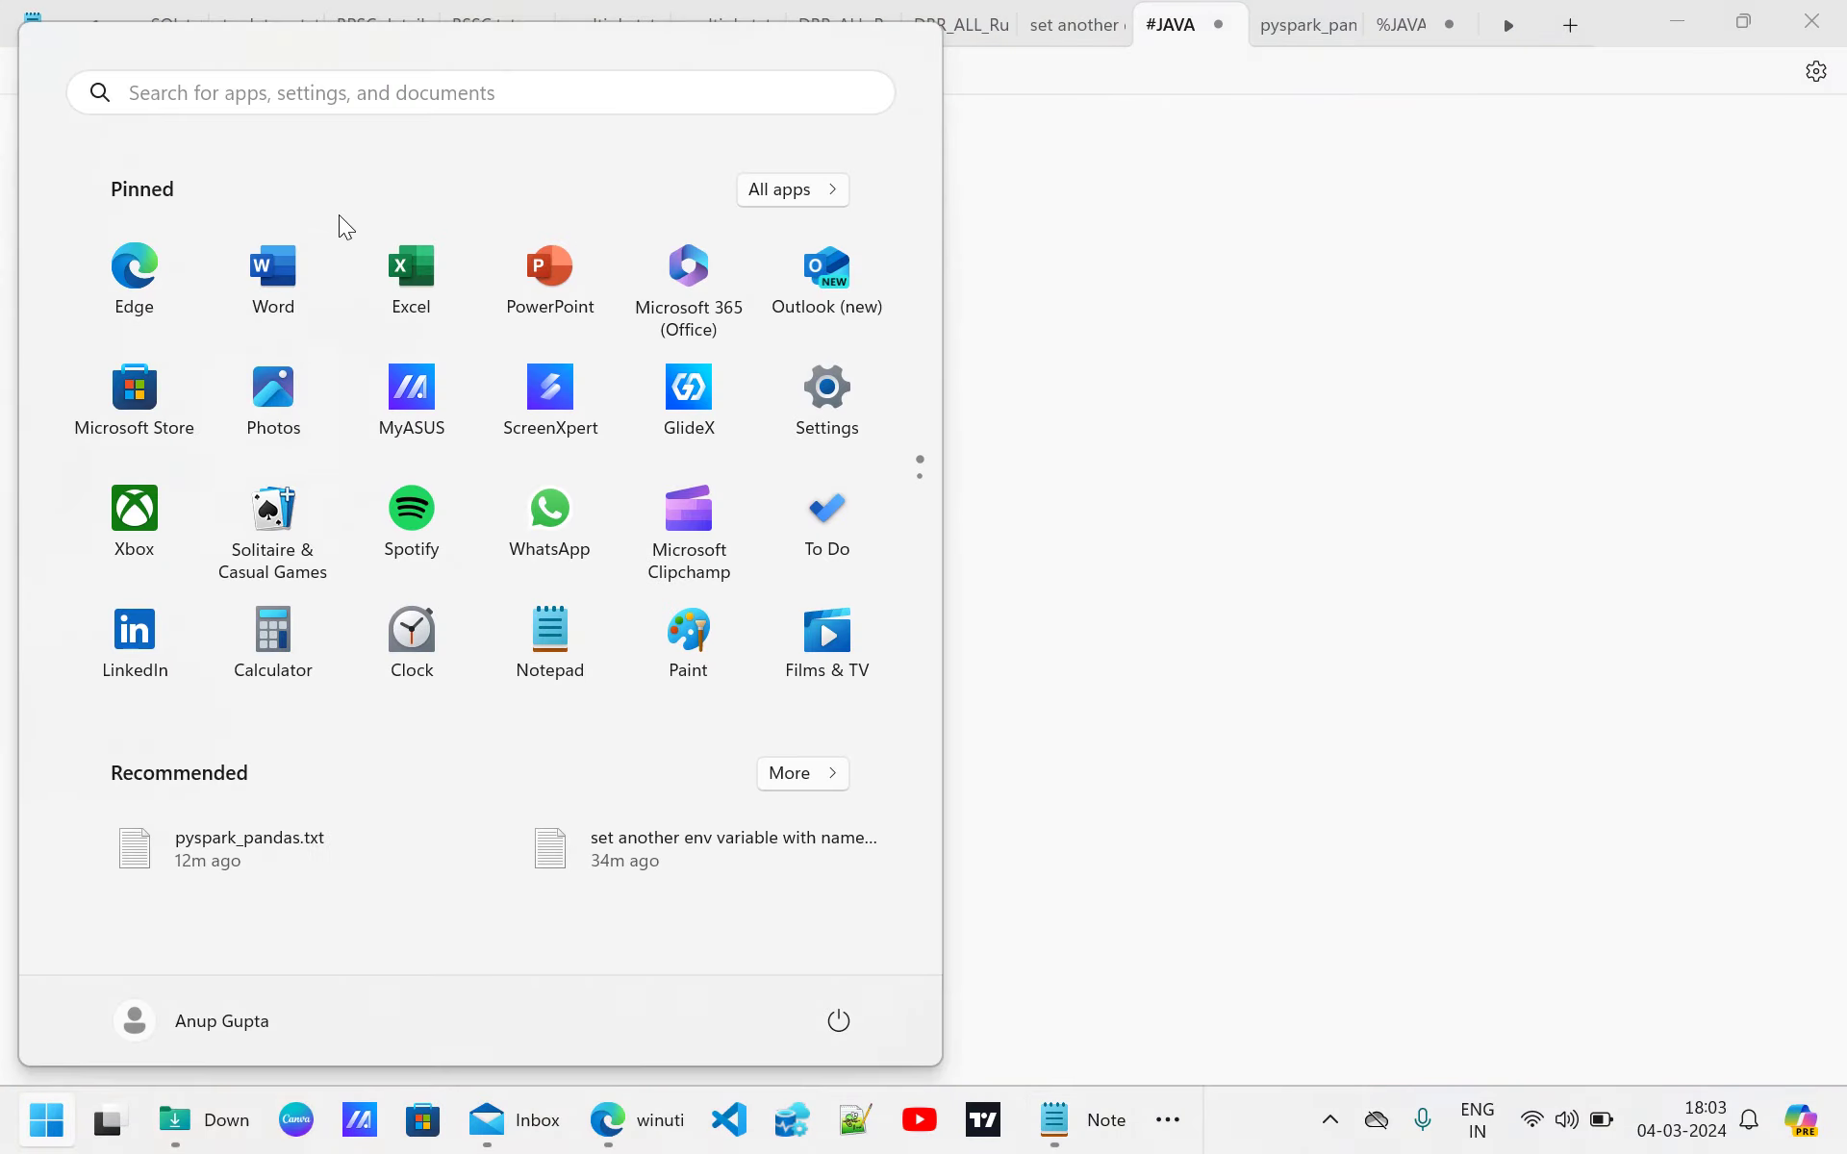
left_click(301, 96)
type("cmd")
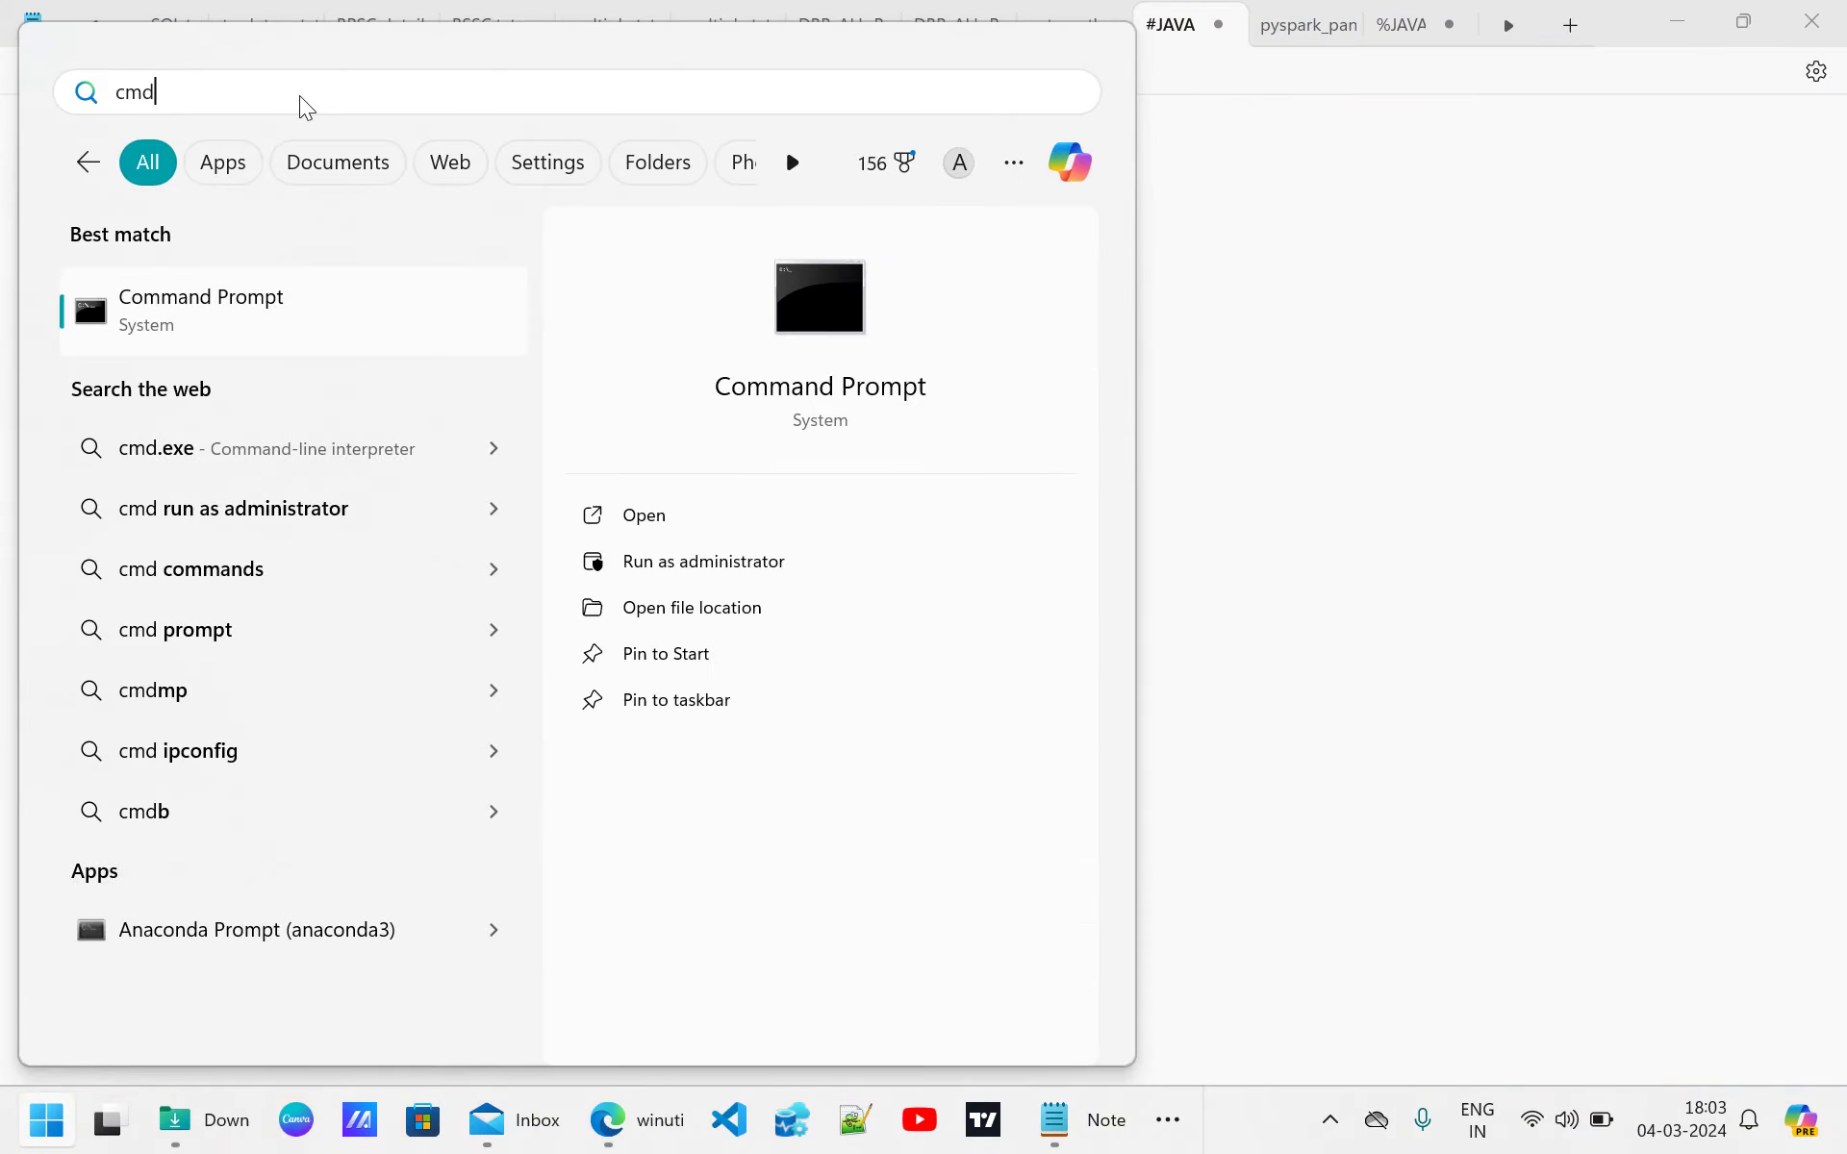
left_click(250, 323)
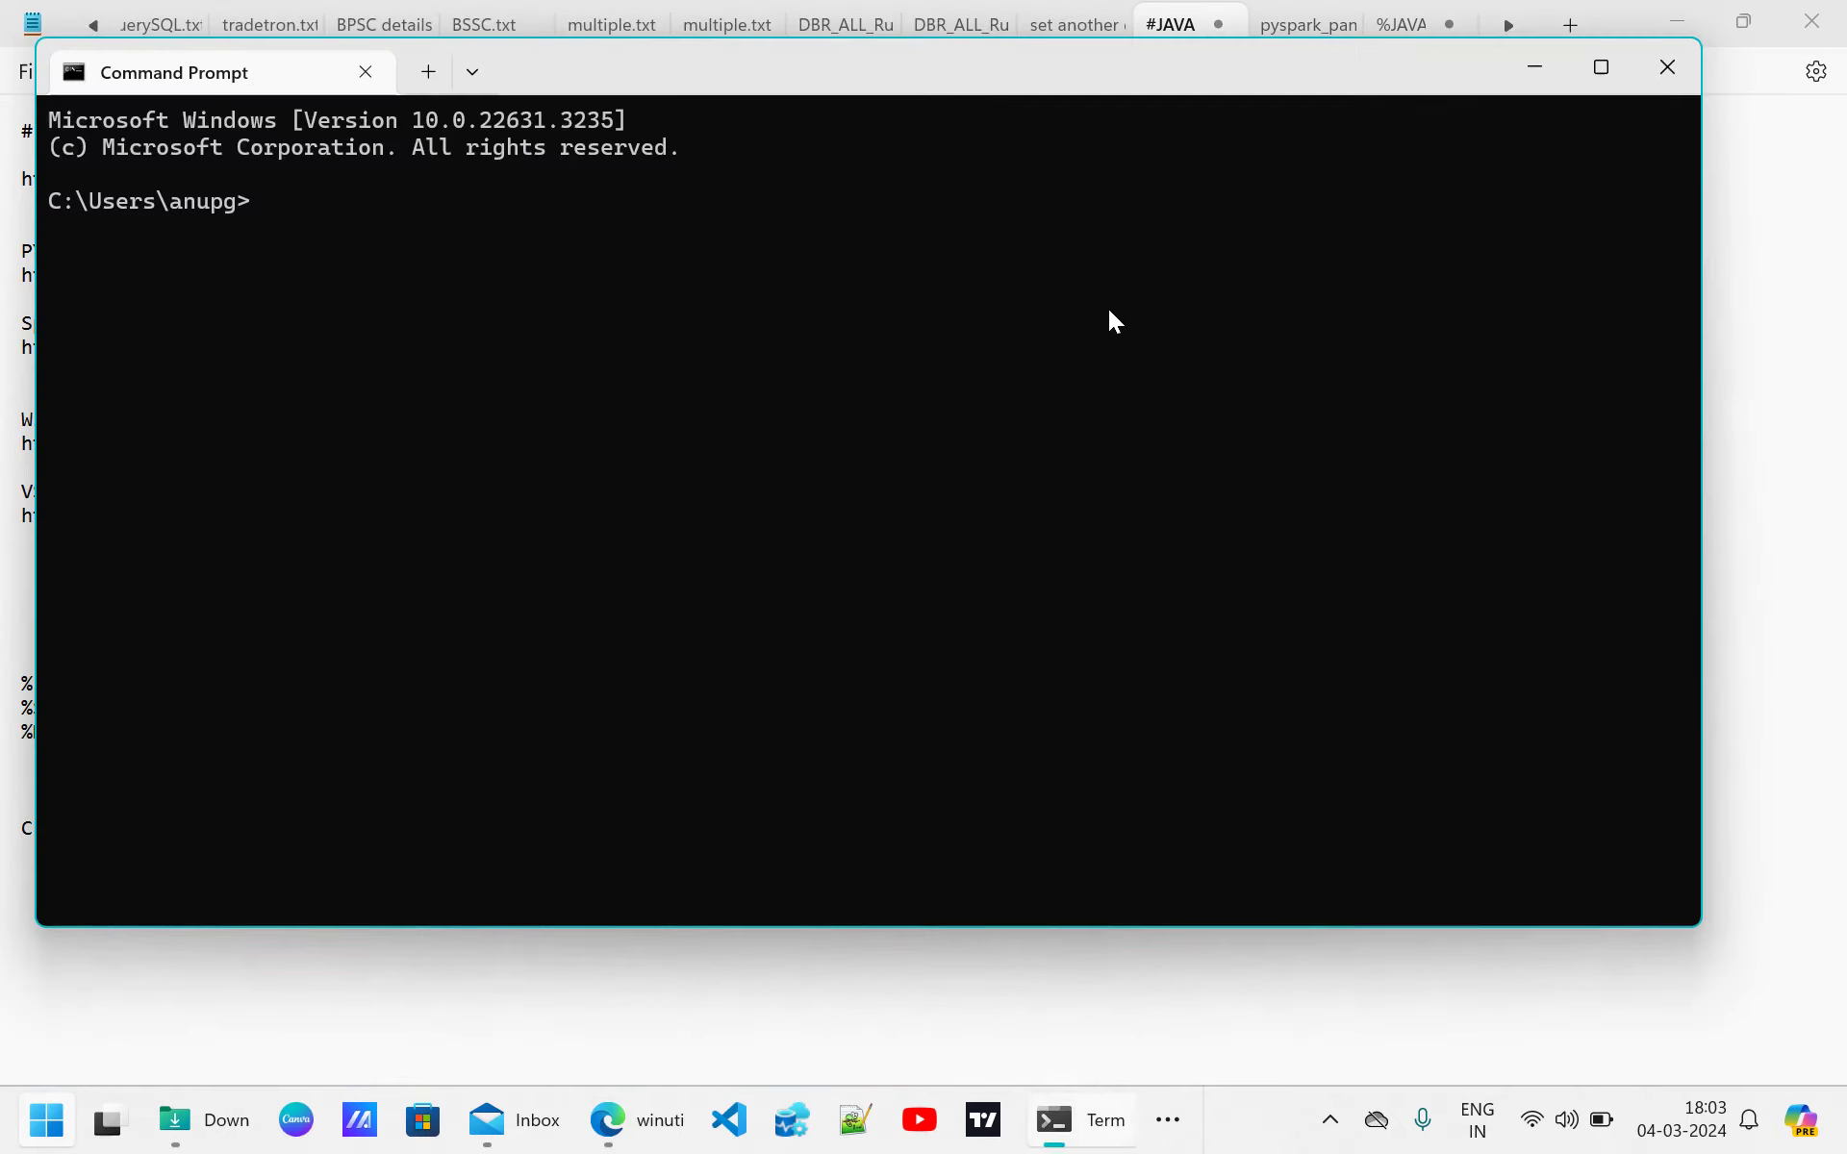
Run spark-shell in the new Command Prompt and check the Spark version in its welcome banner.
type("spark")
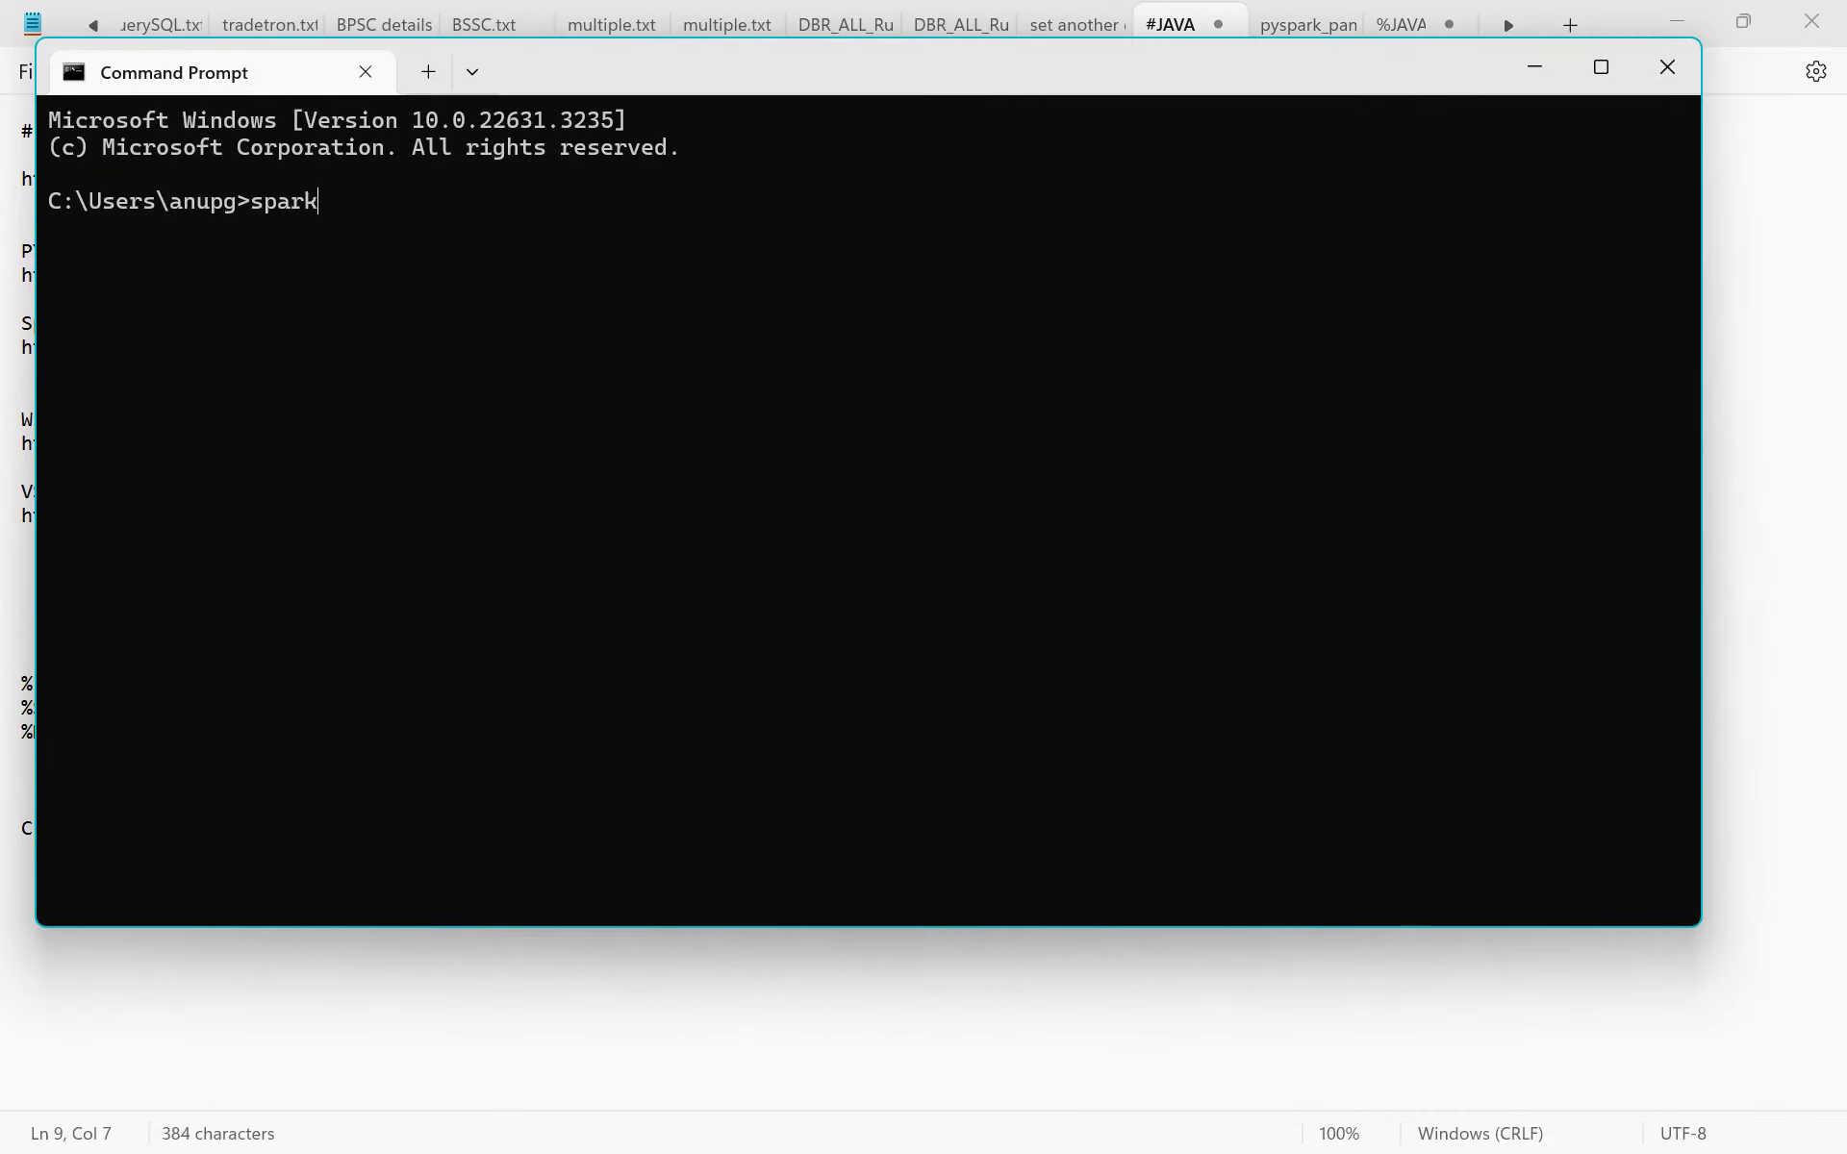
type("-shell")
key("Return")
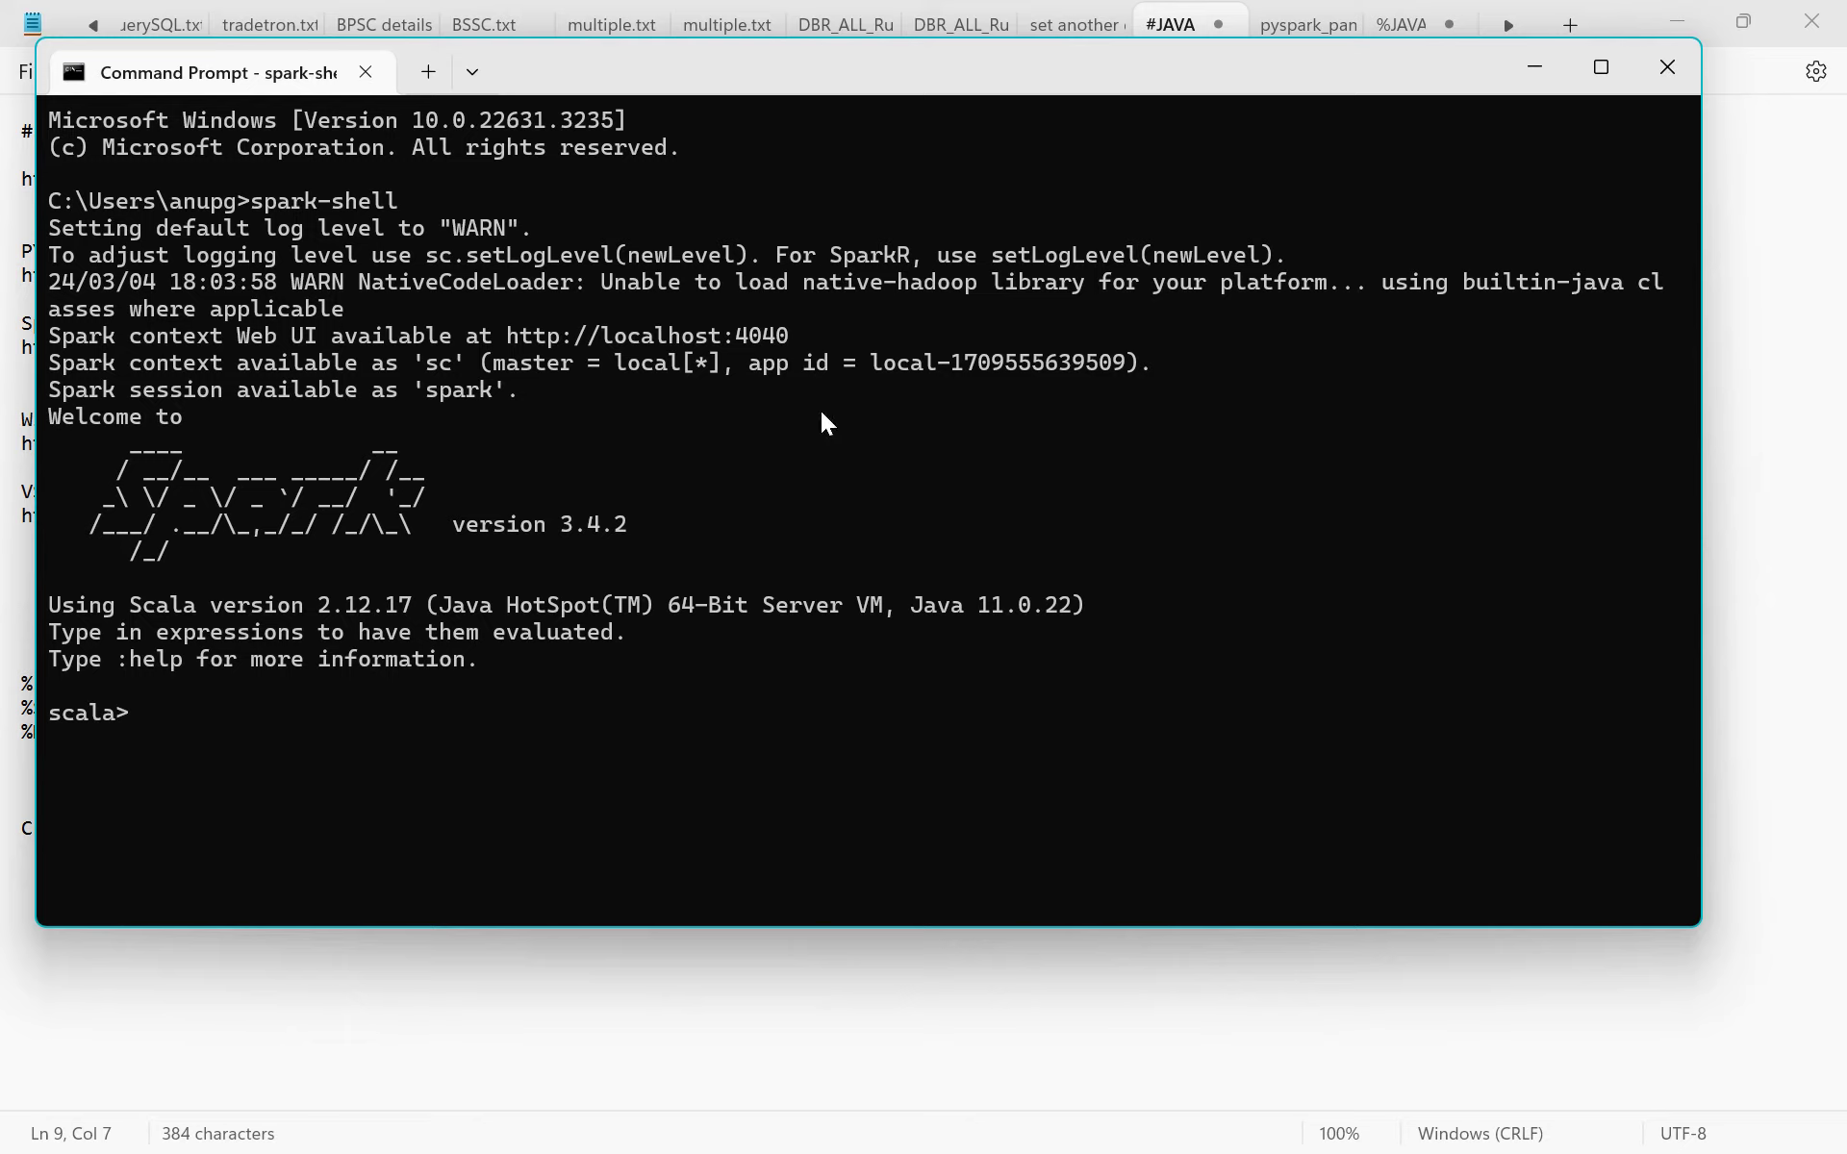
left_click_drag(499, 525, 630, 516)
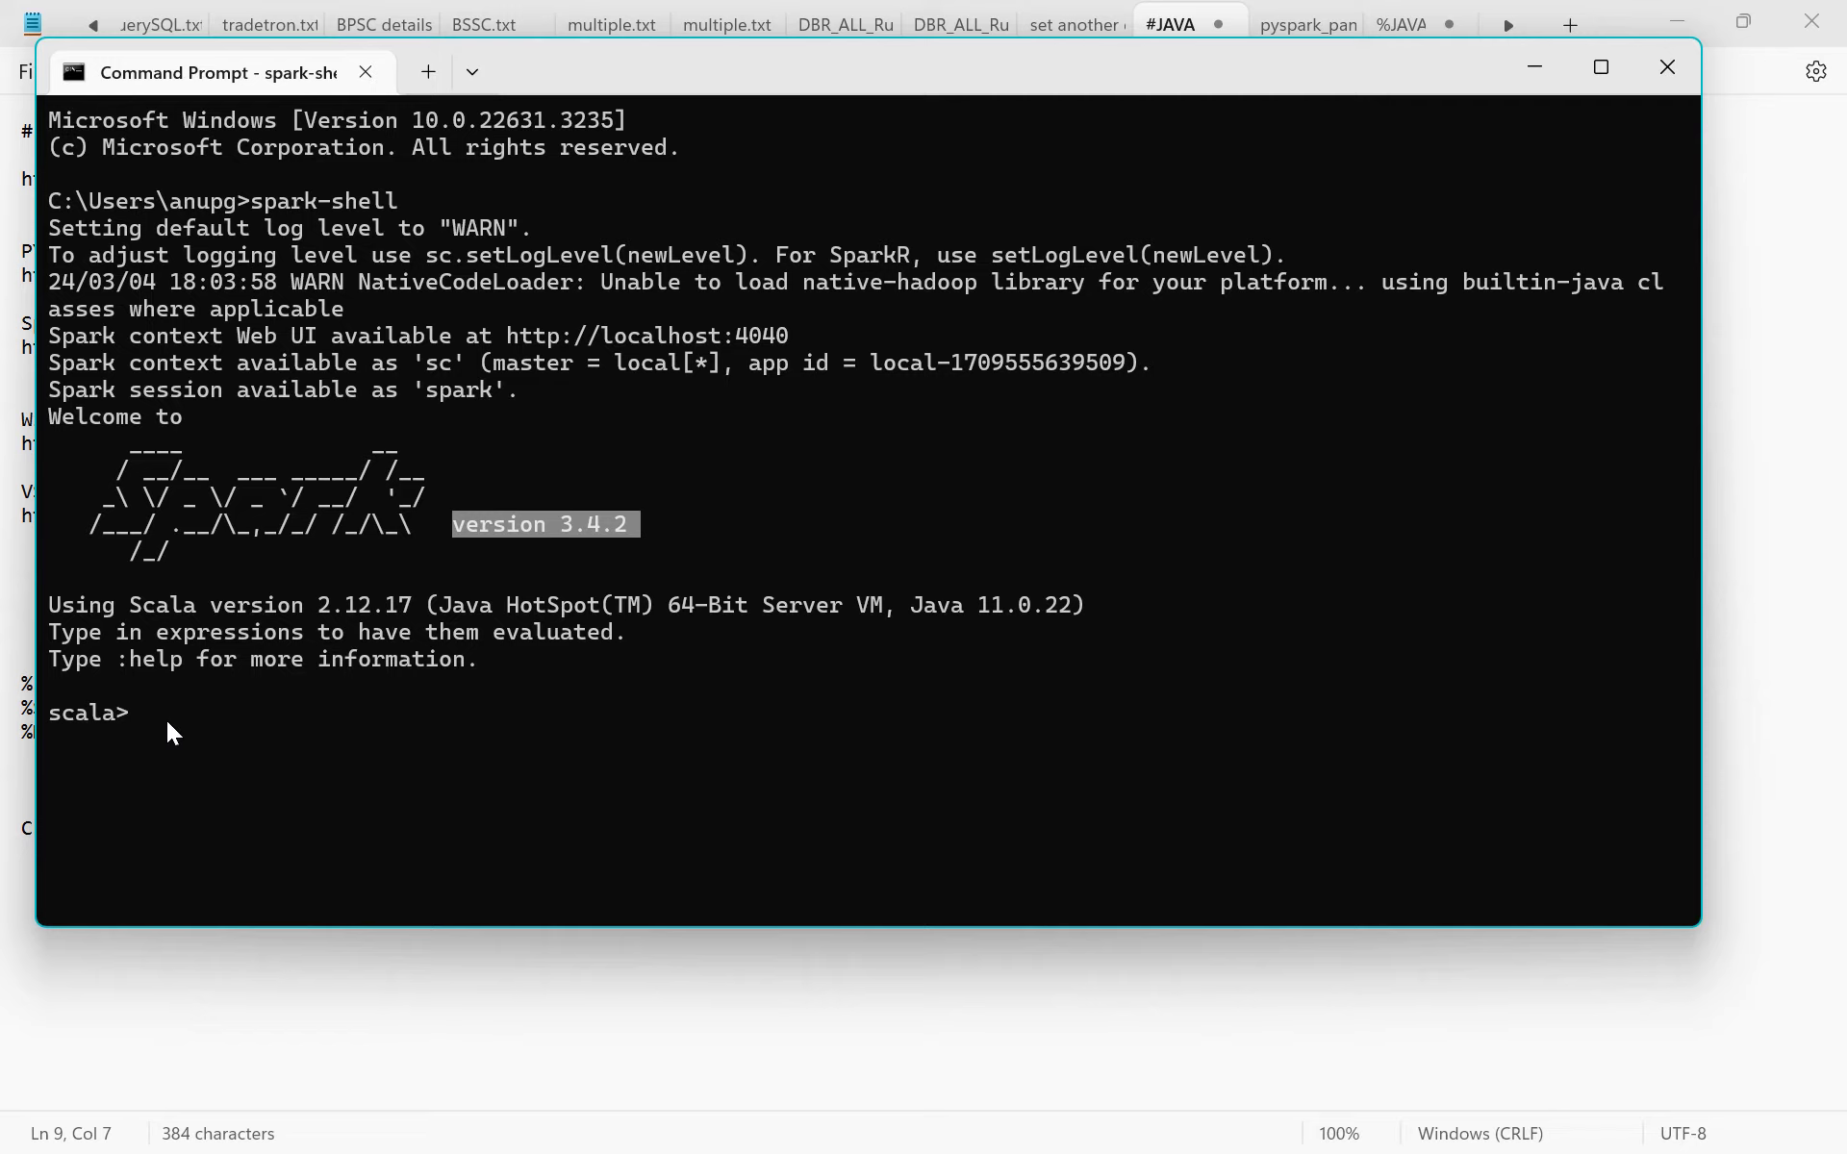
key("ctrl+c")
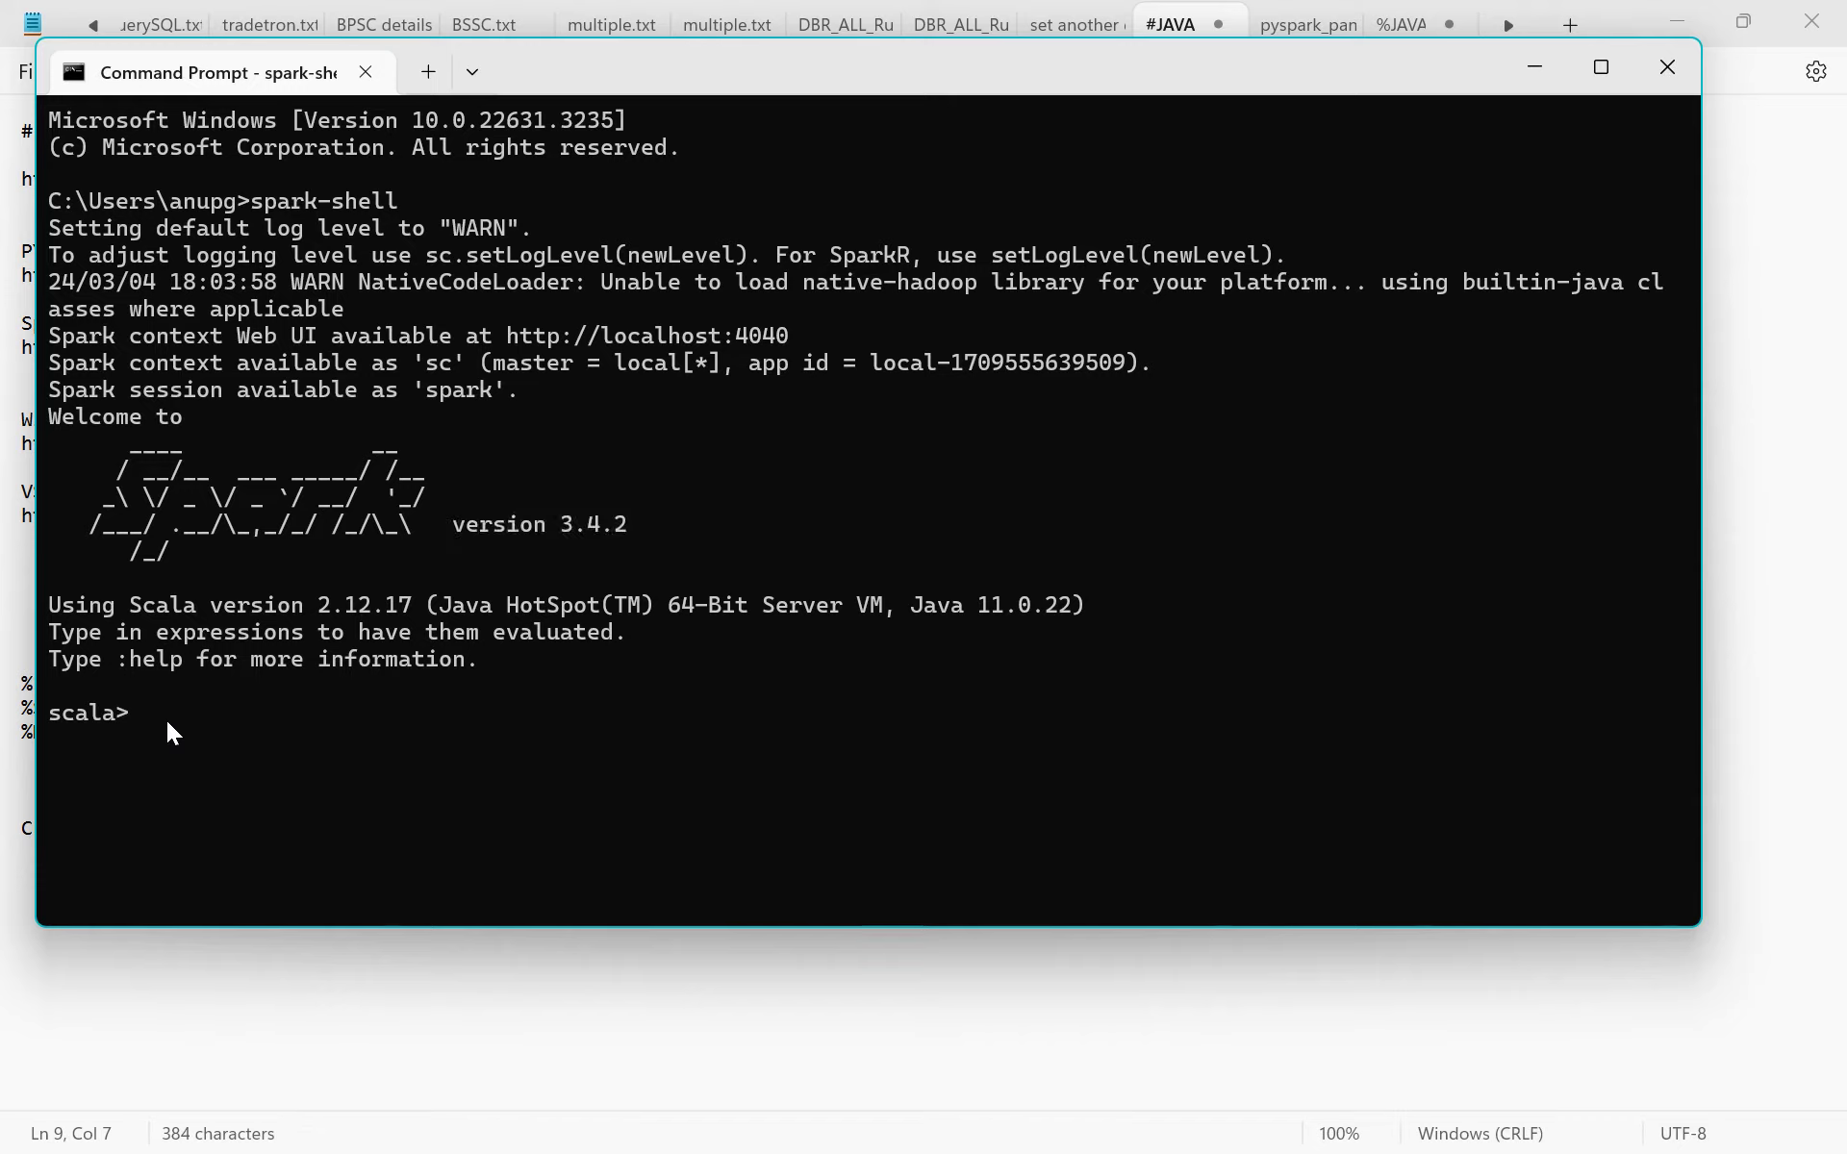
Close the running spark-shell session and open another Command Prompt through a Windows search for "cmd".
type("exit")
key("Return")
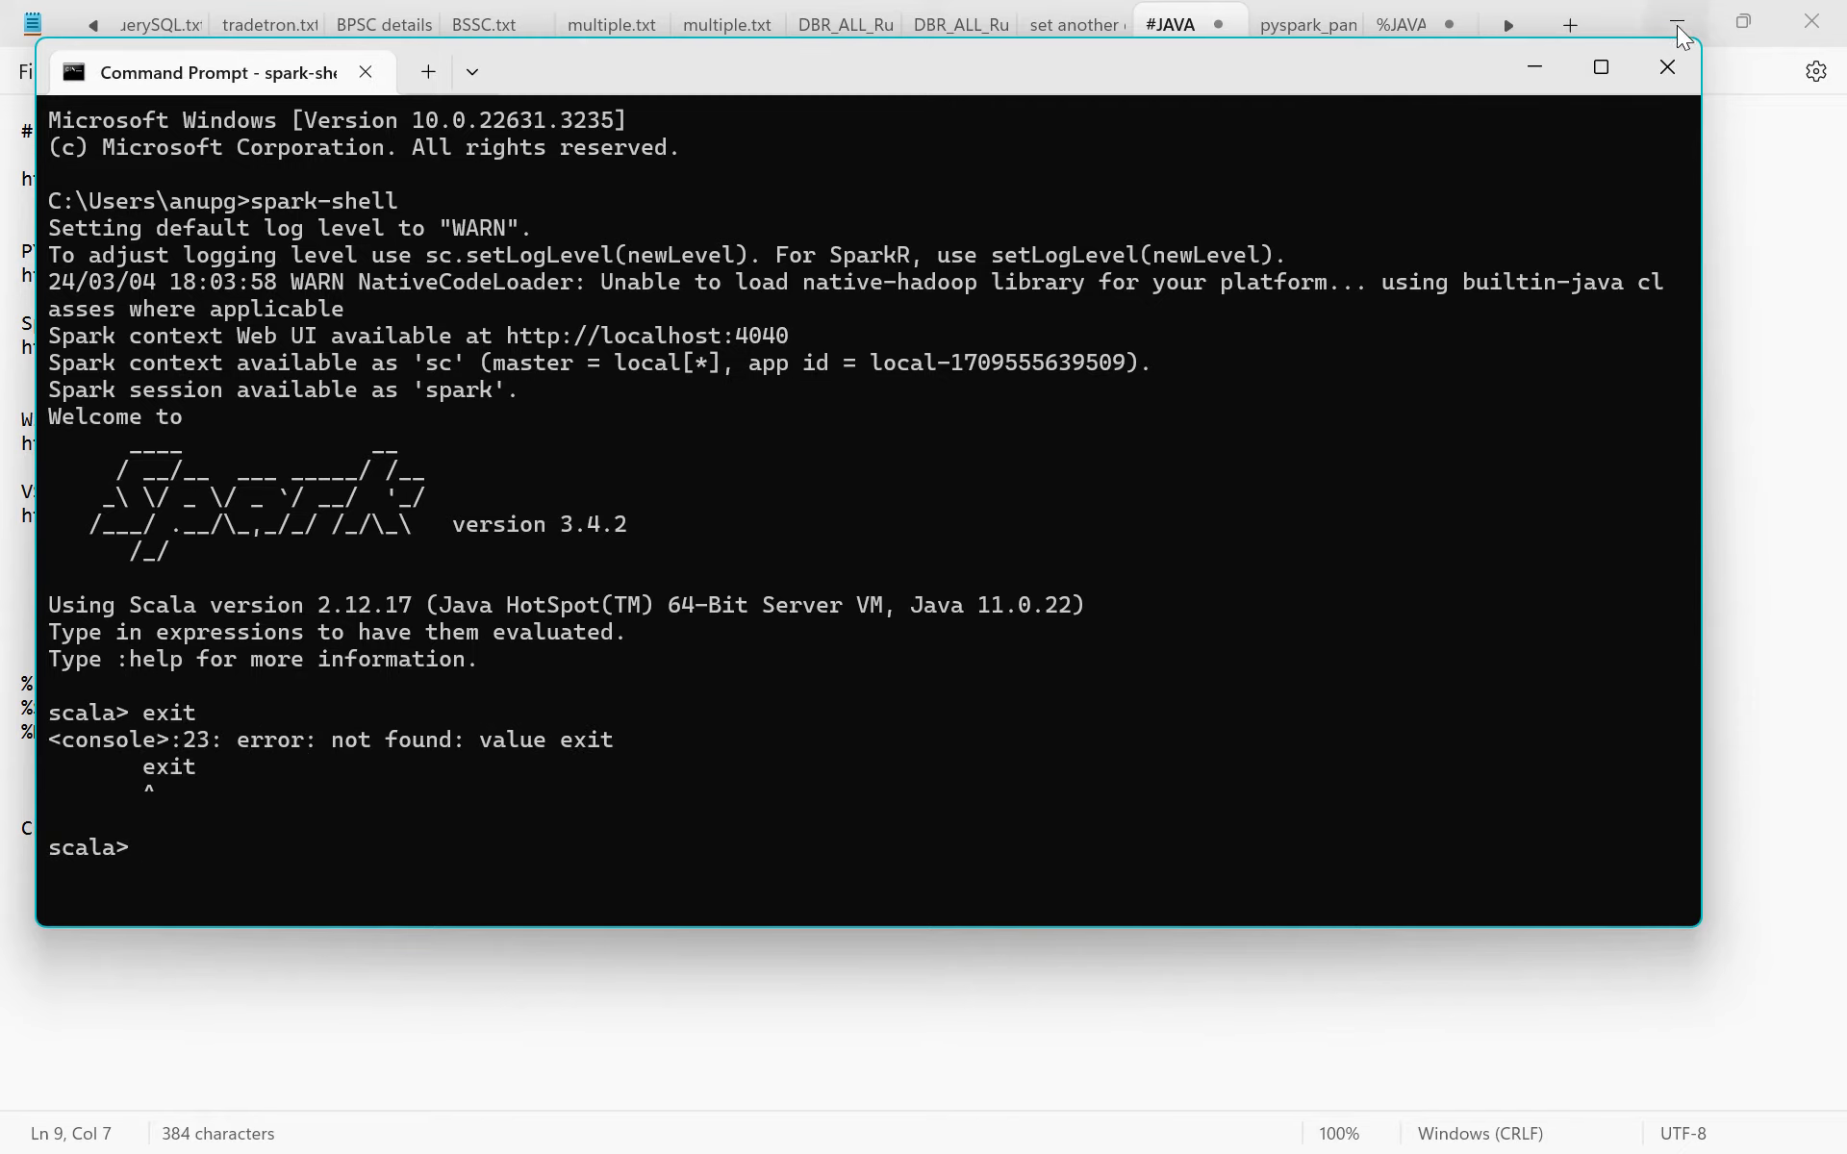
left_click(1681, 73)
left_click(43, 1116)
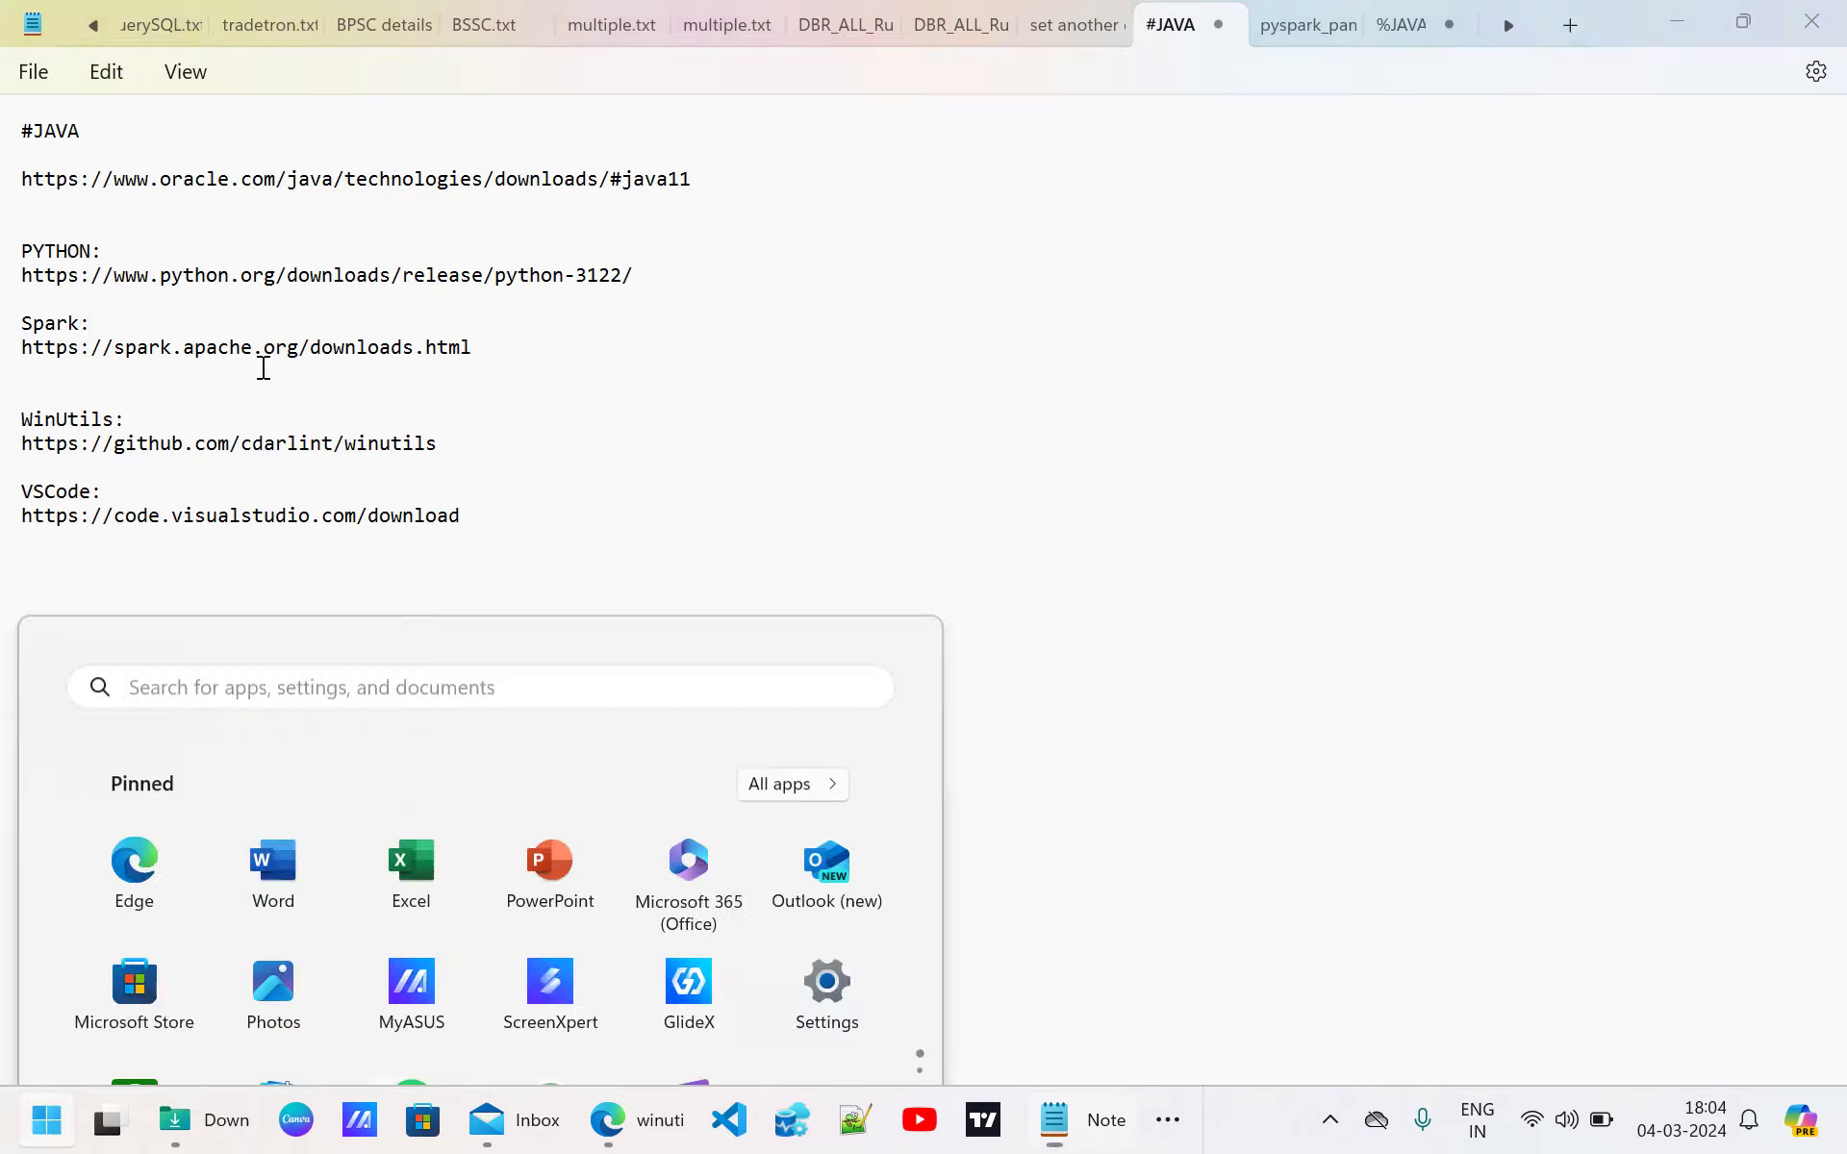
left_click(269, 96)
type("cmd")
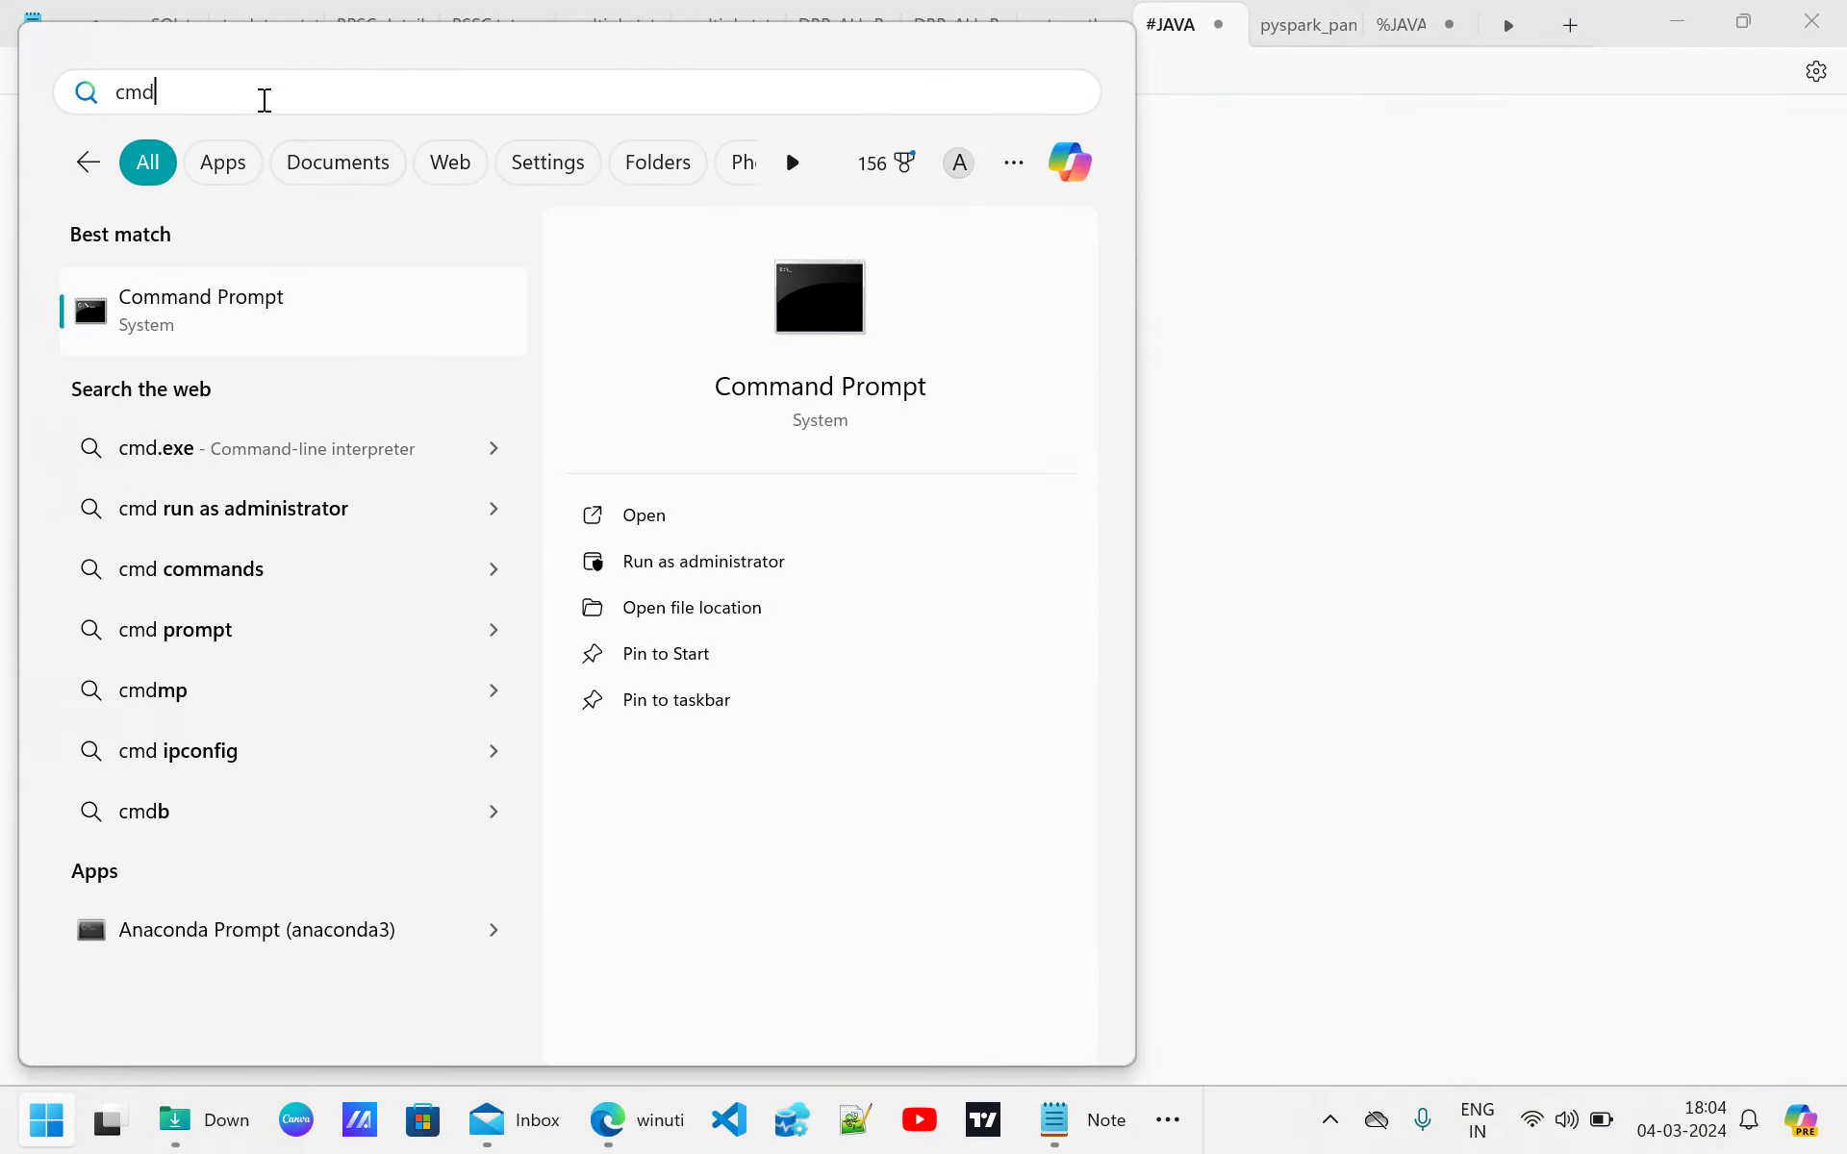
left_click(262, 304)
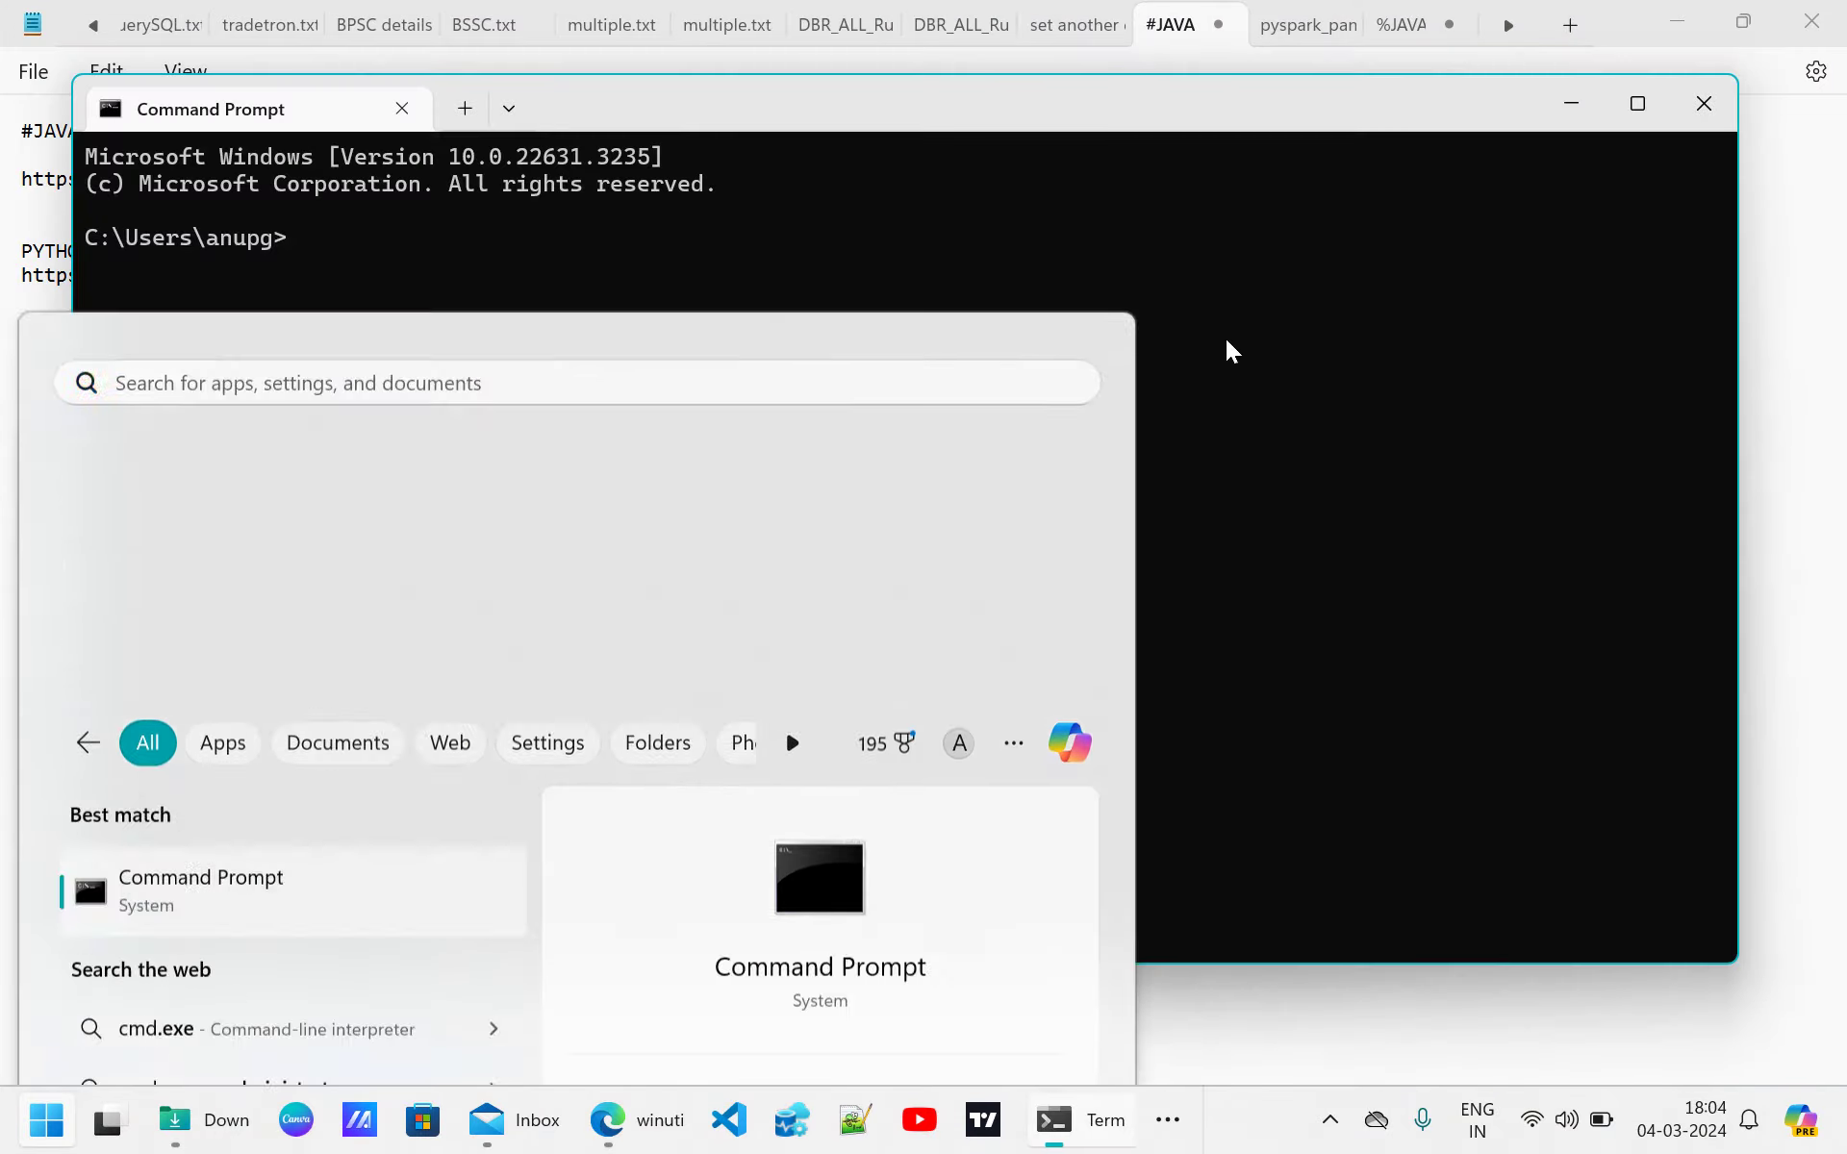
Start the pyspark shell and evaluate 3+4 at its Python prompt as a test.
type("pyspark")
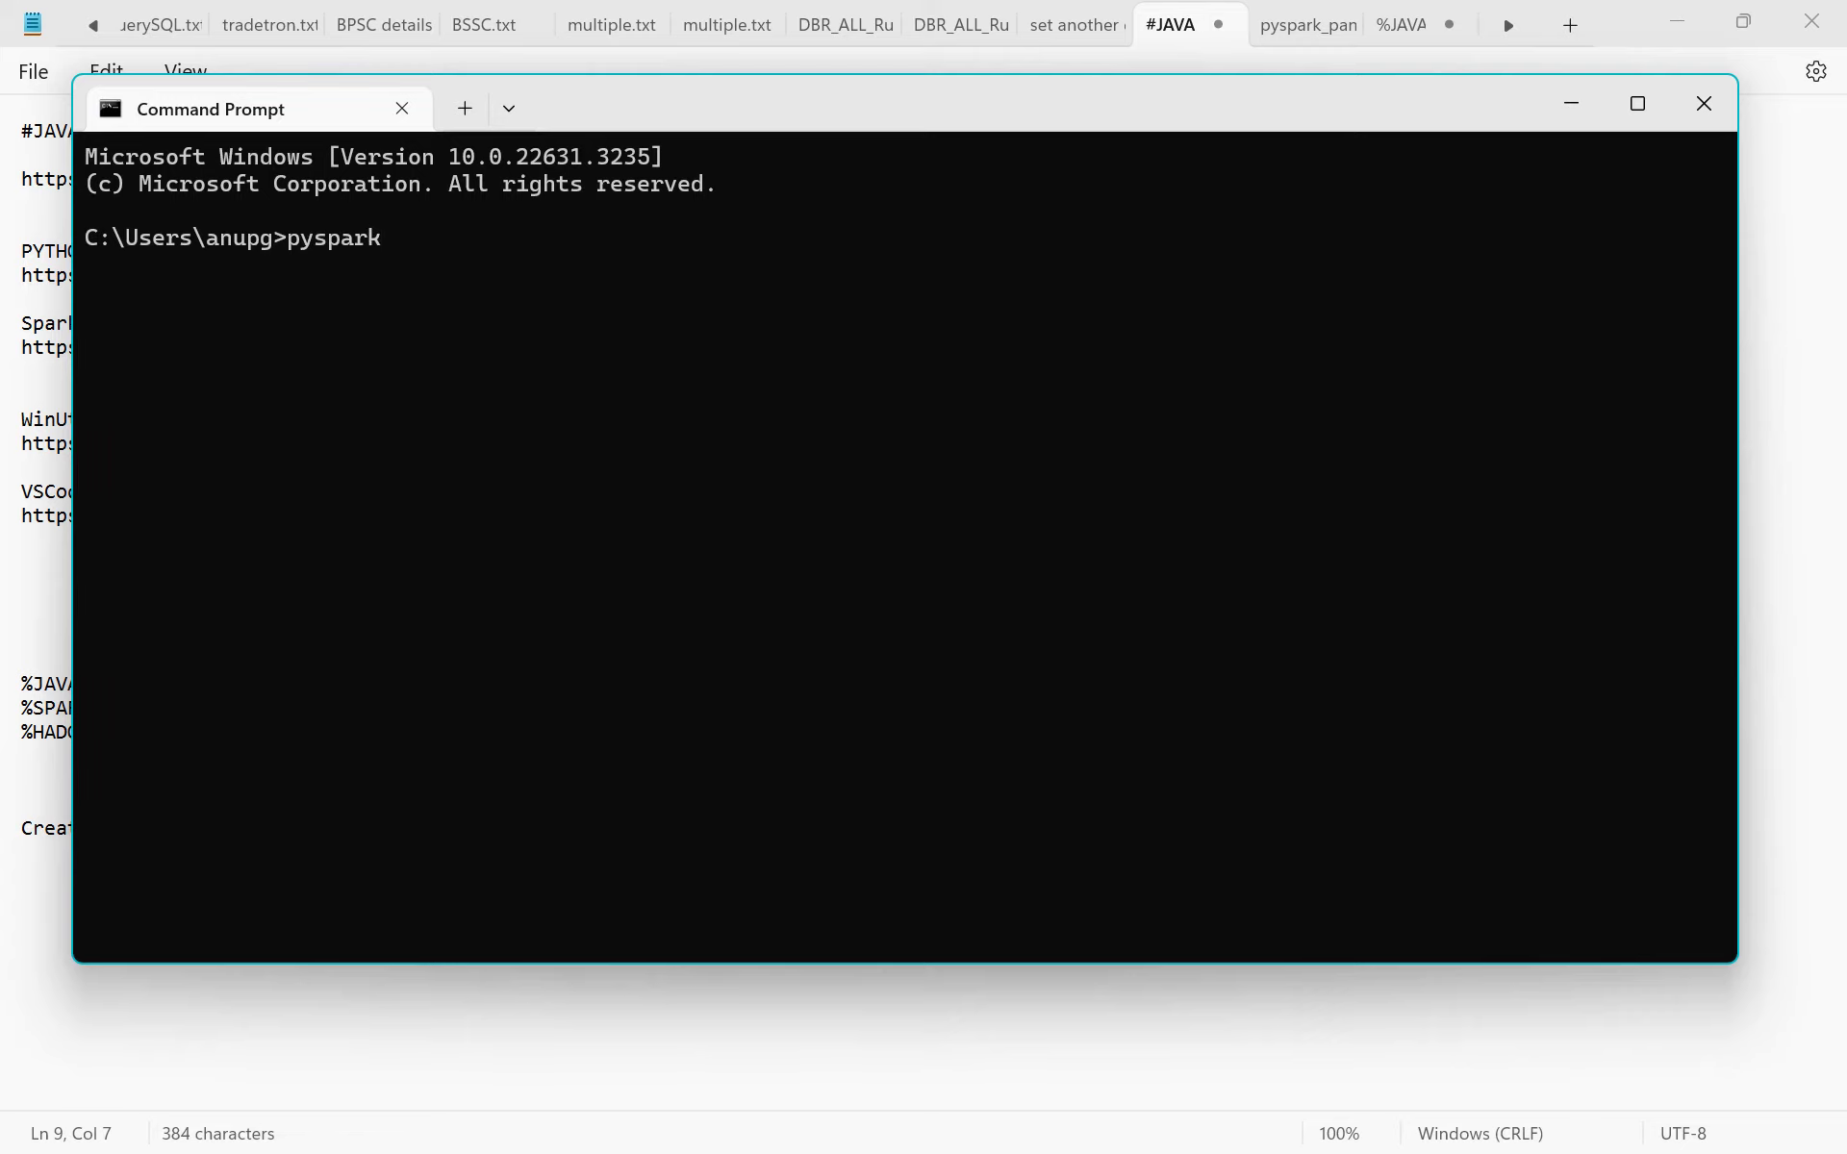
key("Return")
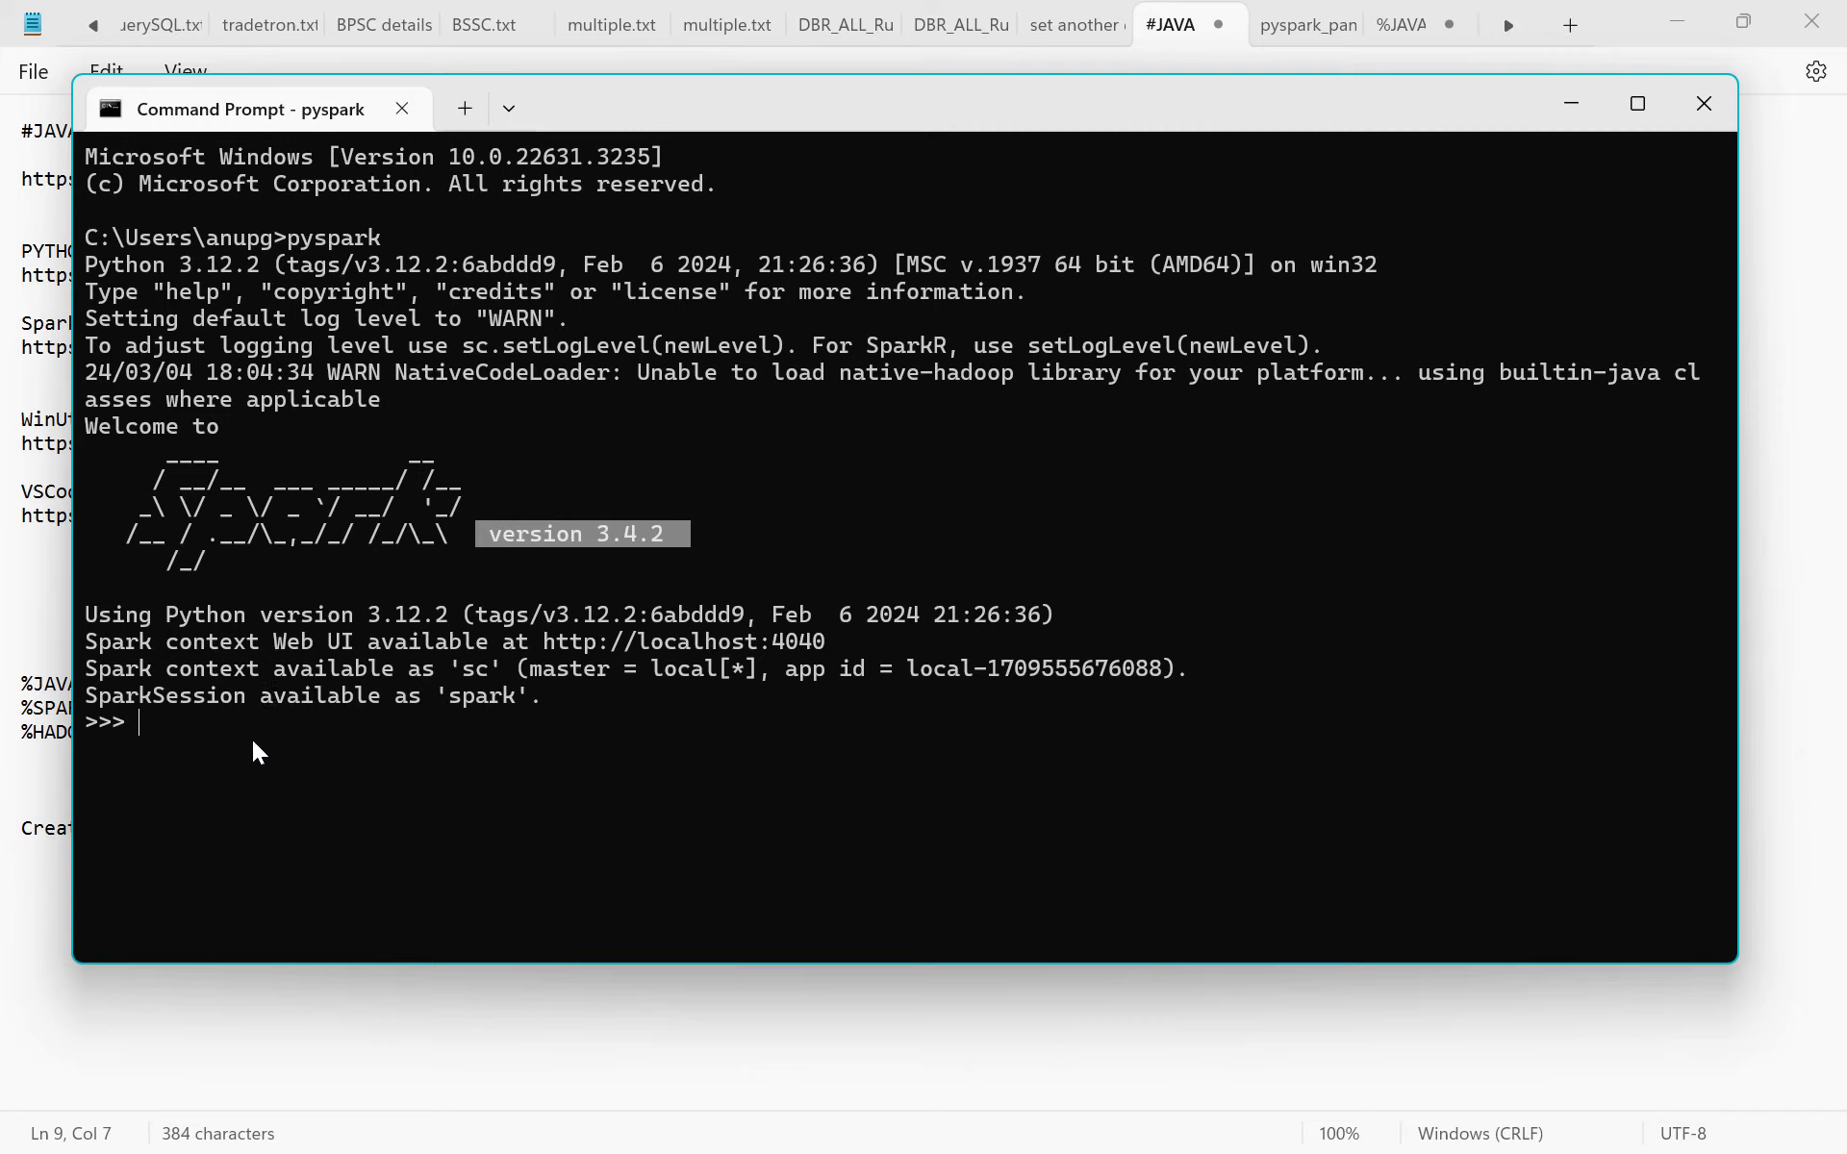
type("3+4")
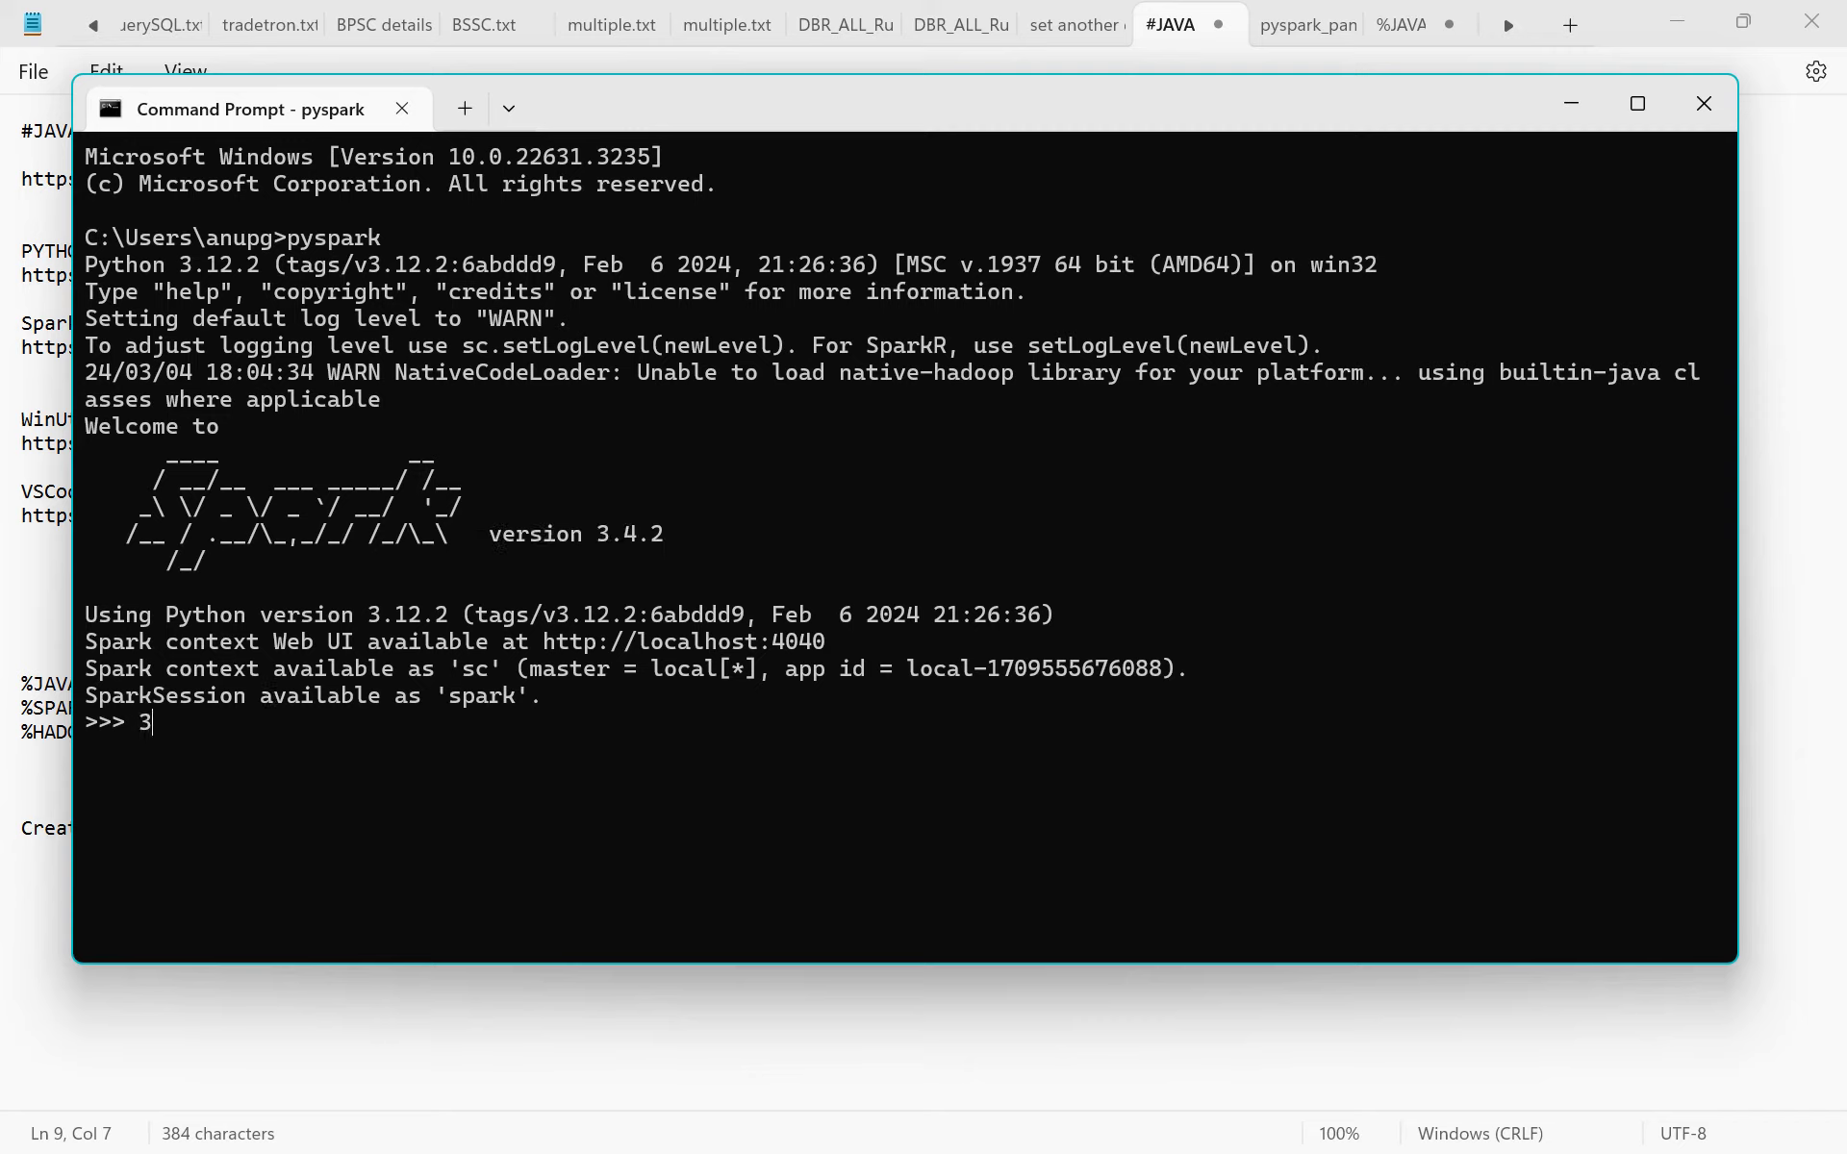
key("Return")
Copy the VSCode download URL from the notes in Notepad and open it in a new Edge browser tab.
left_click(1157, 1140)
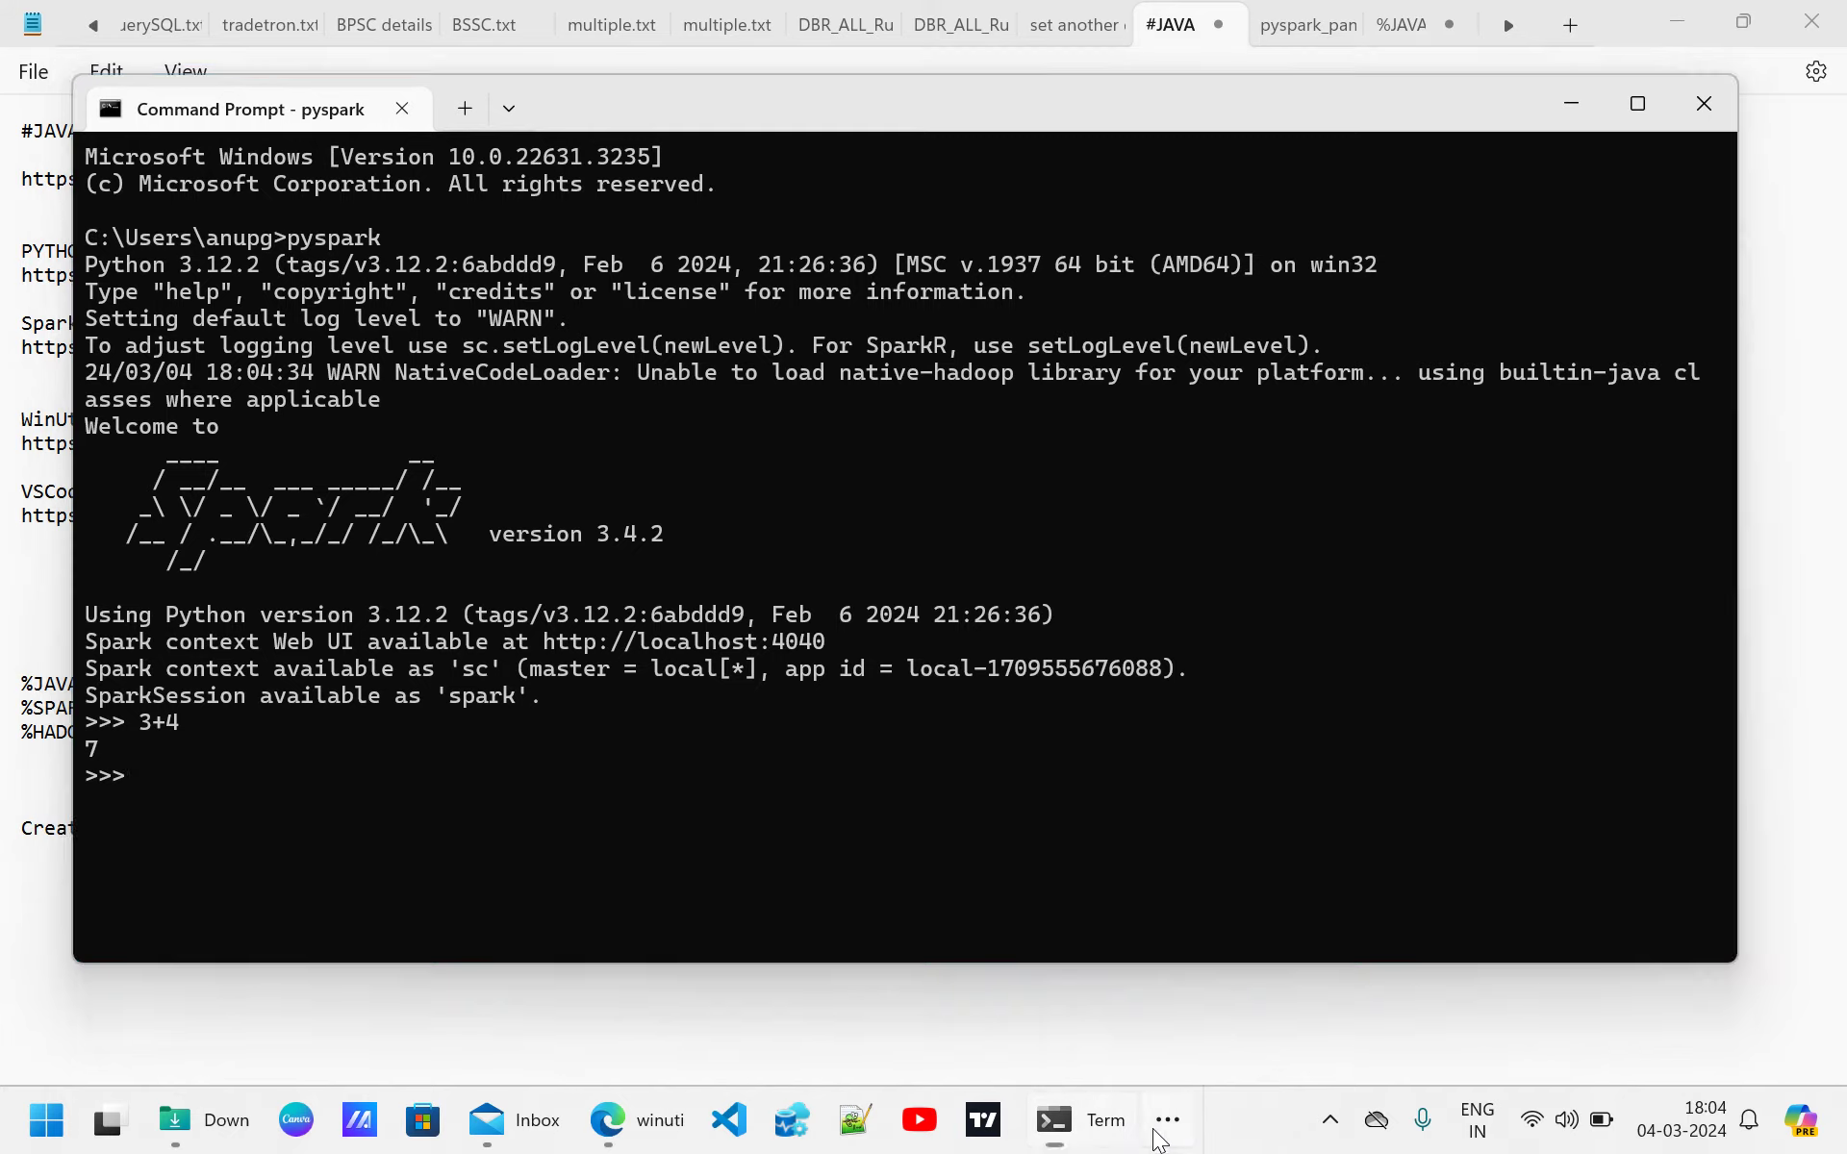
left_click(1123, 1042)
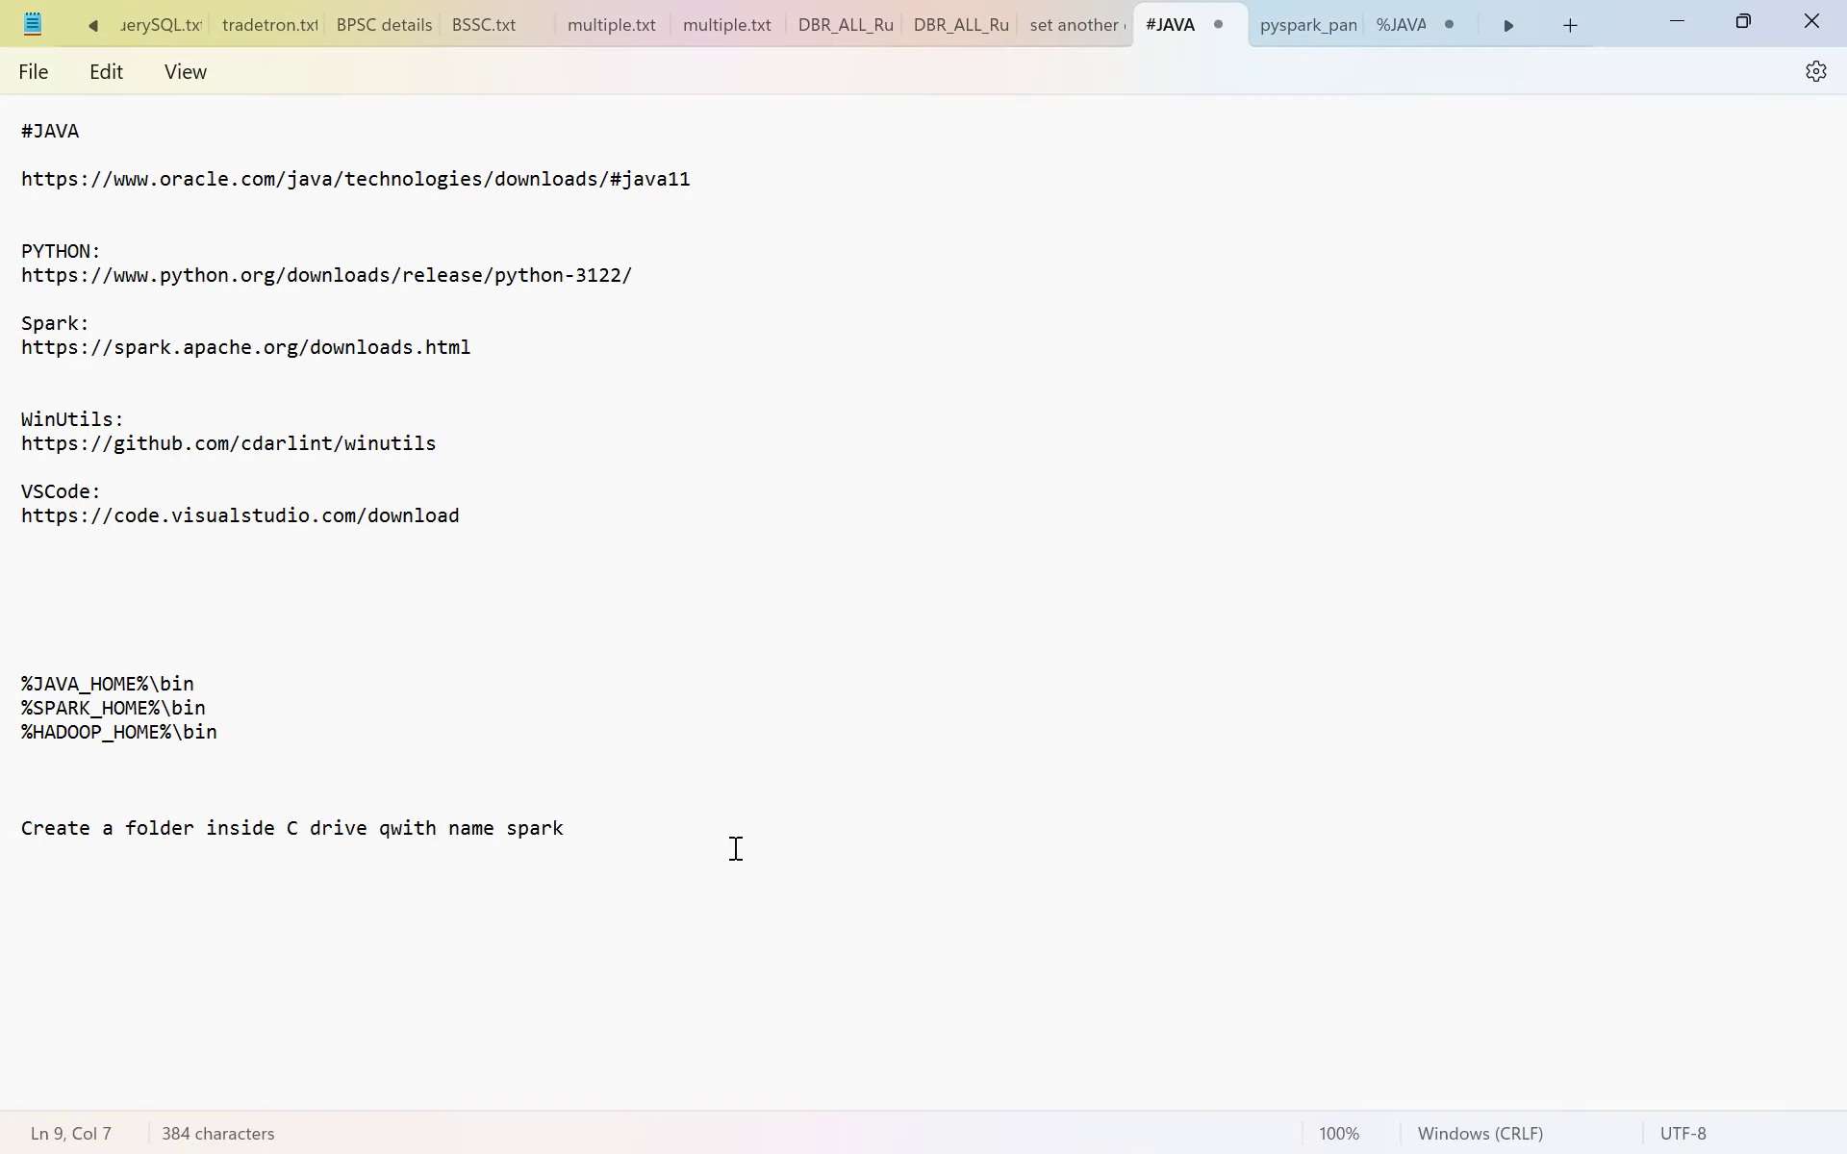
left_click_drag(501, 516, 5, 534)
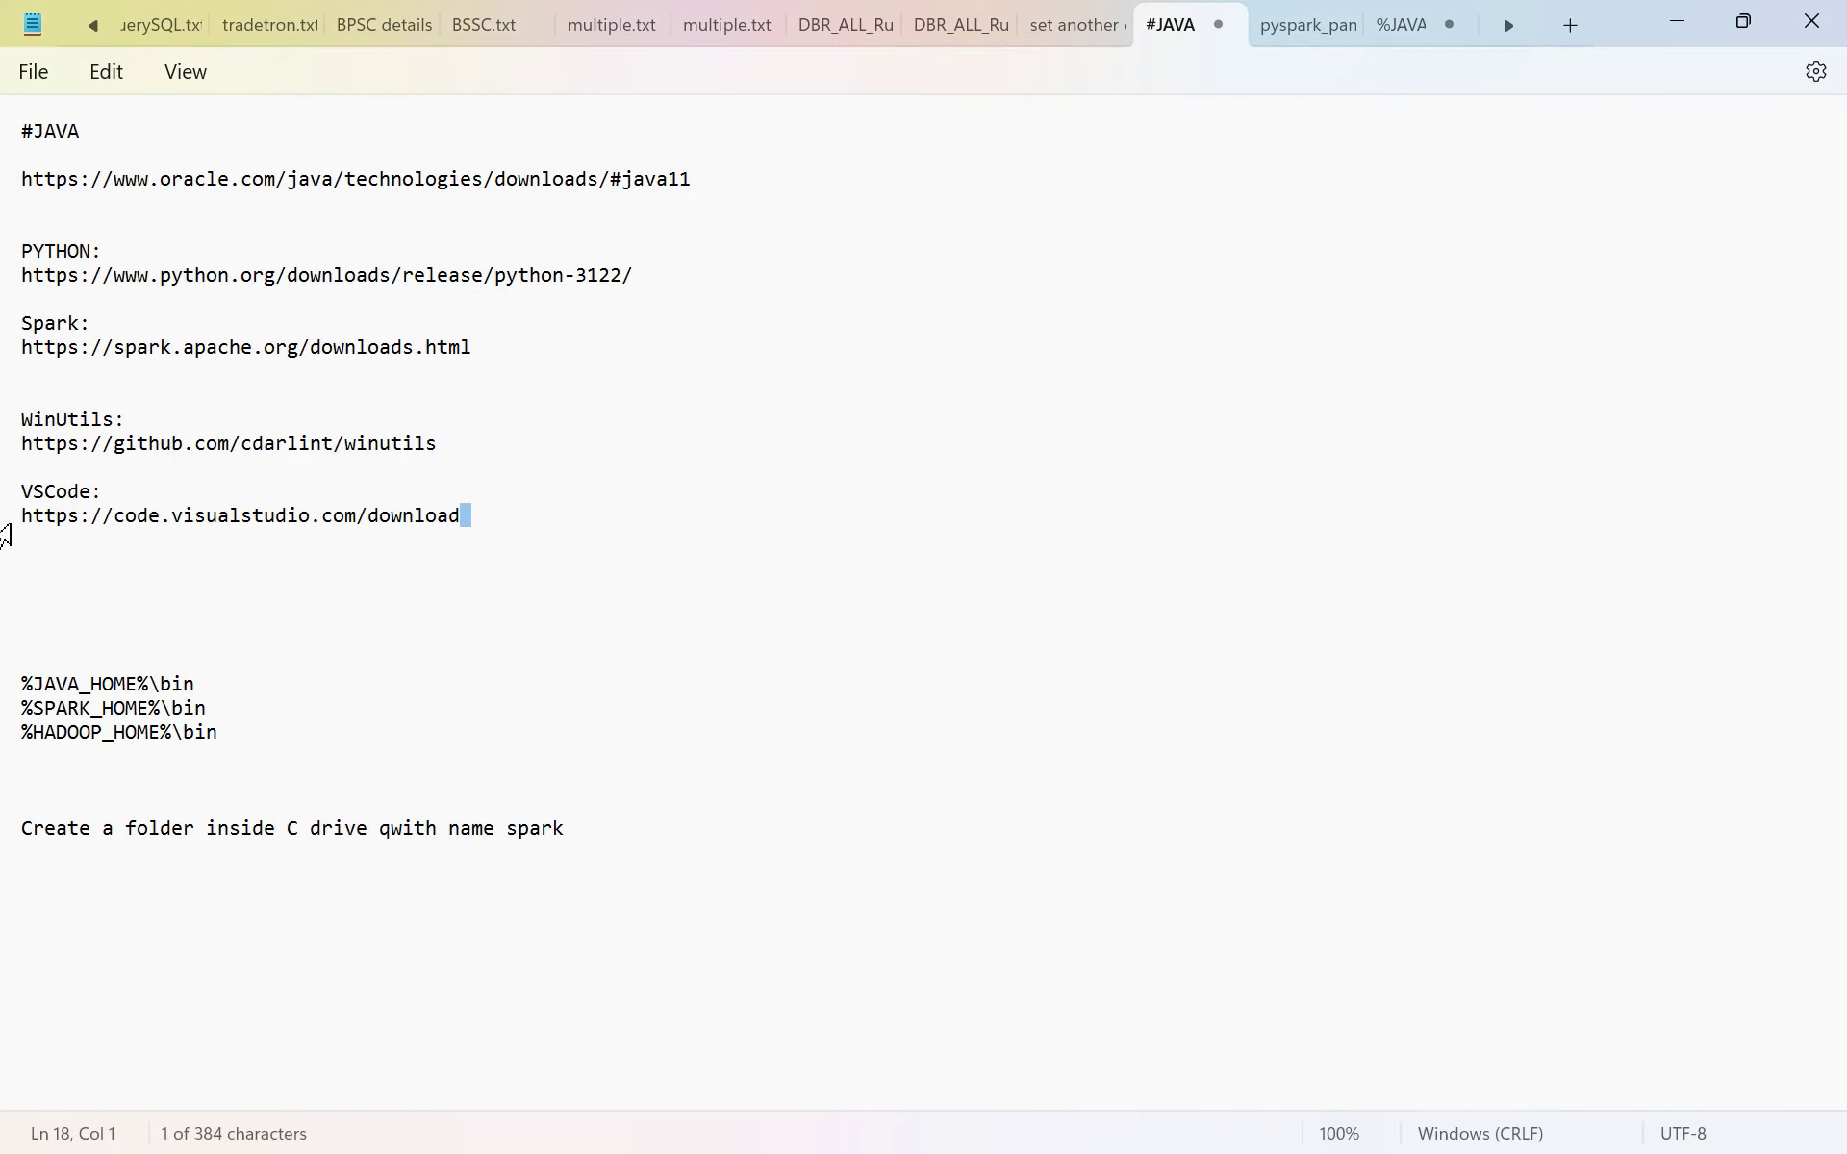
triple_click(57, 517)
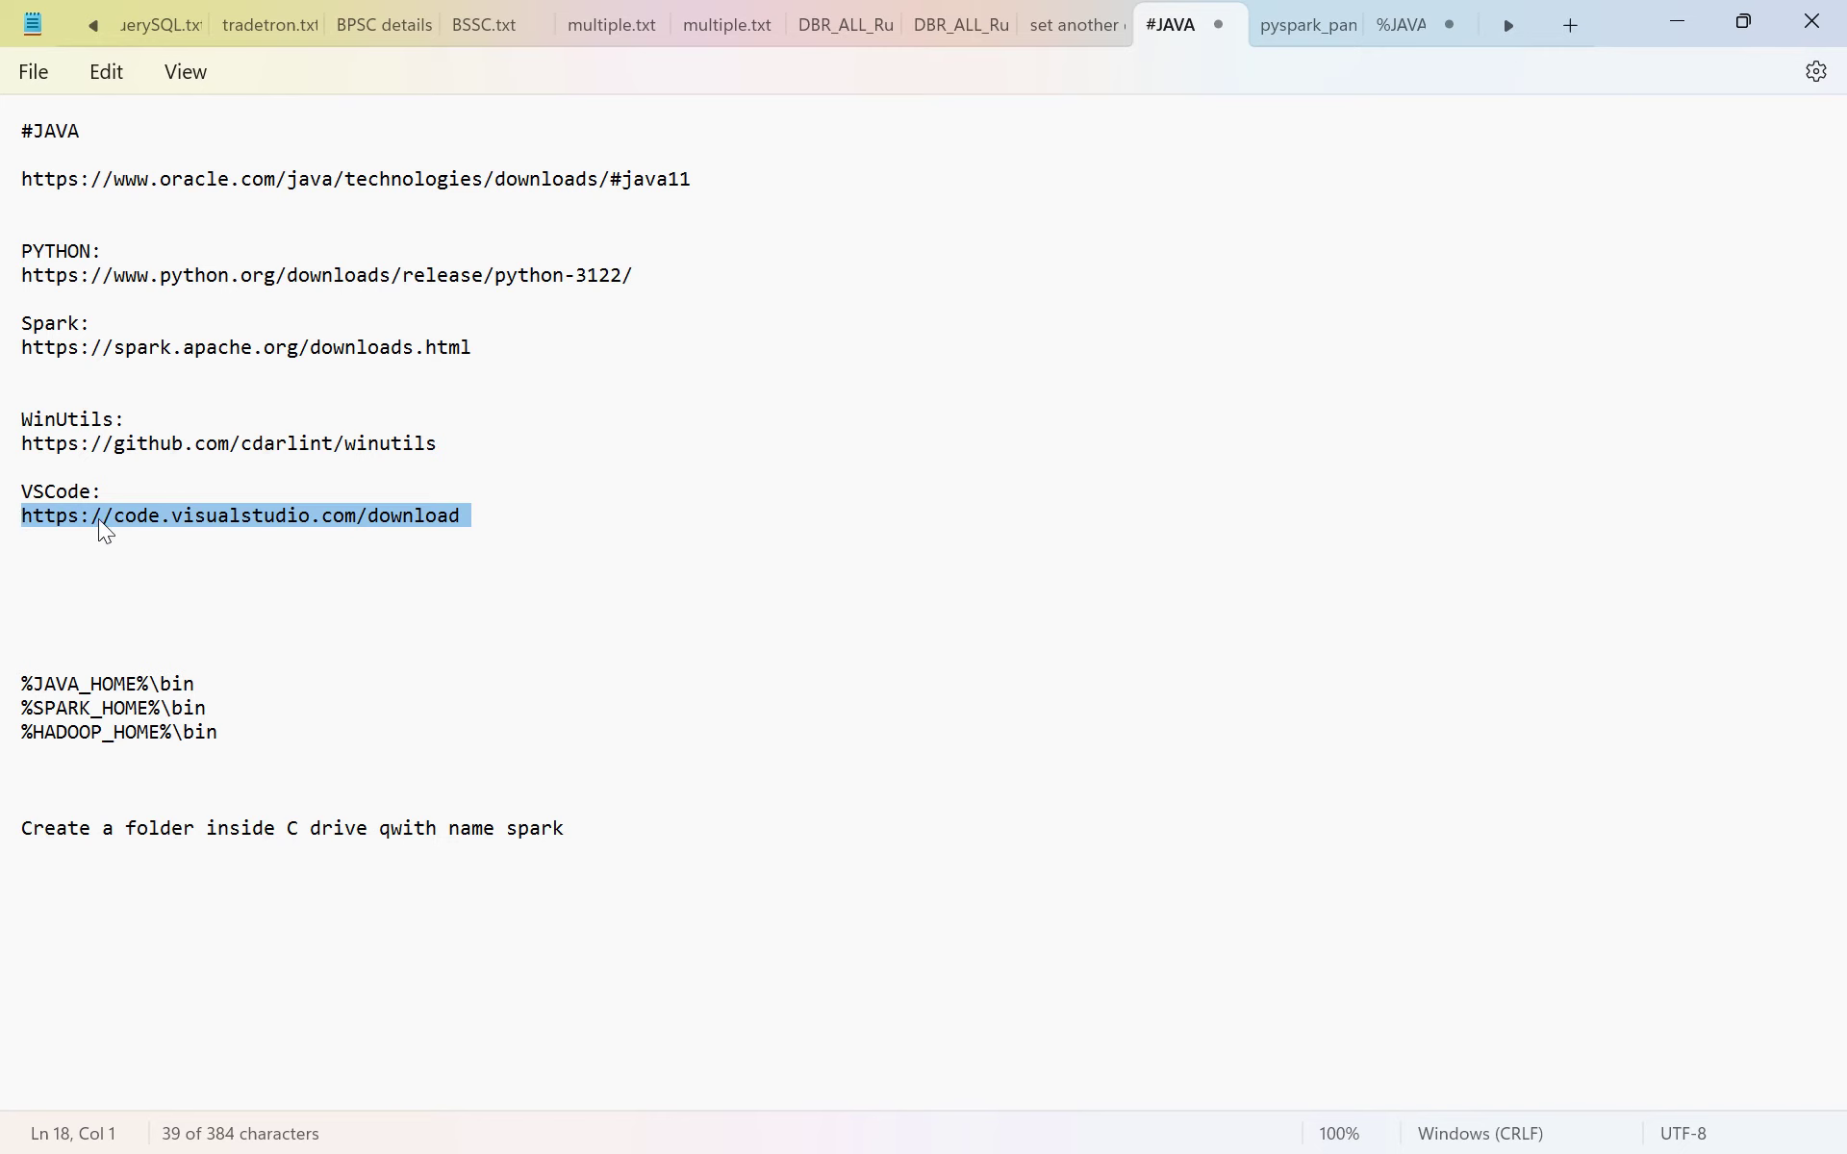
left_click(607, 1129)
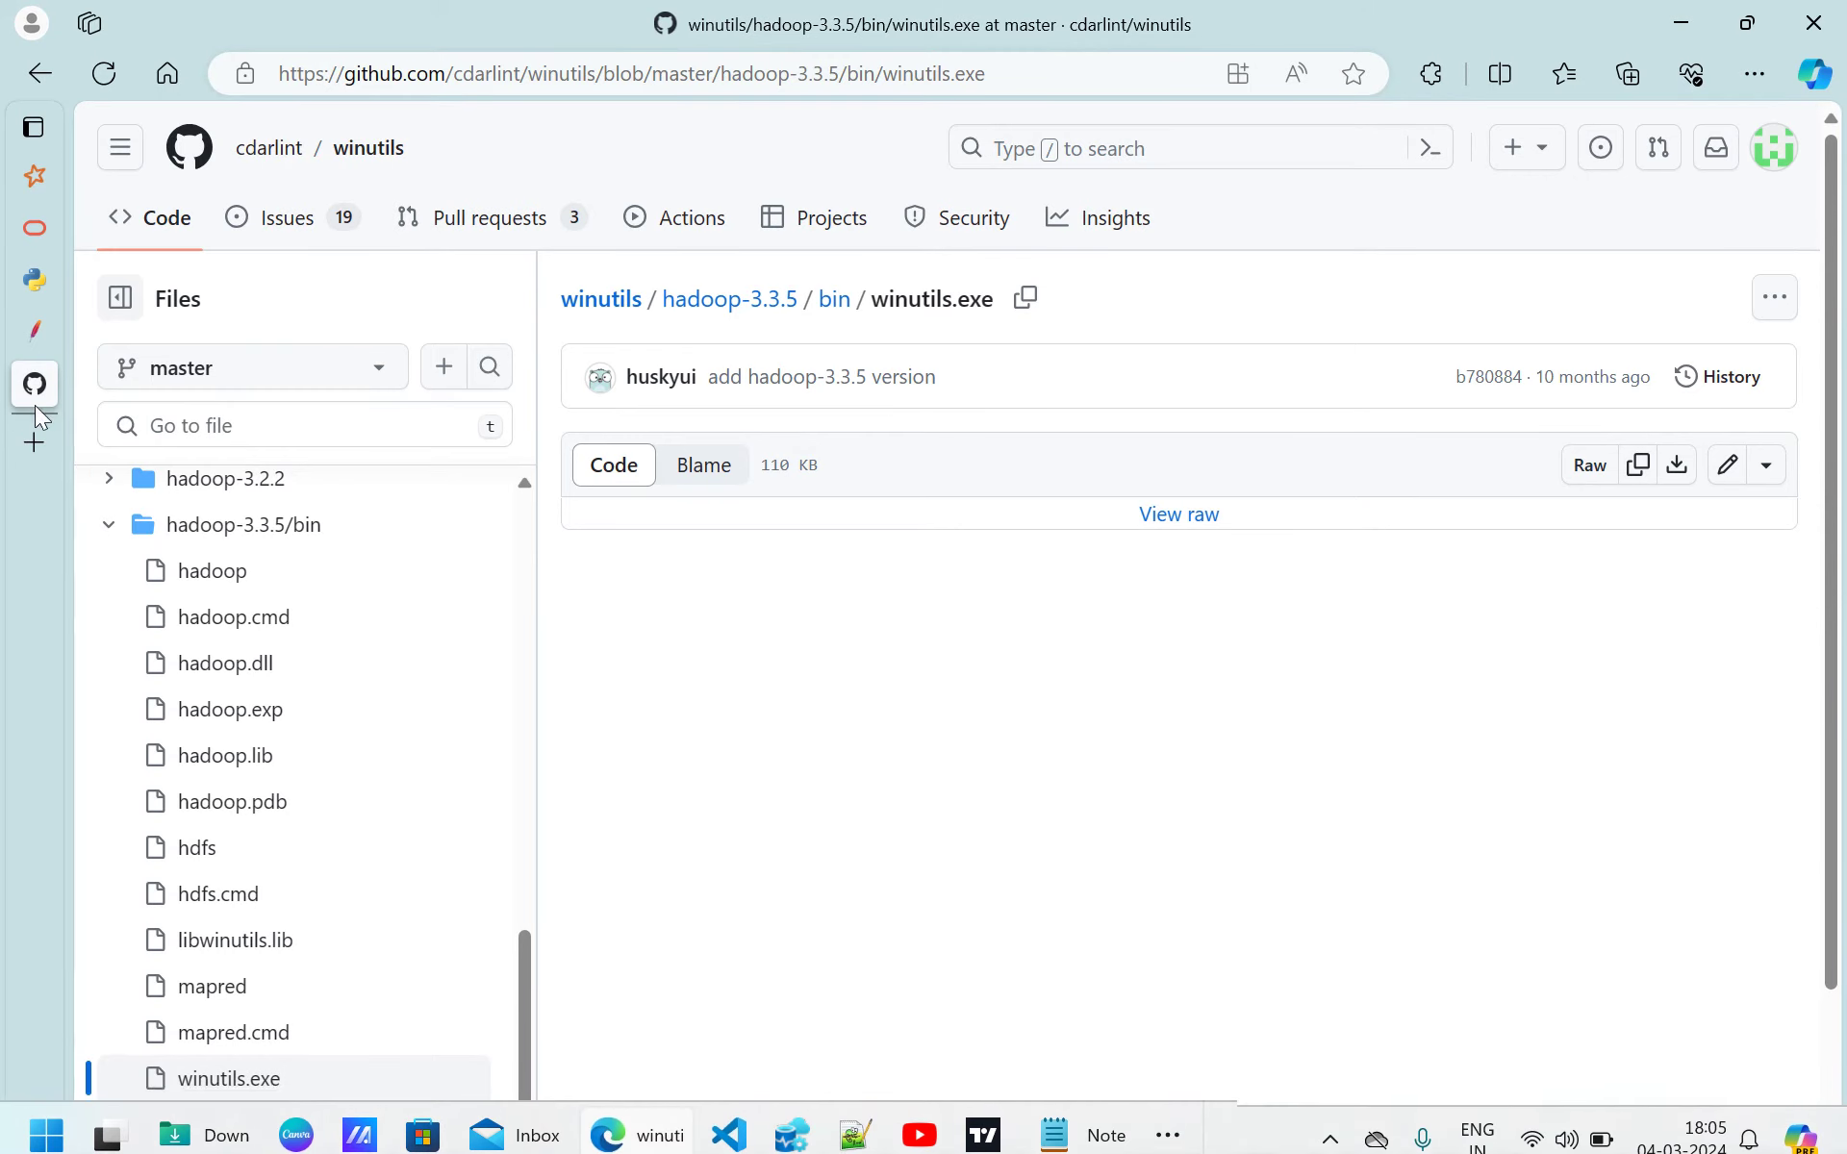
left_click(36, 440)
key("ctrl+v")
key("Return")
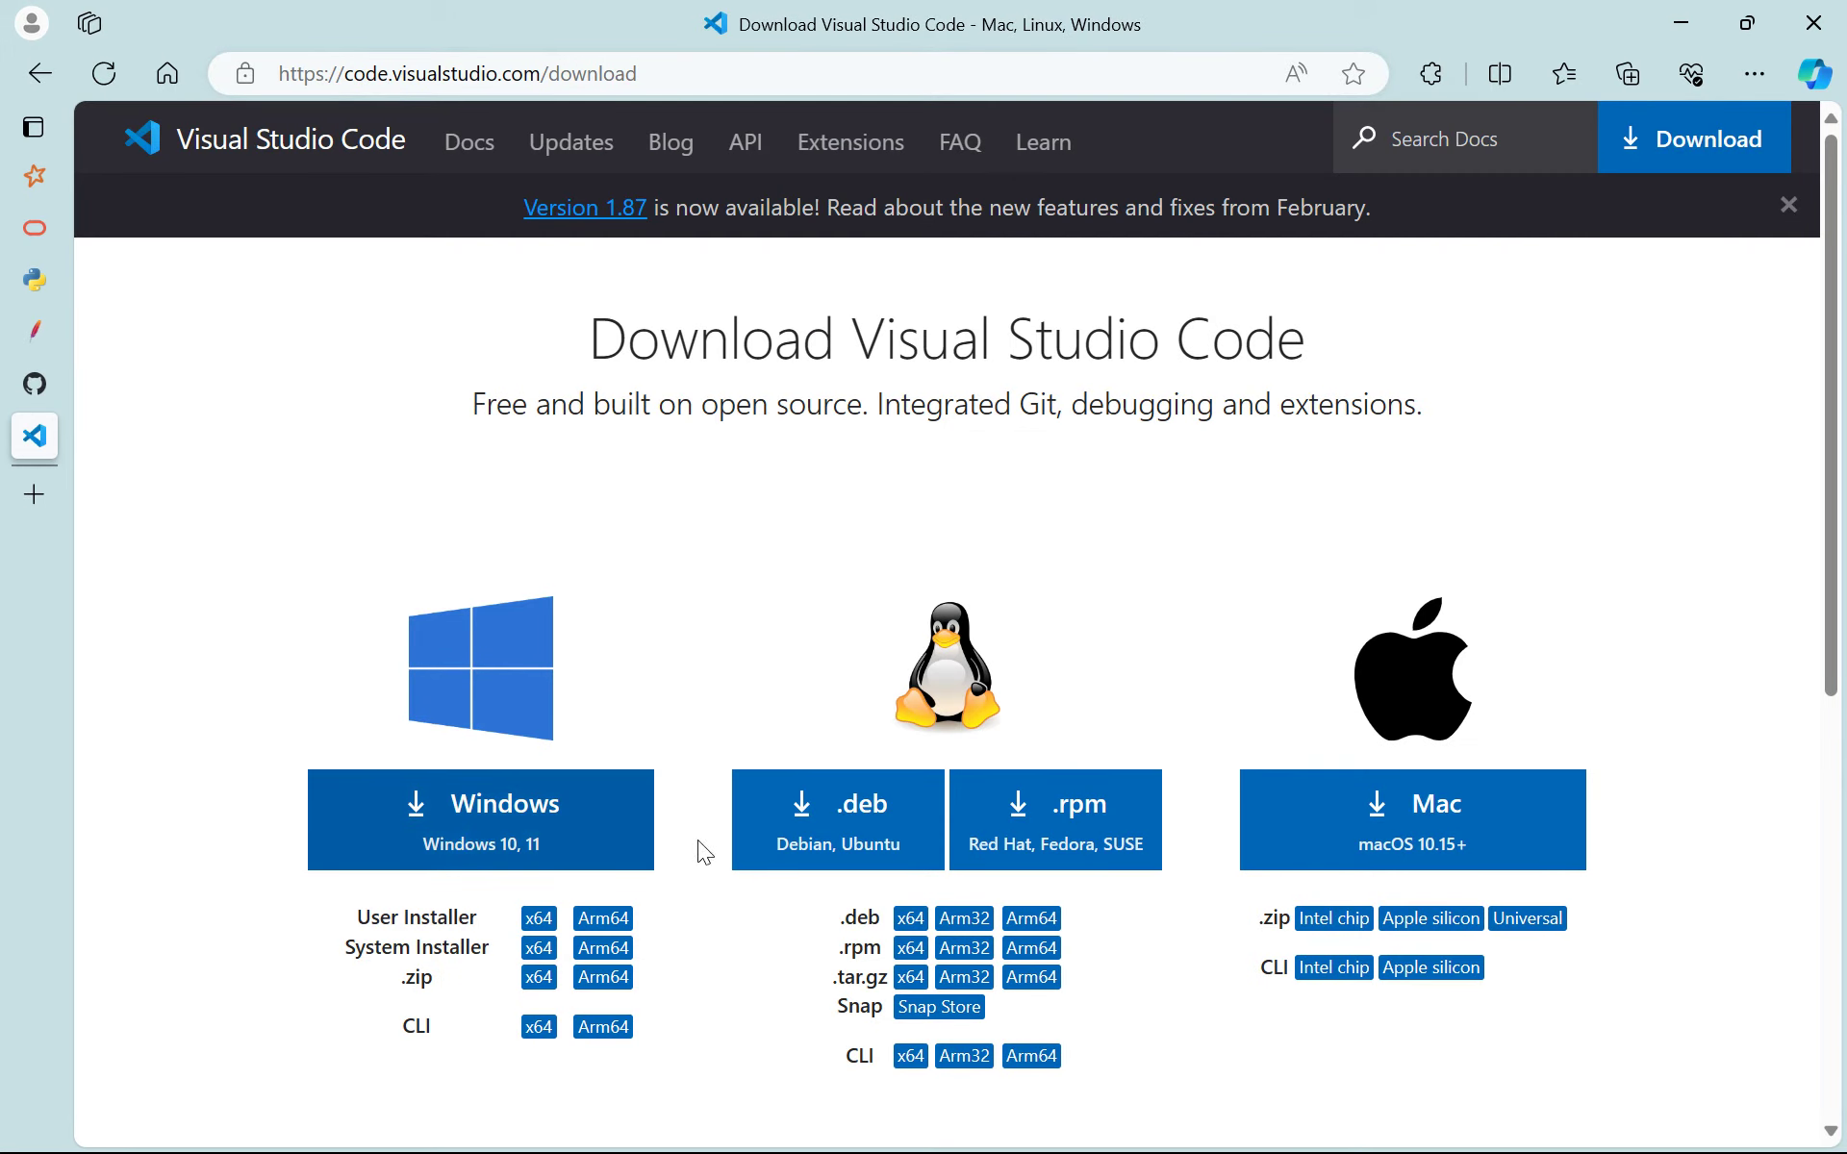
scroll(700, 926, "down", 4)
scroll(700, 933, "up", 5)
mouse_move(816, 1119)
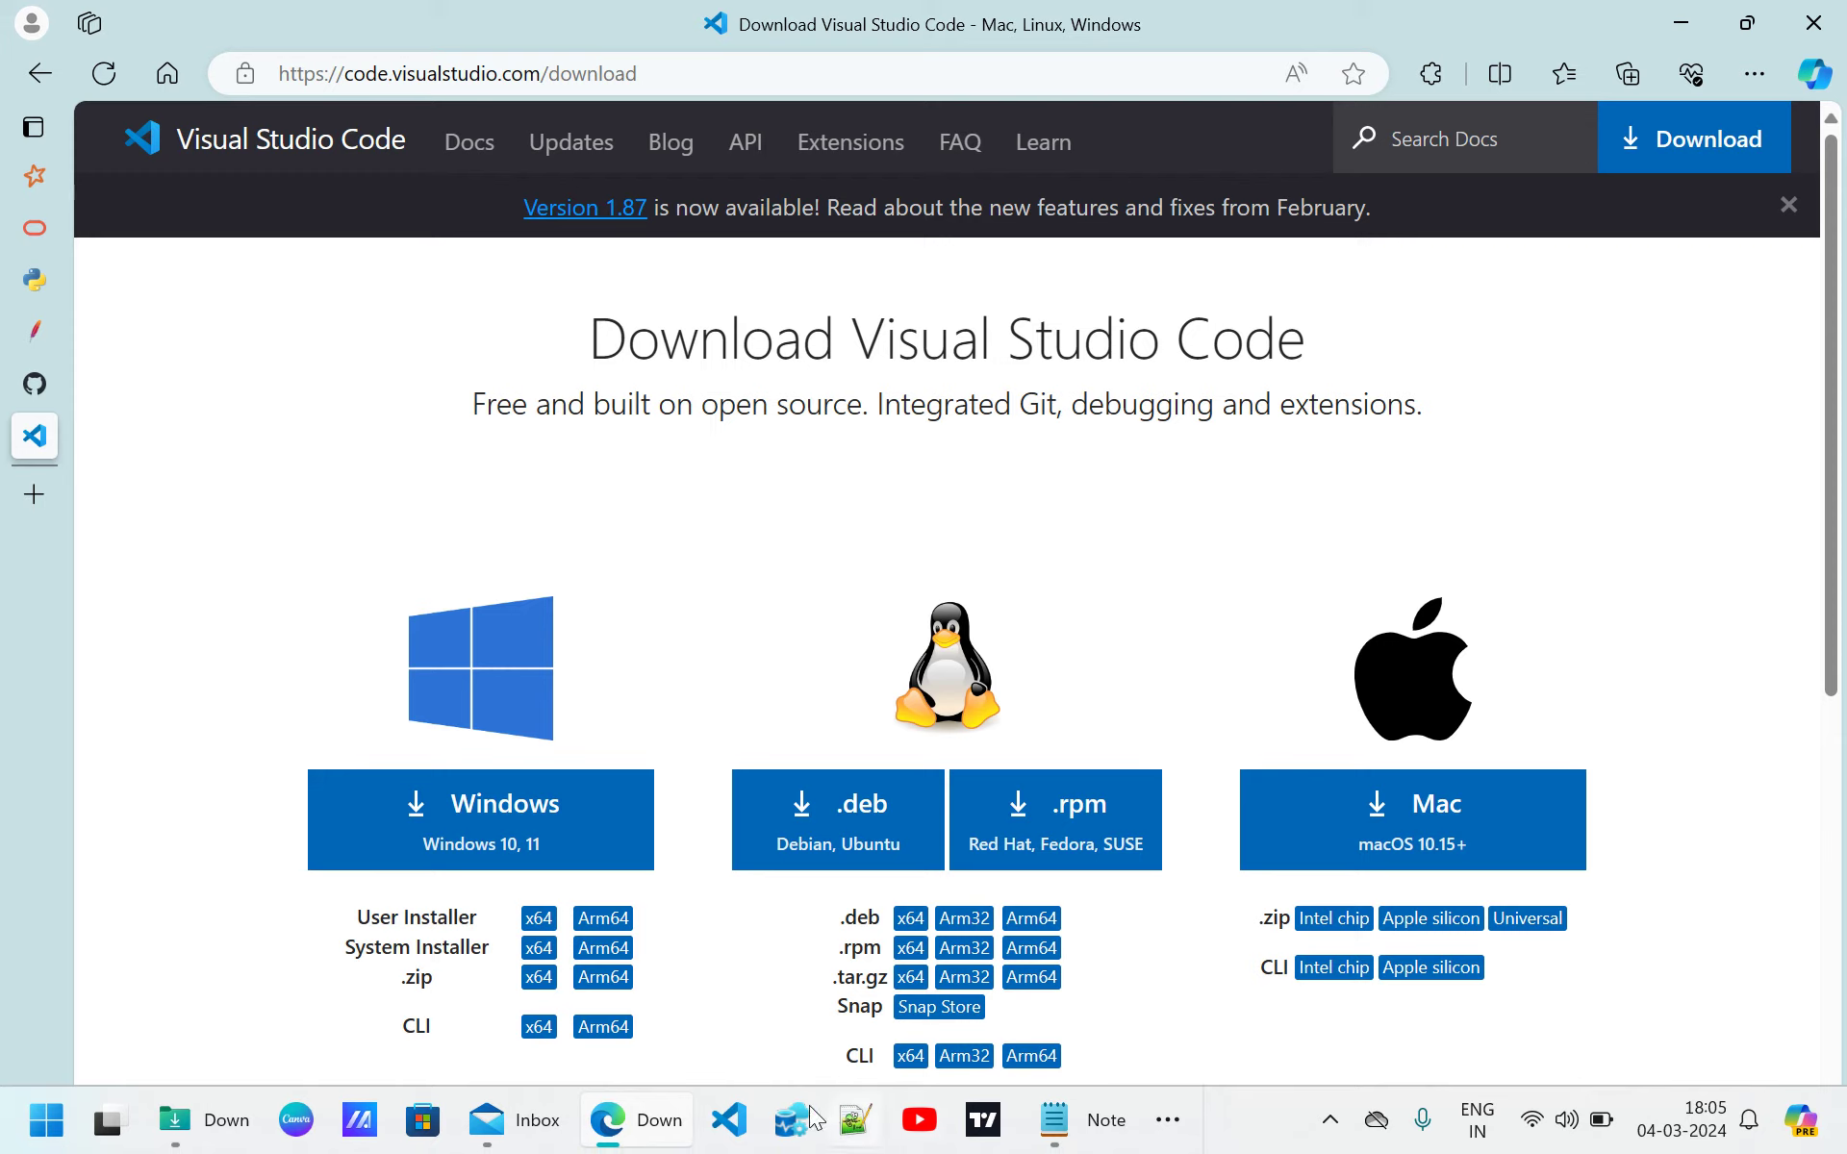
Switch to Visual Studio Code and review the SparkSession builder cell and the spark cell in Untitled-2.ipynb.
left_click(733, 1122)
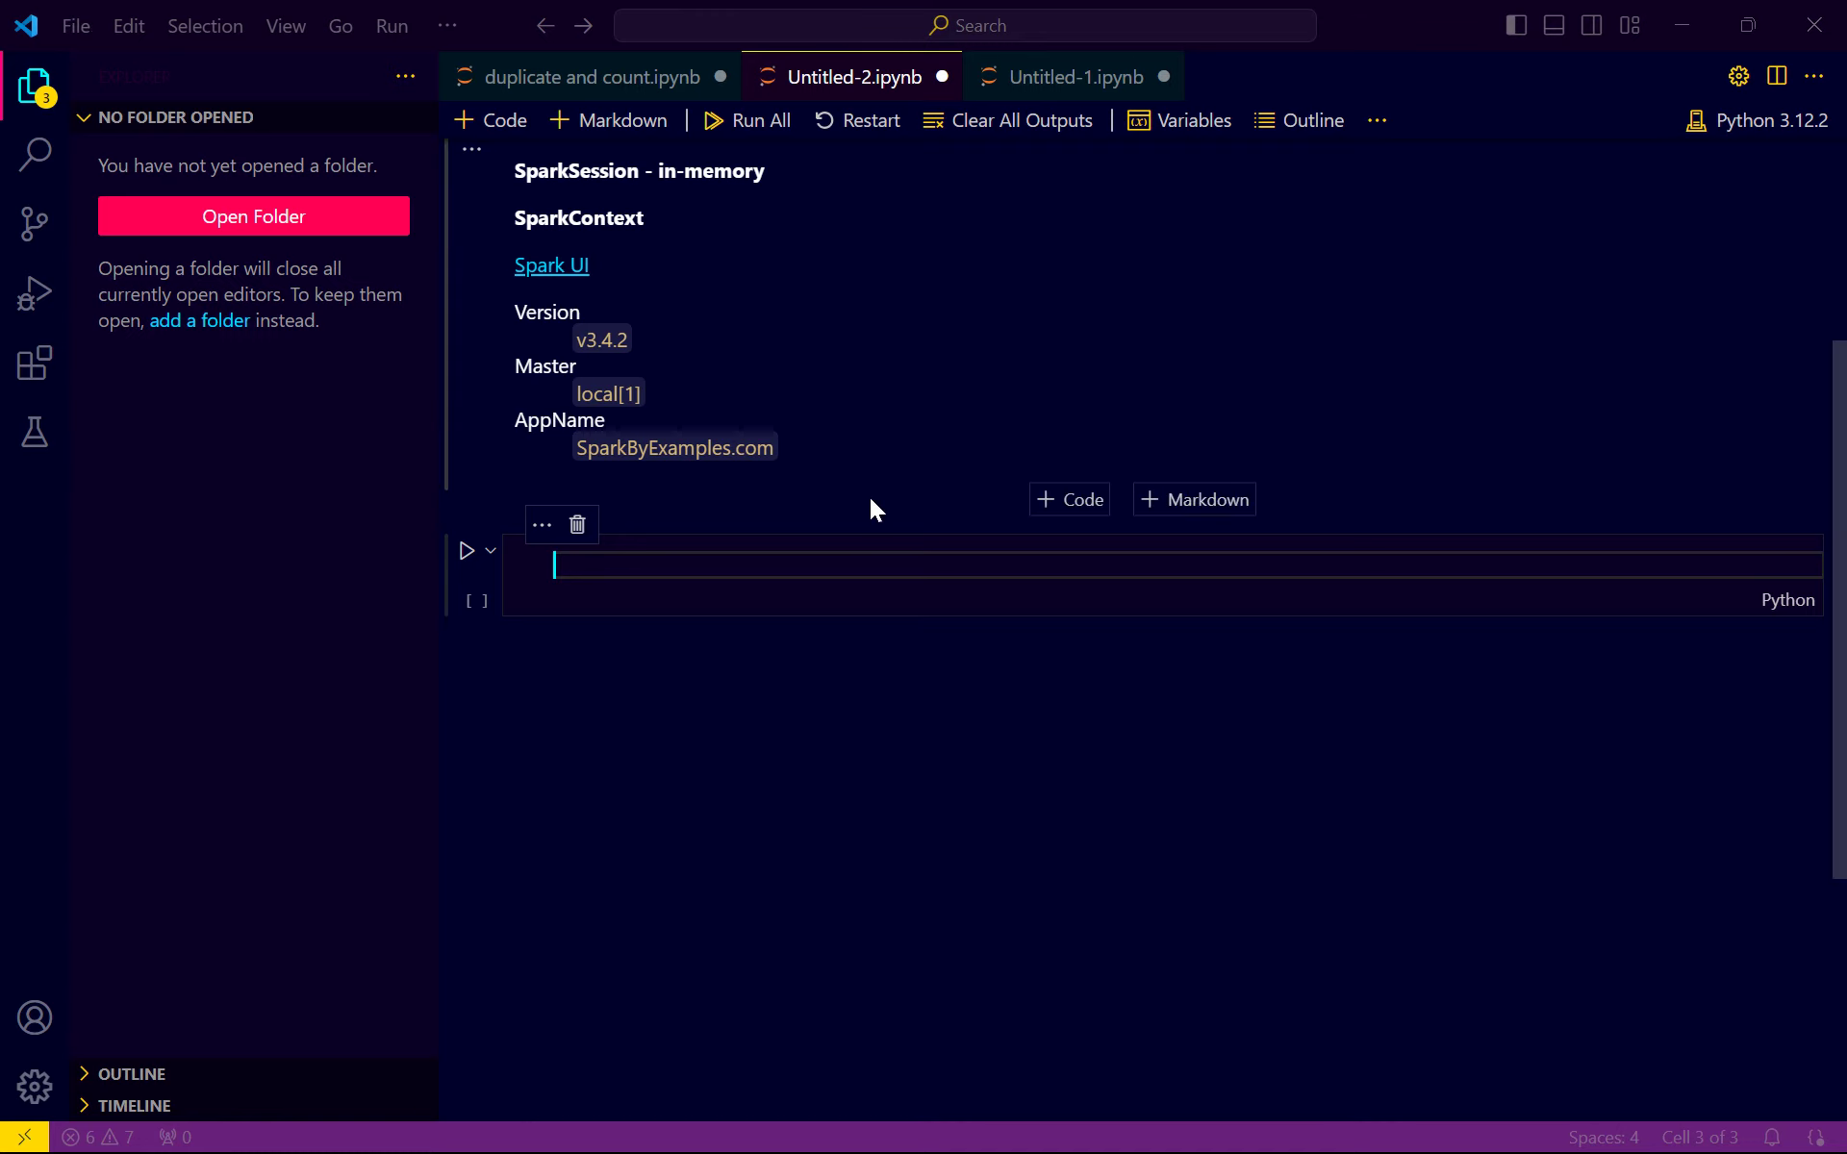
left_click(79, 25)
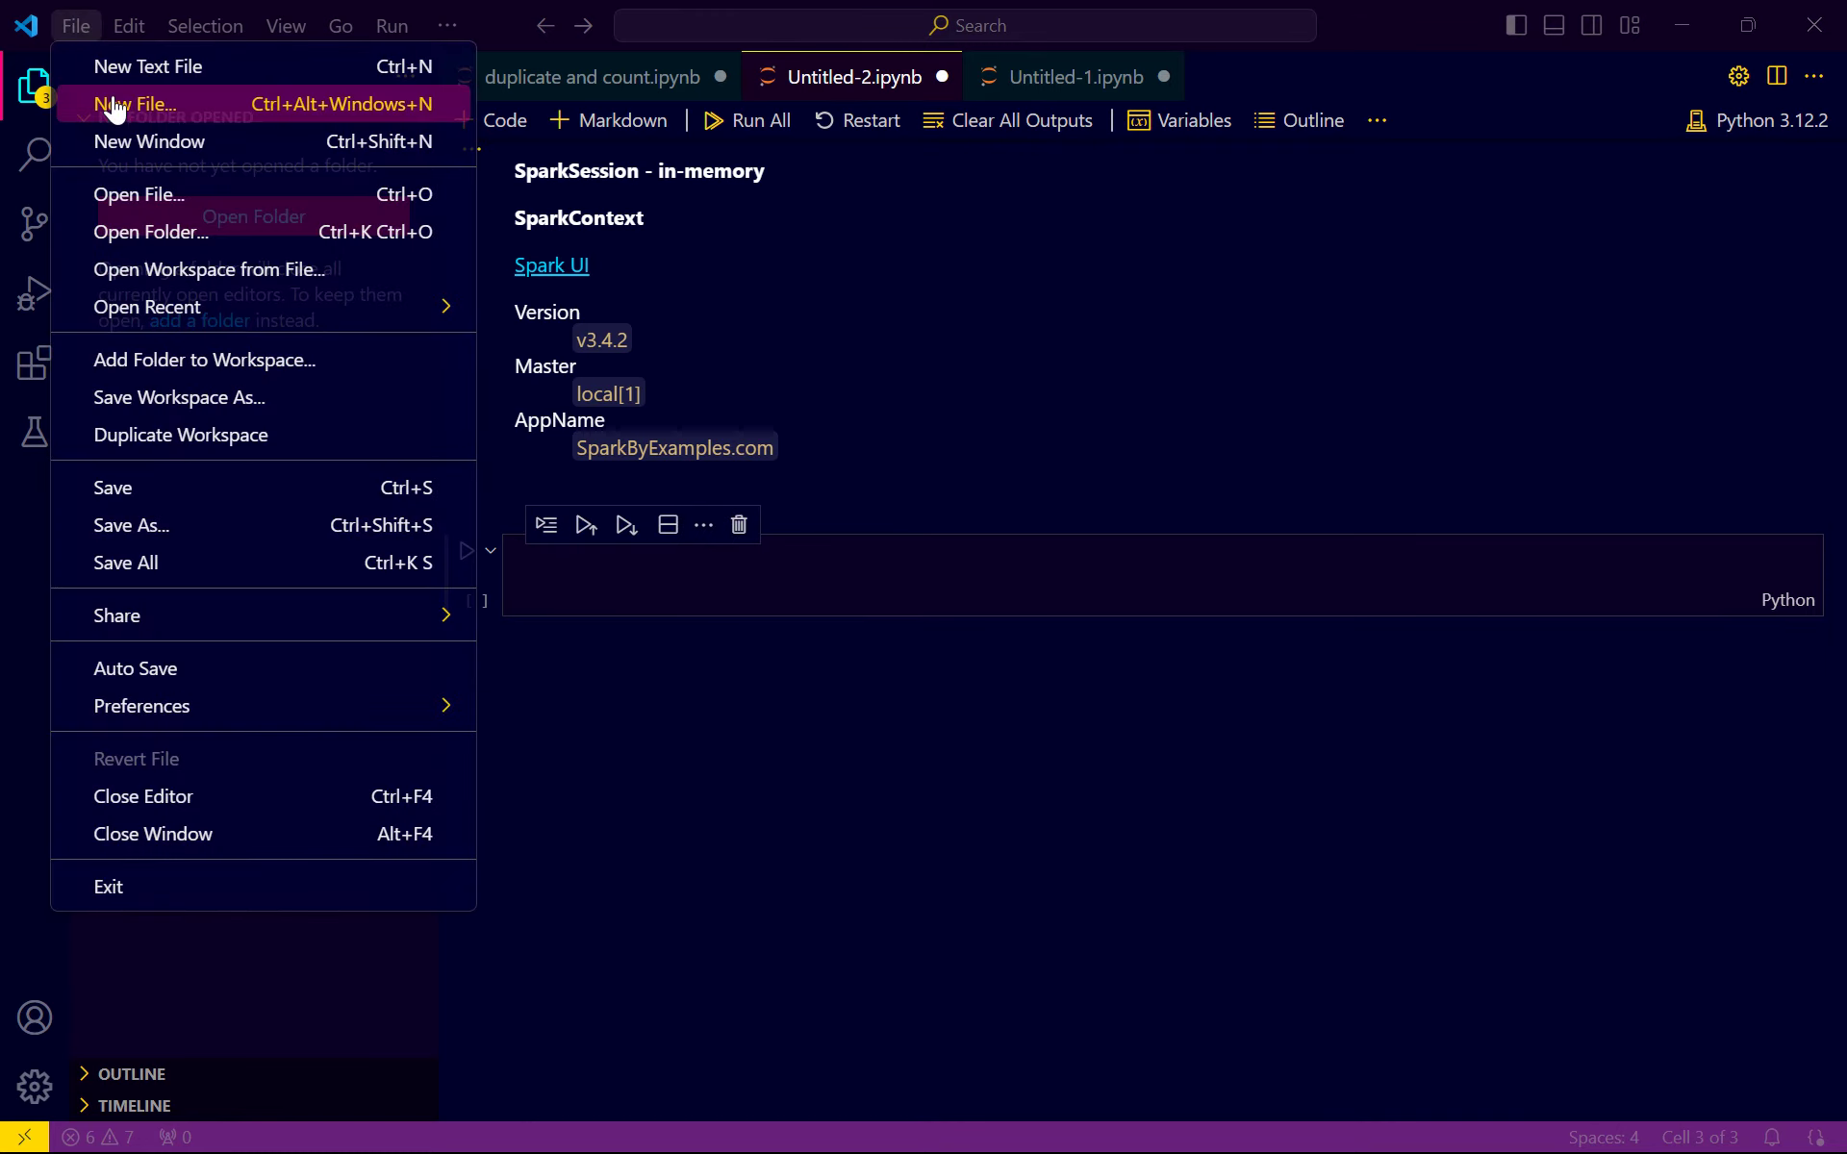
left_click(985, 364)
scroll(985, 375, "up", 4)
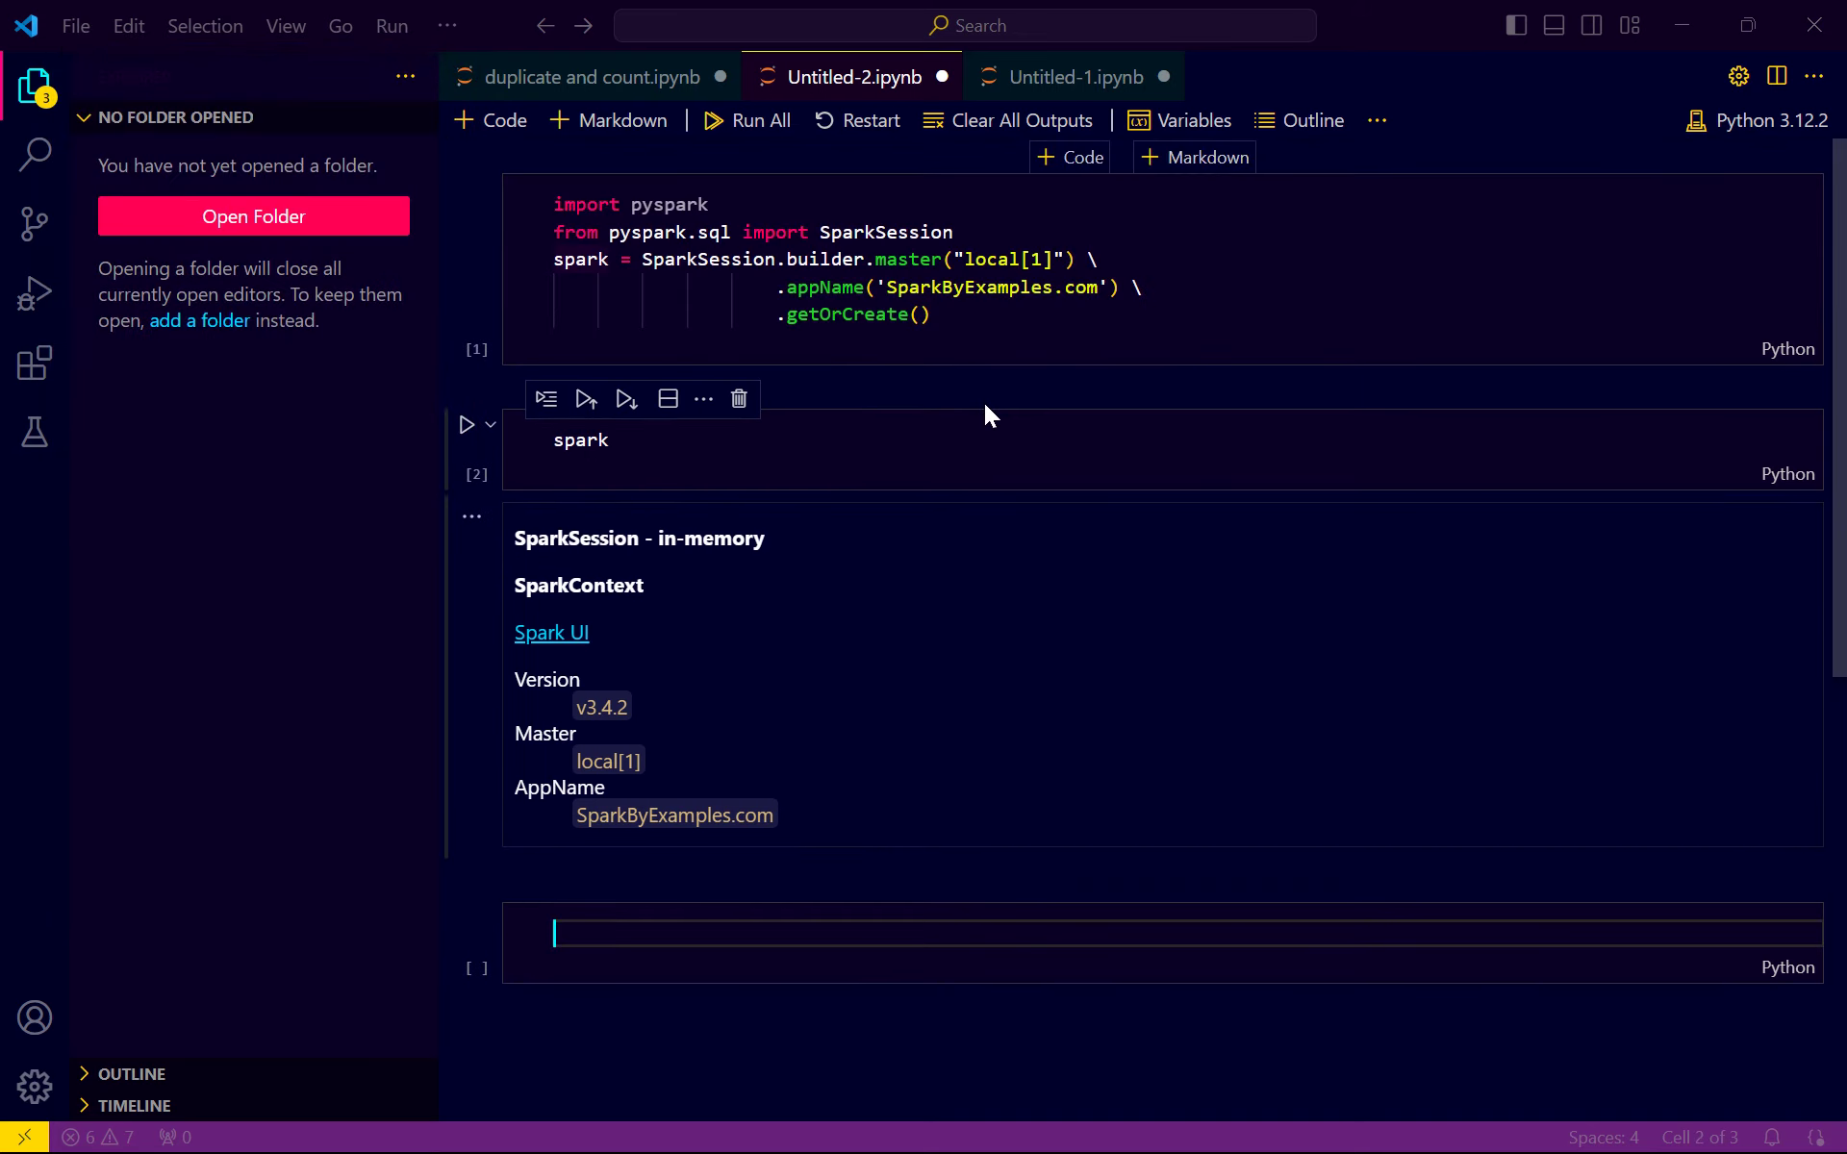
left_click_drag(961, 313, 541, 196)
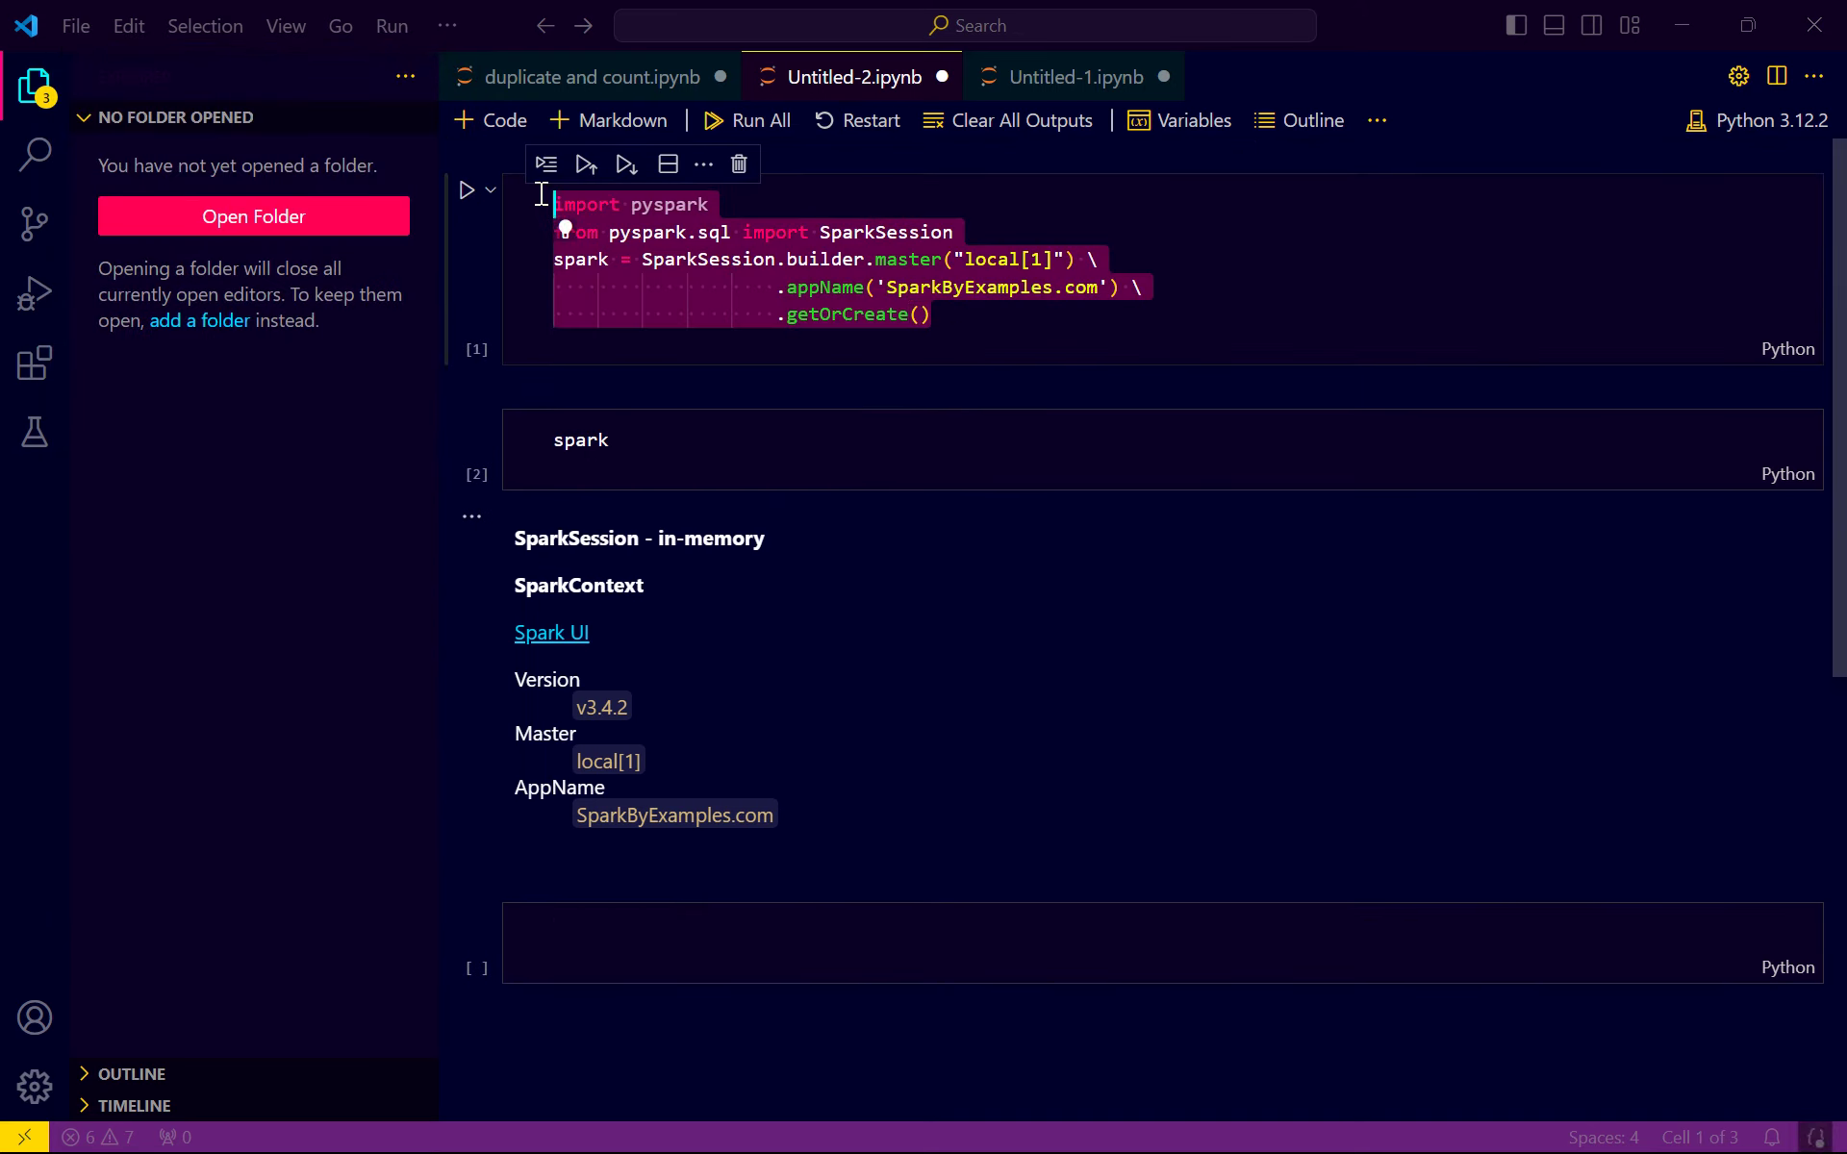
left_click(596, 252)
left_click(1000, 332)
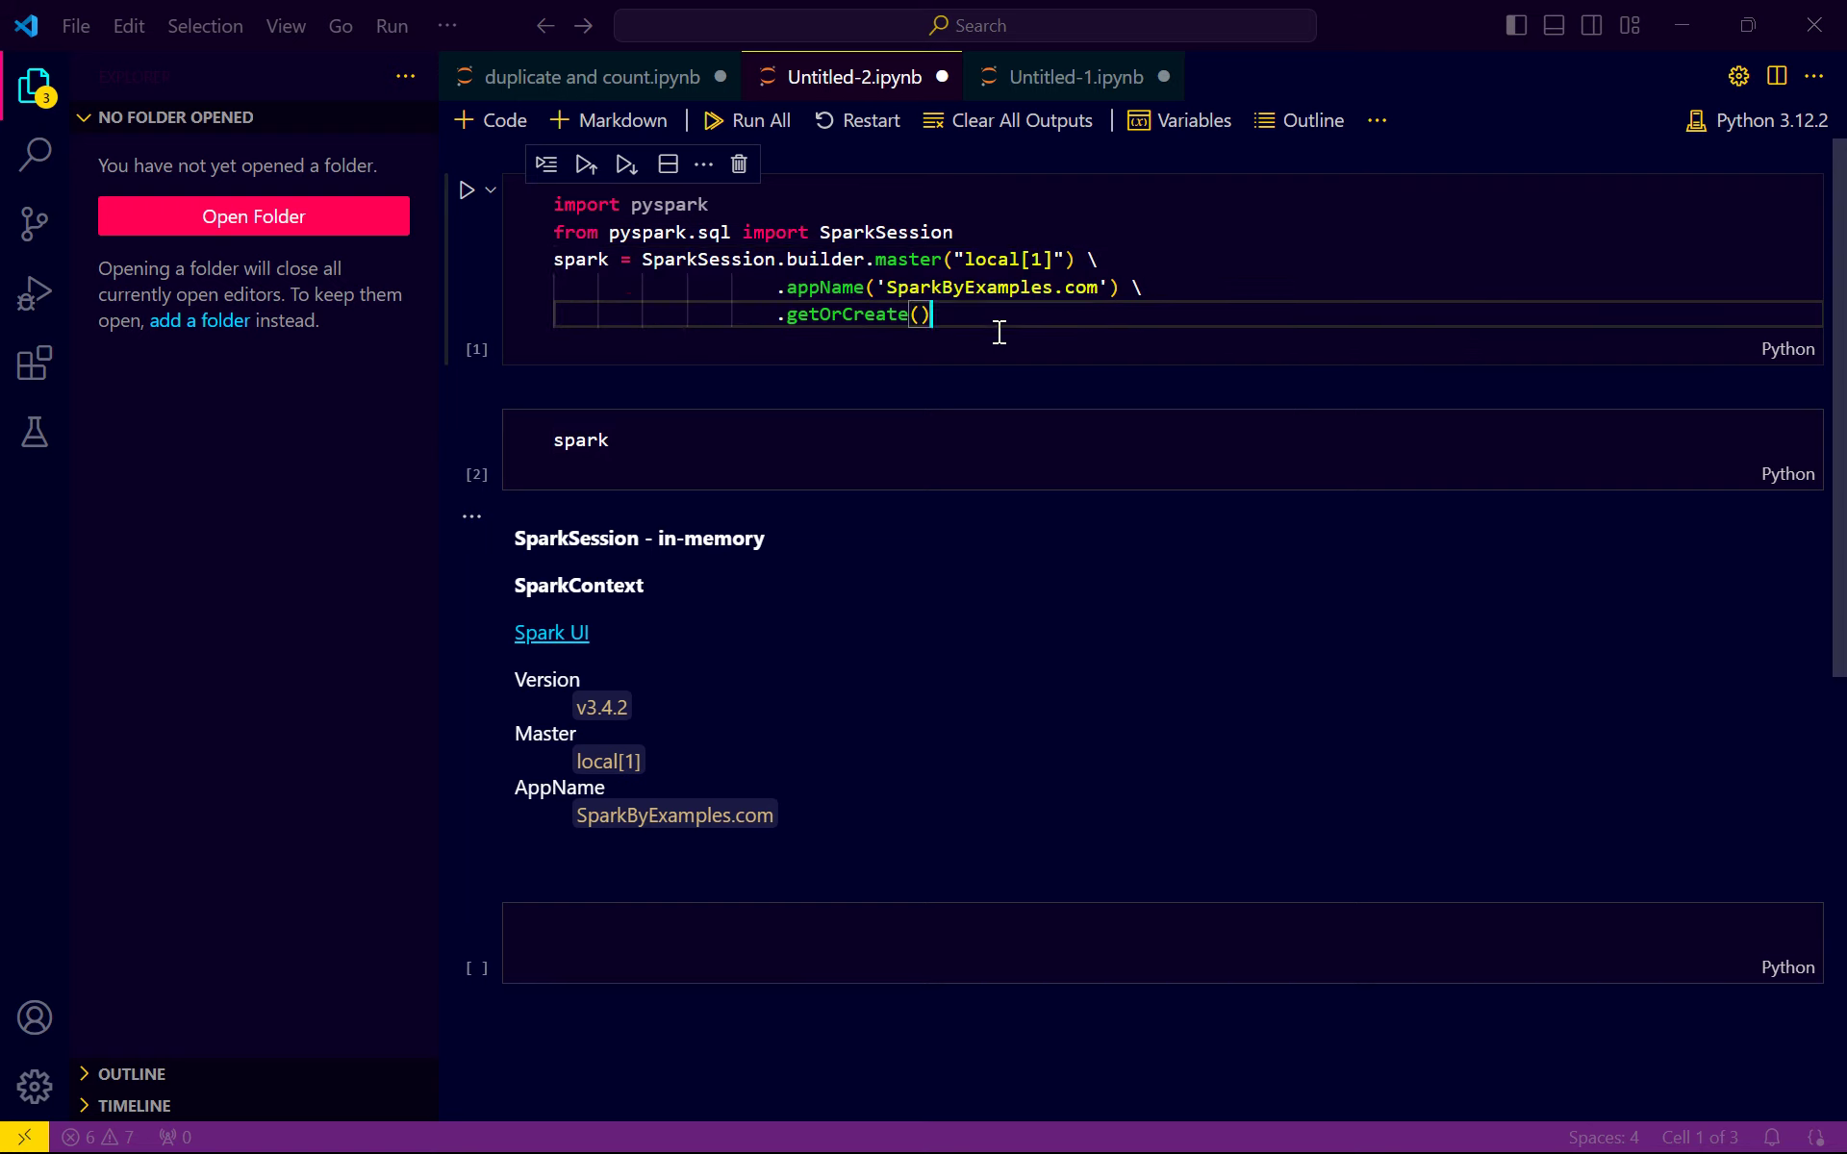
left_click(640, 452)
Enter pip install pyspark in the empty last cell of the notebook and run that cell.
left_click(589, 925)
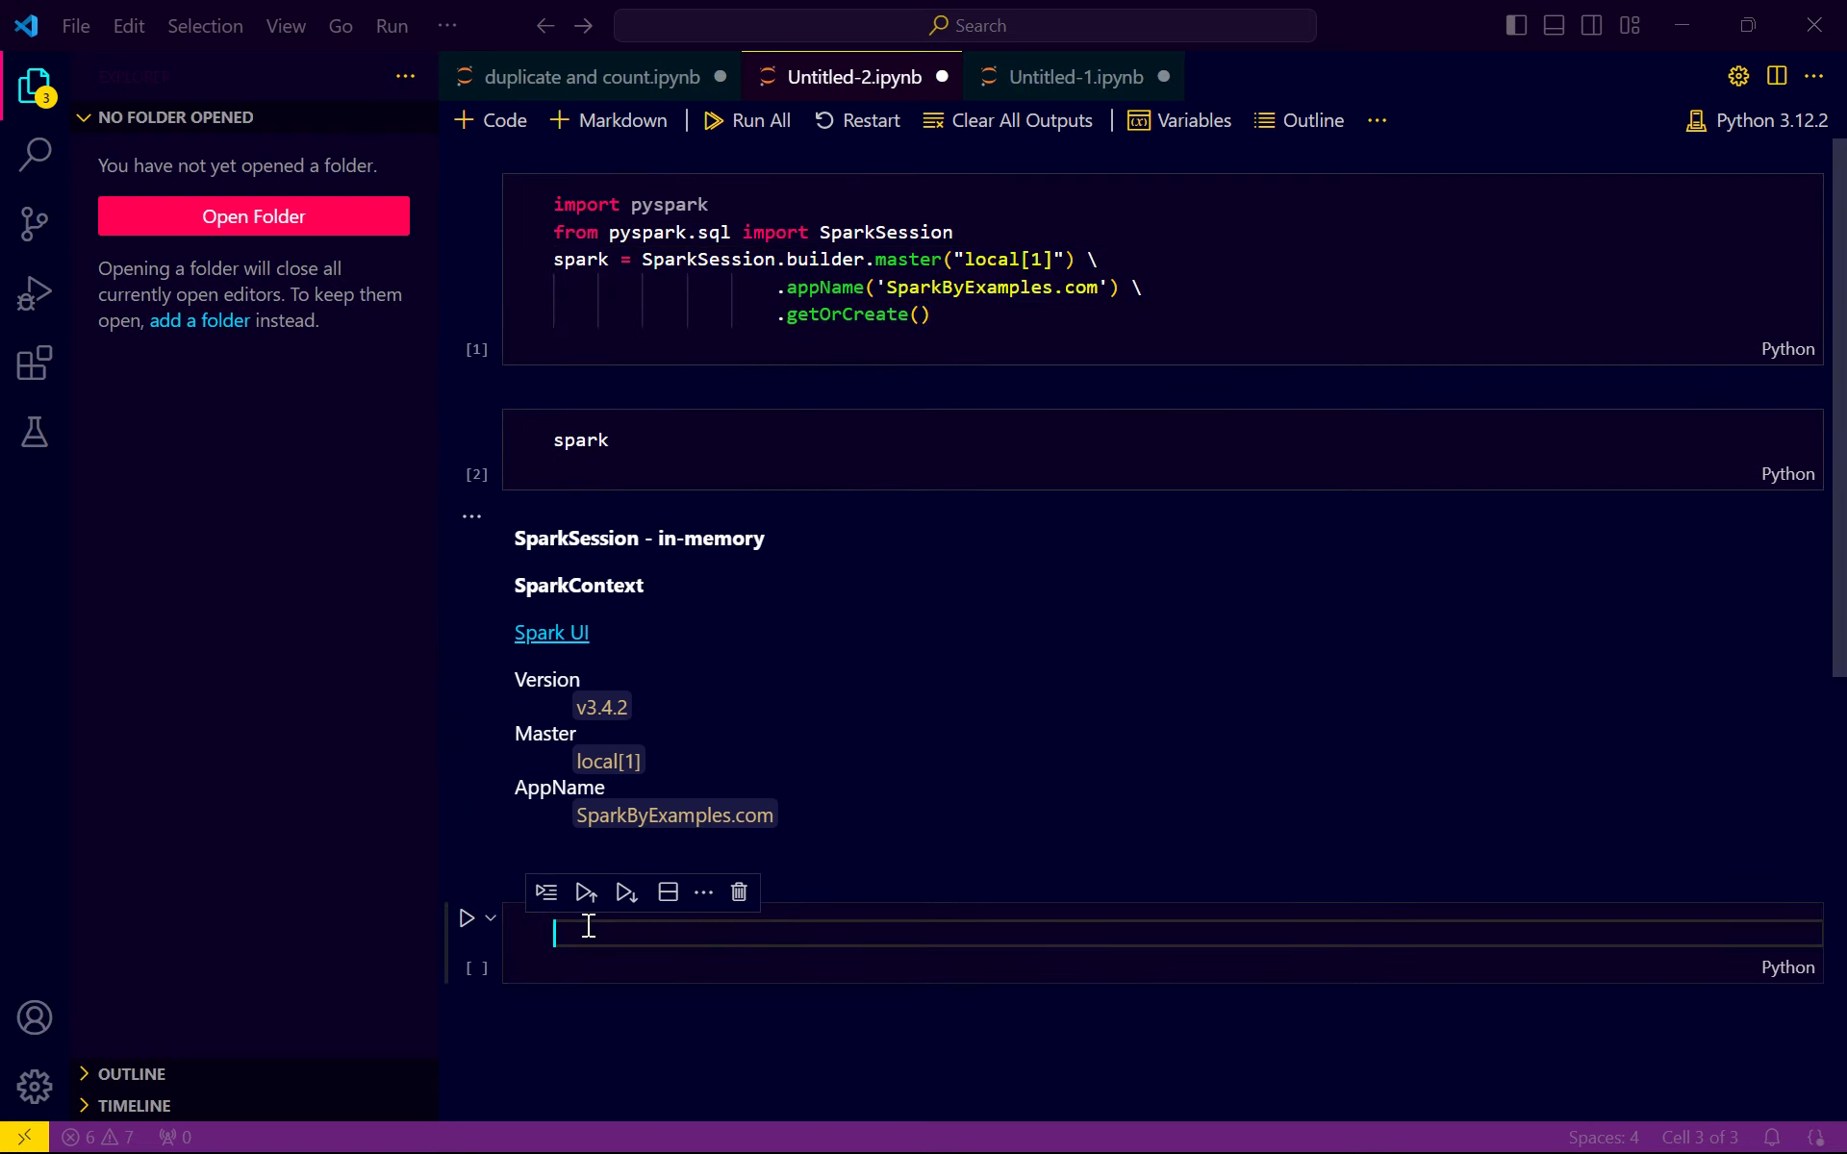
type("pip")
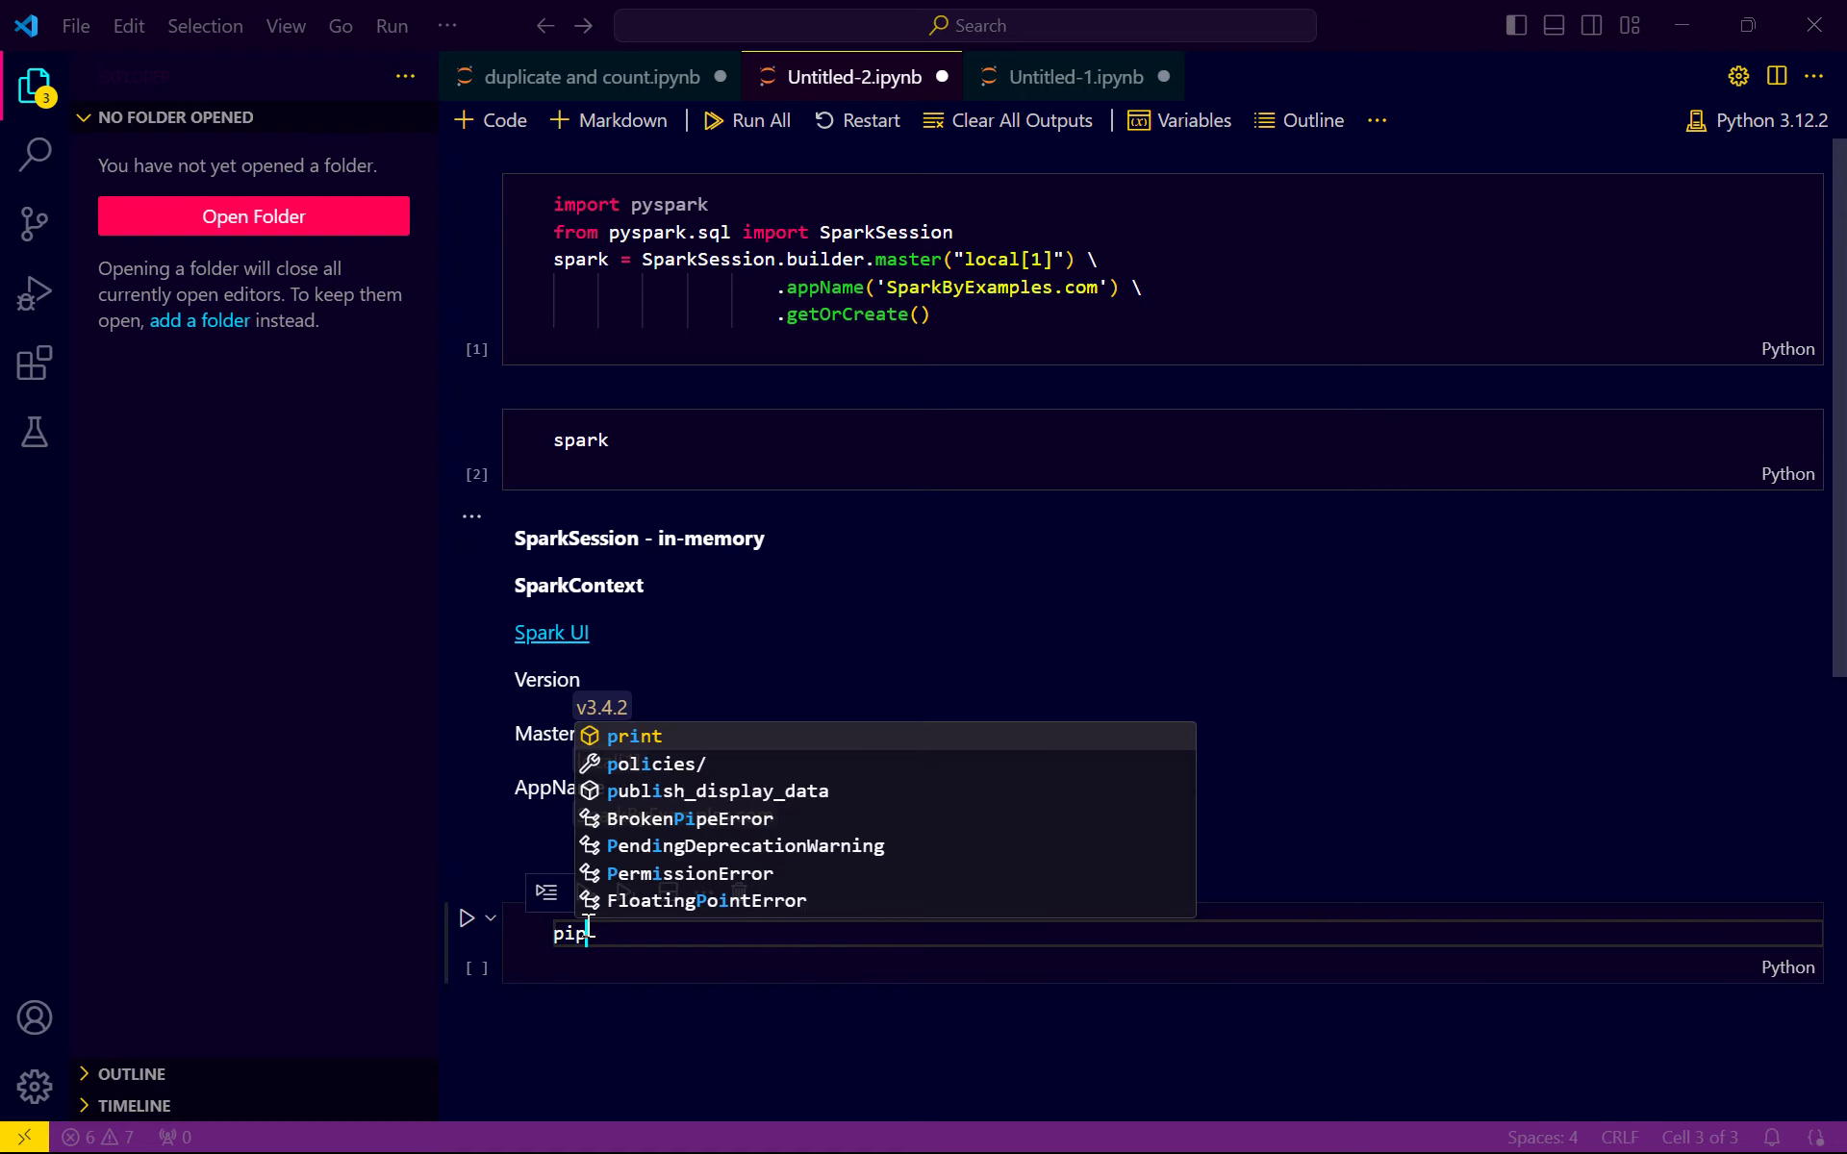
type(" instll")
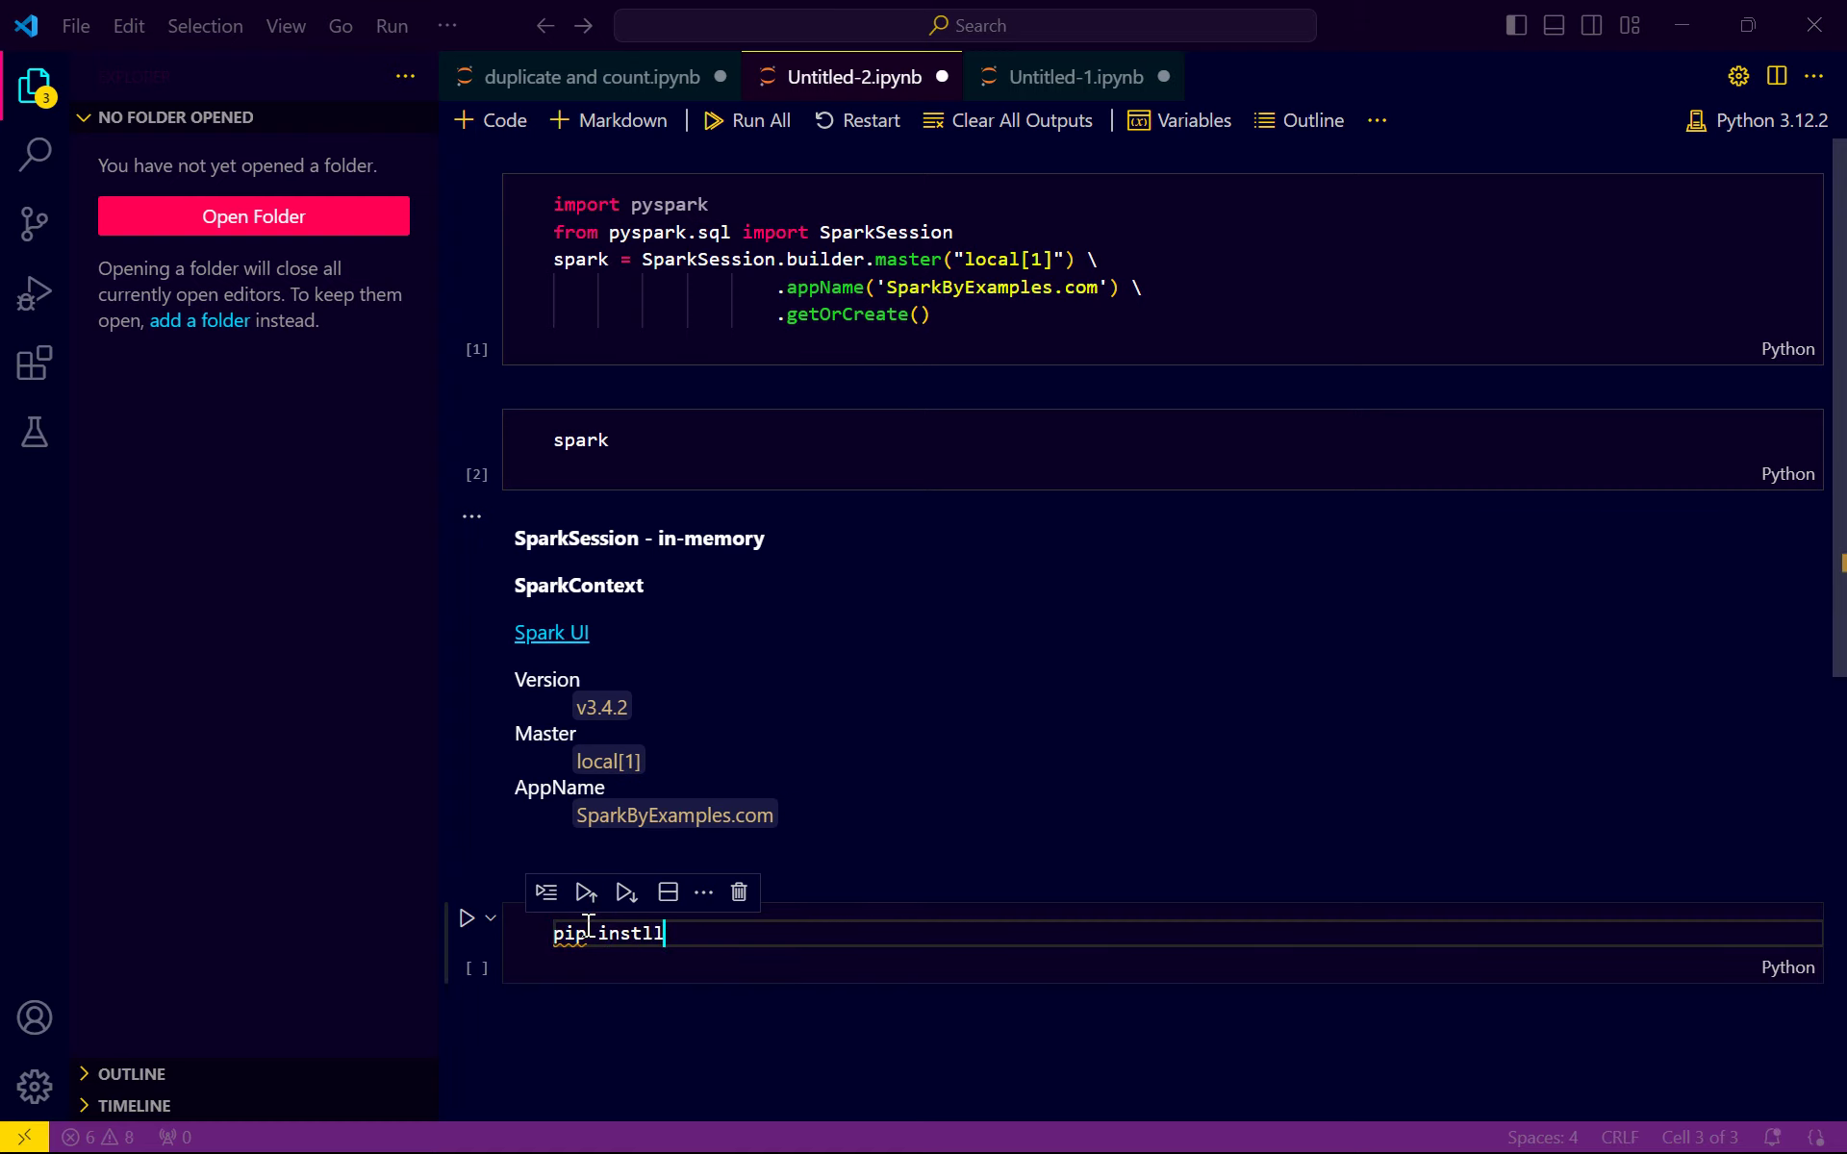
key("BackSpace")
key("BackSpace")
type("all pyspark")
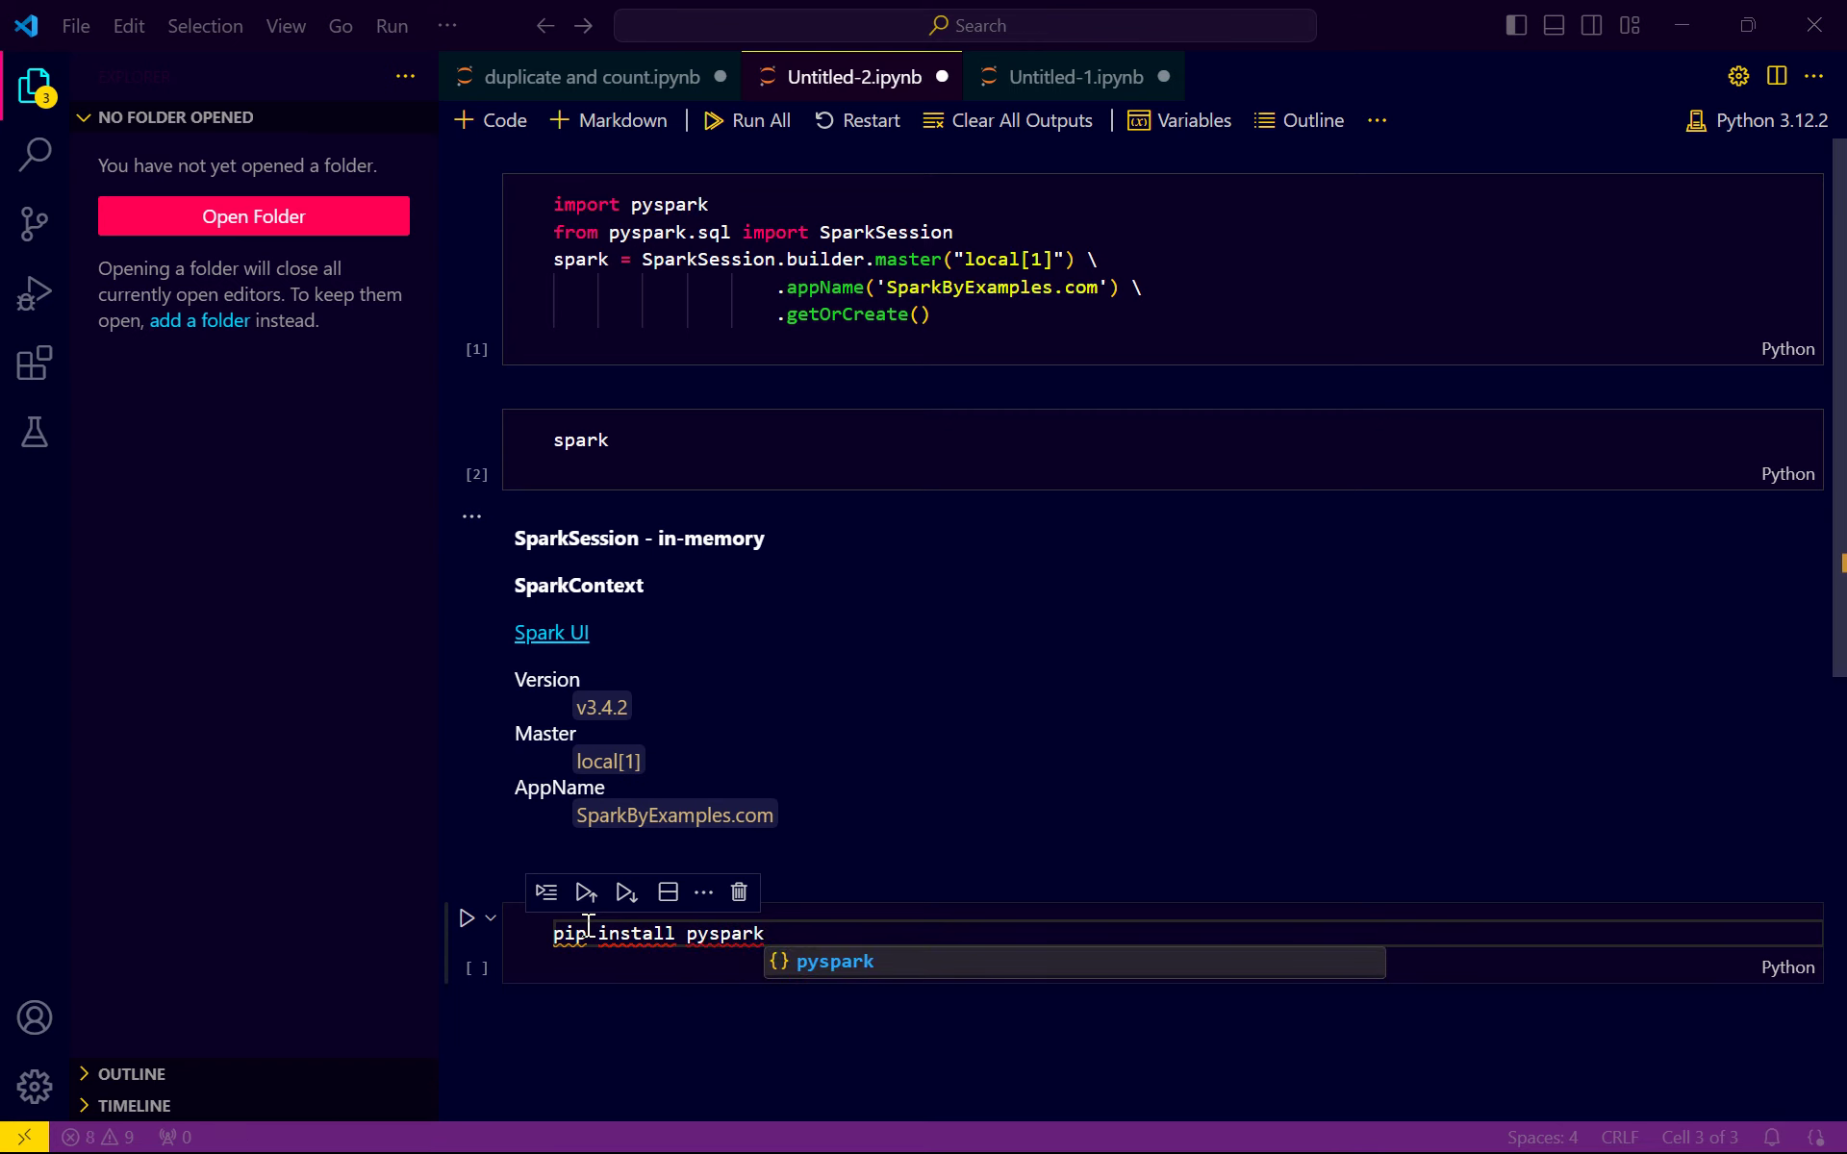
left_click(467, 919)
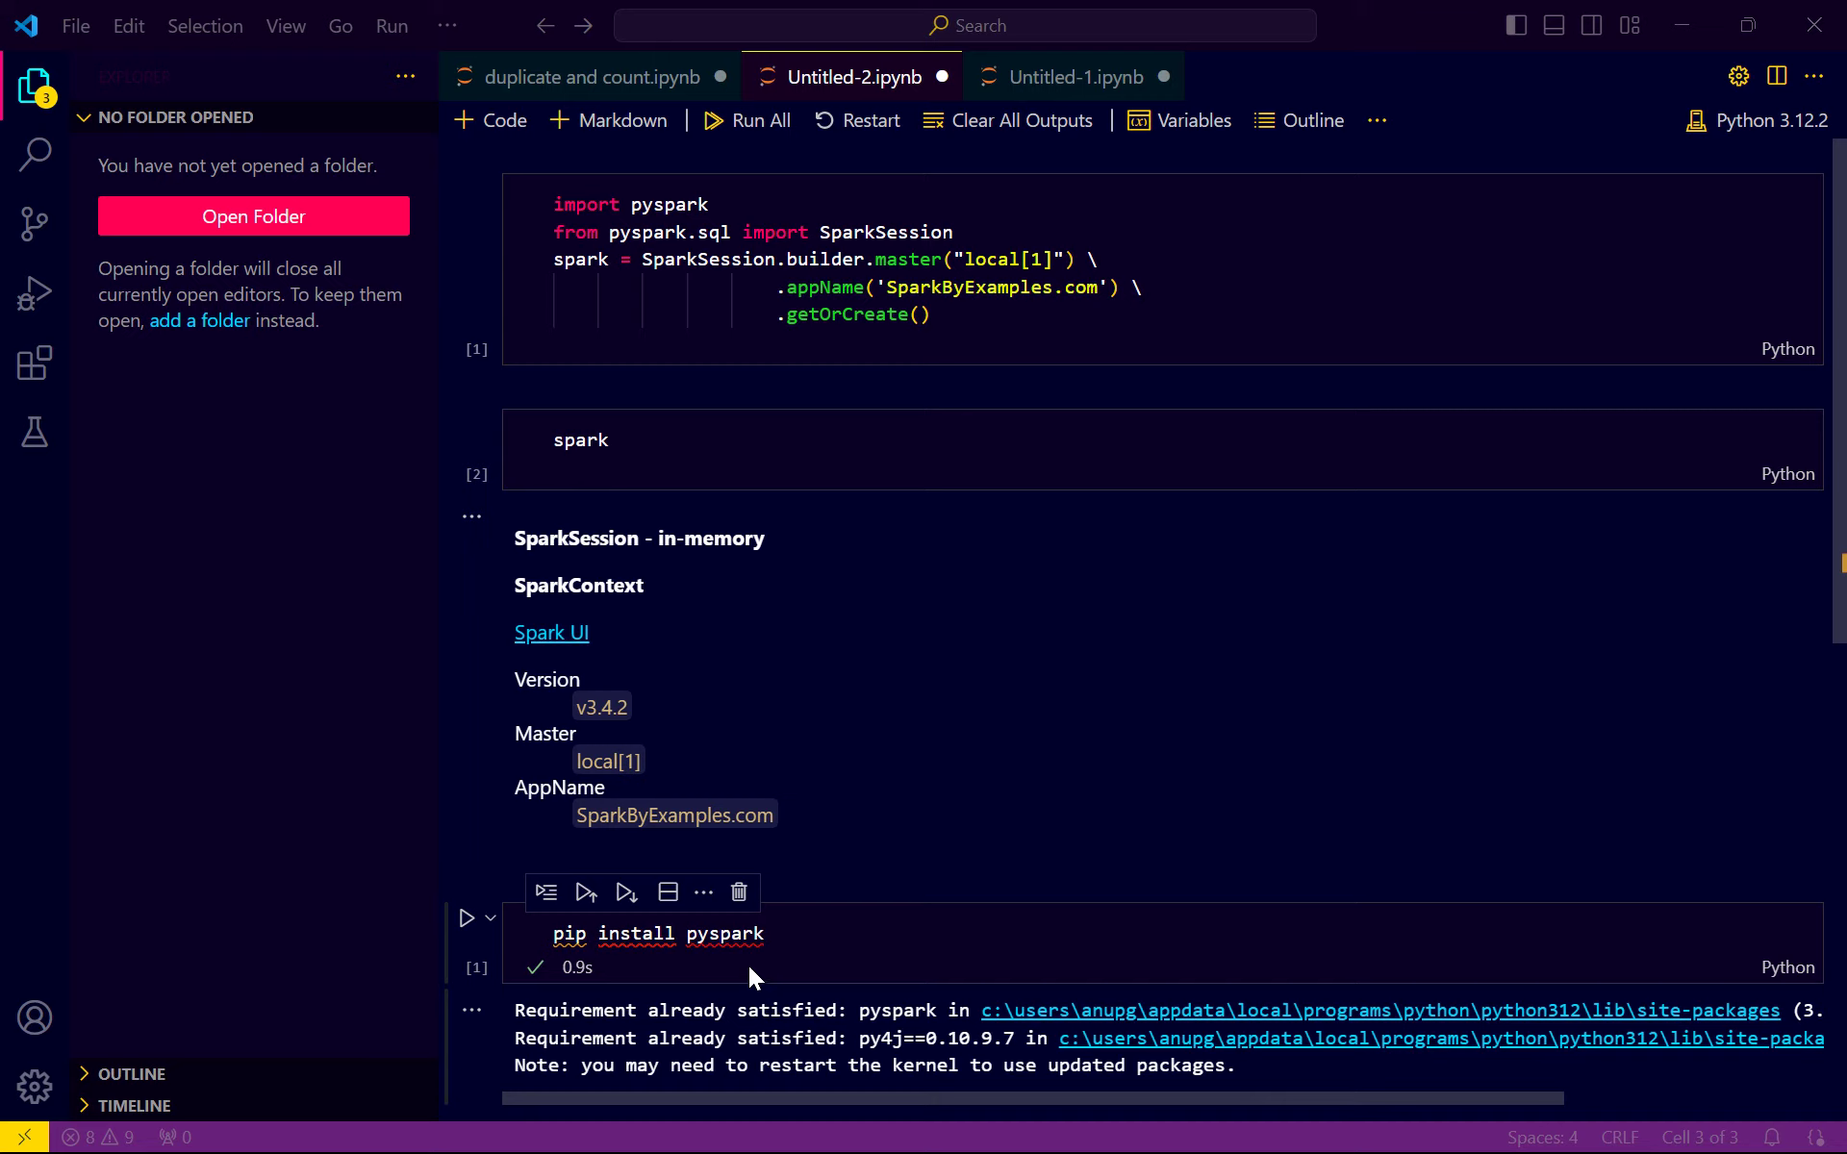
Review the pip install output for pyspark and the import and SparkSession lines in the first cell.
scroll(749, 966, "down", 2)
left_click_drag(514, 865, 931, 877)
scroll(931, 877, "up", 2)
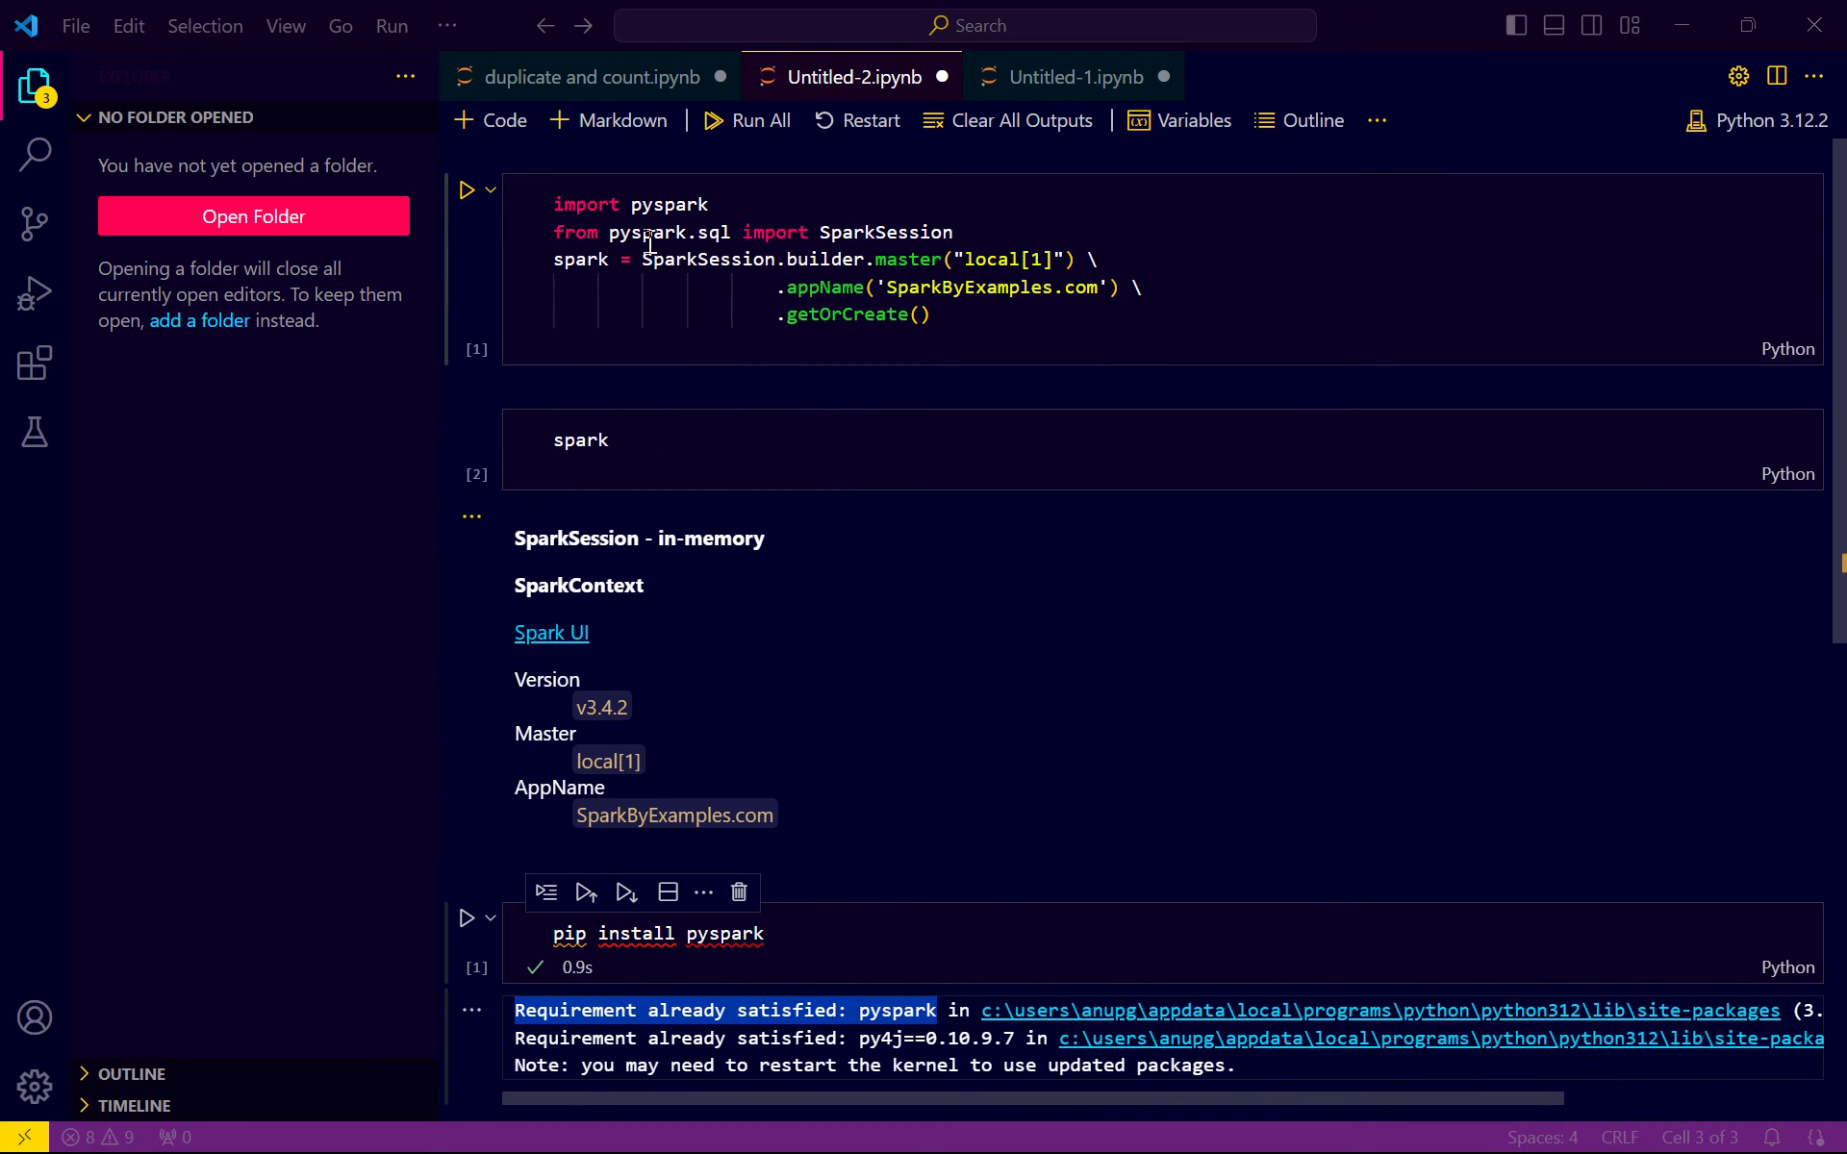
double_click(651, 205)
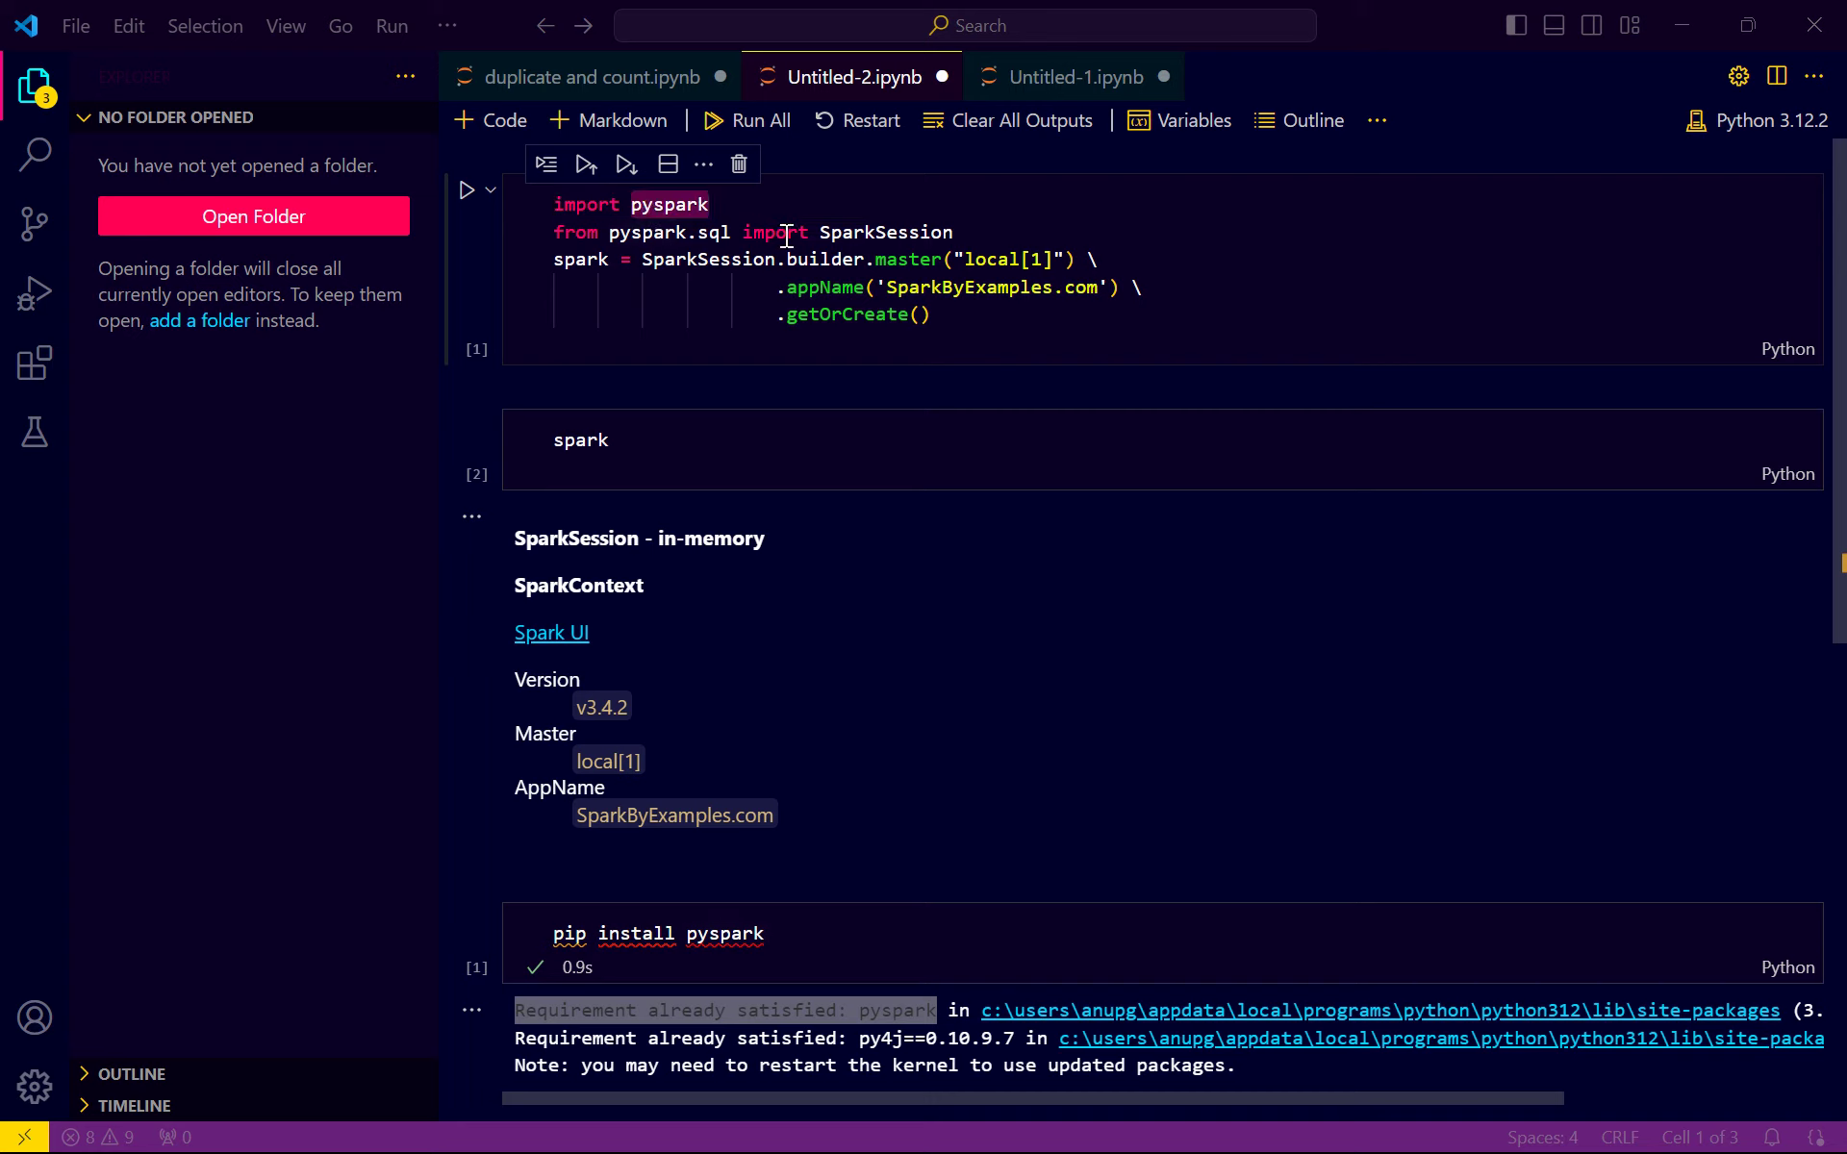
left_click_drag(954, 233, 566, 234)
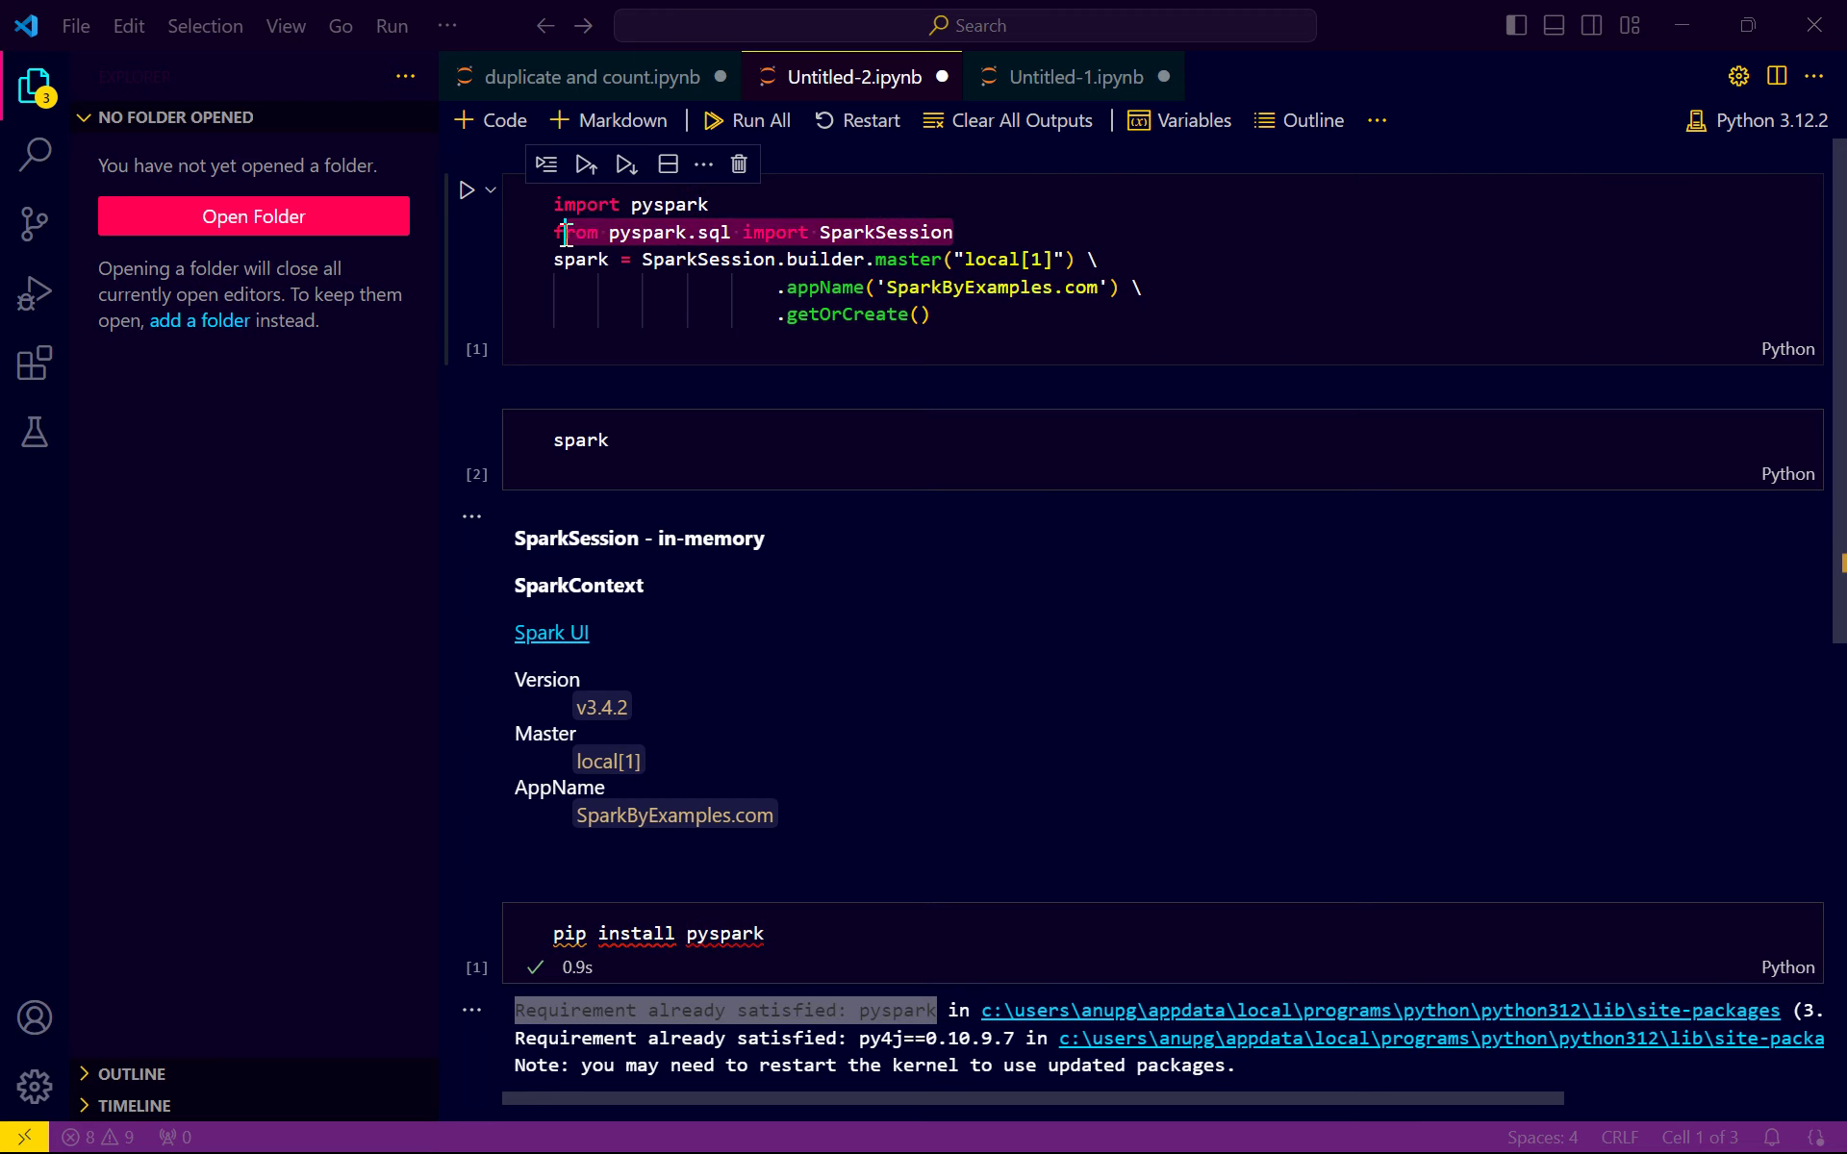
key("shift+Left")
double_click(661, 264)
double_click(590, 262)
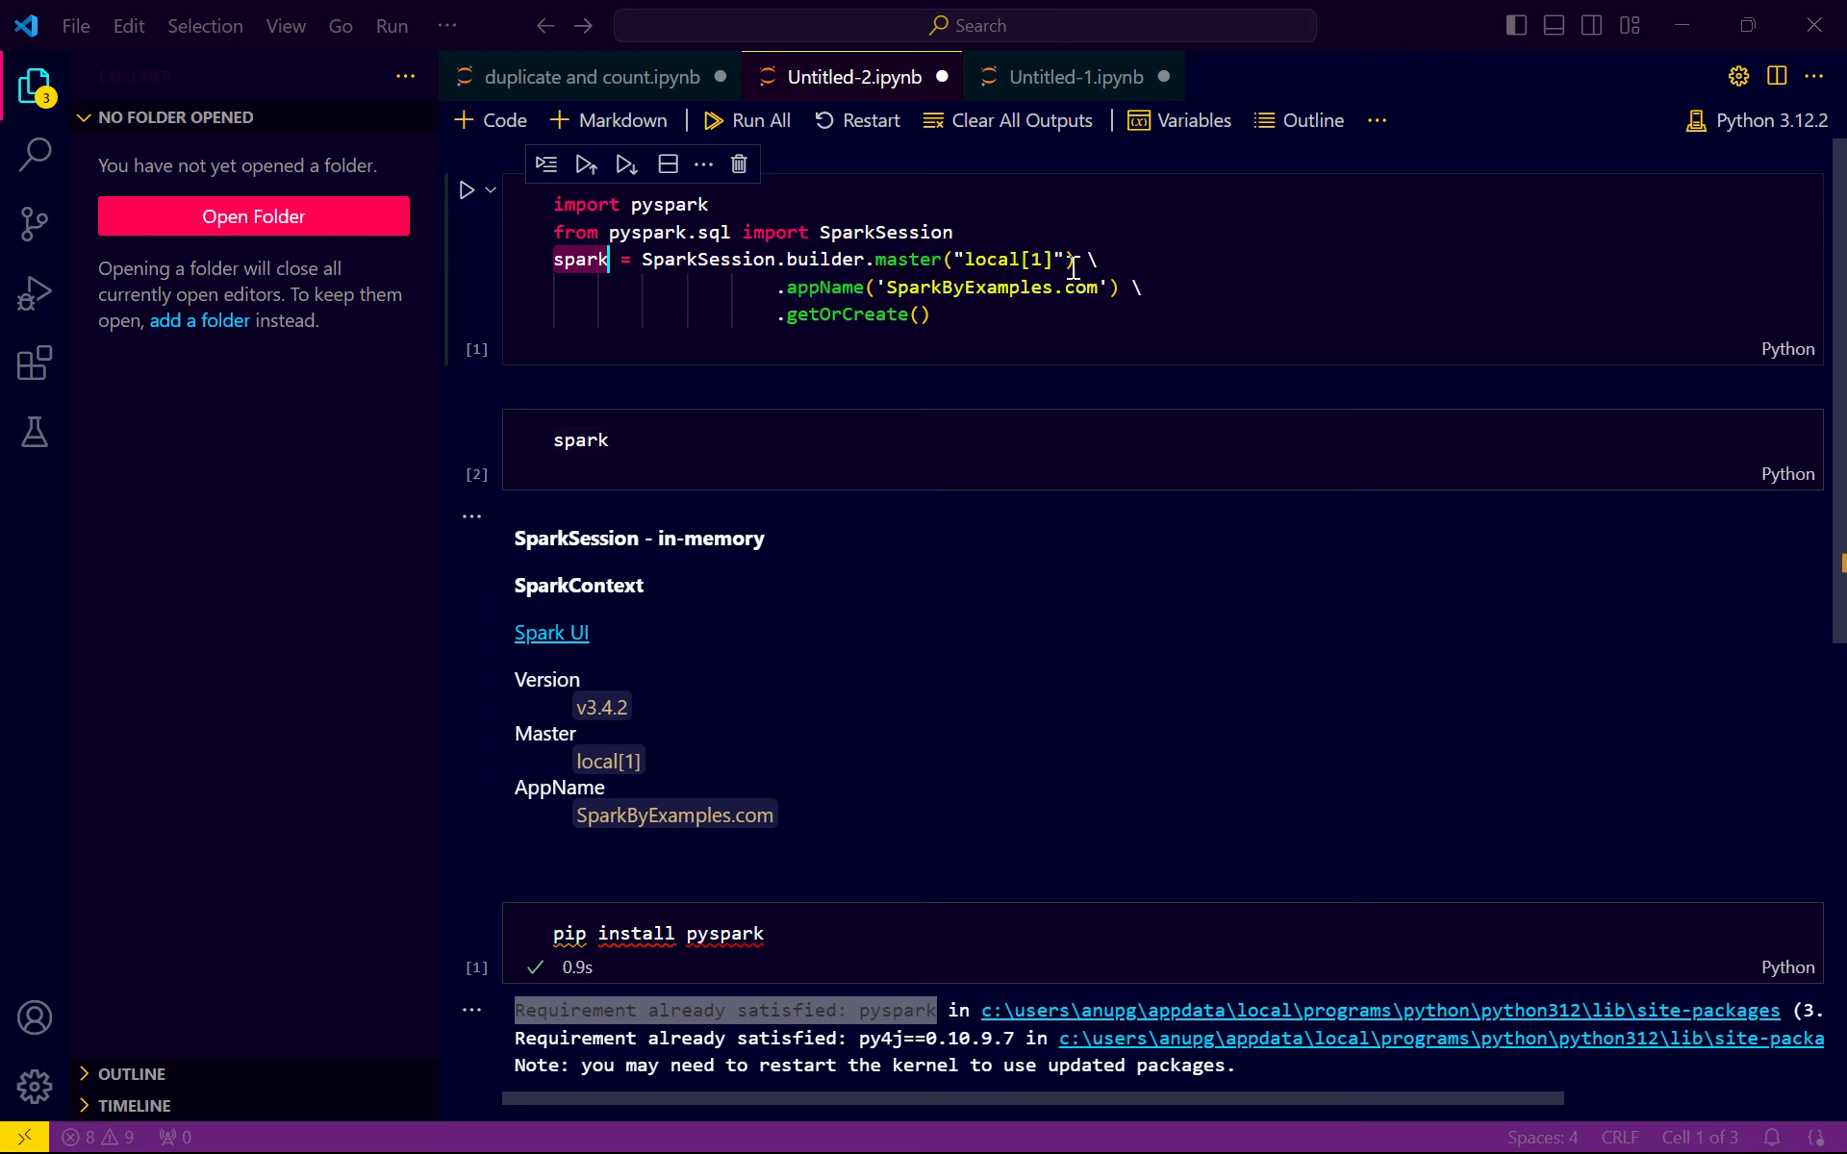
Remove the .master("local[1]") call from the SparkSession builder in the first cell and rerun that cell.
left_click_drag(1098, 260, 880, 258)
key("BackSpace")
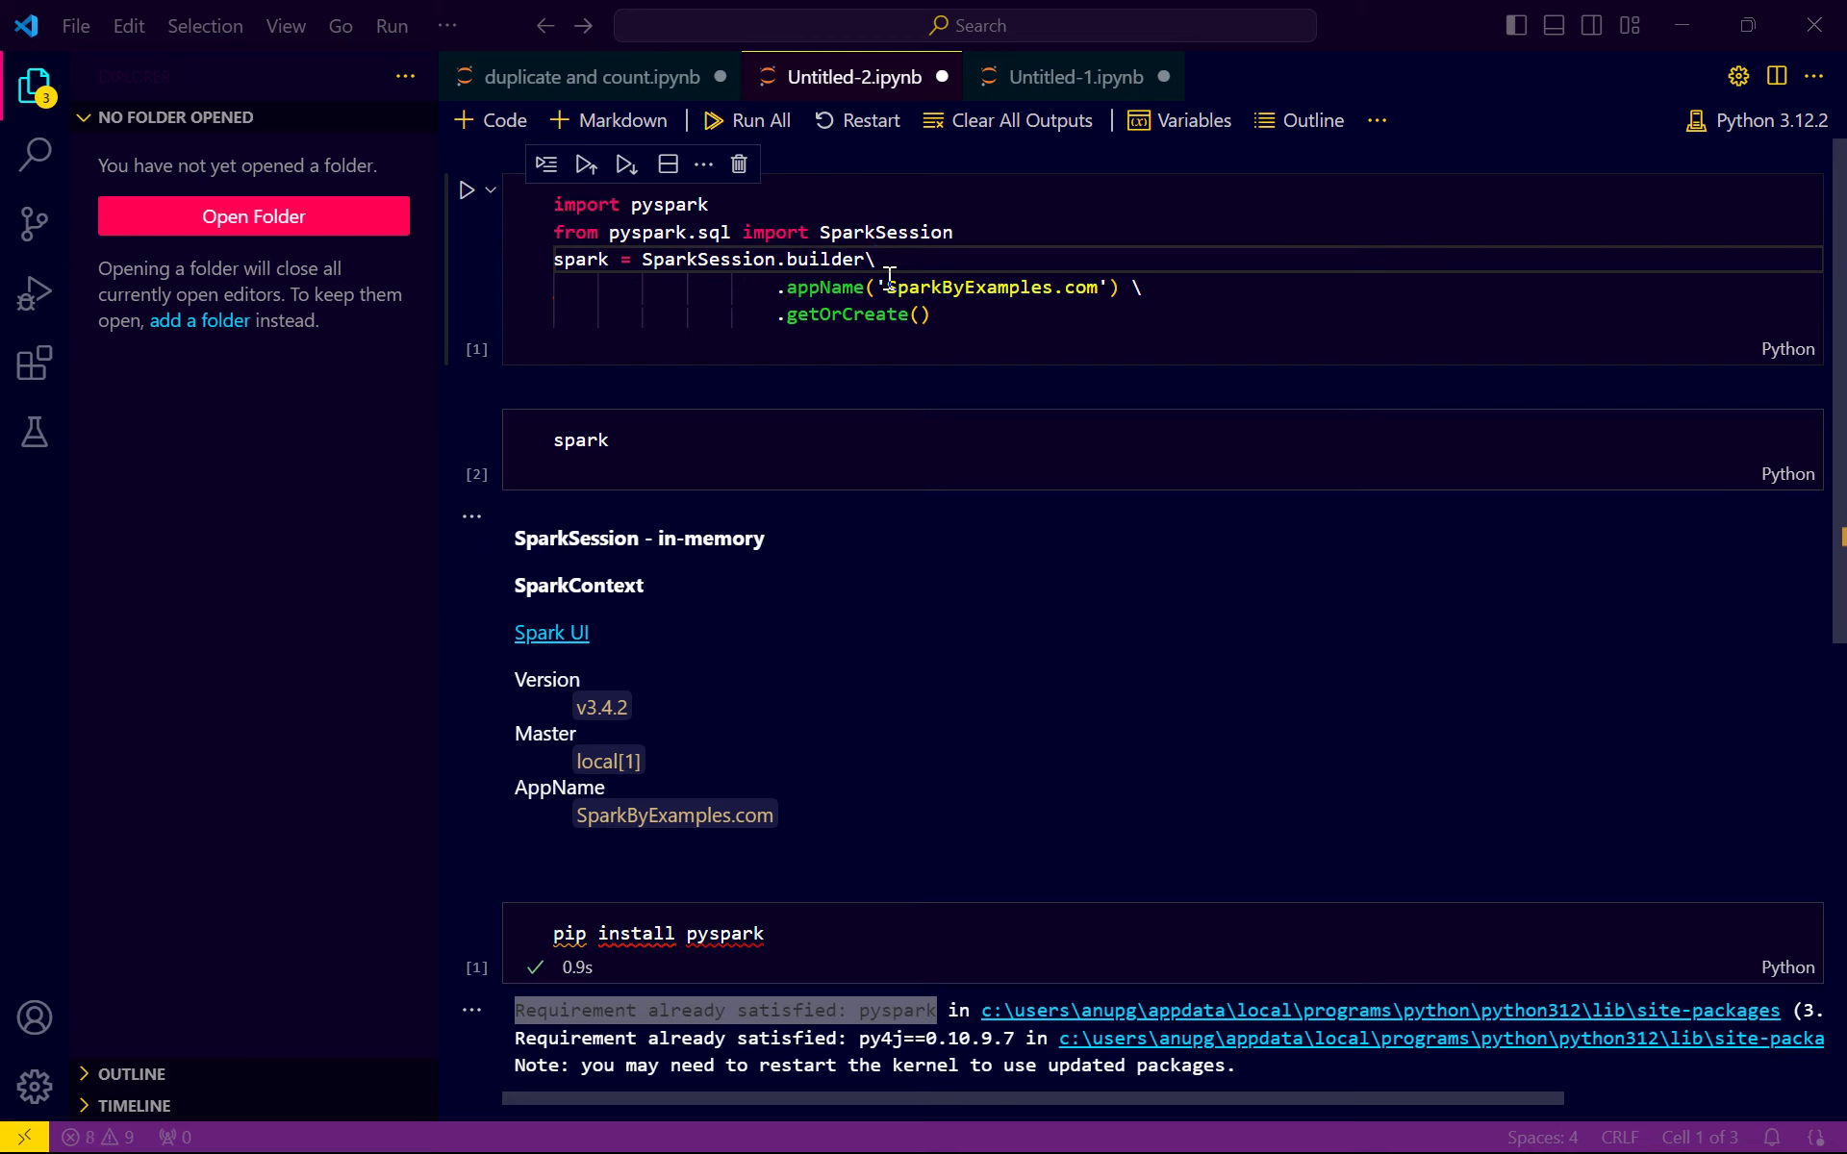
left_click(963, 313)
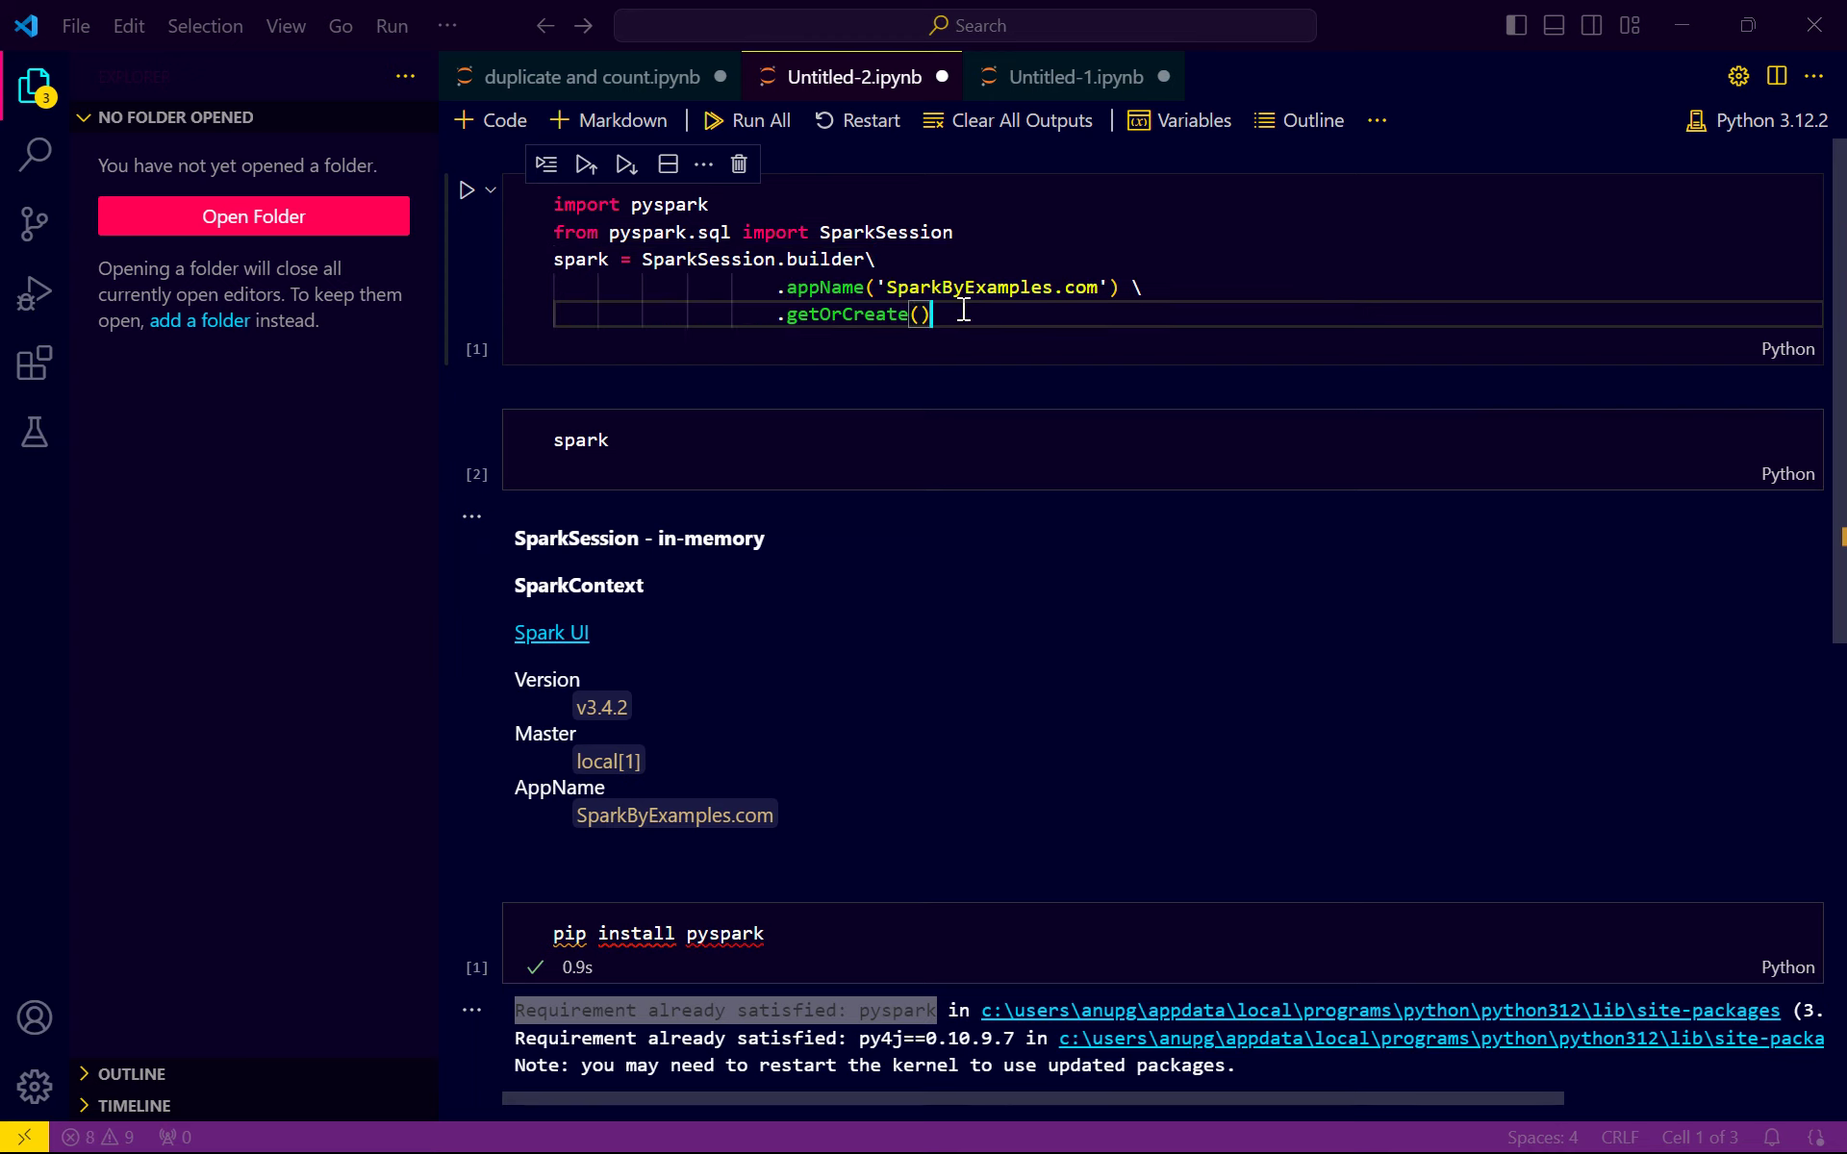
left_click(466, 190)
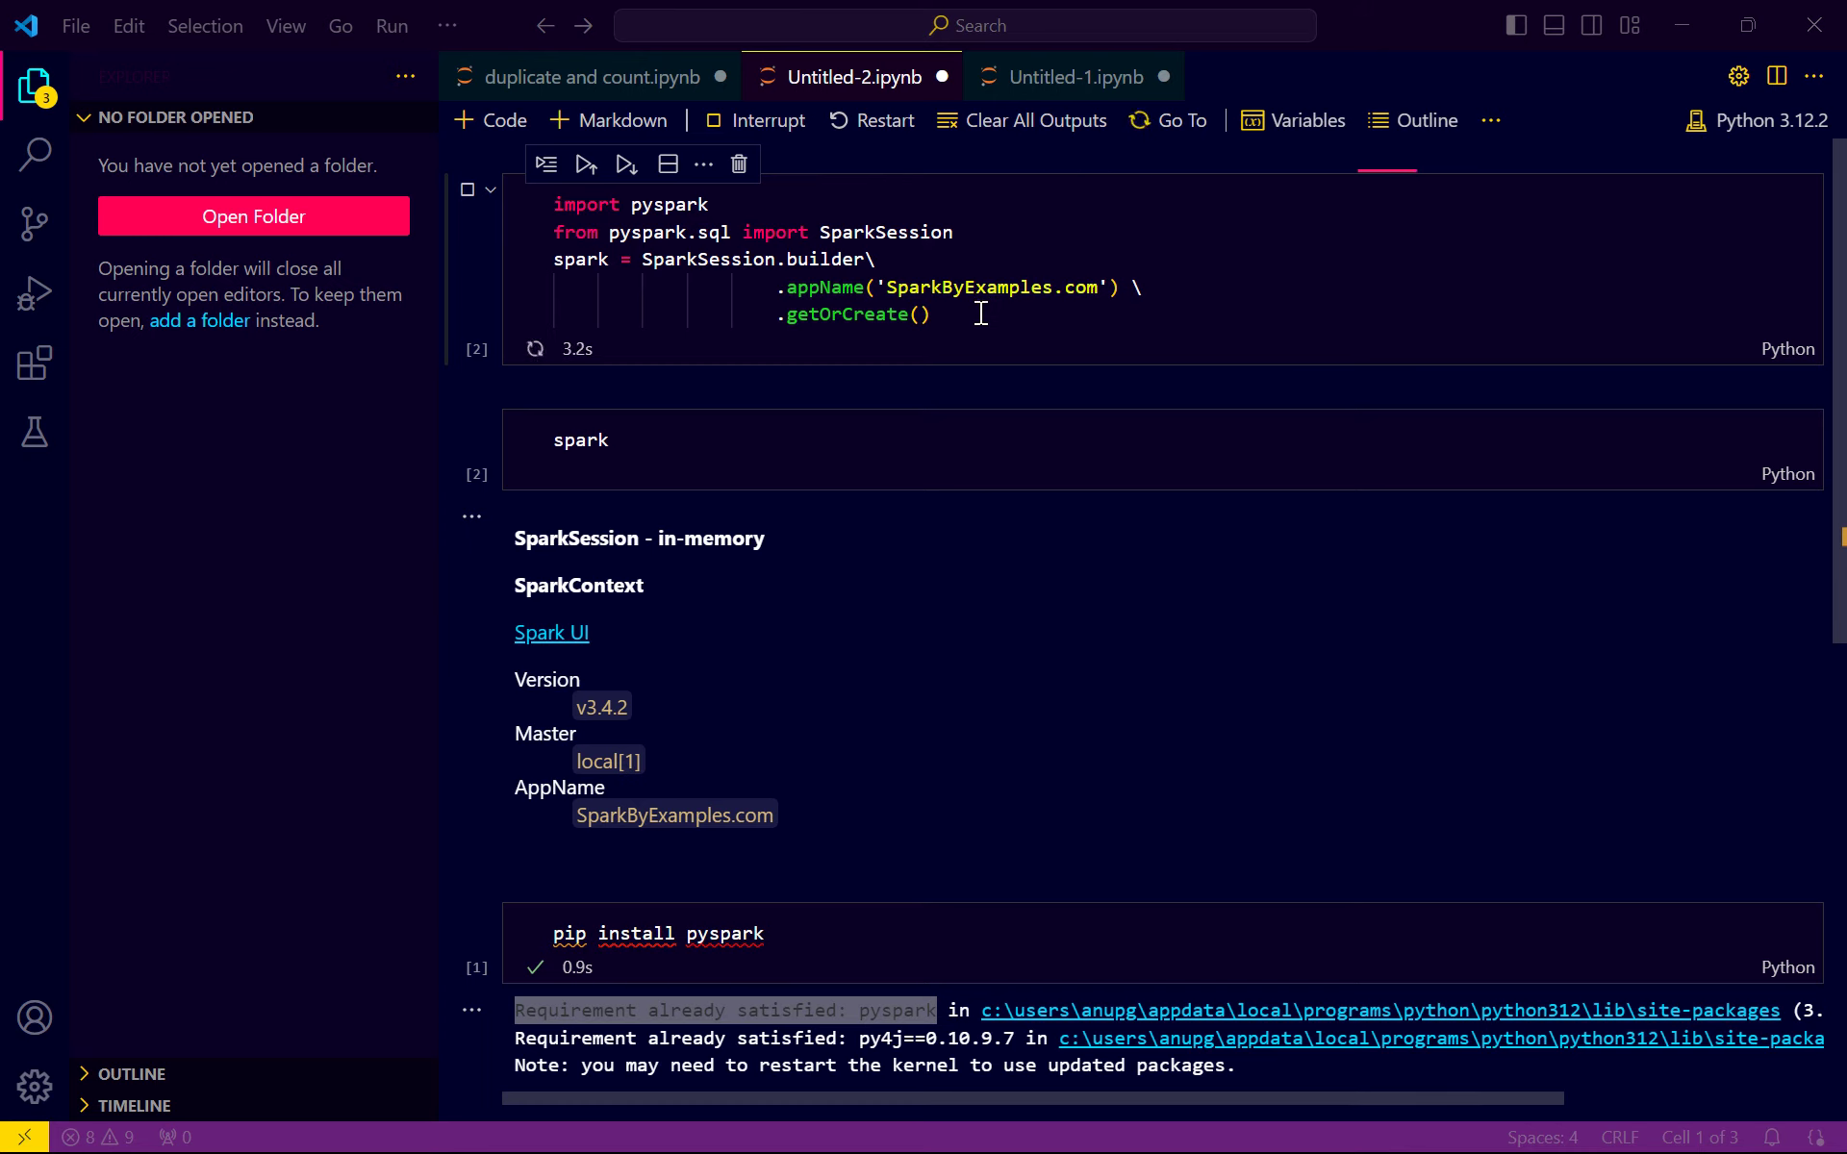
Rerun the spark cell to show the session details and add an empty code cell below the pip install output.
left_click(676, 438)
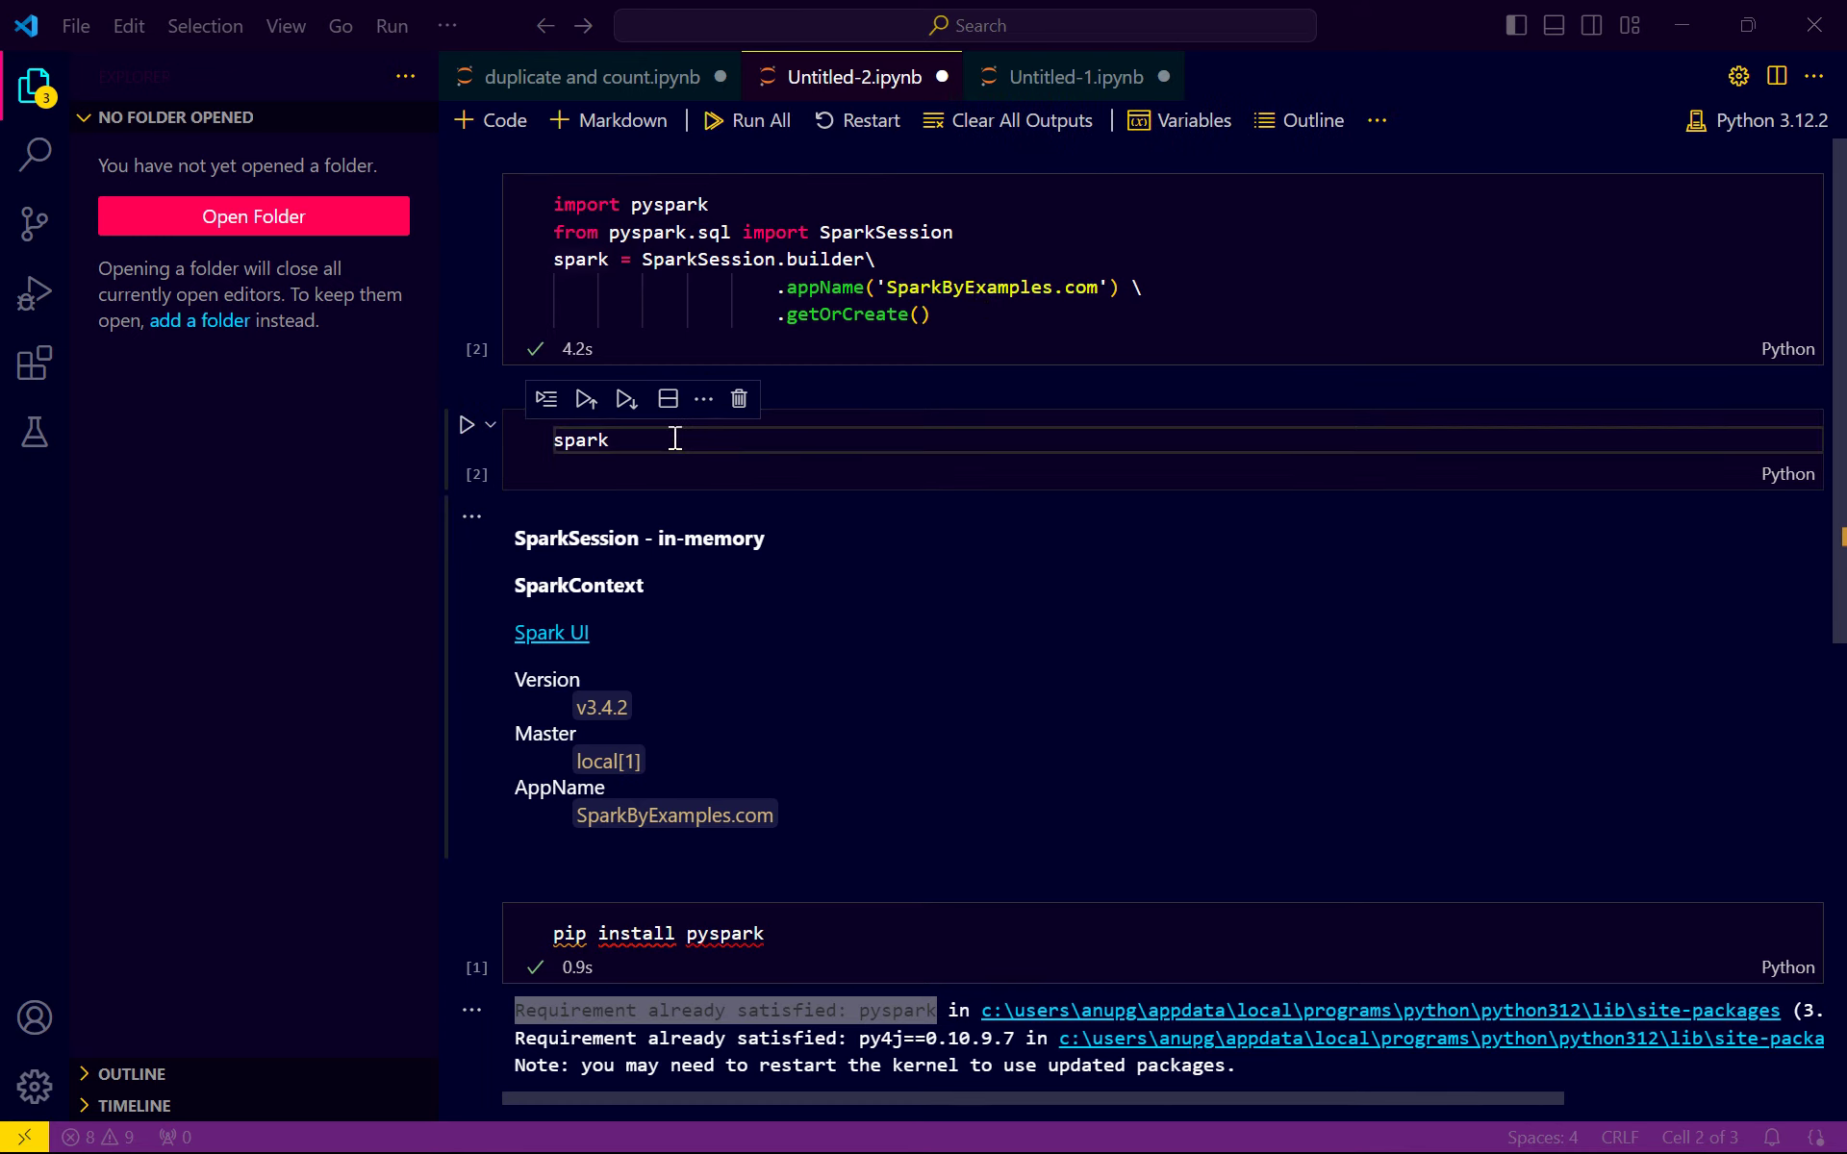
left_click(465, 425)
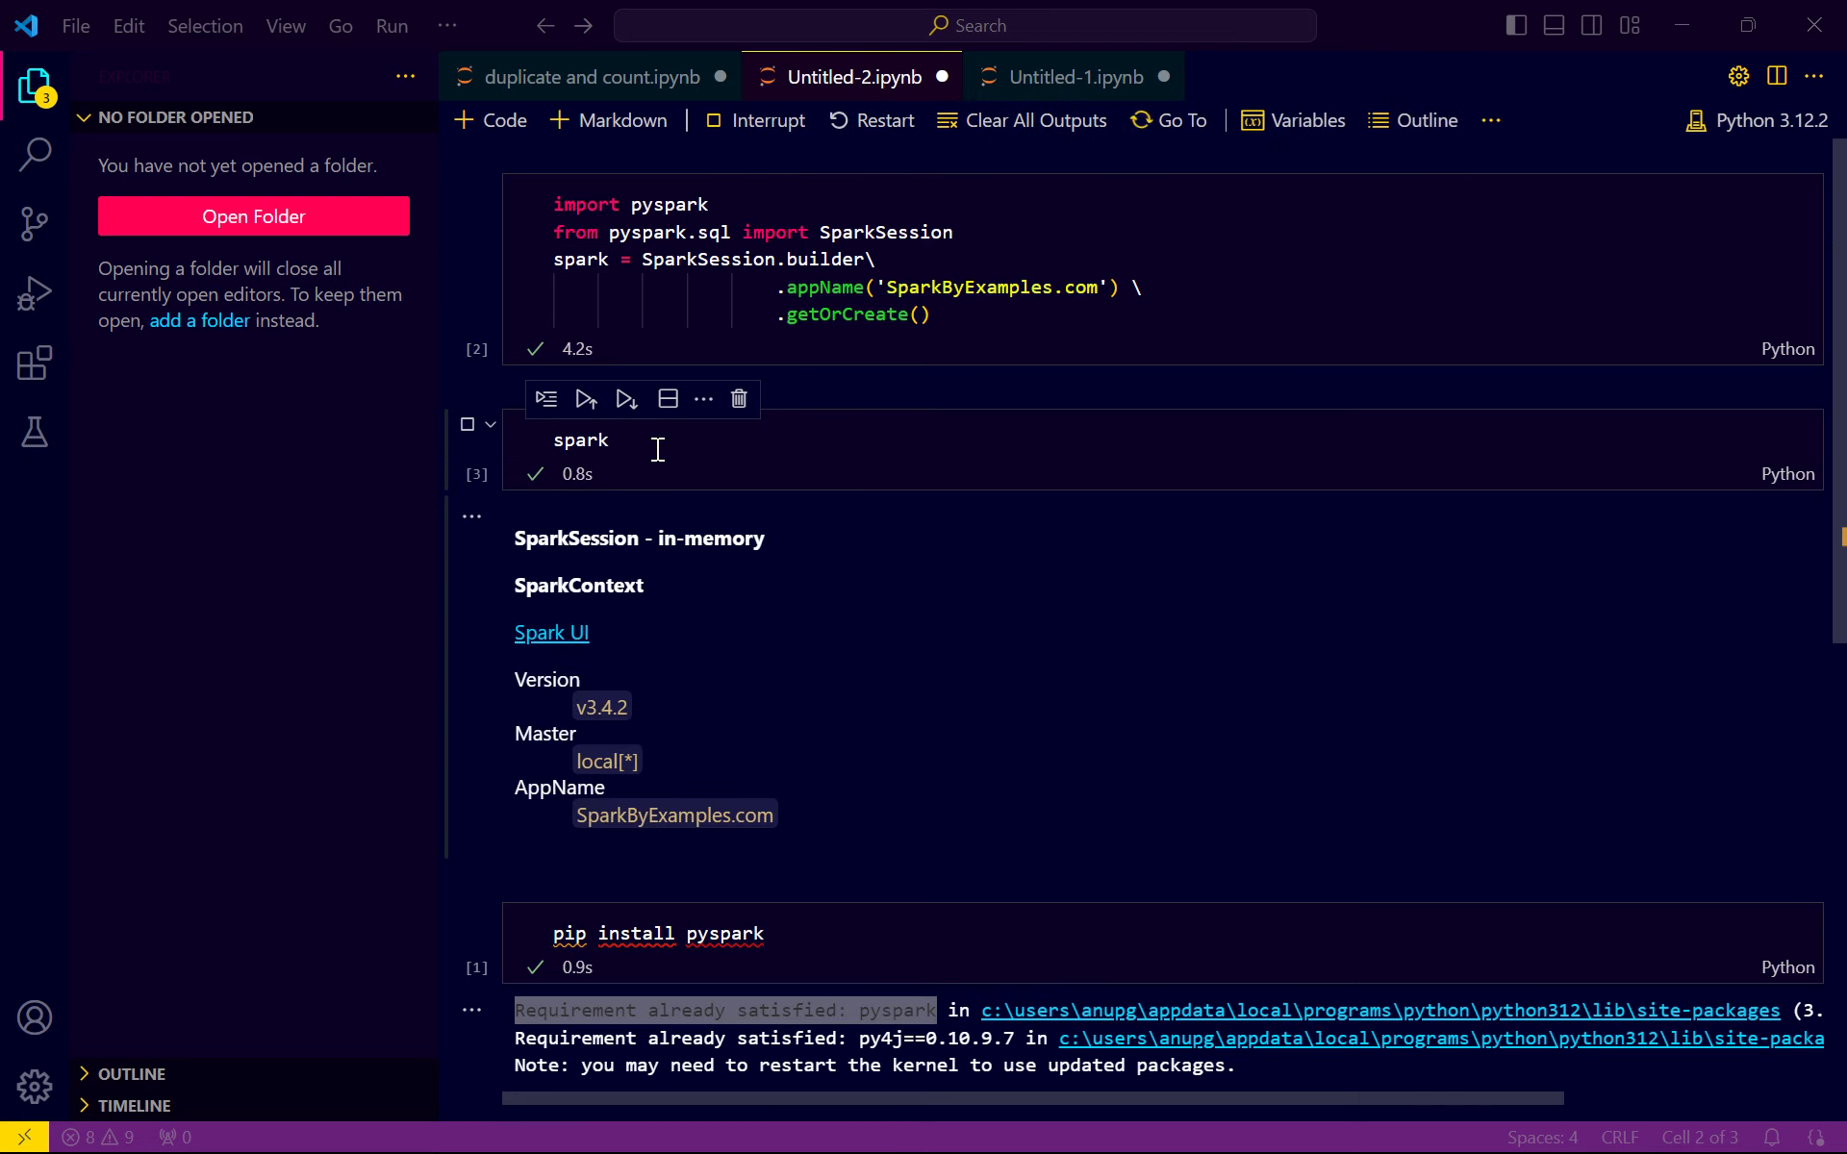
left_click_drag(659, 540, 776, 534)
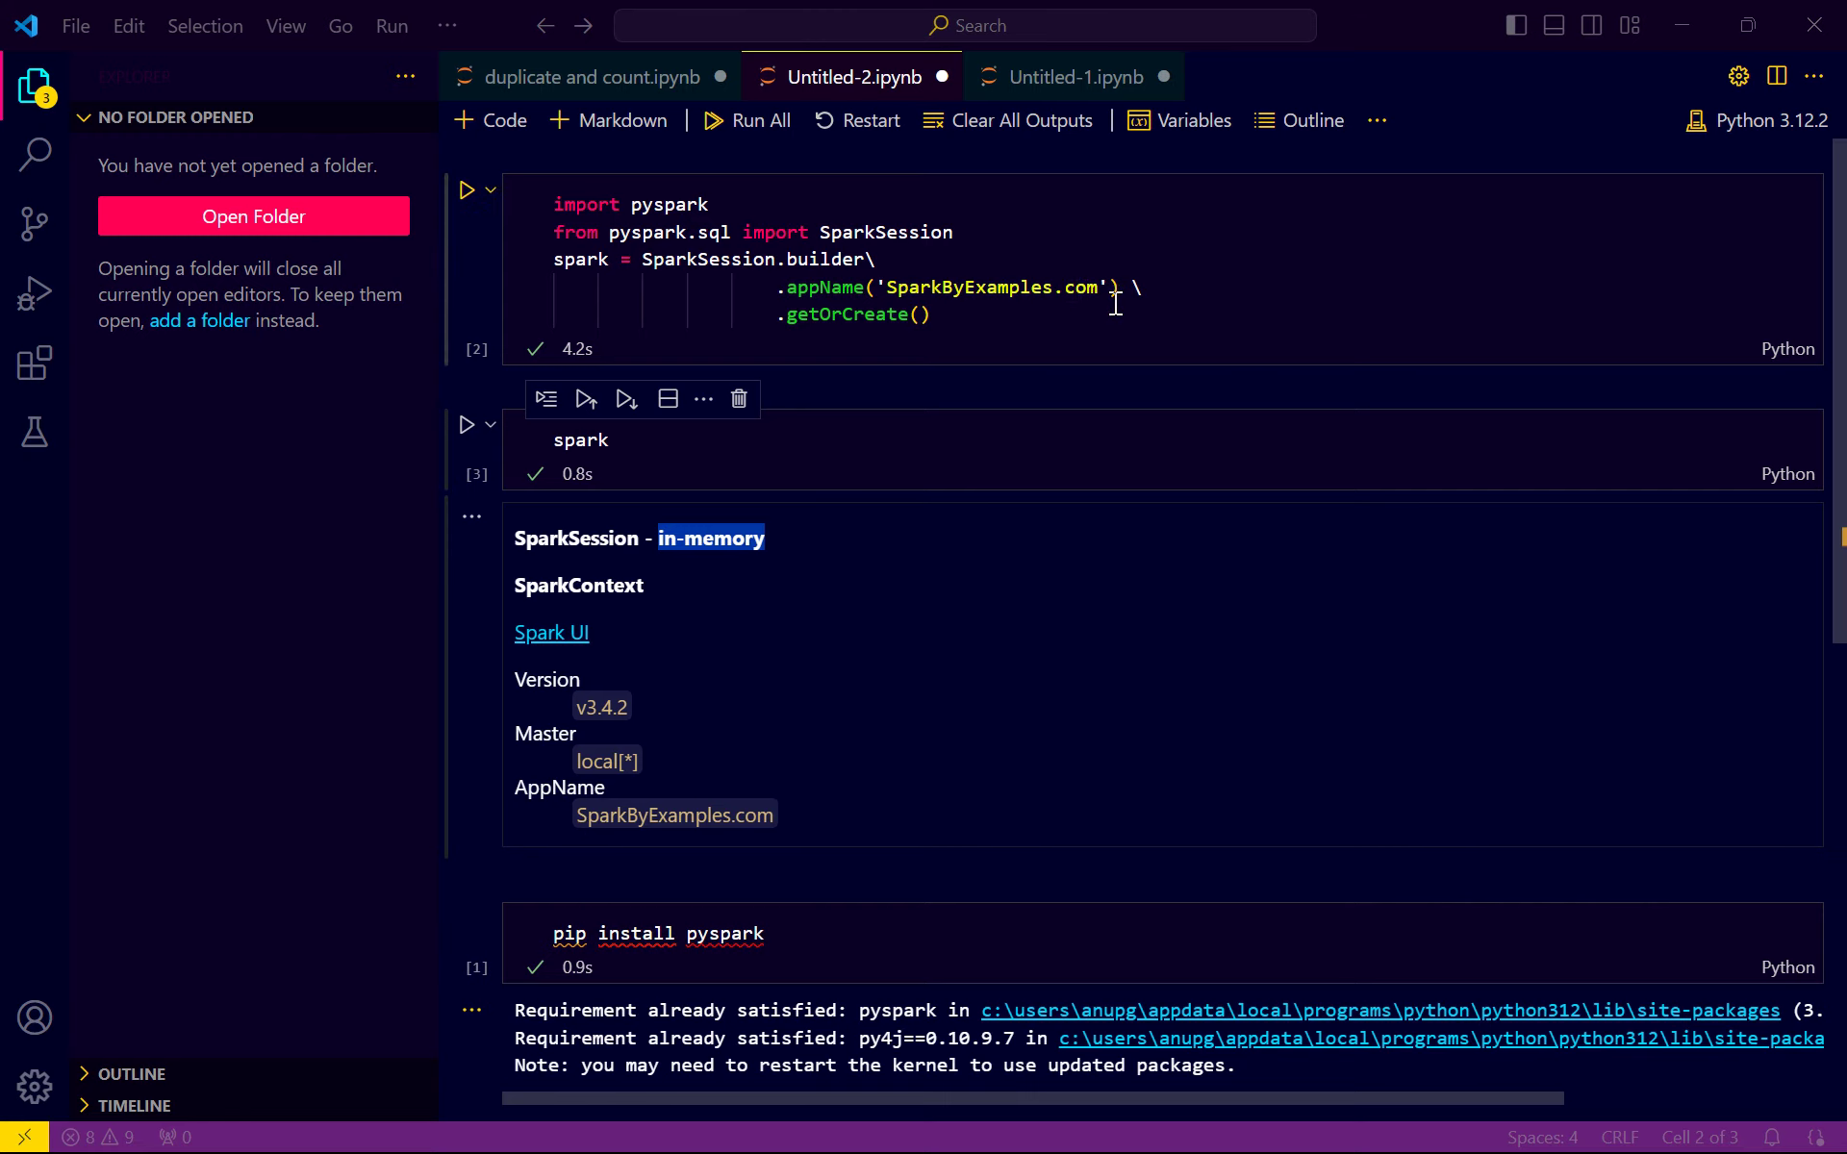
scroll(904, 582, "down", 3)
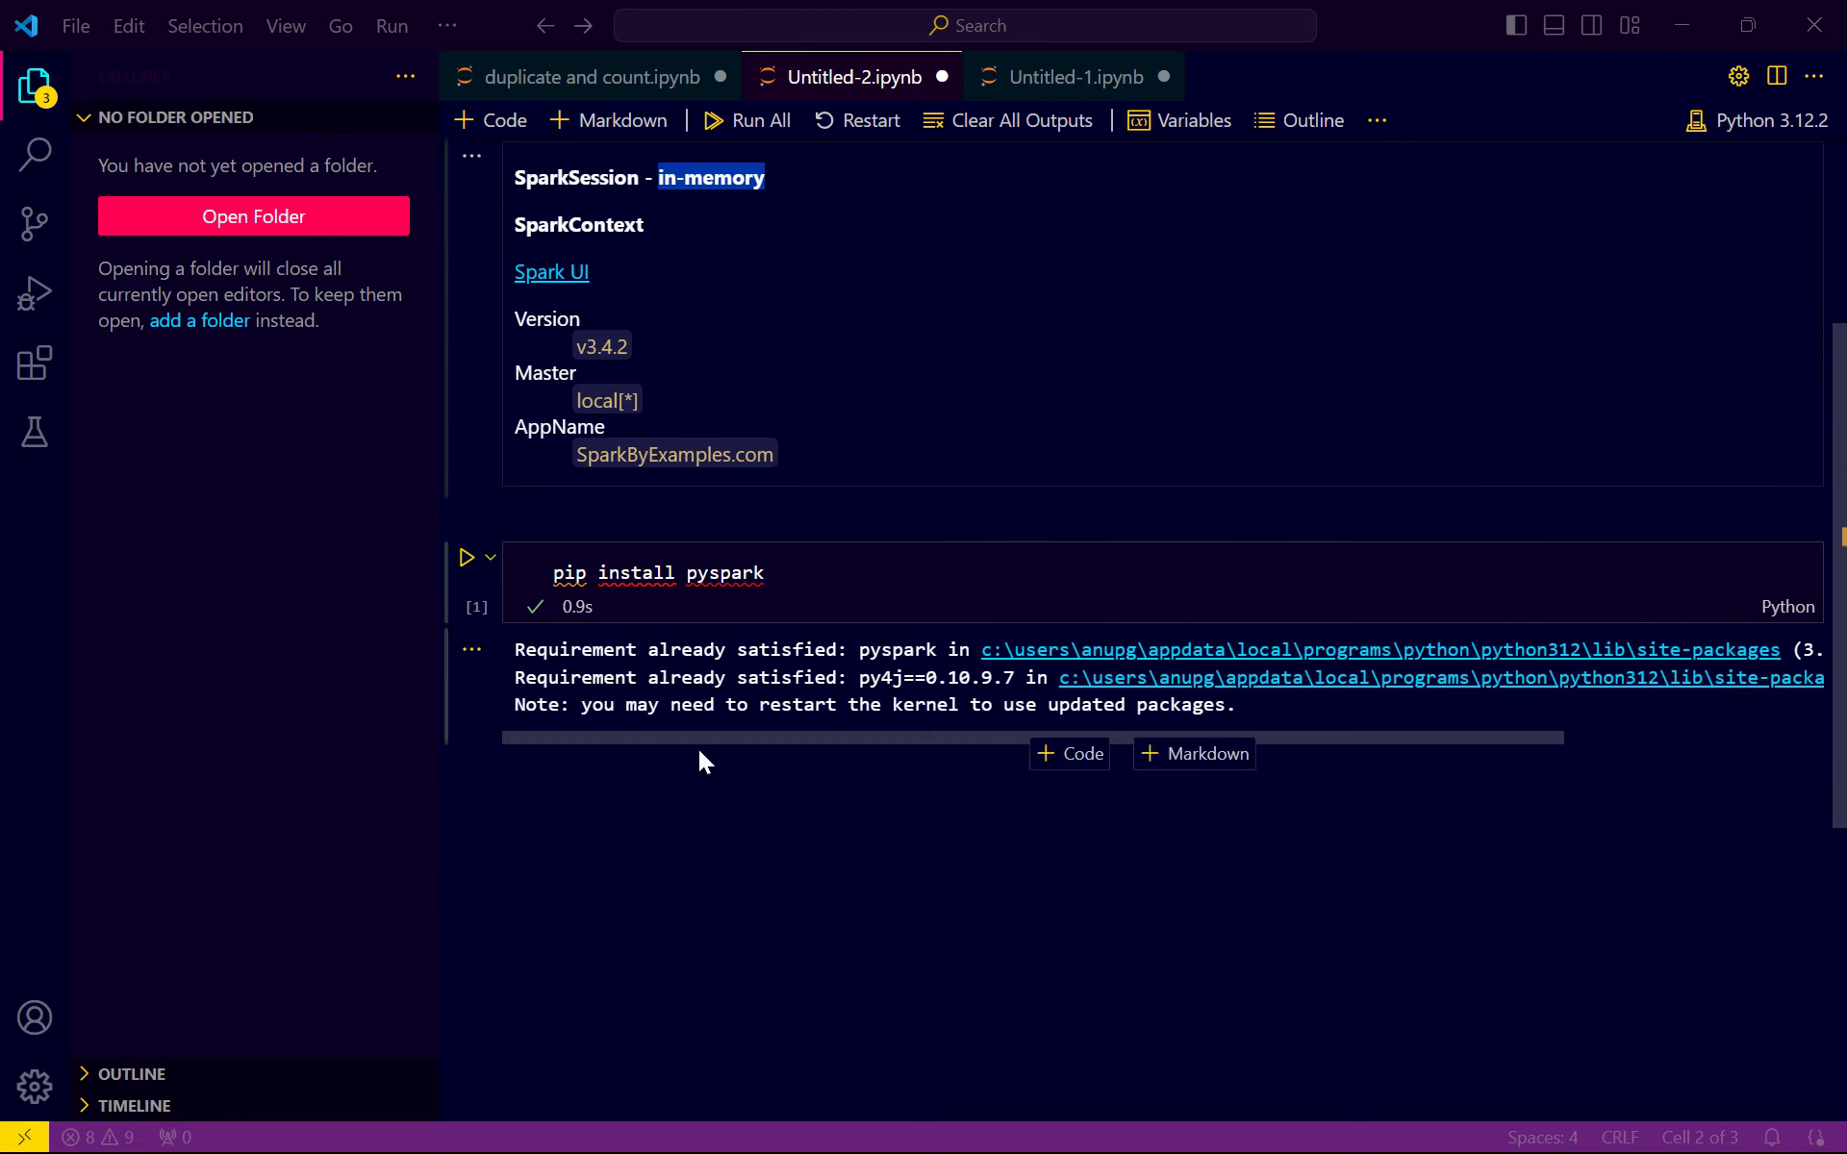
left_click(1063, 753)
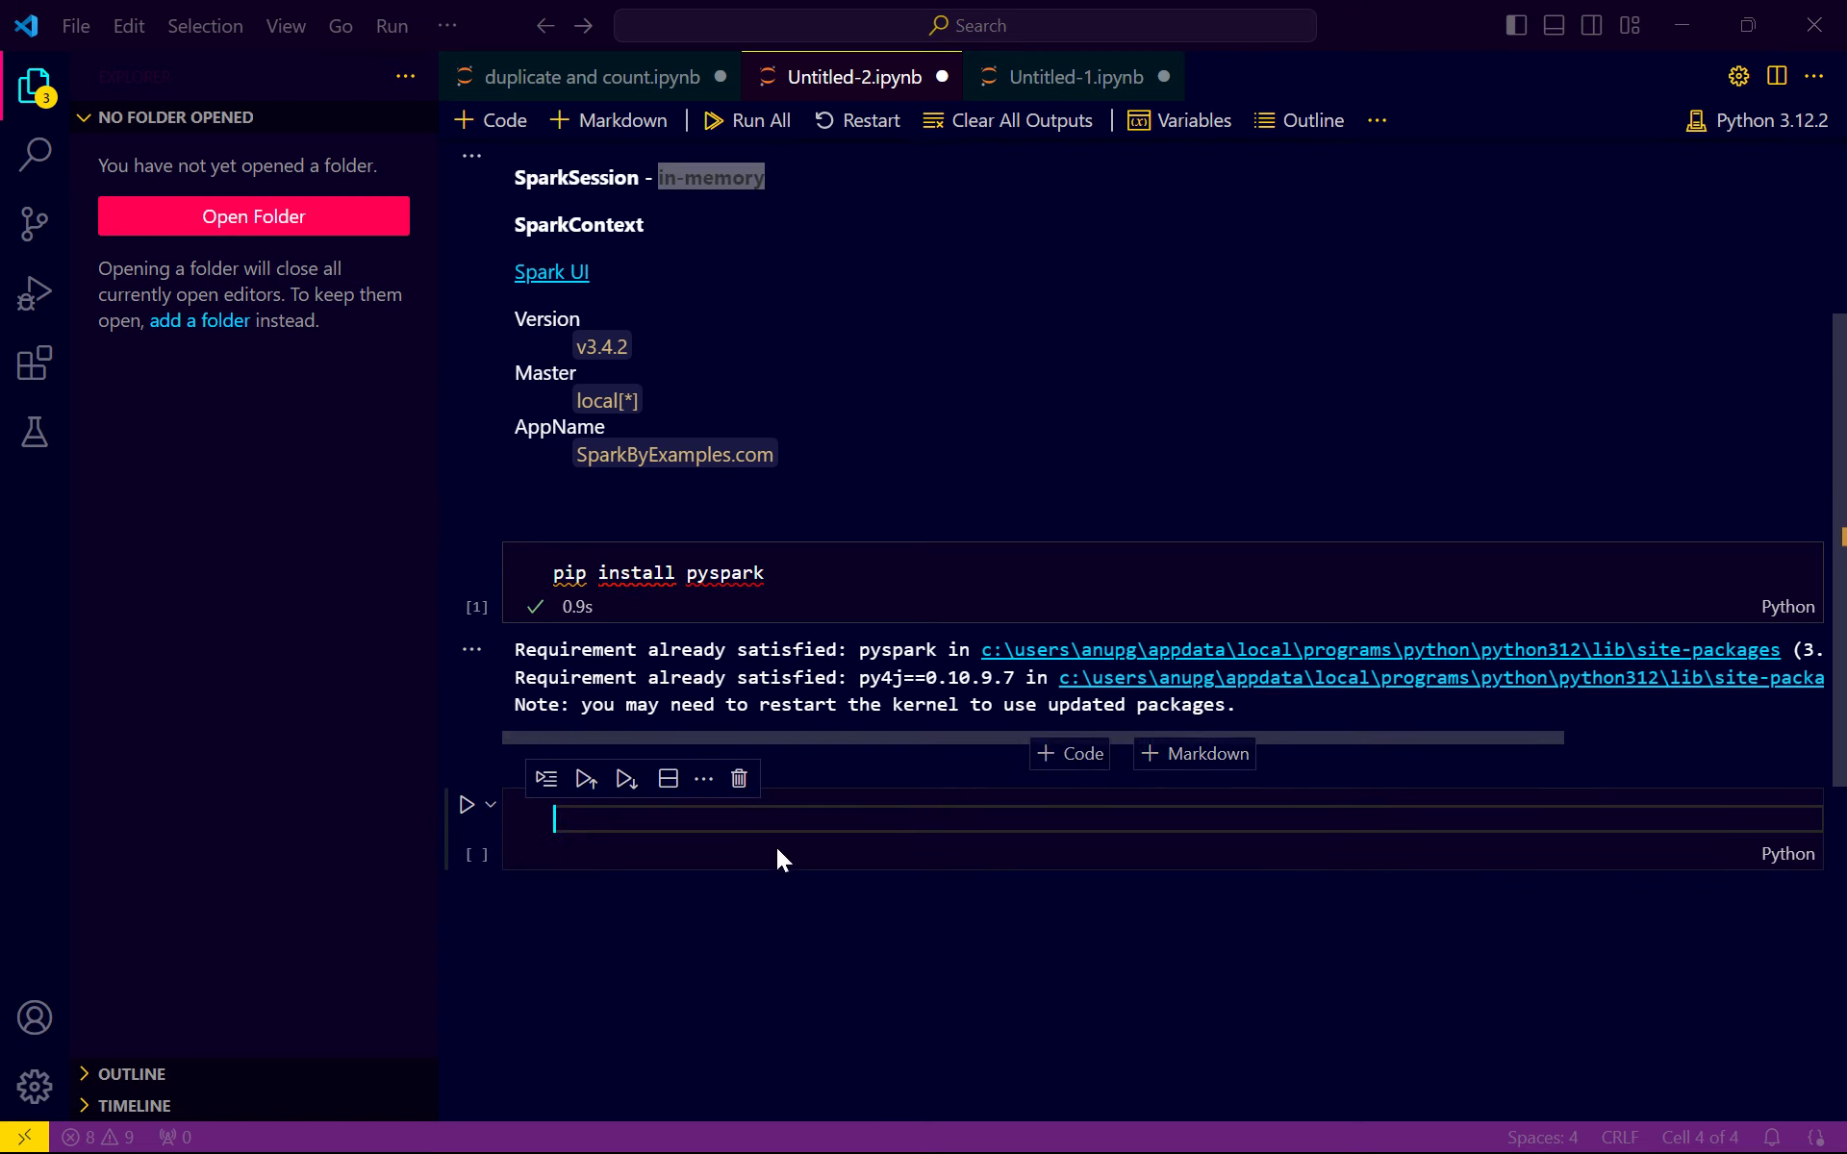
Switch to File Explorer and copy SalesLT.product.csv from the Downloads folder to the New Volume (V:) drive.
mouse_move(134, 1145)
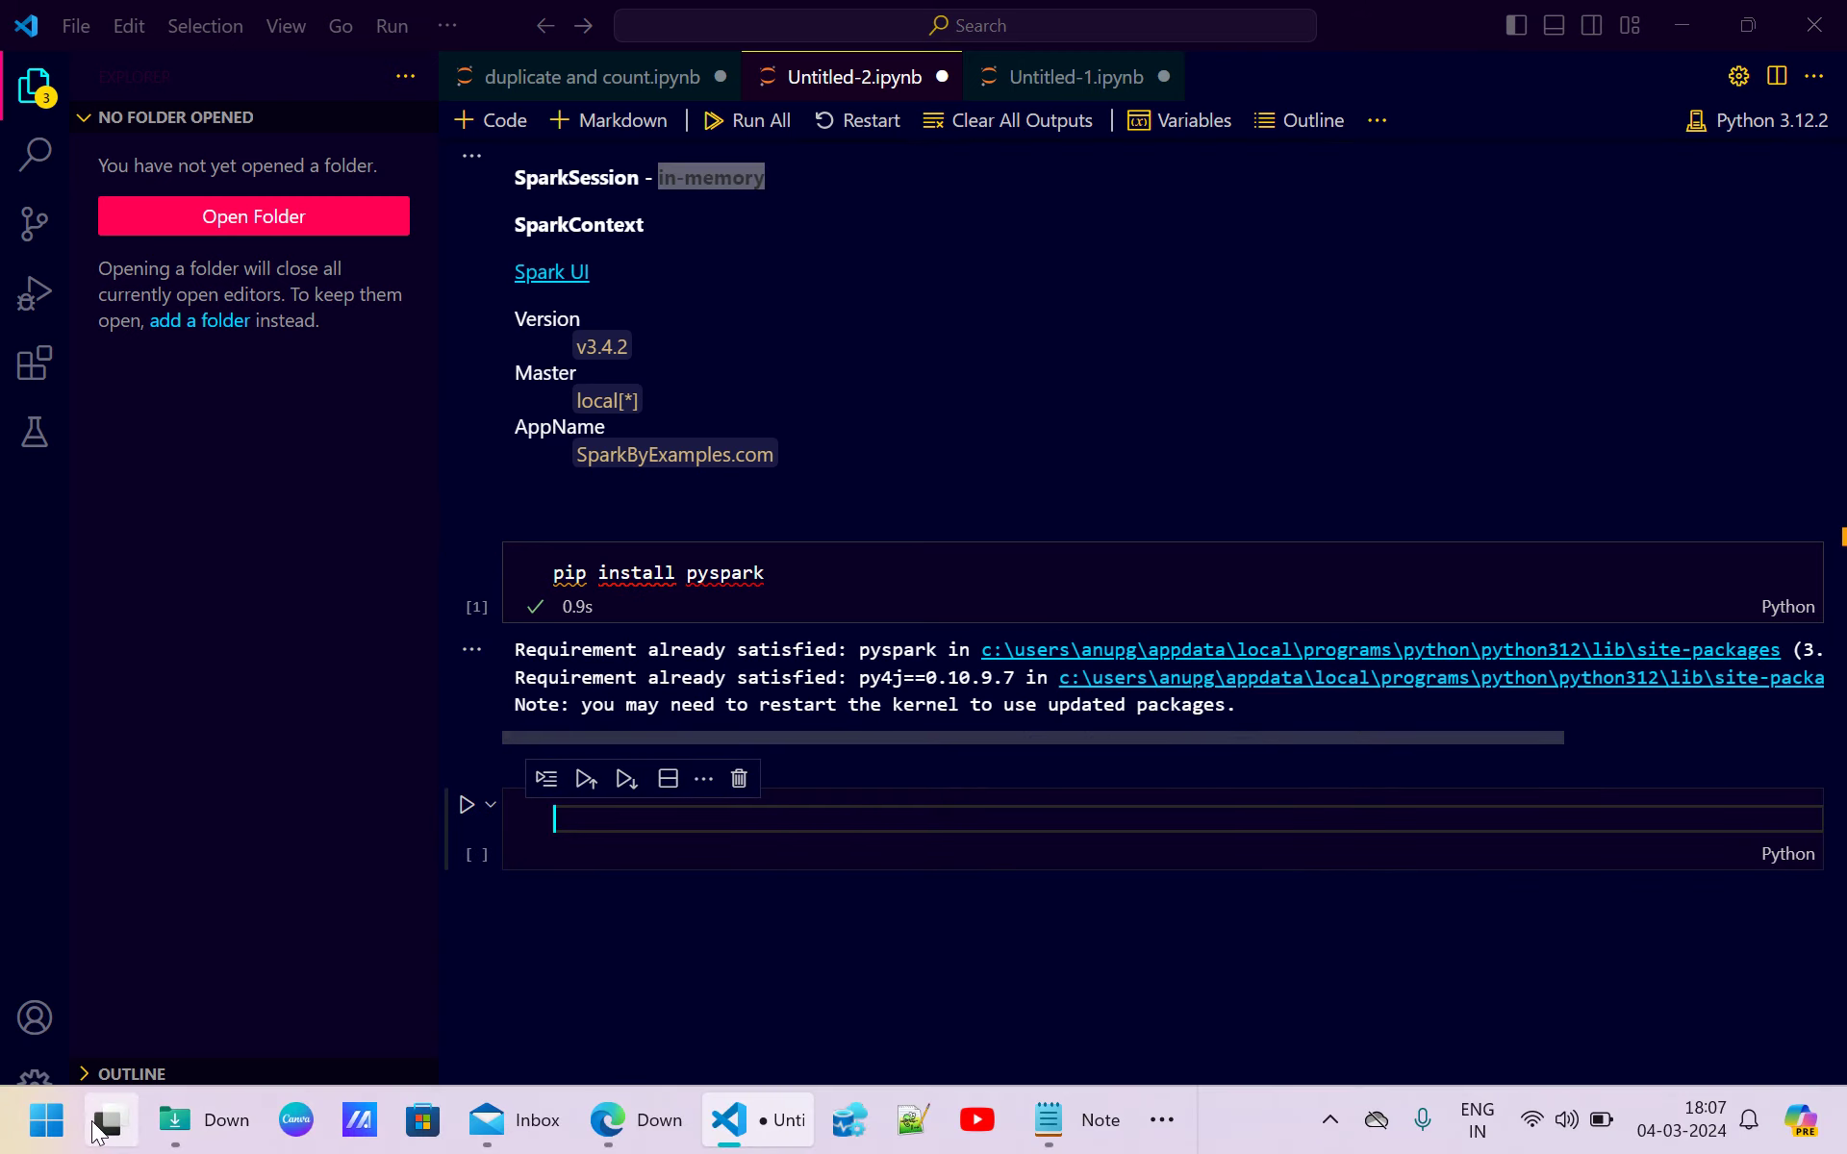
left_click(96, 1130)
left_click(446, 309)
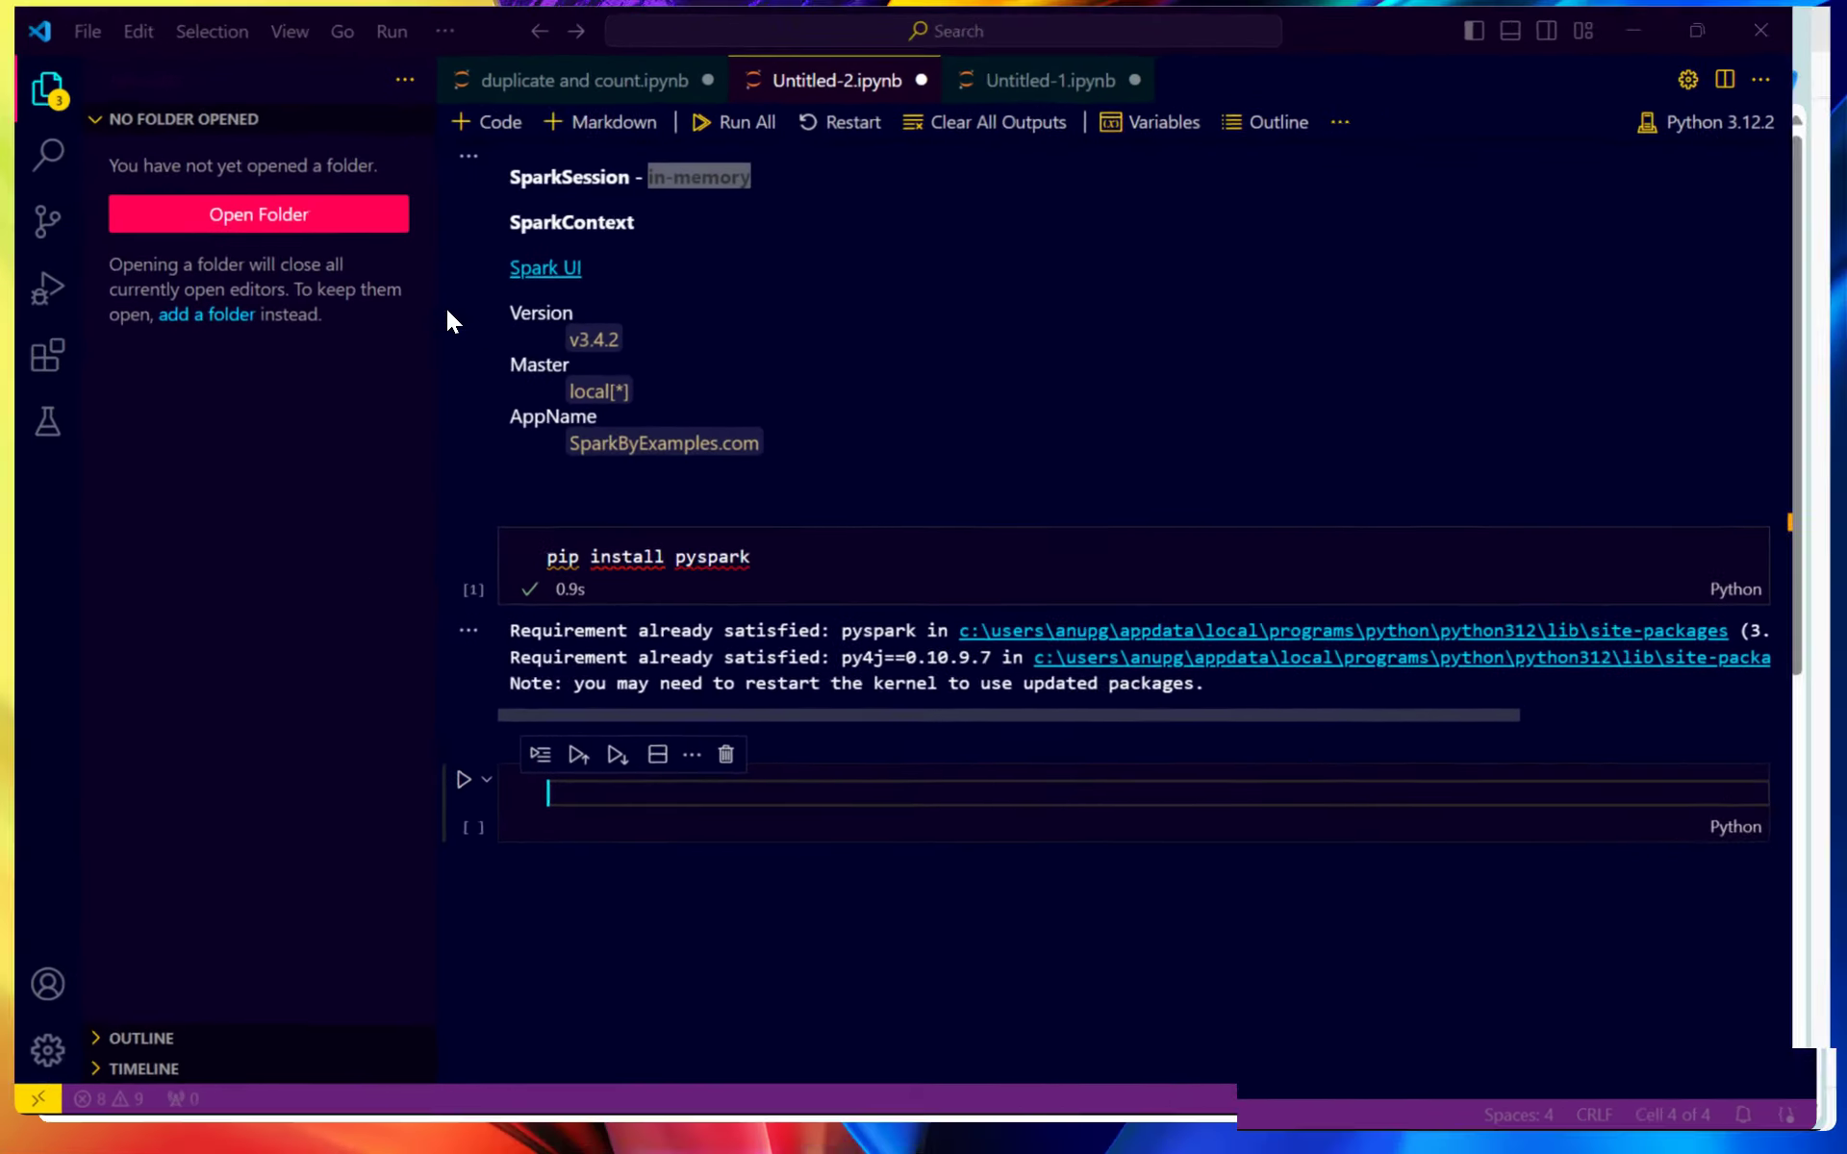
key("super+e")
left_click(100, 414)
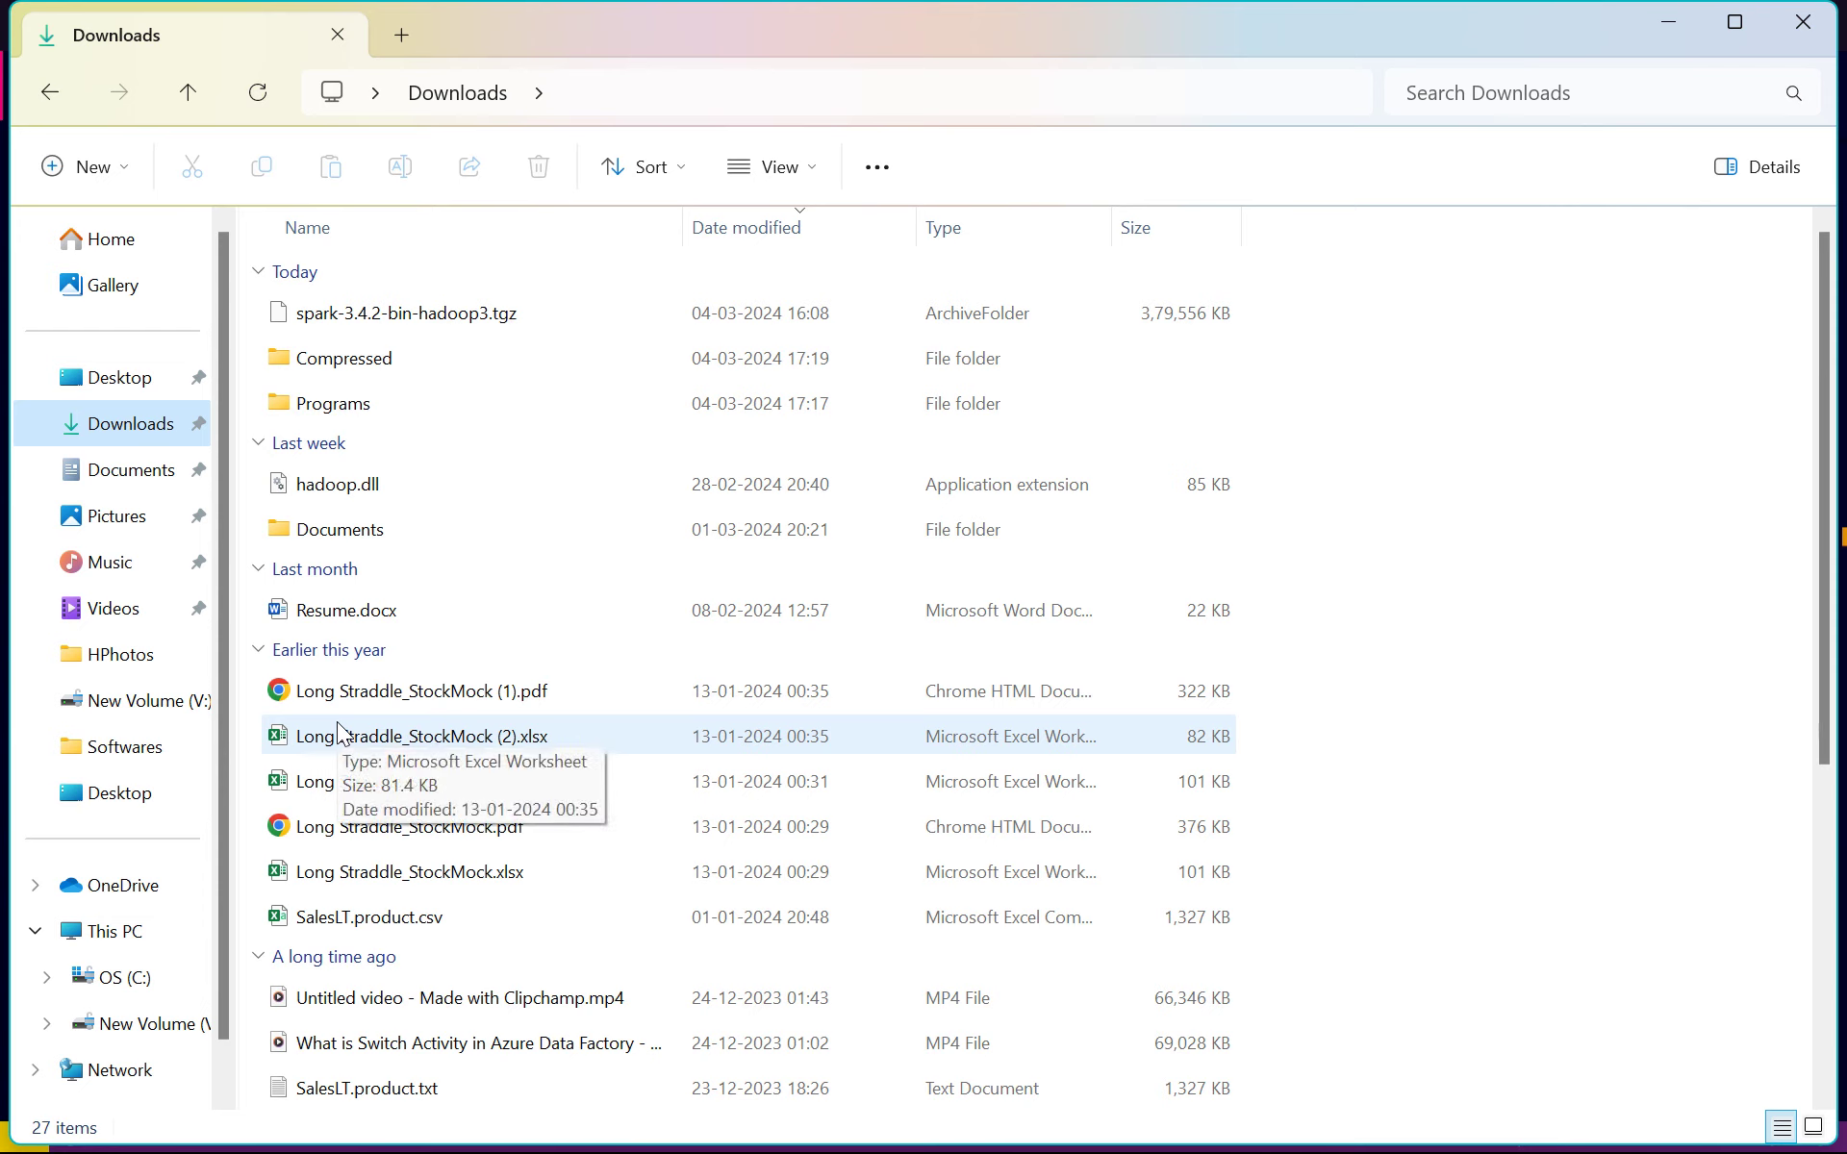
left_click(380, 916)
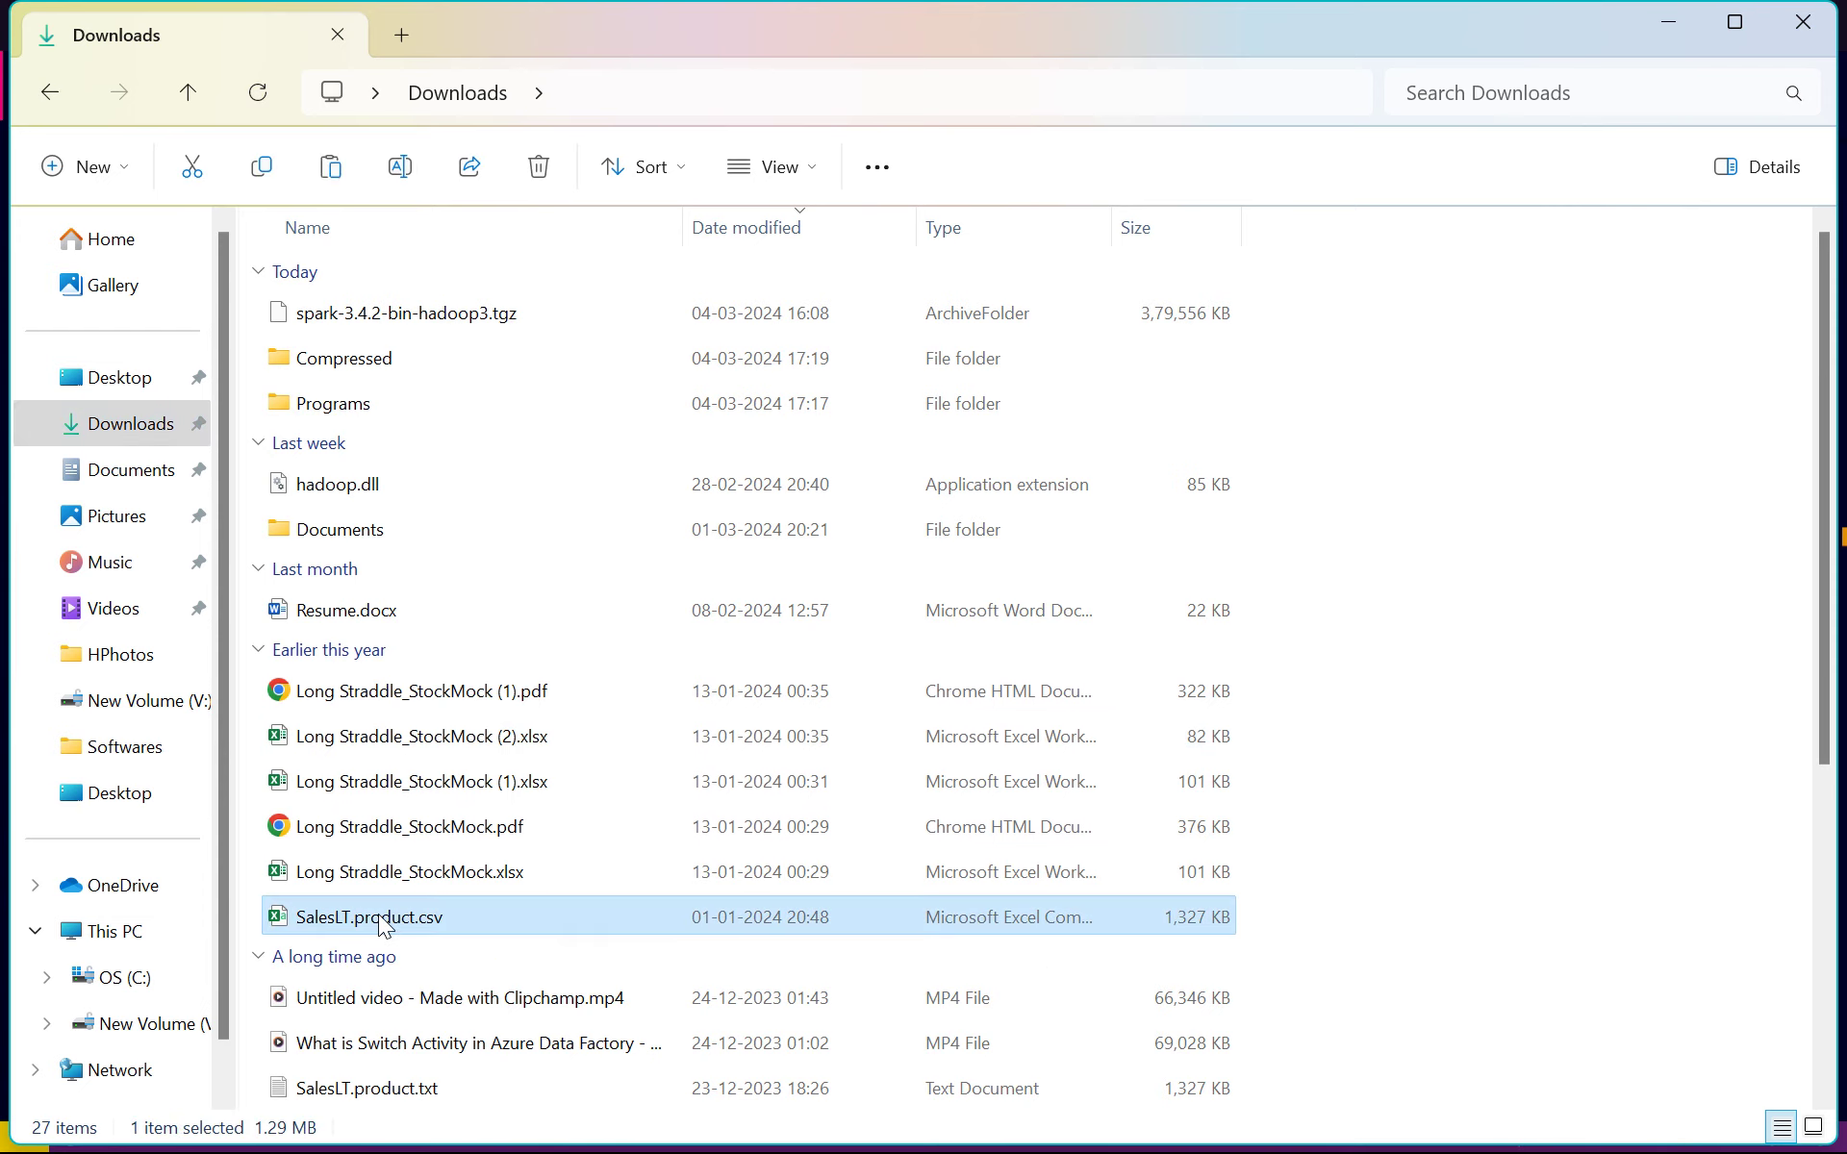
left_click(136, 707)
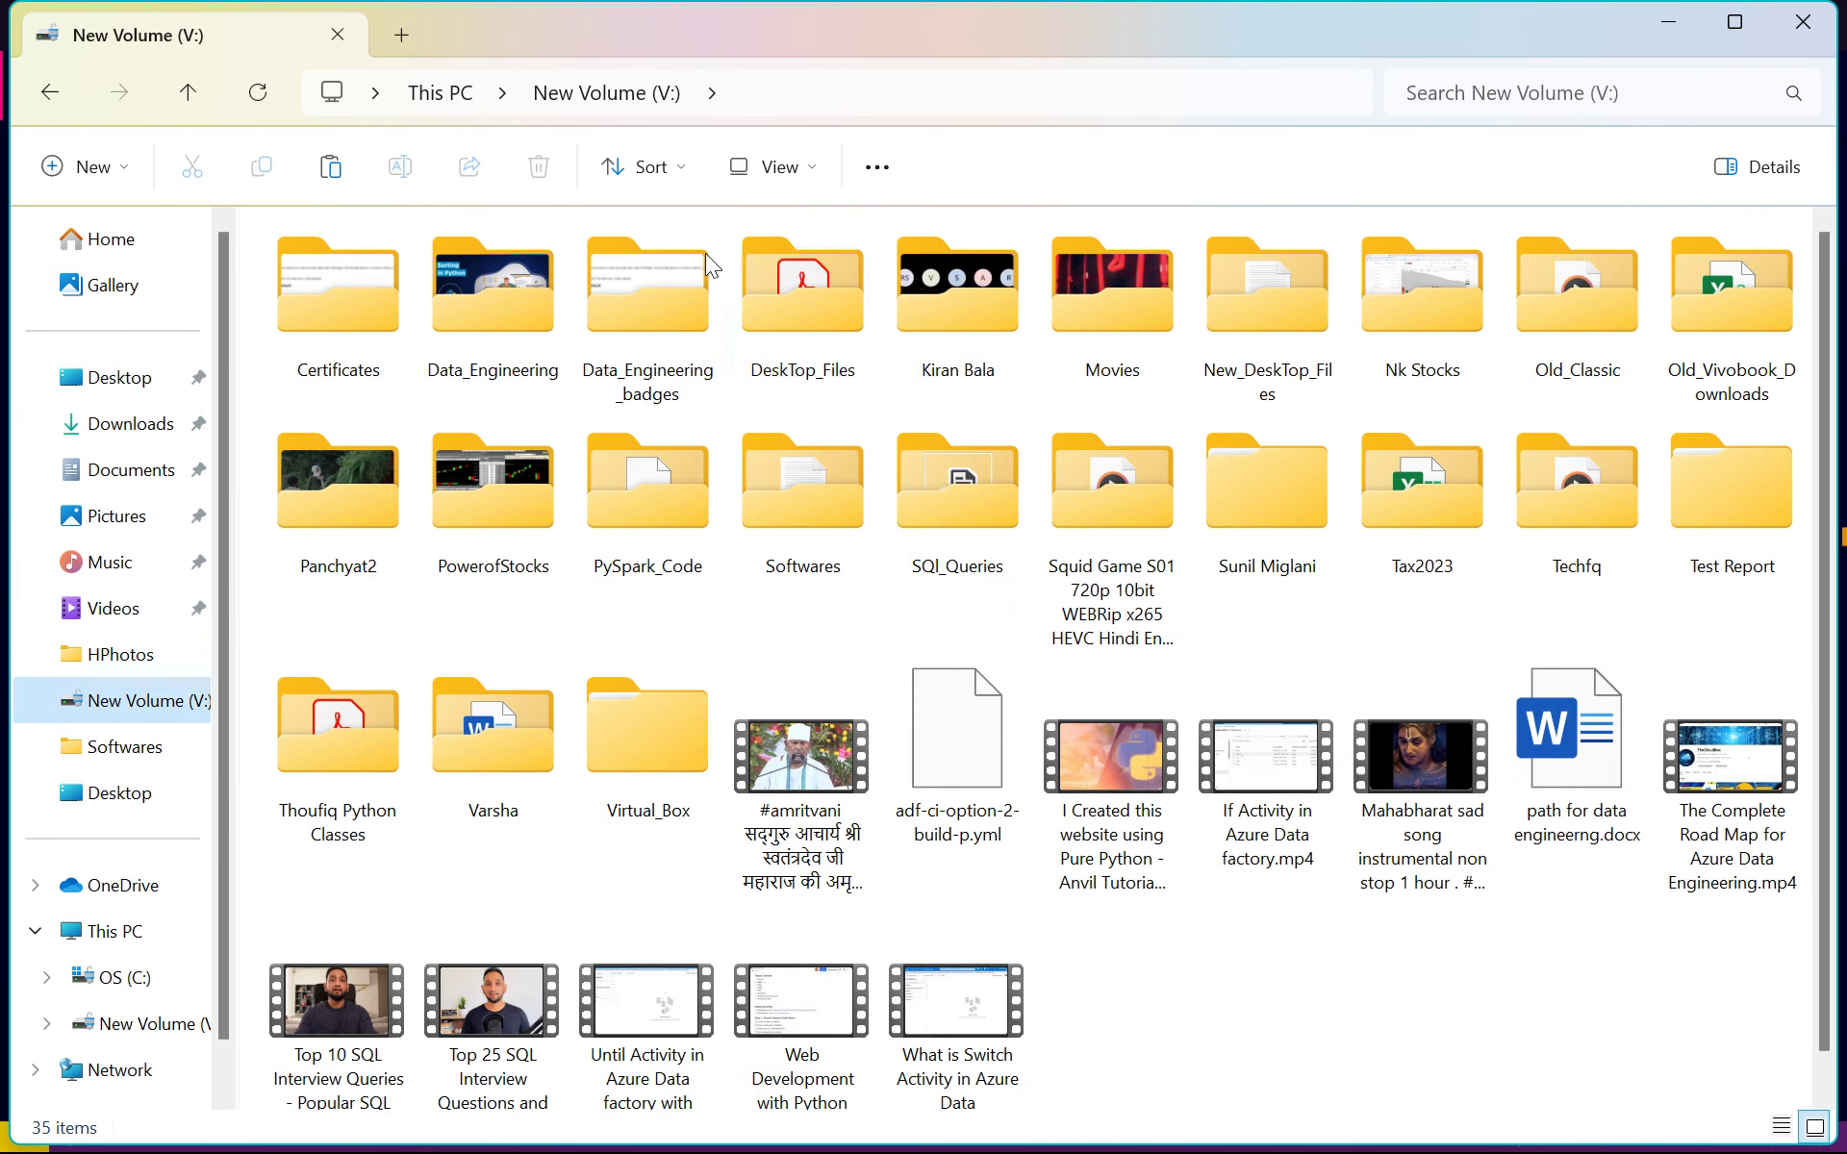
key("ctrl+v")
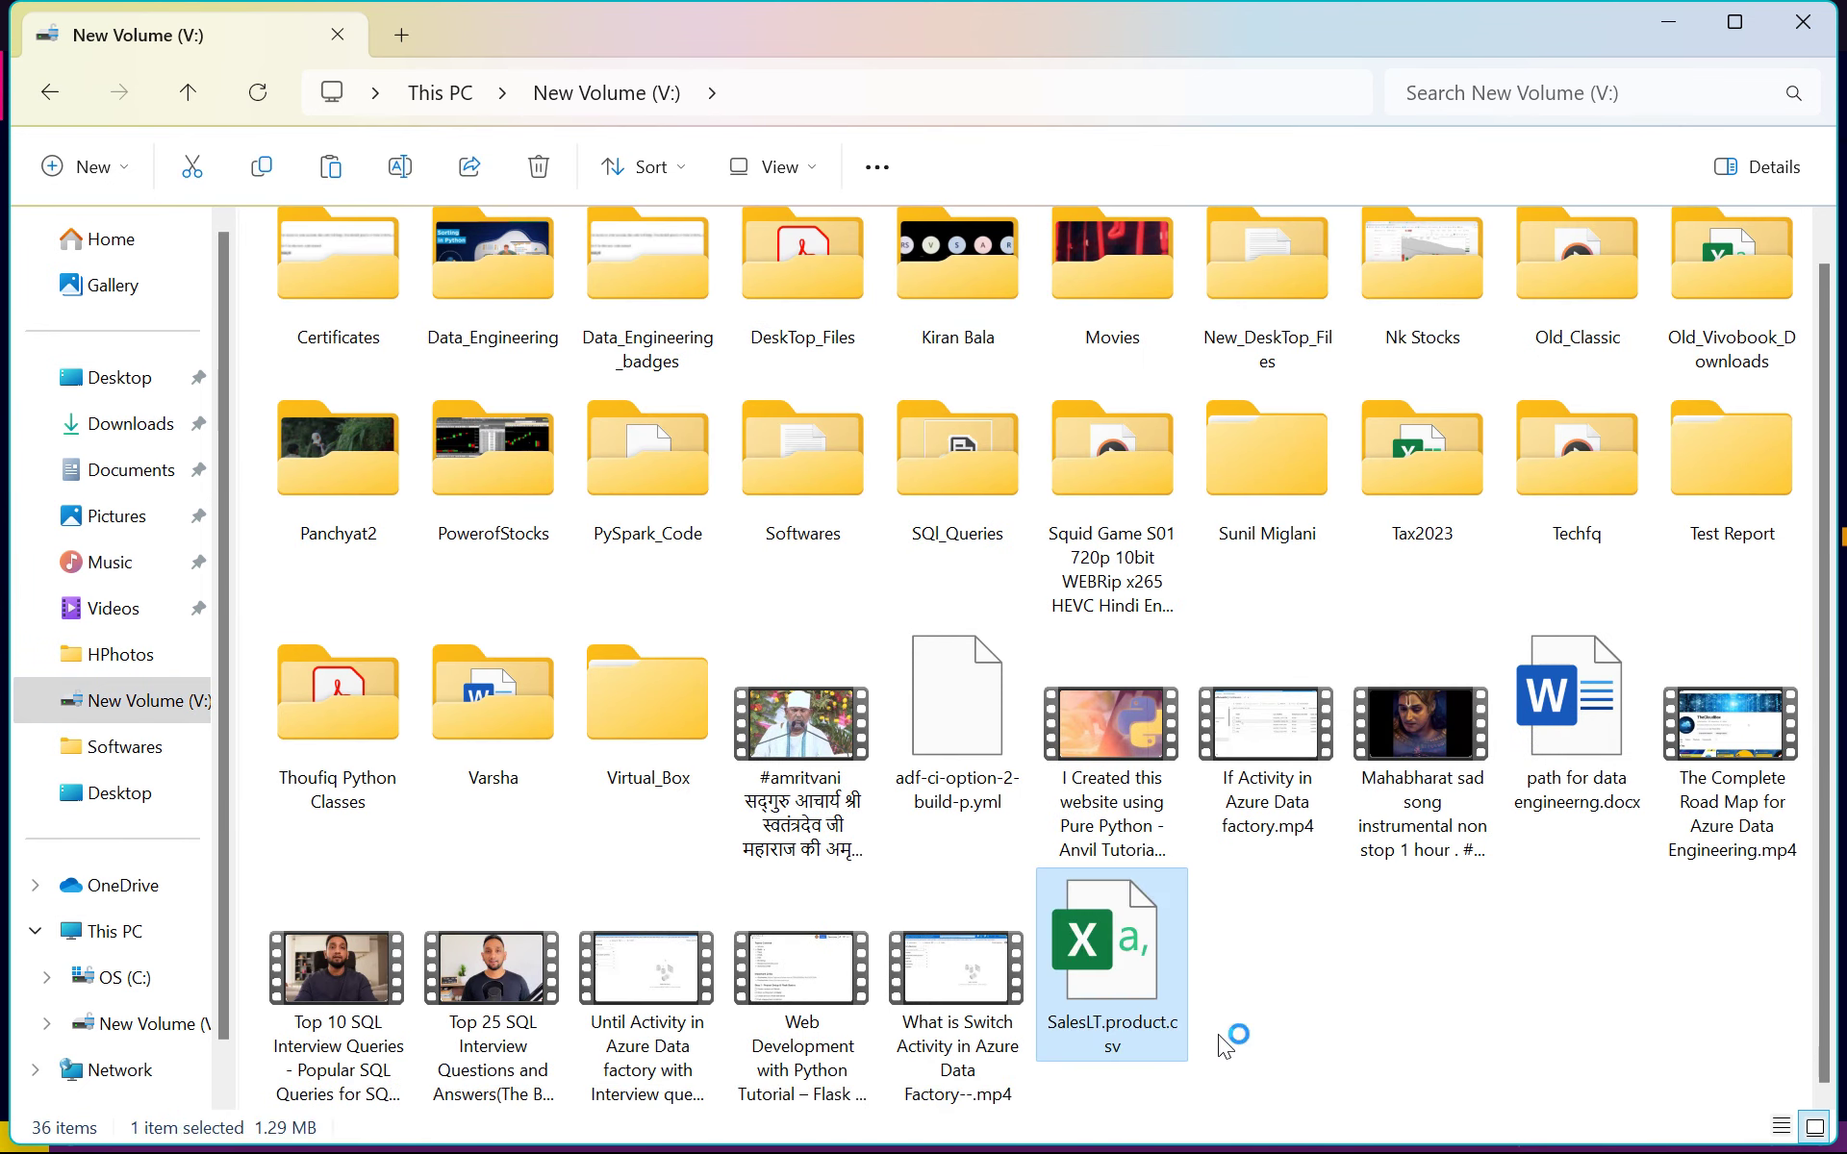
Show the editable path of the V: drive, and switch back to the empty last cell in Visual Studio Code.
left_click(781, 101)
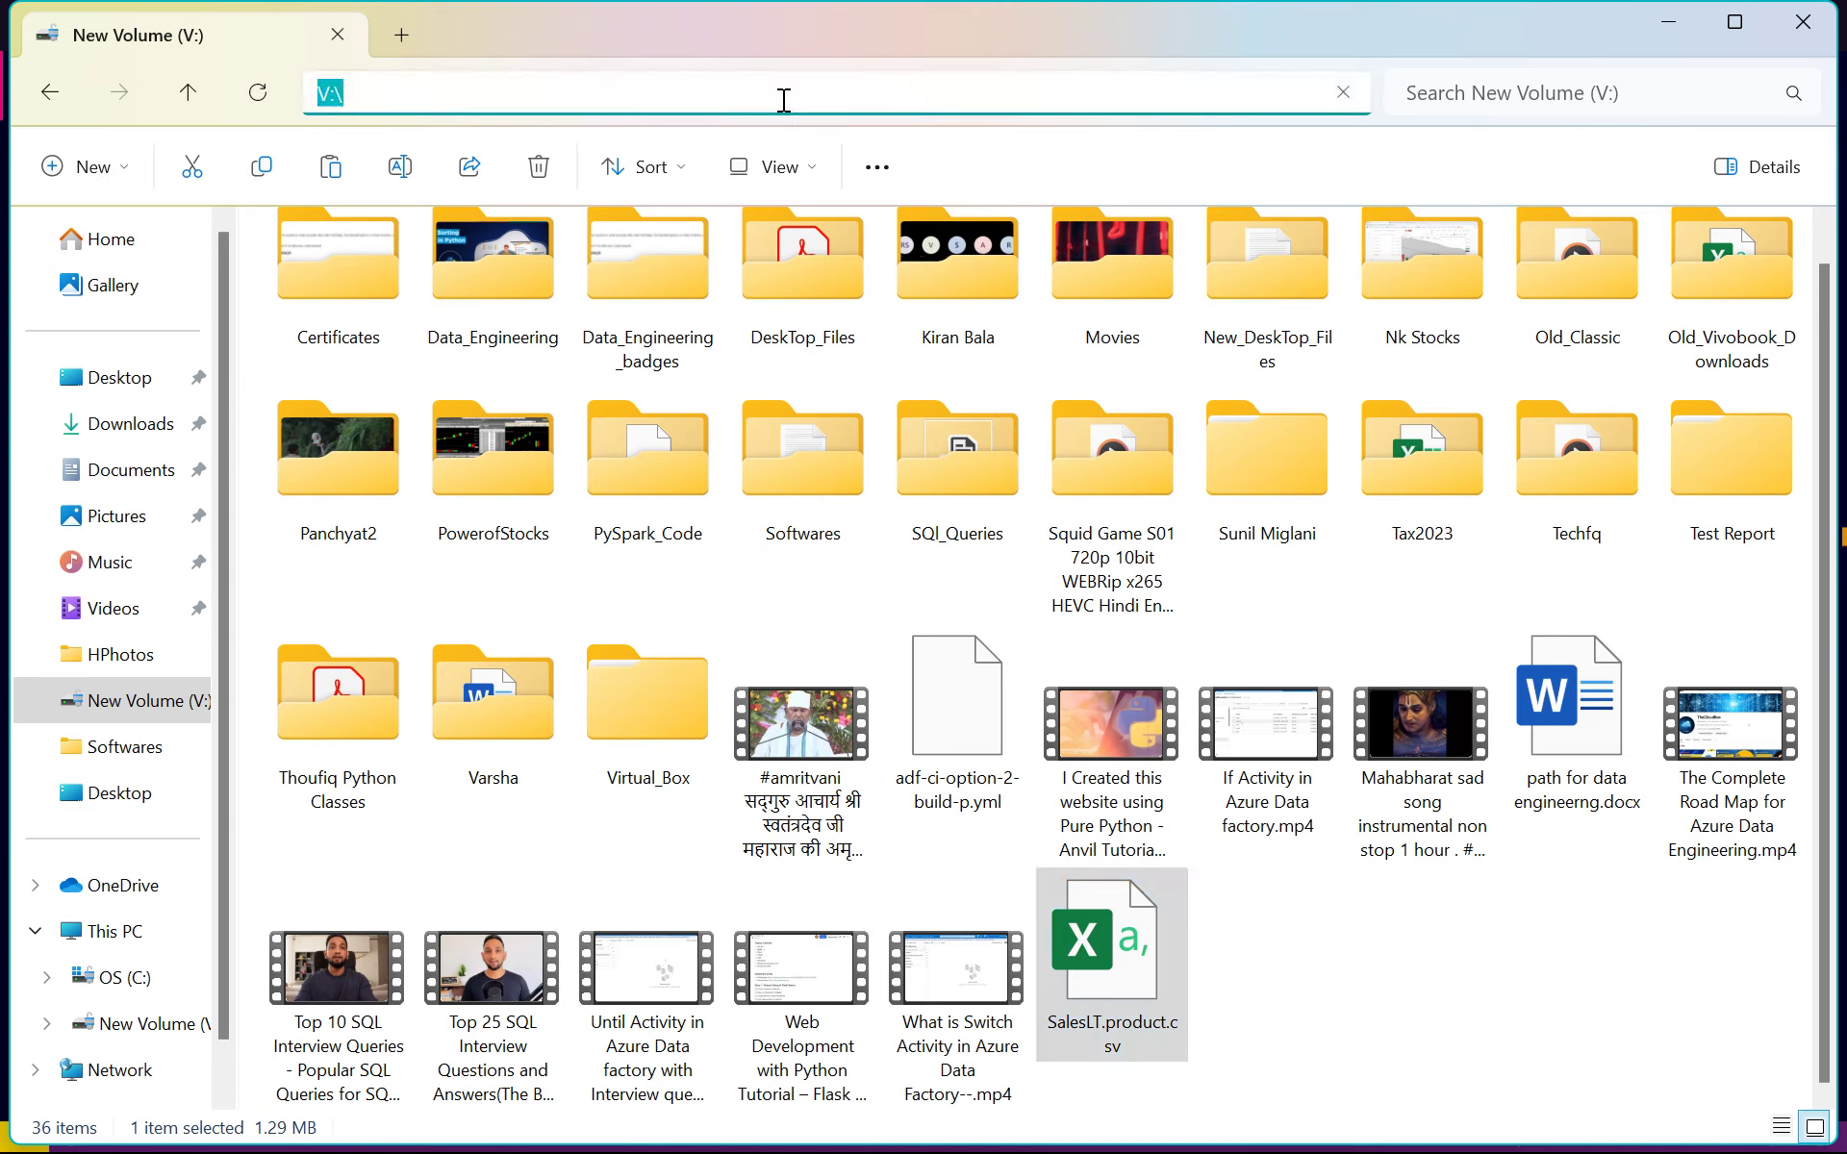
left_click(784, 100)
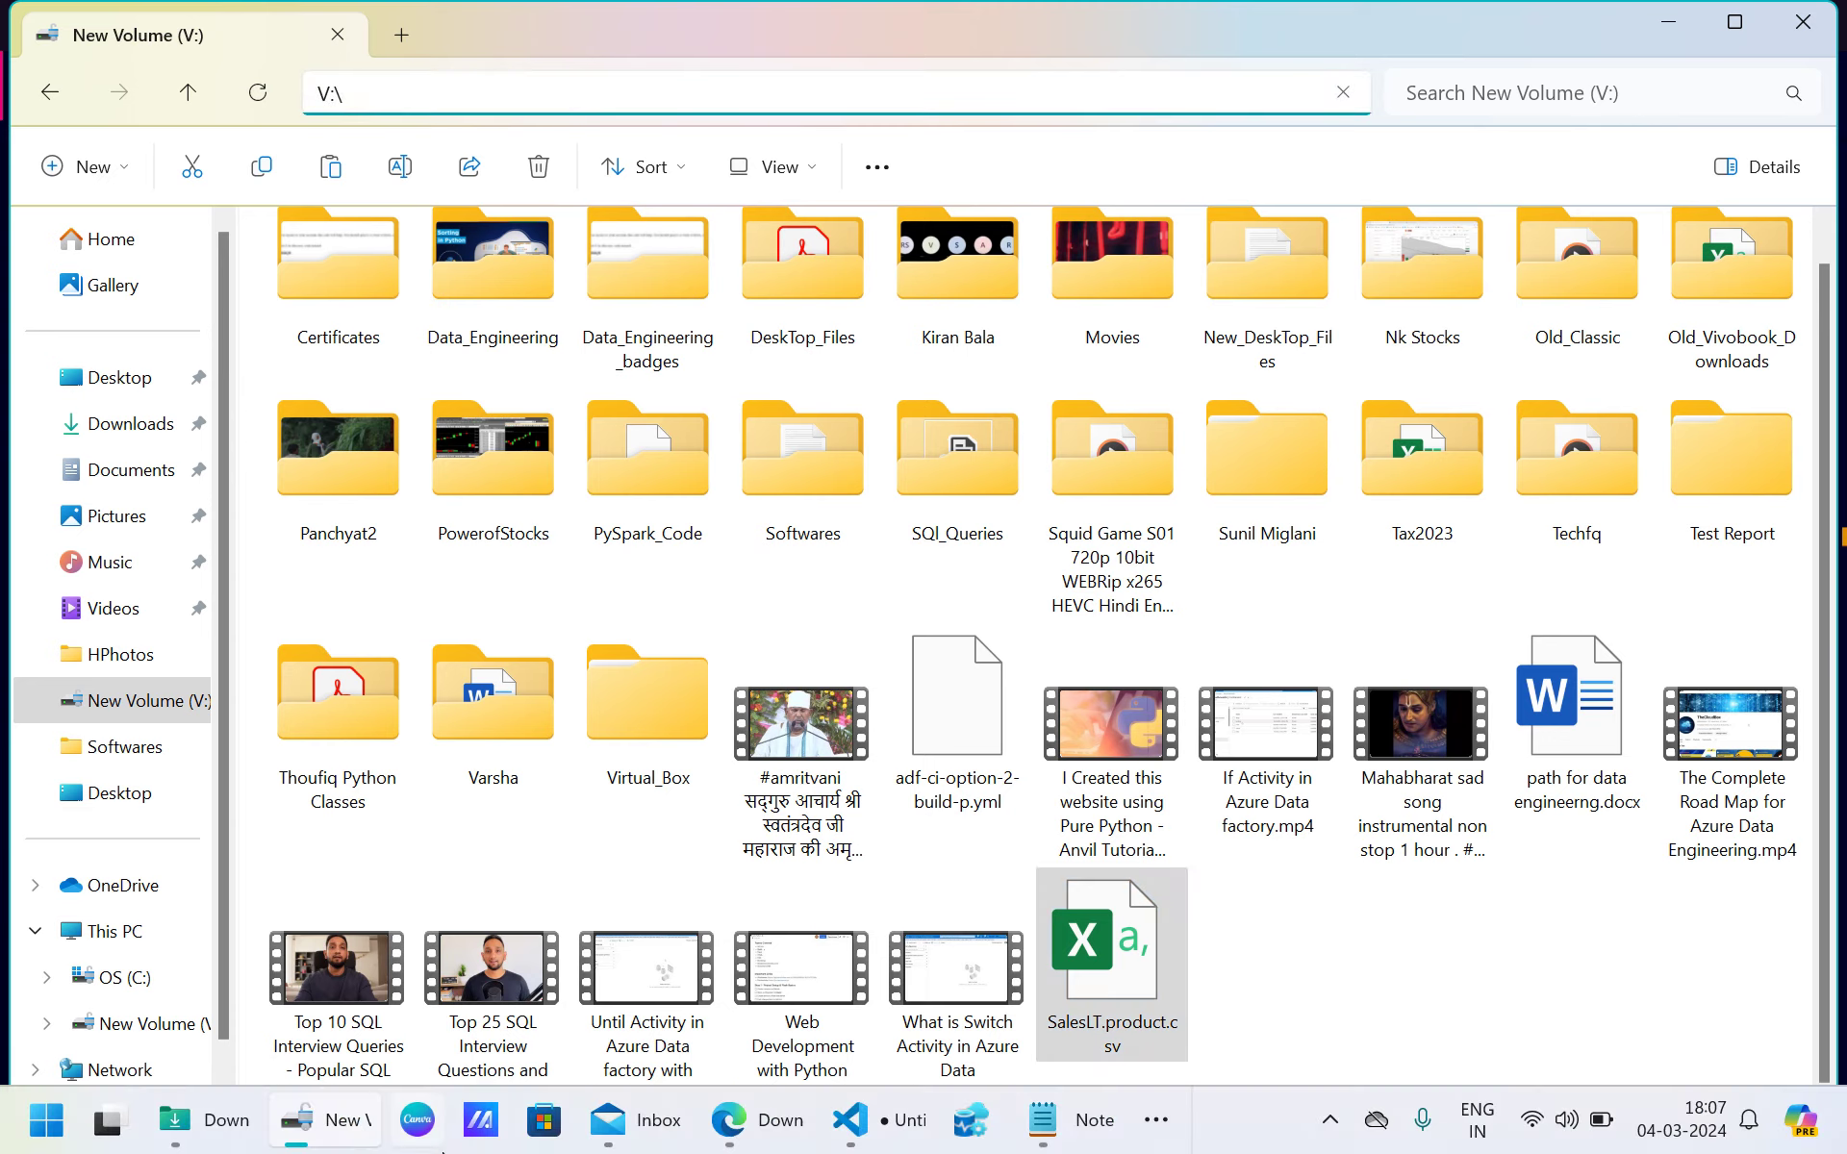
left_click(851, 1125)
left_click(654, 823)
type("spark=")
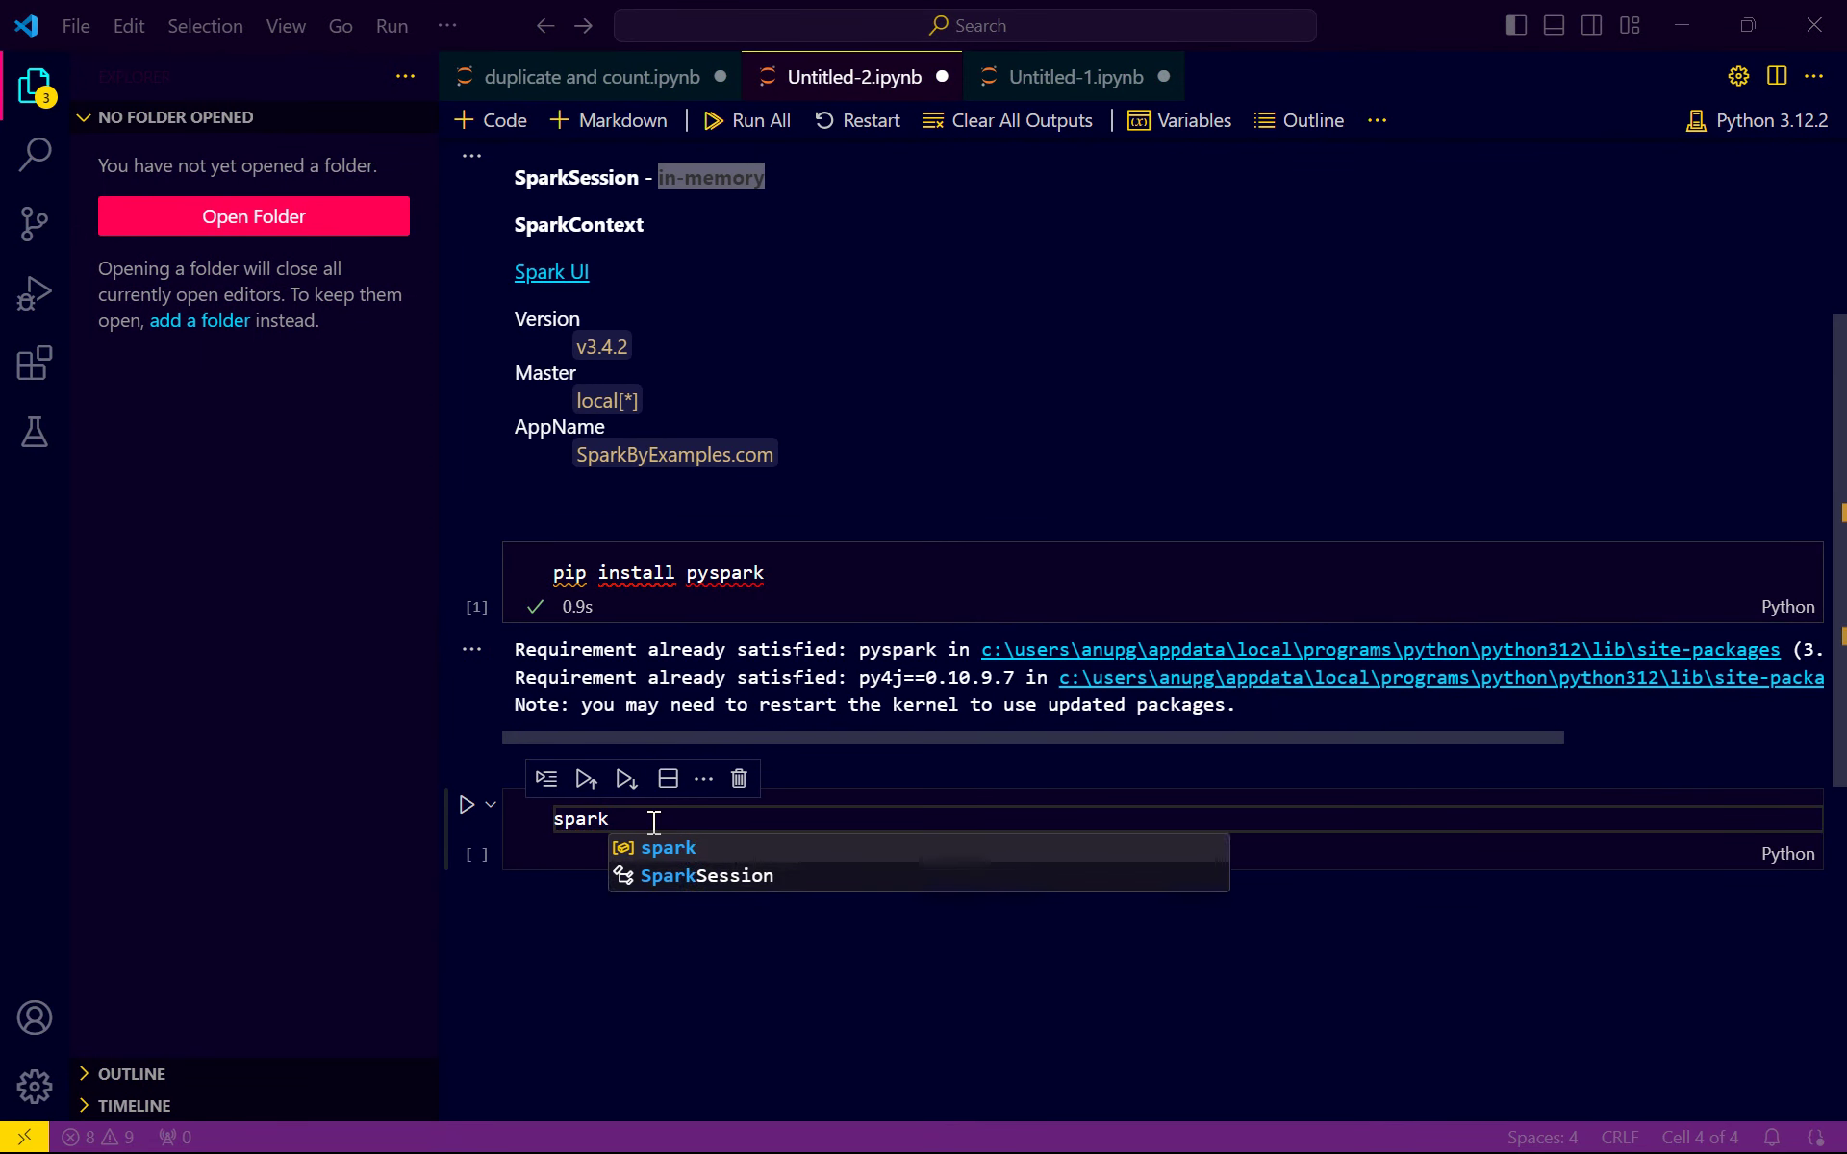
key("BackSpace")
key("BackSpace")
key("BackSpace")
key("BackSpace")
key("BackSpace")
key("BackSpace")
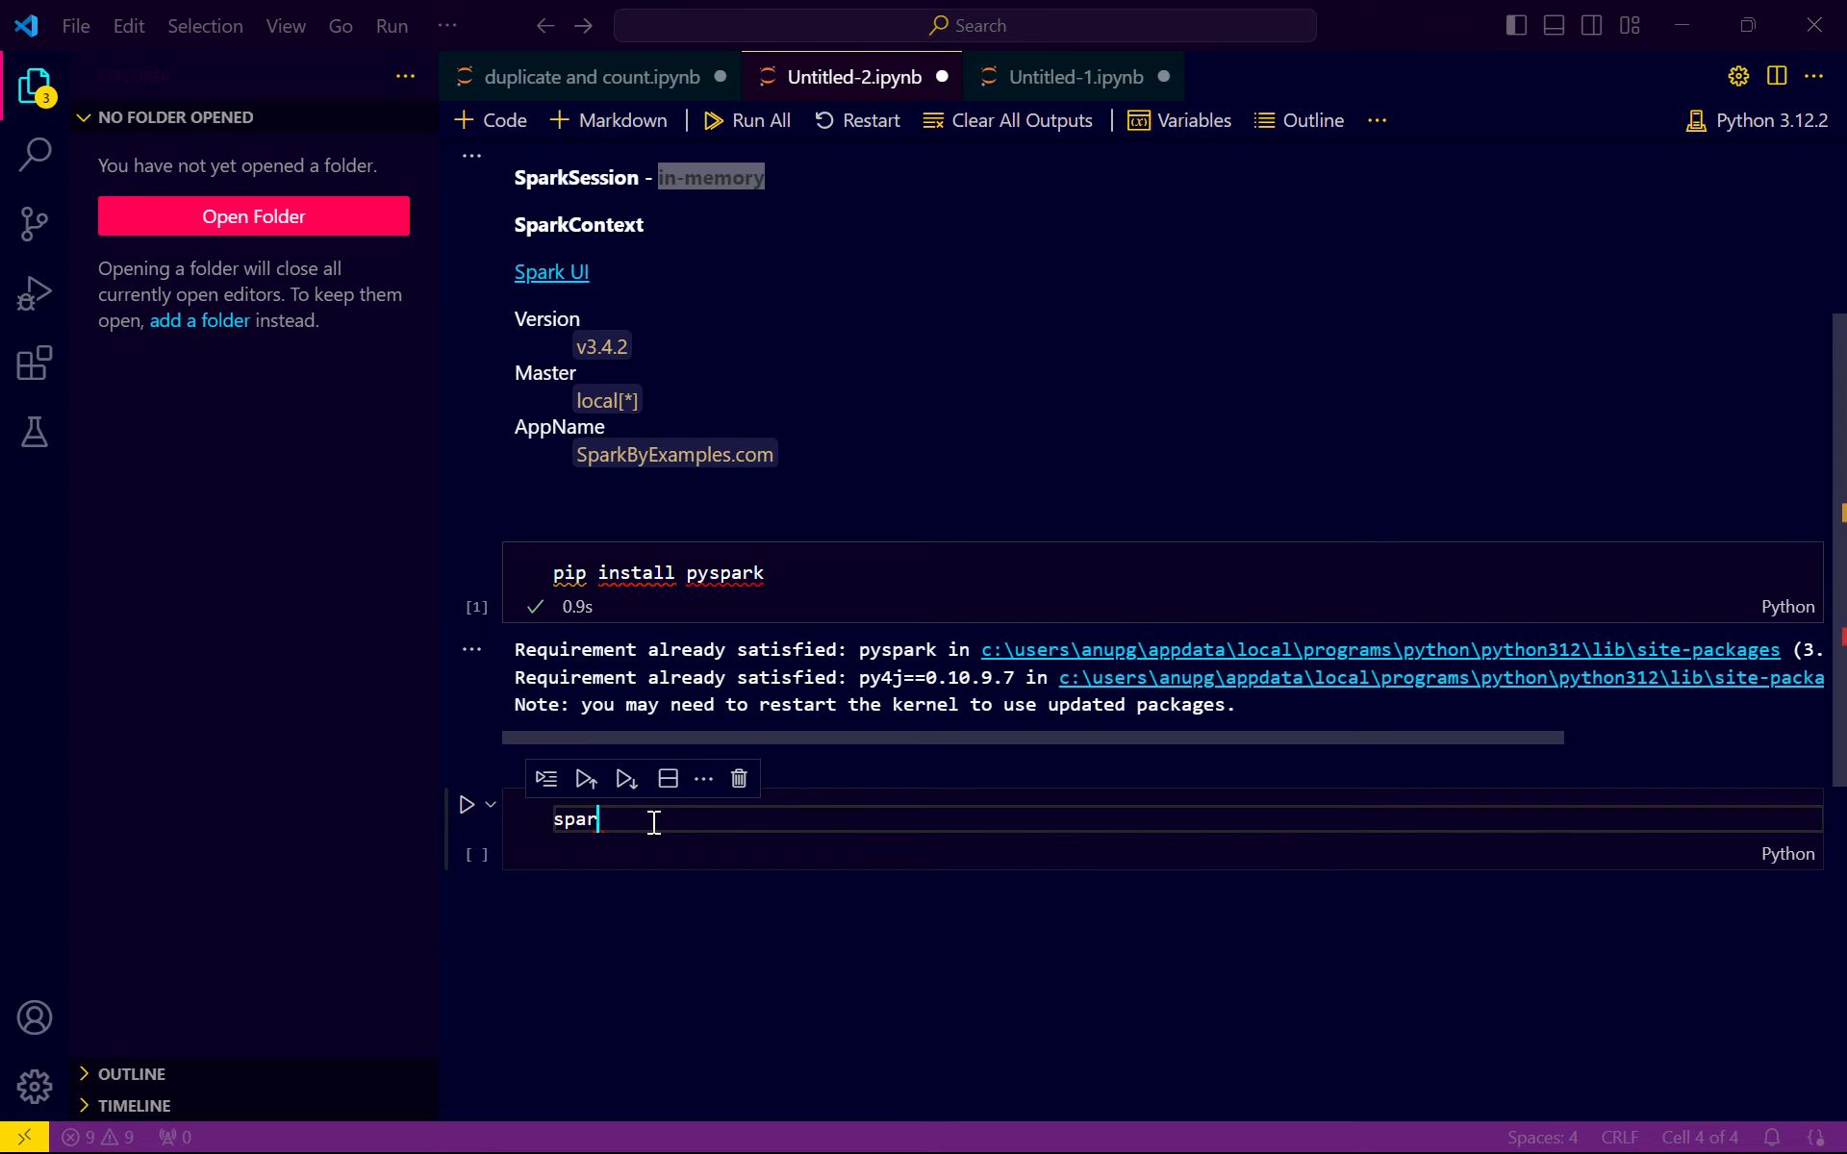
Begin a CSV read in the empty cell with df=spark.read.format('csv').option('header',True).
type("df=s")
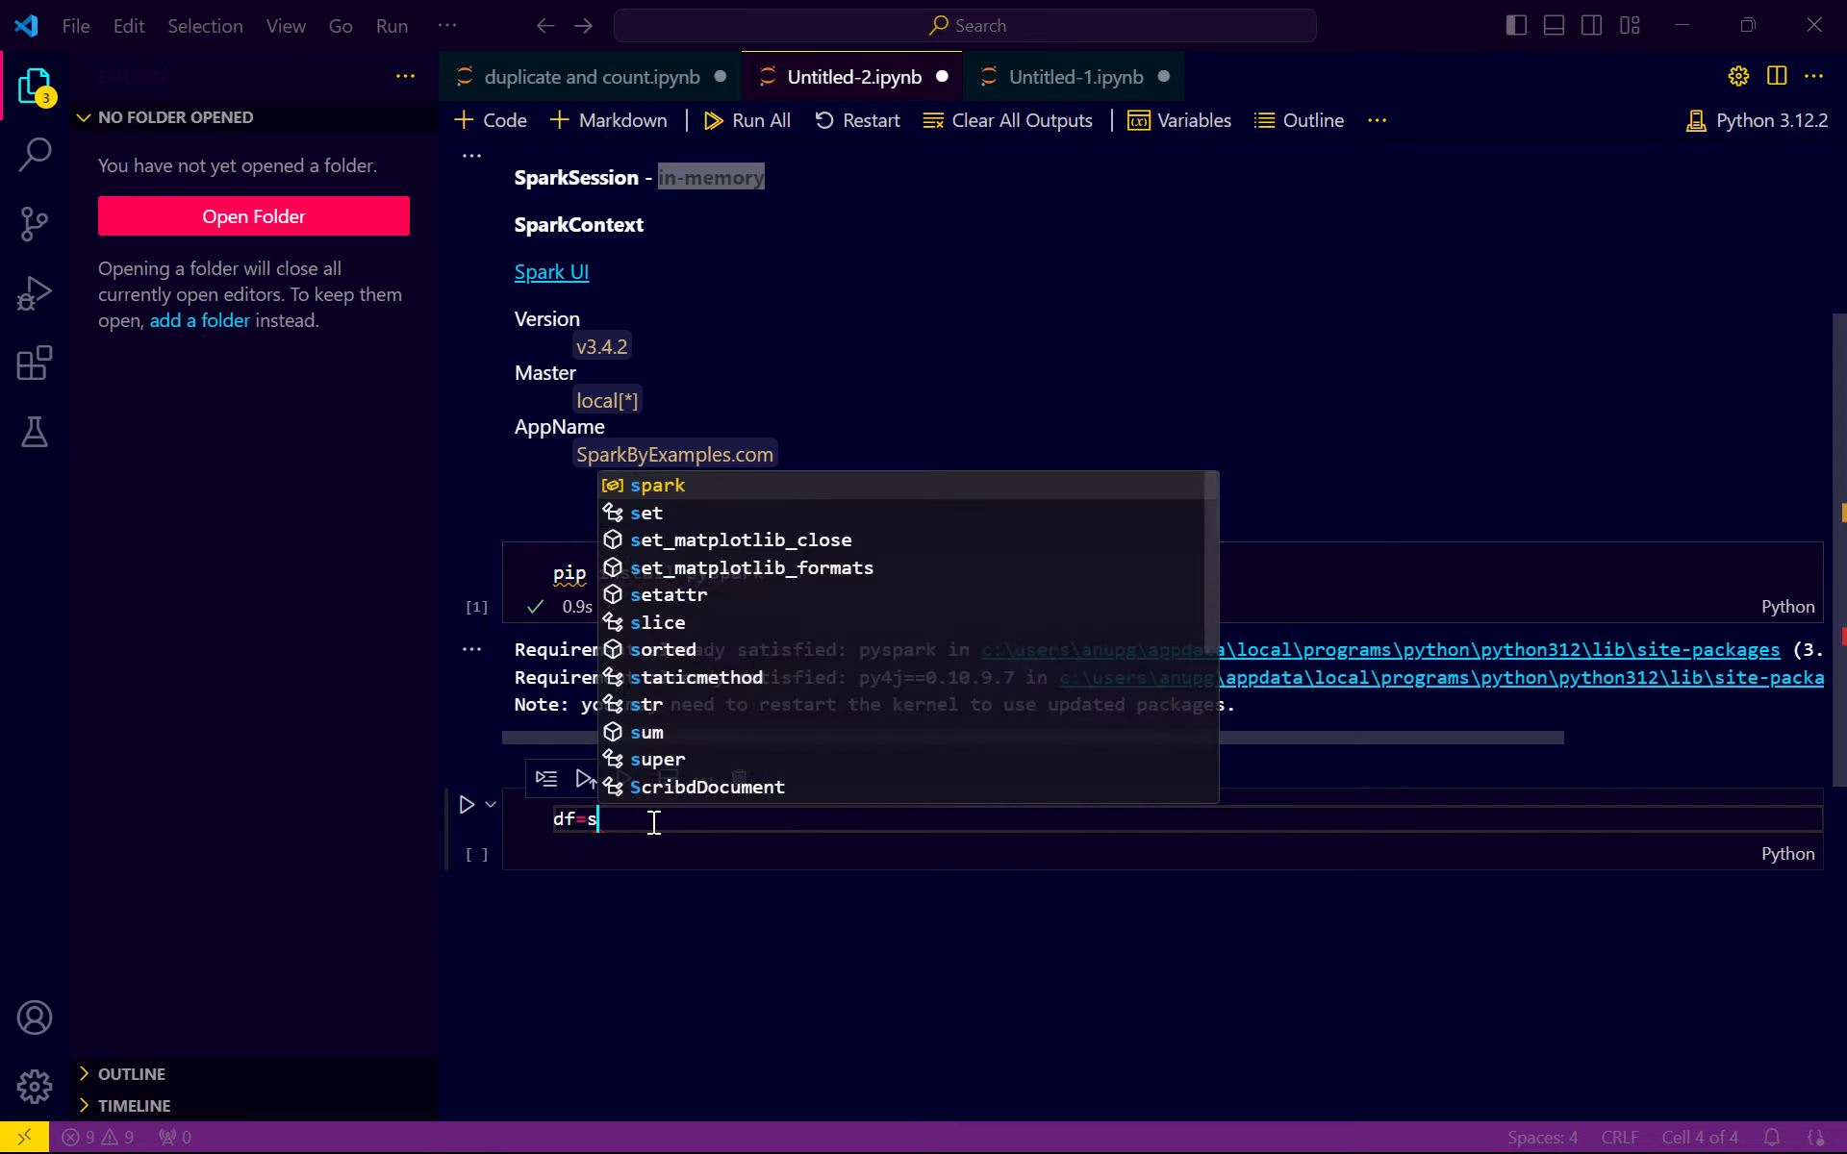
type("park.read")
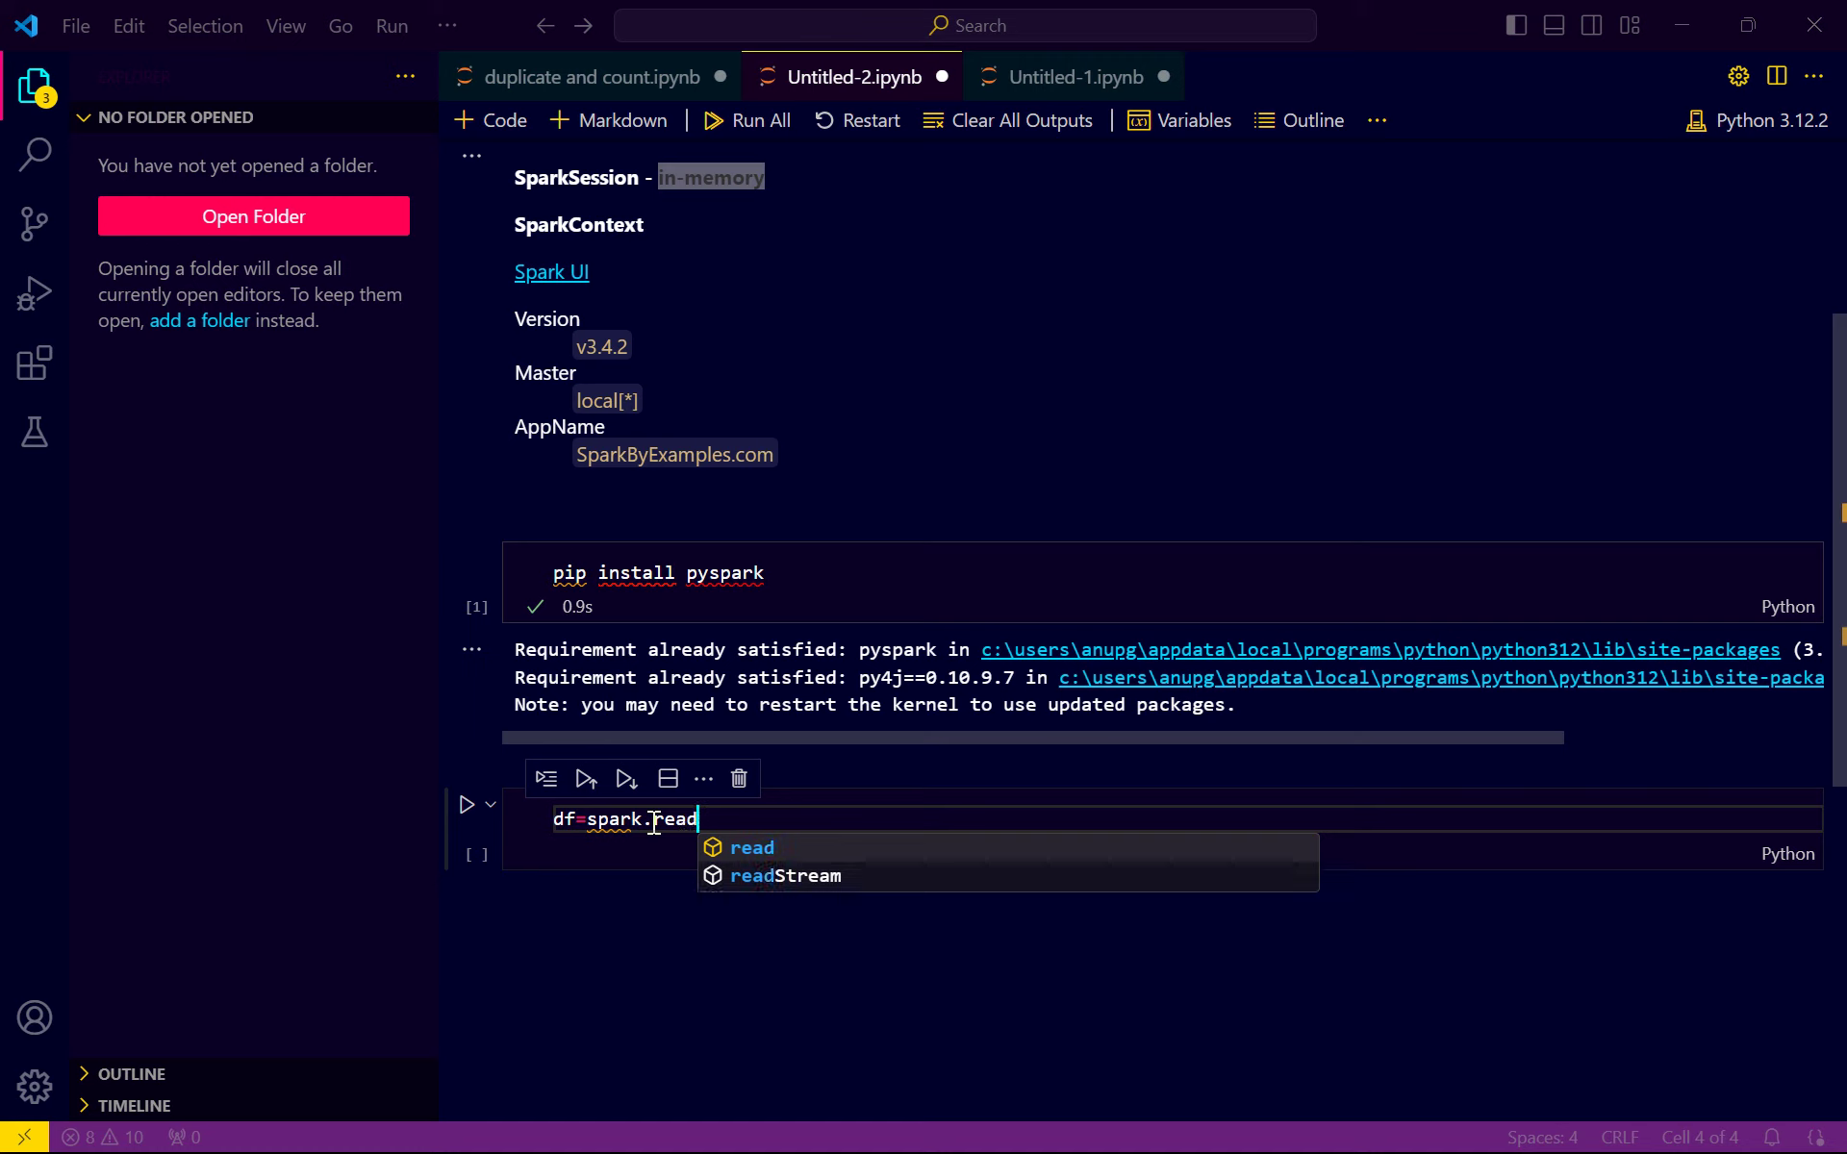
type(".format('csv'")
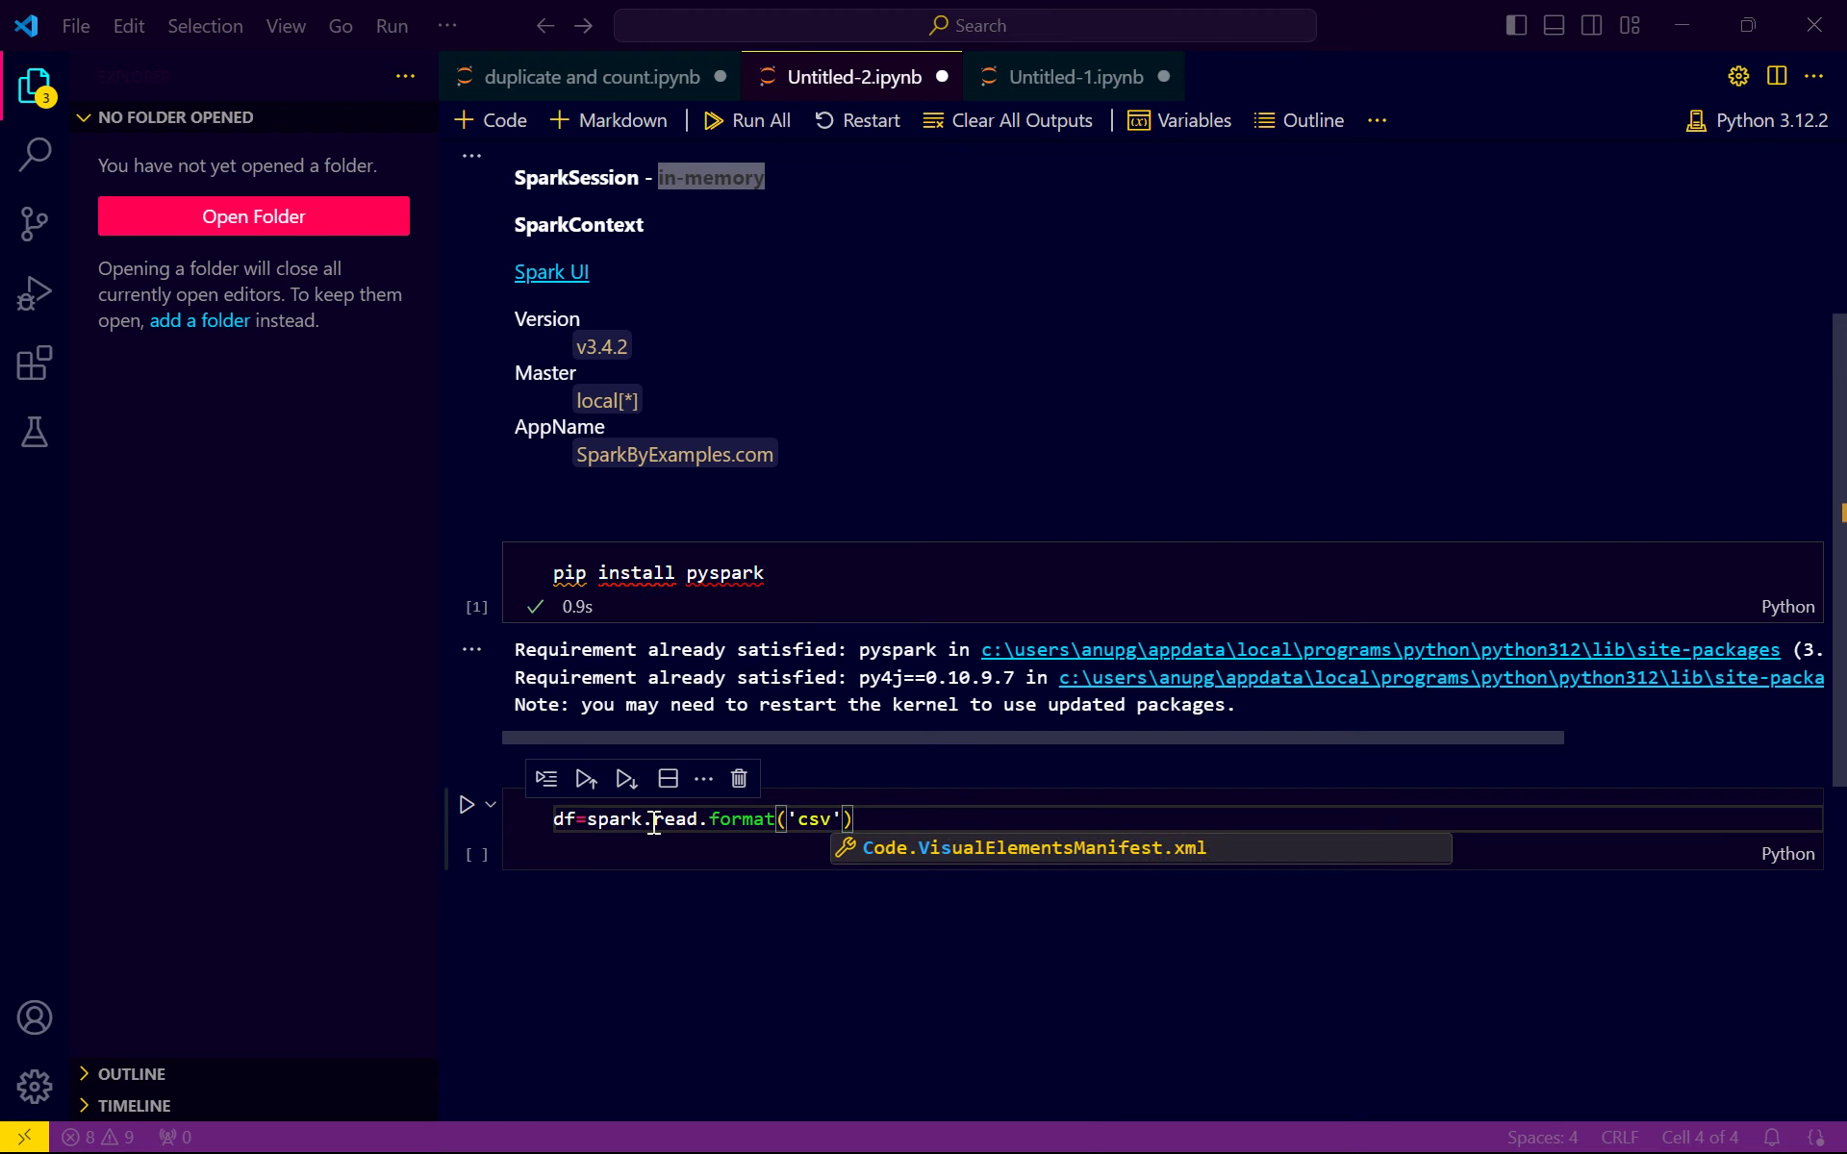
type(").")
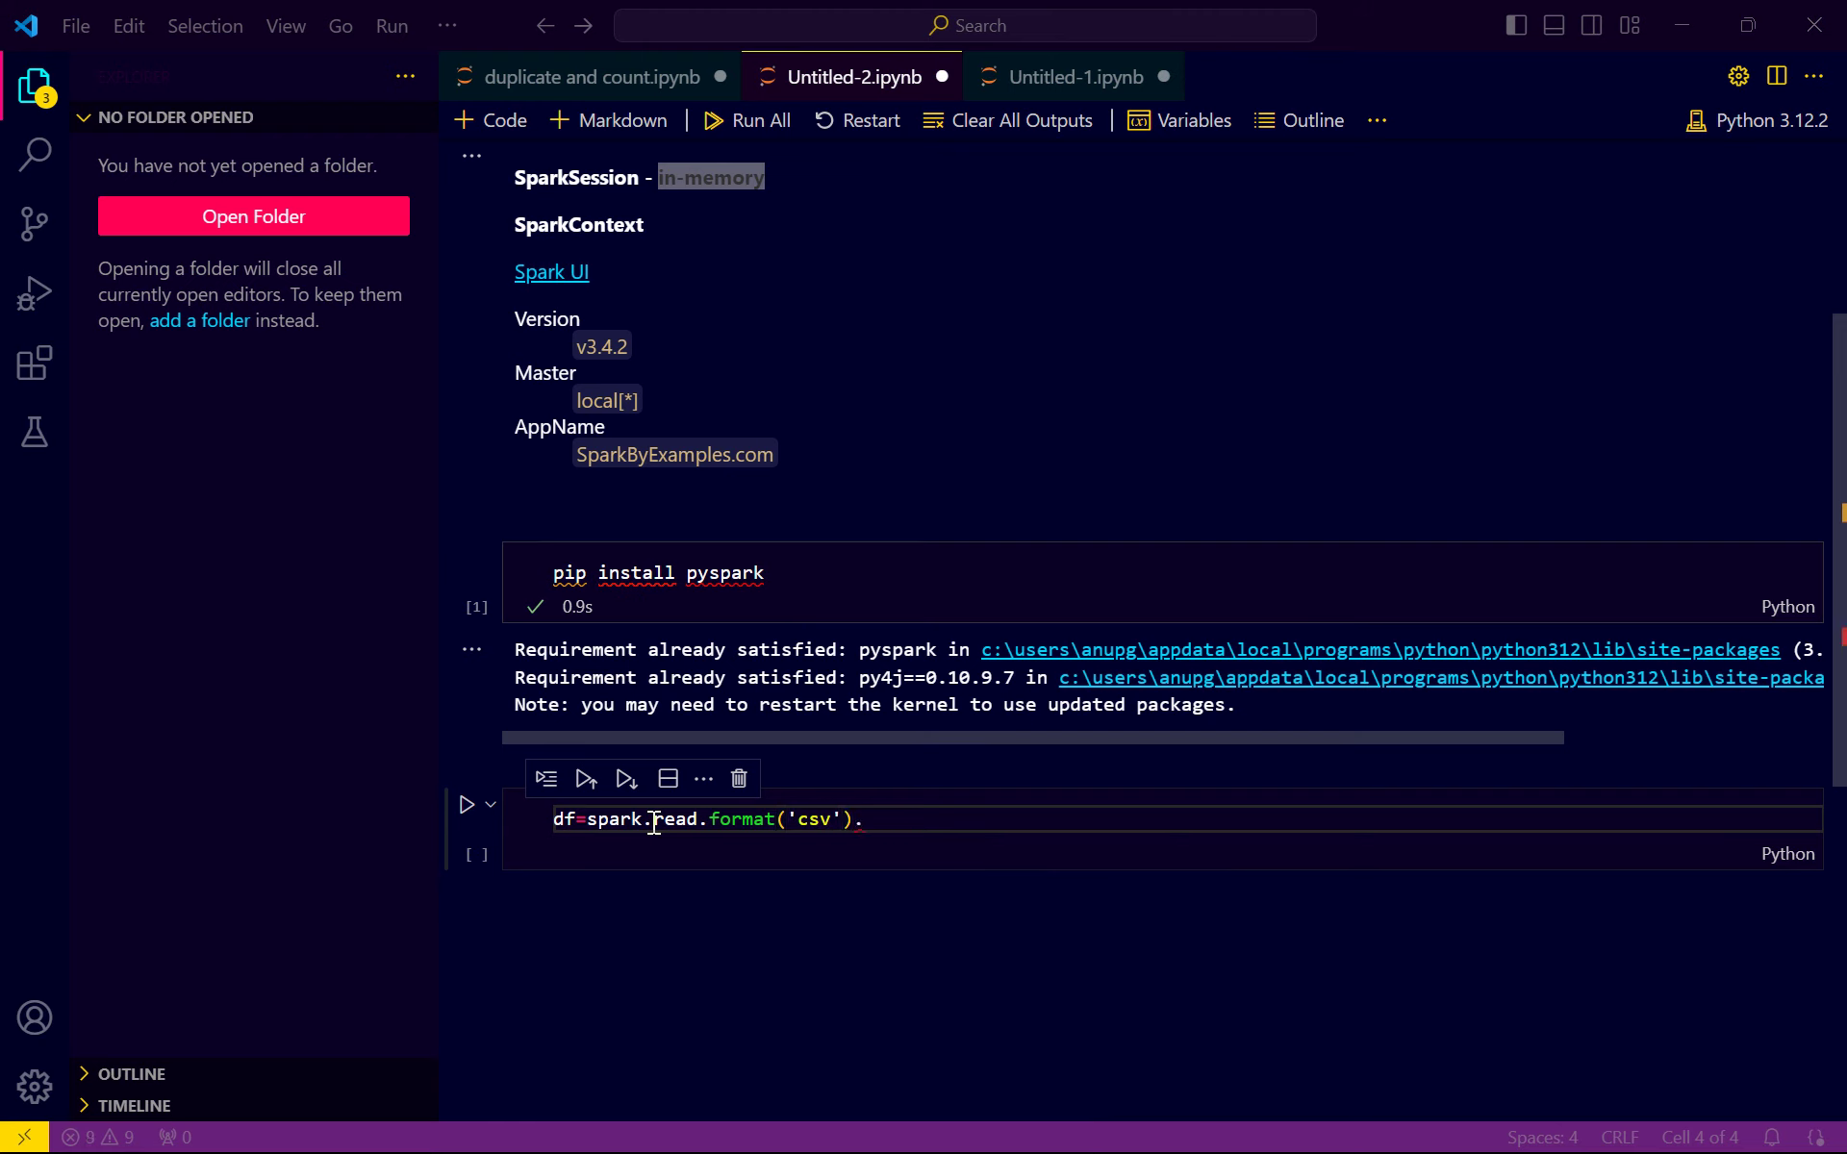
type("header")
key("BackSpace")
key("BackSpace")
key("BackSpace")
key("BackSpace")
type("option('header'")
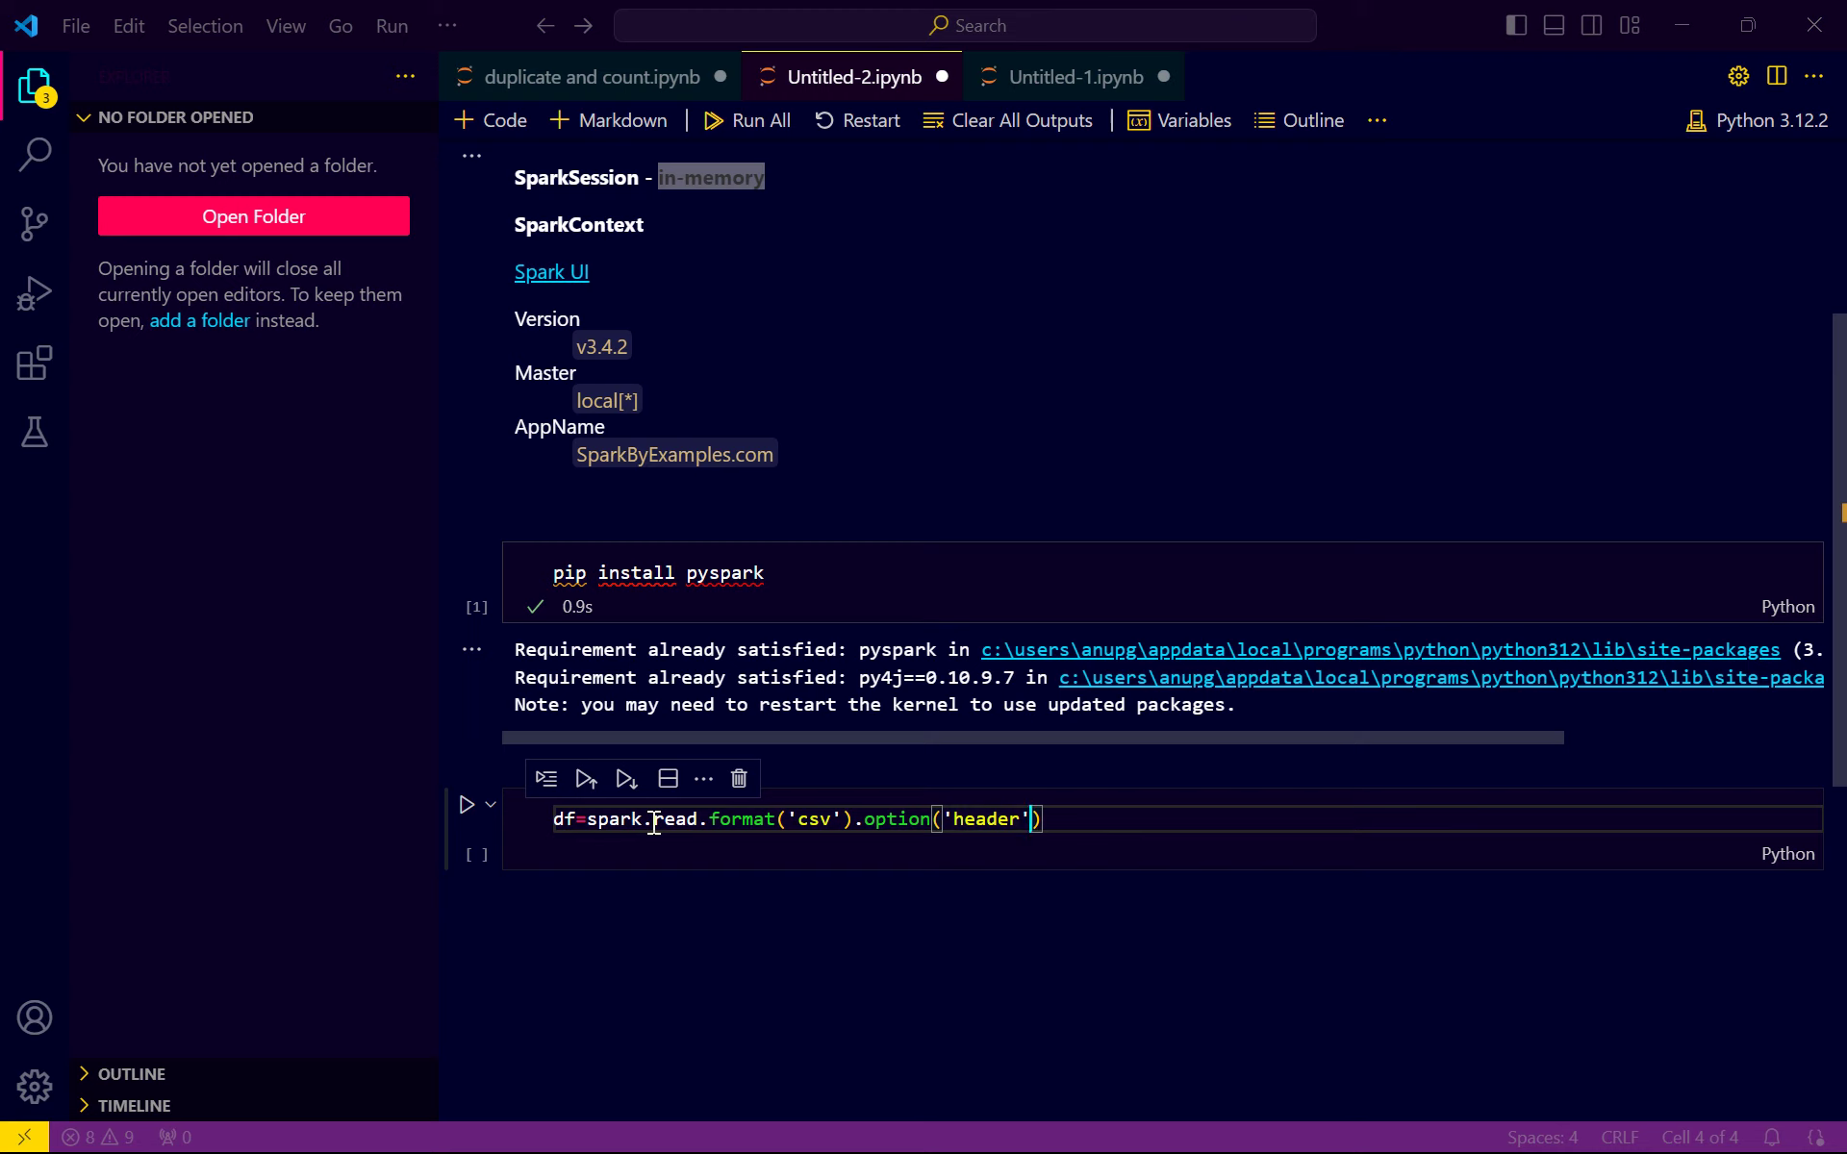
type(",True")
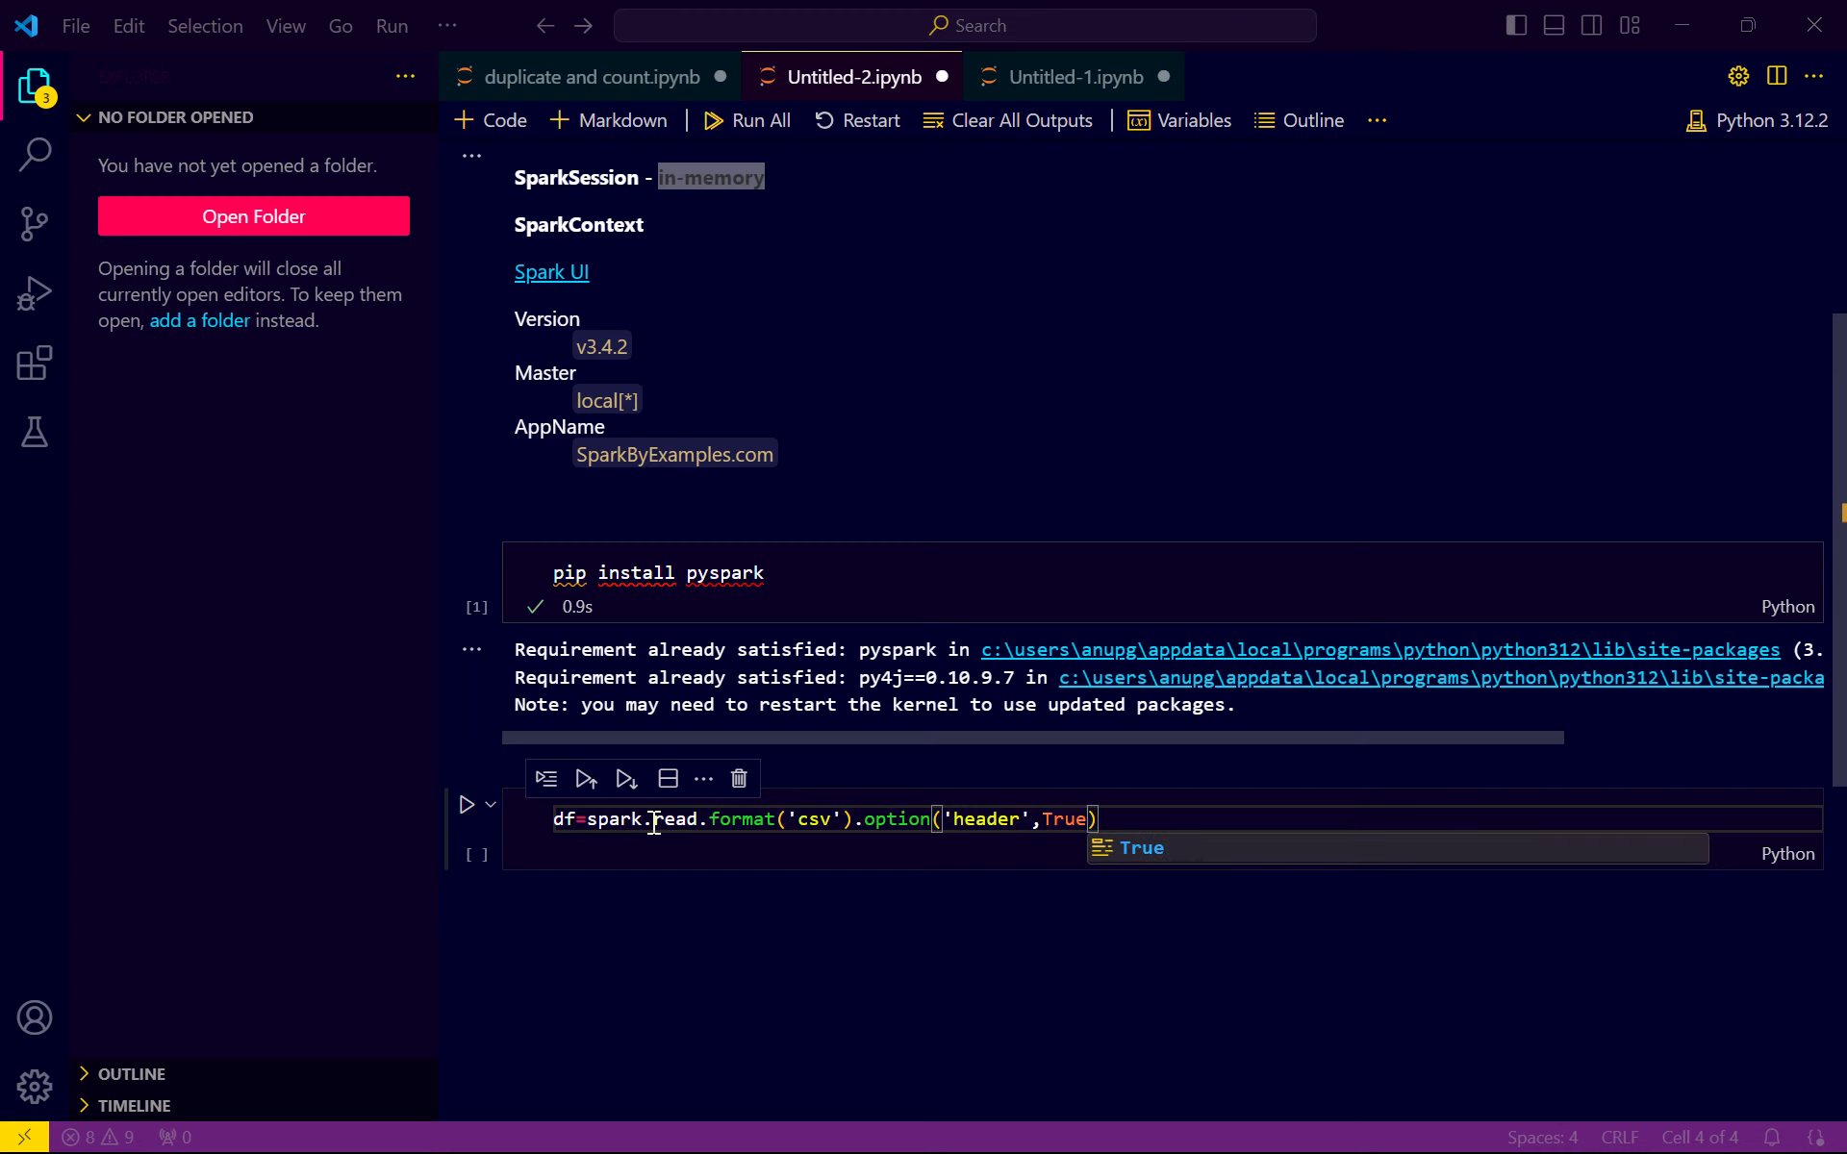
Complete the statement with a .load() call on the raw-string path of SalesLT.product.csv in the Downloads folder, and run the cell.
type(").load(r'")
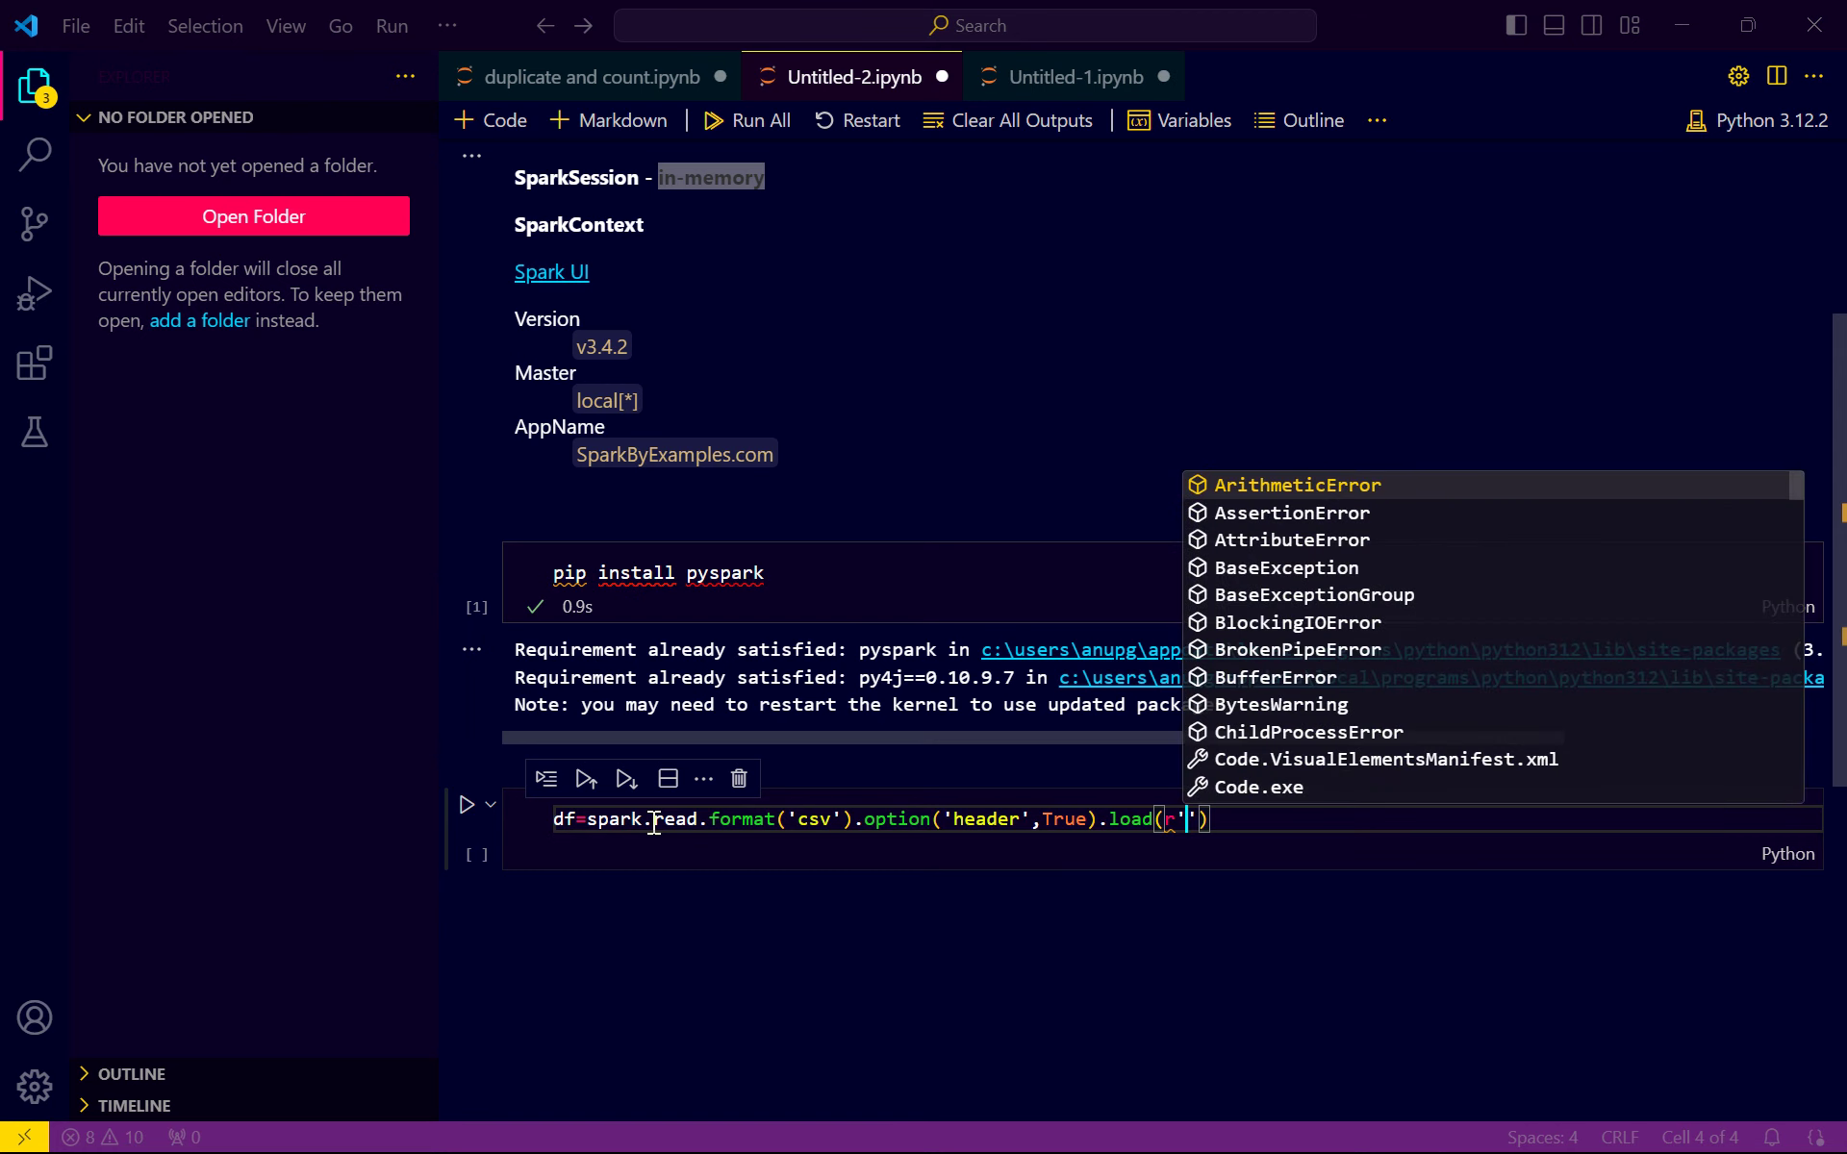
type("c:\\Users\\anupg\\Downloads\\SalesLT.product.csv")
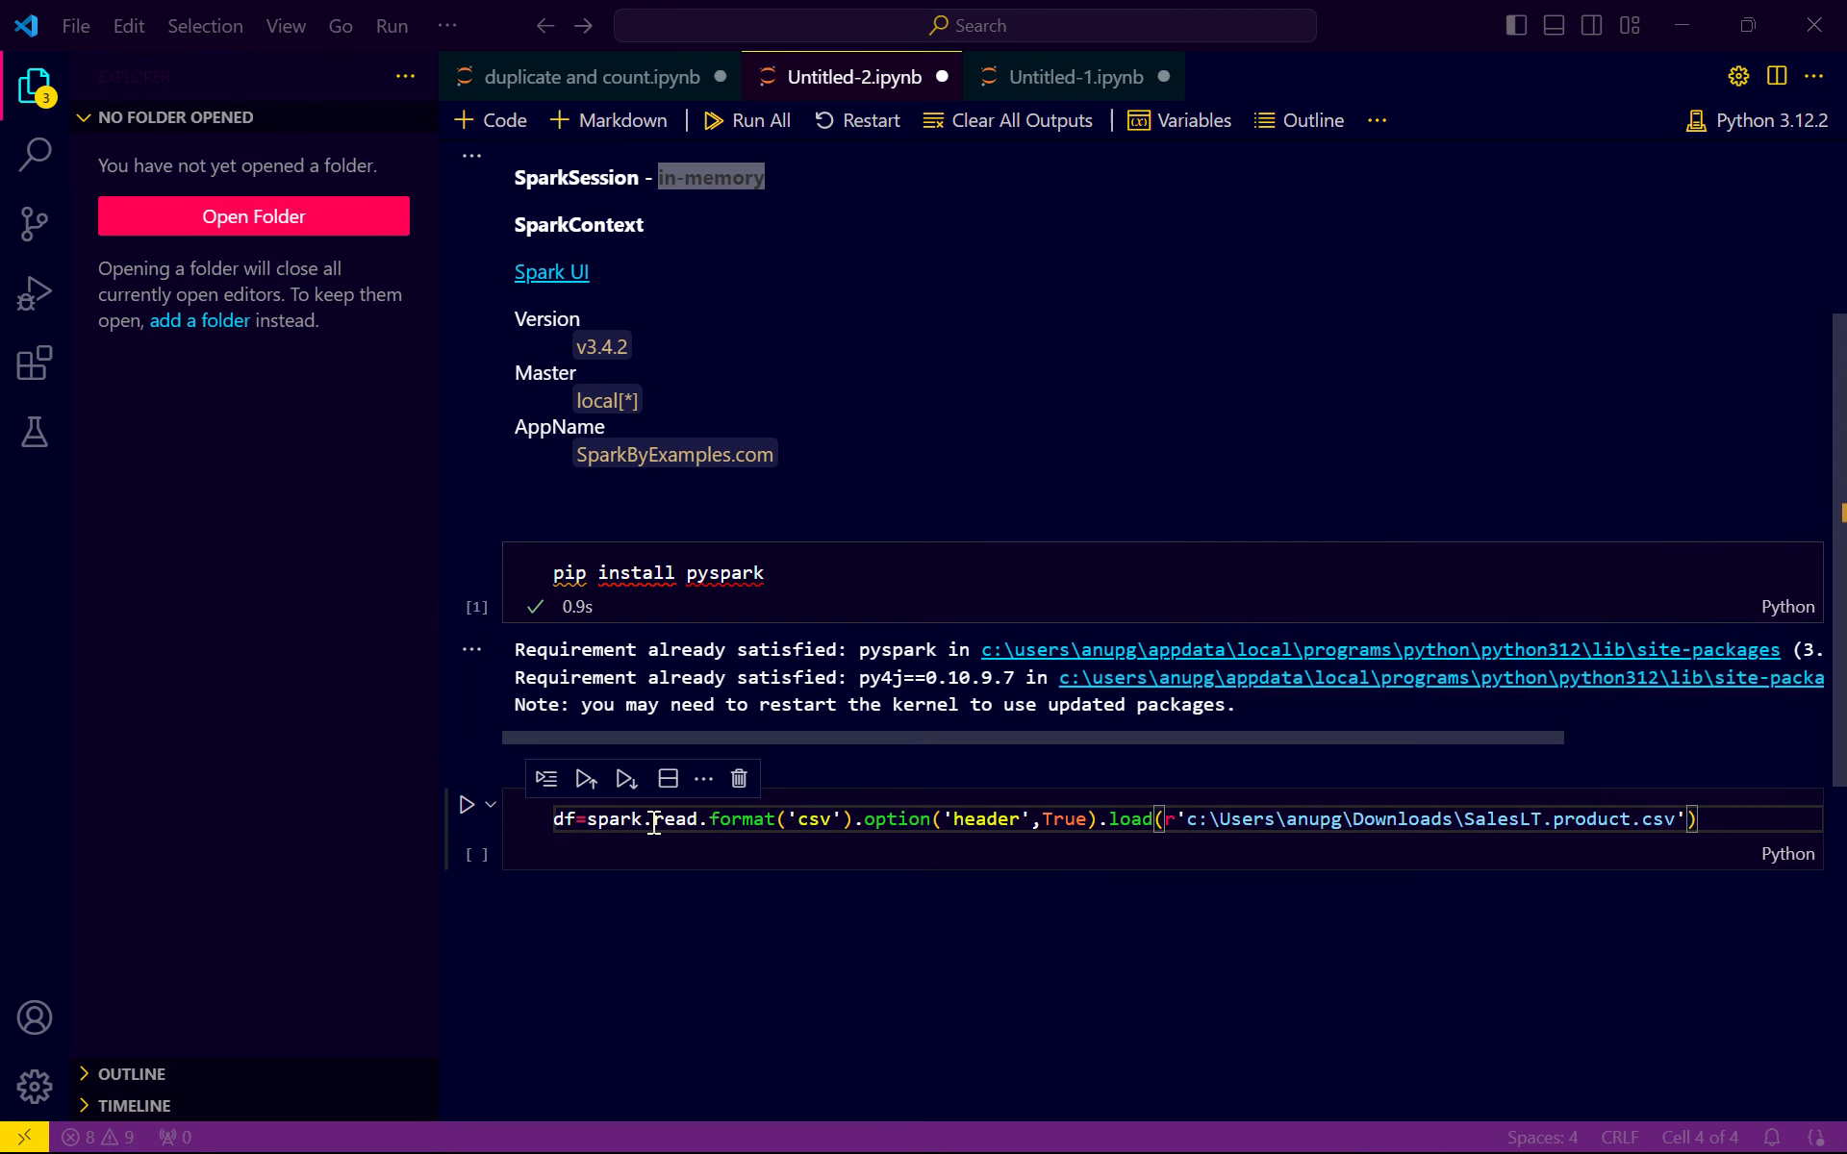
left_click(1757, 820)
key("shift+Return")
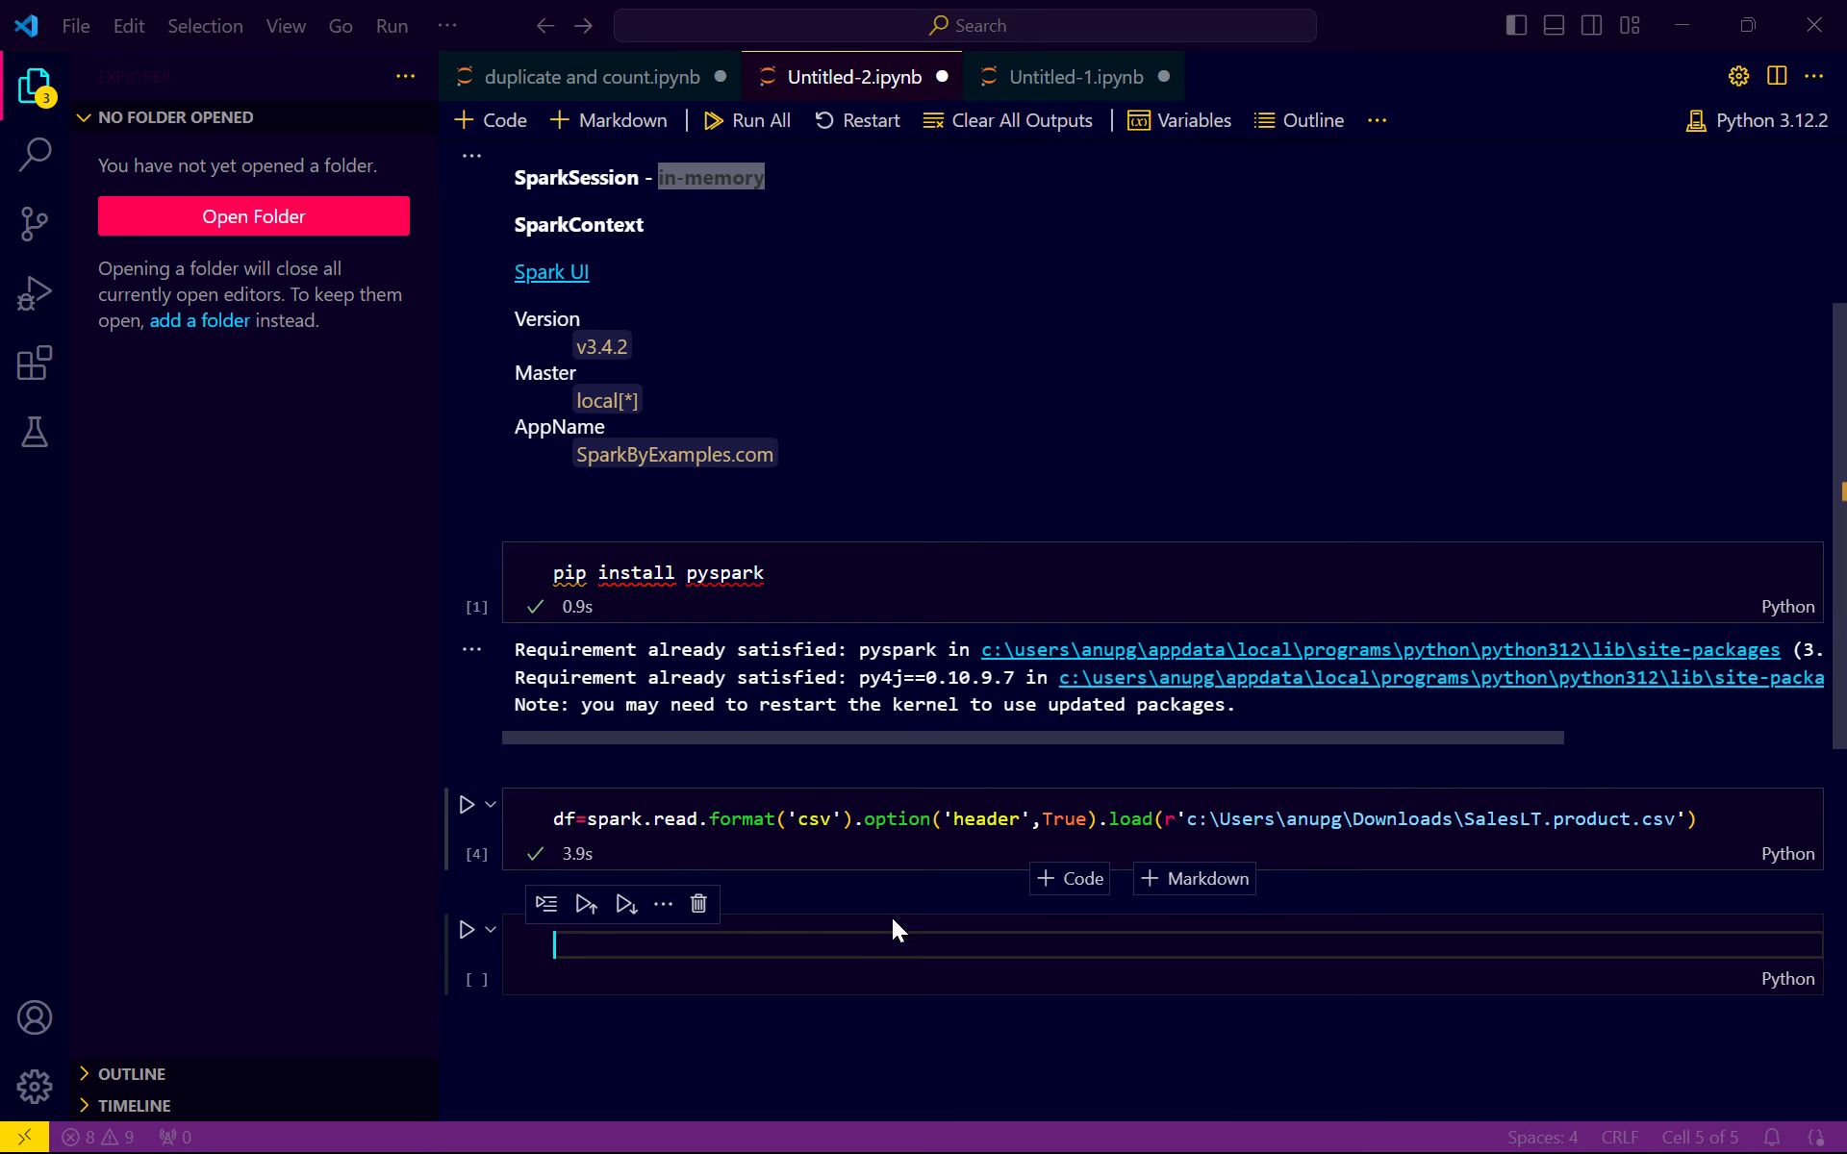
Enter df.show() in the next cell and run it to display the product data.
type("df.")
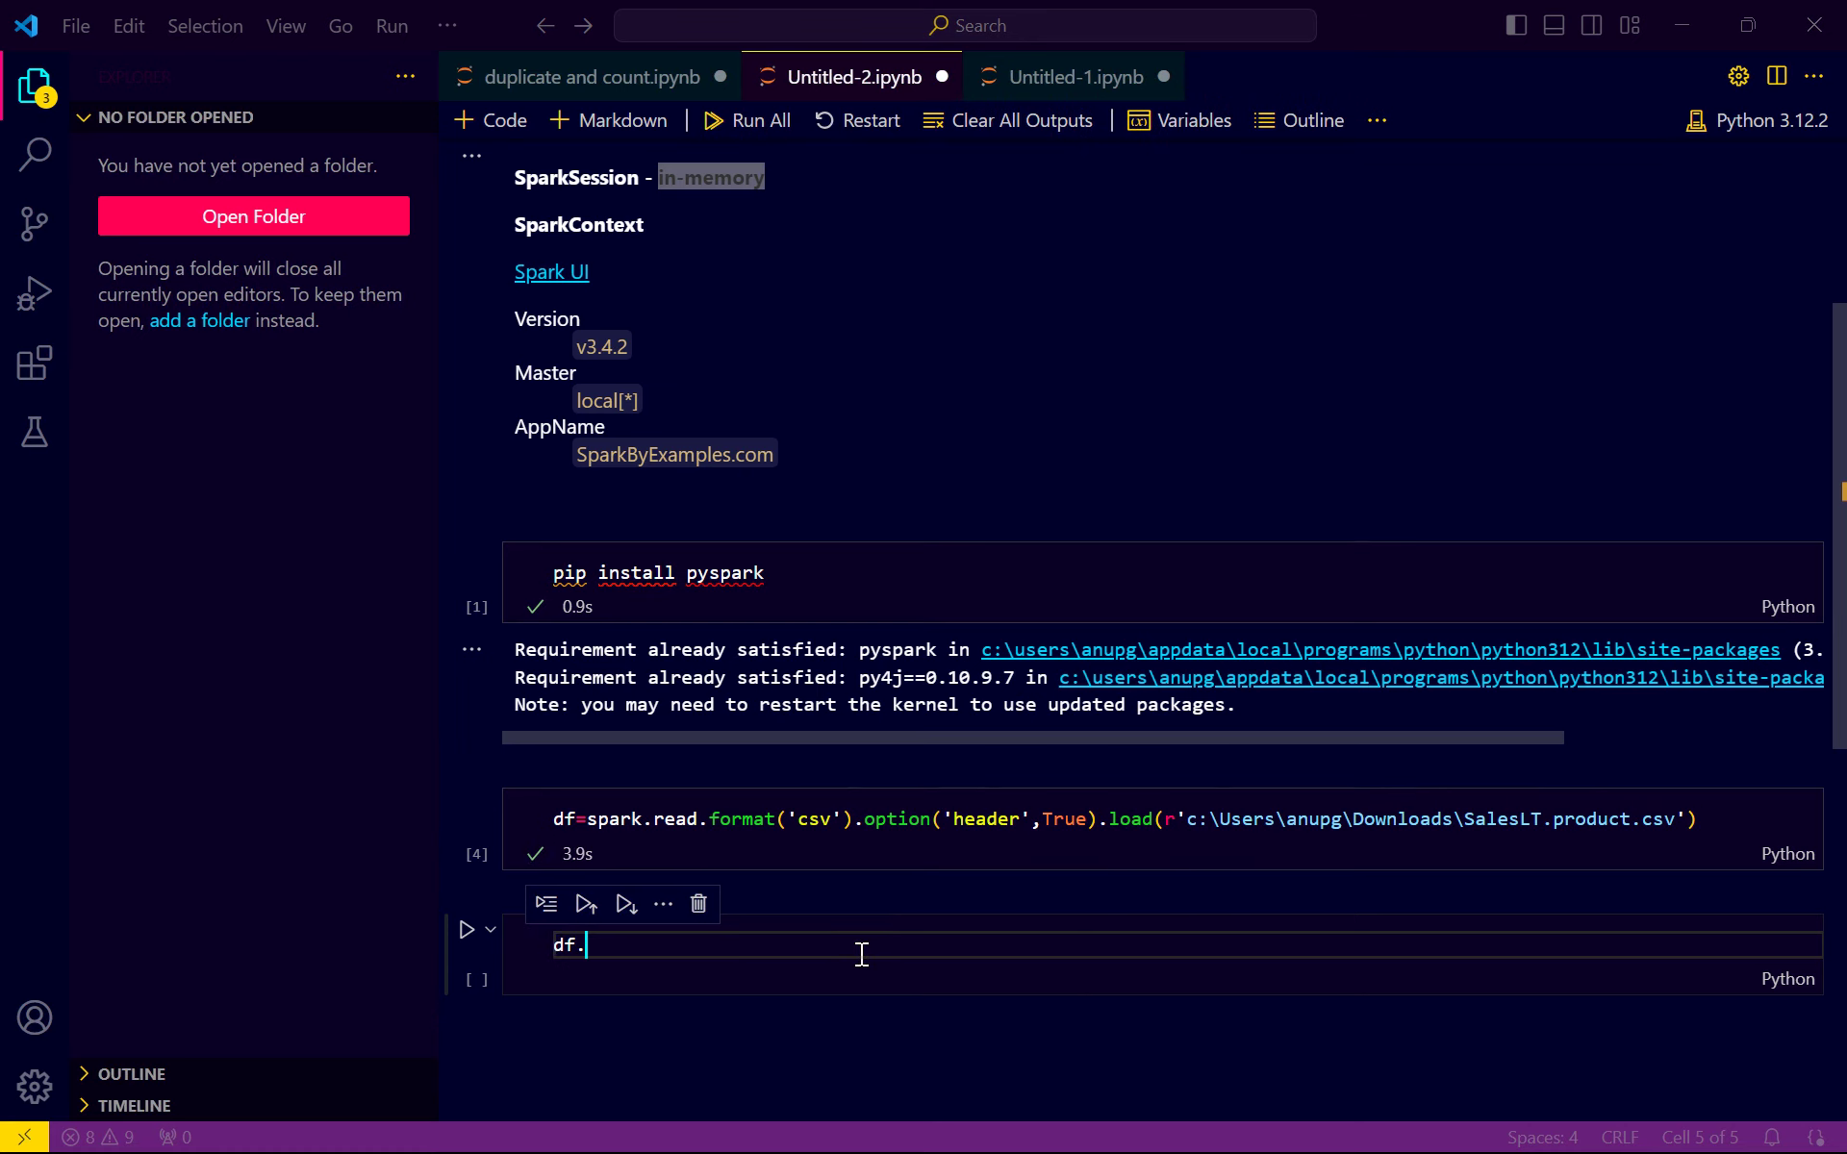
type("show()")
key("shift+Return")
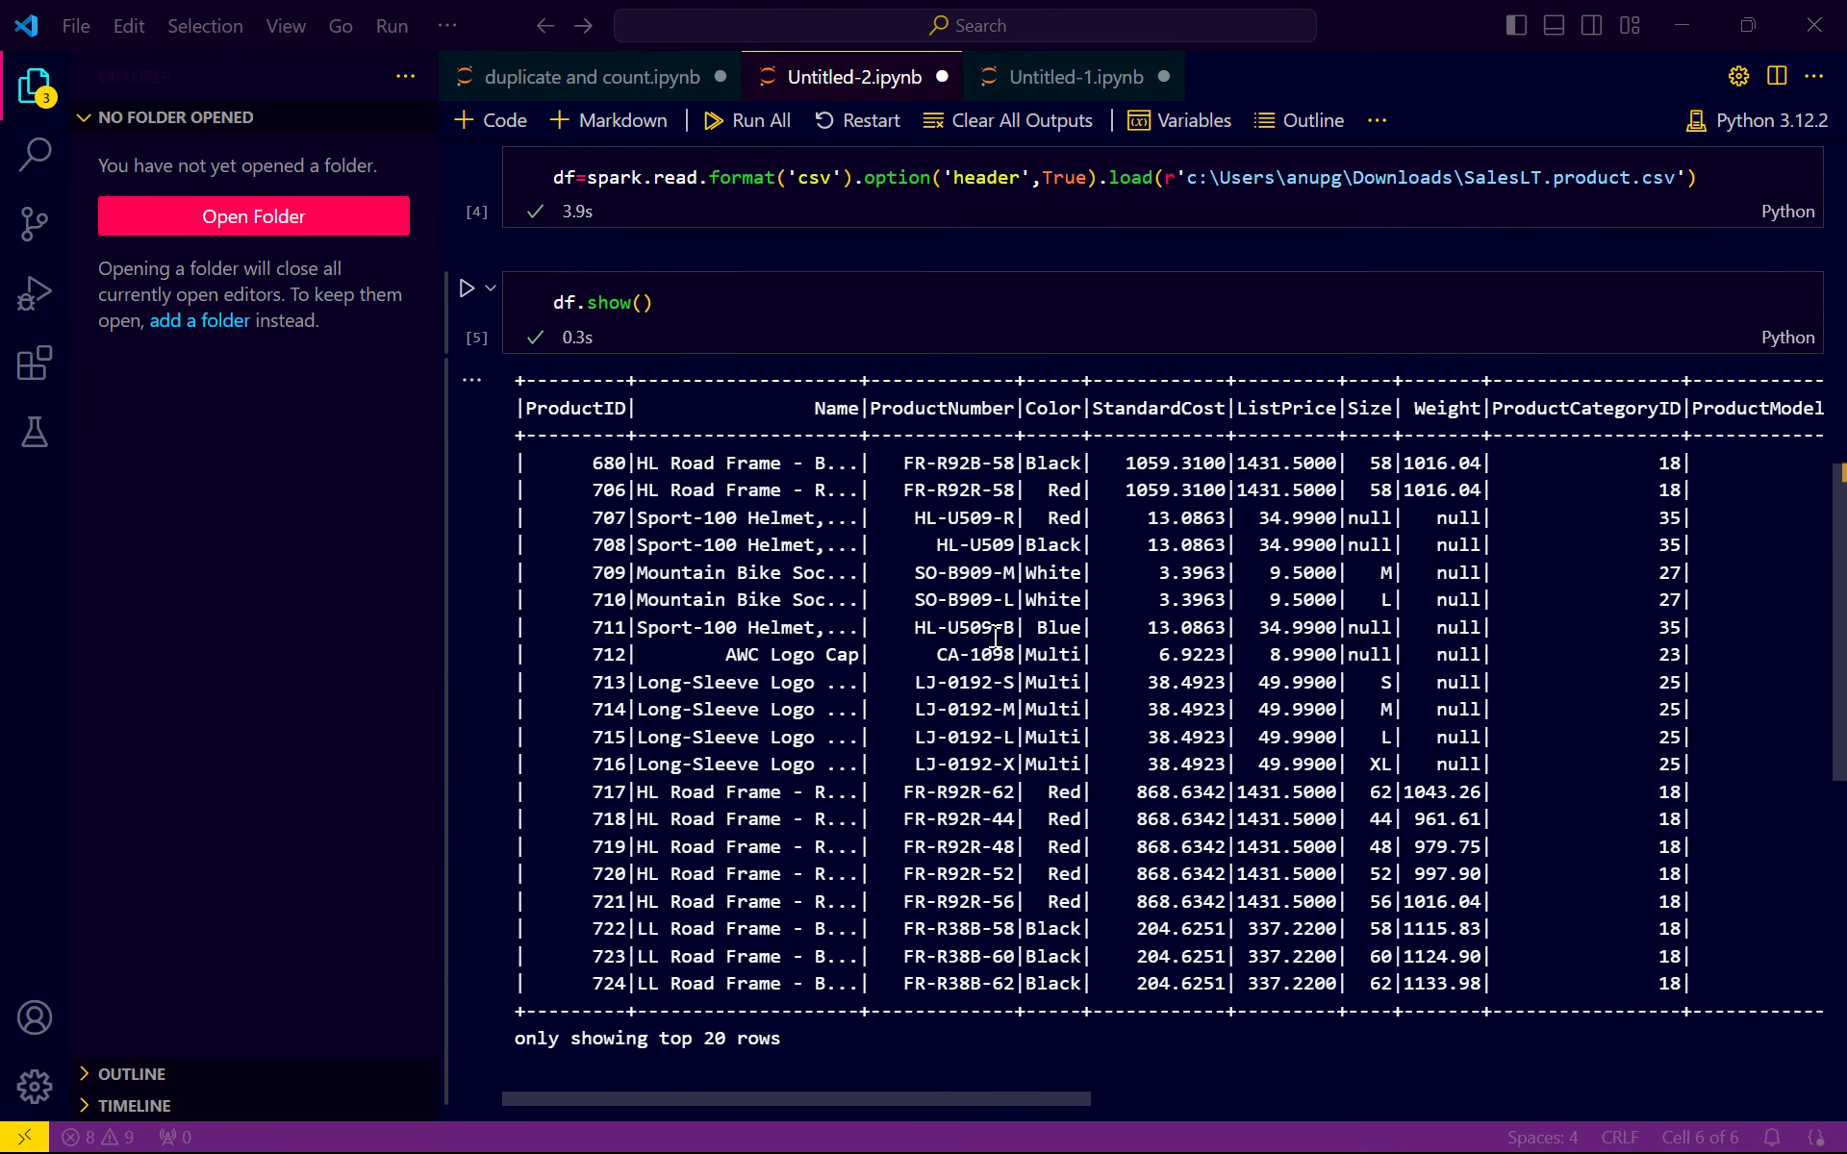
scroll(995, 635, "up", 3)
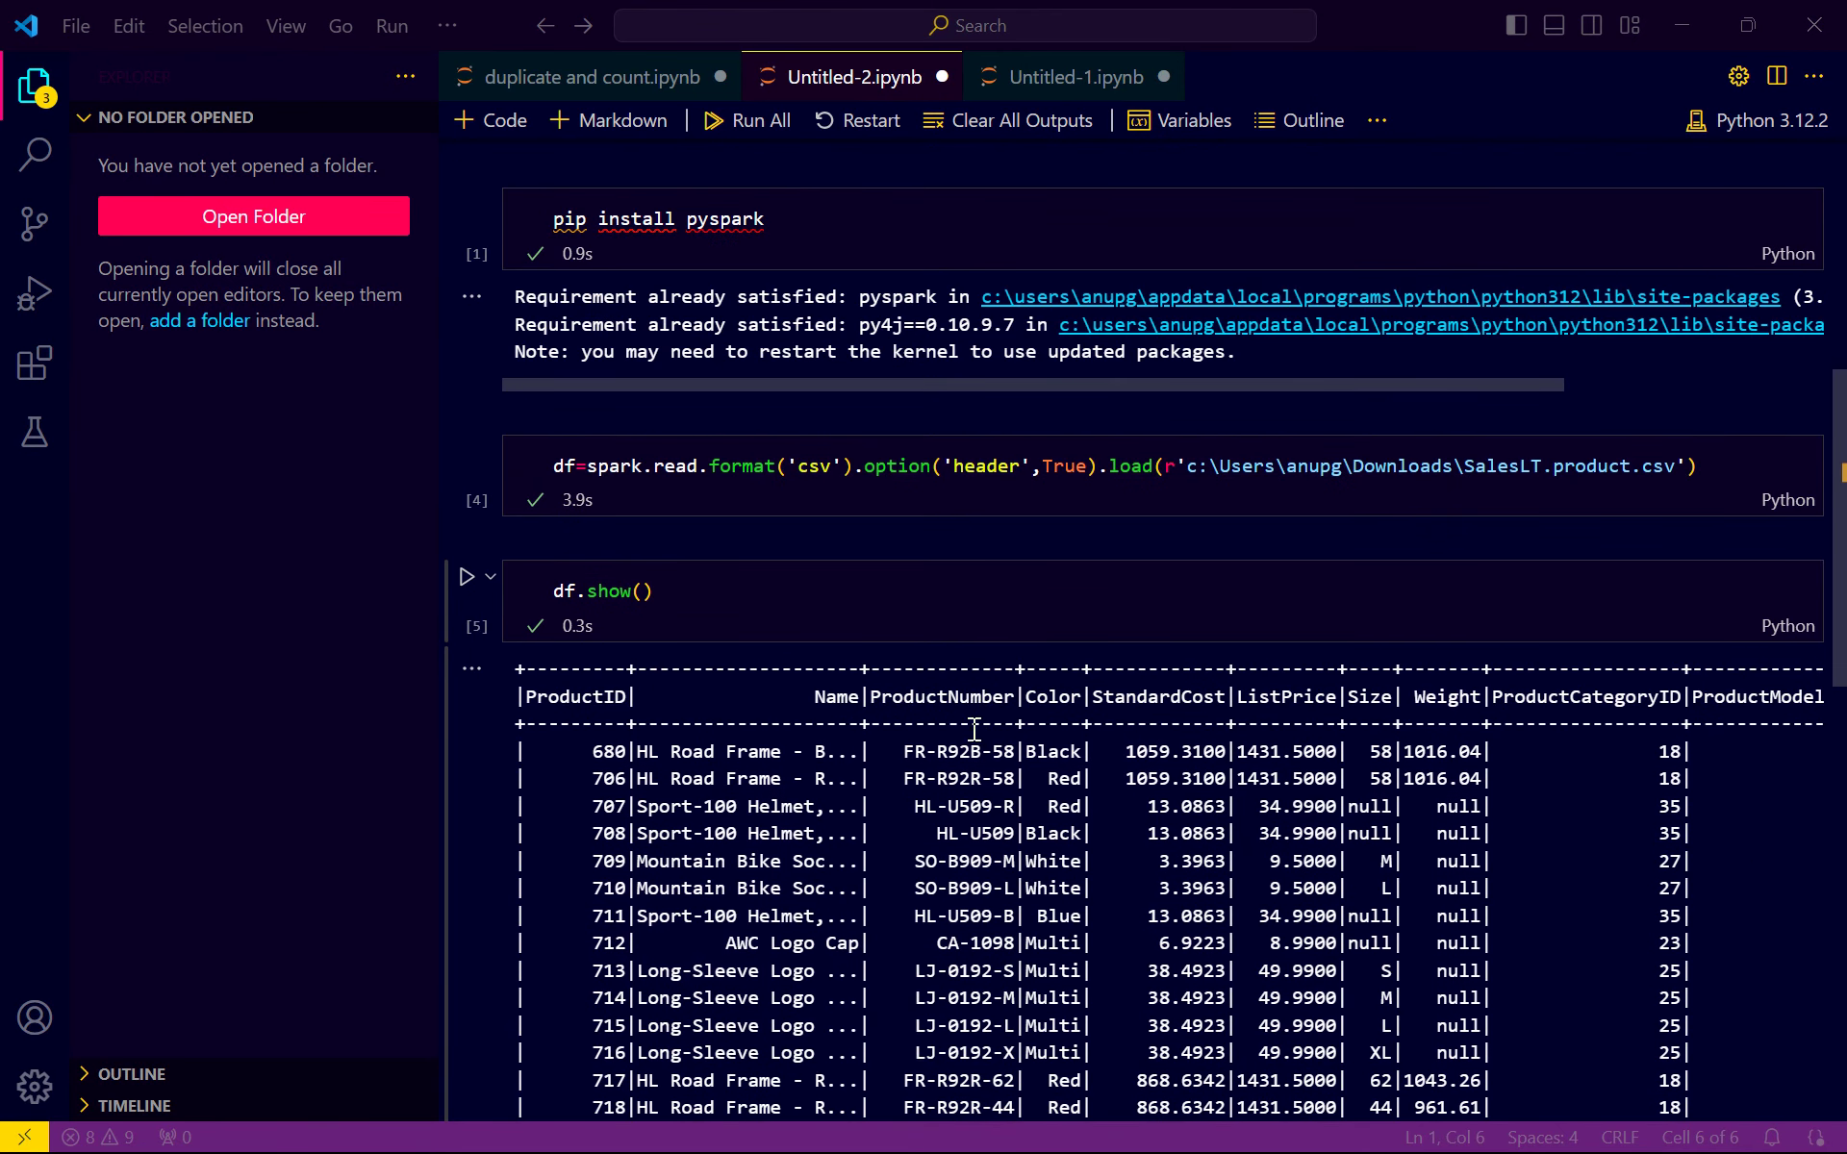
left_click(694, 593)
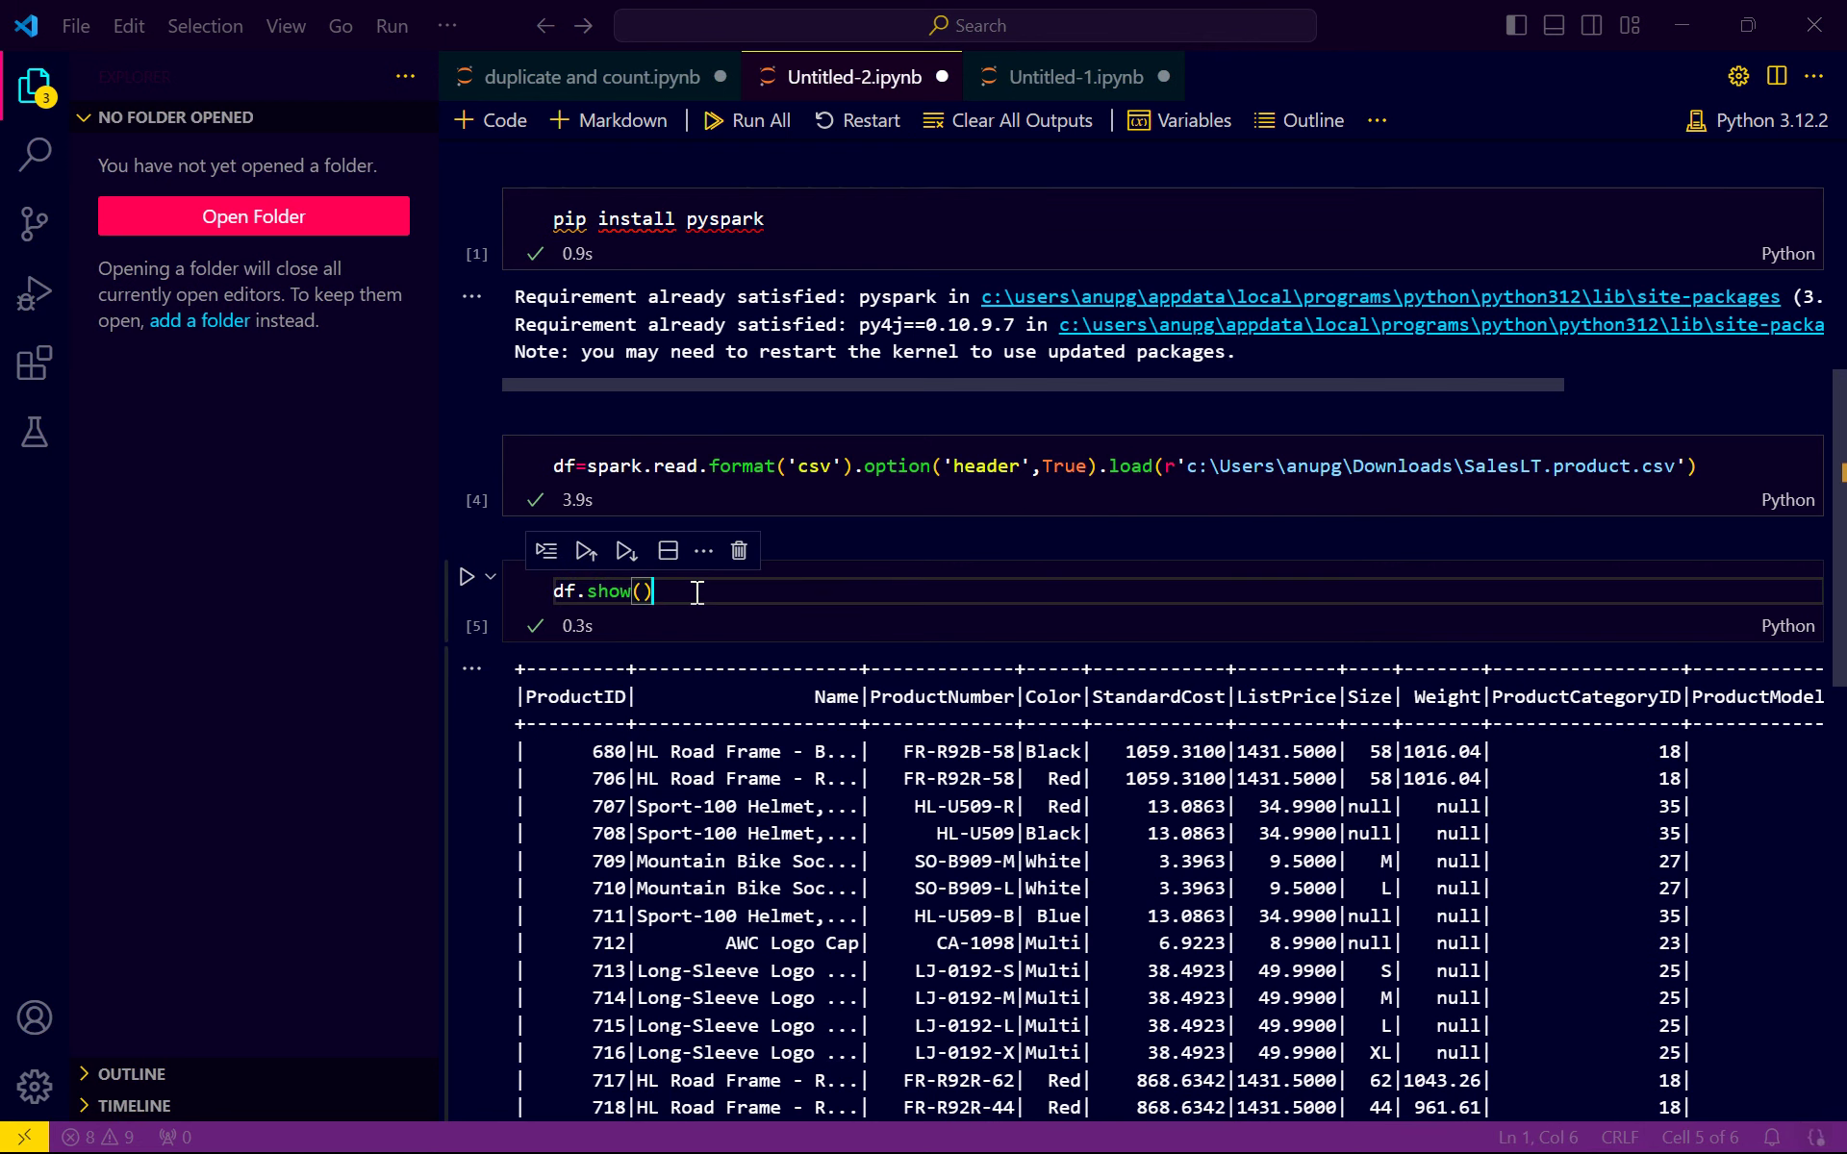
Enter display(df) in the empty cell below the product table output and run it.
scroll(698, 593, "down", 5)
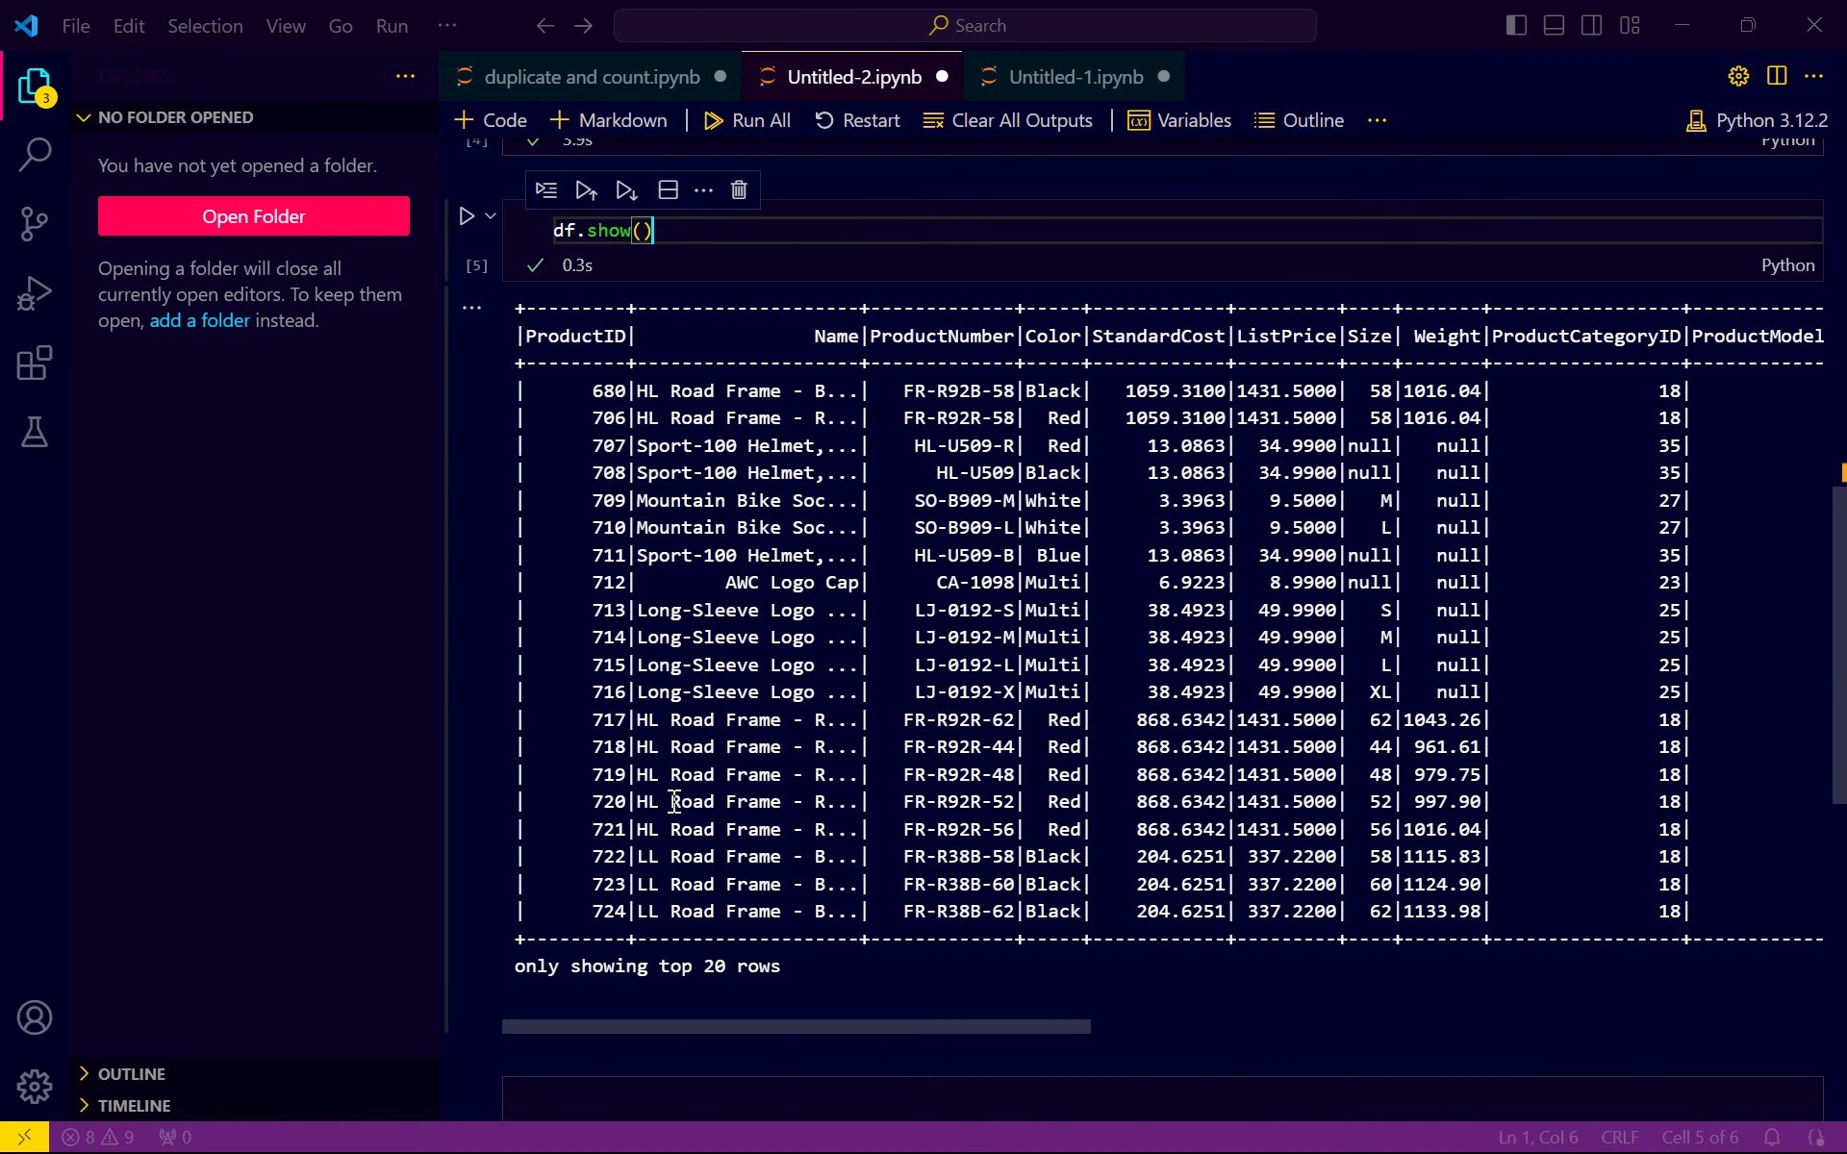
left_click(622, 1030)
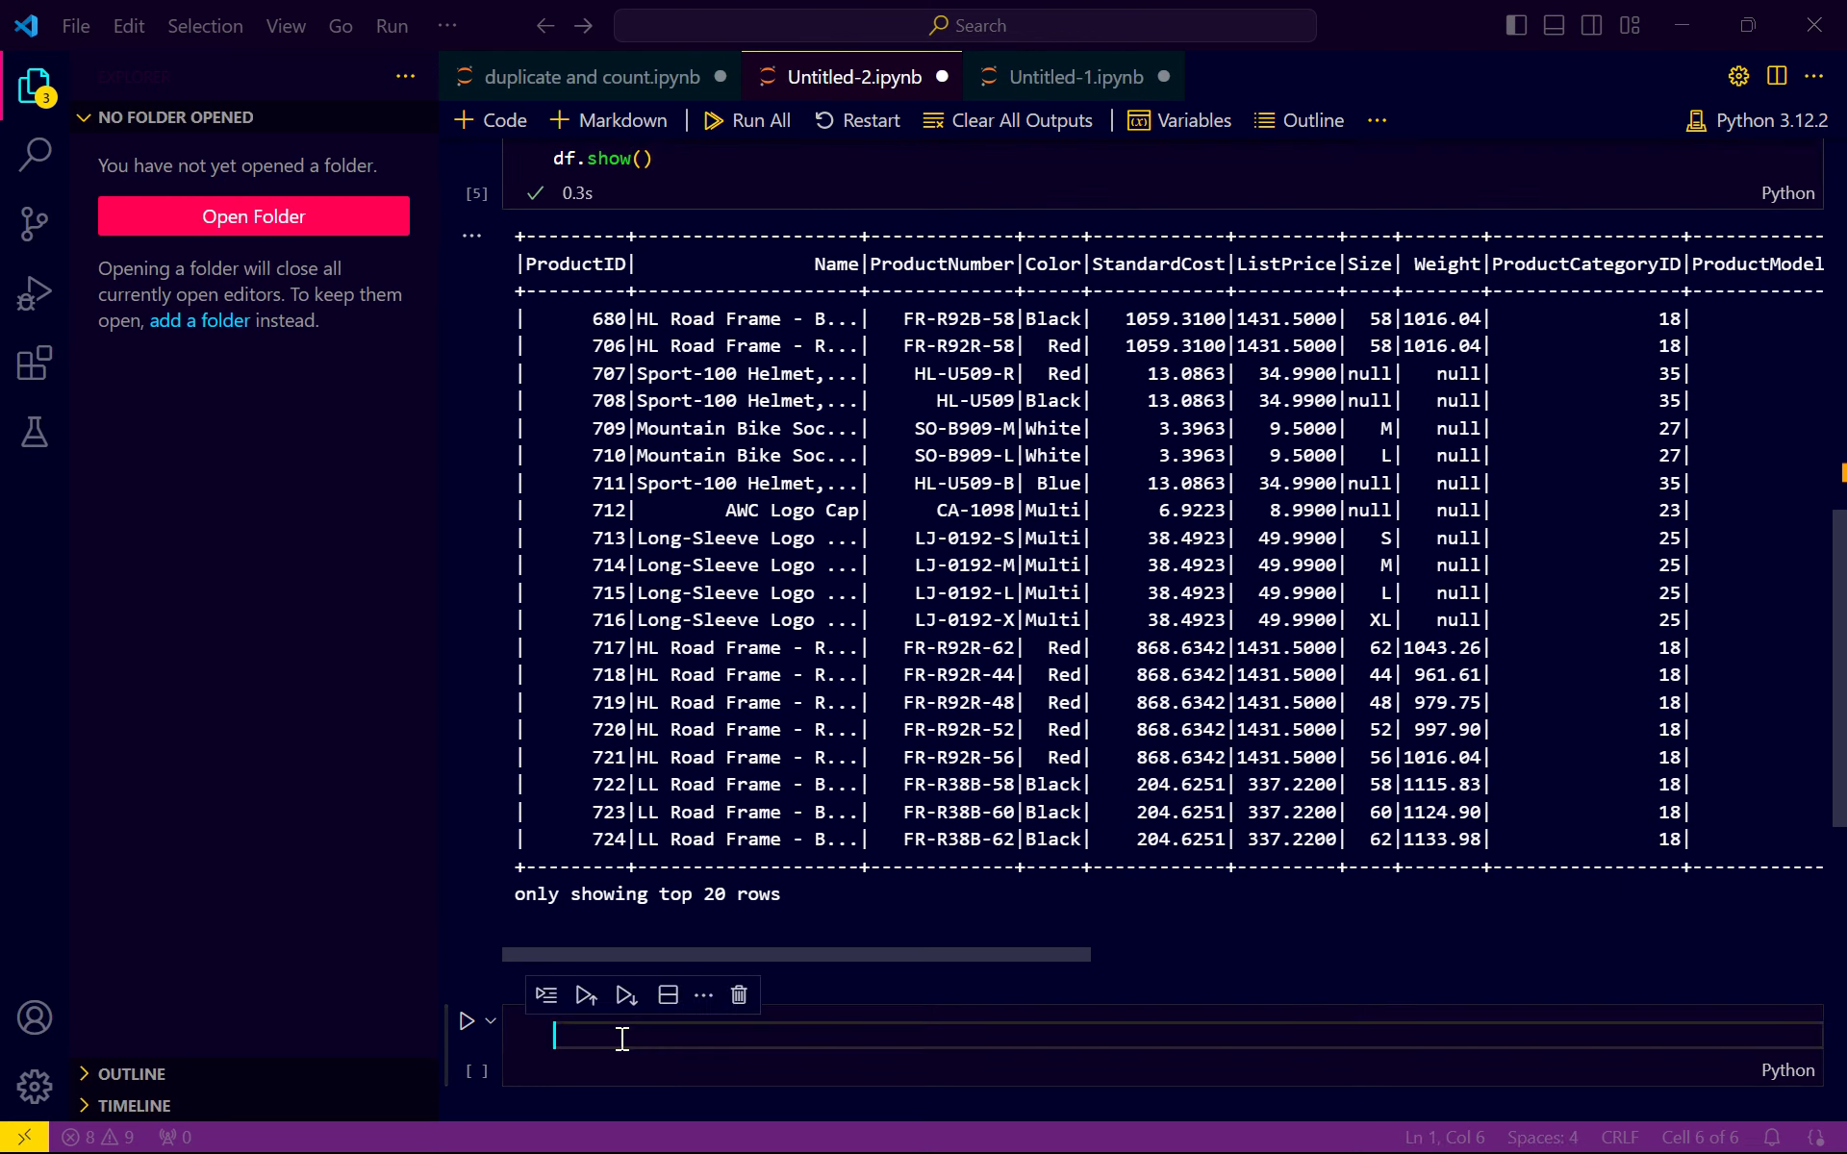
type("display")
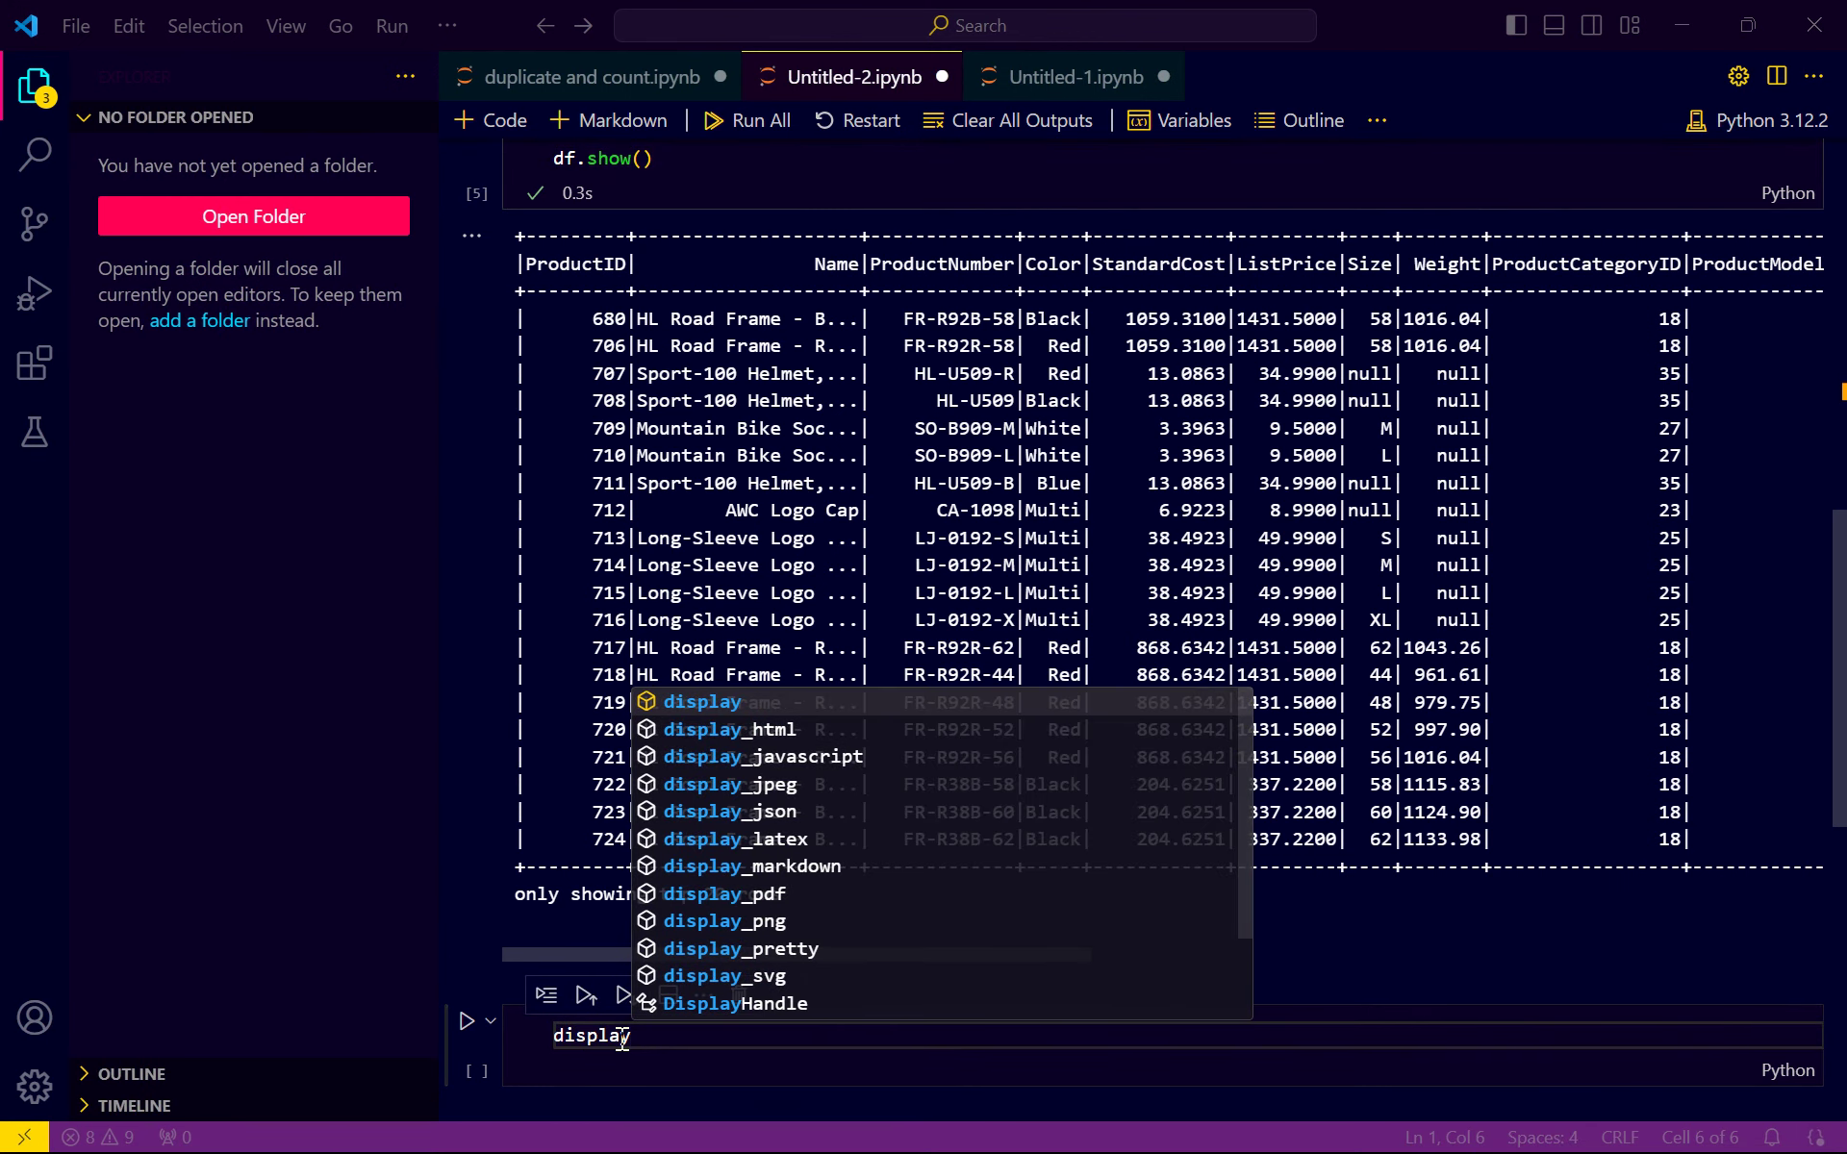
type("(df")
key("shift+Return")
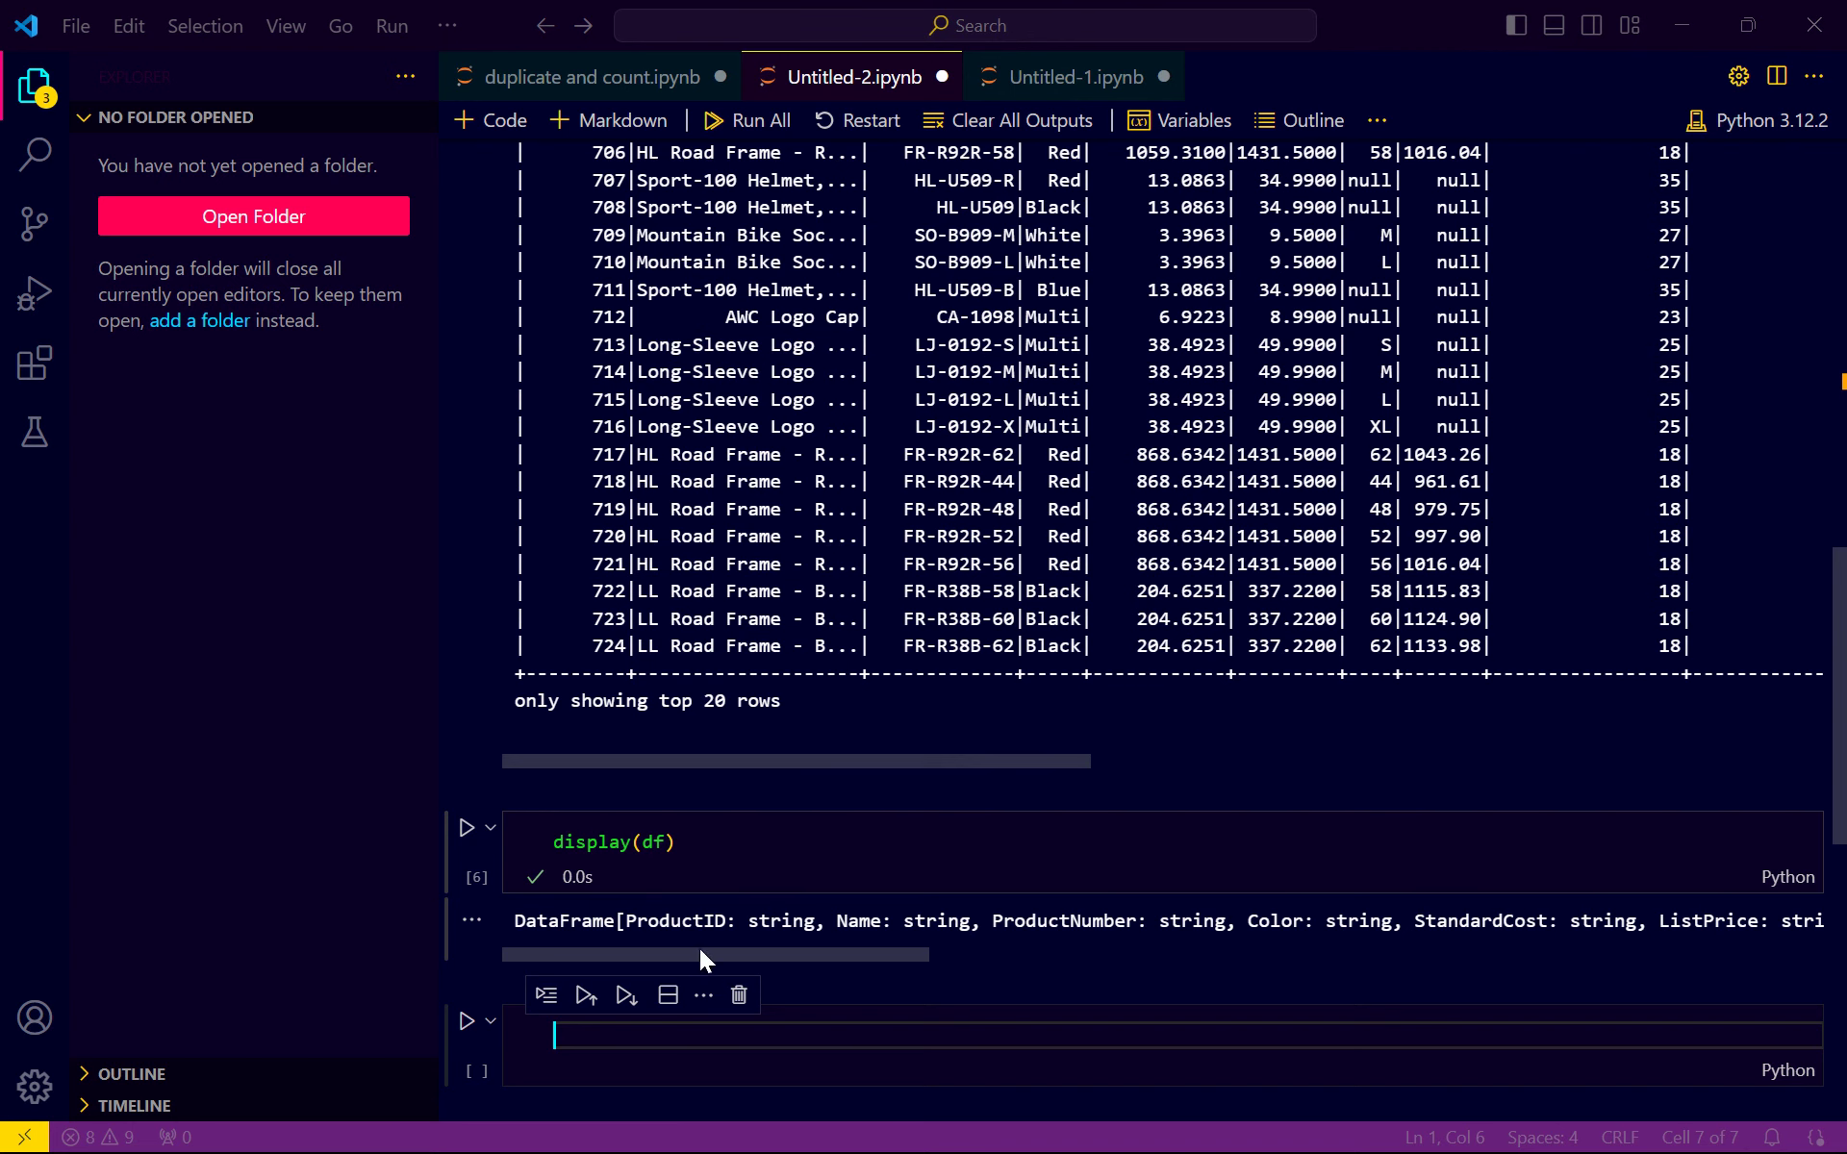
left_click_drag(696, 954, 584, 957)
scroll(707, 789, "up", 6)
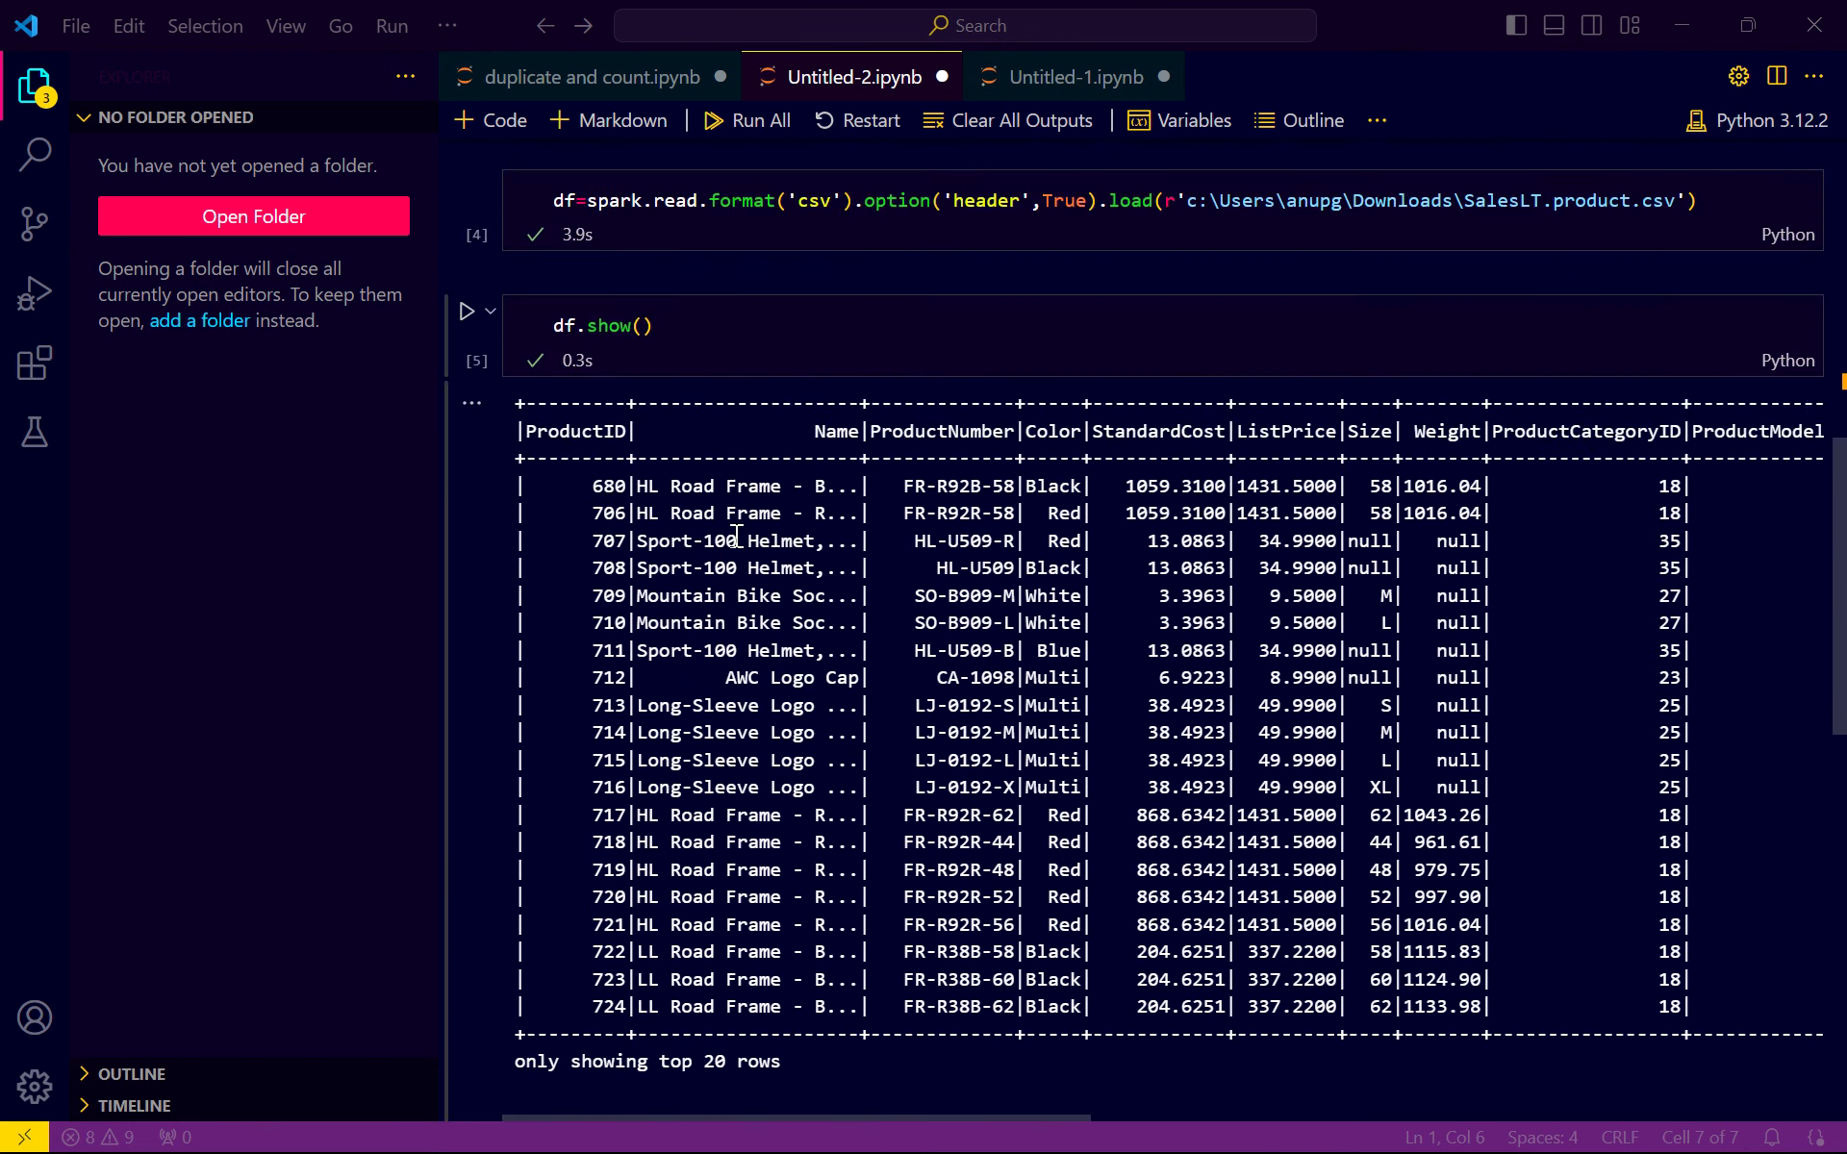
scroll(765, 735, "up", 8)
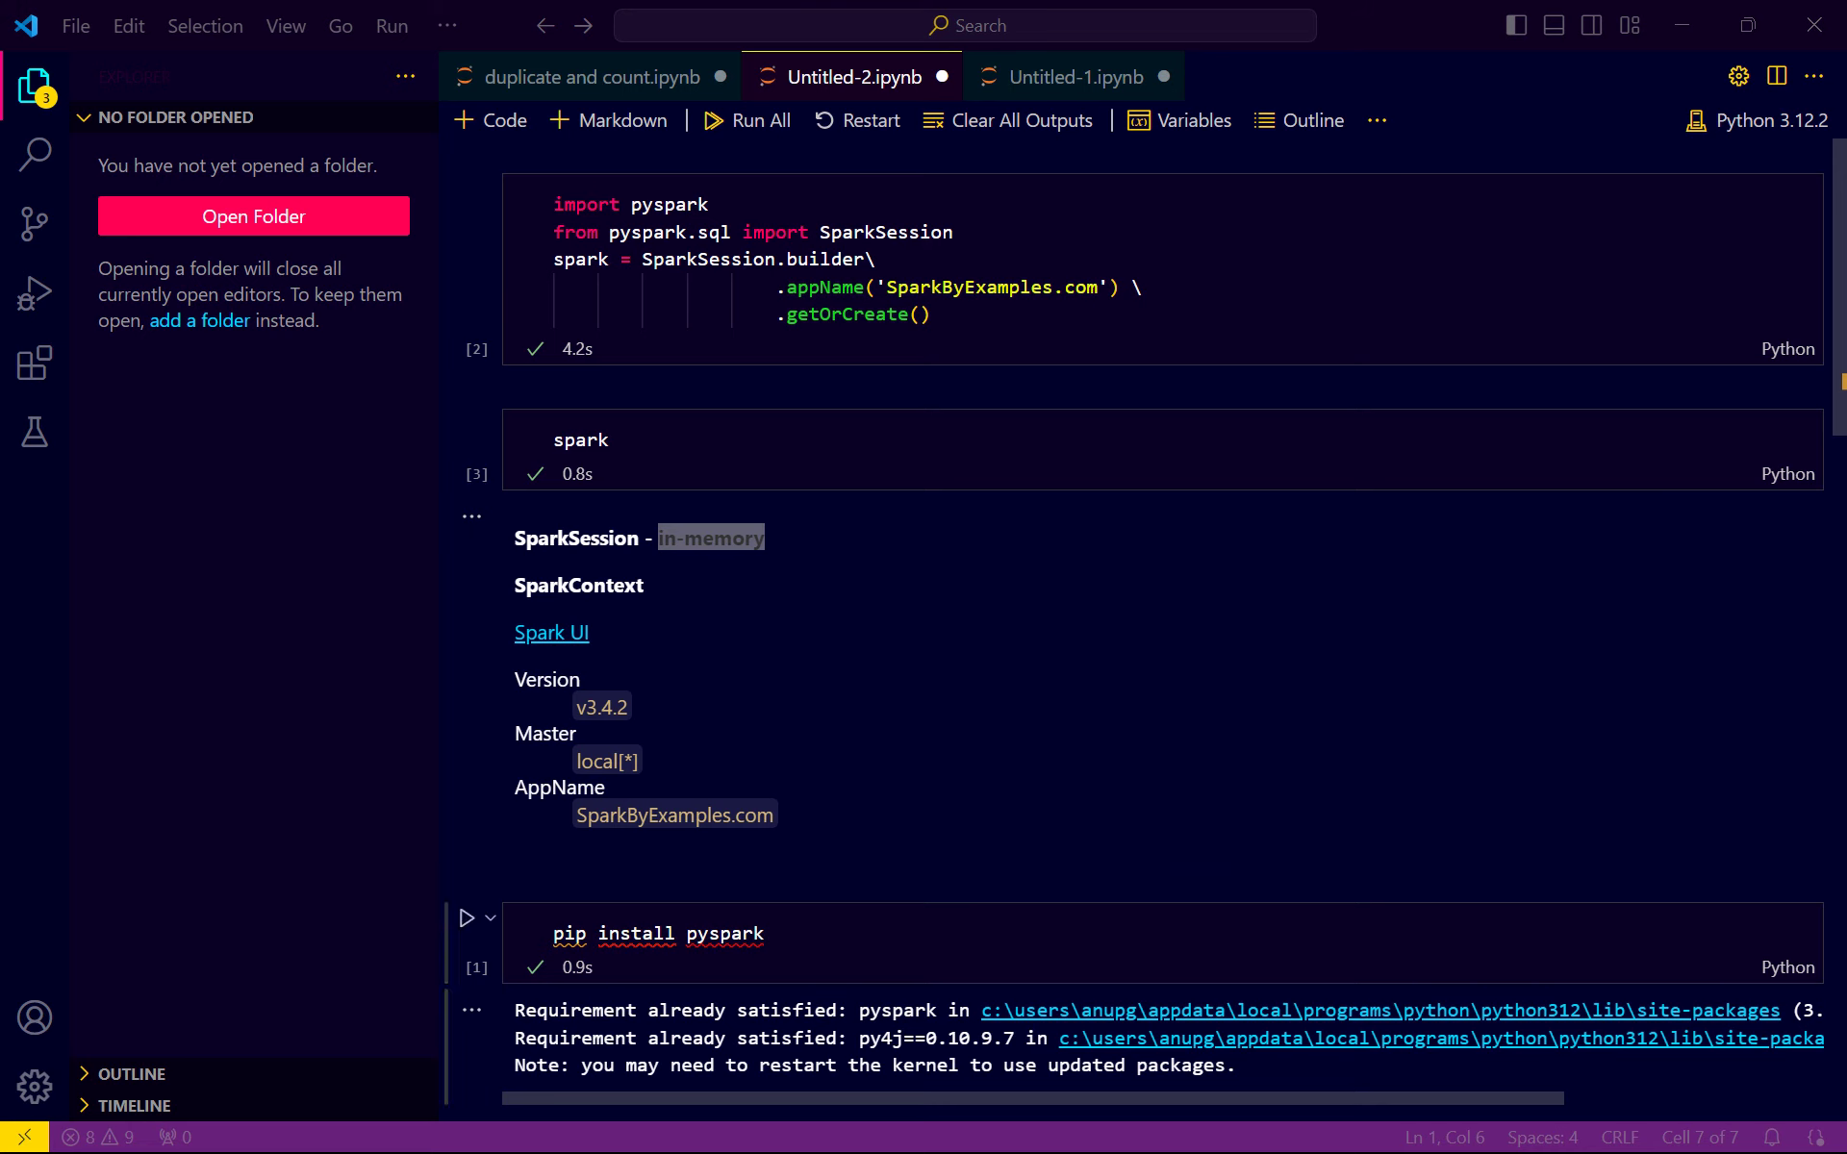
Switch to Microsoft Edge and open youtube.com in a new browser tab.
left_click(722, 1093)
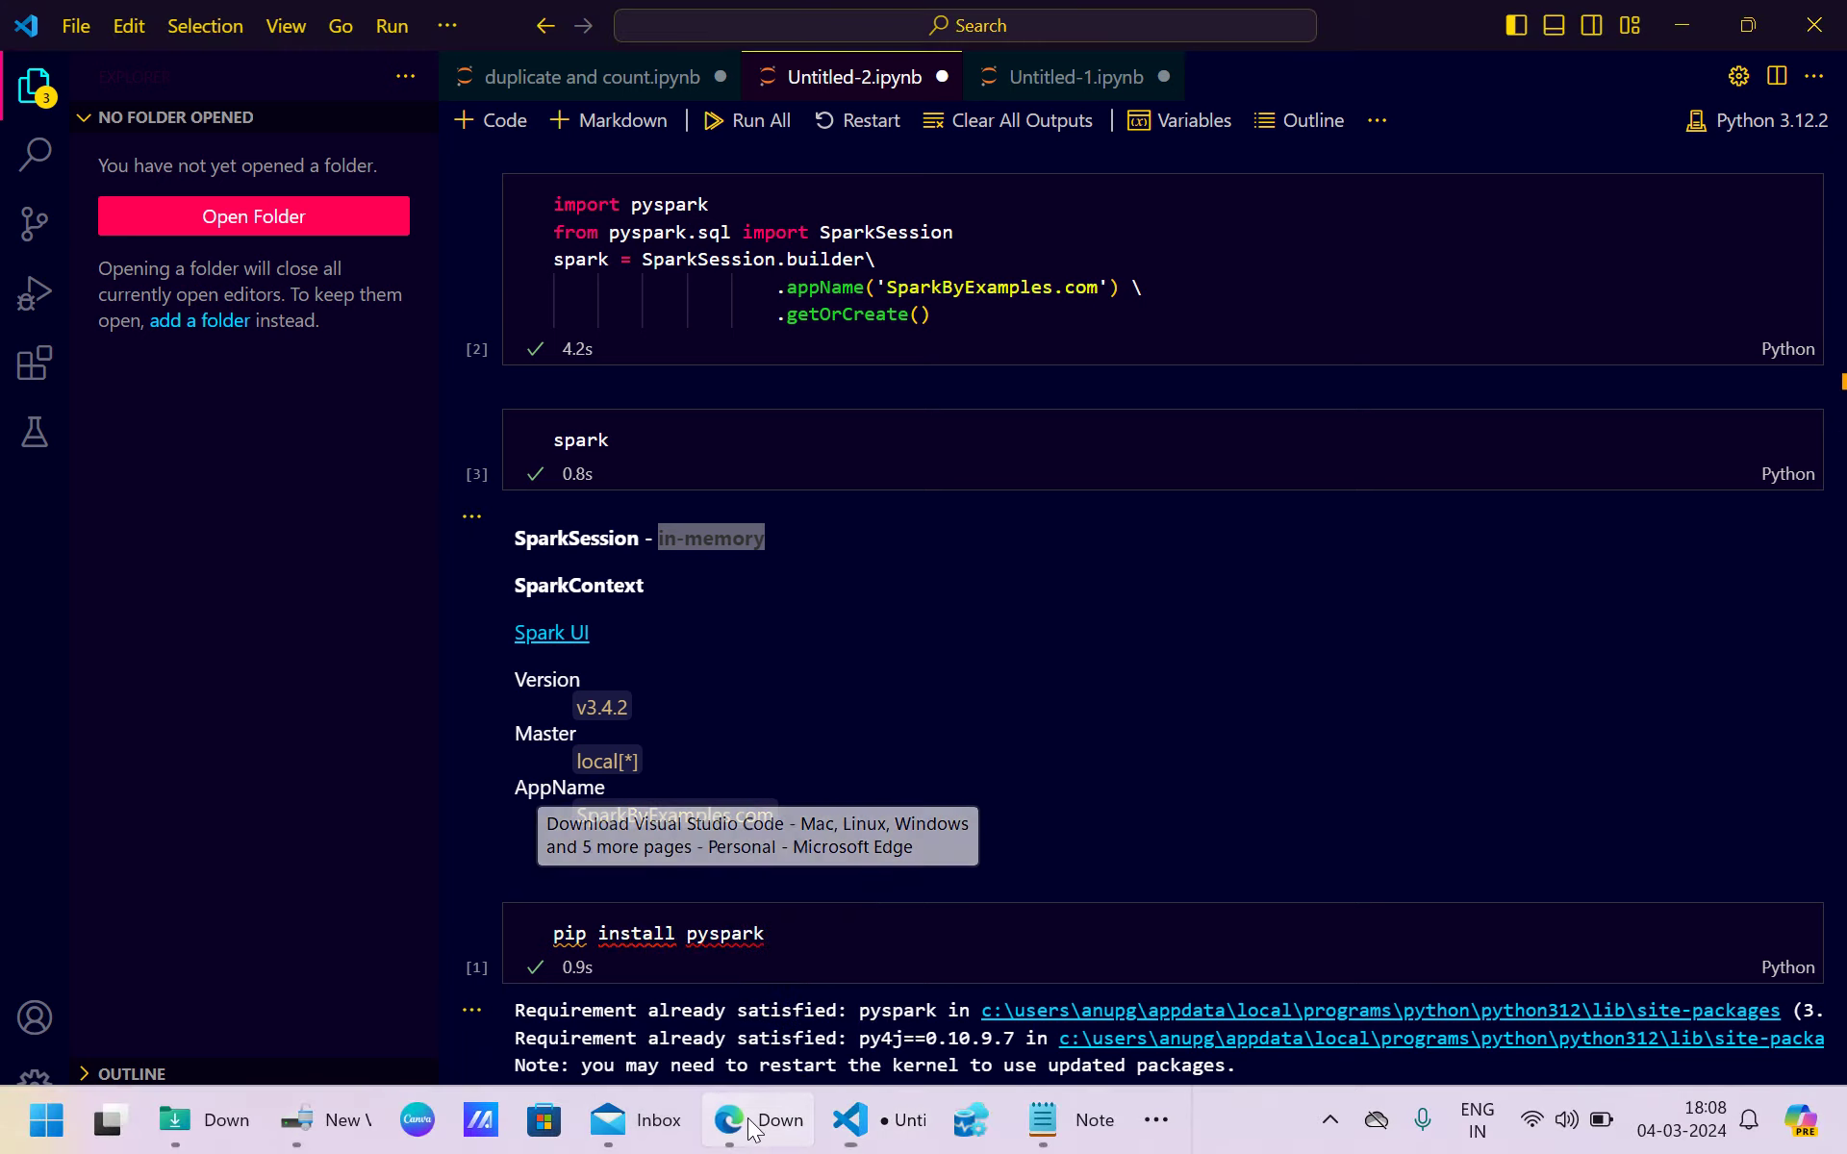
left_click(43, 475)
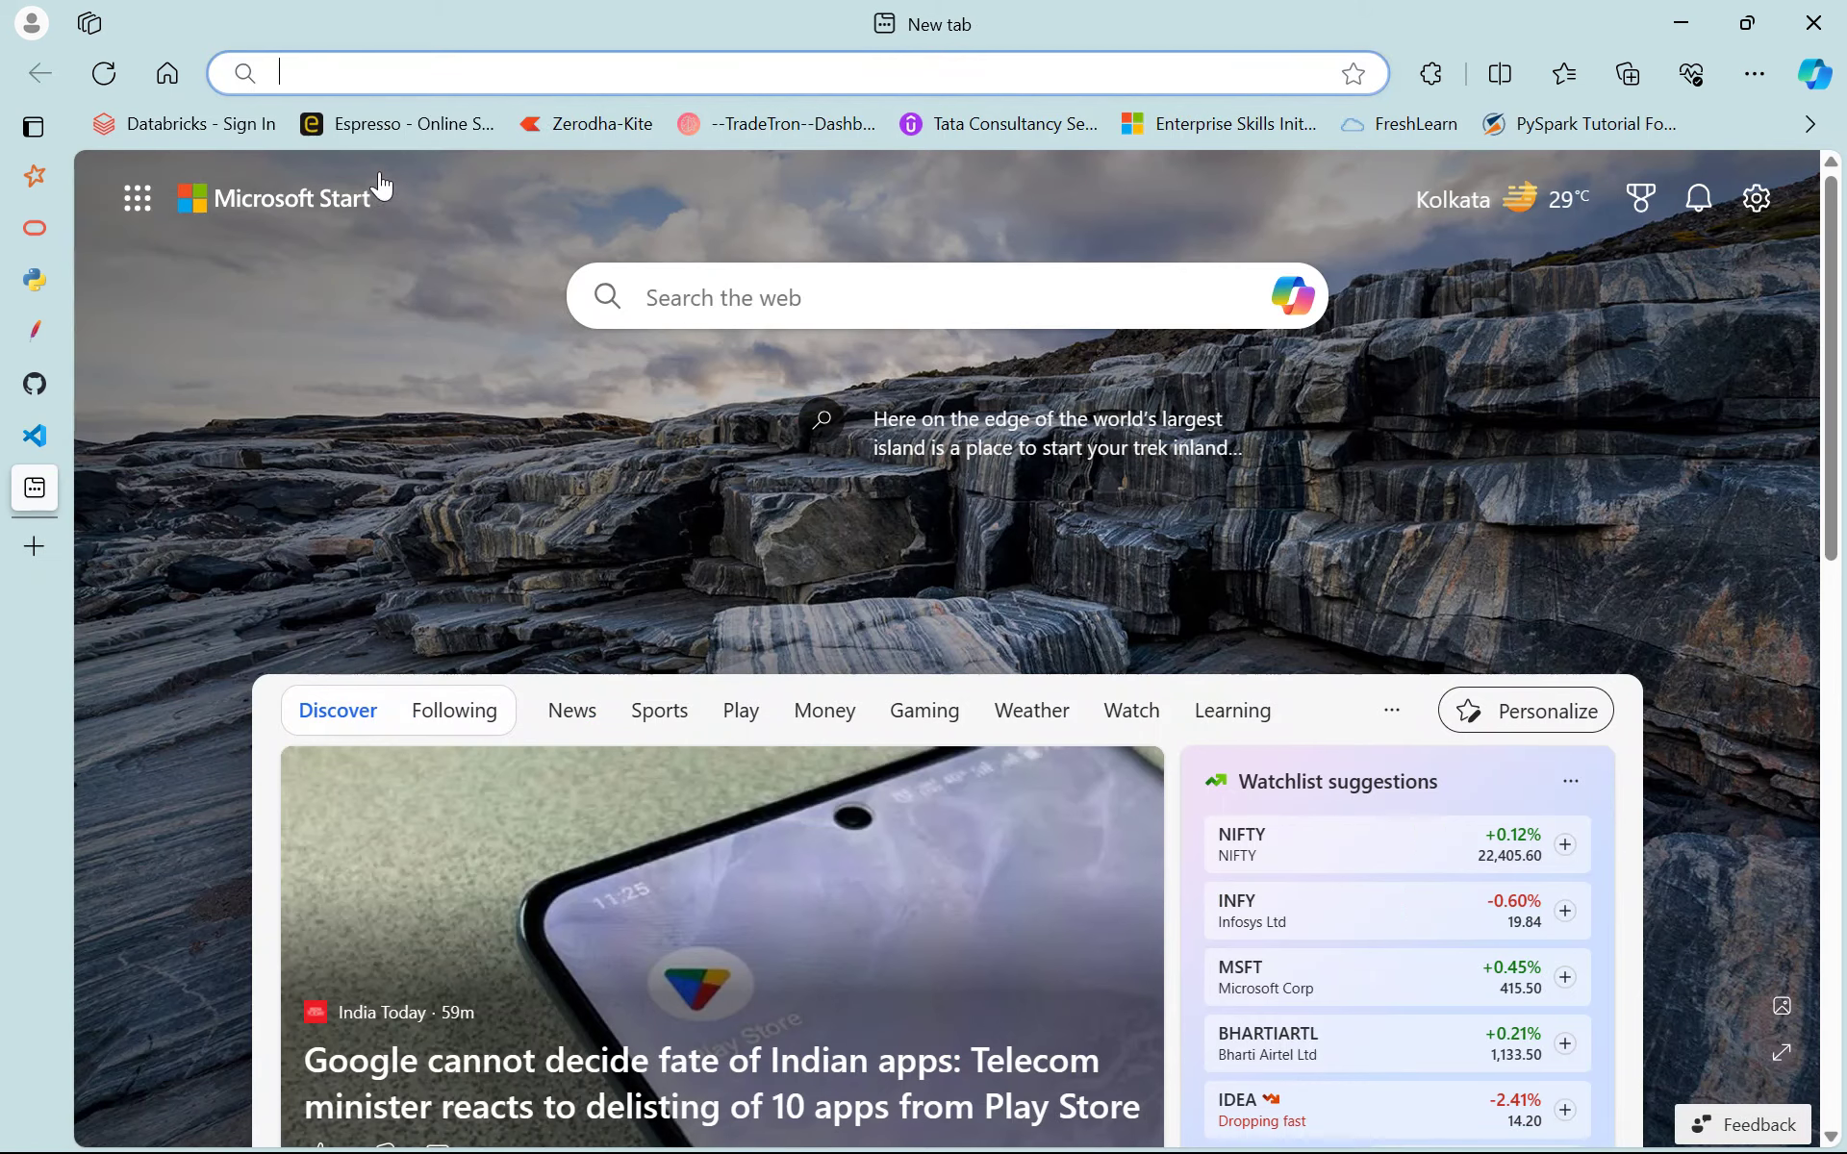
type("u")
key("BackSpace")
key("BackSpace")
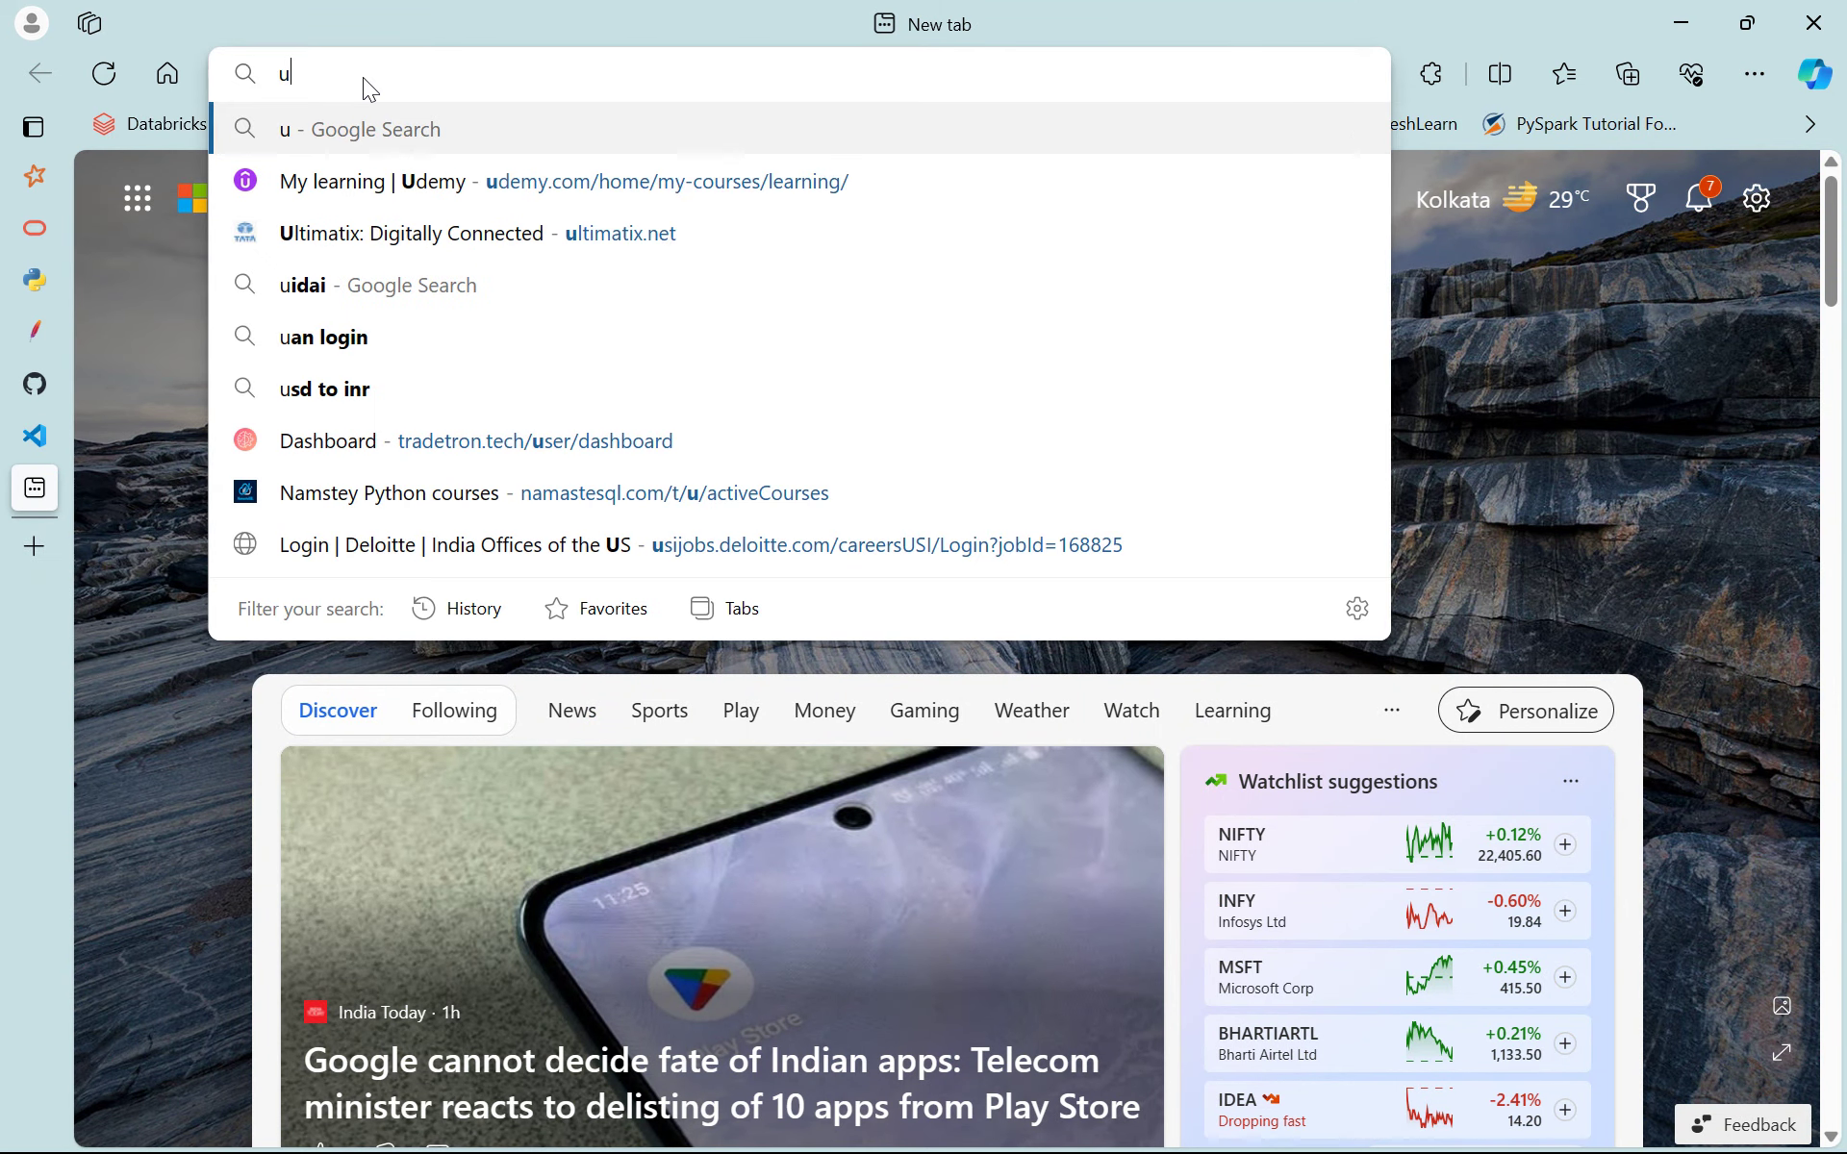
type("youtube.com")
key("Return")
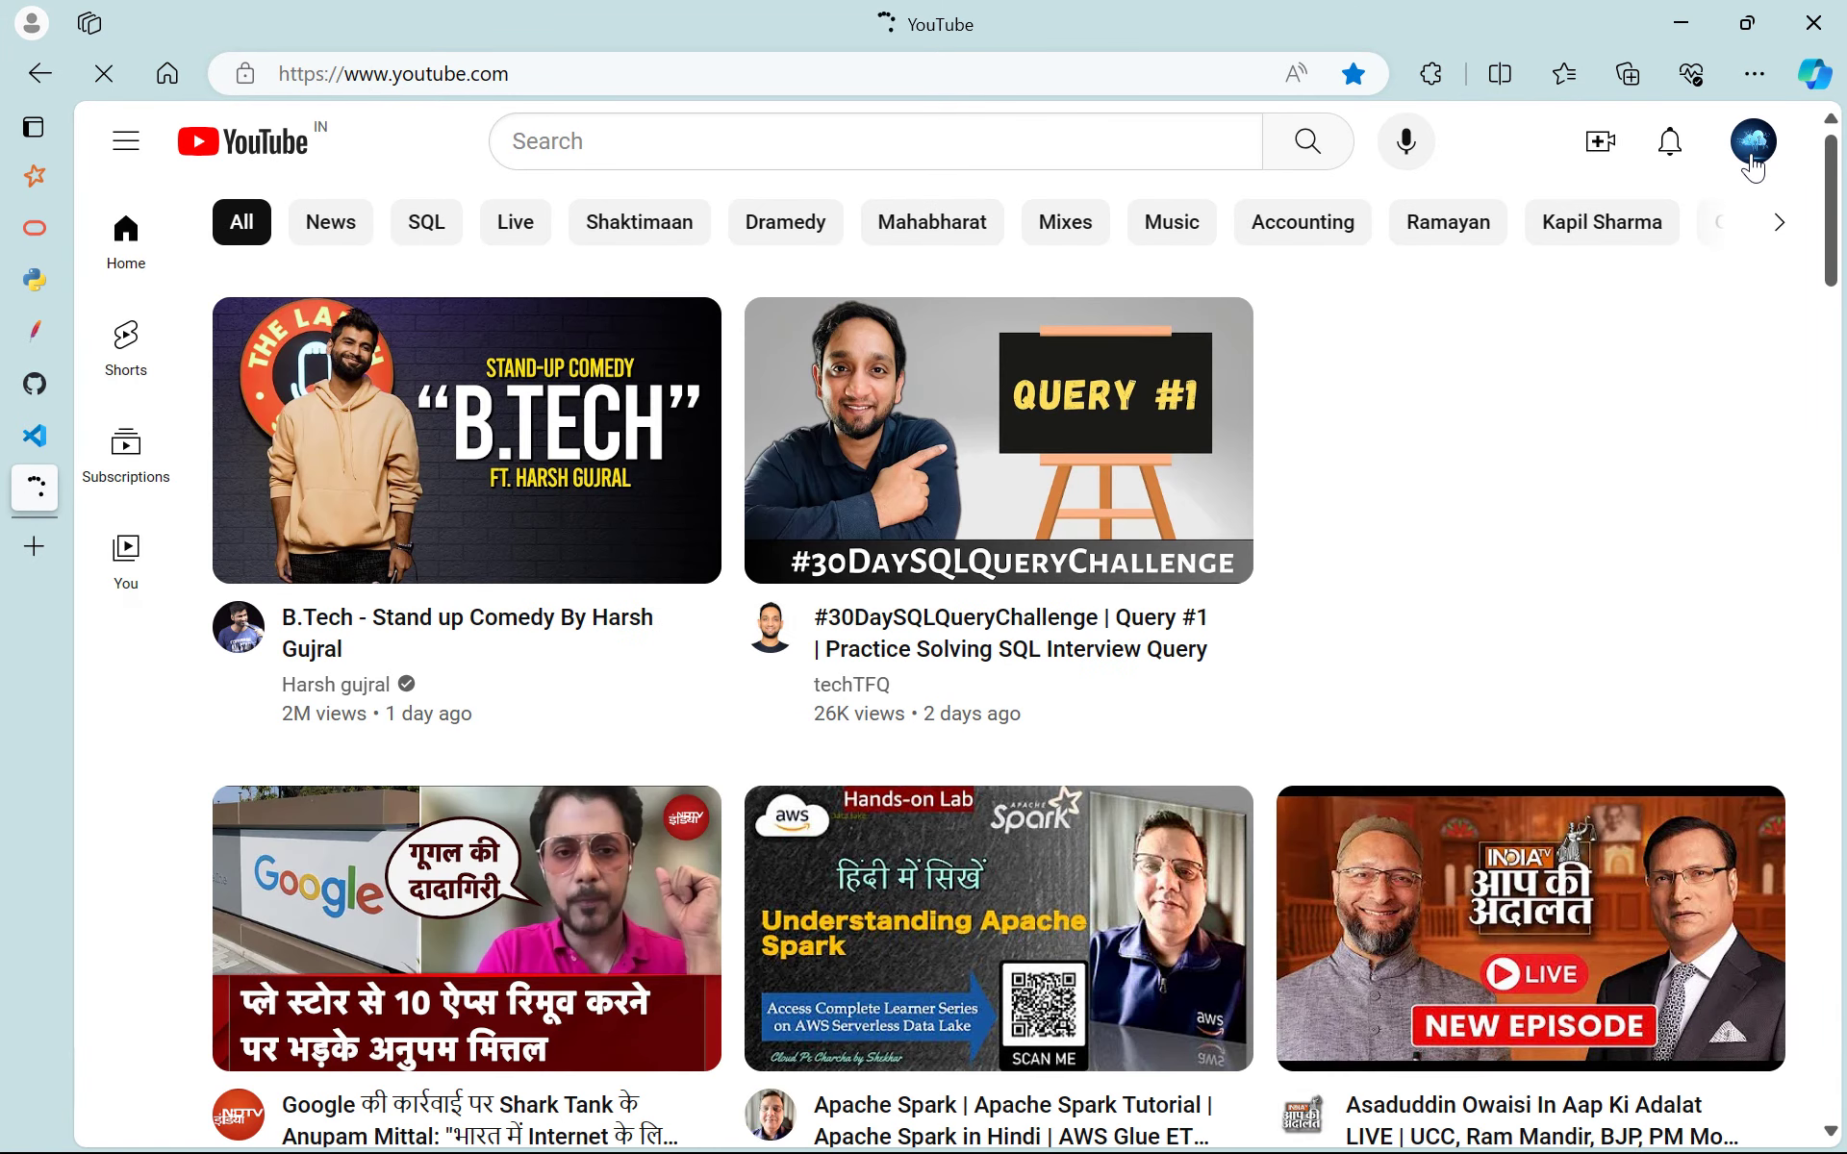
Open the signed-in account's own YouTube channel, TheCloudBox, and look over its home page.
left_click(1753, 162)
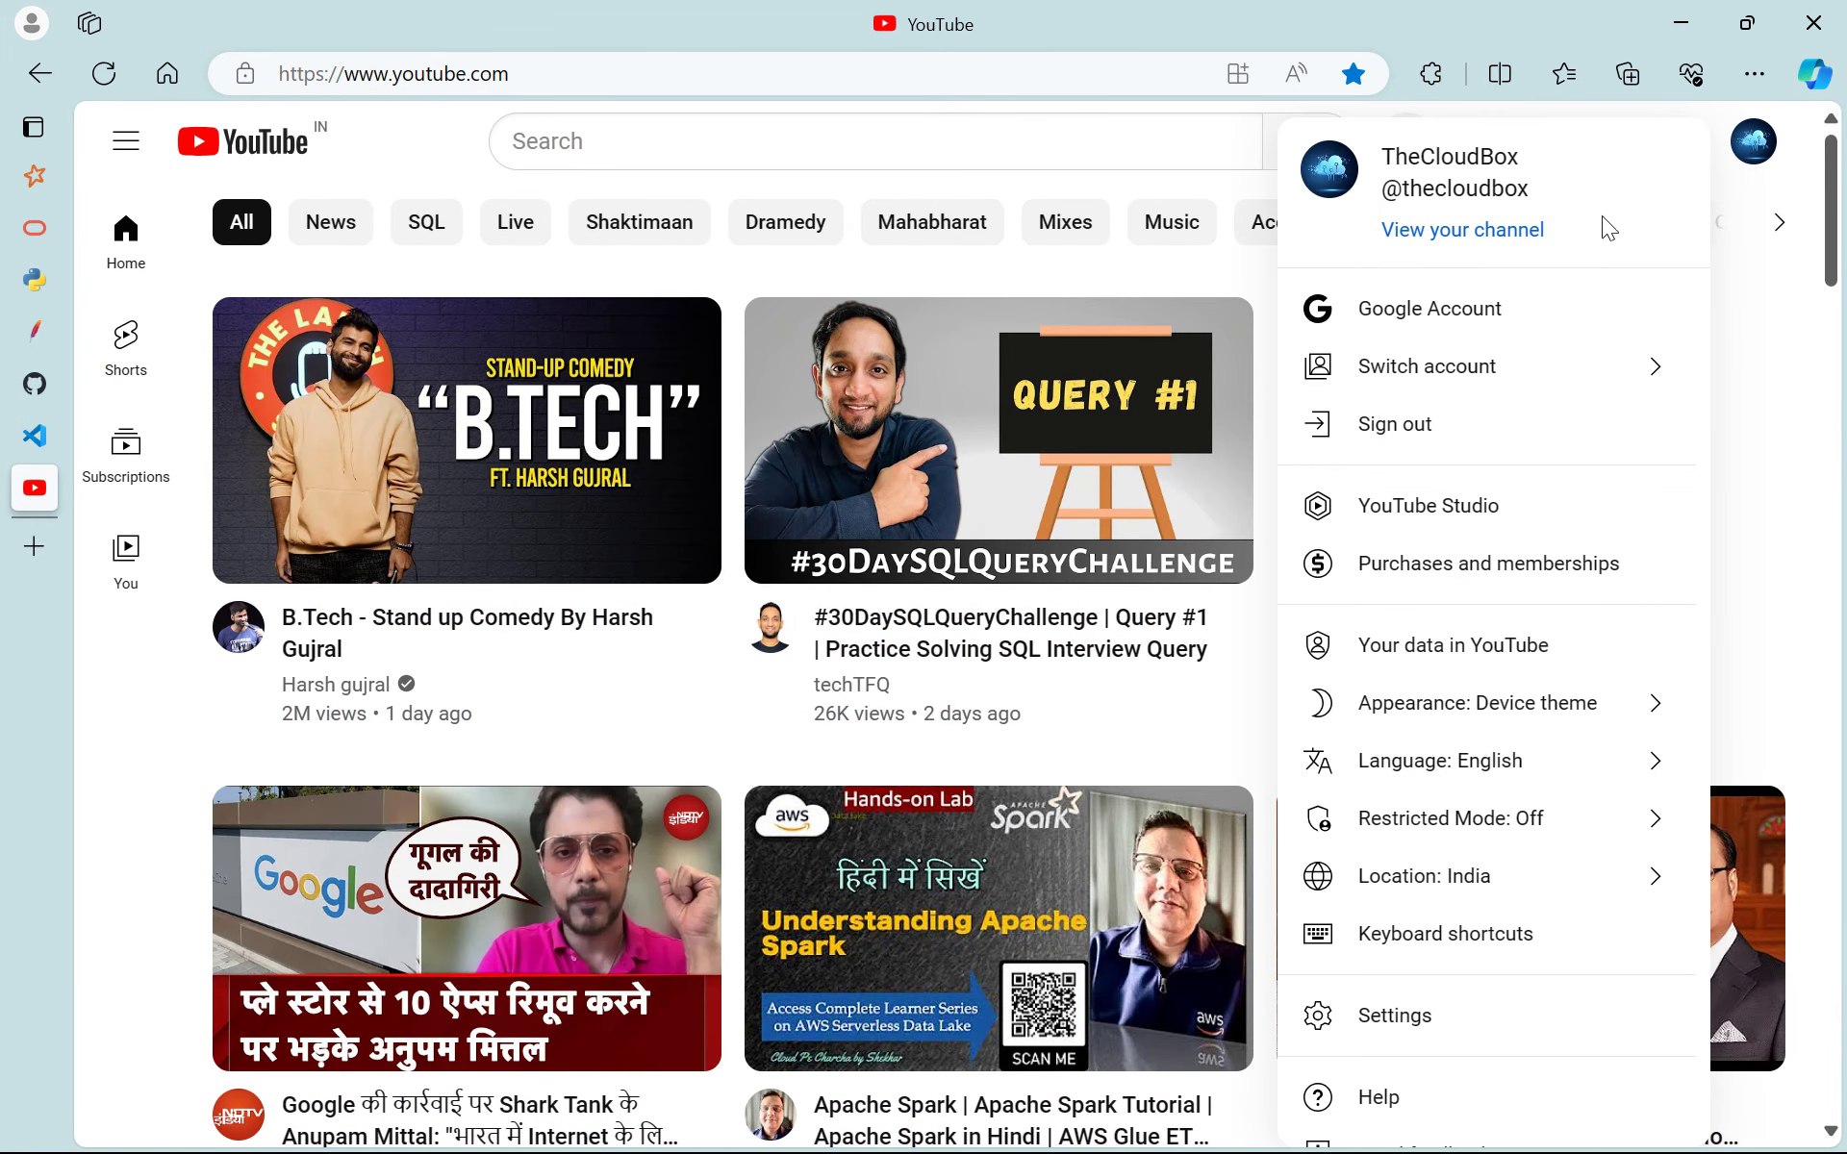
left_click(1522, 234)
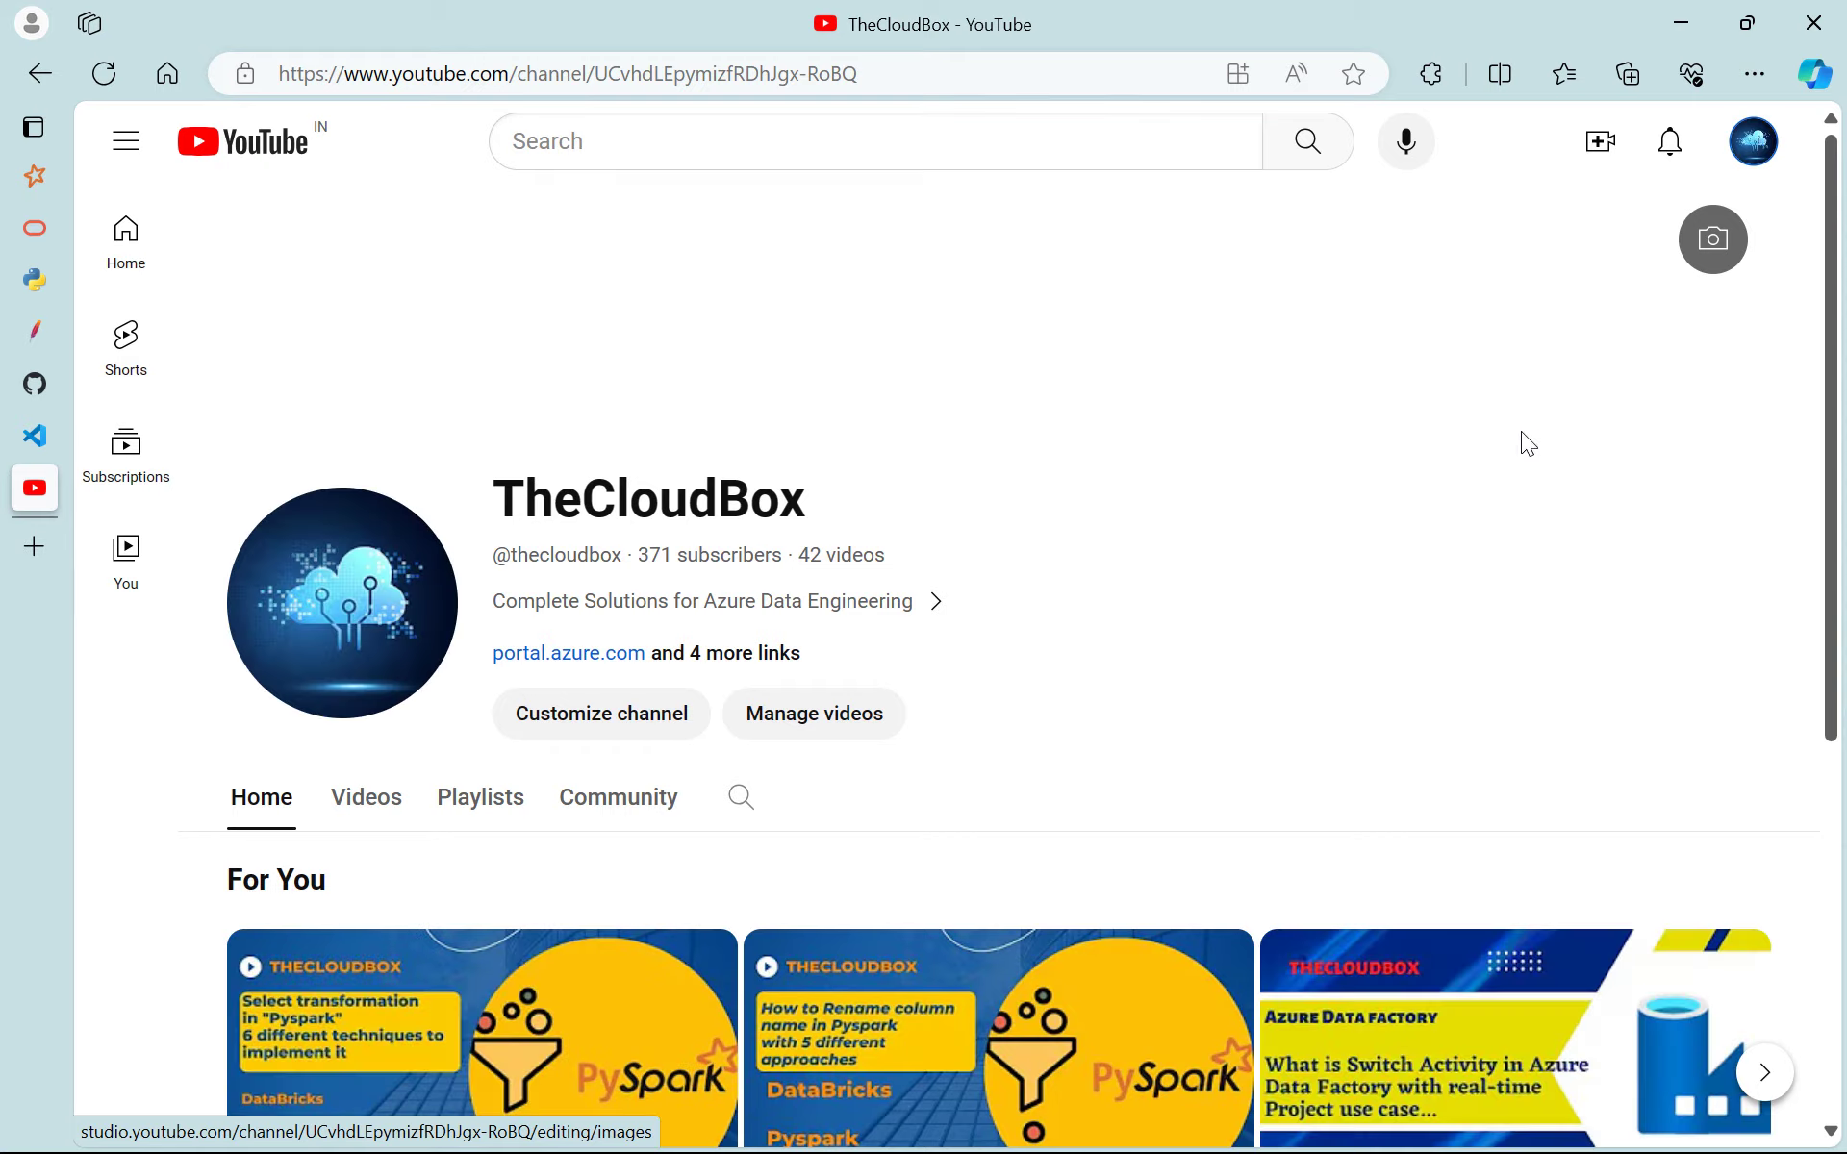
scroll(955, 556, "down", 5)
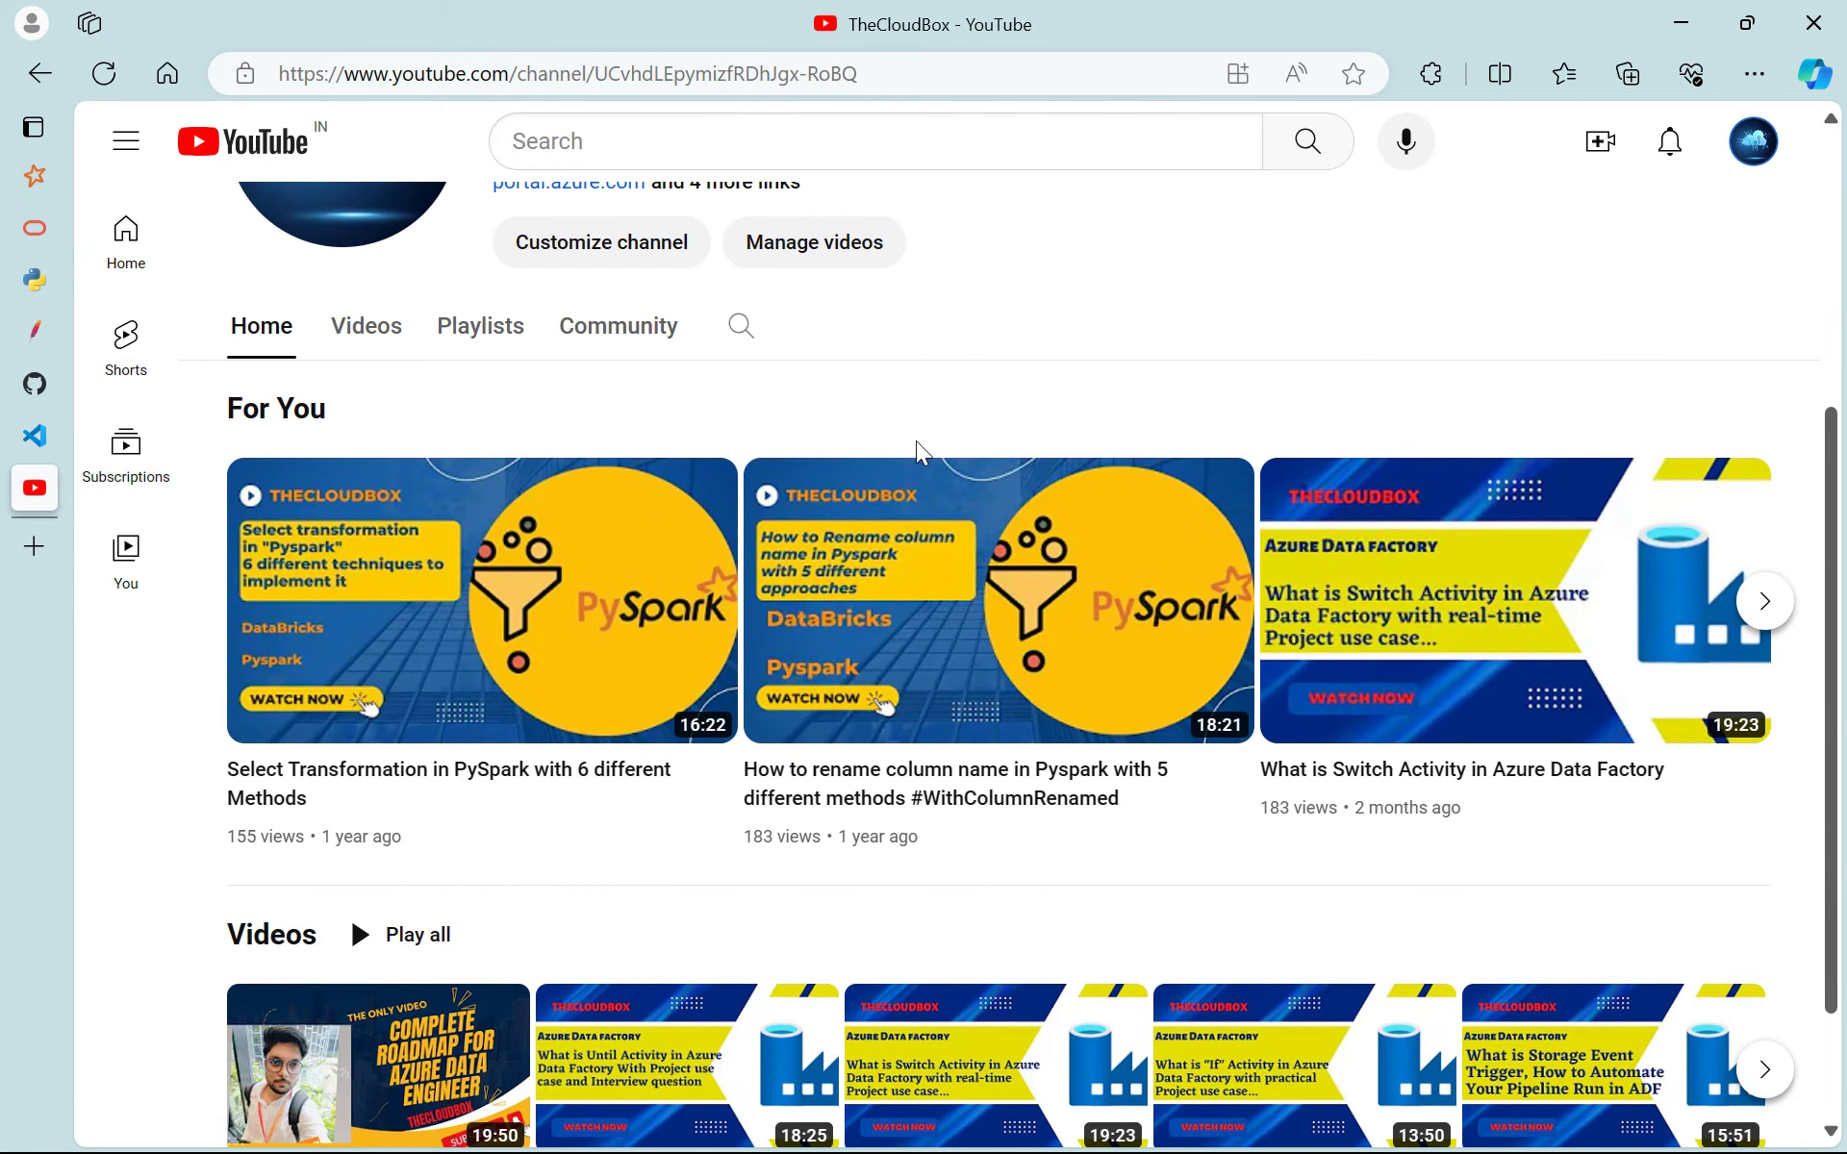
scroll(918, 450, "up", 5)
scroll(979, 594, "down", 5)
Show the channel's list of videos and browse the Azure Data Factory and PySpark uploads.
left_click(396, 346)
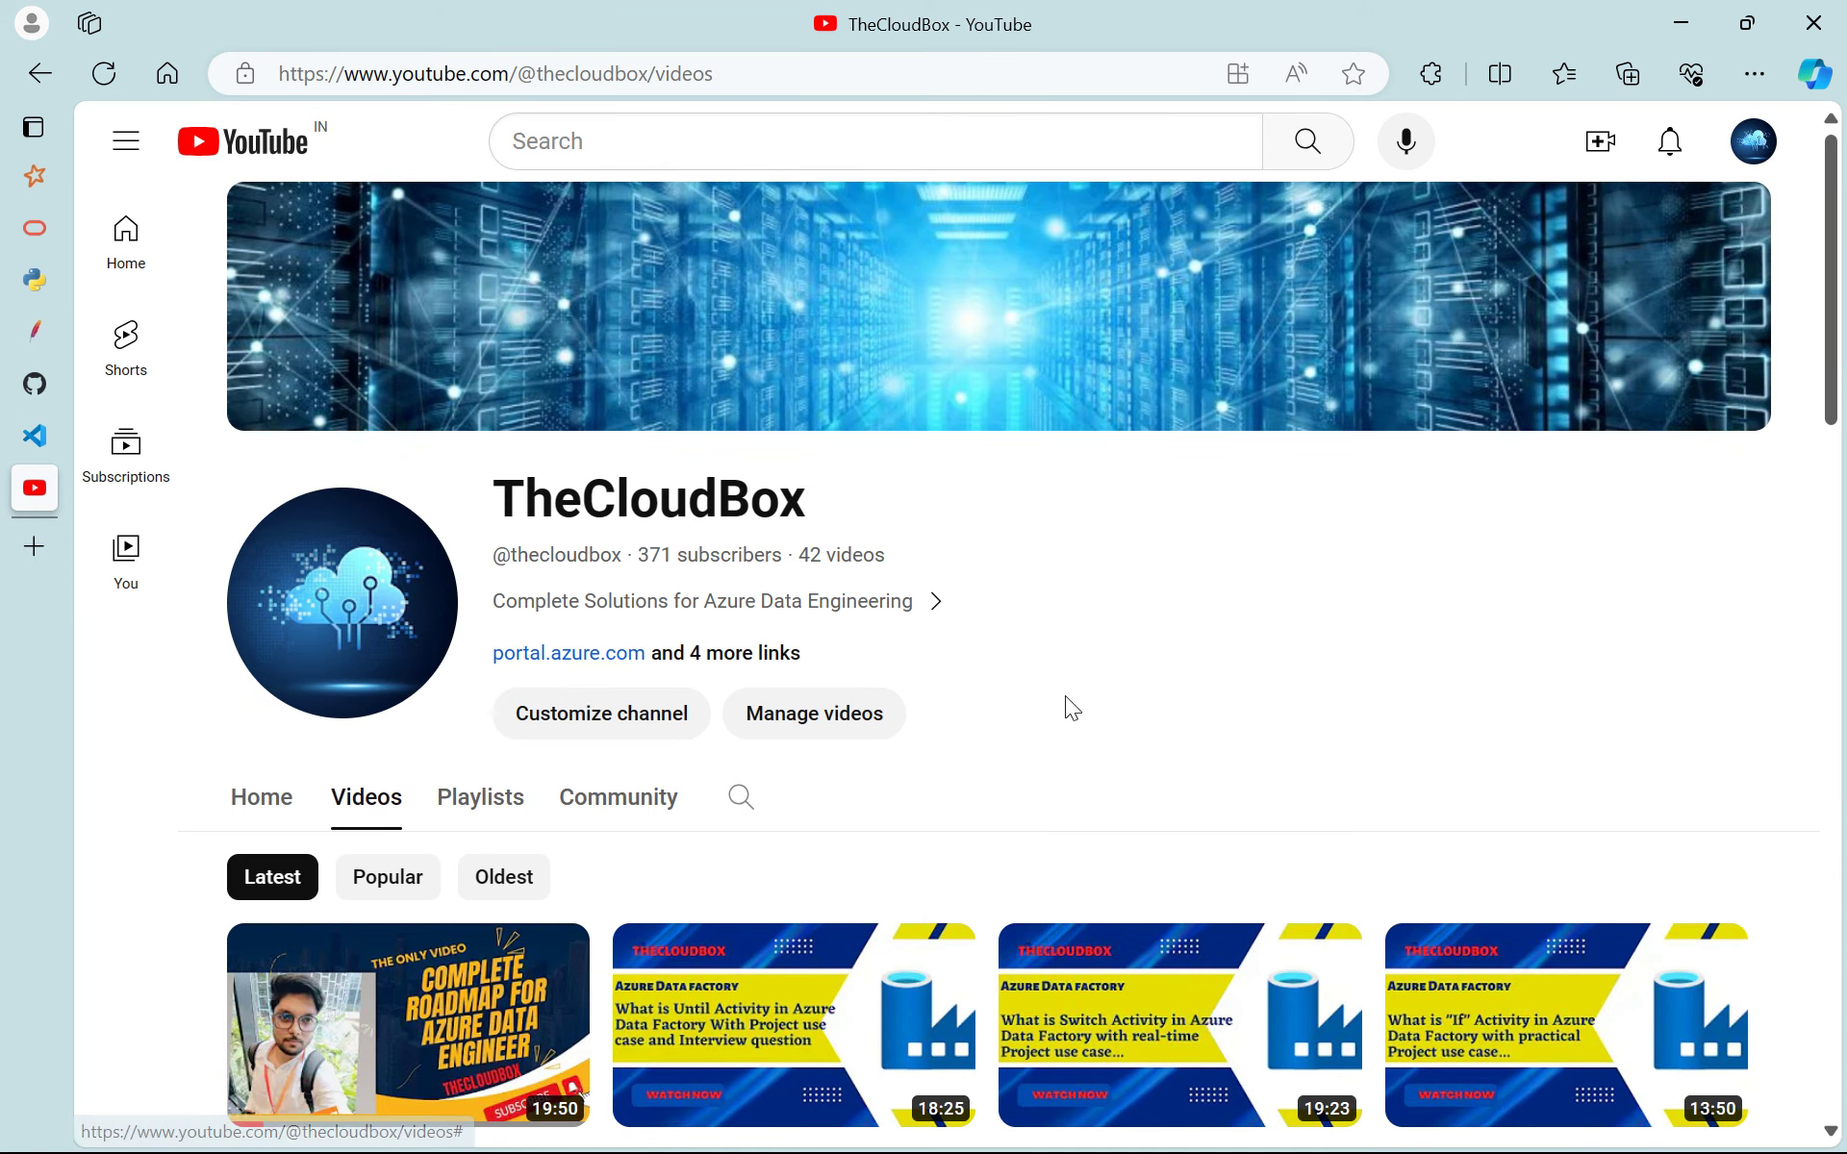
scroll(1065, 695, "down", 3)
scroll(1048, 527, "down", 5)
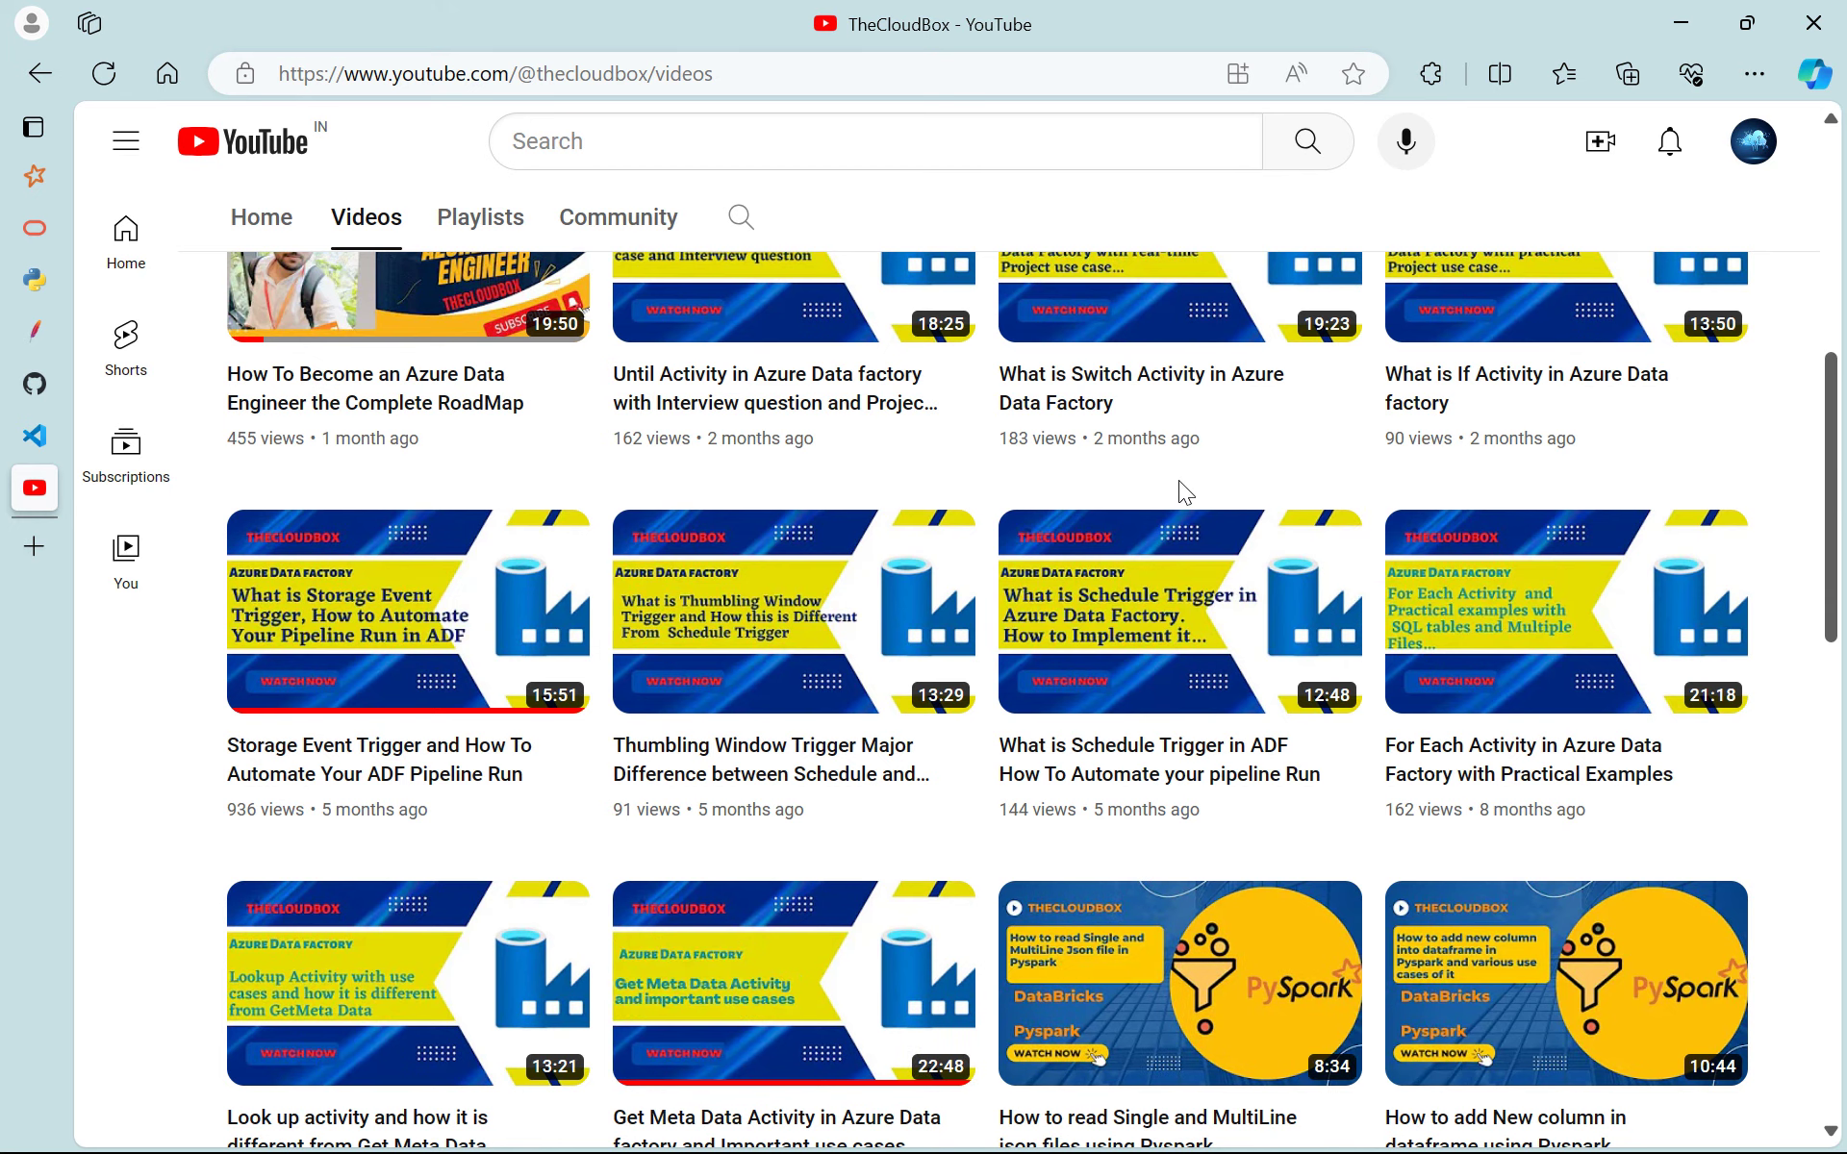
scroll(1179, 482, "up", 5)
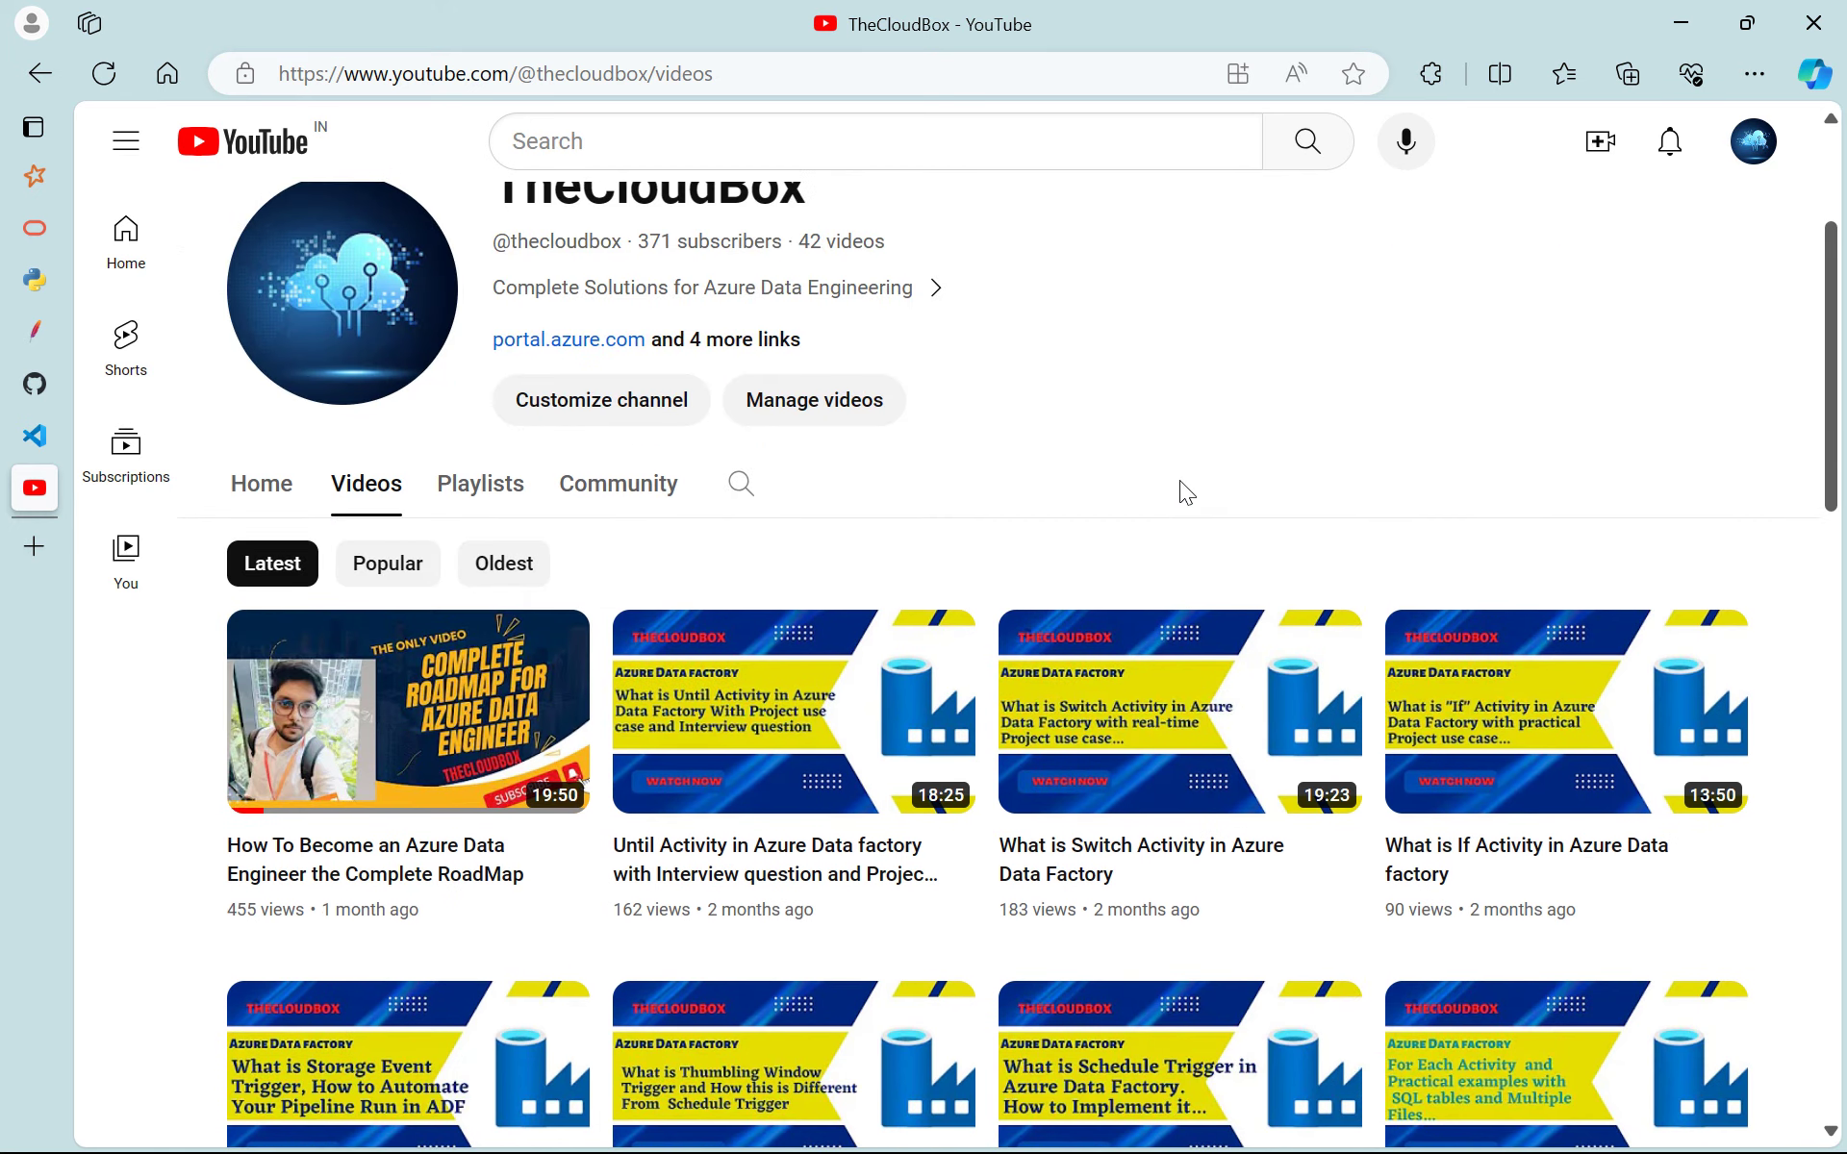
scroll(1179, 481, "down", 8)
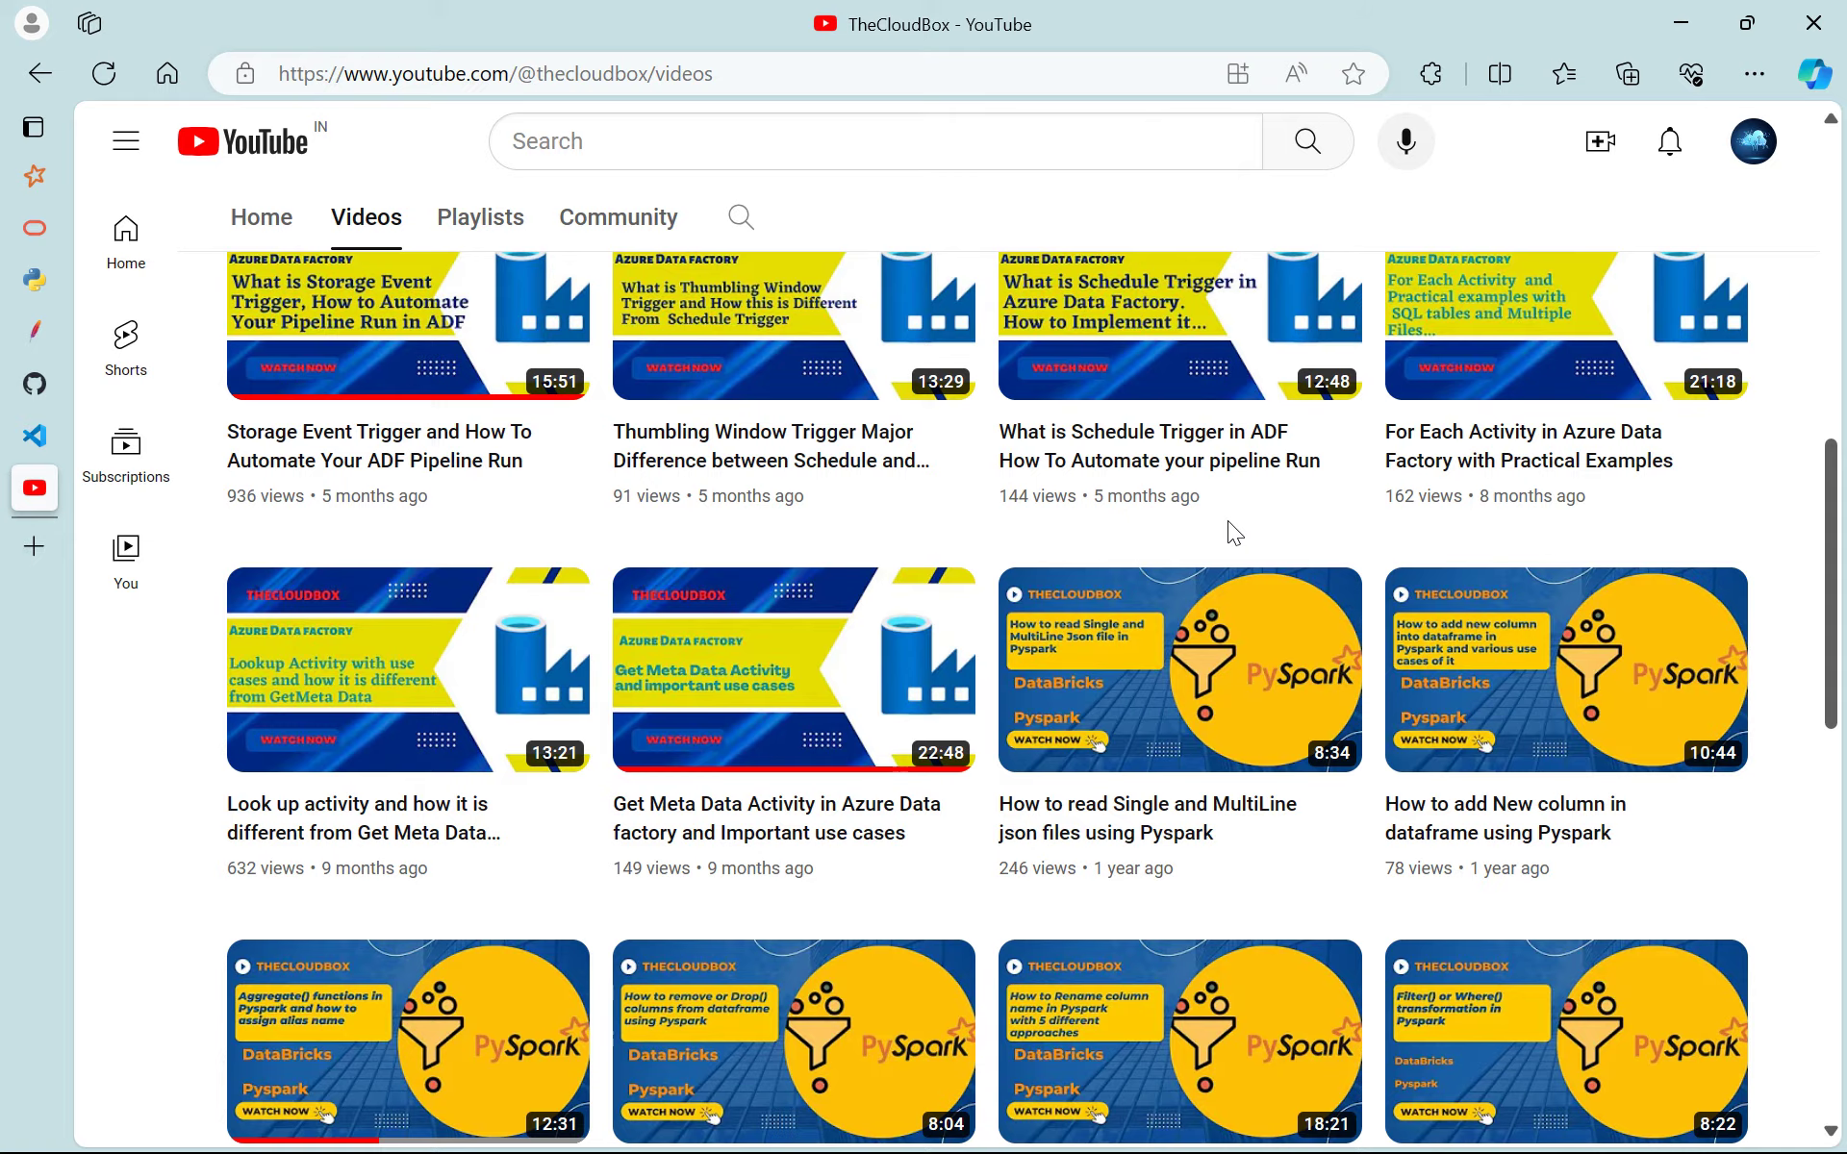
scroll(1235, 532, "up", 8)
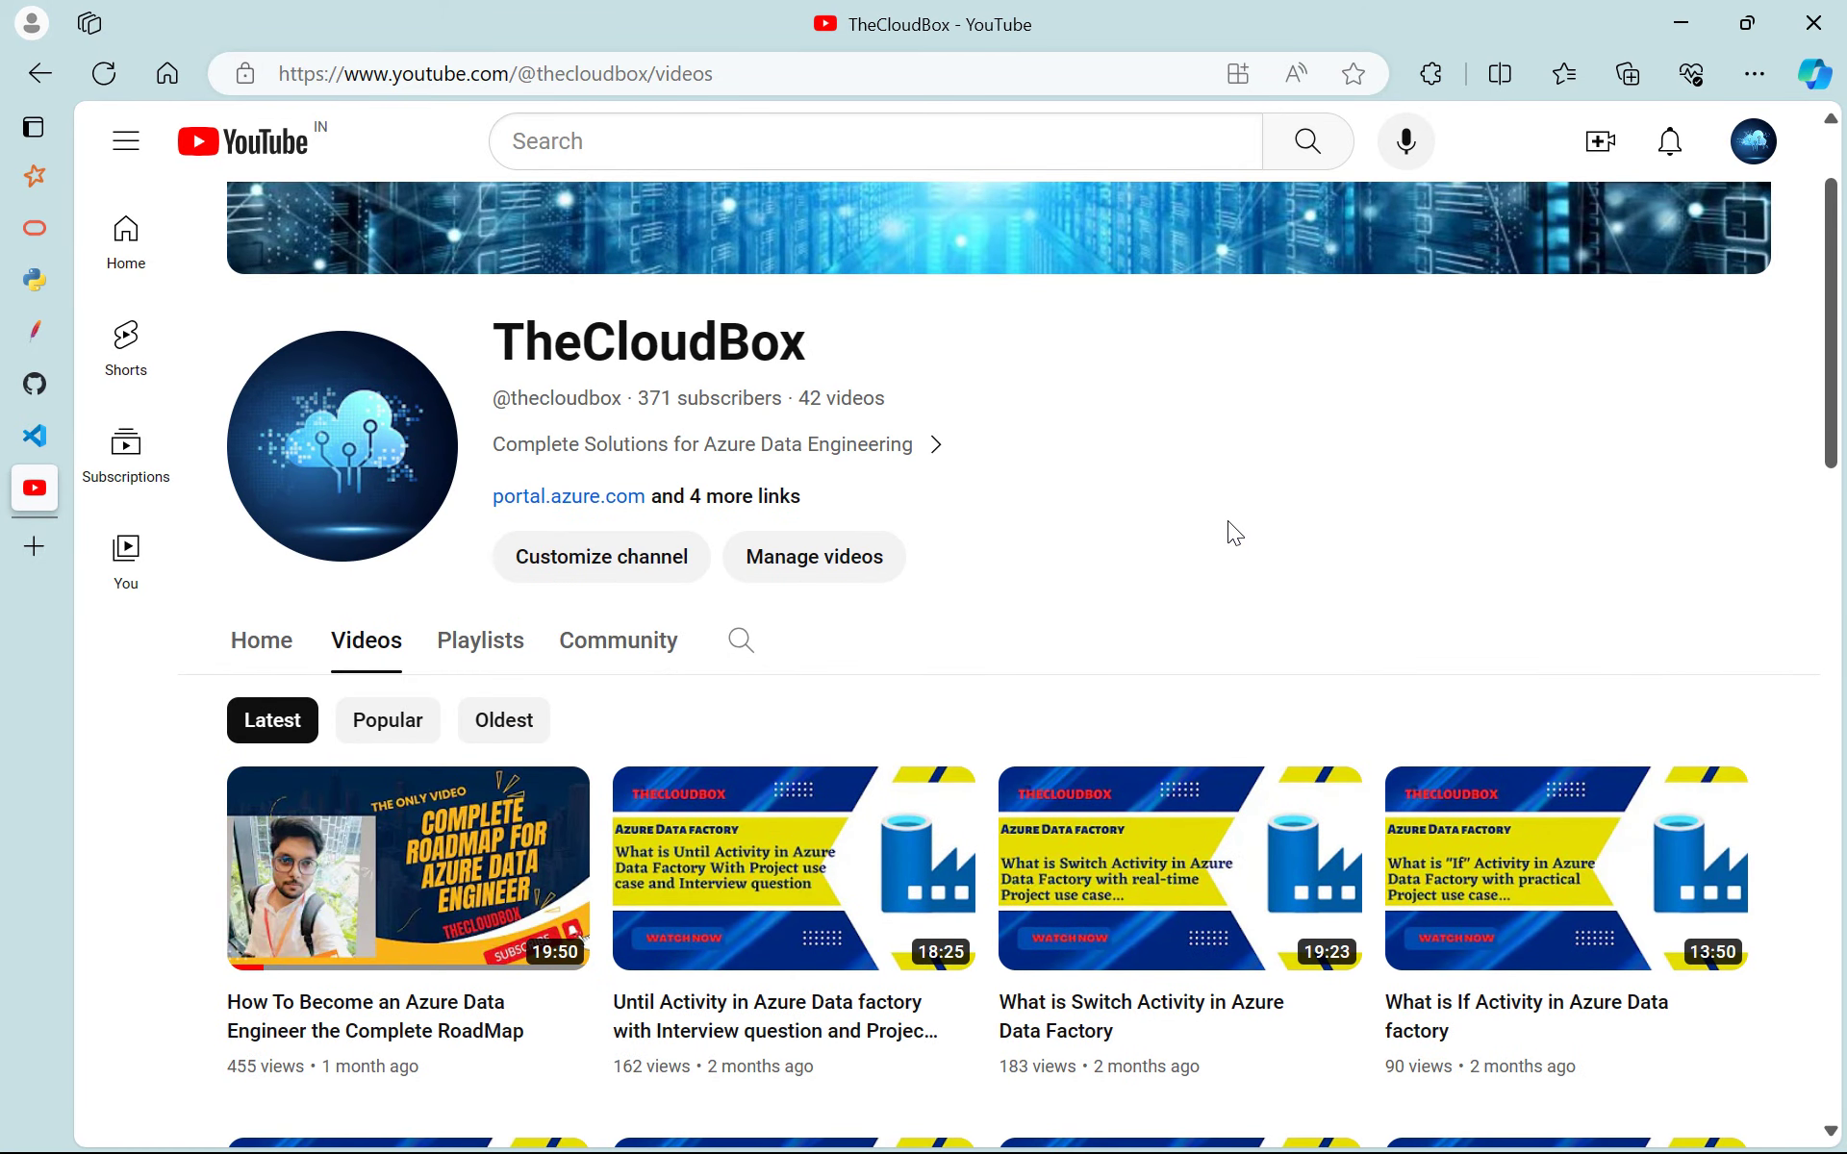